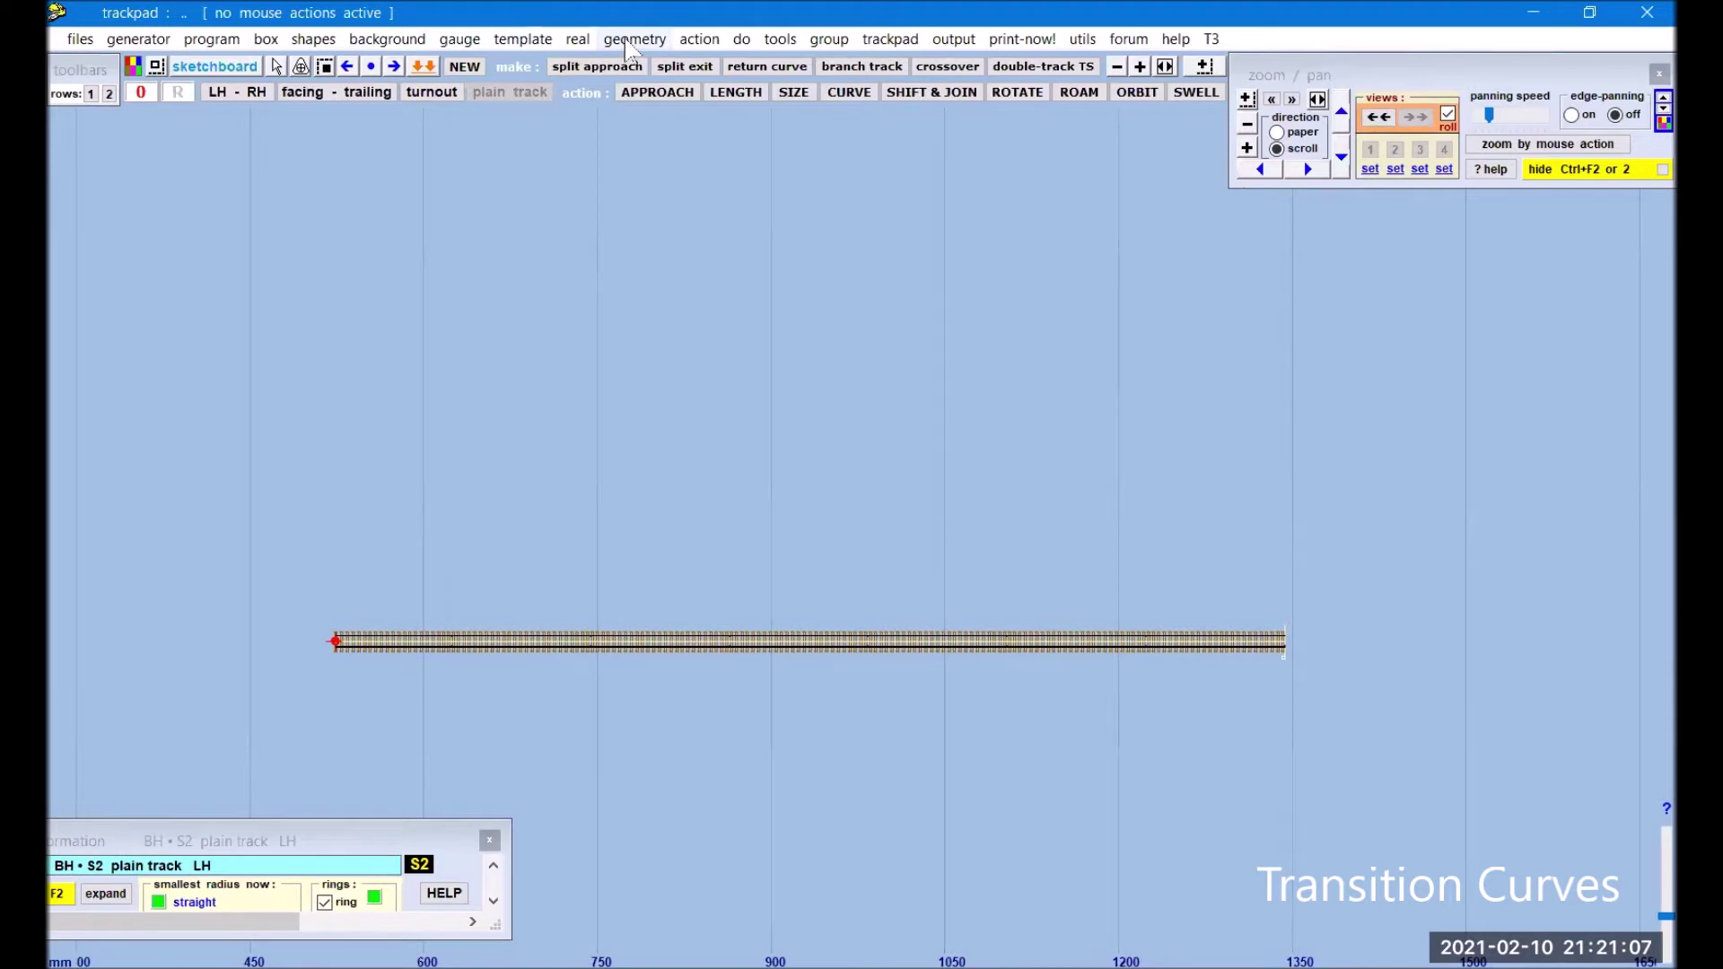
- Turn the straight plain track template into a C-curve shrinking transition
left_click(633, 40)
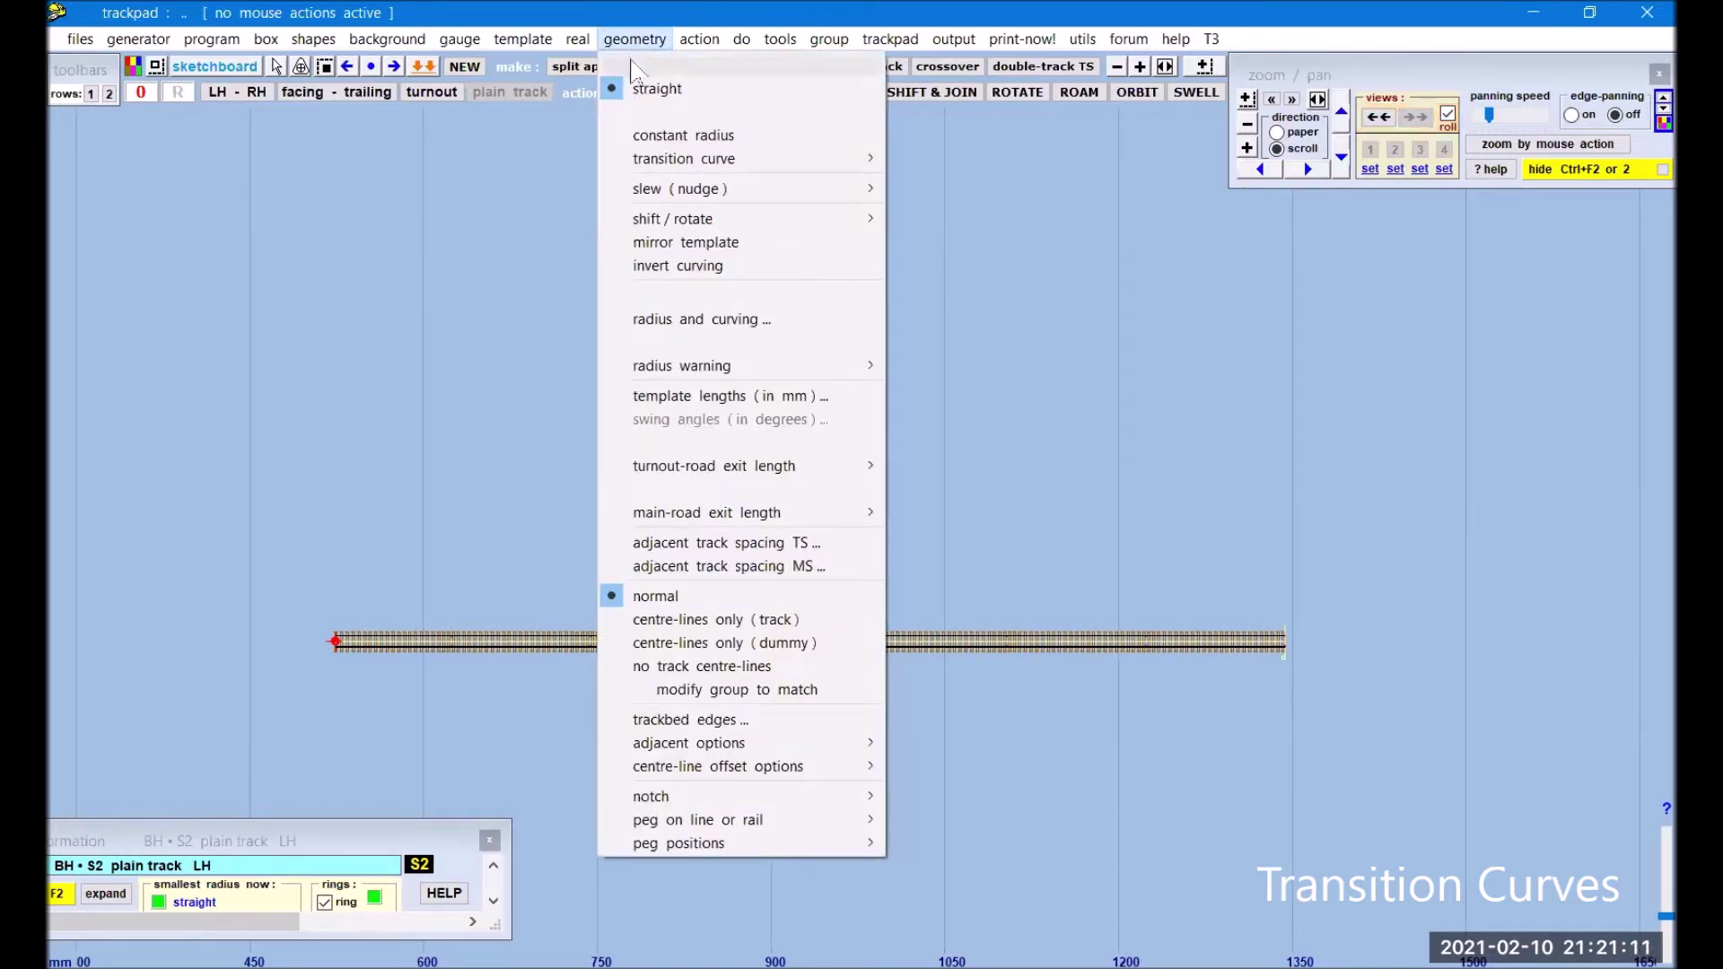
mouse_move(704, 162)
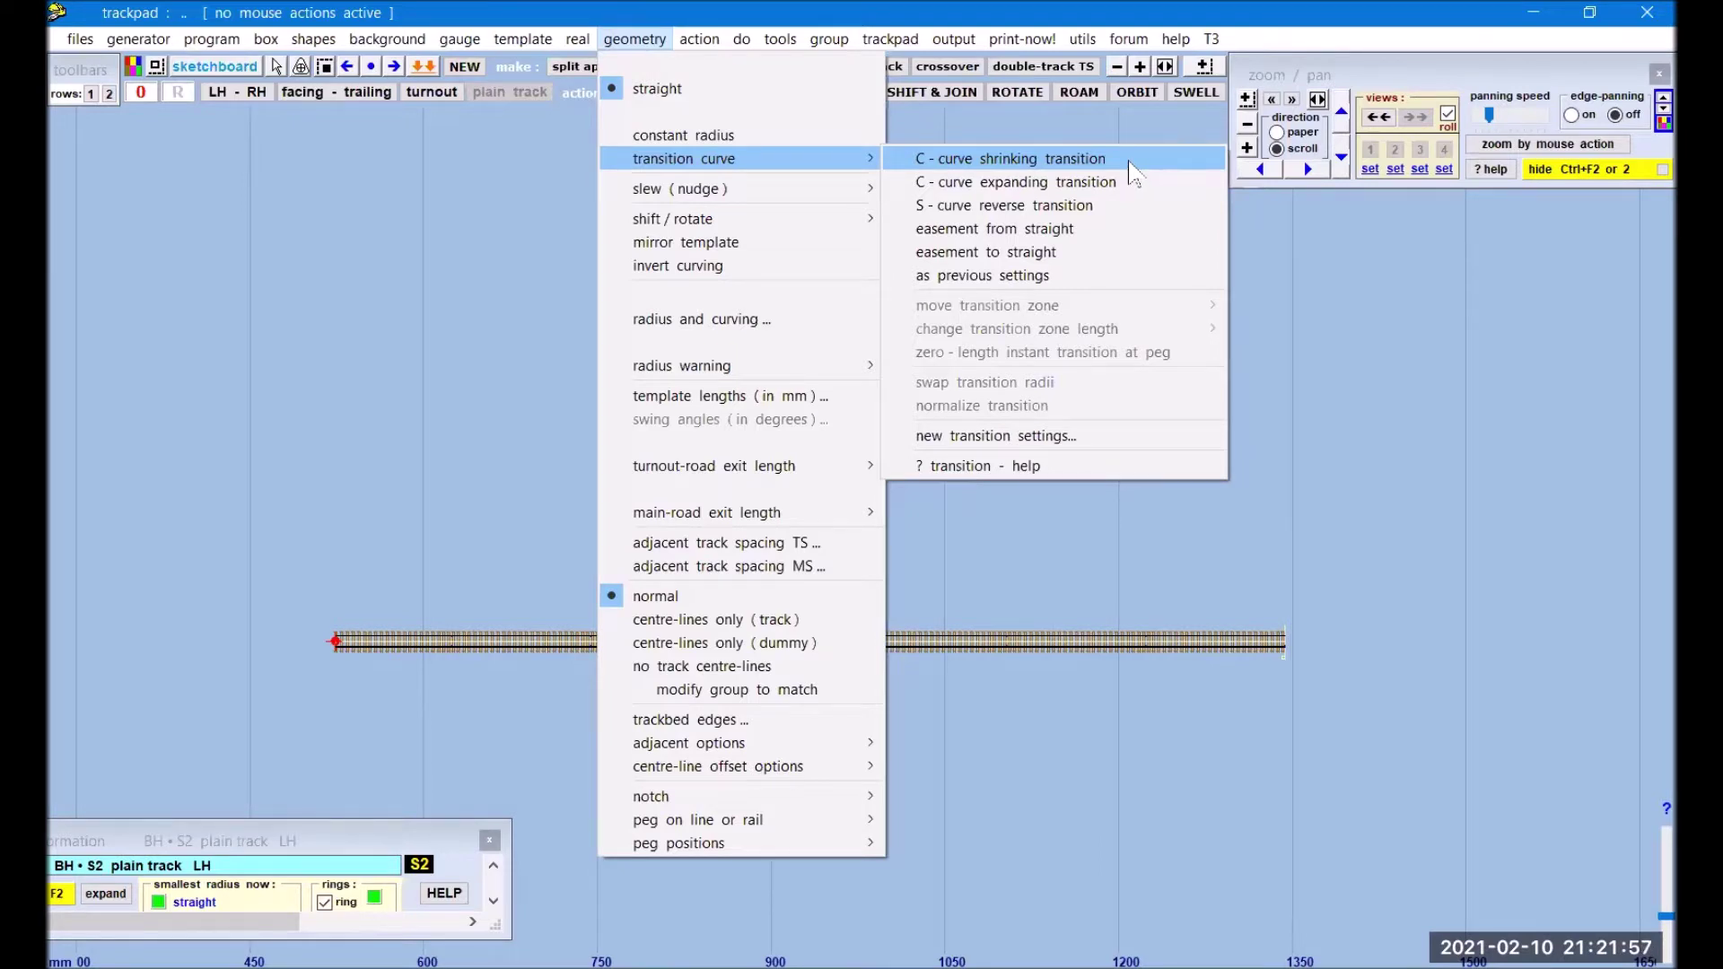
left_click(1130, 162)
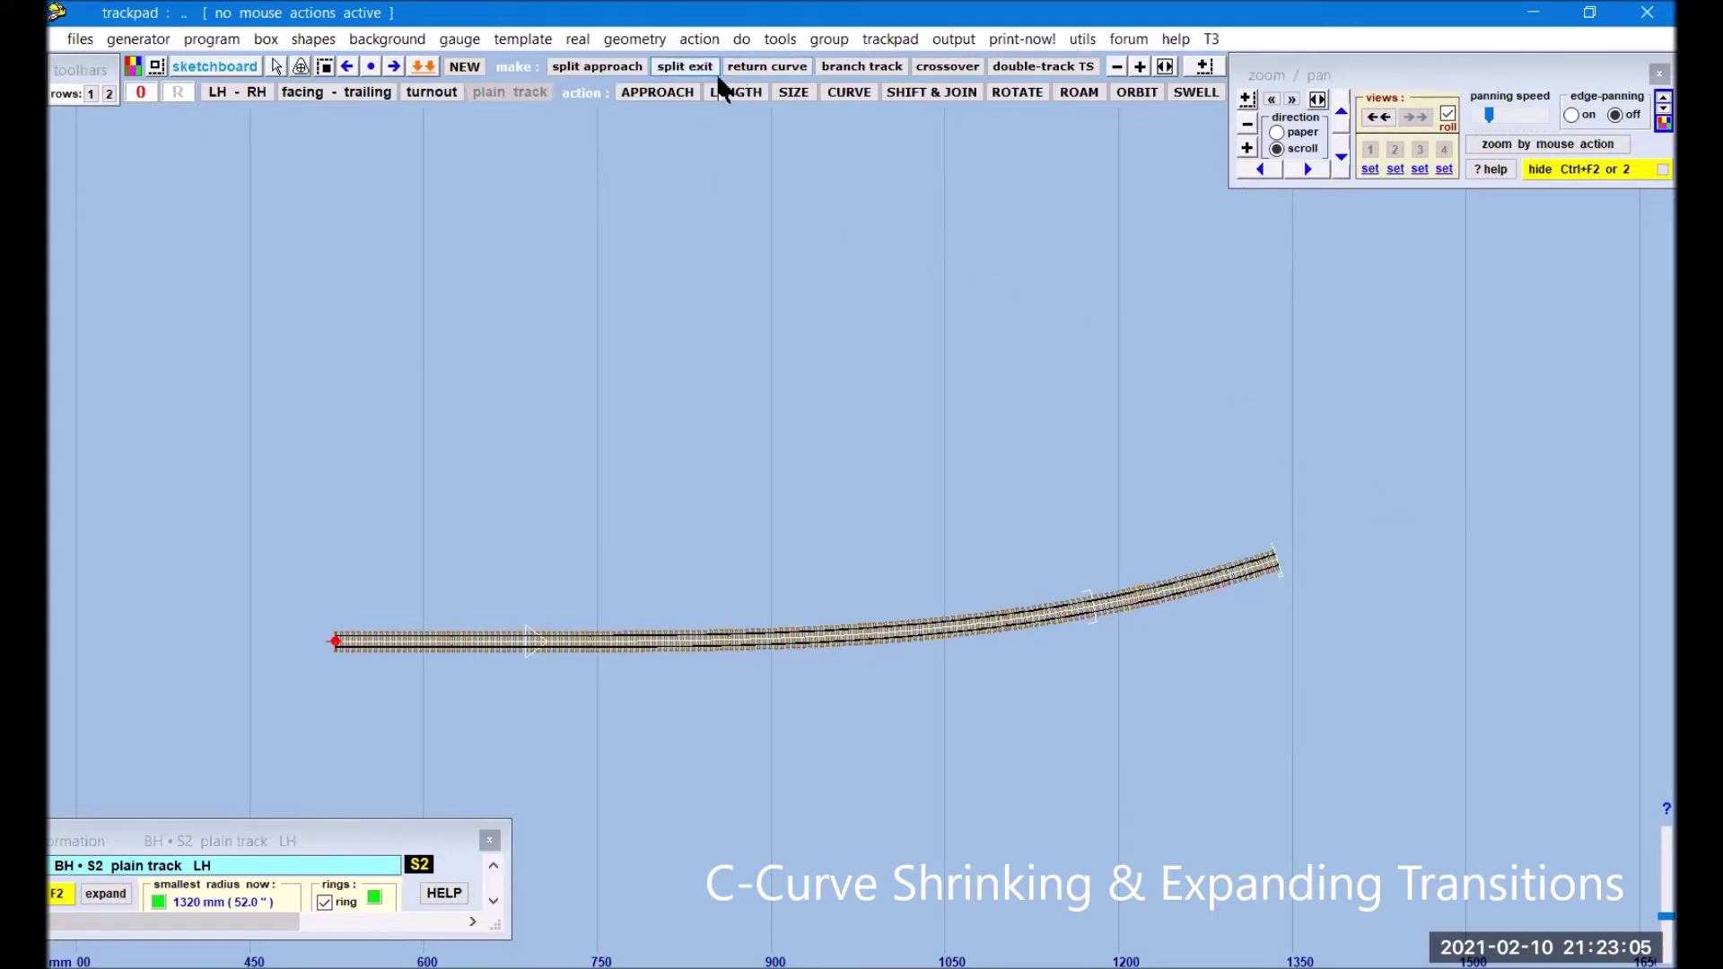
- Use the Curve action to tighten the second transition radius to about 752 mm, with the mouse action window moved to the upper trackpad
left_click(856, 98)
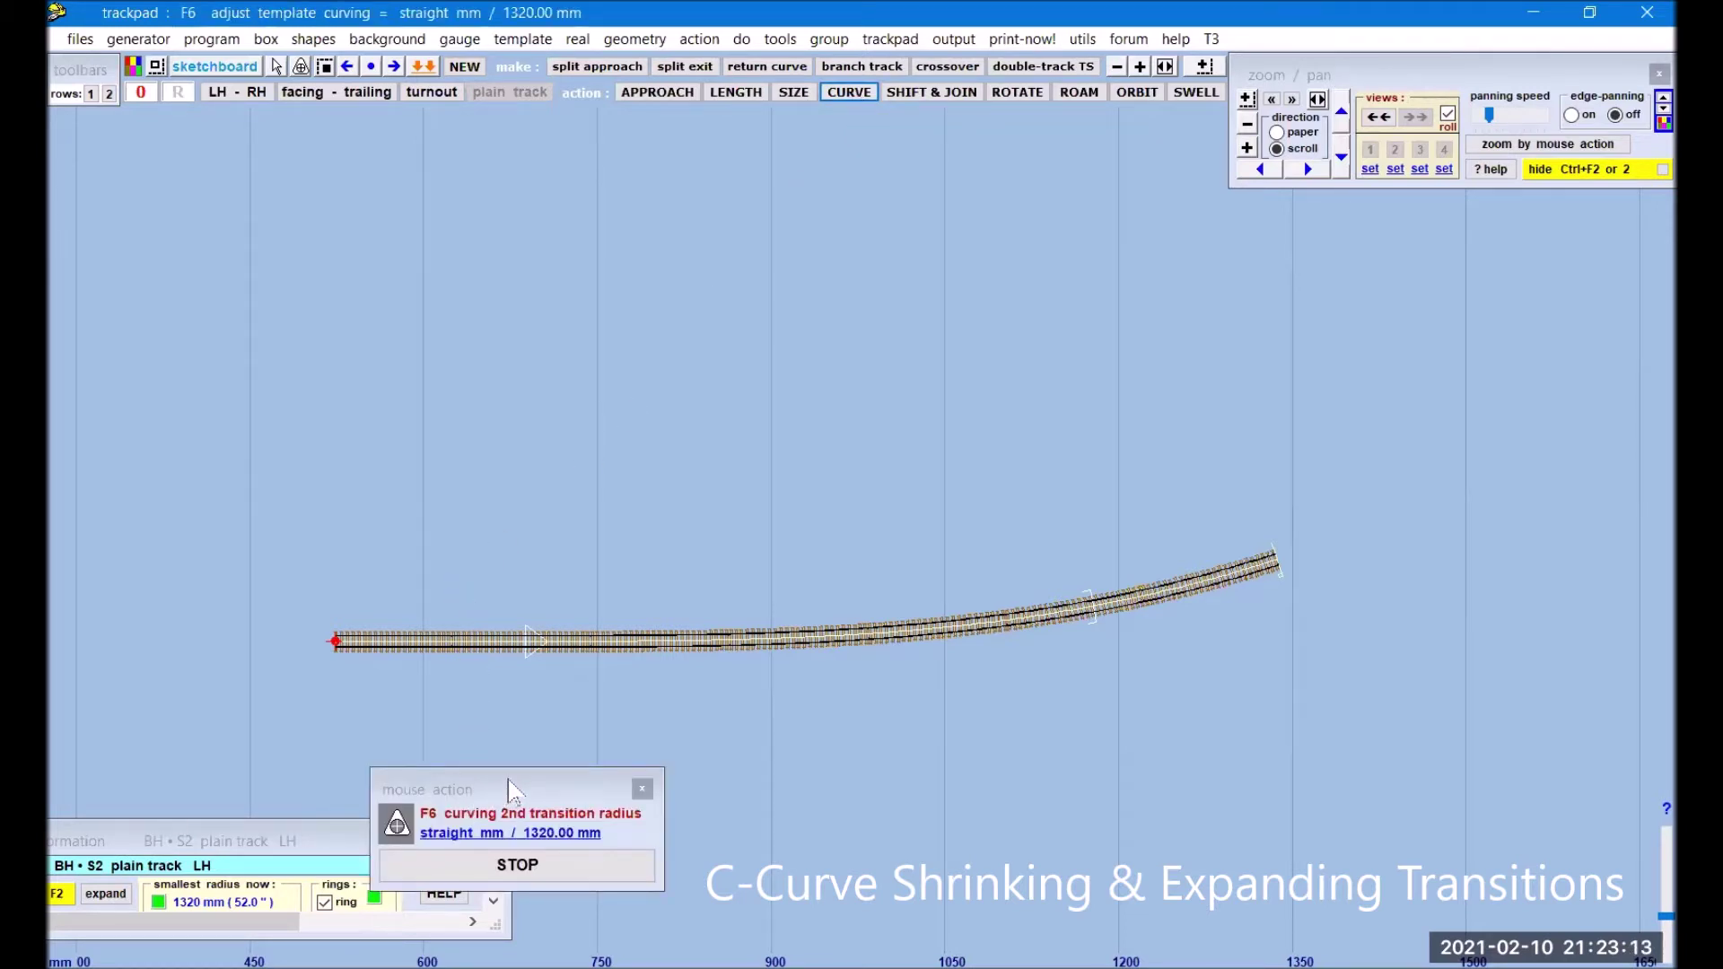
left_click_drag(511, 790, 283, 287)
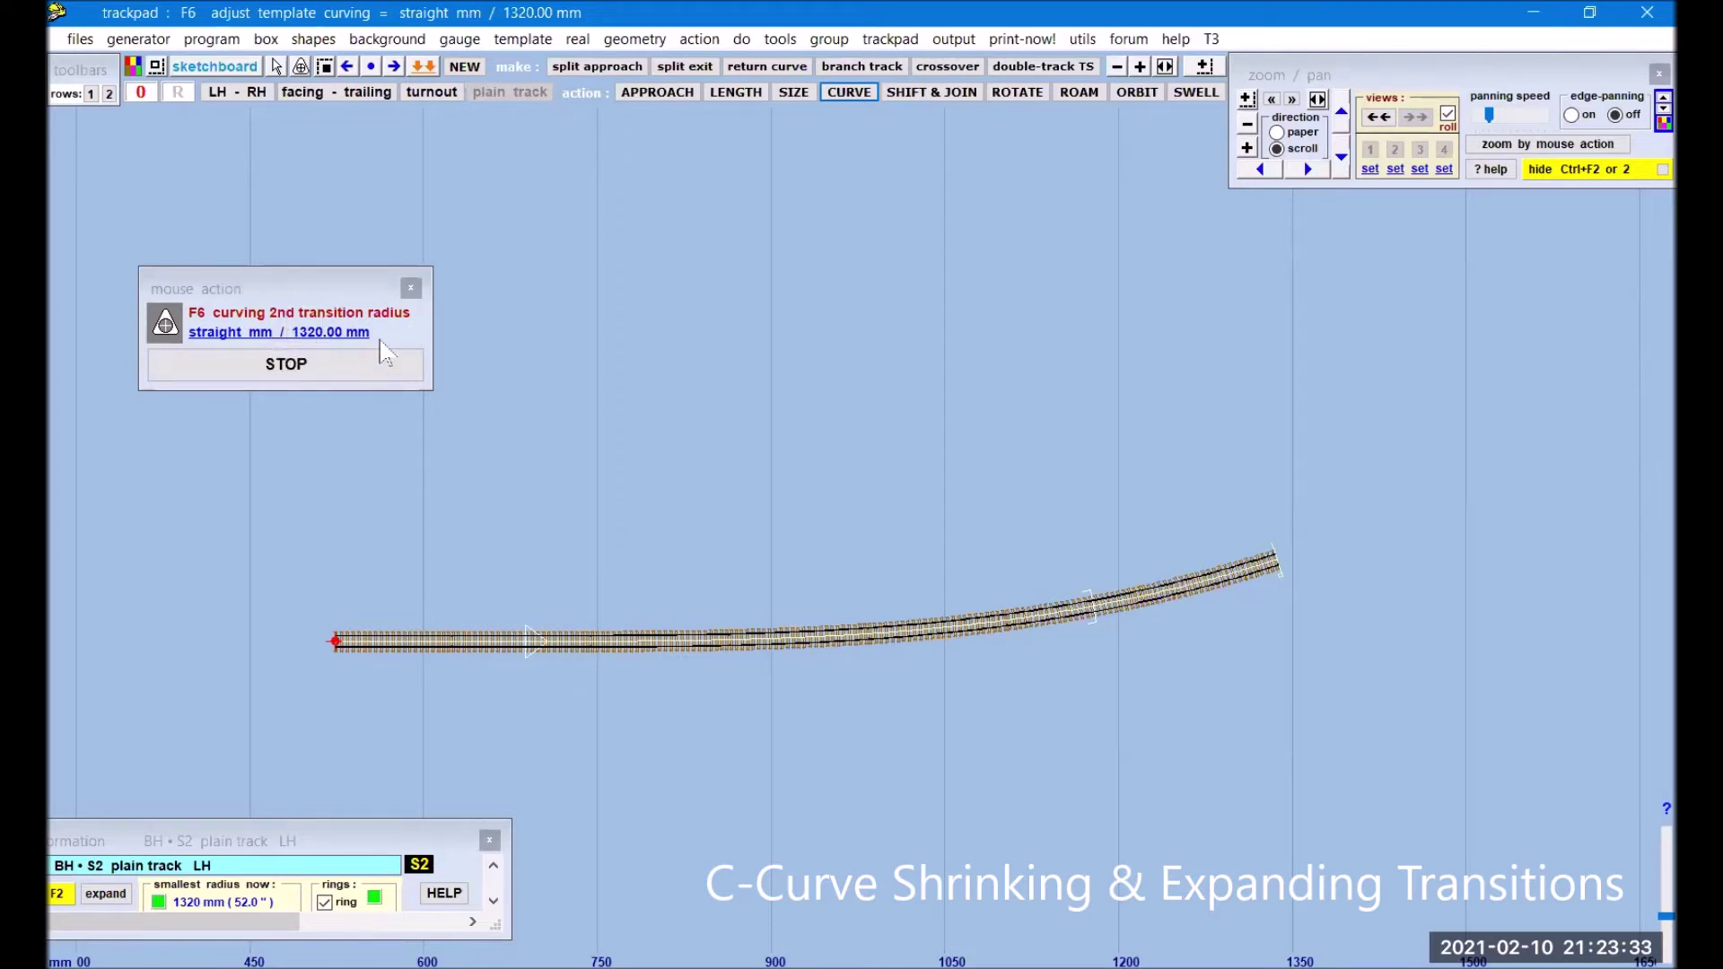
left_click(1112, 457)
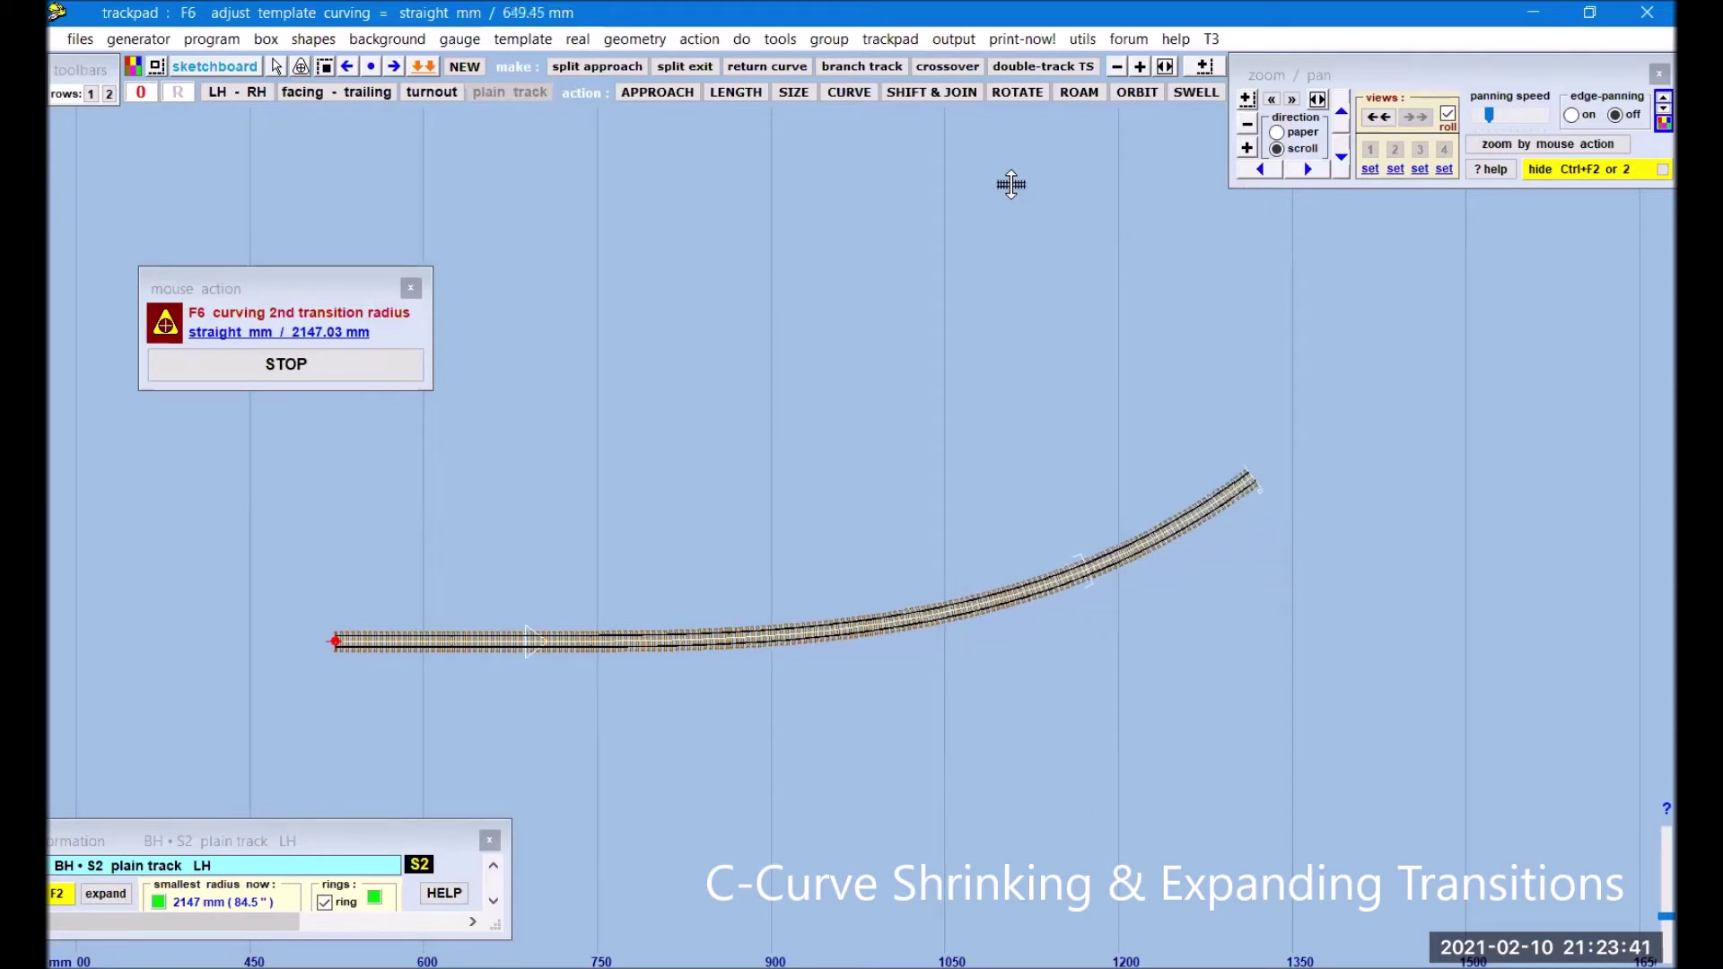
left_click_drag(1035, 441, 999, 269)
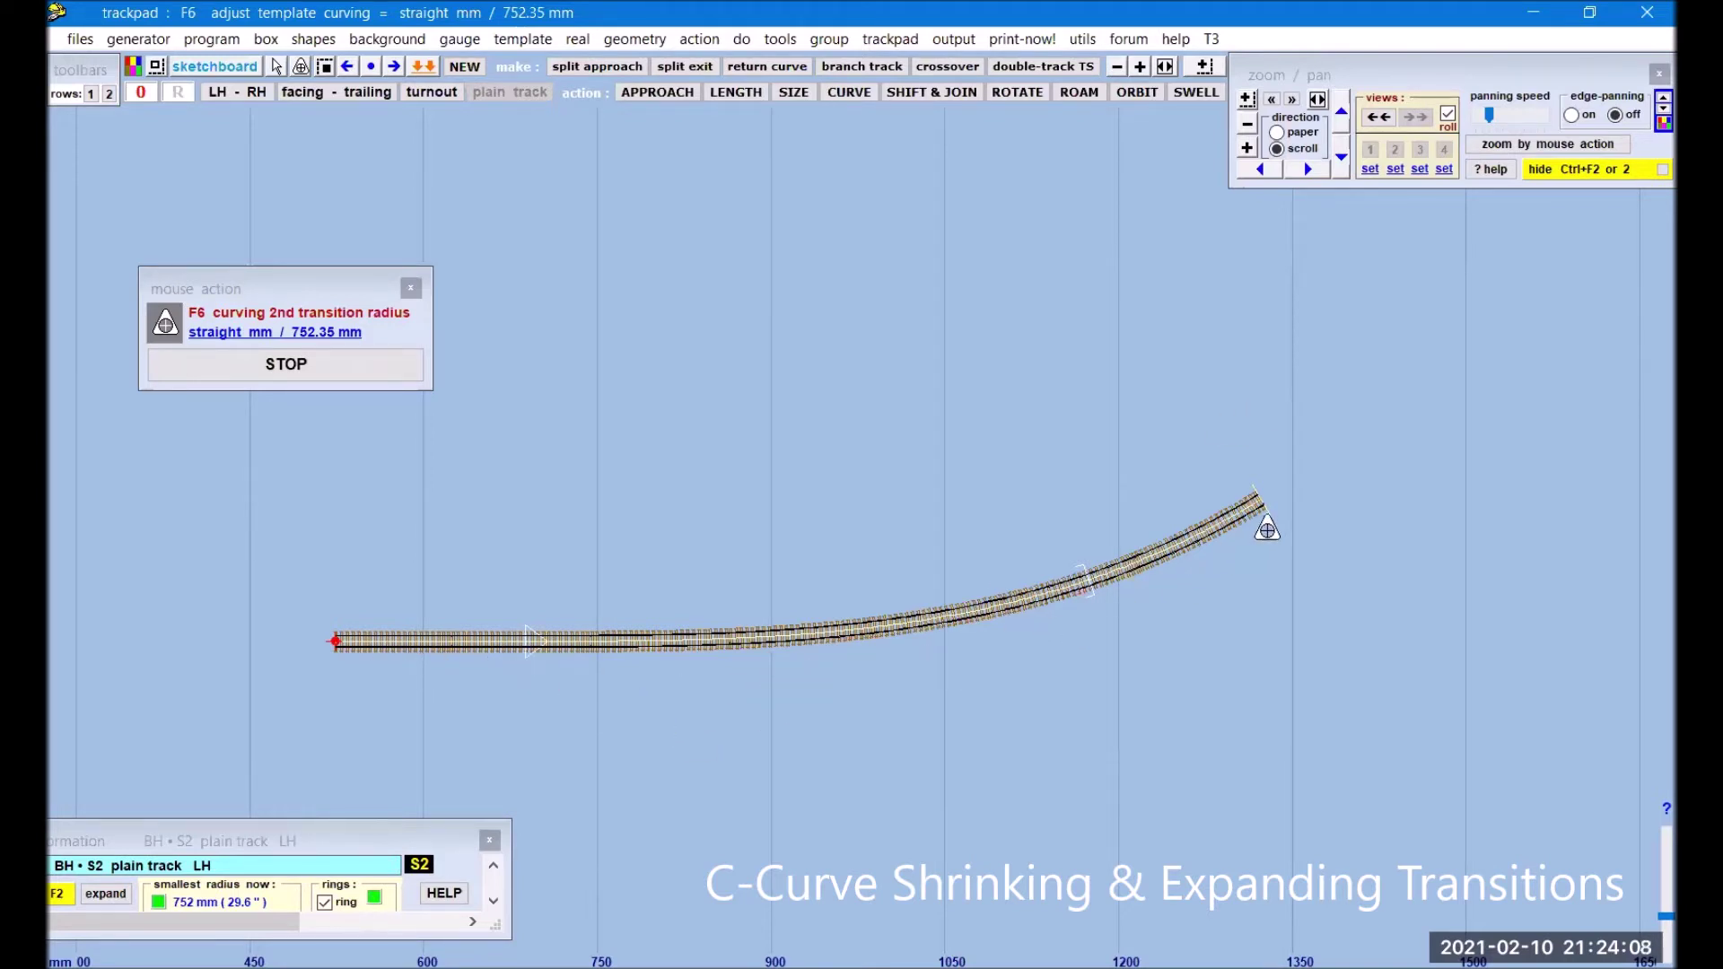
left_click(325, 368)
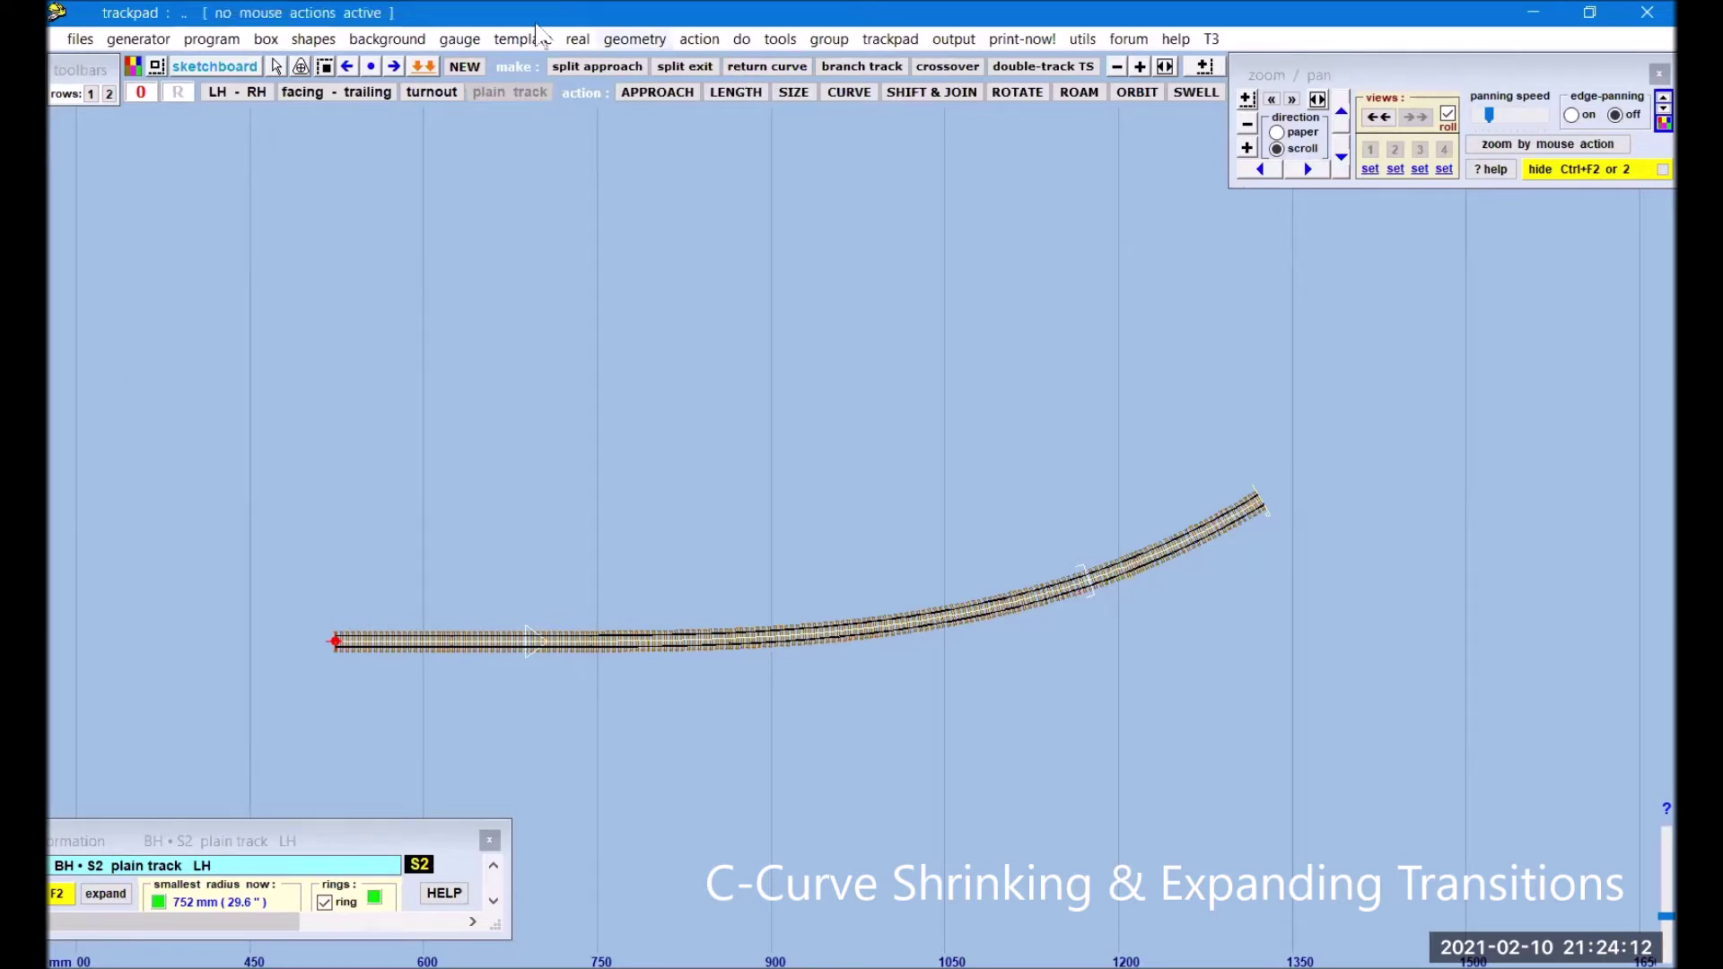
- Ease the second transition radius of the track to about 2447 mm, keeping the first radius straight
left_click(618, 41)
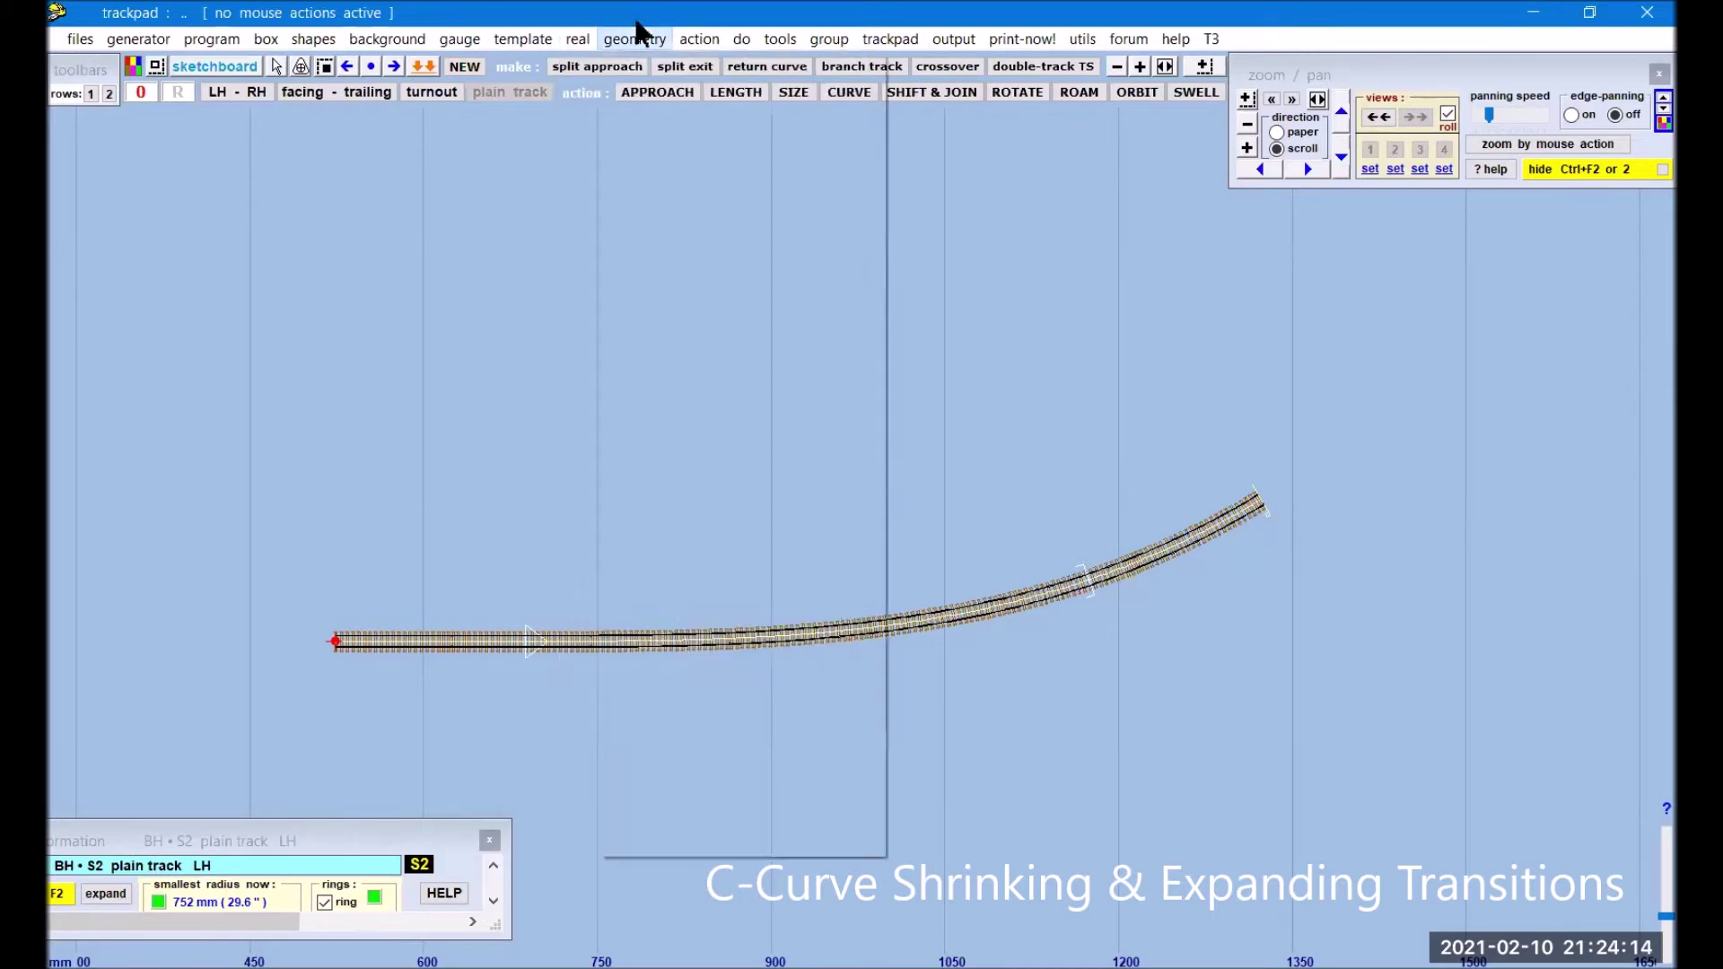
mouse_move(692, 164)
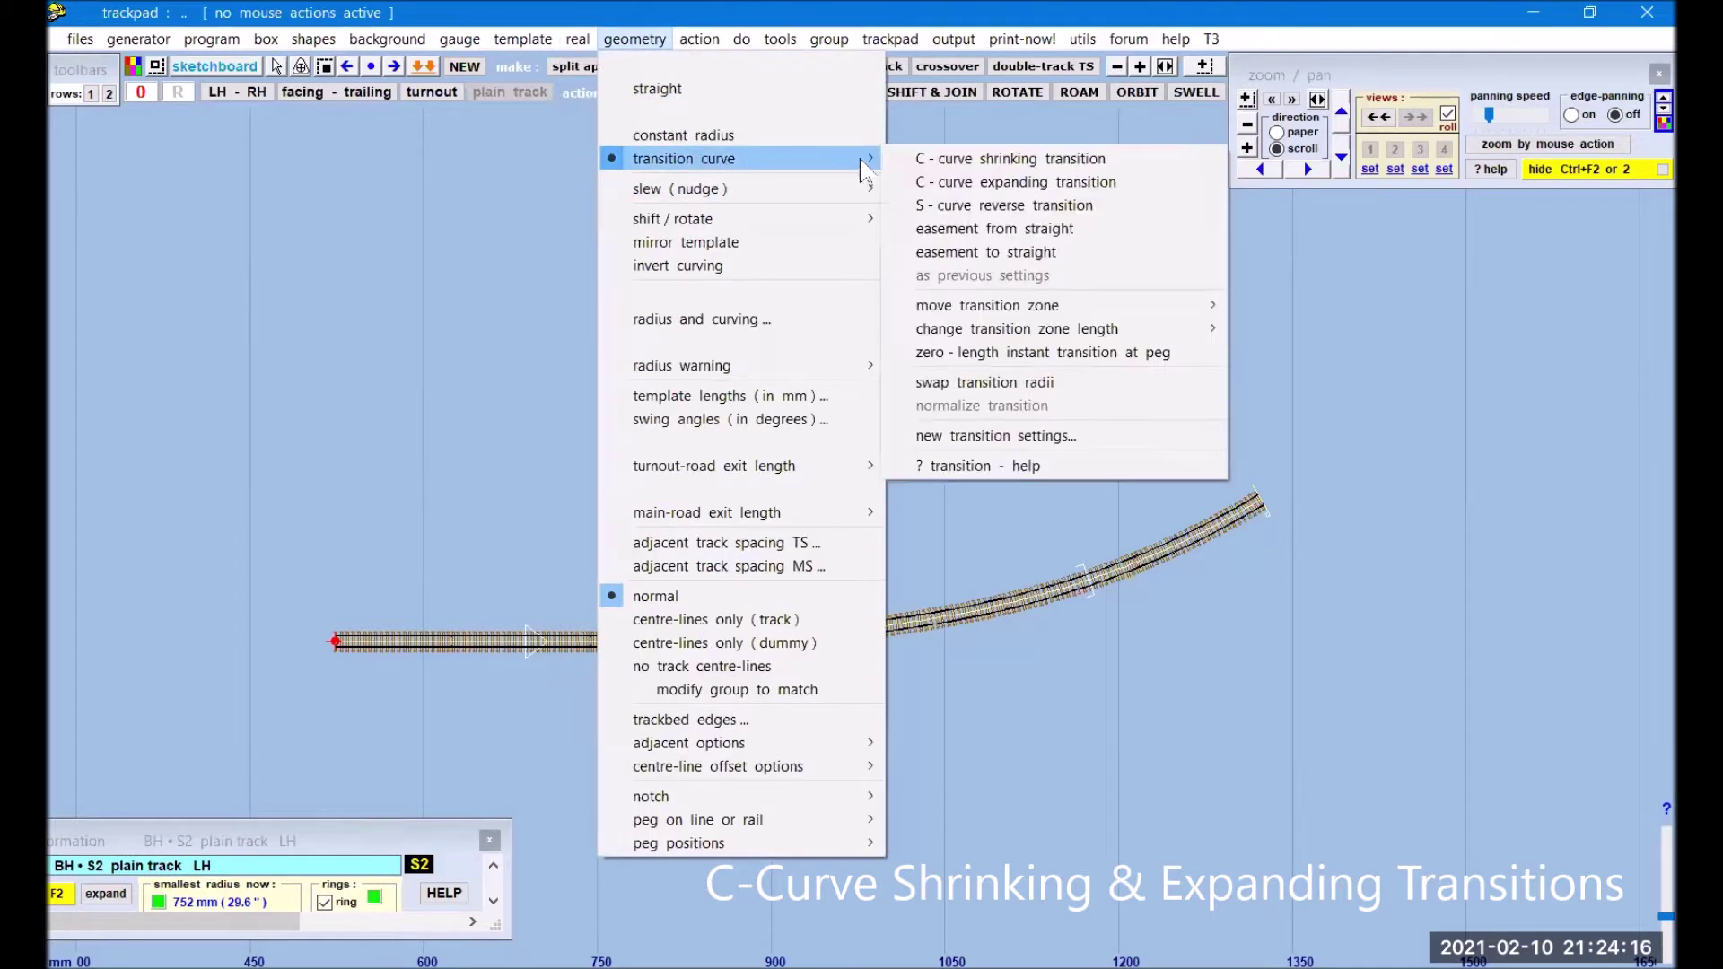
left_click(1026, 186)
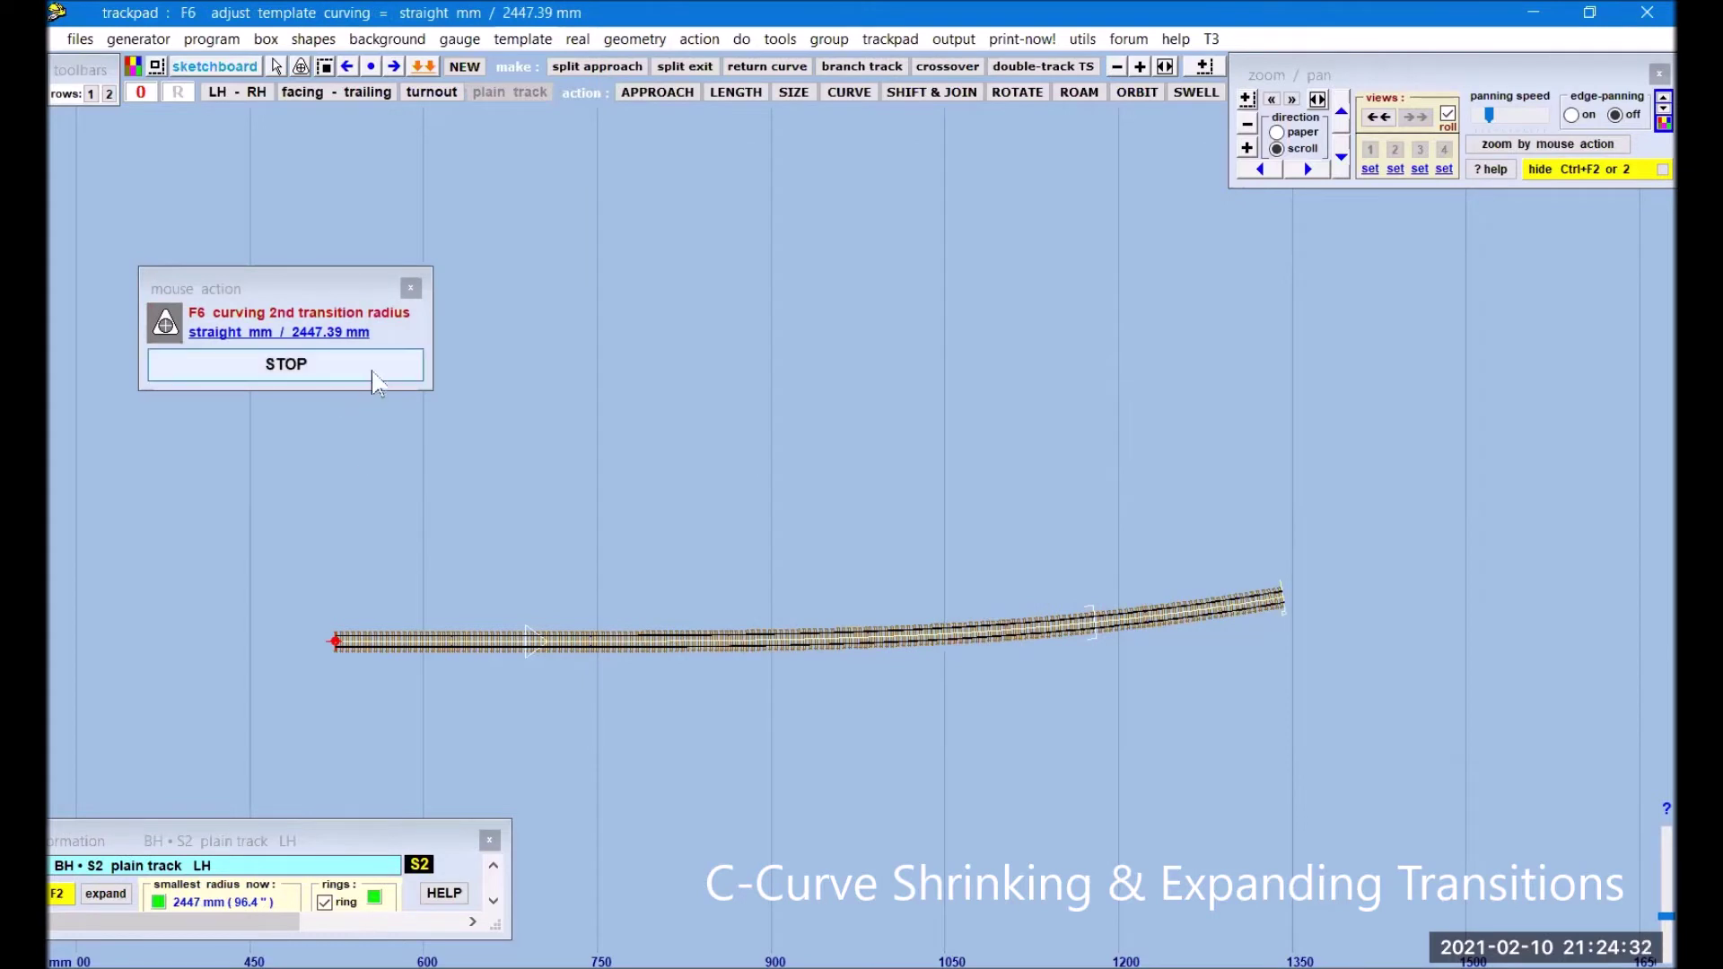
left_click(370, 371)
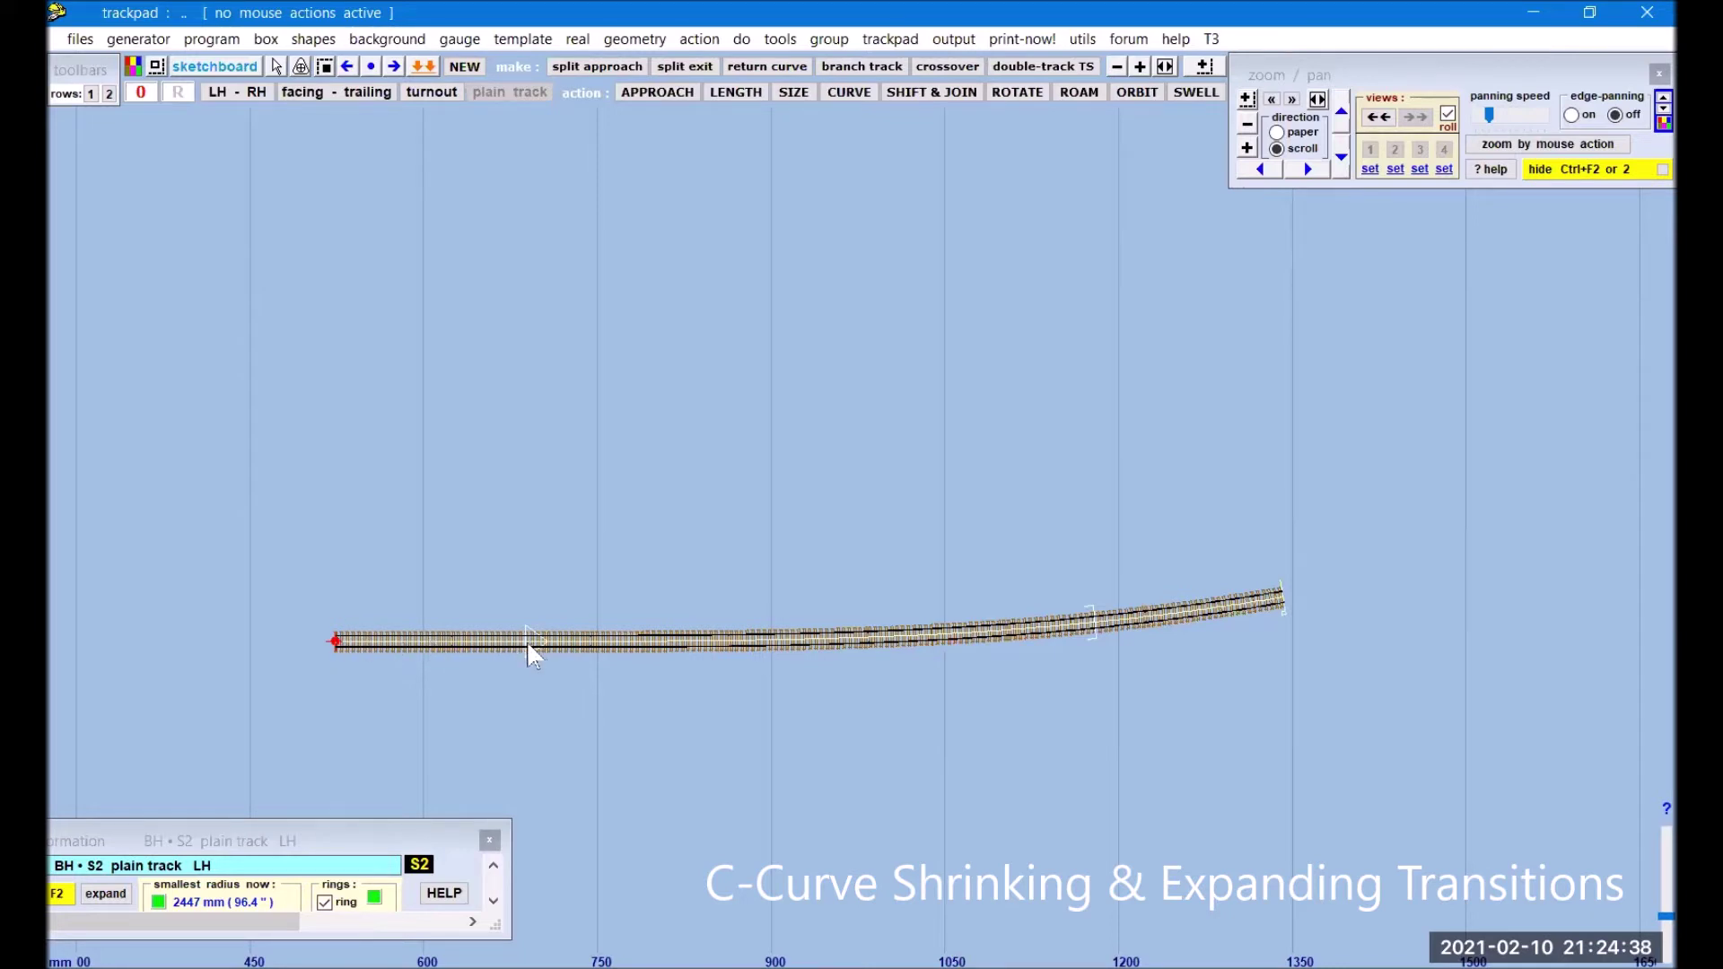
- Switch curving adjustment to the 1st transition radius and curve it to about 4432 mm
left_click(701, 40)
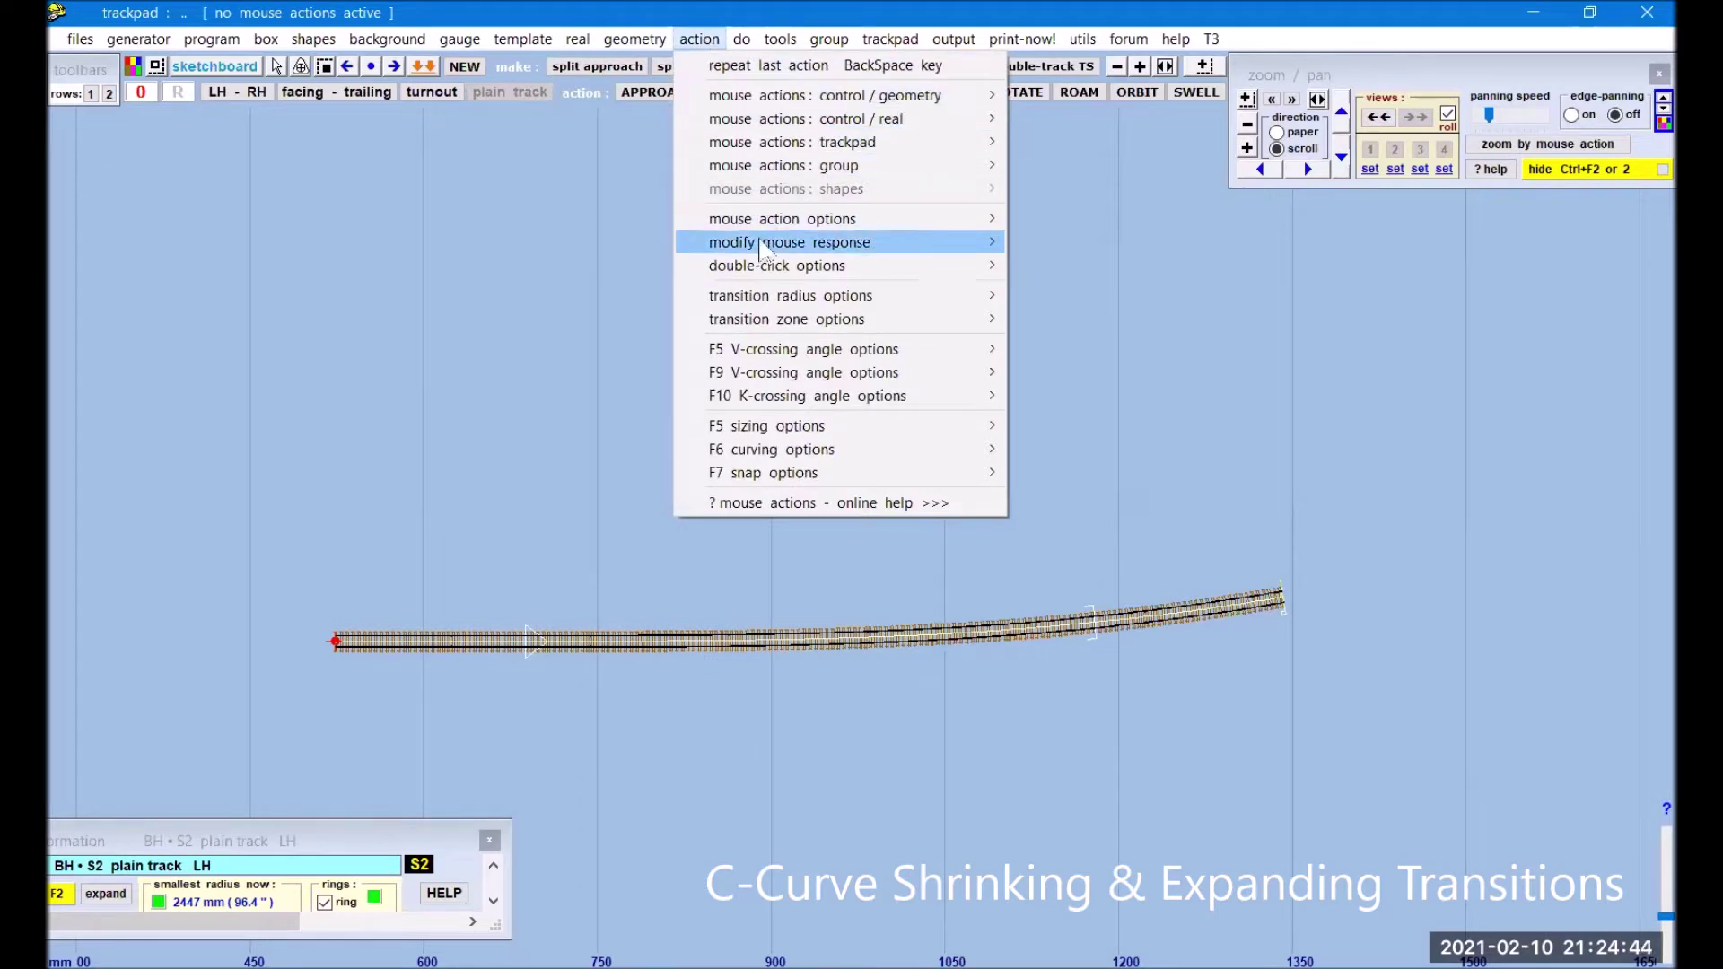
mouse_move(768, 303)
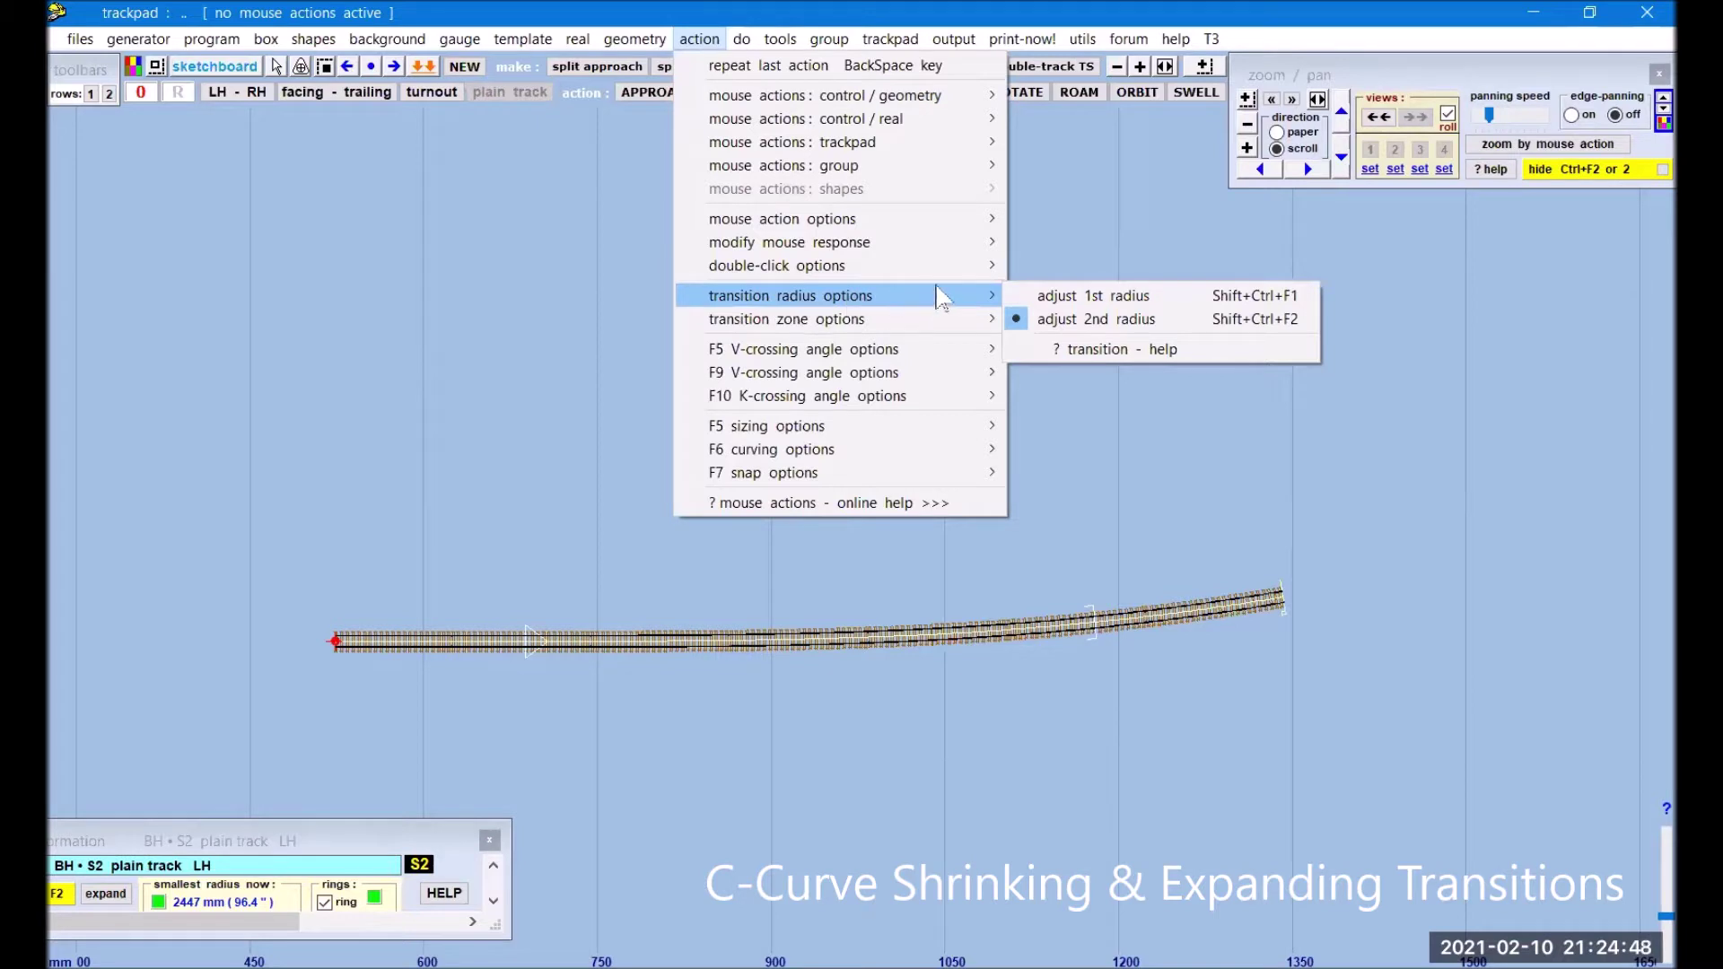
left_click(1134, 299)
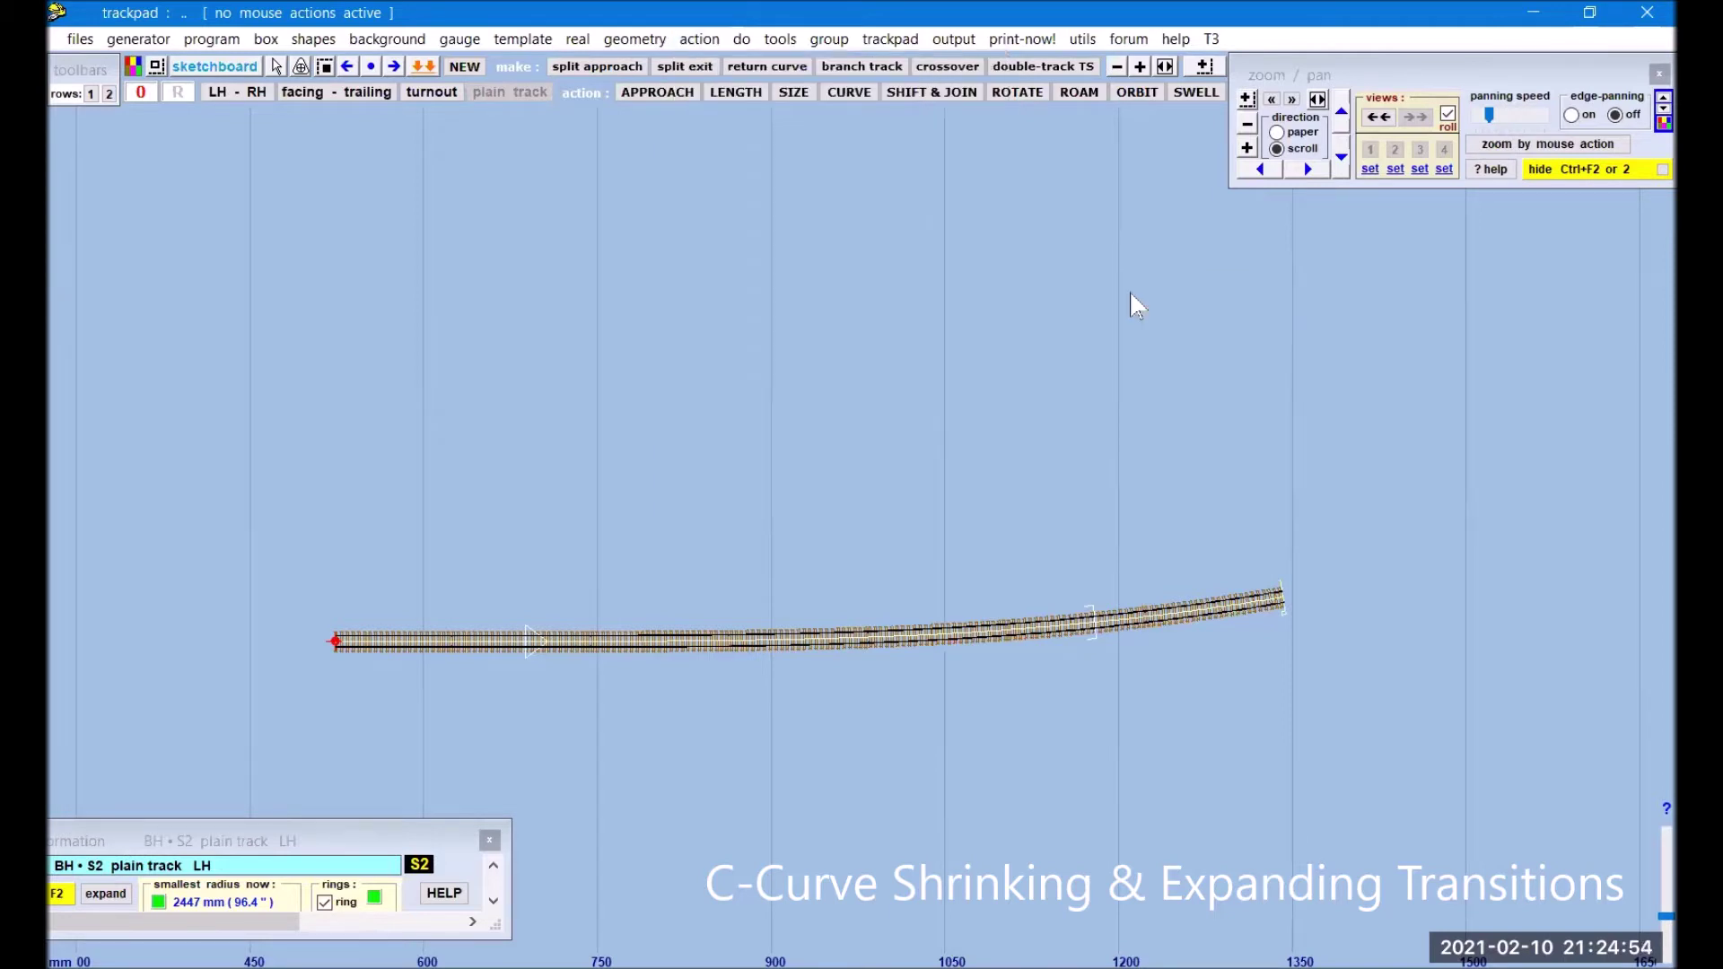
left_click(853, 95)
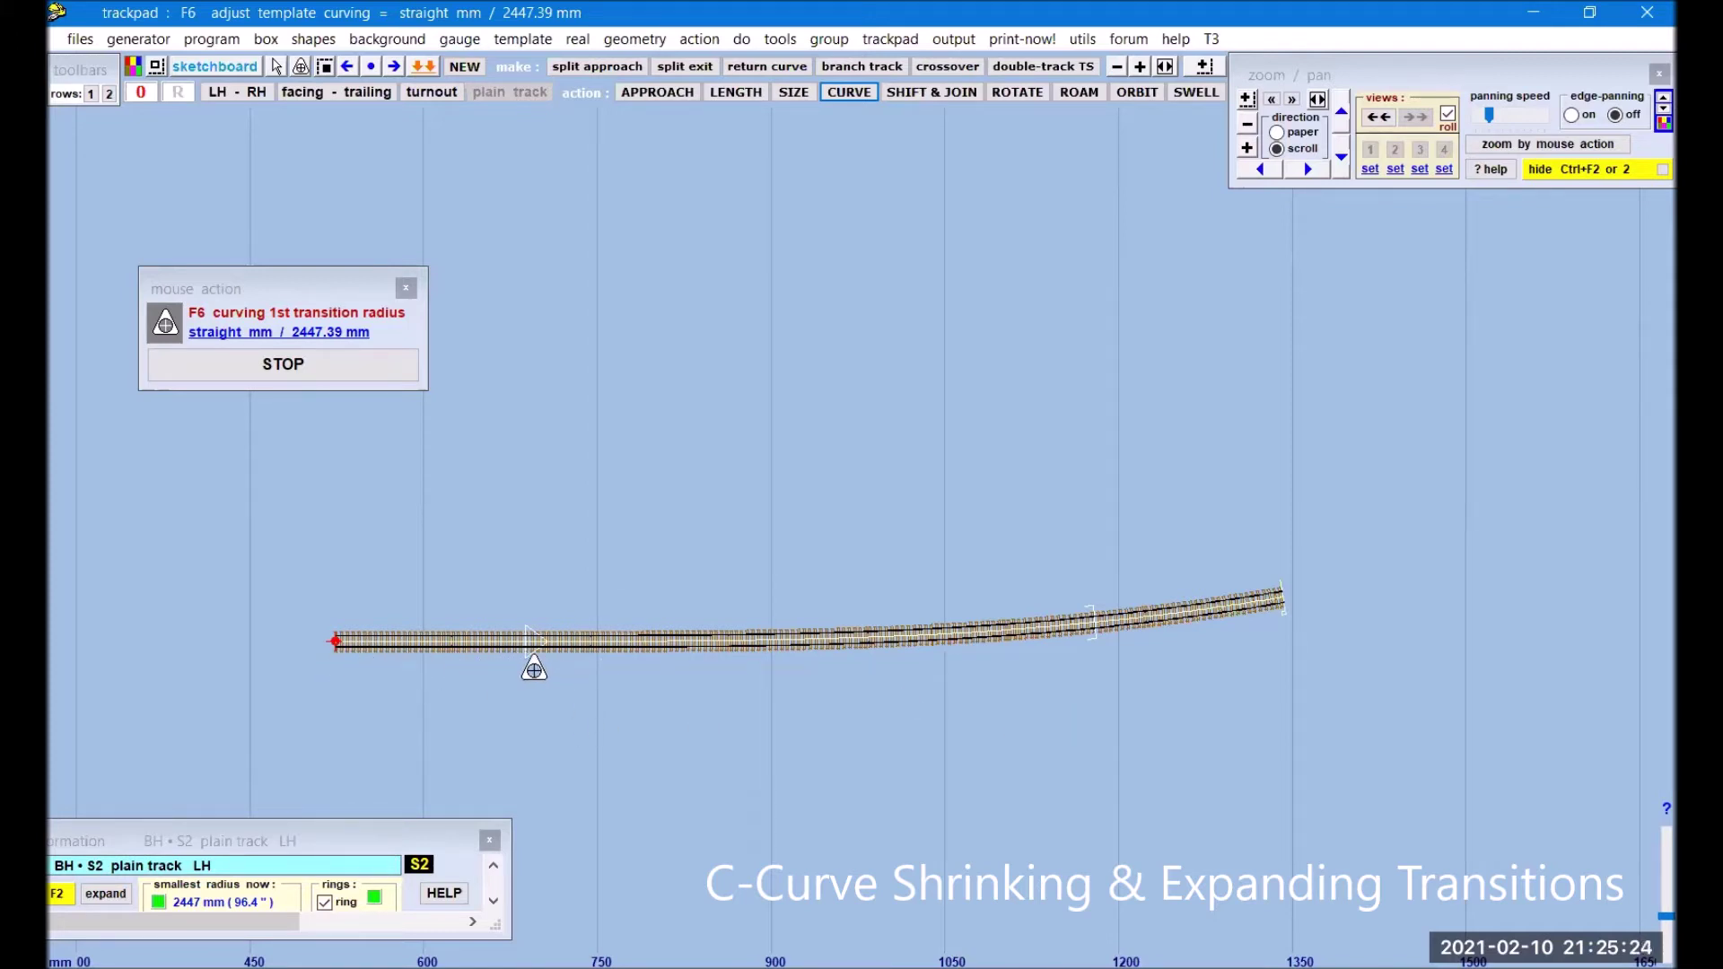
left_click(946, 513)
left_click_drag(945, 513, 919, 443)
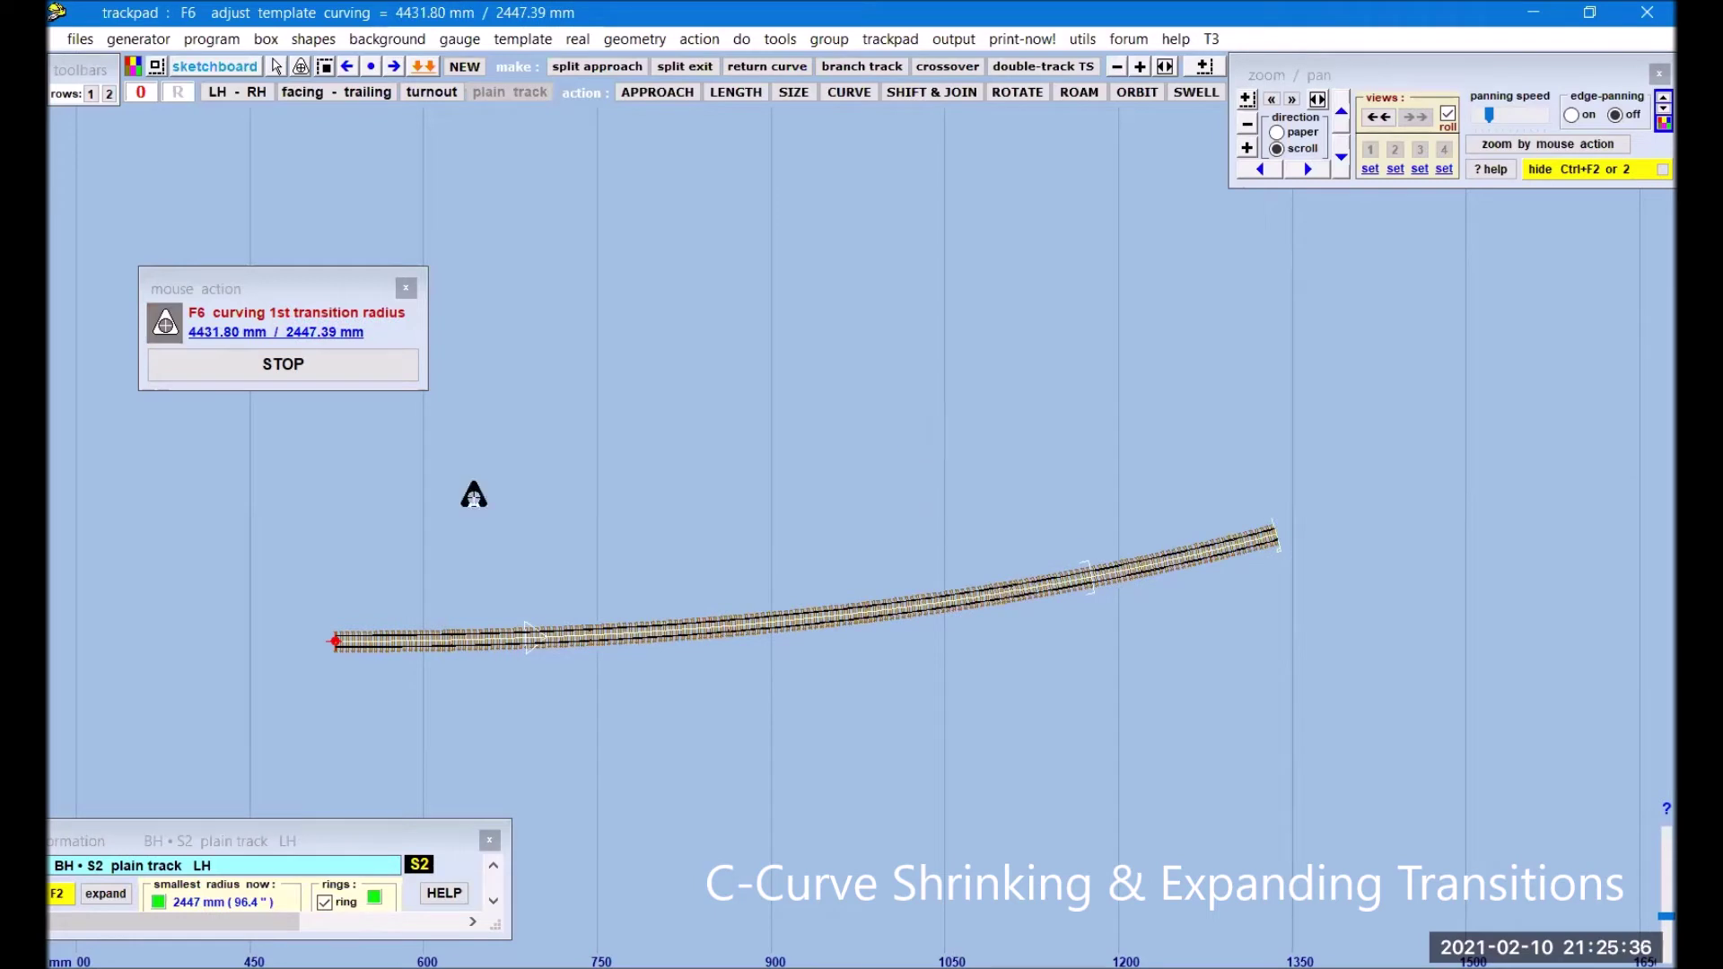
left_click(384, 371)
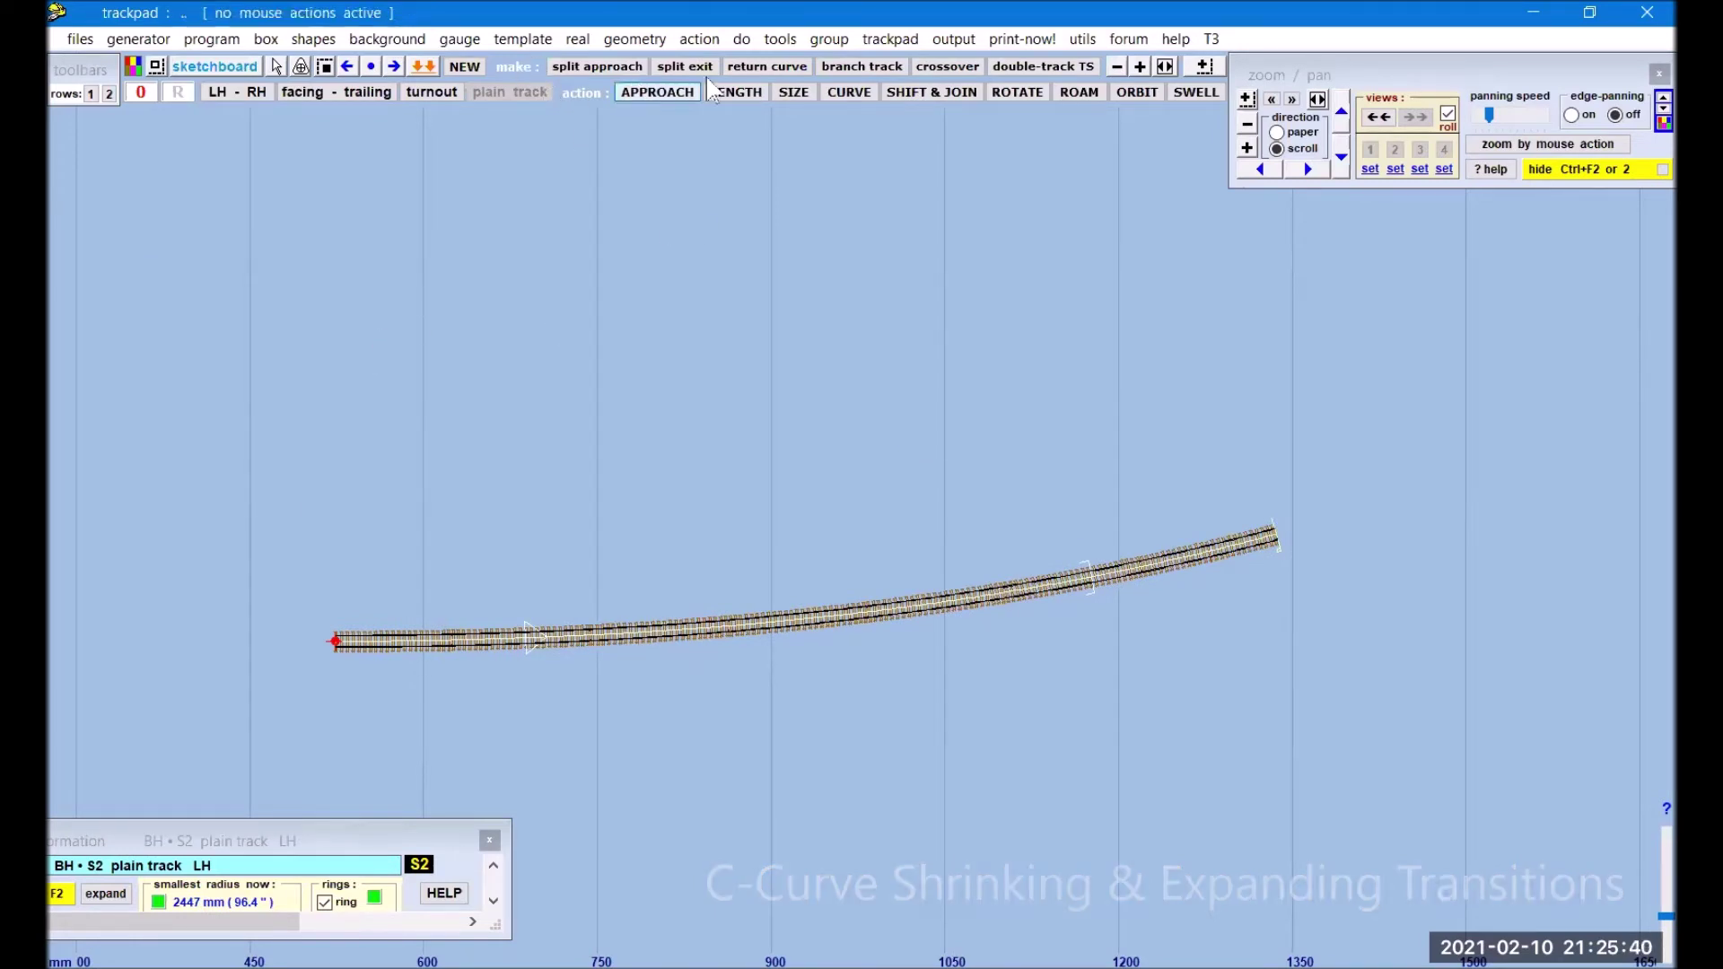
- Change the track's transition curve to an easement from straight
left_click(634, 38)
mouse_move(660, 163)
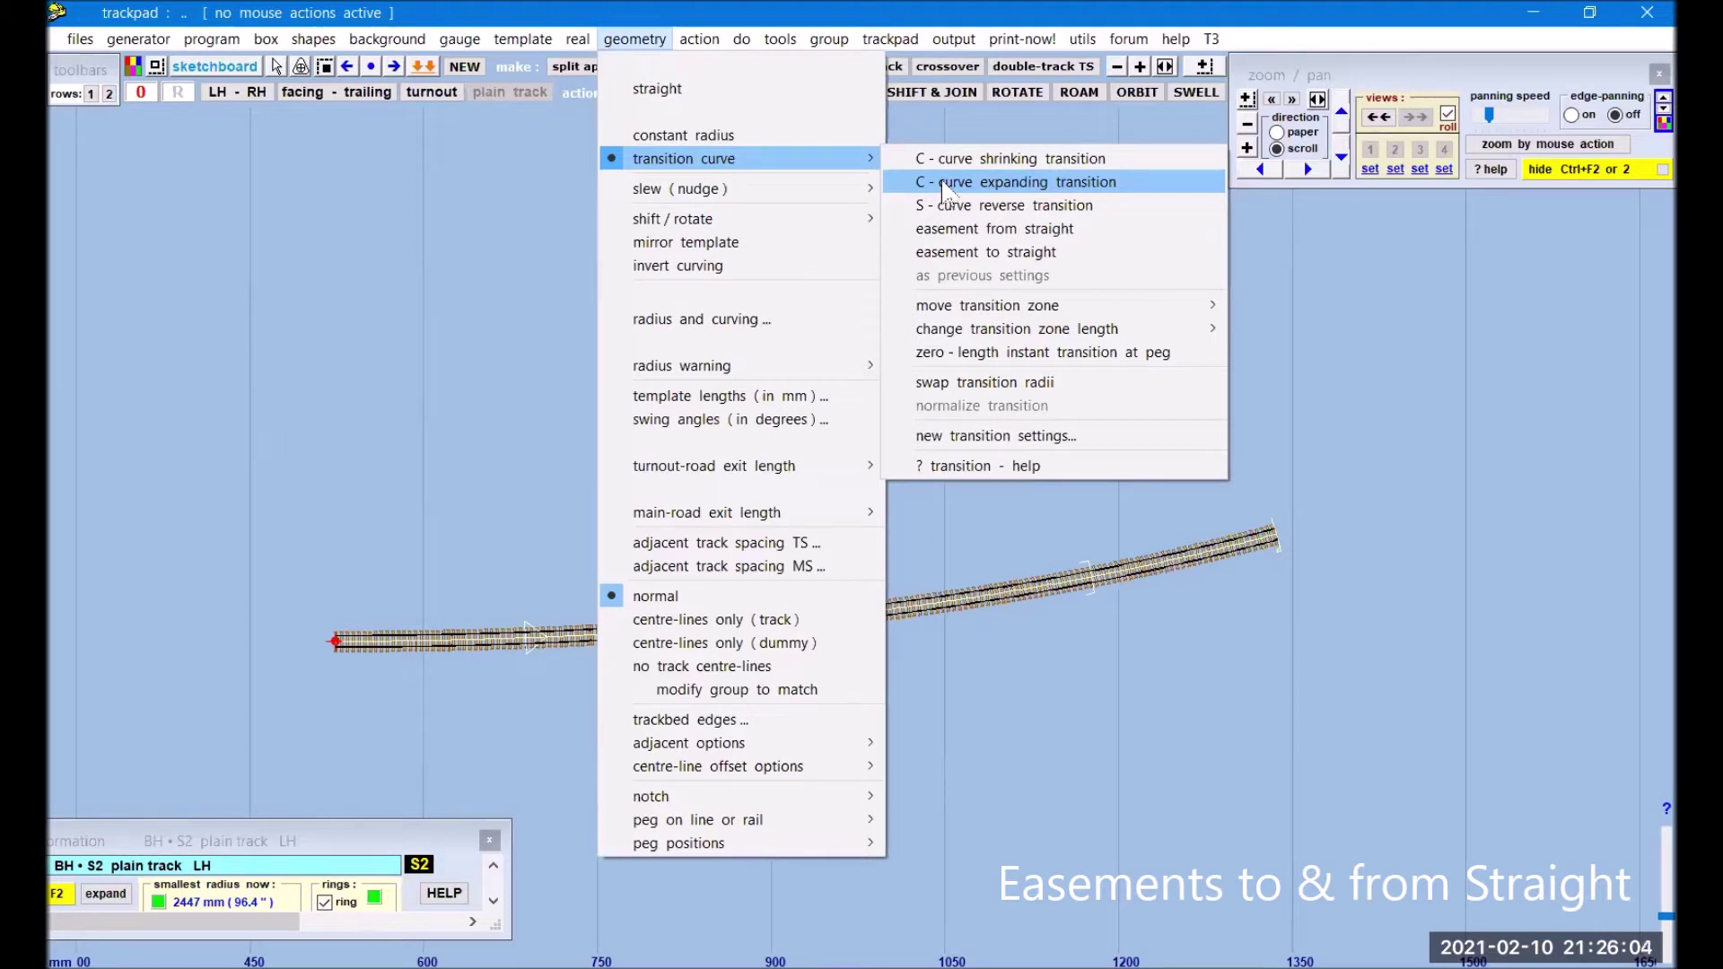
left_click(964, 229)
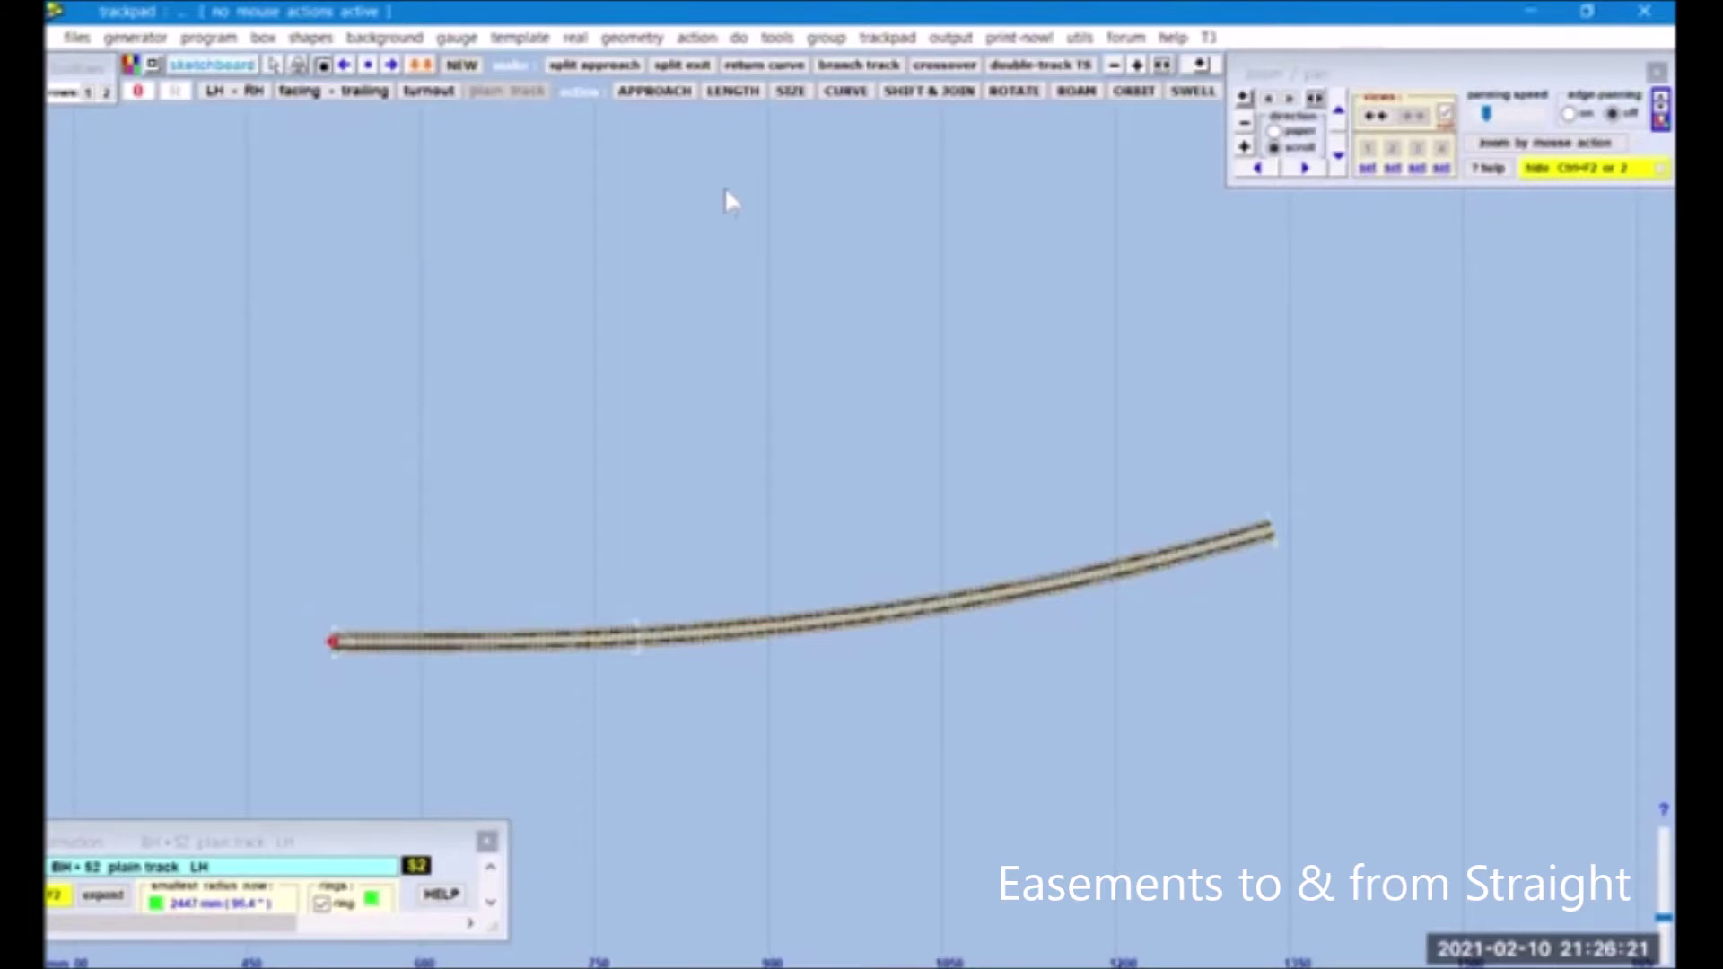
- Move the transition start along the track to about 139 mm
left_click(700, 40)
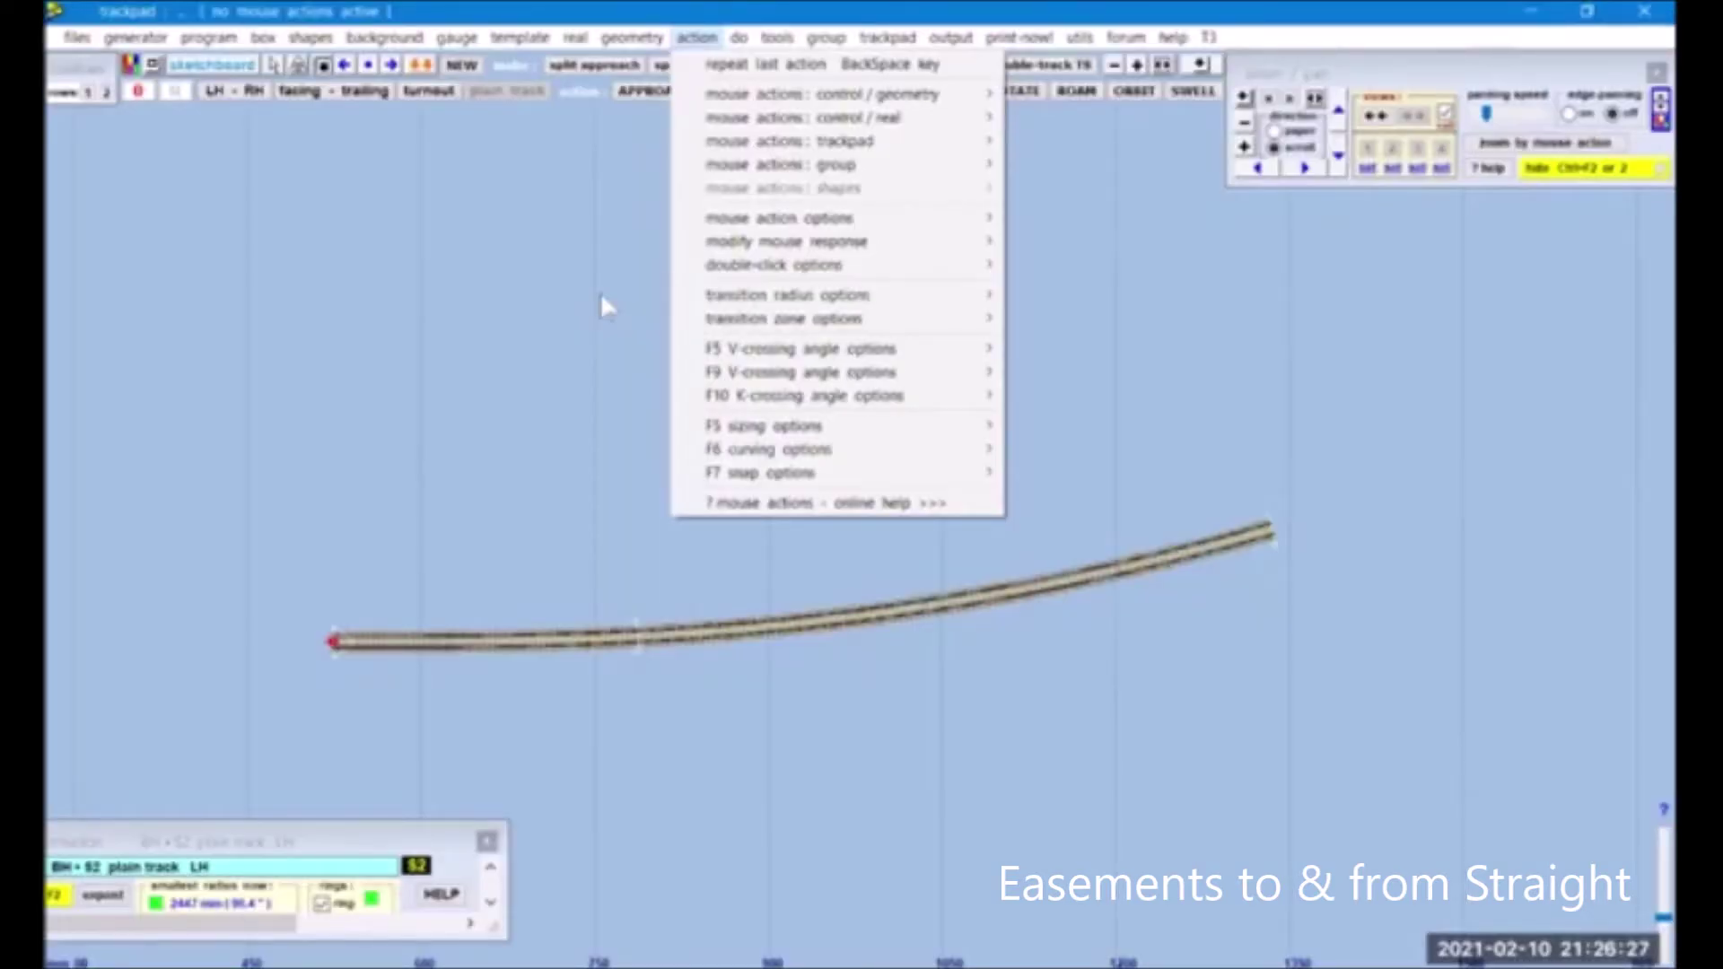
mouse_move(722, 97)
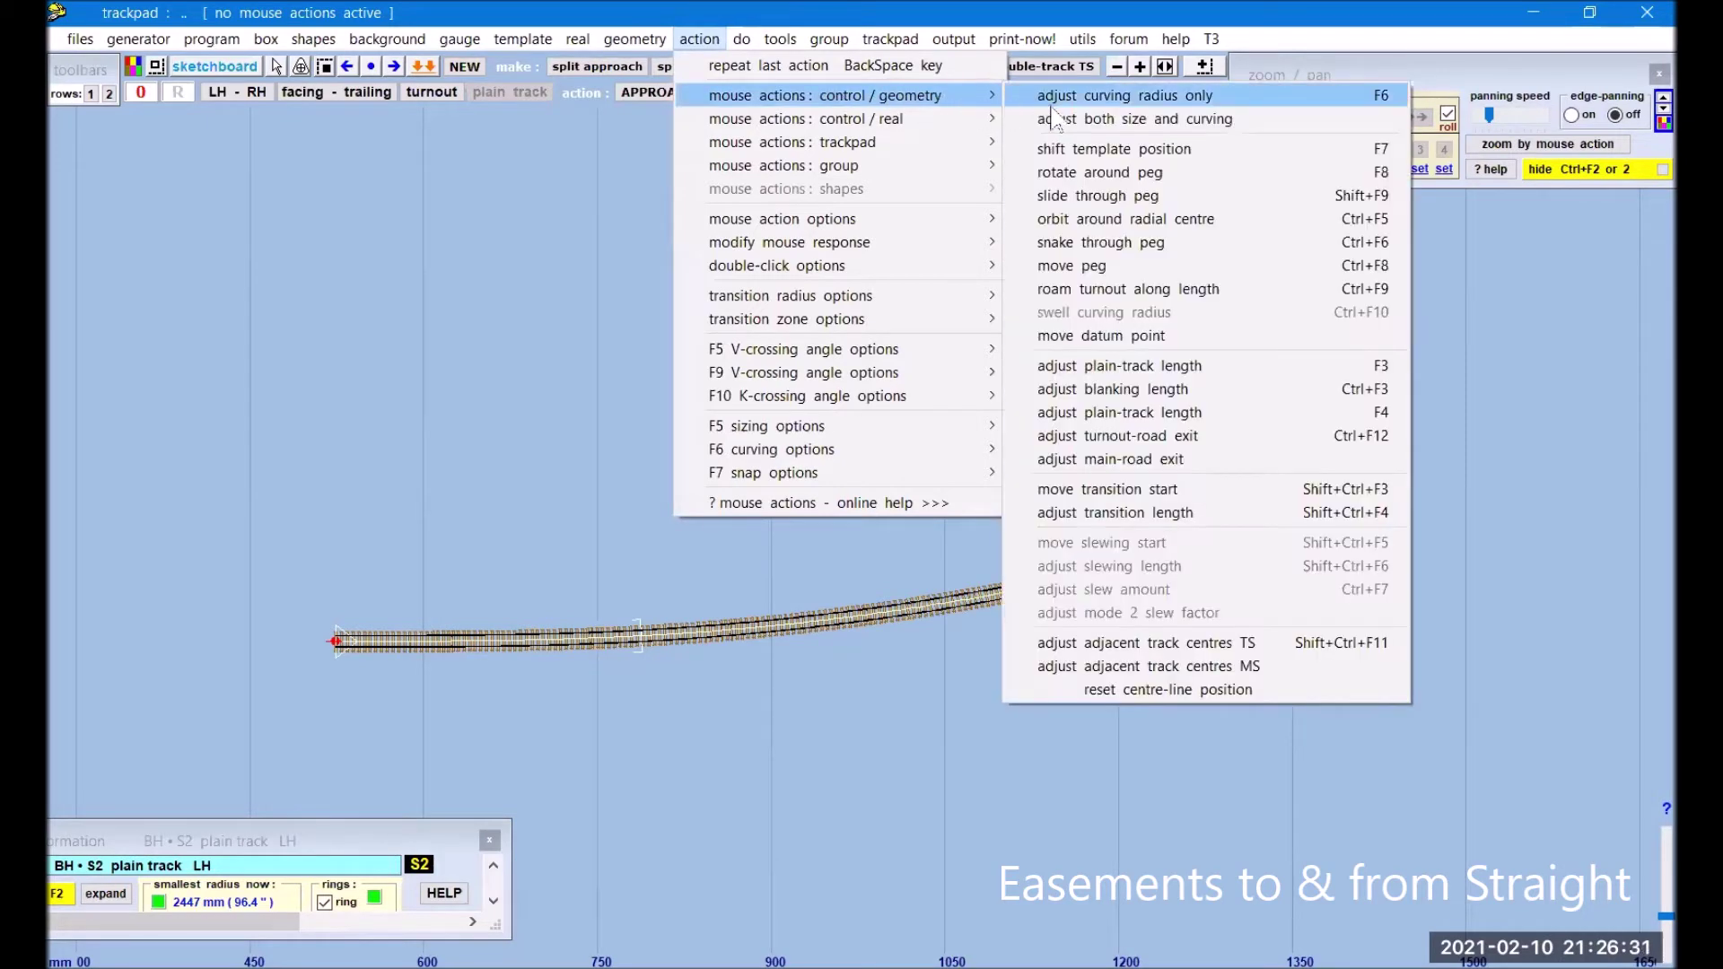
left_click(1205, 496)
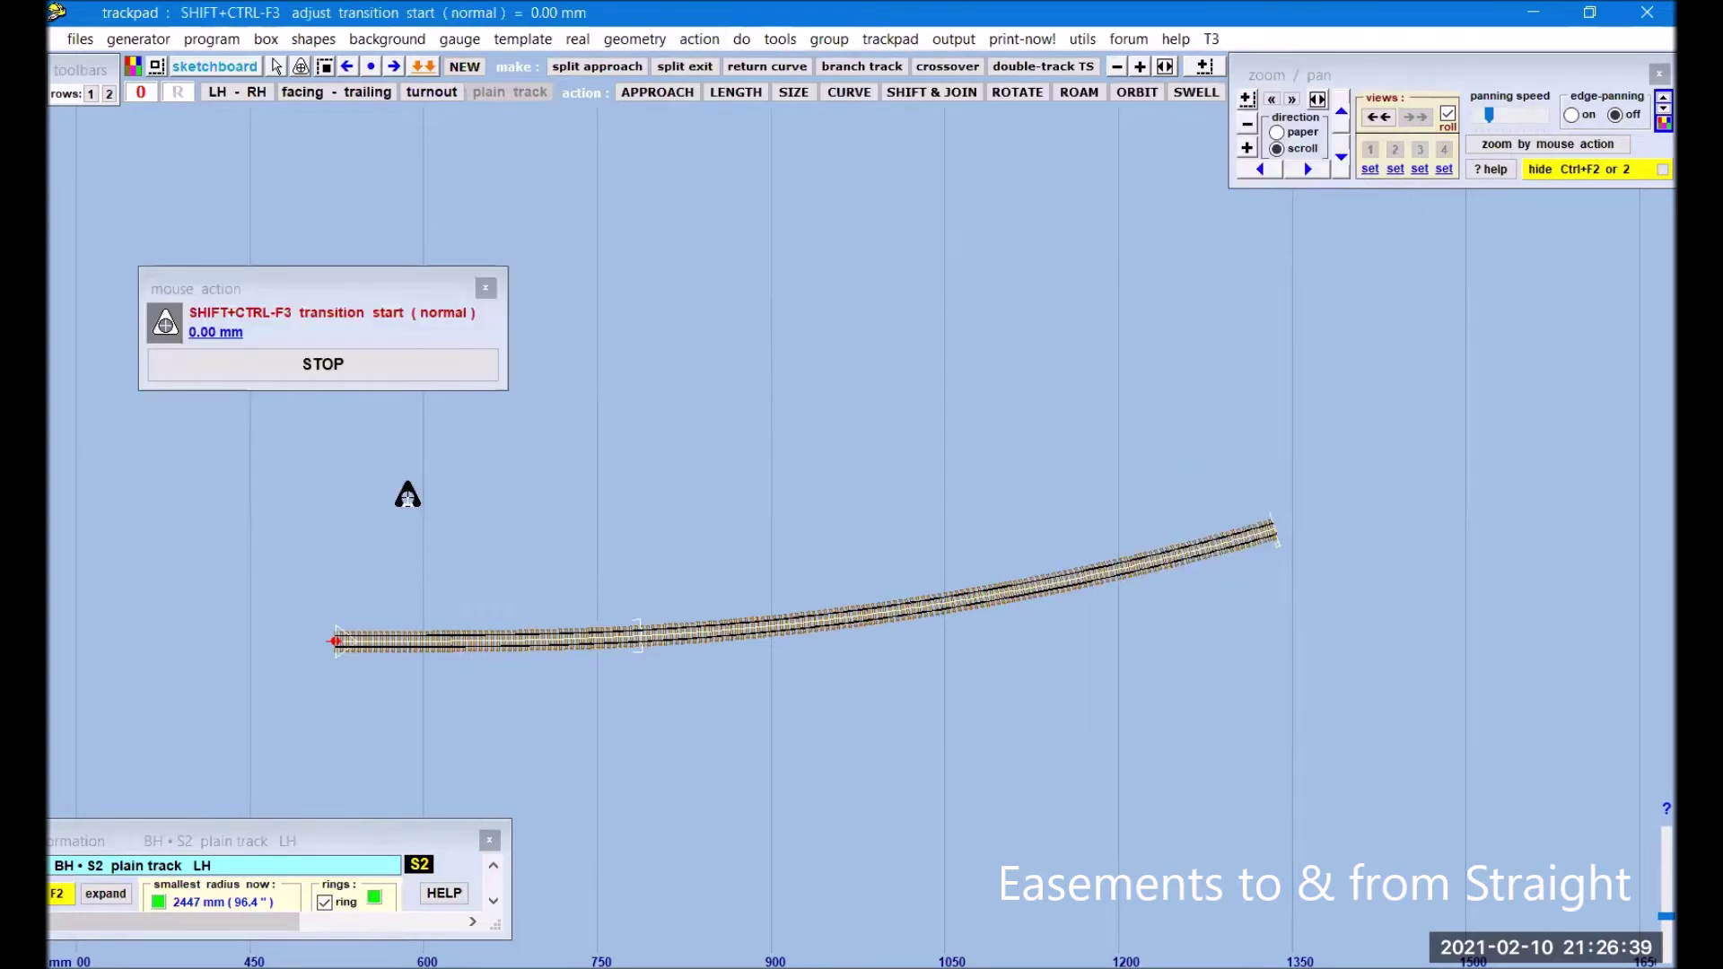
left_click_drag(279, 463, 439, 490)
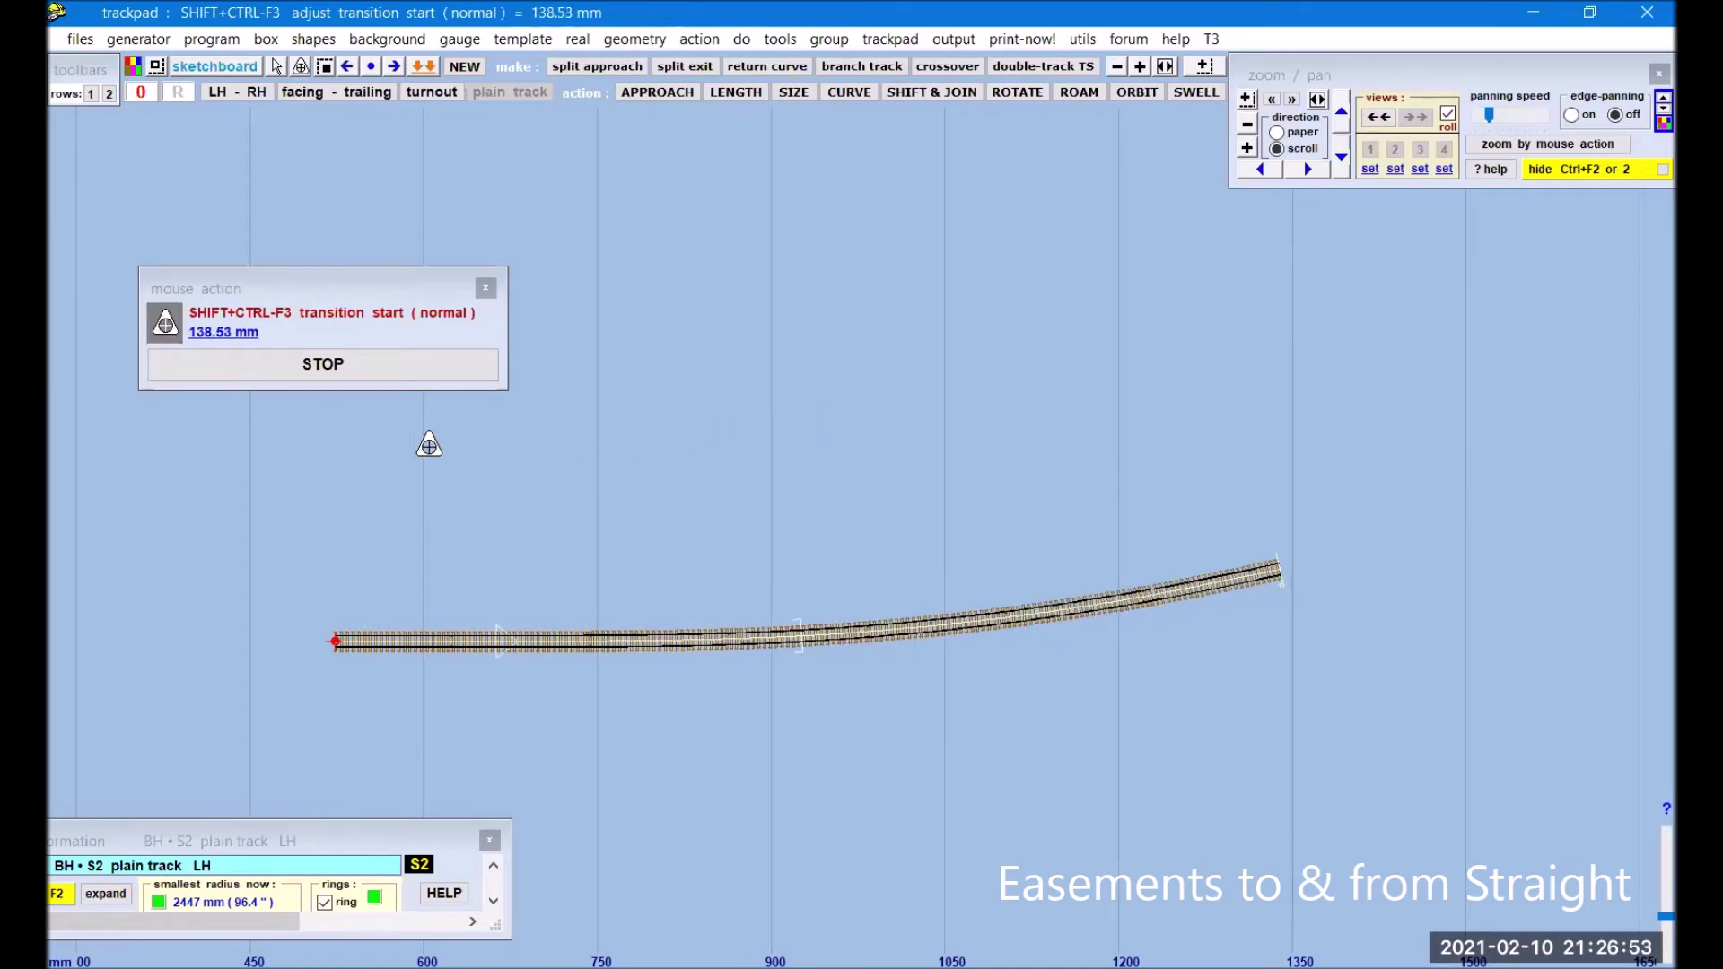
left_click(425, 370)
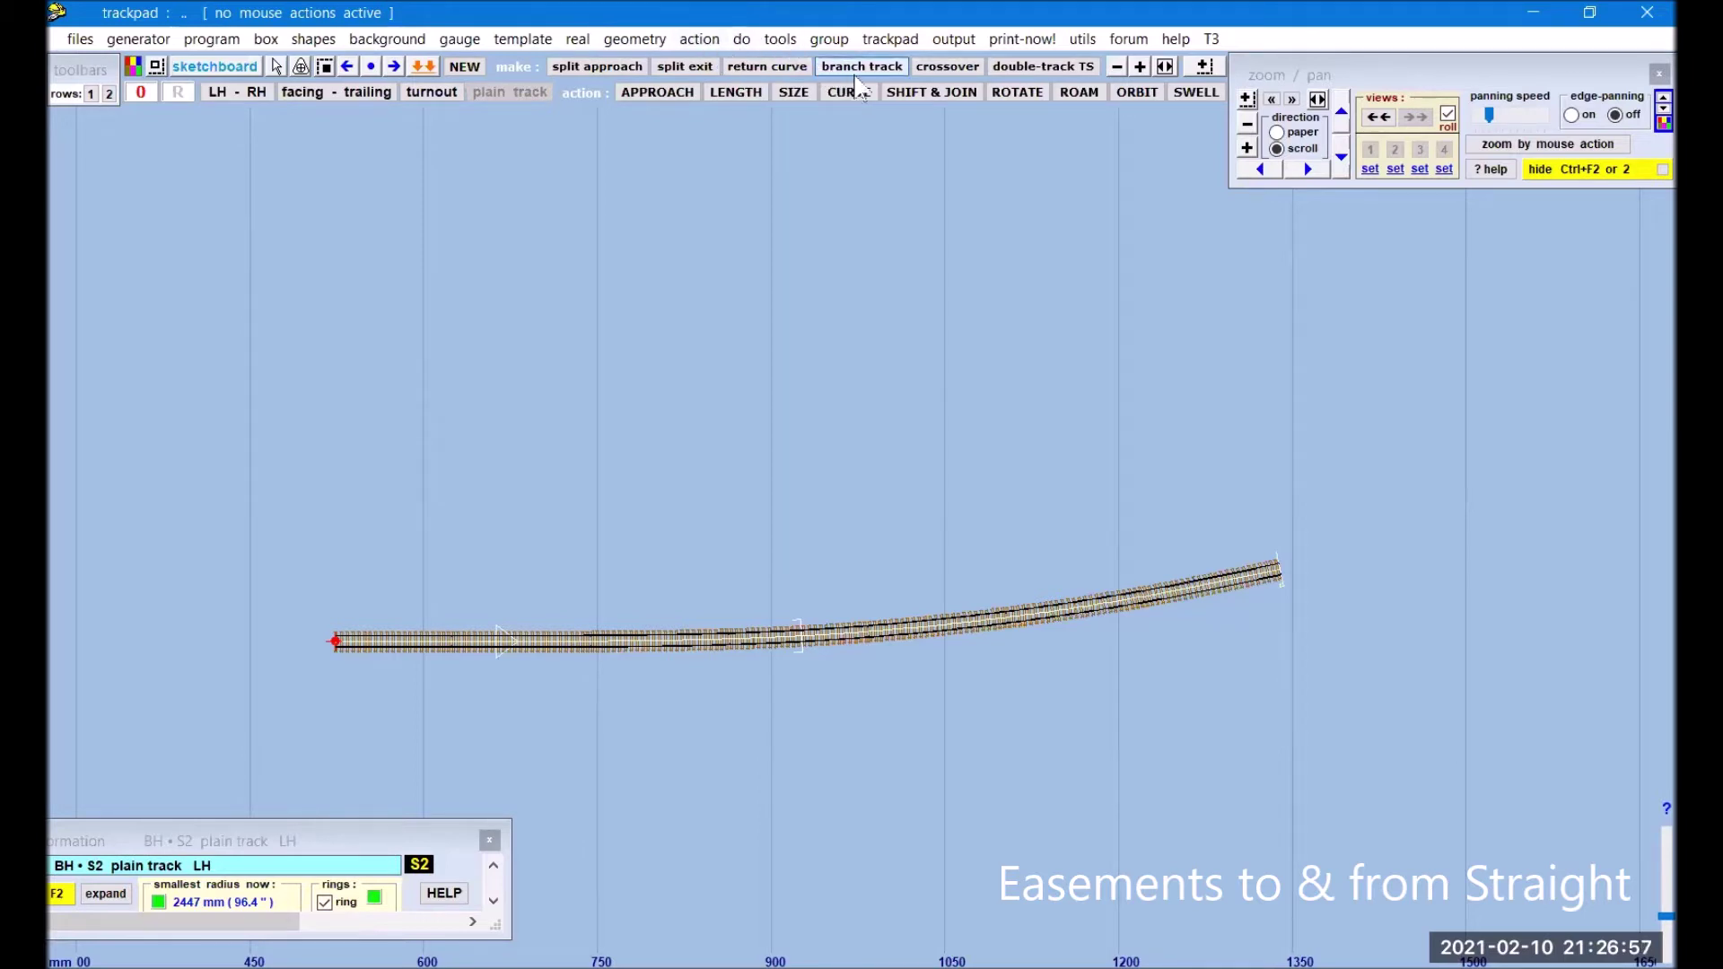
- Adjust the transition length to about 119 mm
left_click(700, 41)
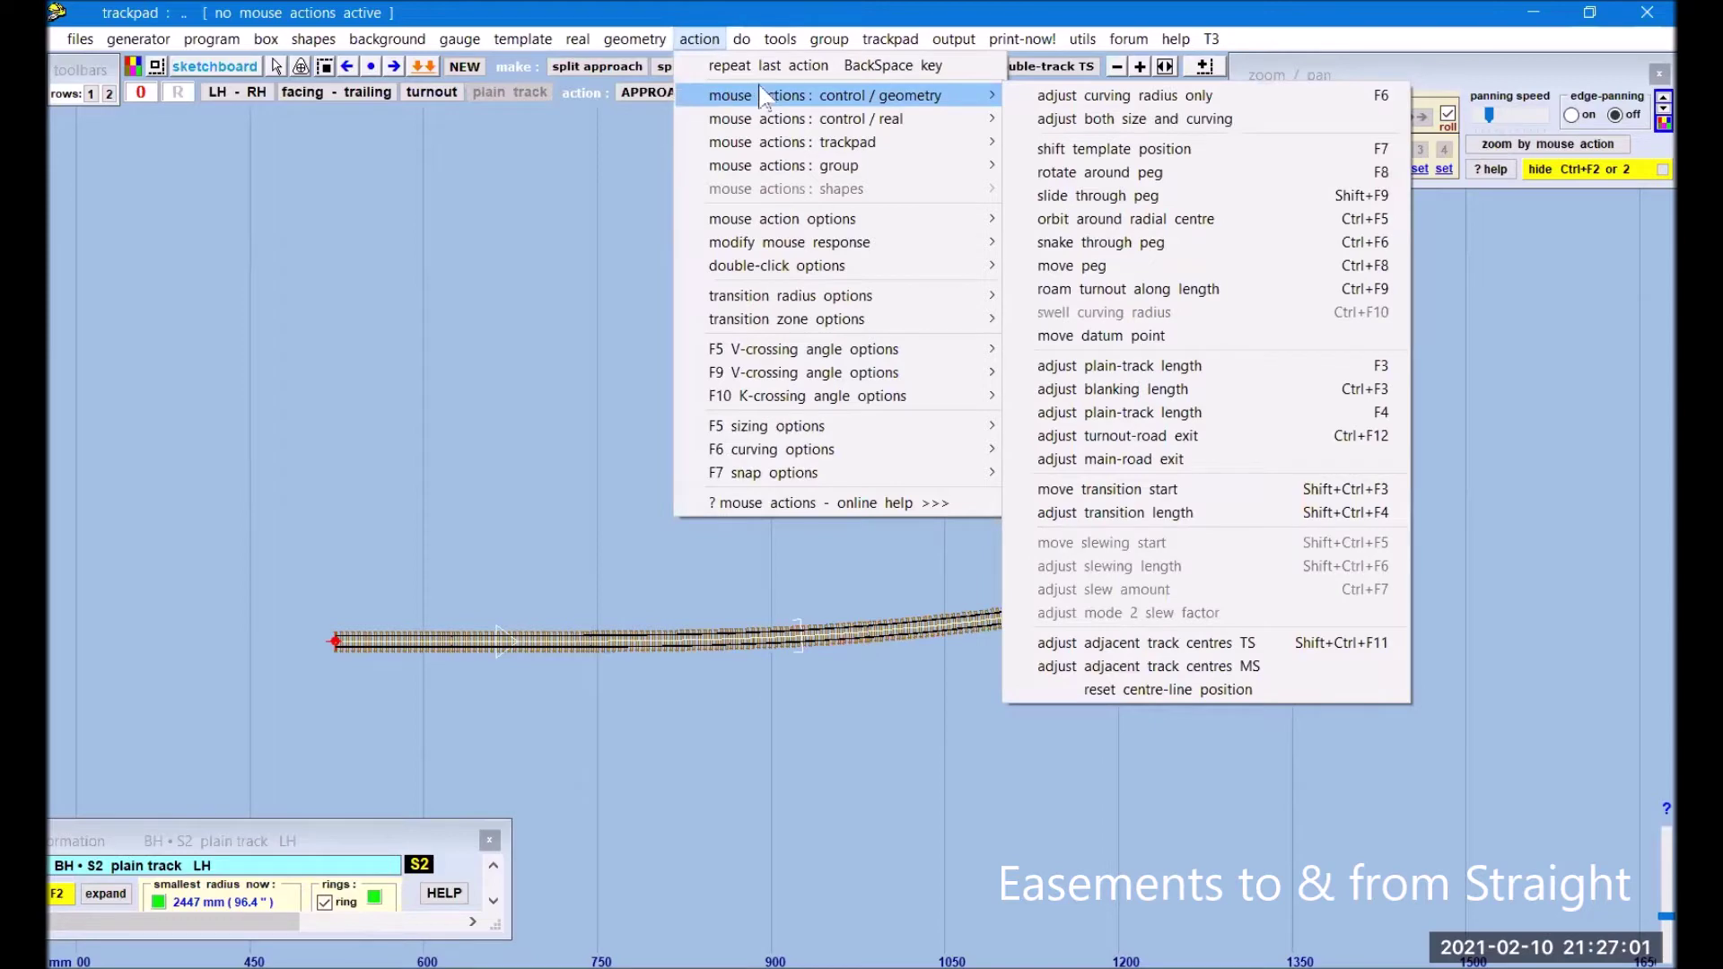
left_click(1194, 514)
left_click_drag(1265, 352, 1103, 447)
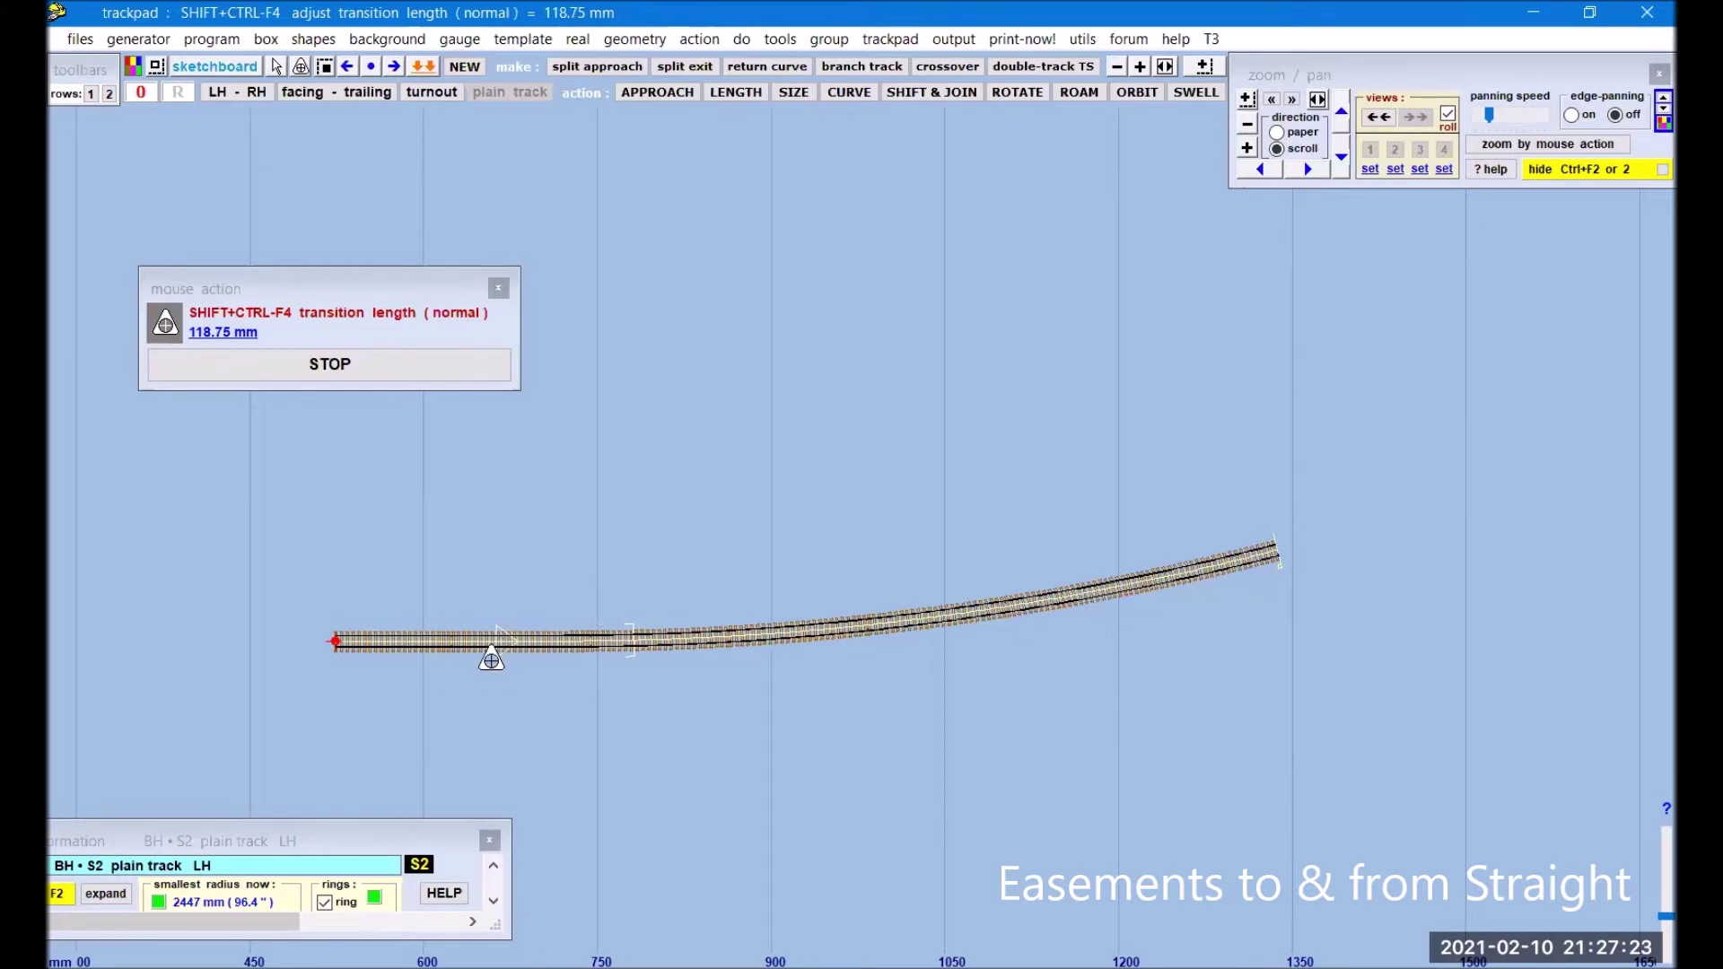
left_click_drag(491, 661, 492, 661)
left_click(1116, 630)
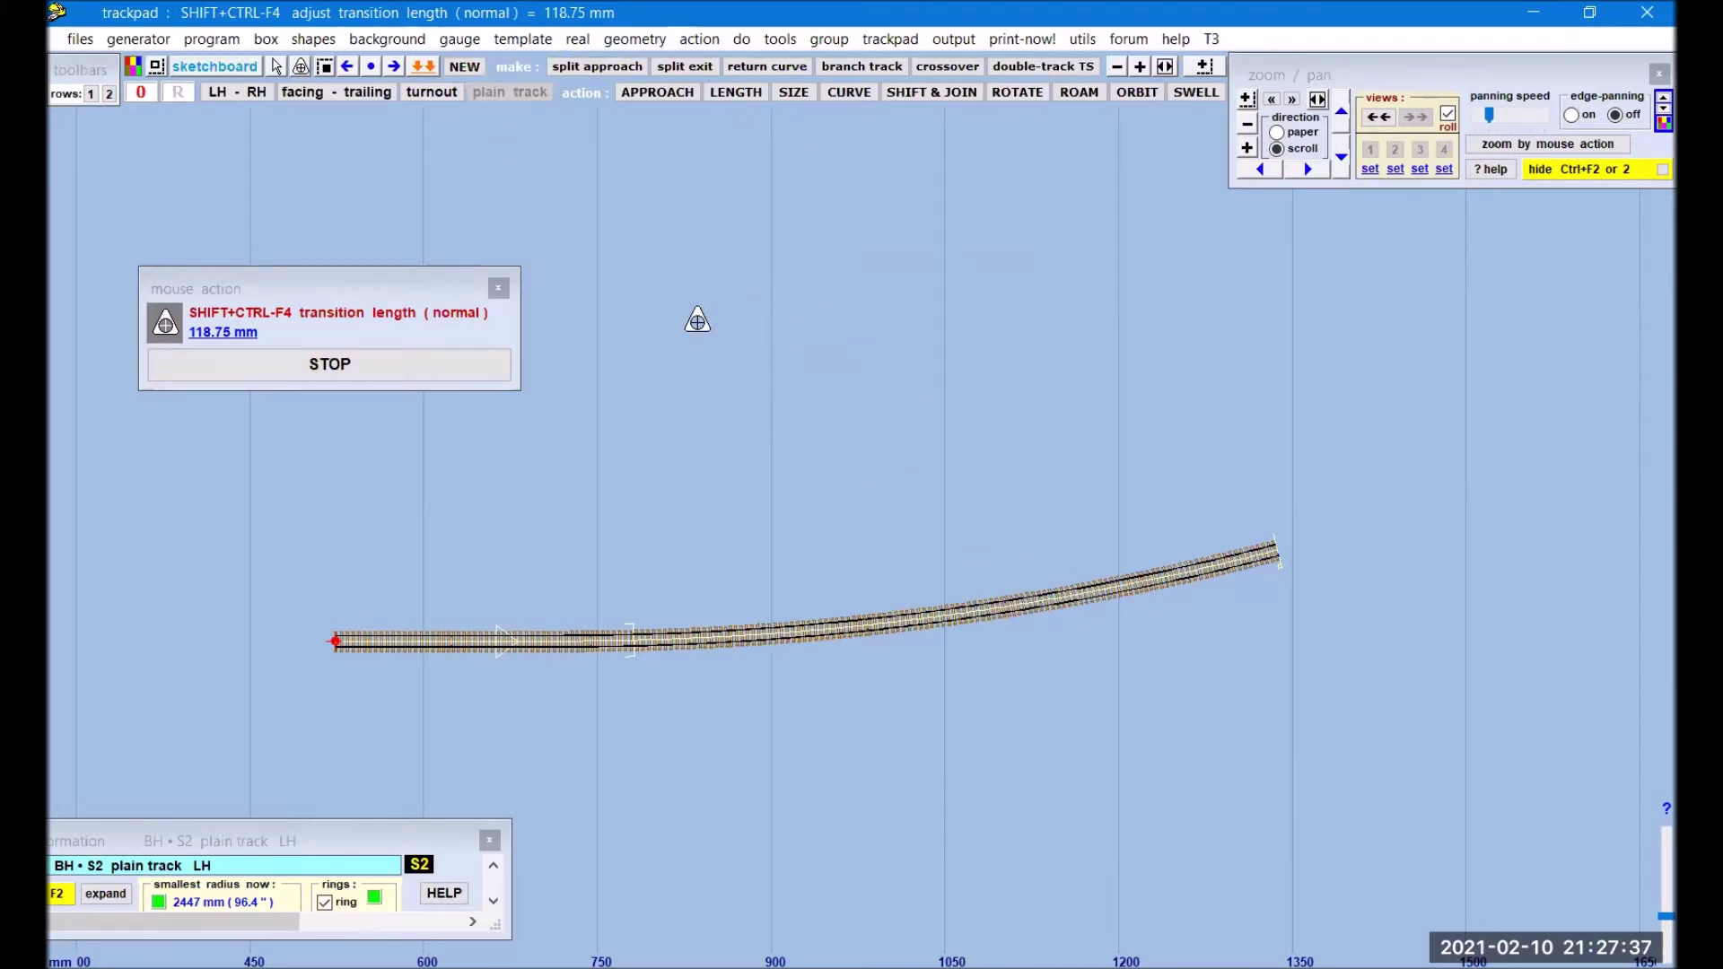
left_click(440, 375)
- Switch curving adjustment to the 2nd transition radius and tighten it to about 662 mm
left_click(852, 94)
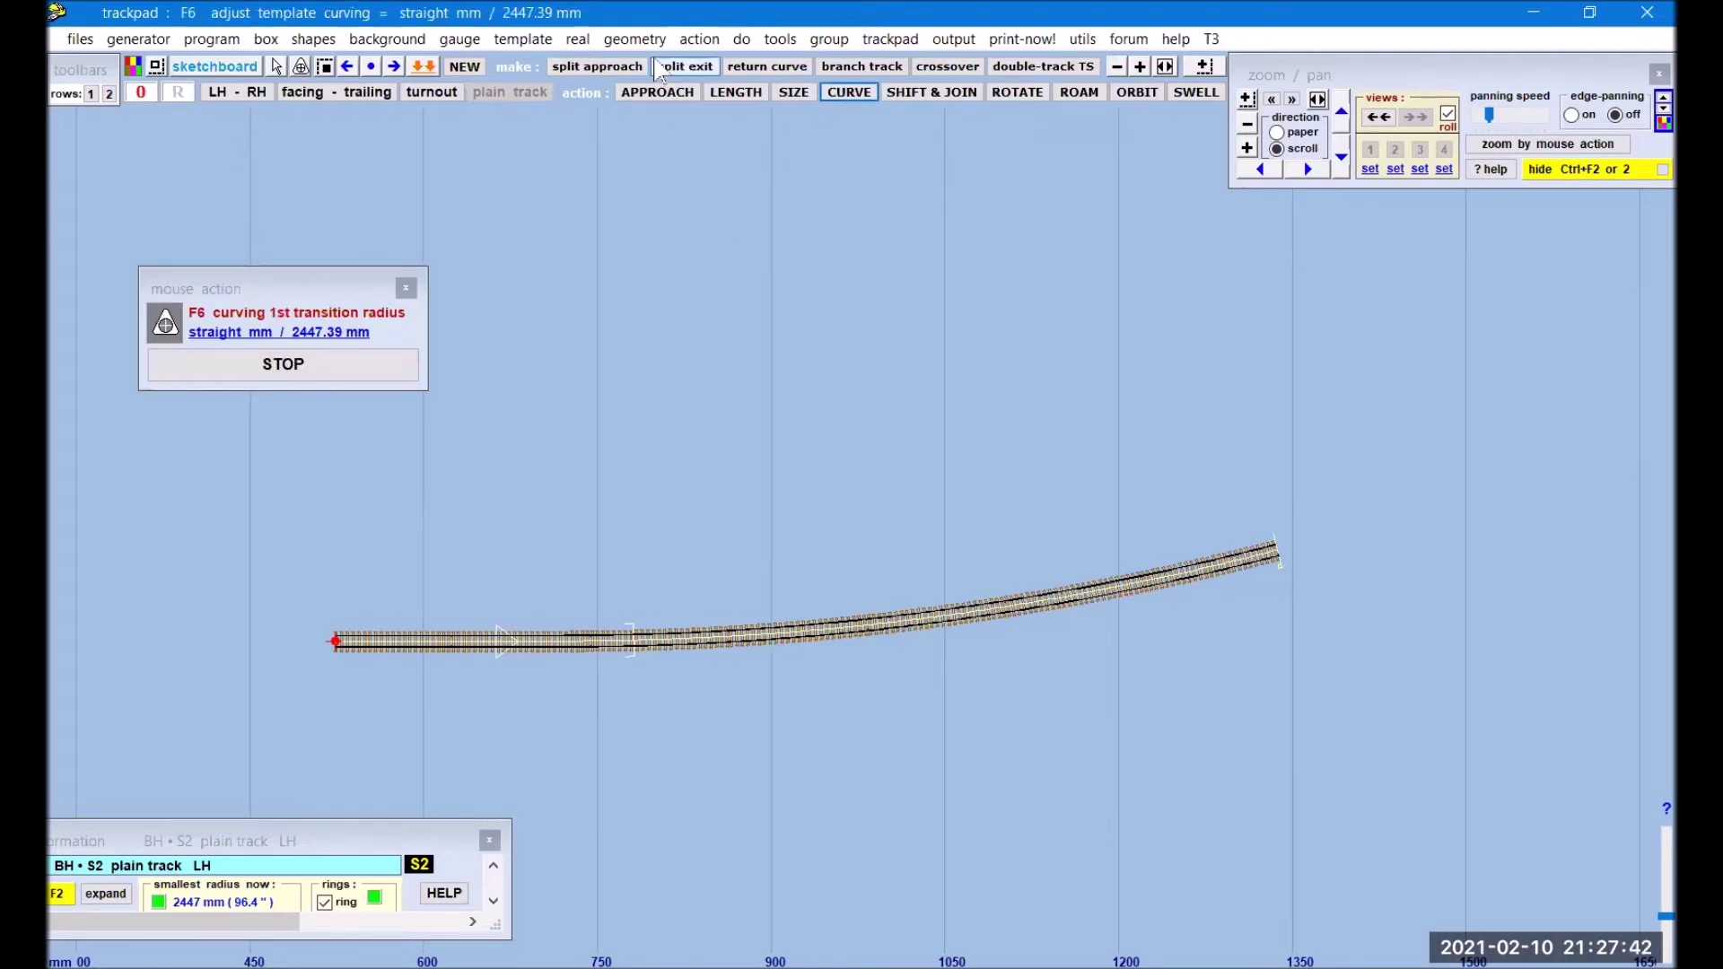
left_click(699, 38)
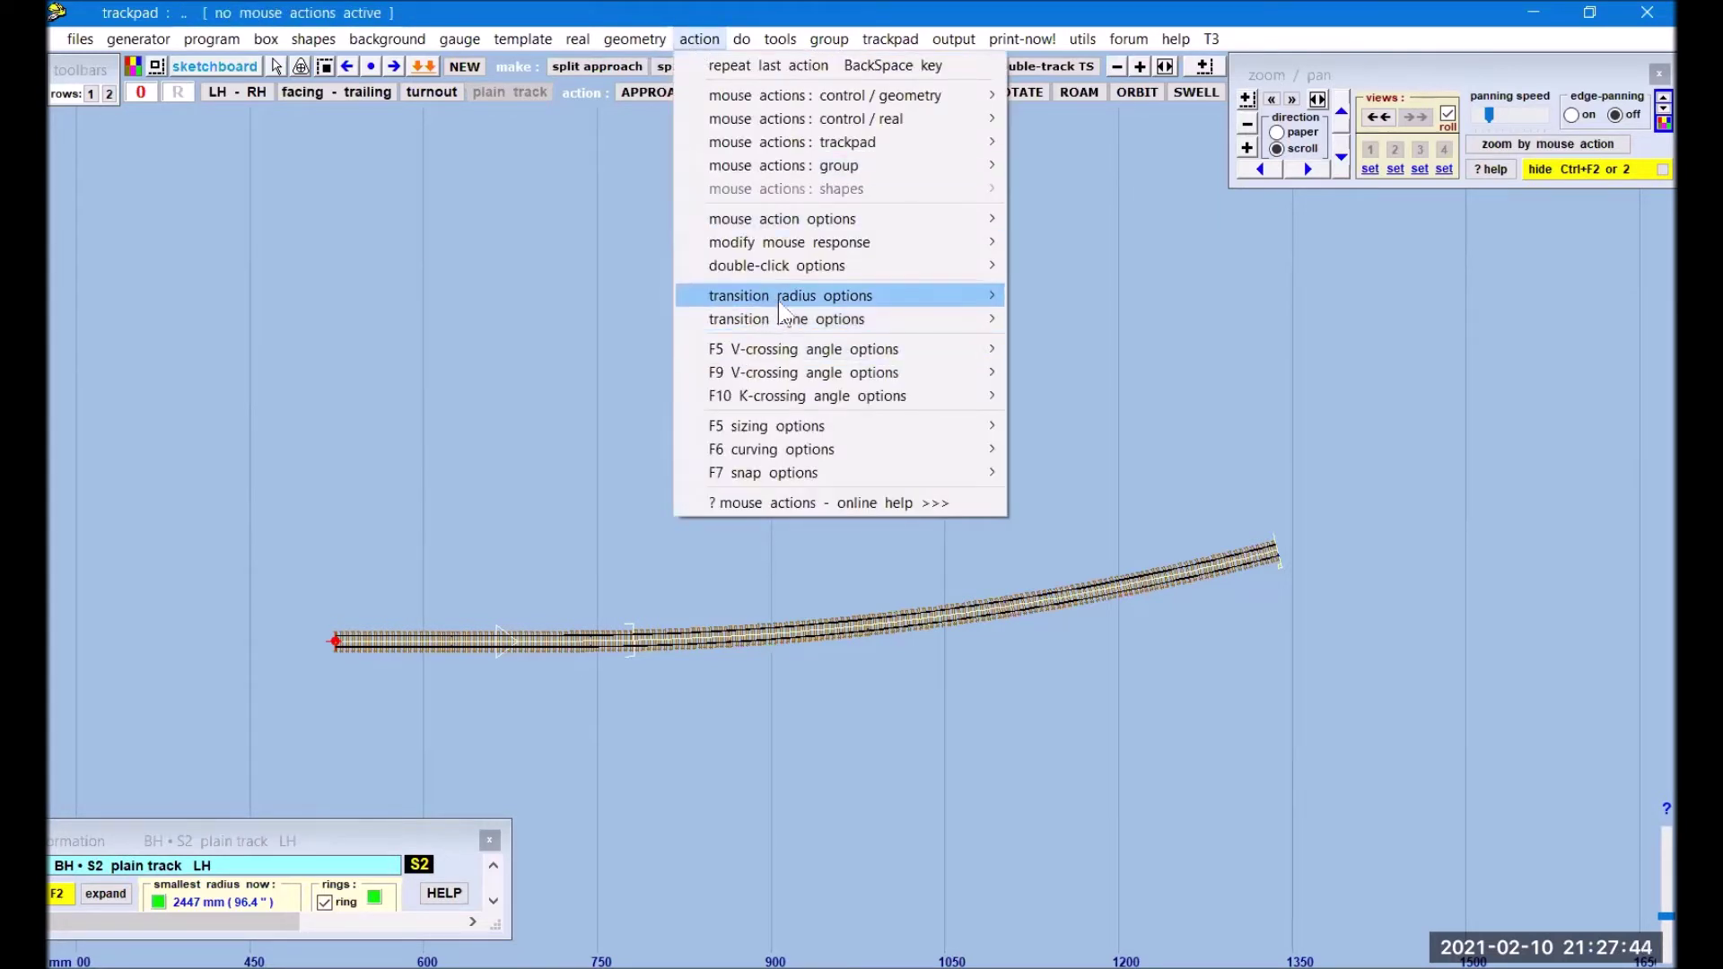
mouse_move(927, 300)
left_click(1070, 314)
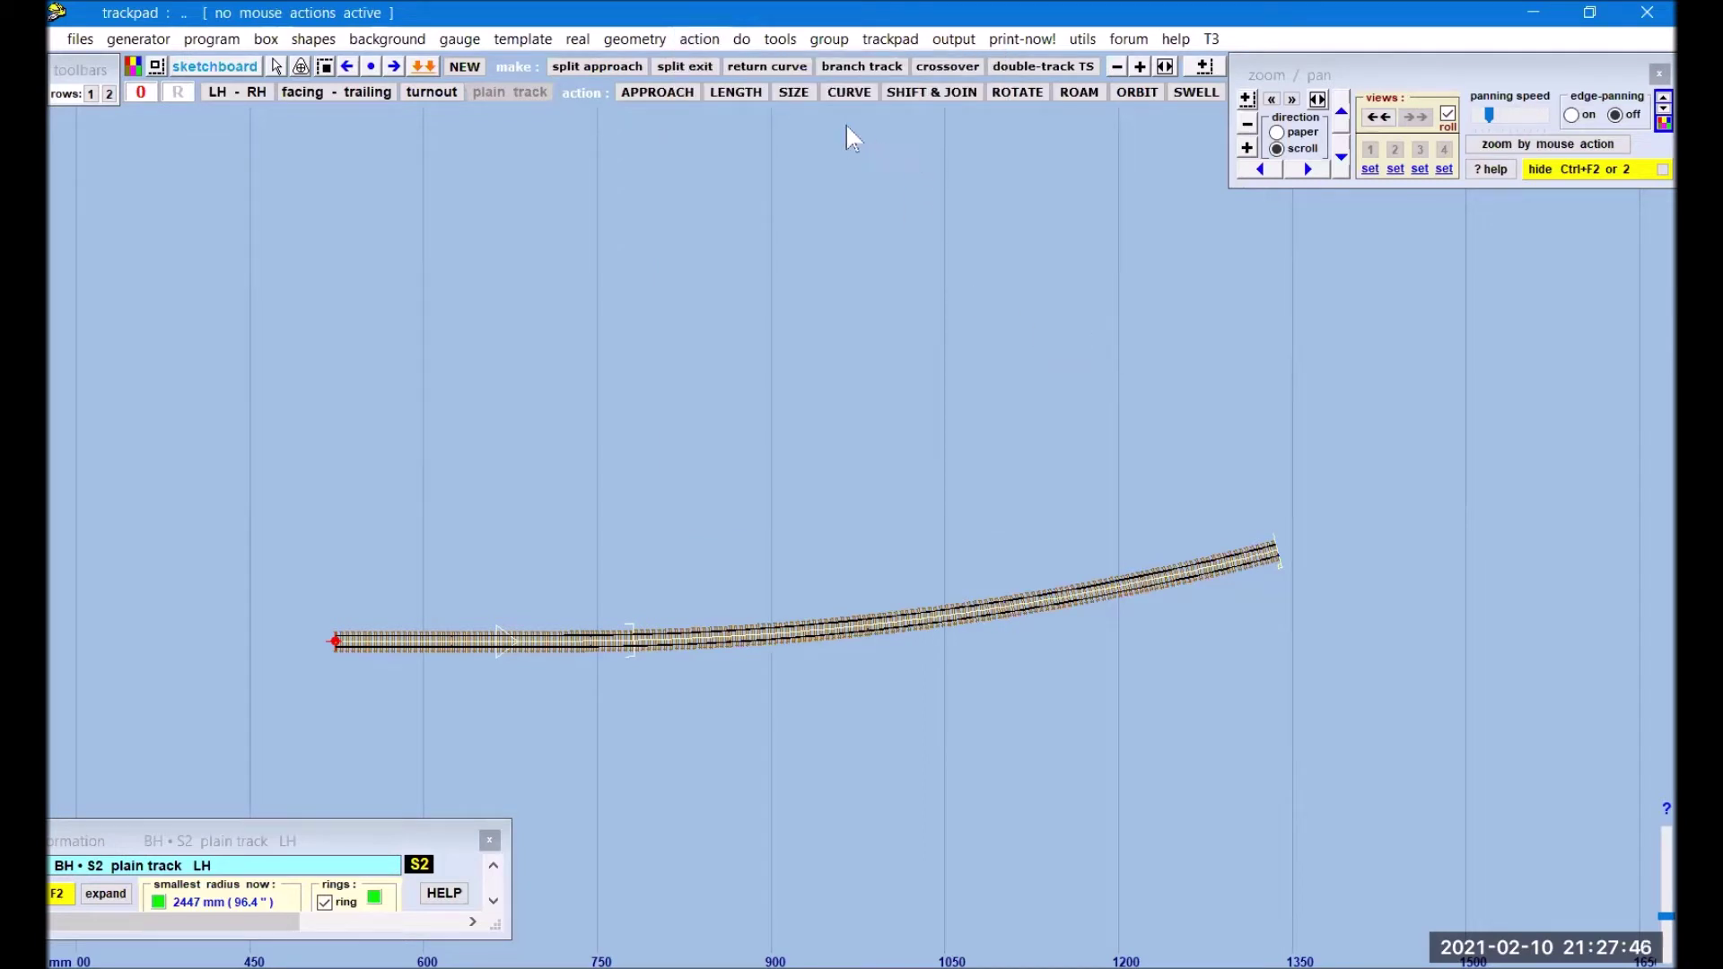
left_click(849, 92)
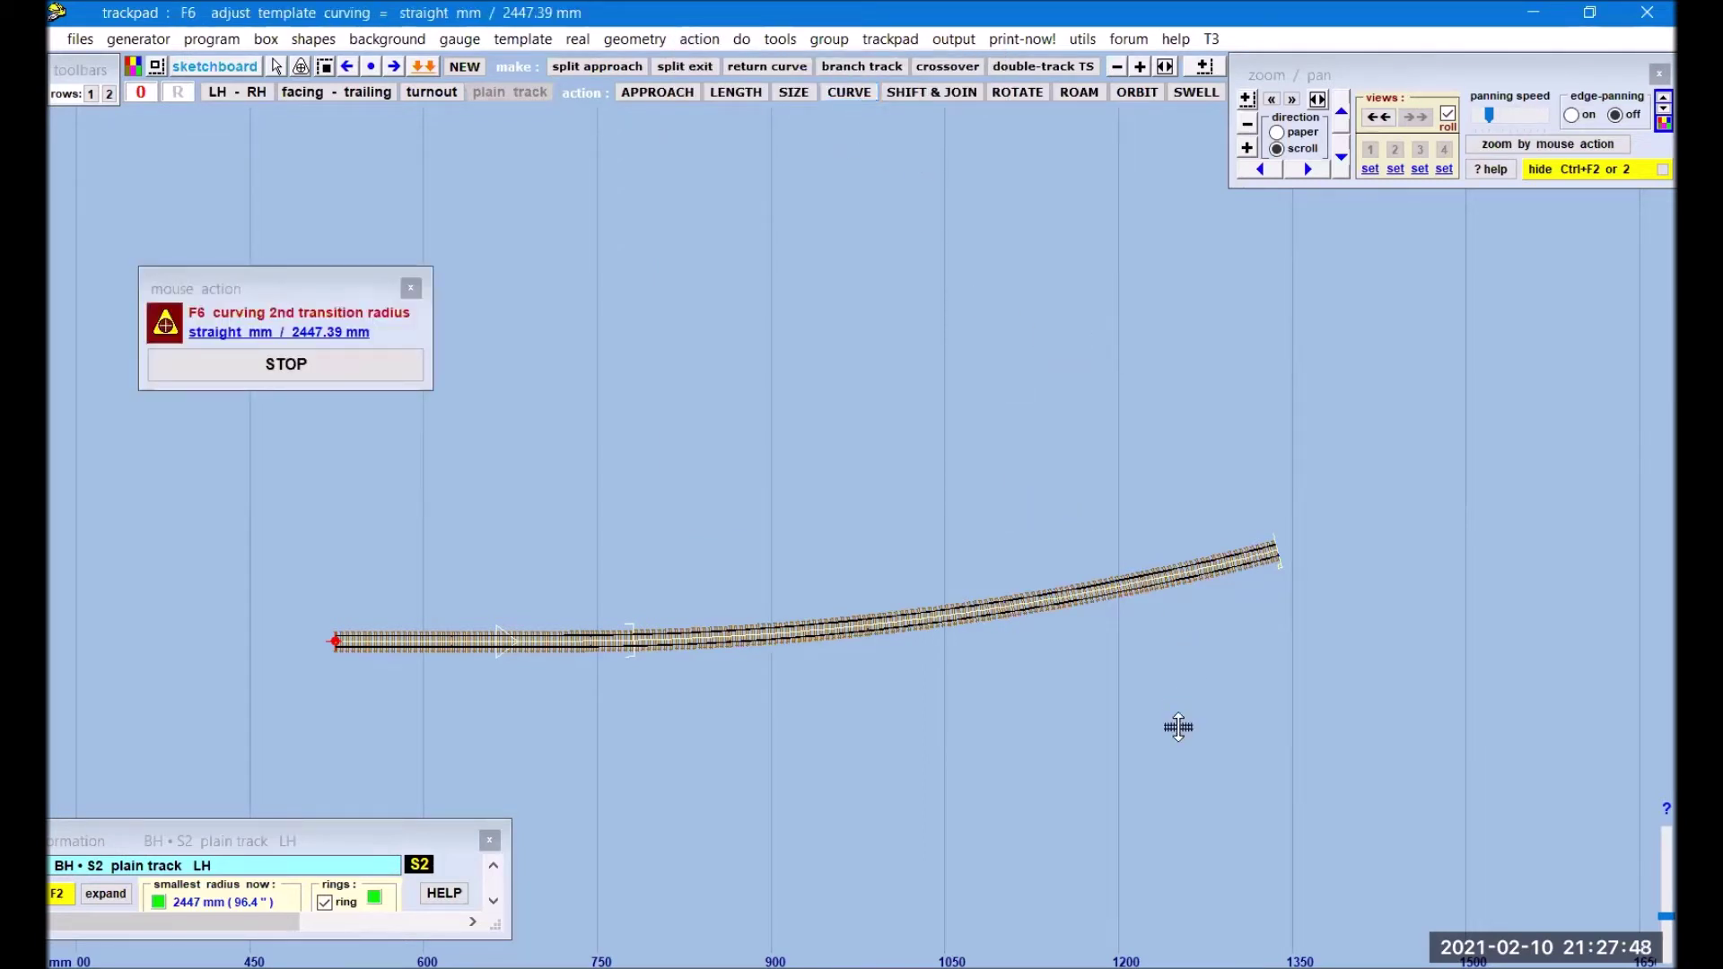
left_click_drag(1180, 723, 1165, 652)
left_click_drag(1091, 519, 977, 367)
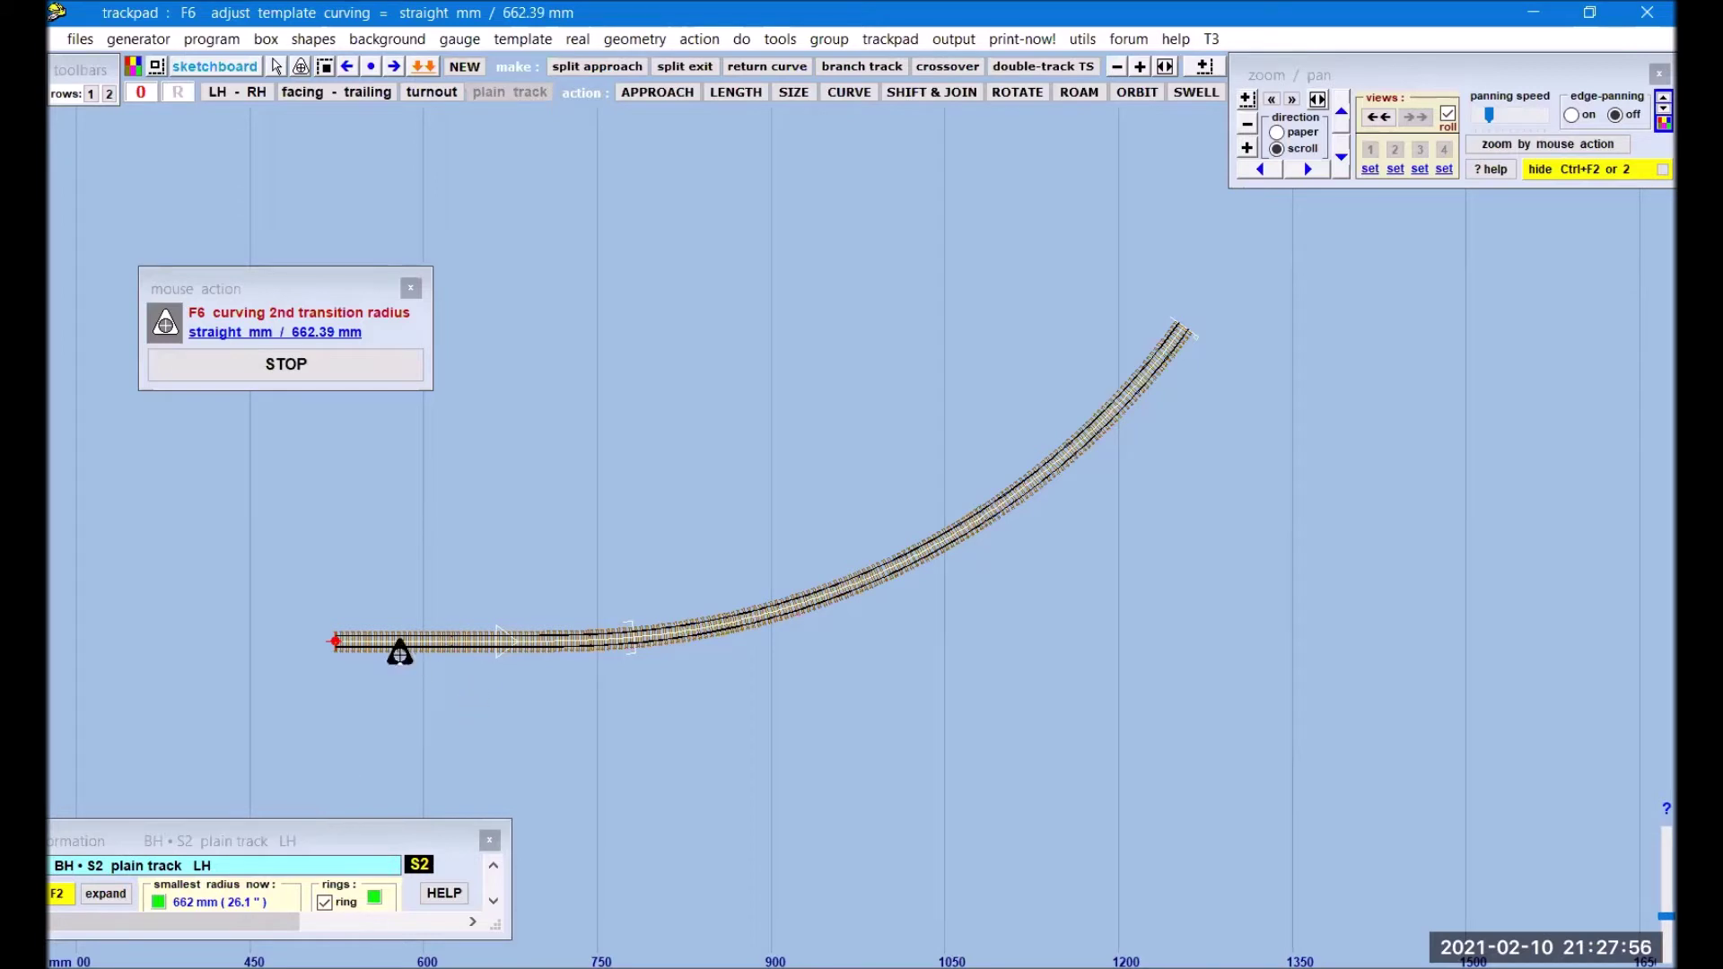
left_click(326, 368)
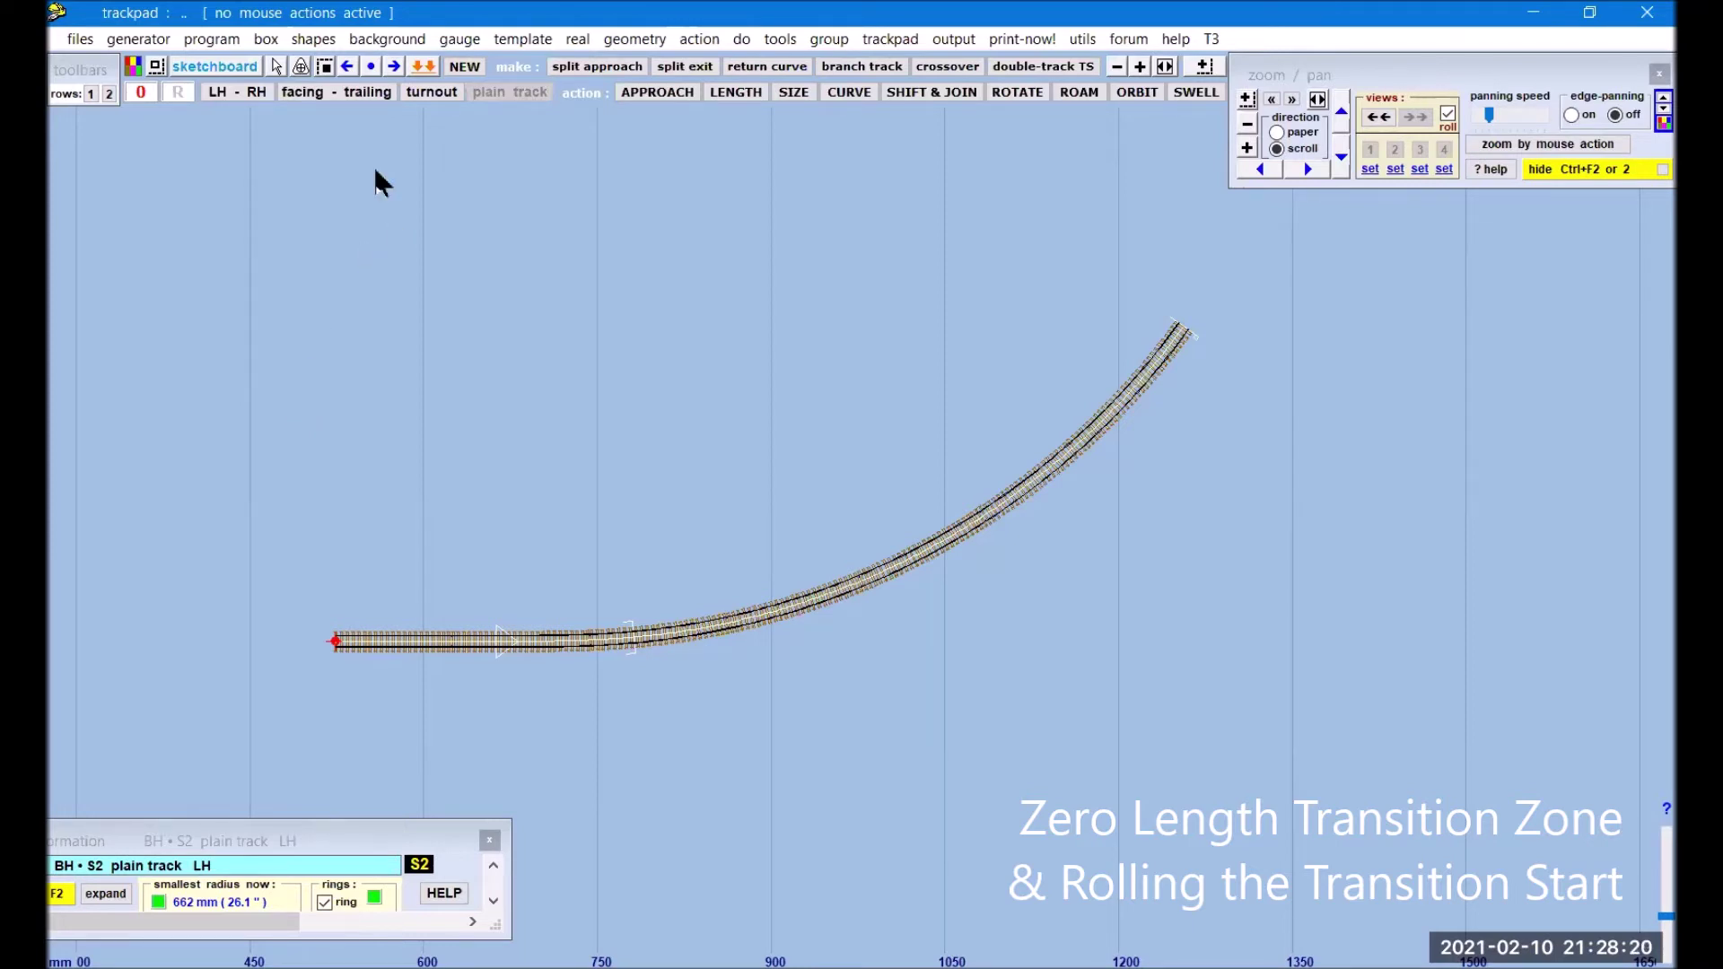
- Adjust the track's transition length down to 0 mm
left_click(700, 39)
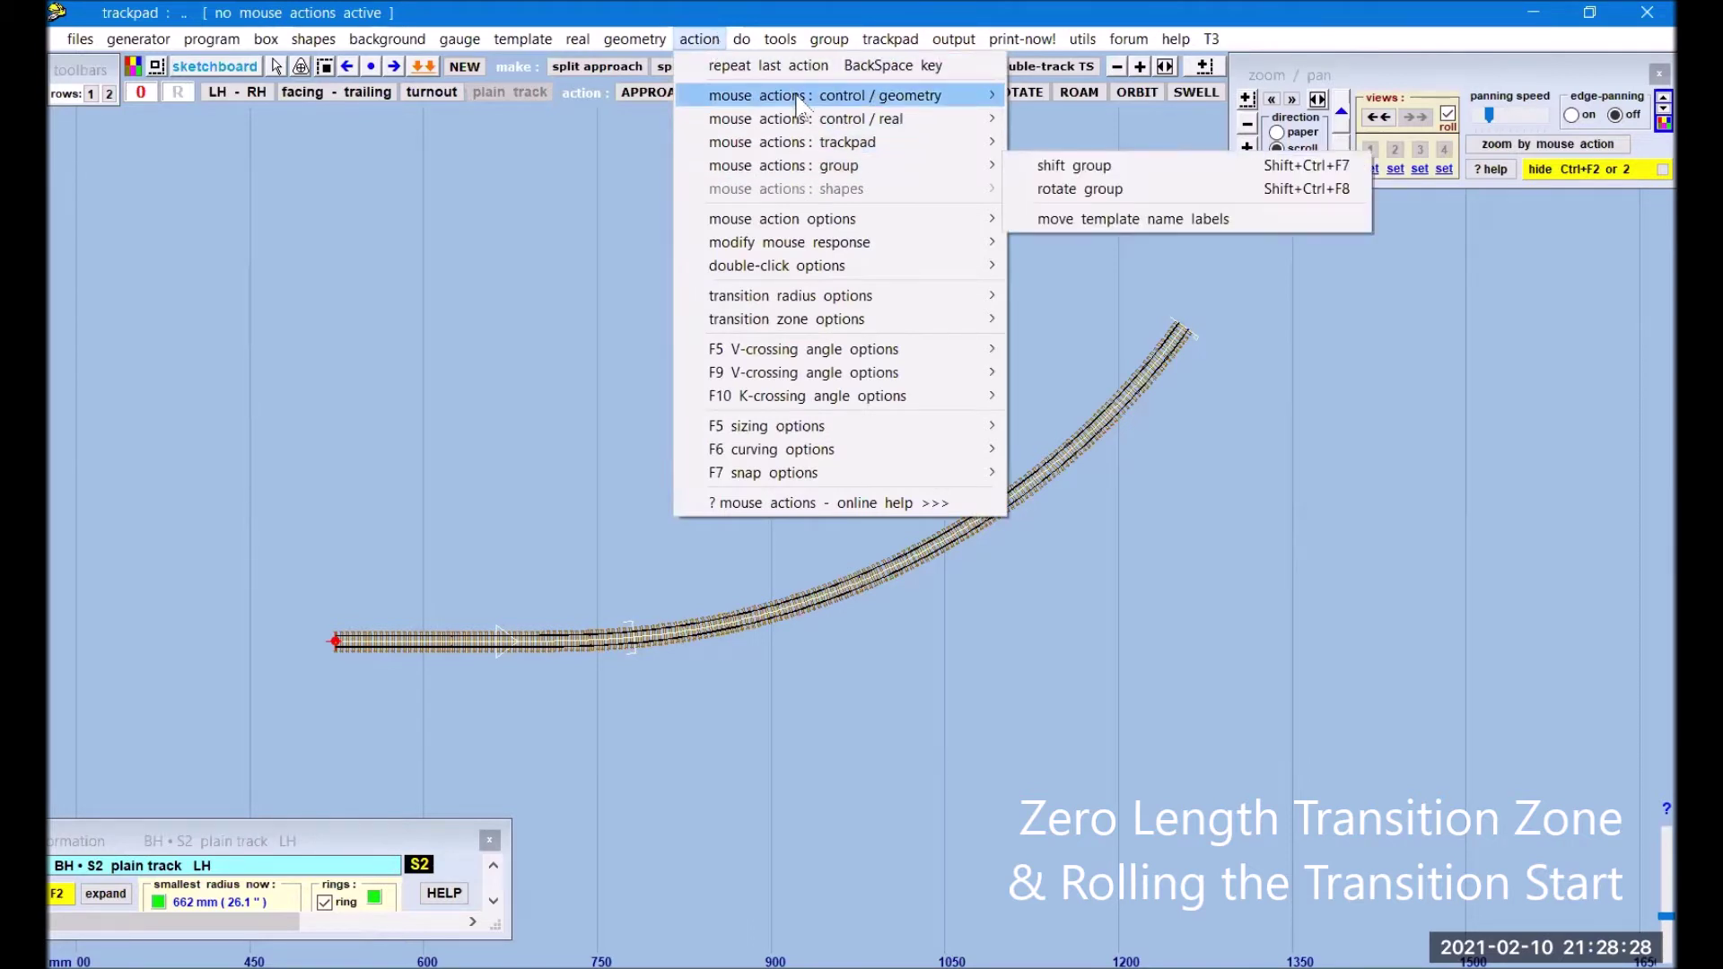
mouse_move(801, 99)
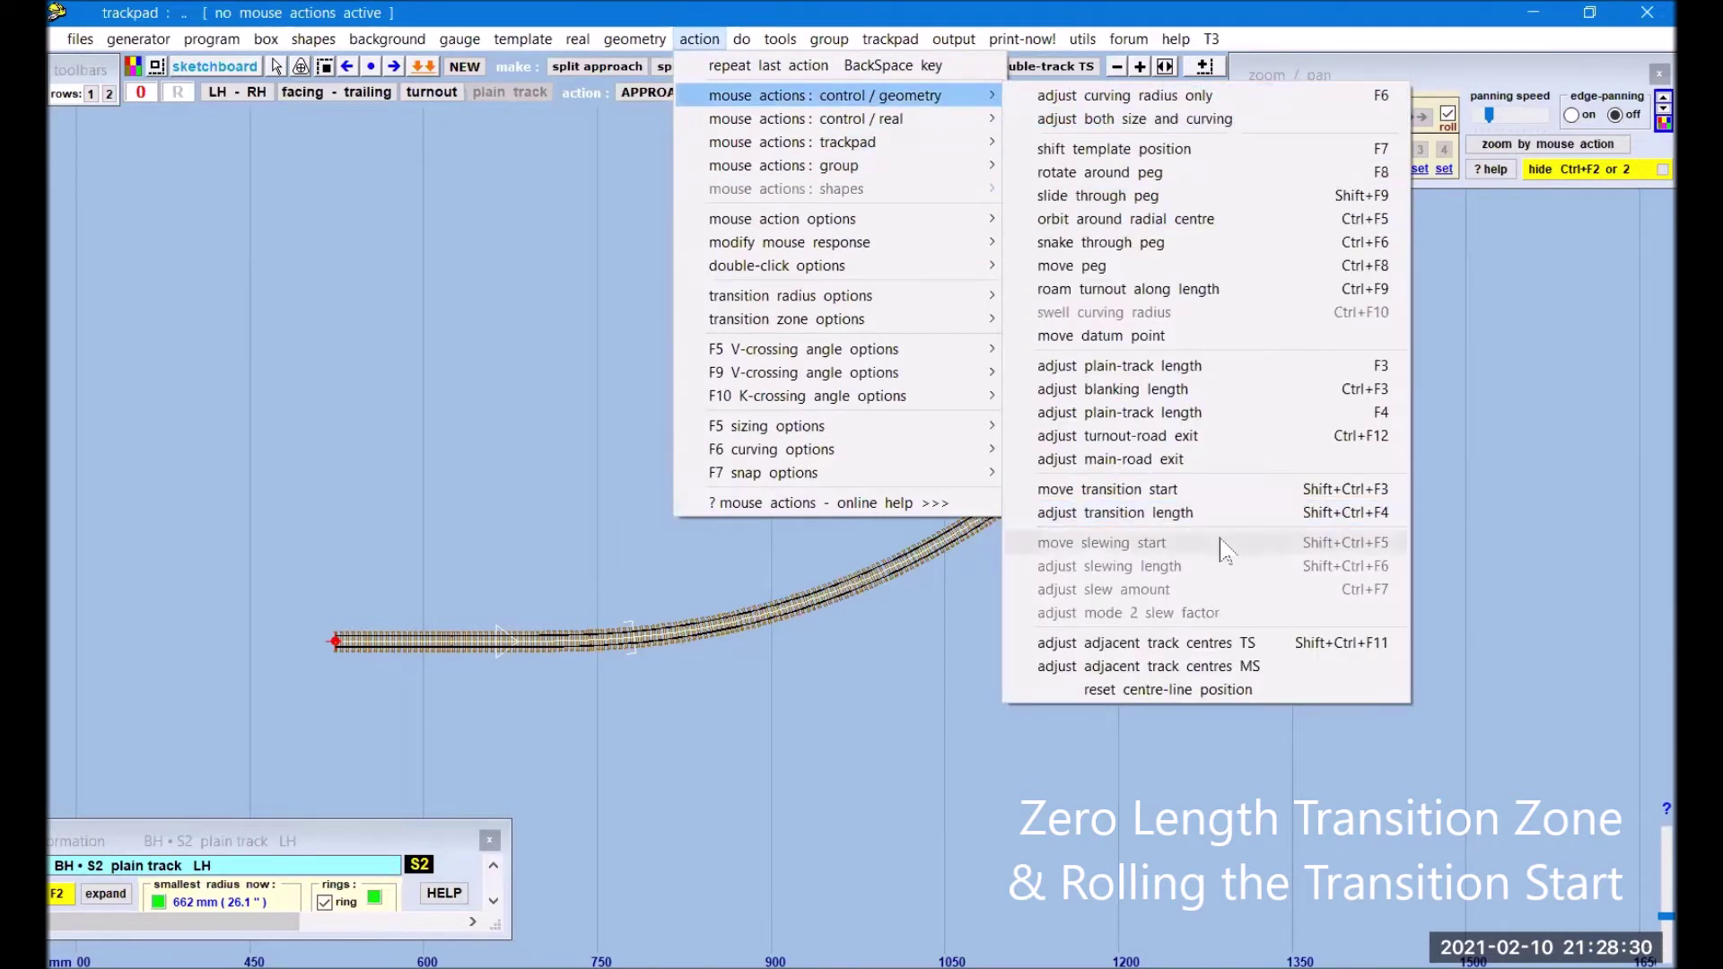
left_click(1181, 515)
left_click_drag(1389, 462, 1248, 500)
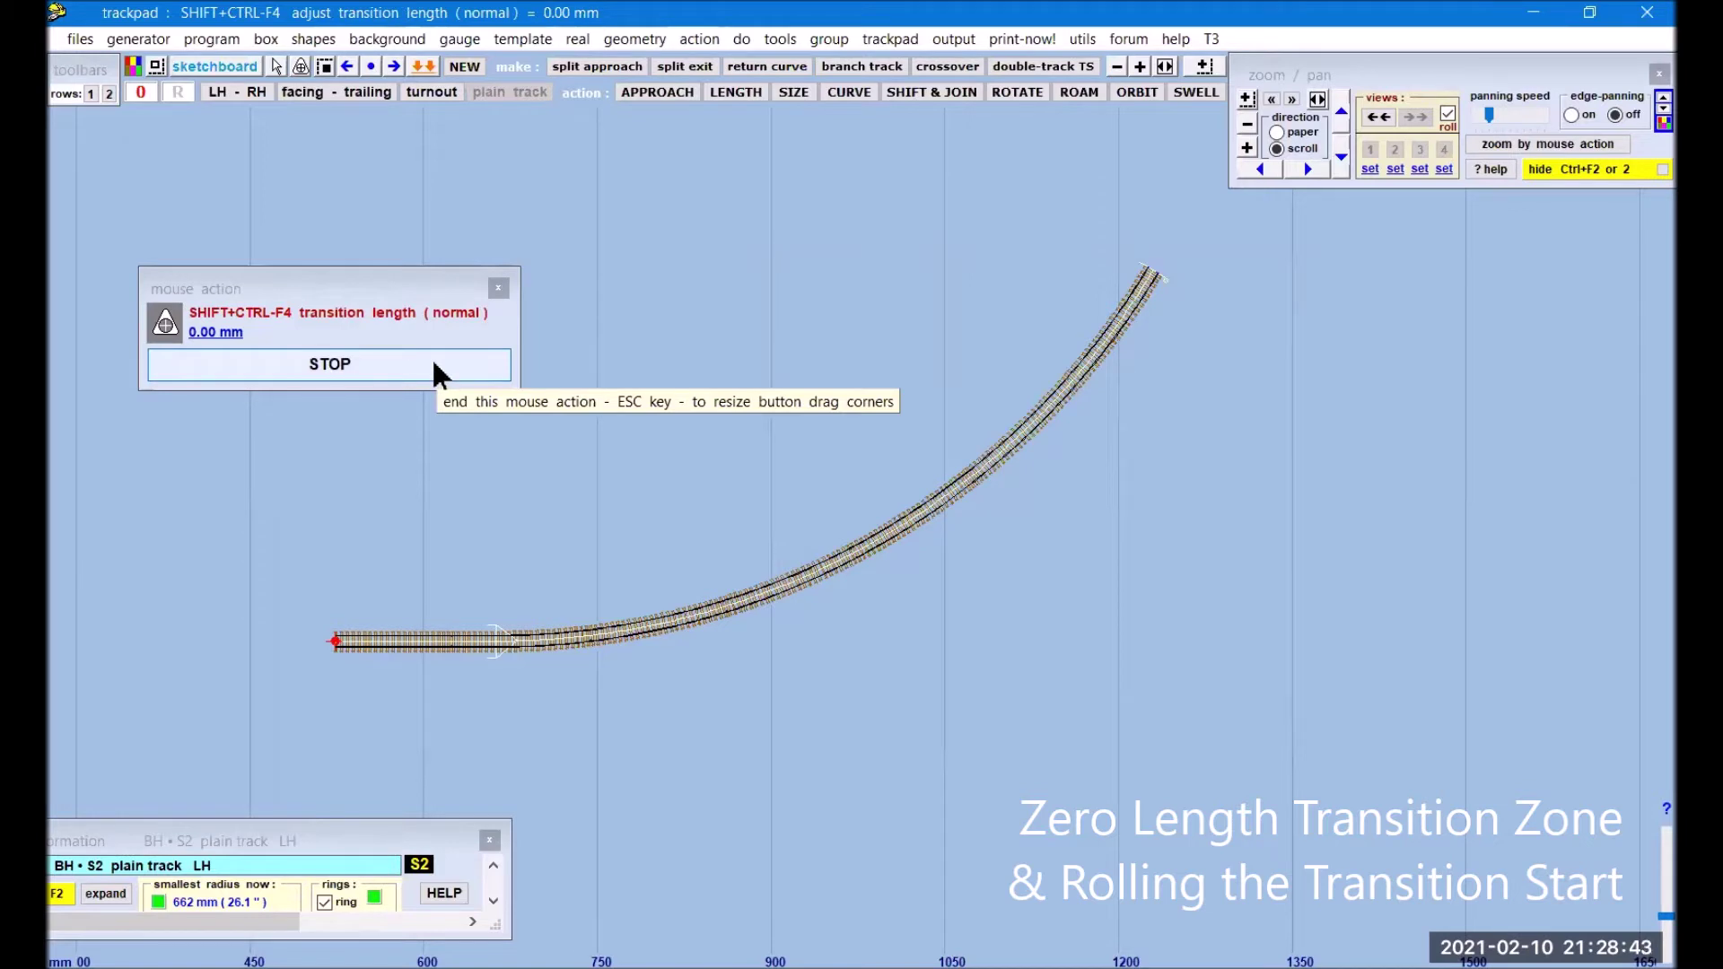
left_click(433, 357)
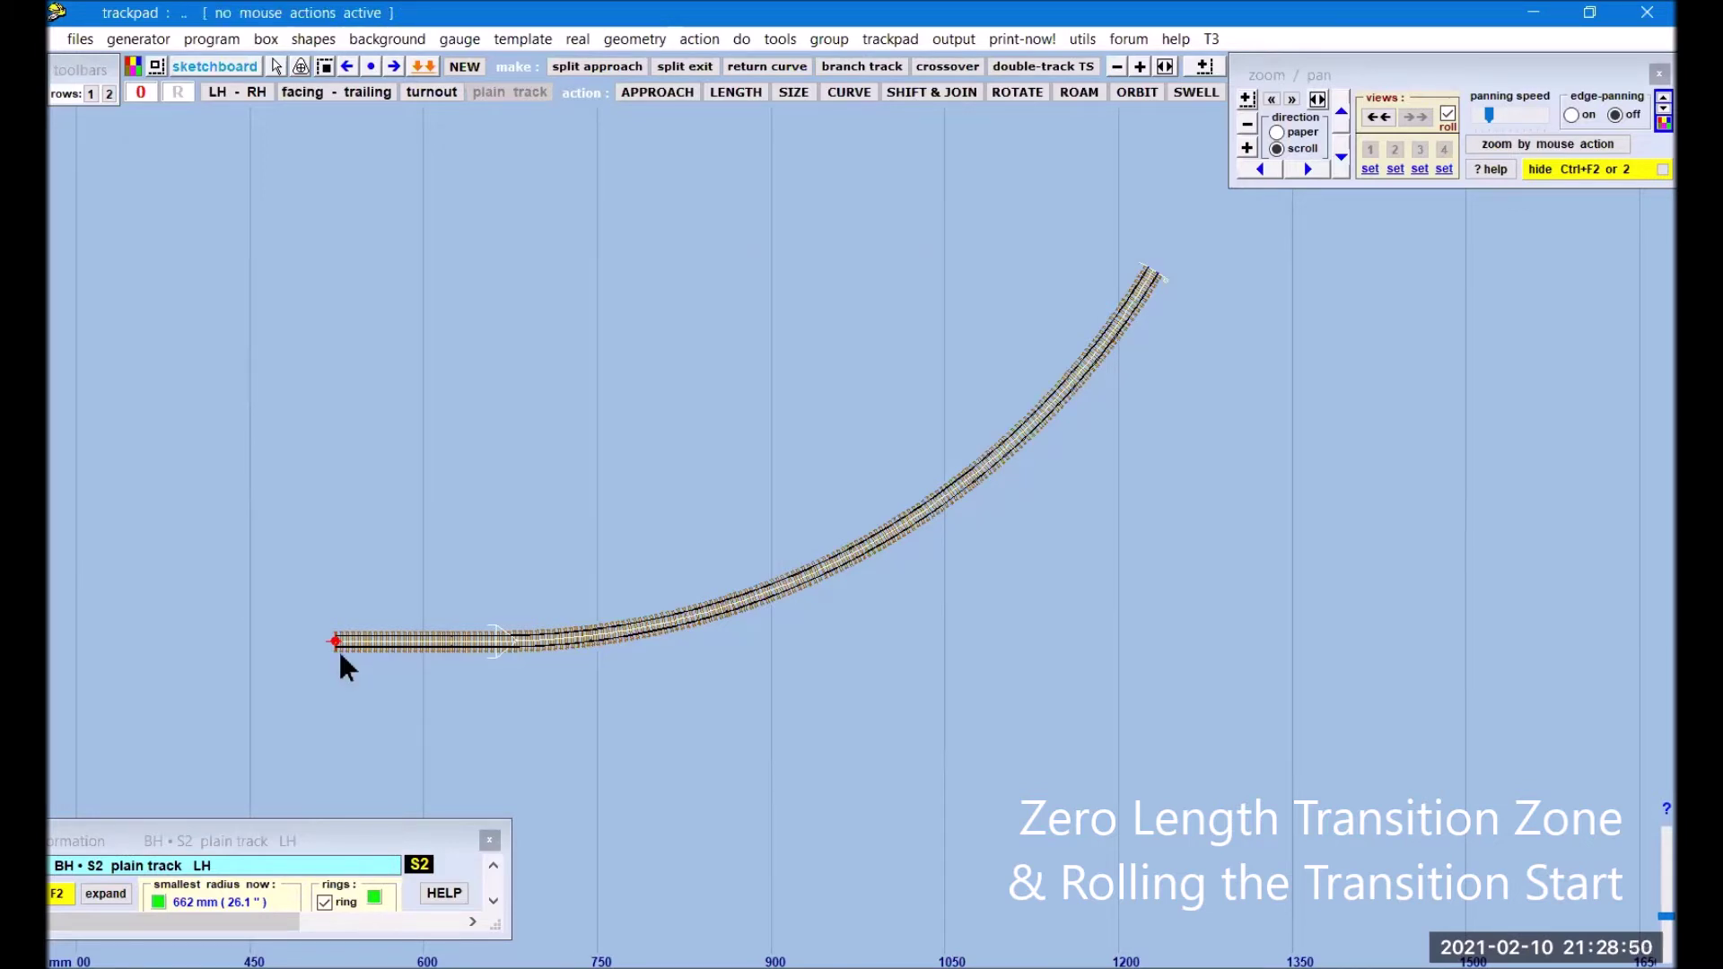
- Move the zero-length transition's start along the track to about 491 mm
right_click(496, 658)
left_click(495, 658)
left_click(709, 40)
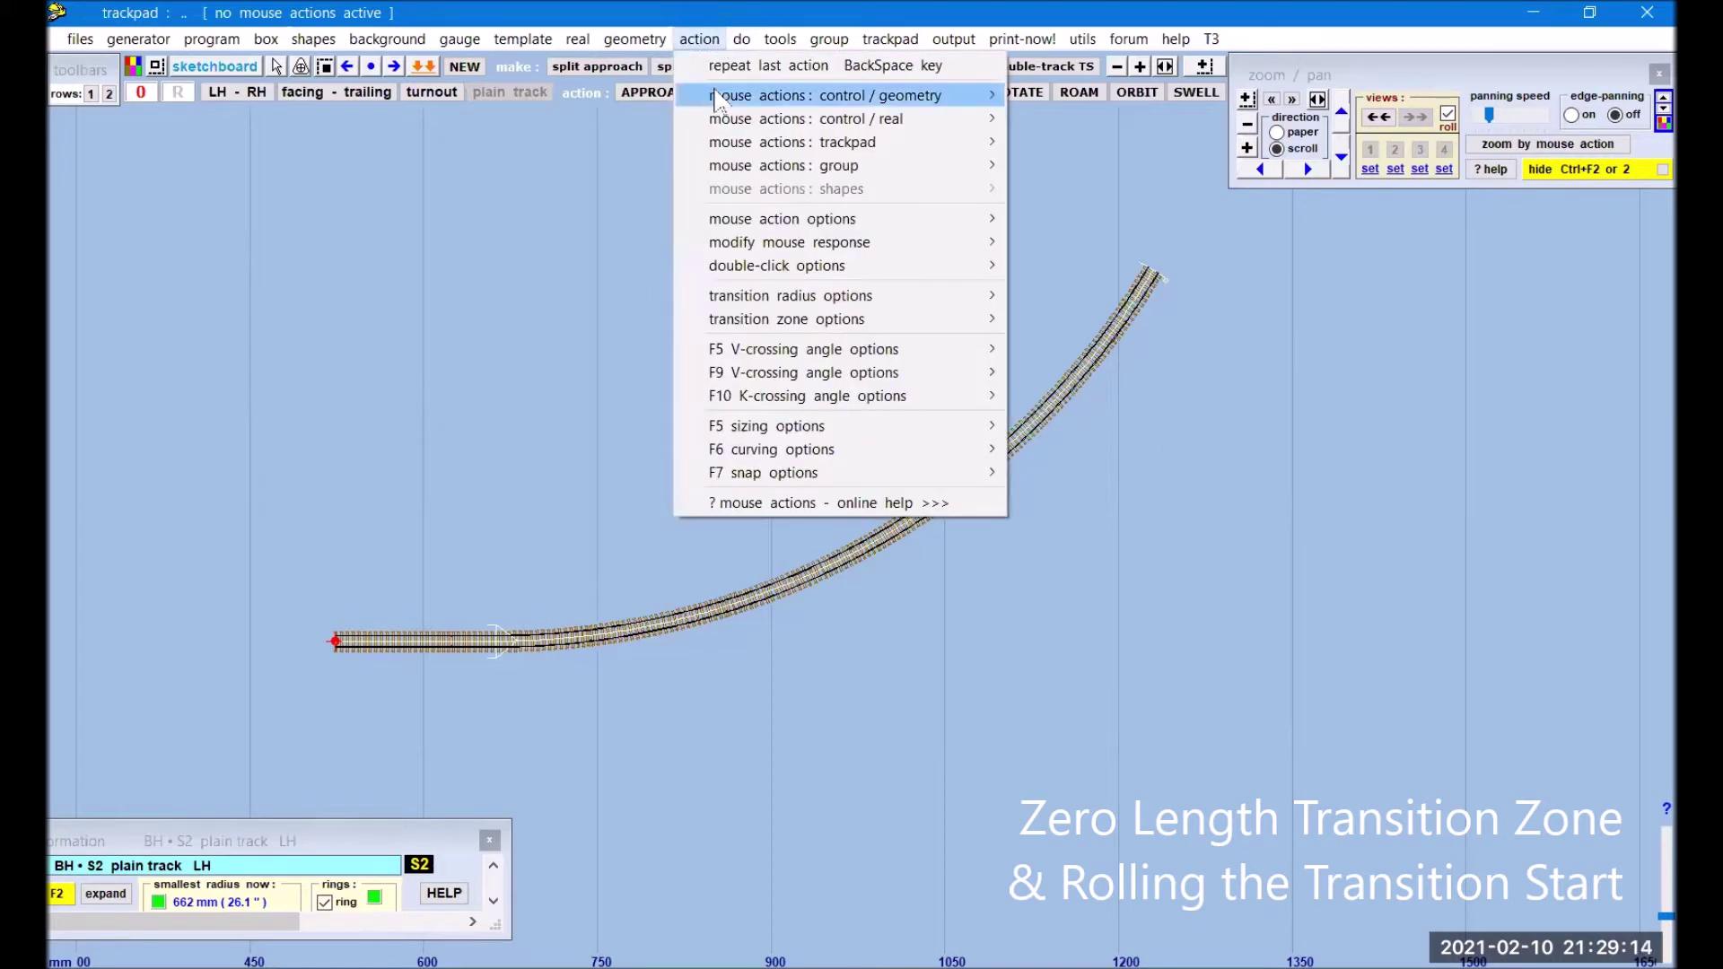
mouse_move(733, 97)
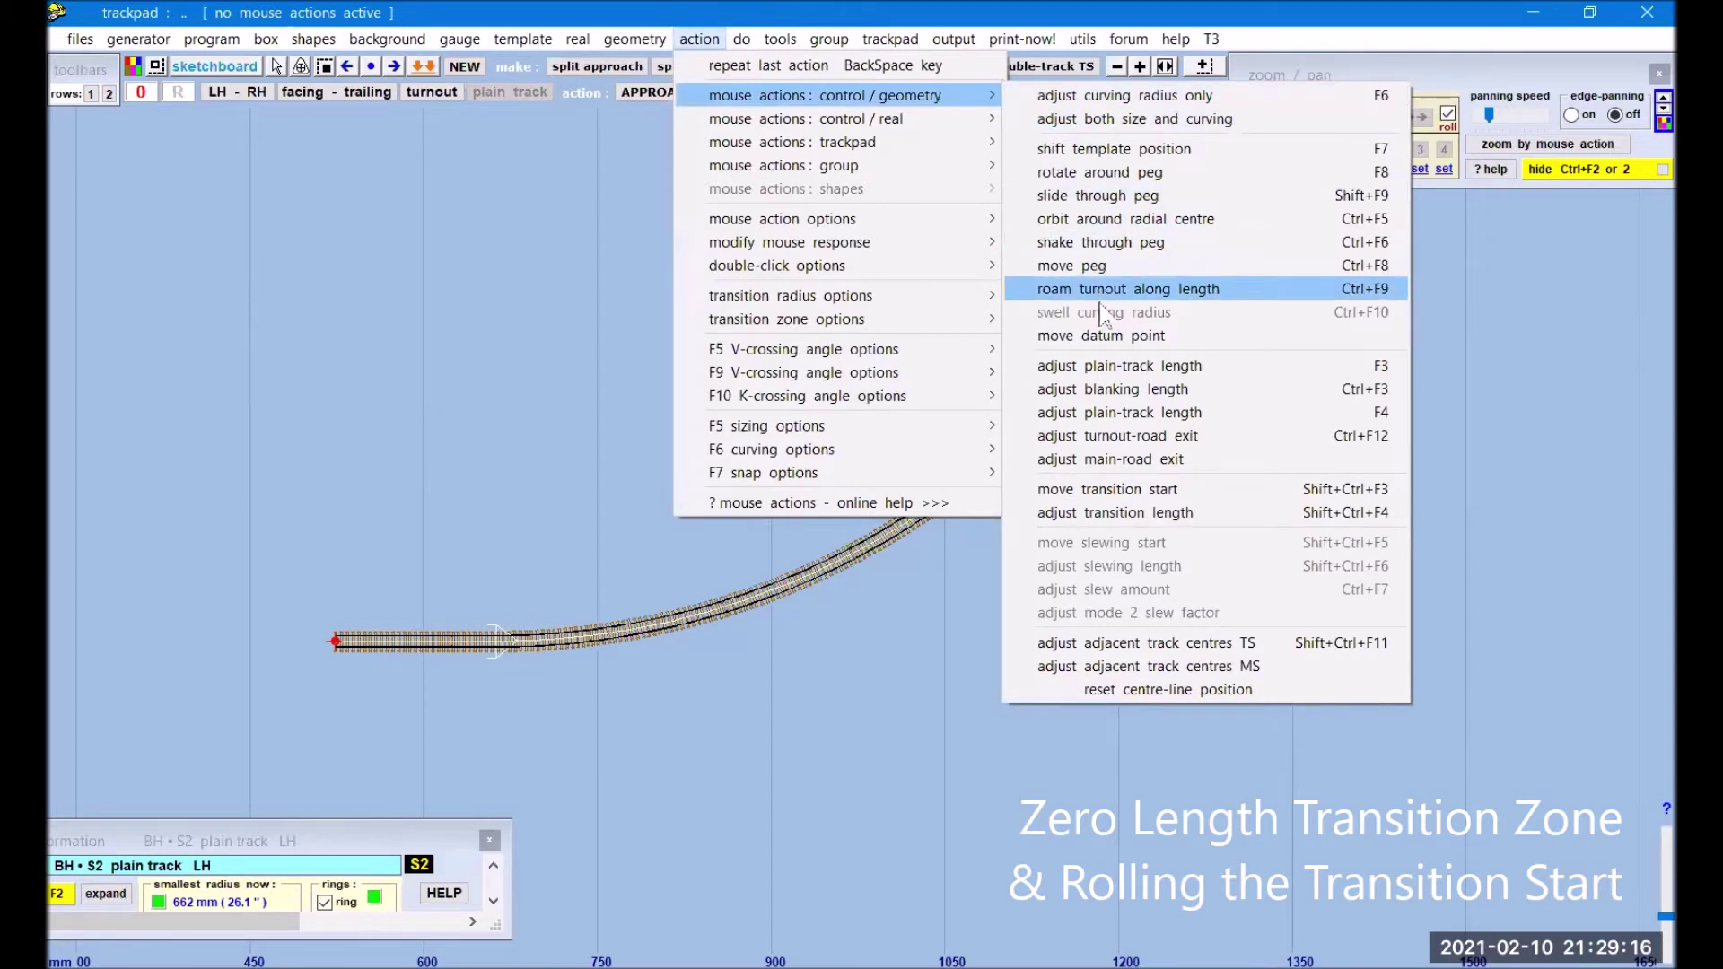
left_click(1128, 490)
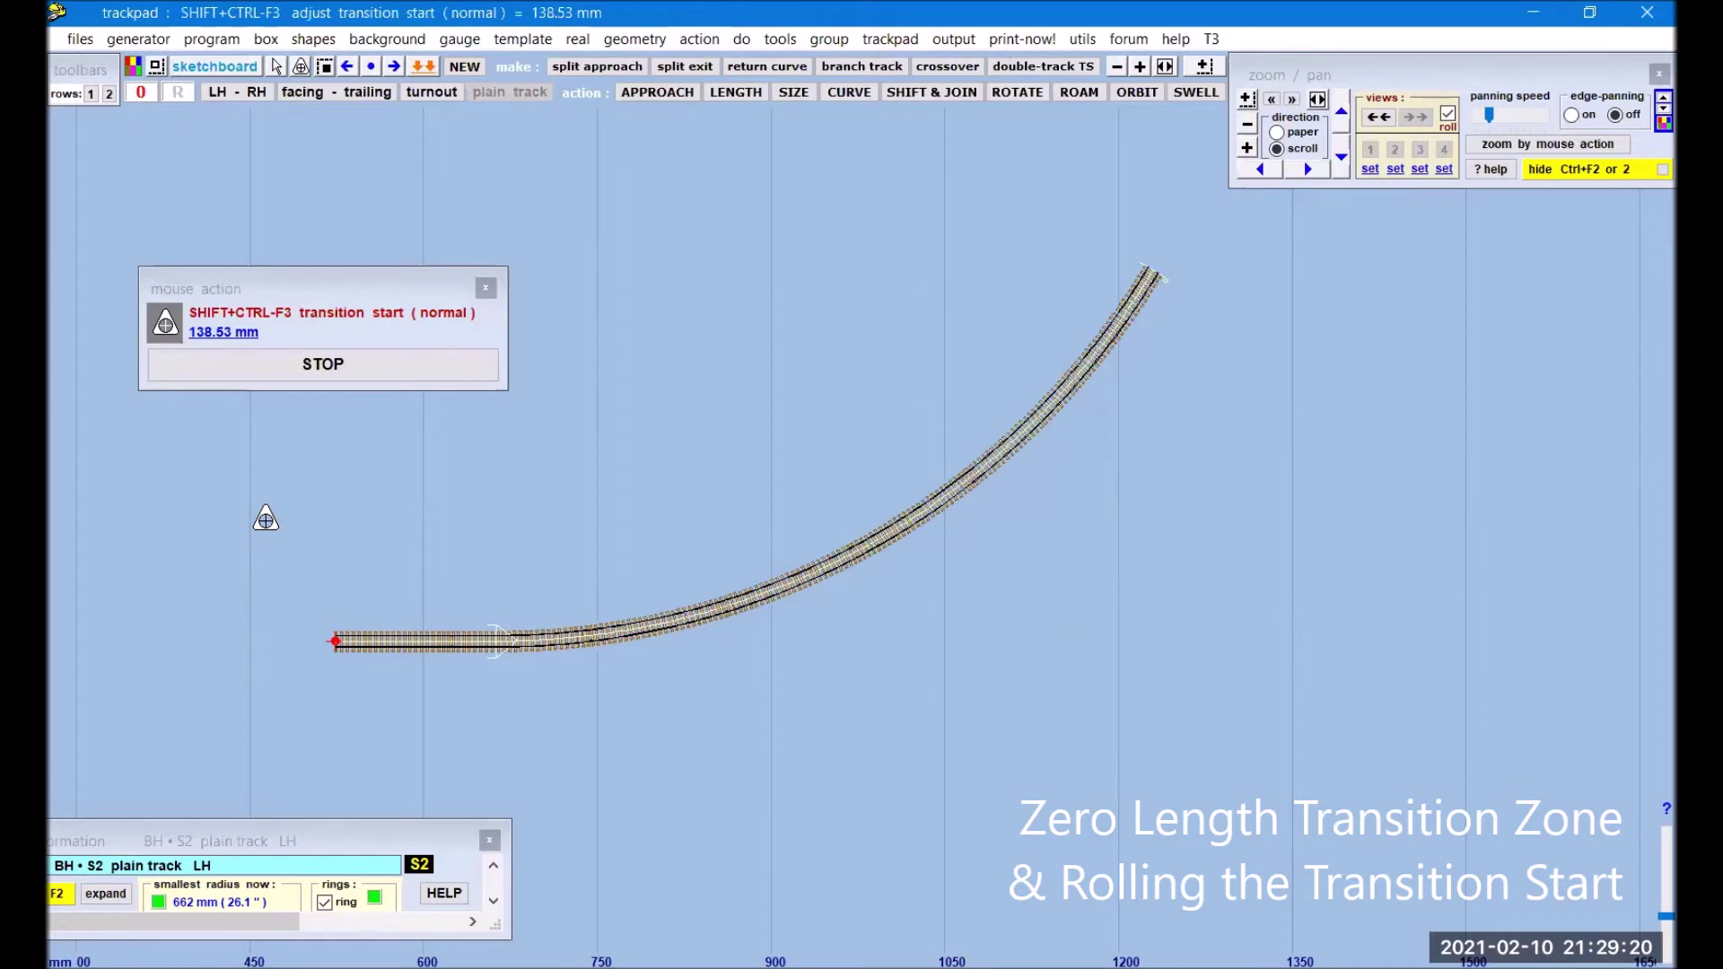
left_click_drag(266, 522, 674, 428)
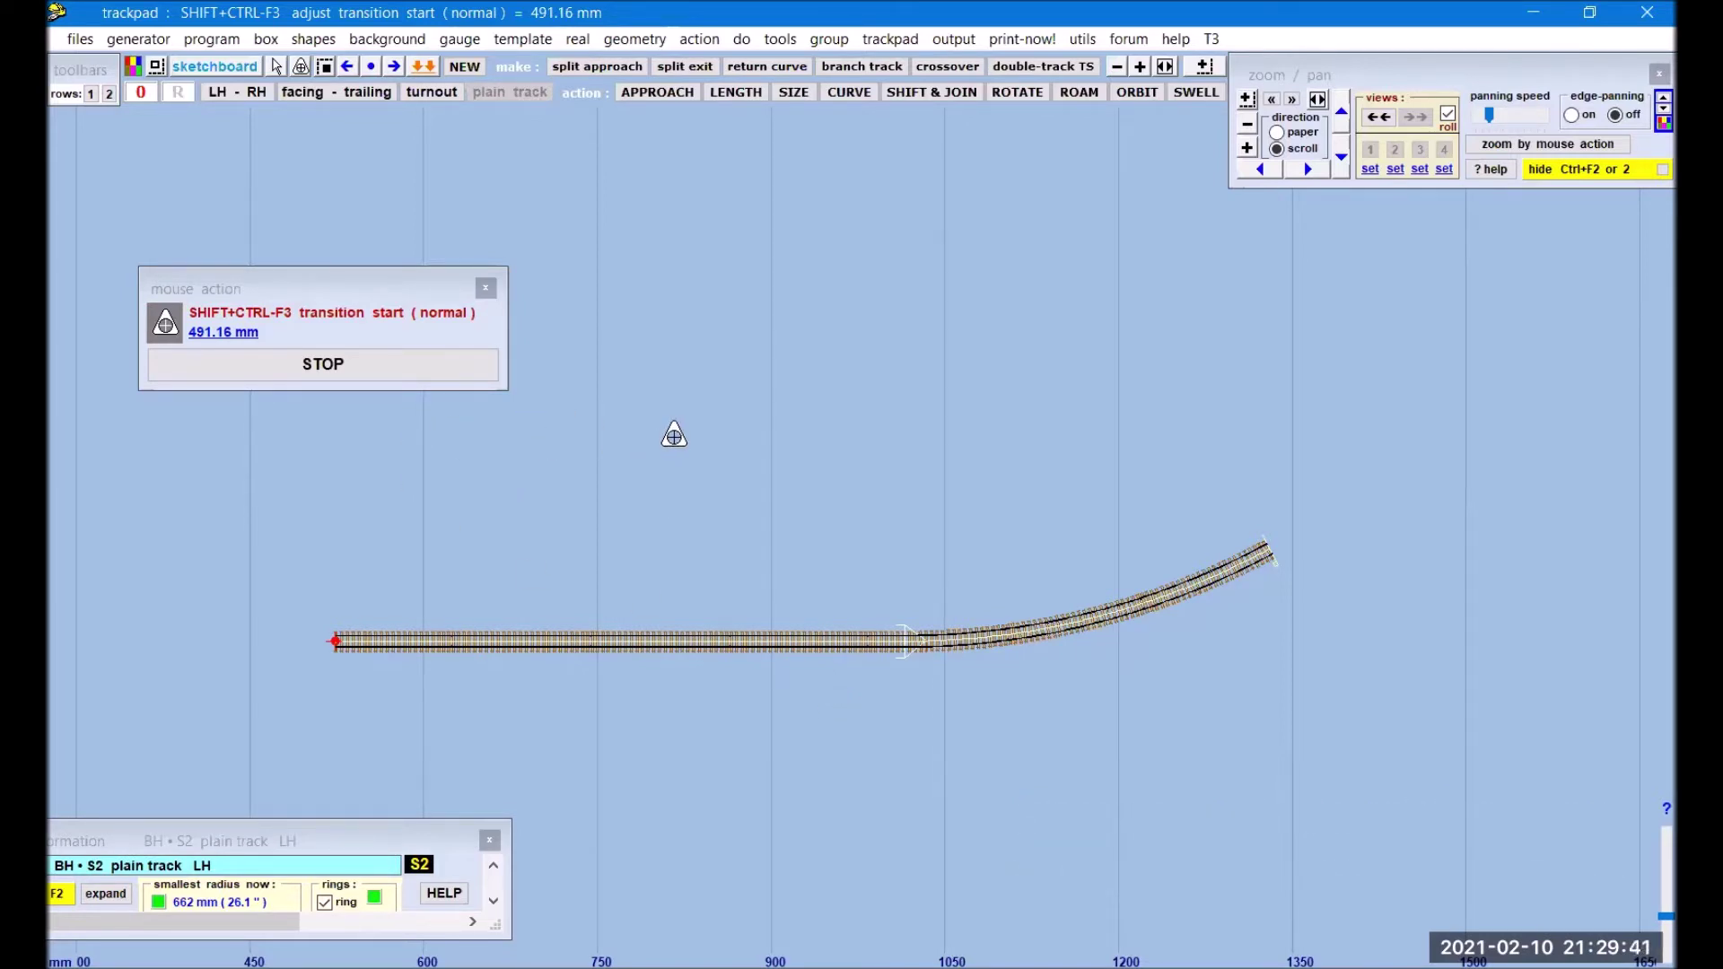
left_click(442, 372)
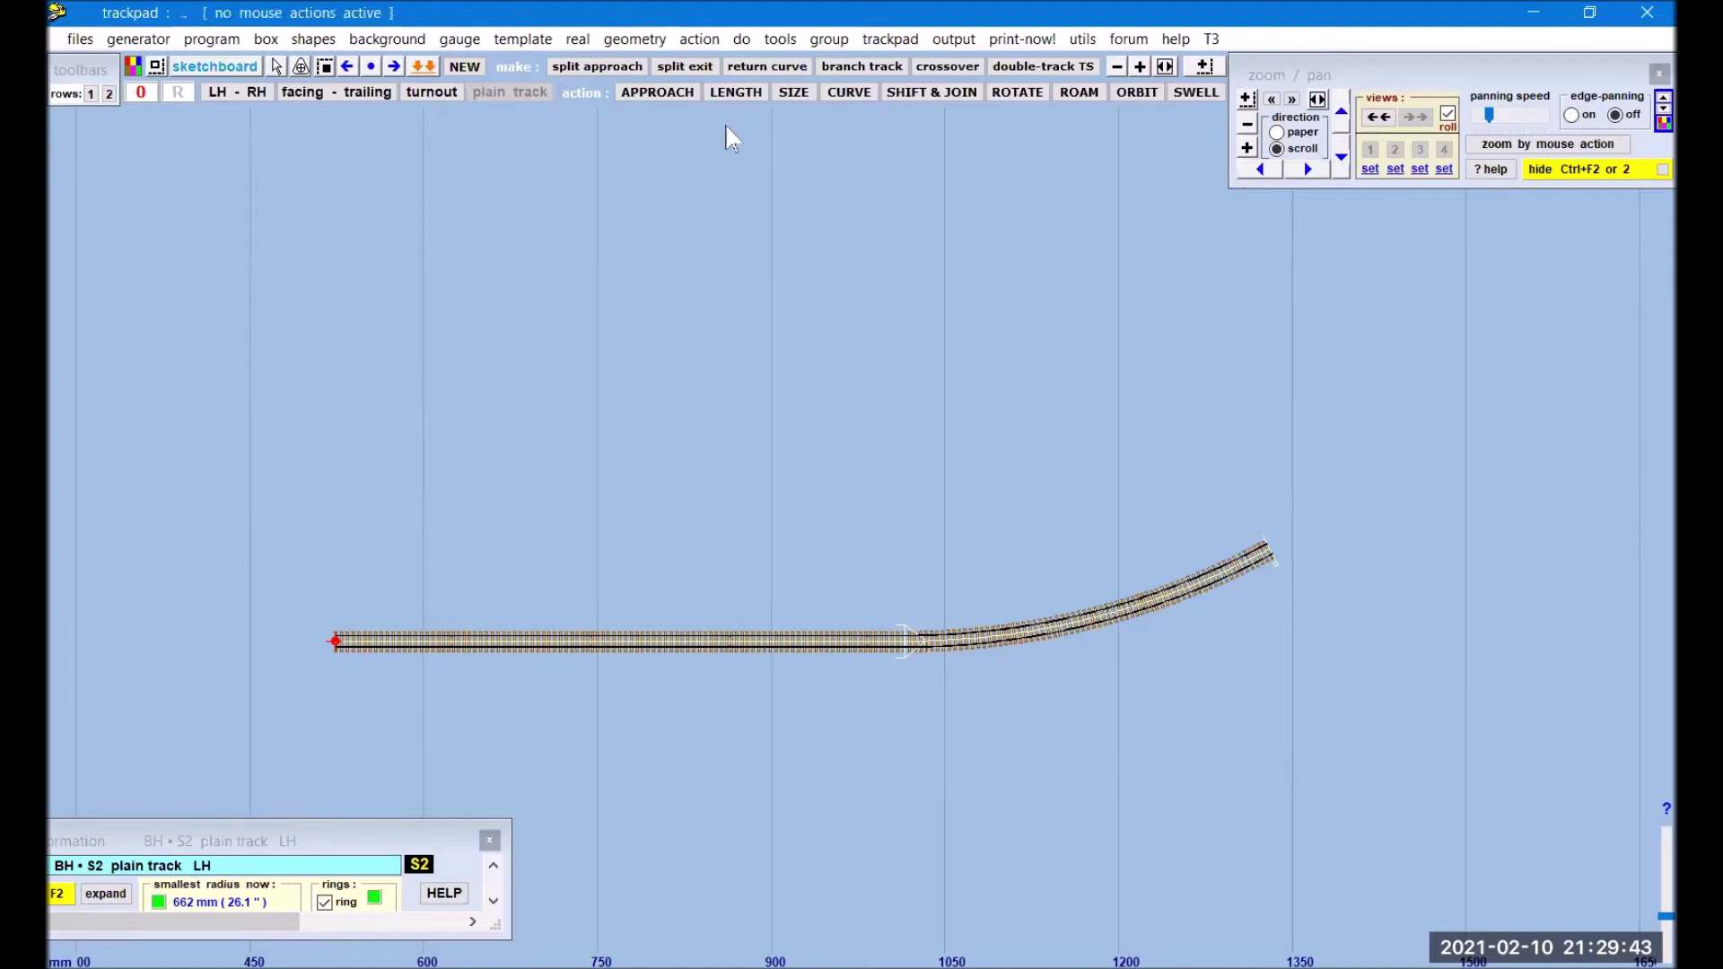
- Lengthen the transition zone from zero and move its start back along the track
left_click(714, 41)
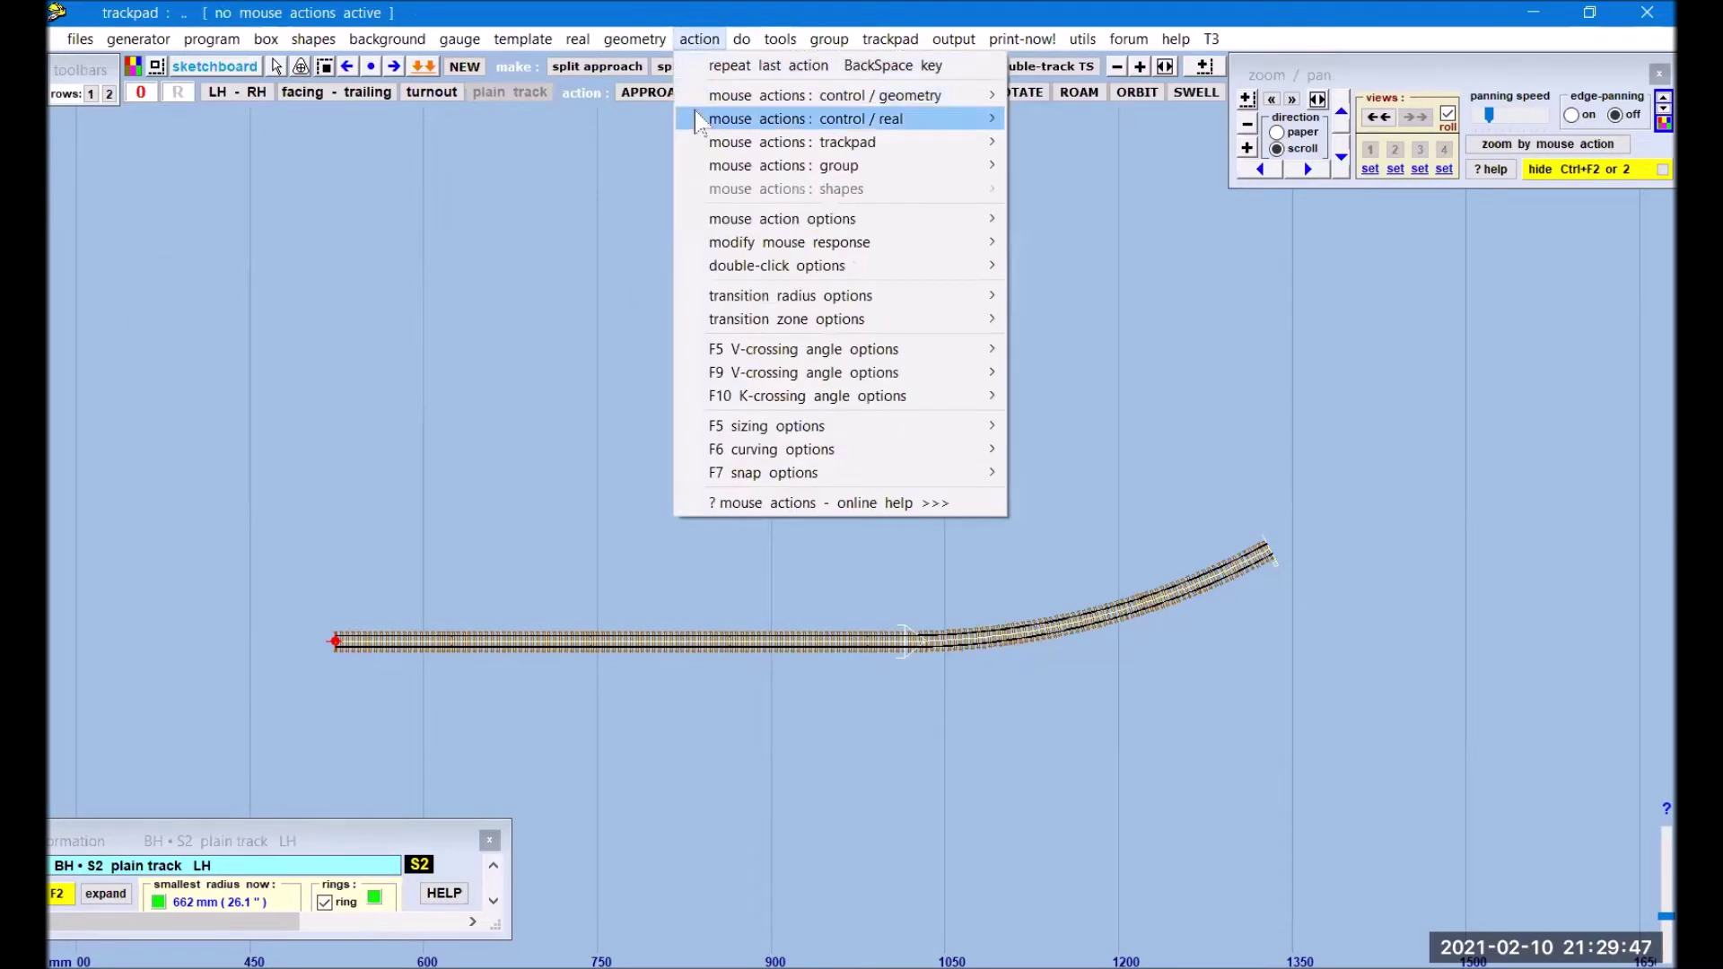
mouse_move(718, 99)
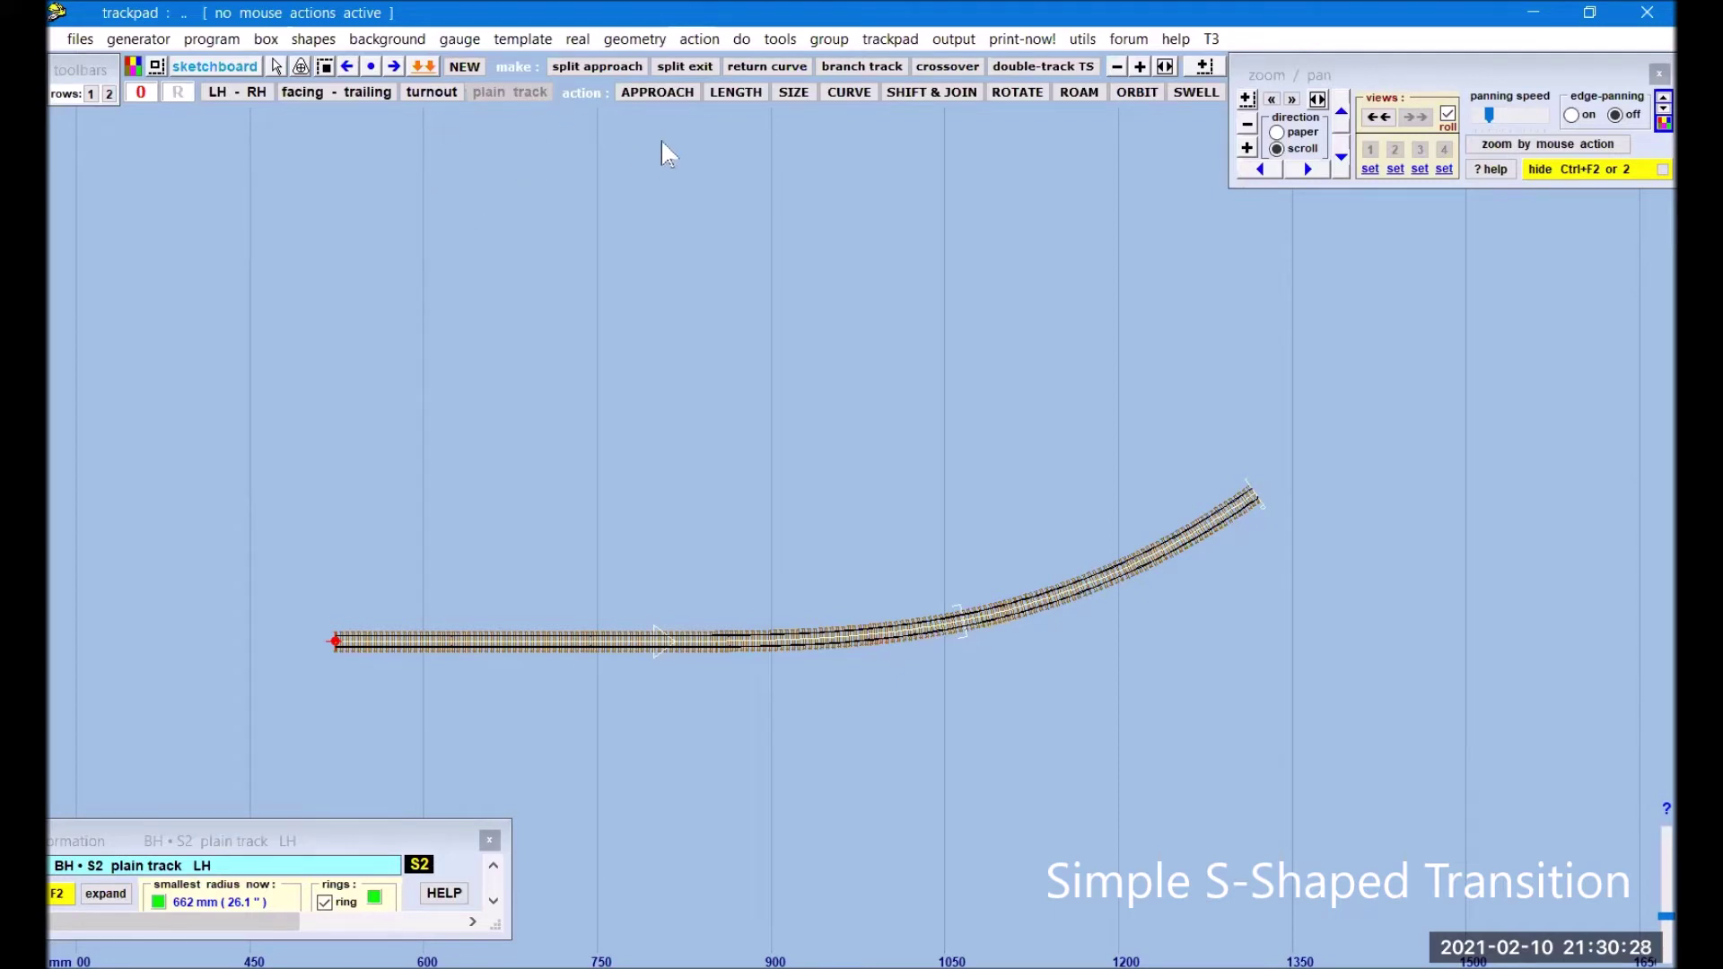
- Create a new straight plain-track template and lengthen it to about 1240 mm
left_click(466, 72)
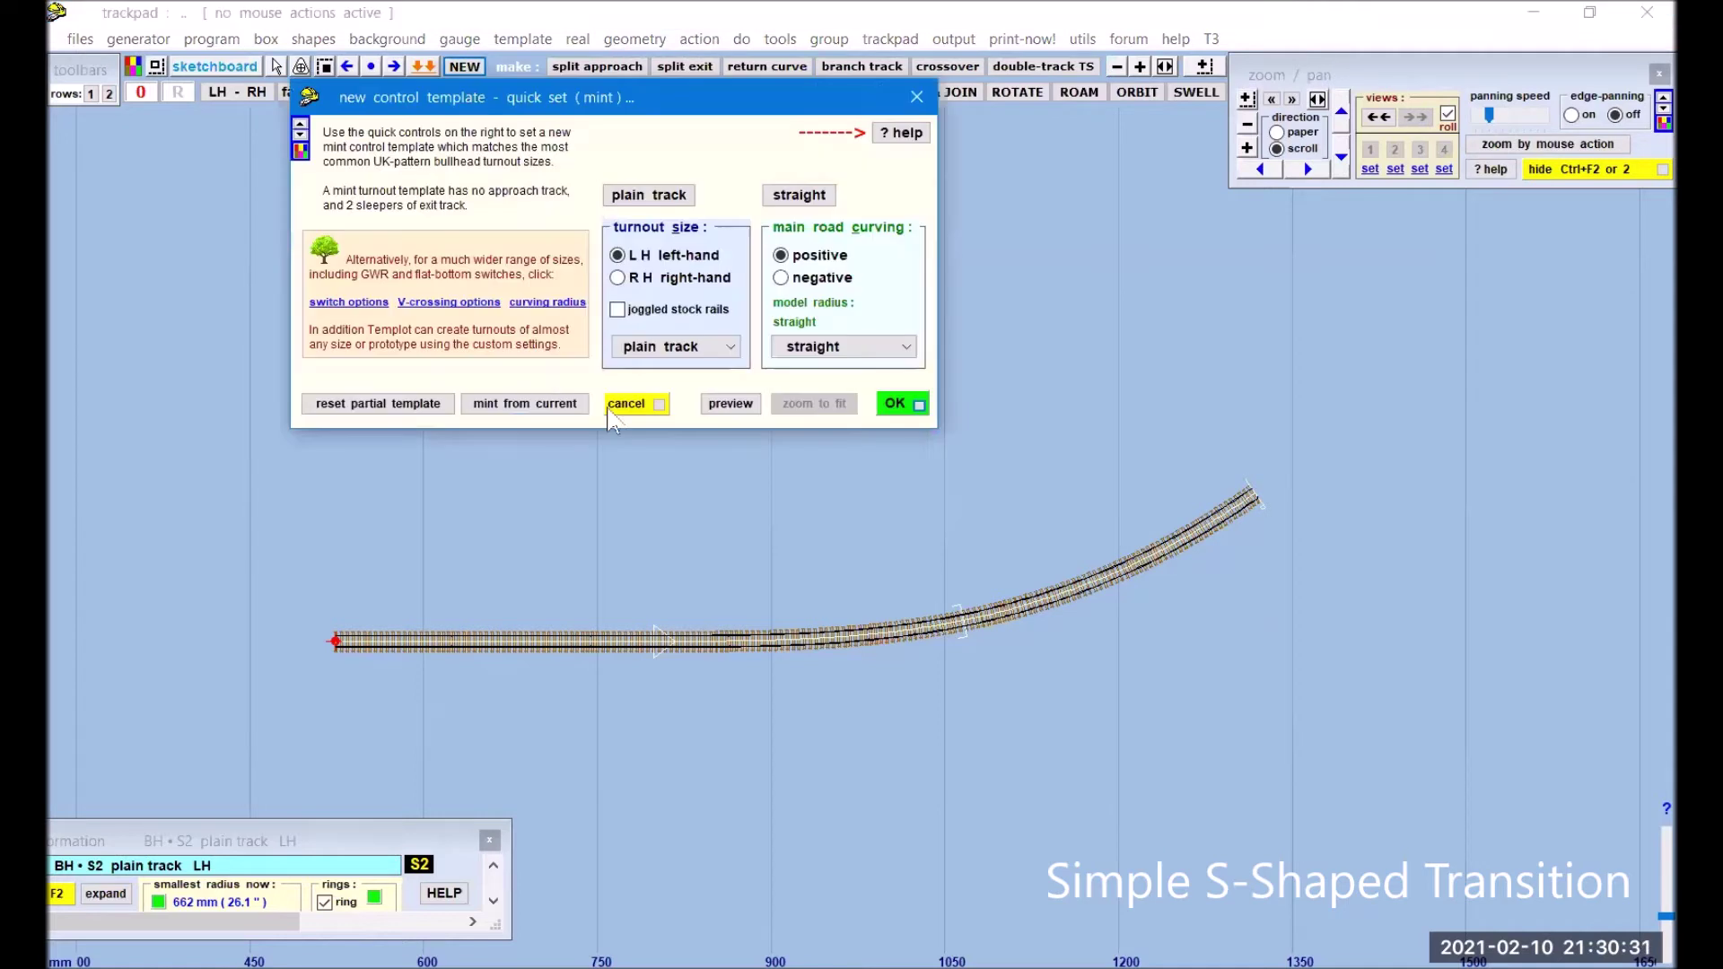
left_click(894, 405)
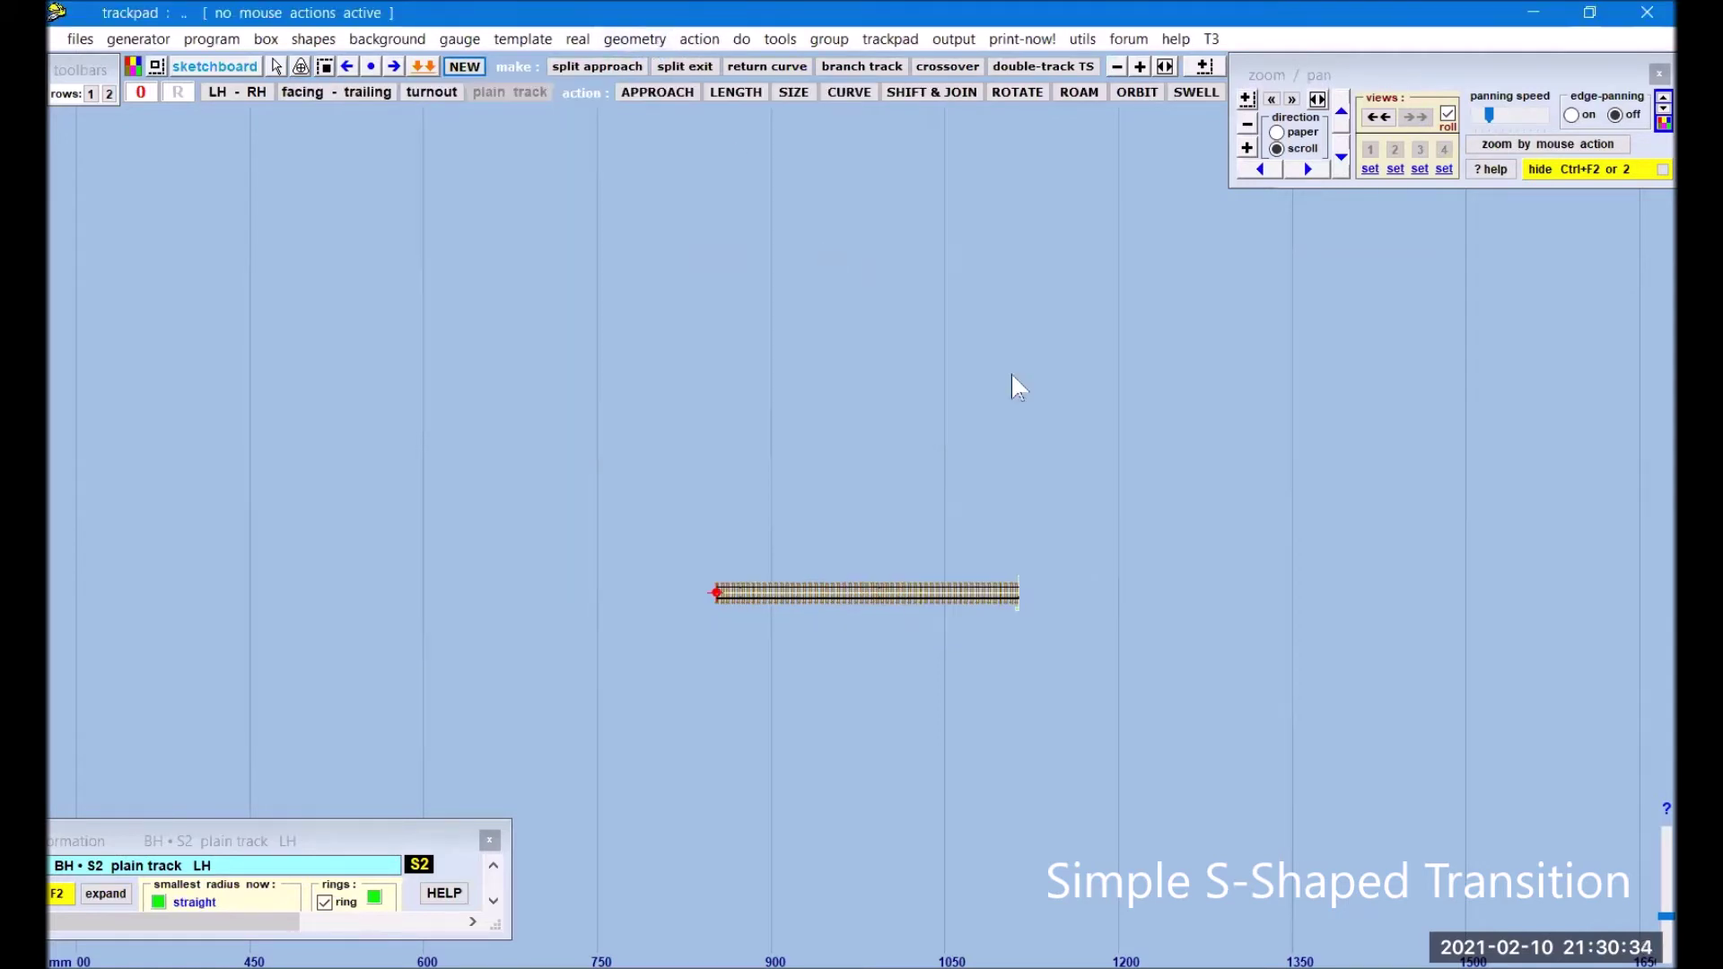
left_click(736, 92)
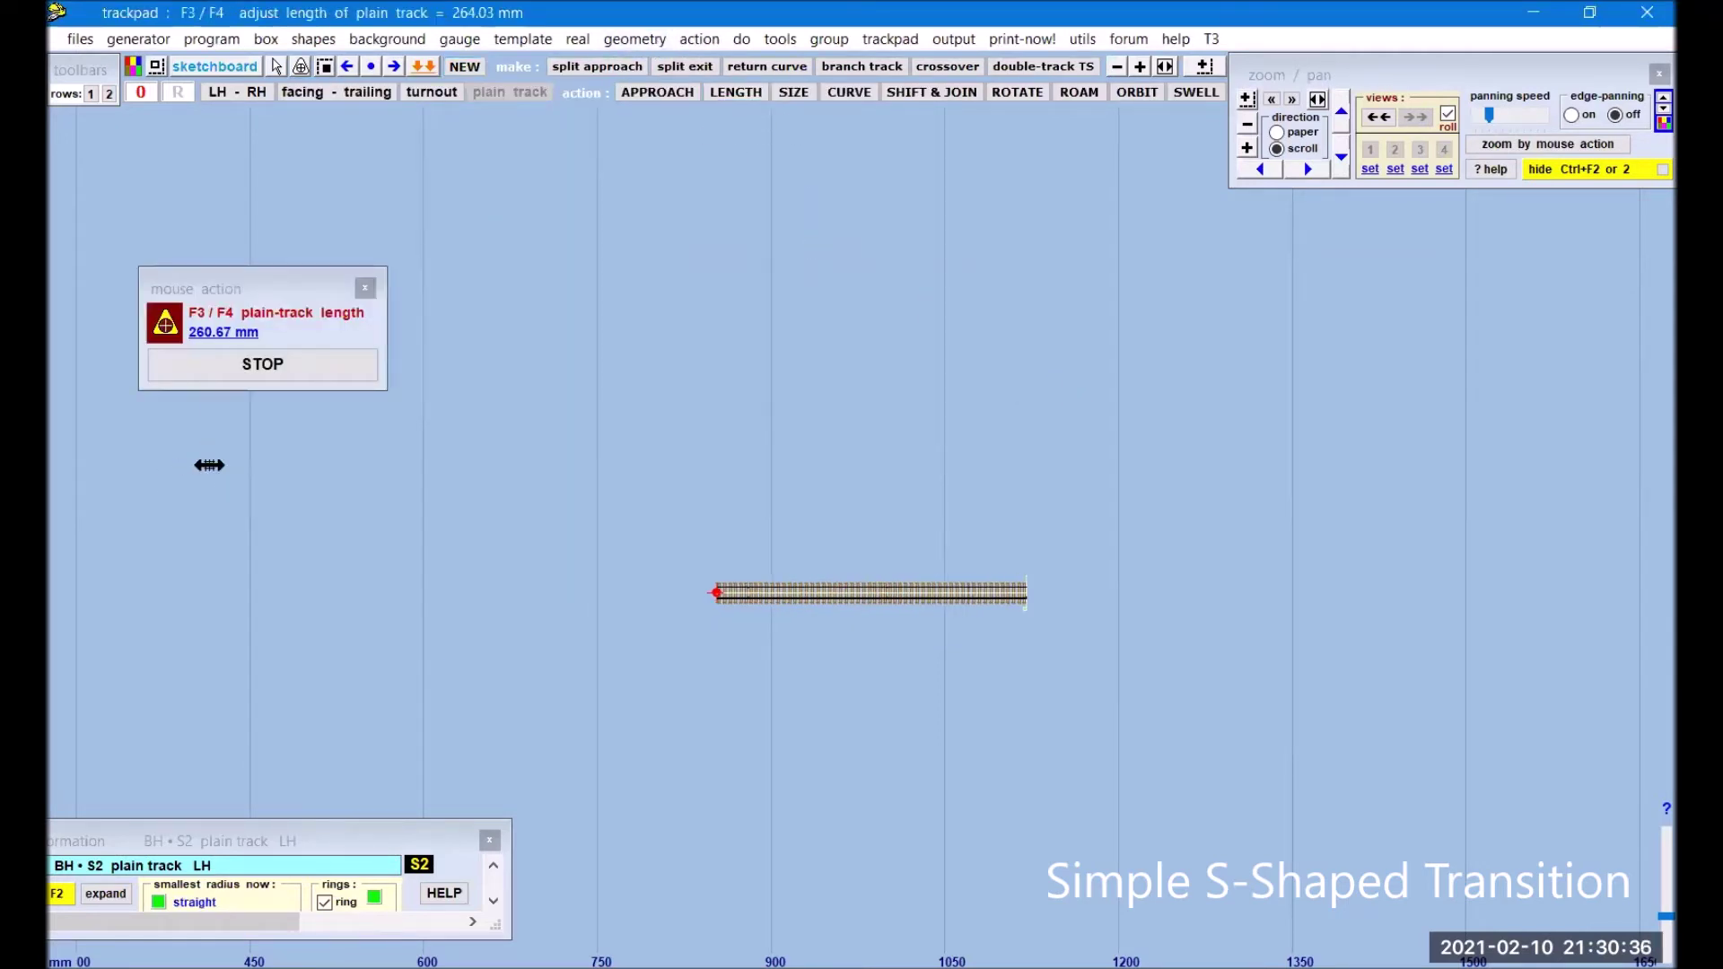
left_click(263, 365)
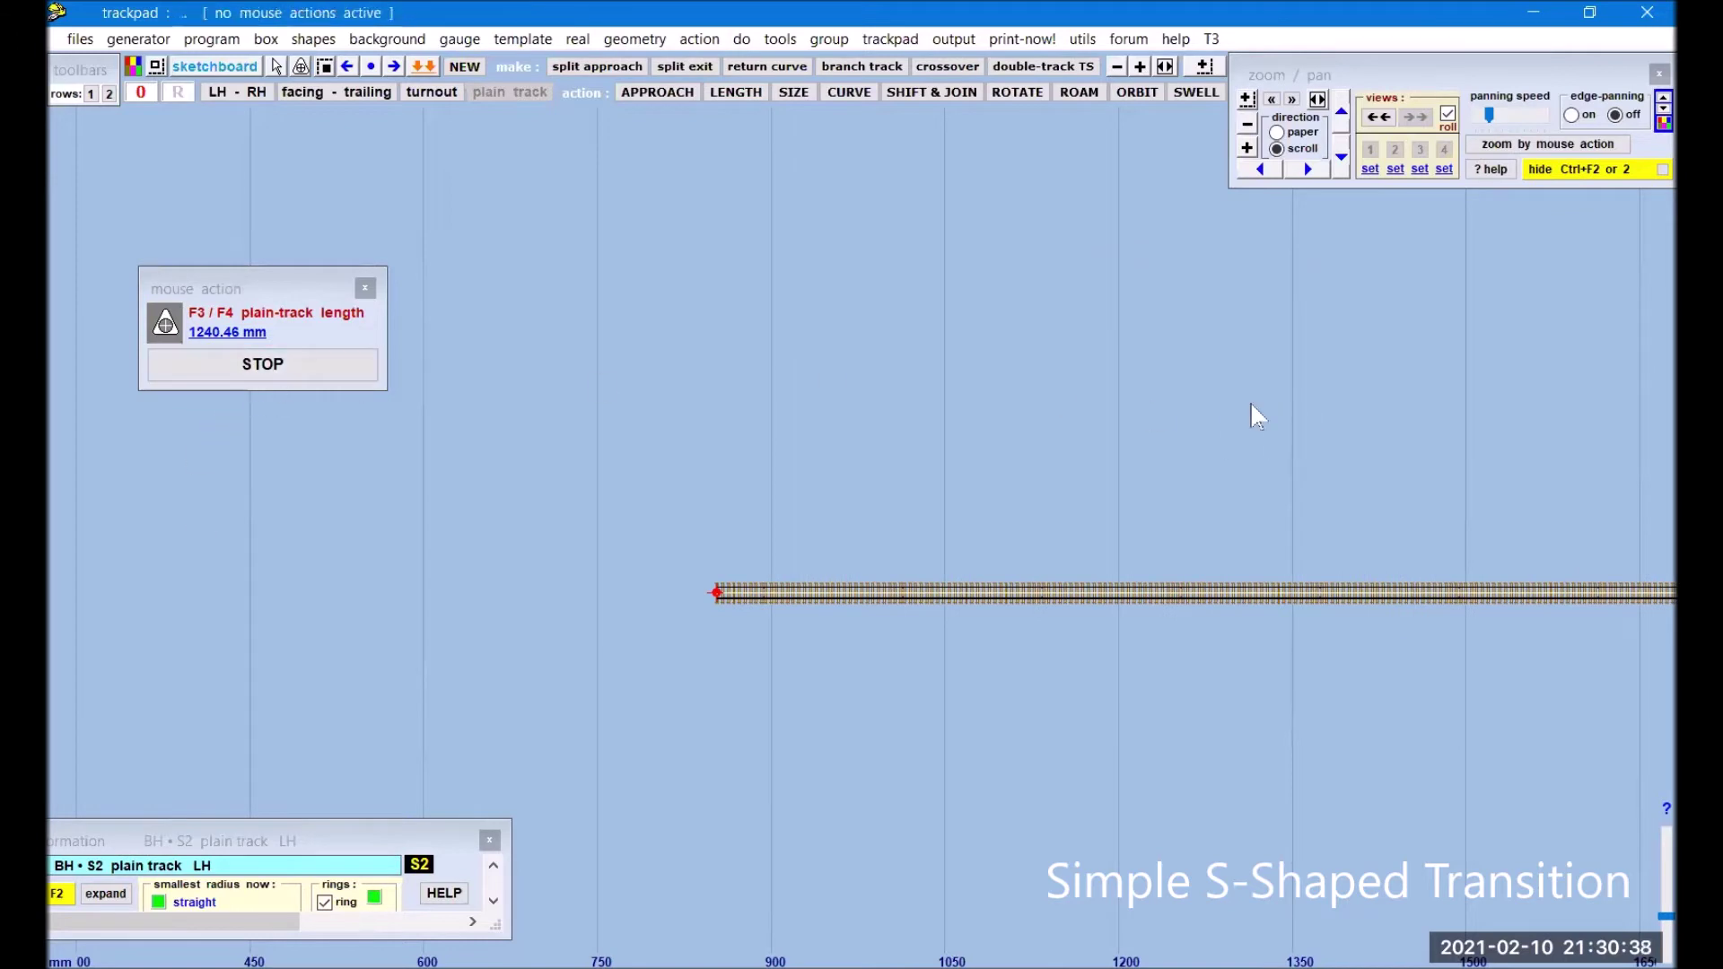
- Apply an S-curve reverse transition to the straight plain track
left_click_drag(1077, 427, 704, 366)
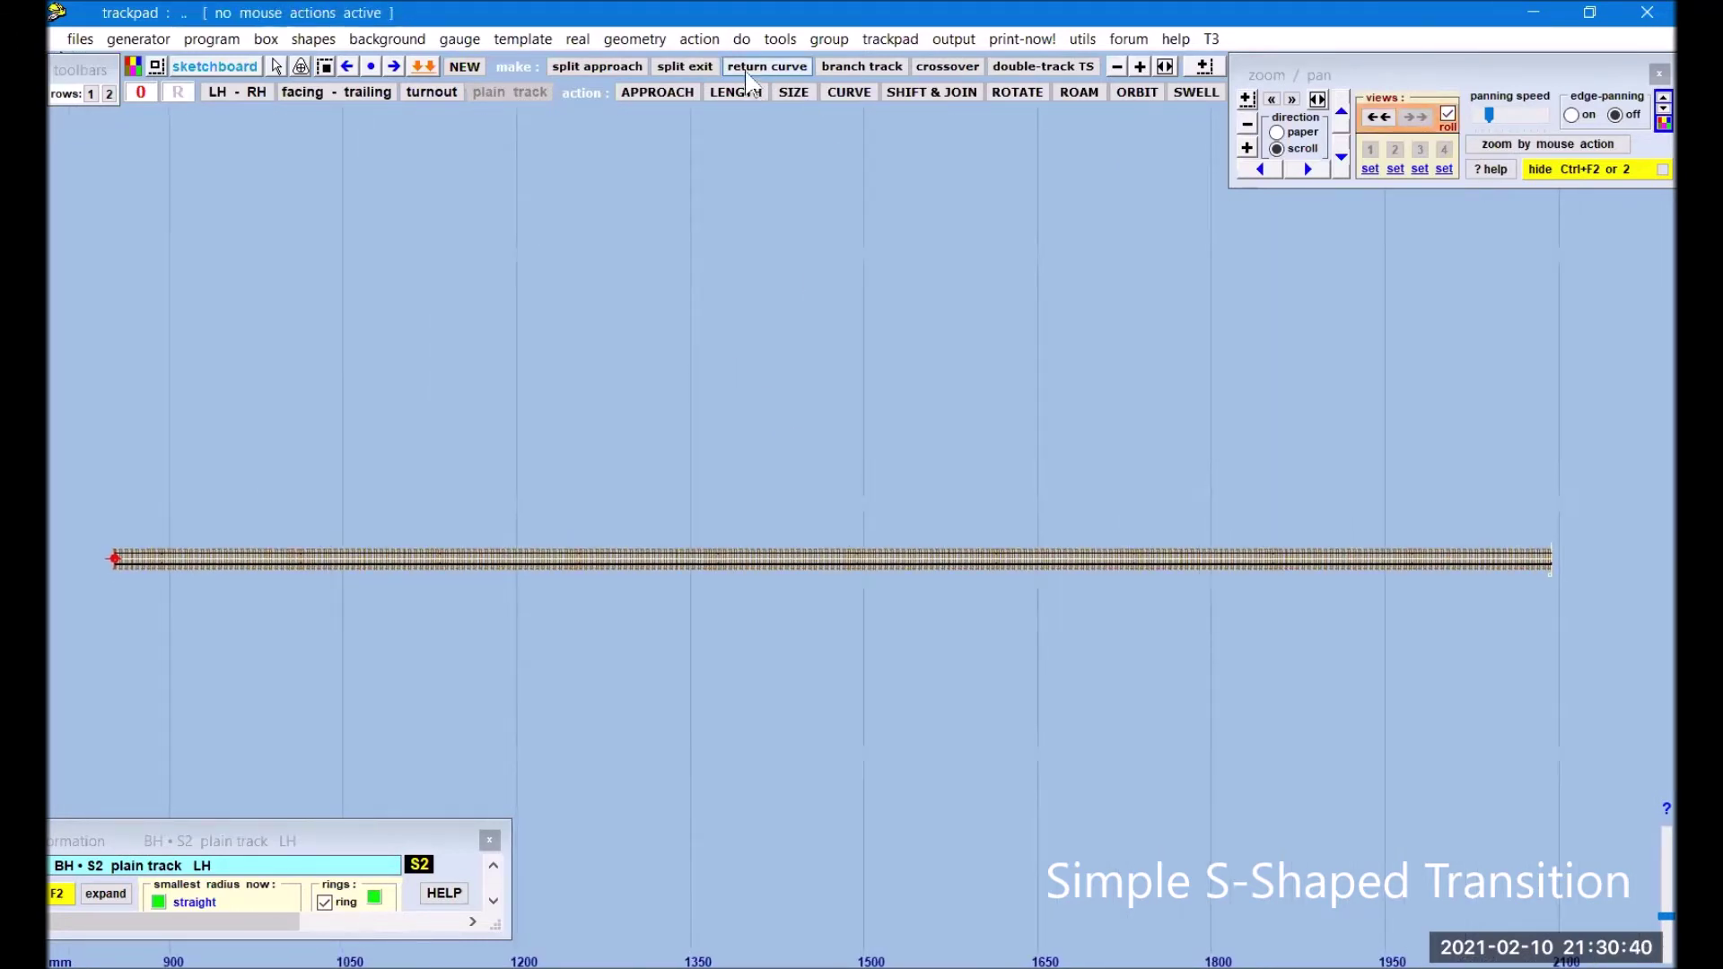
left_click(634, 39)
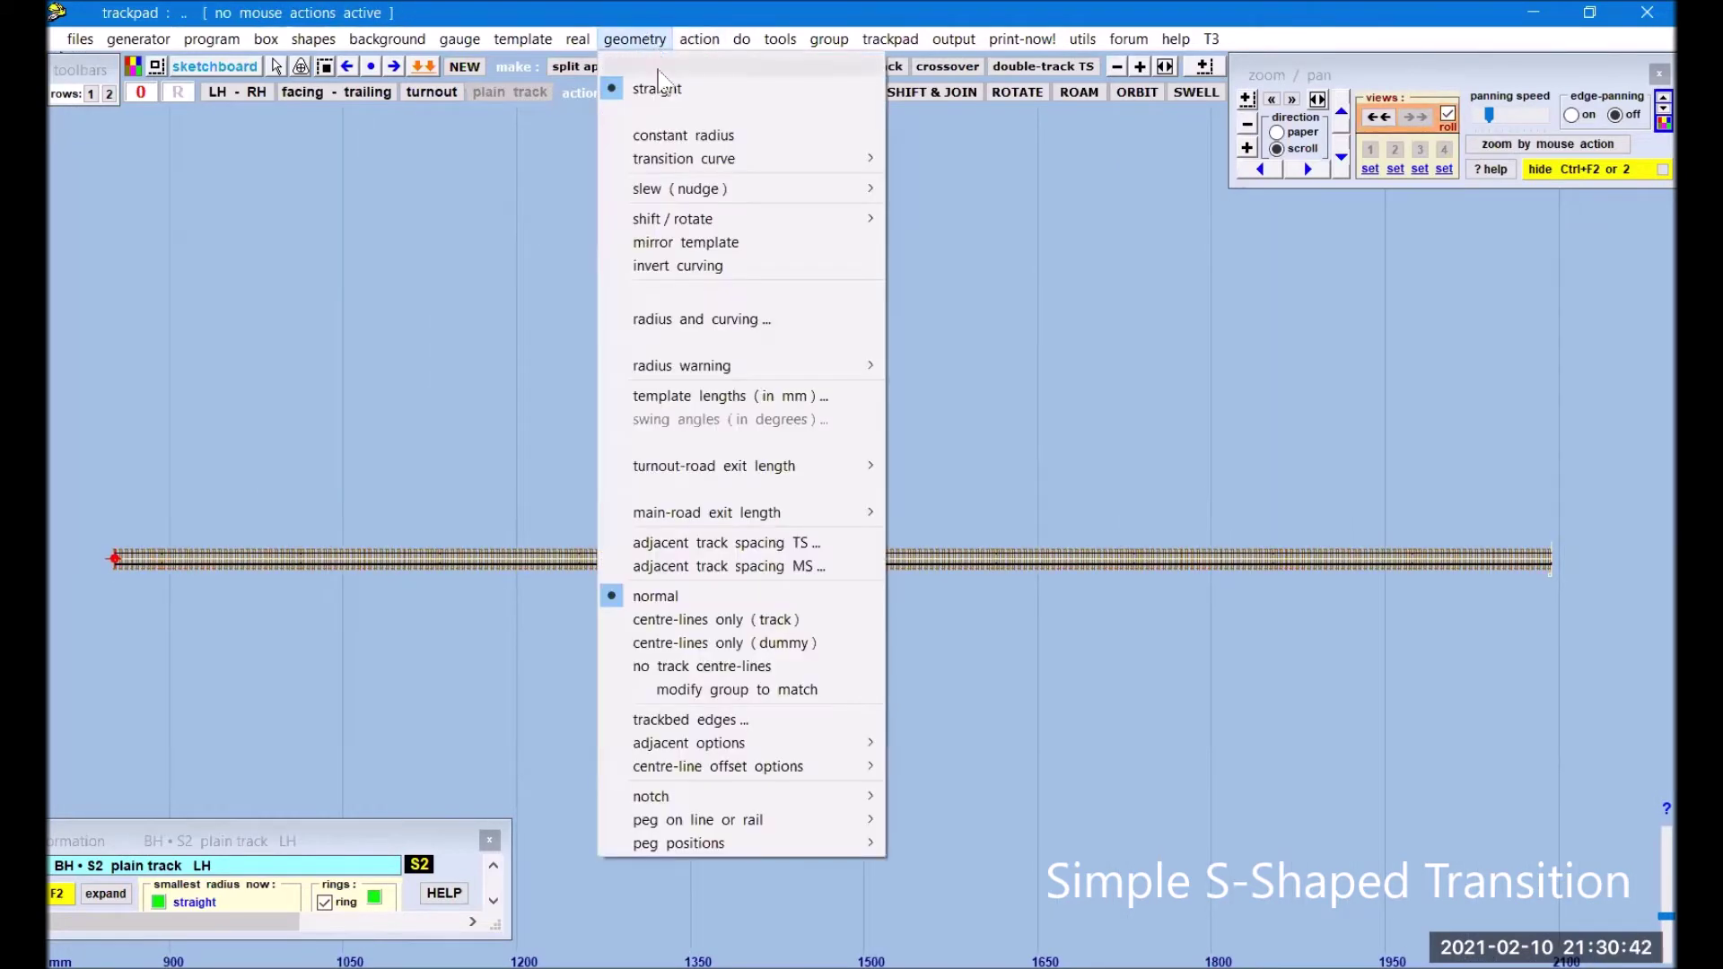
mouse_move(663, 162)
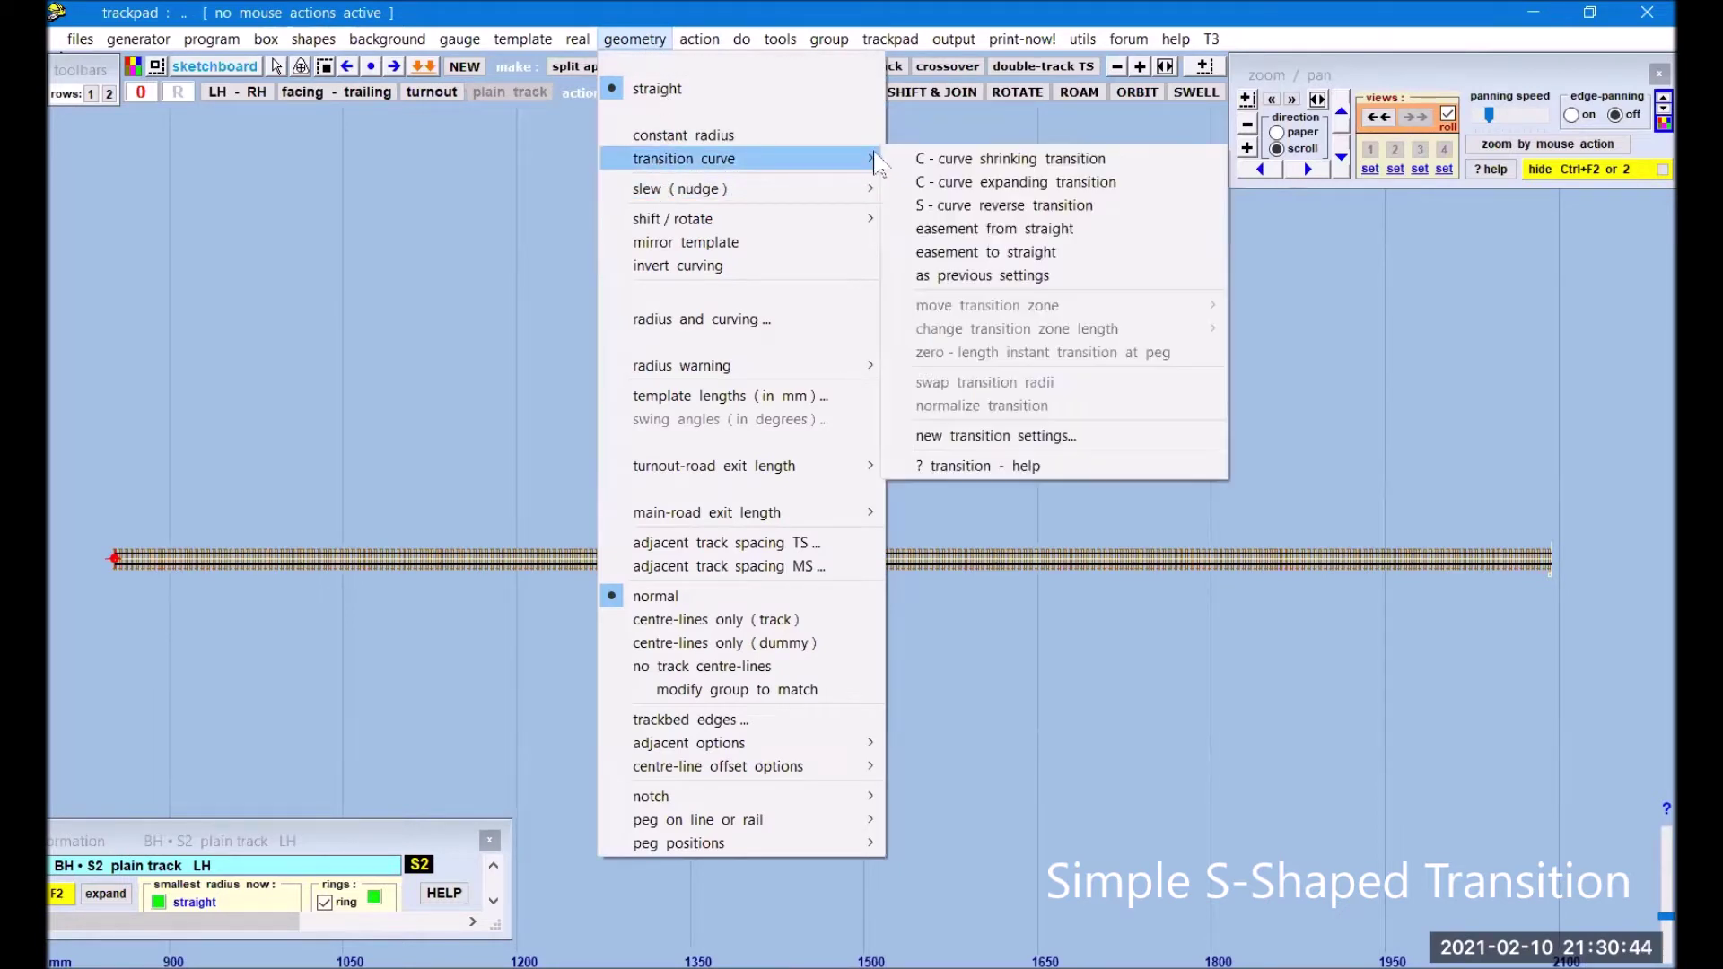
left_click(1024, 206)
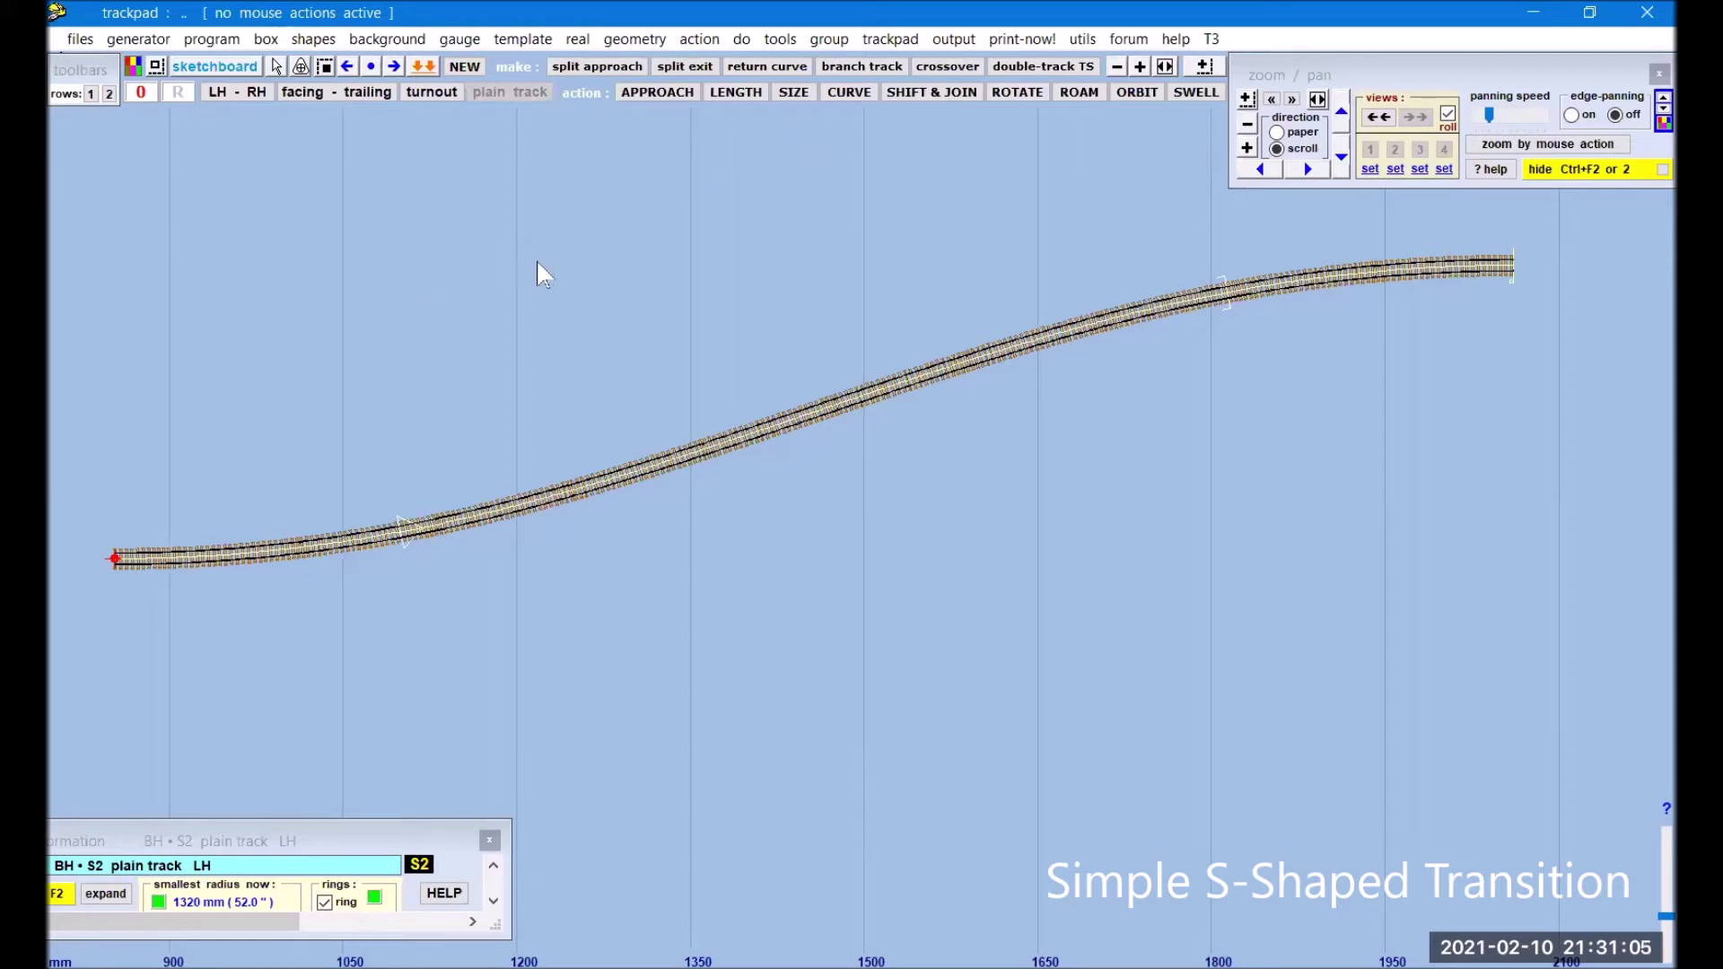
- Shorten the S-curve's transition length to about 421 mm
left_click(699, 39)
mouse_move(734, 106)
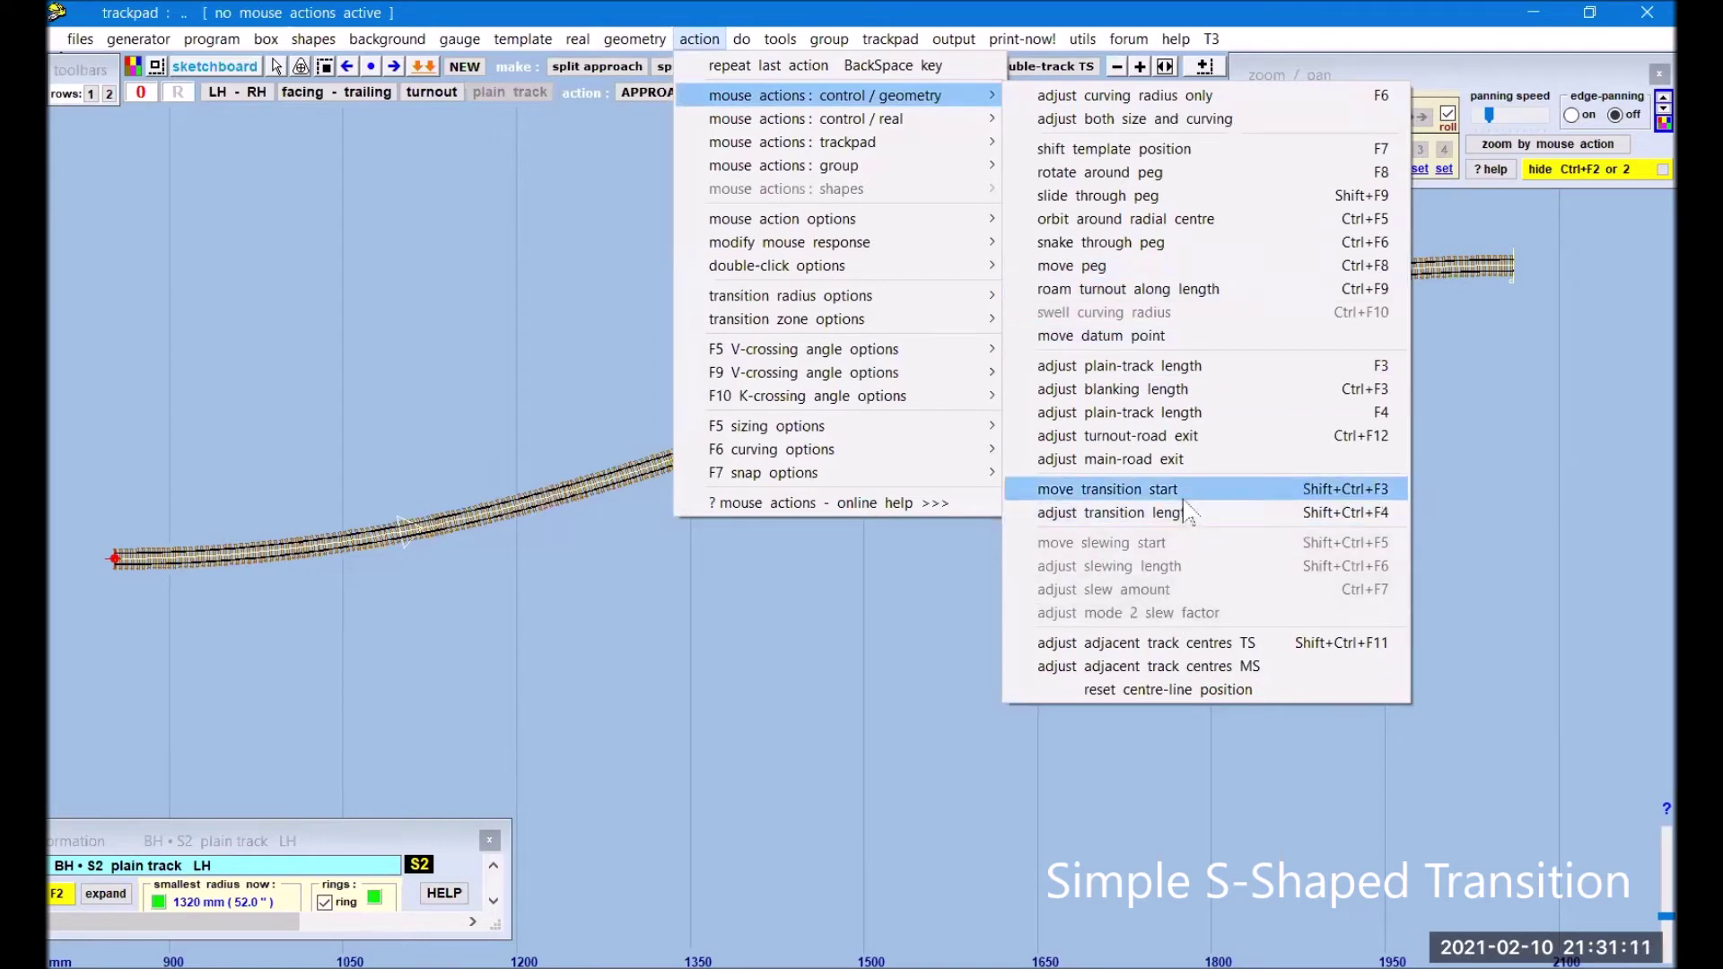
left_click(1167, 513)
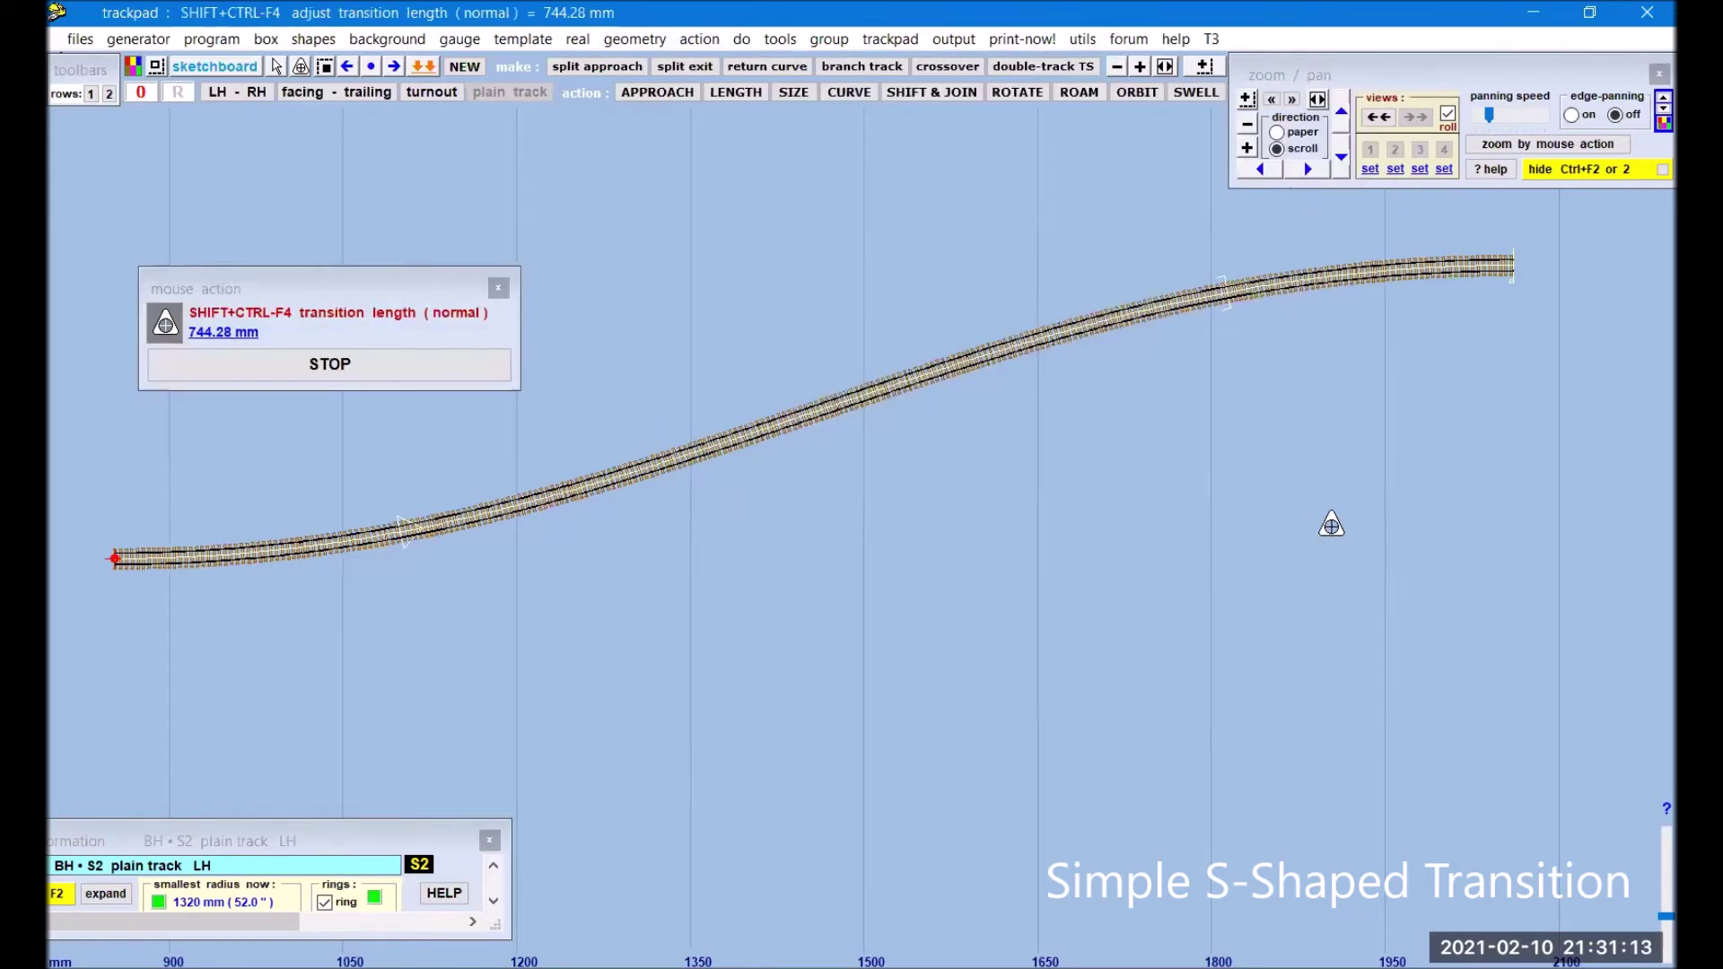
left_click_drag(1413, 514, 1062, 604)
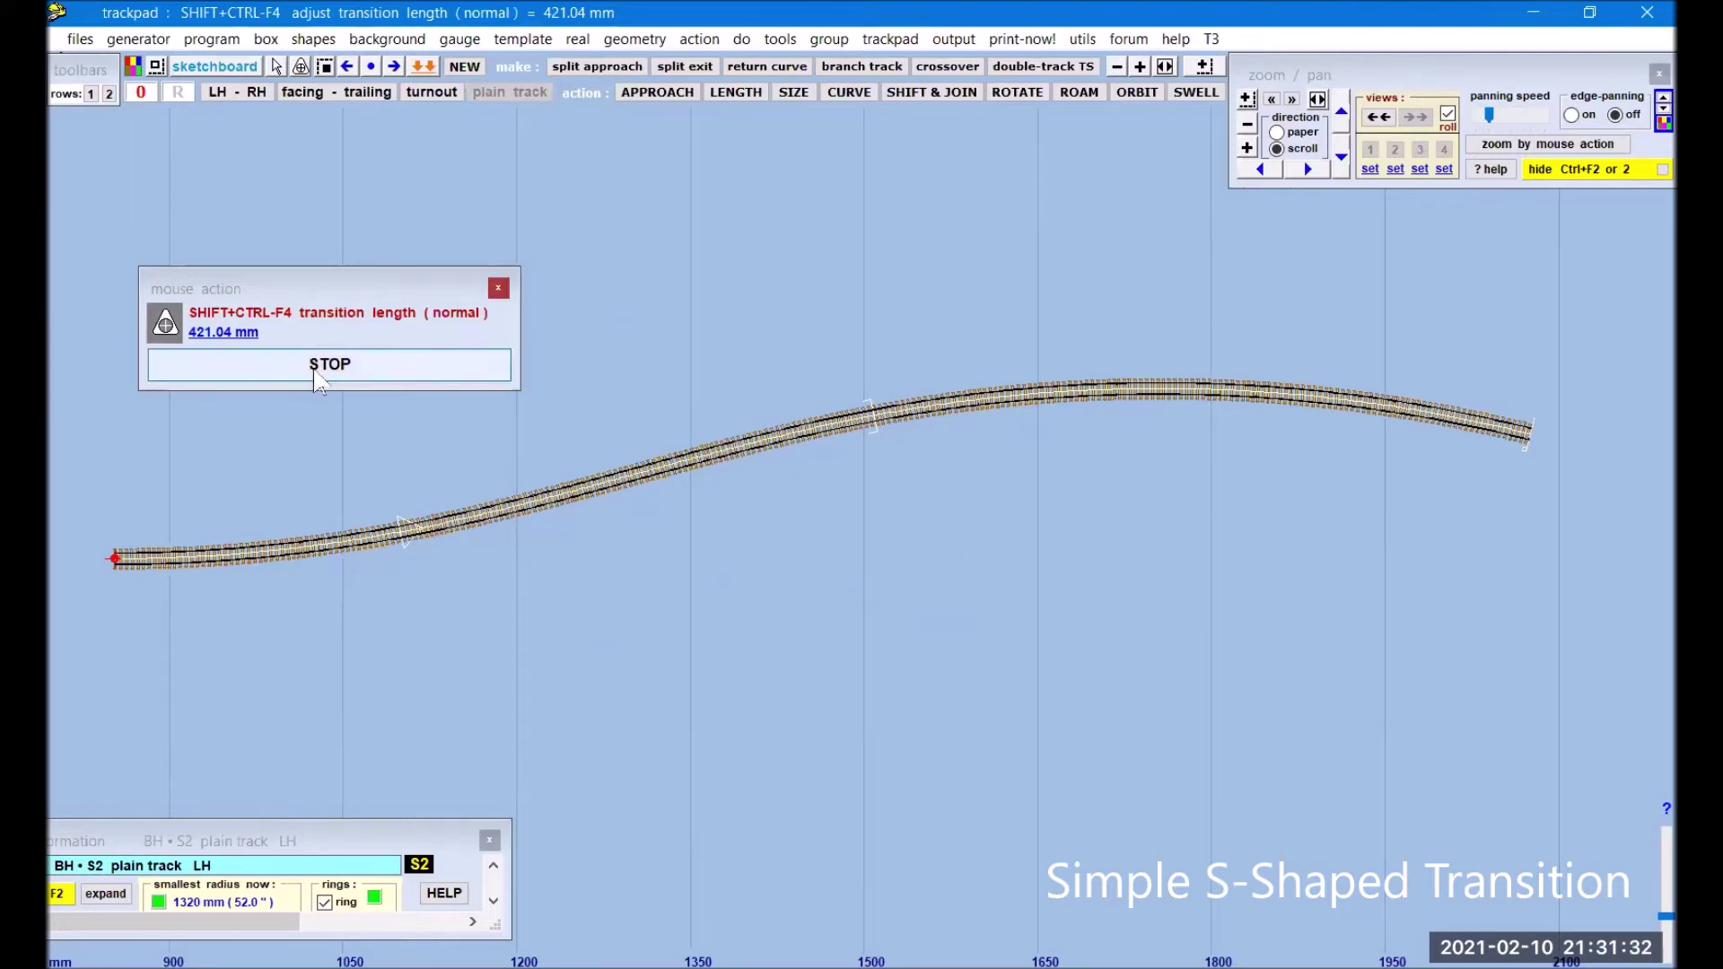
left_click(402, 375)
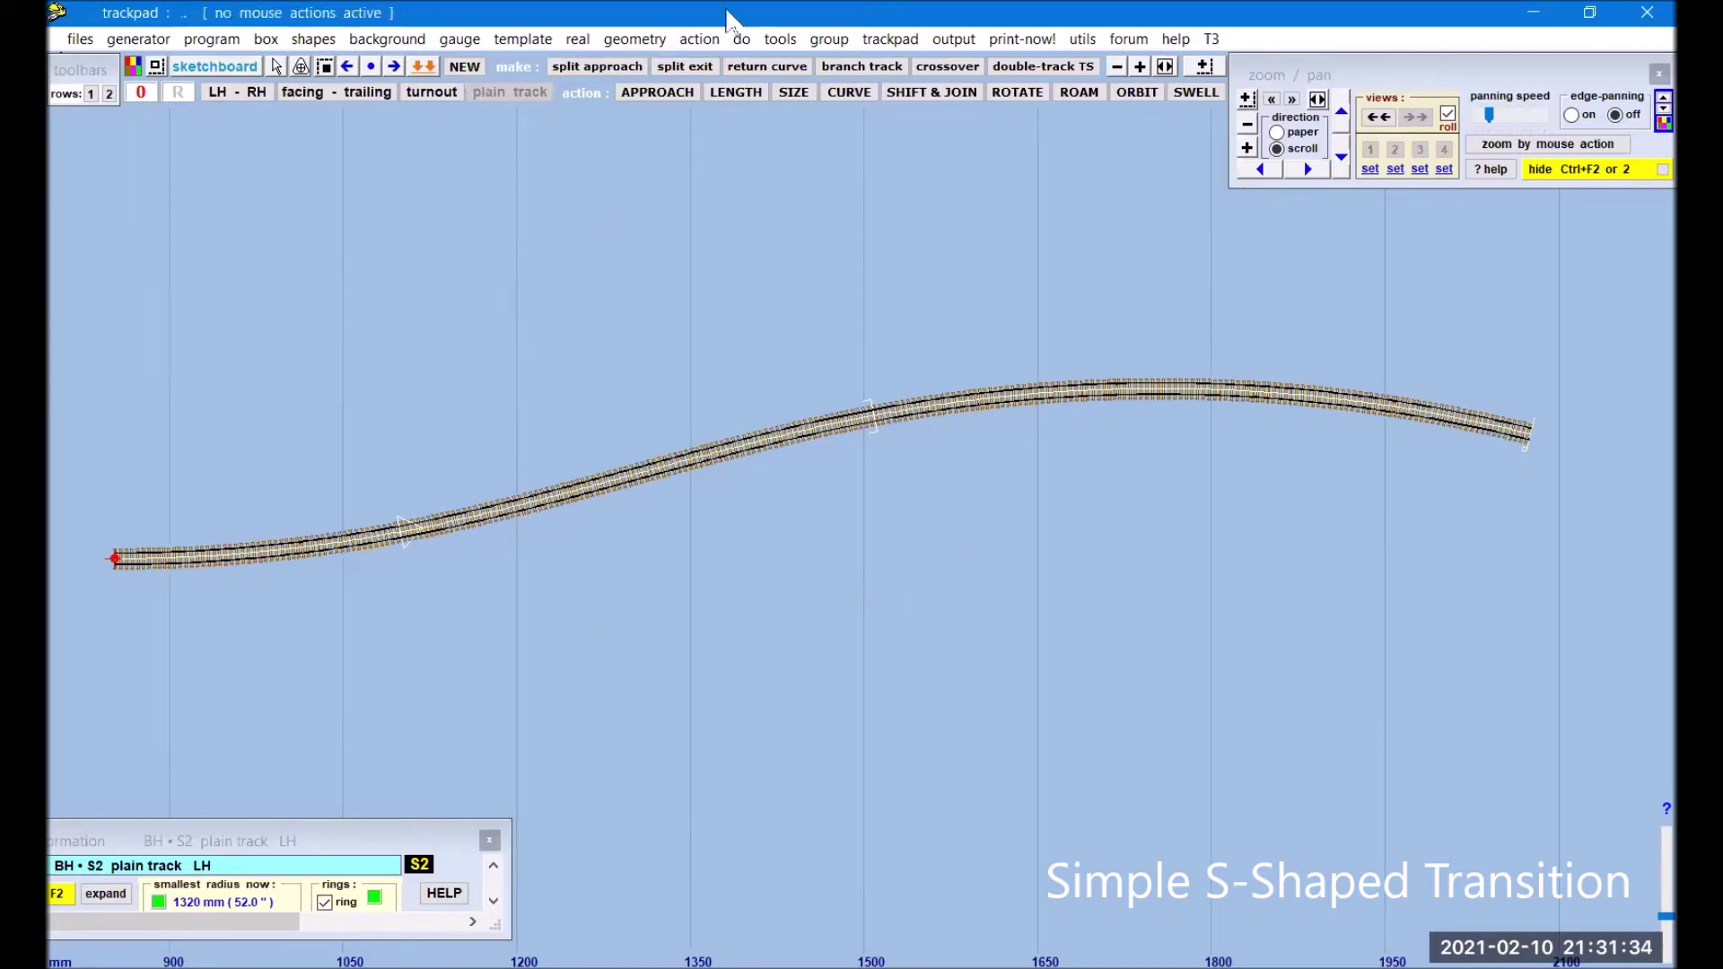
- Move the S-curve's transition start along the track to about 397 mm
left_click(698, 41)
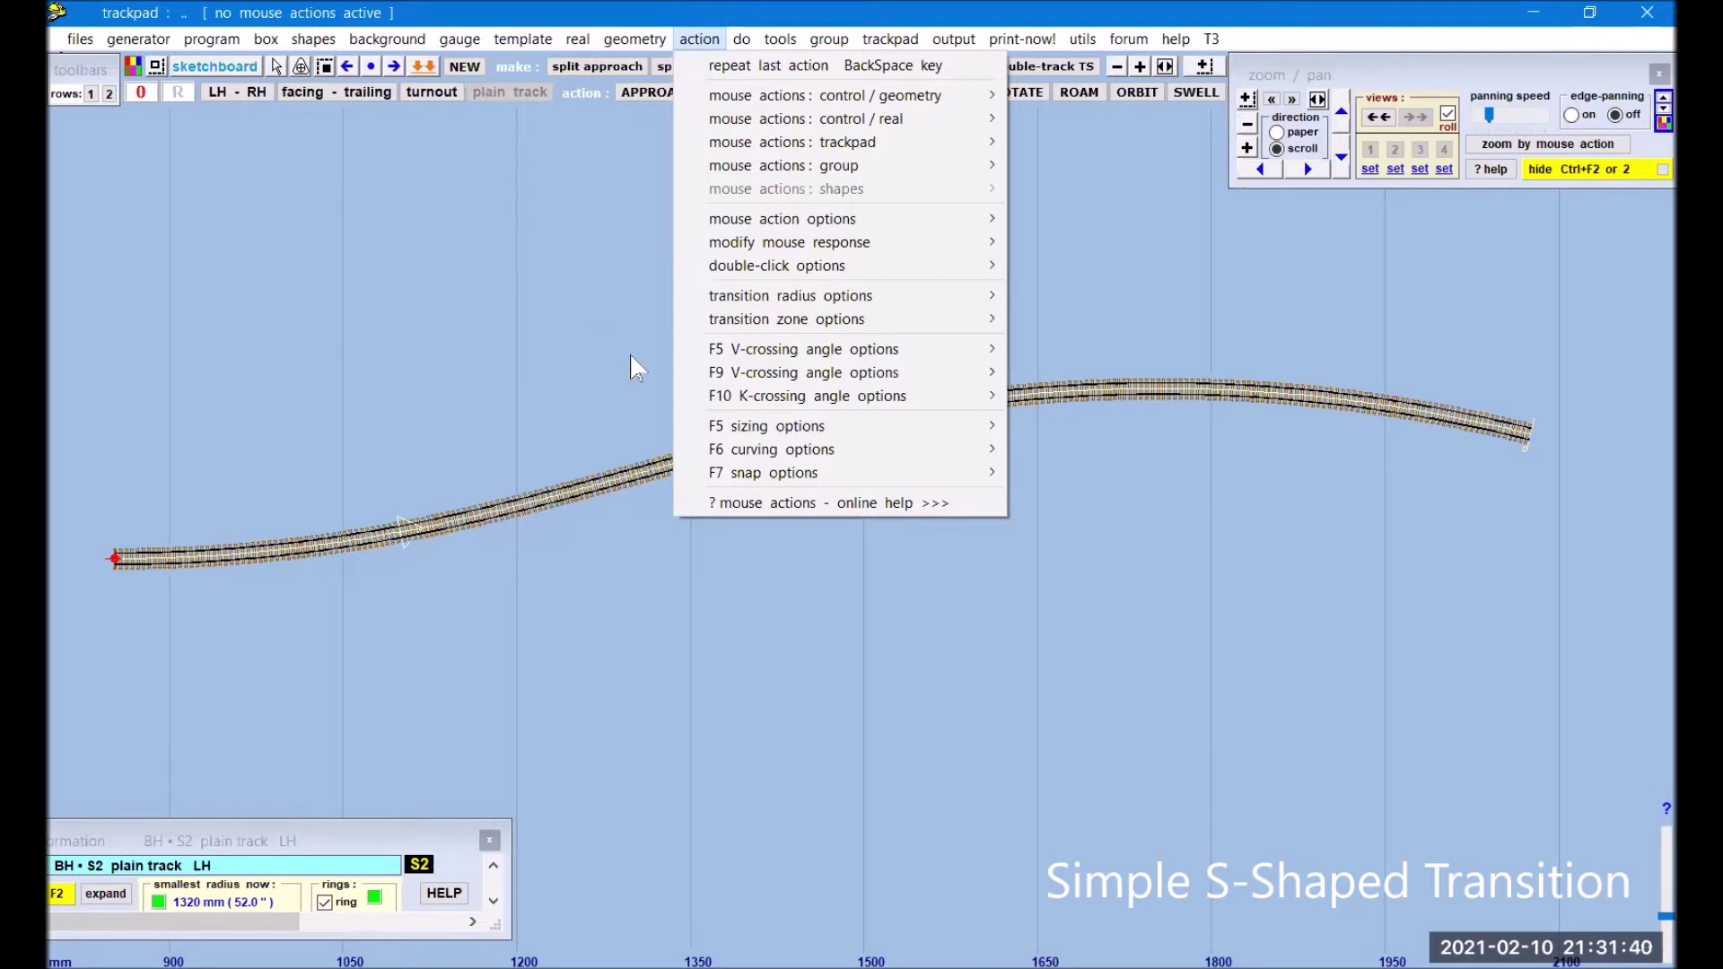
mouse_move(718, 102)
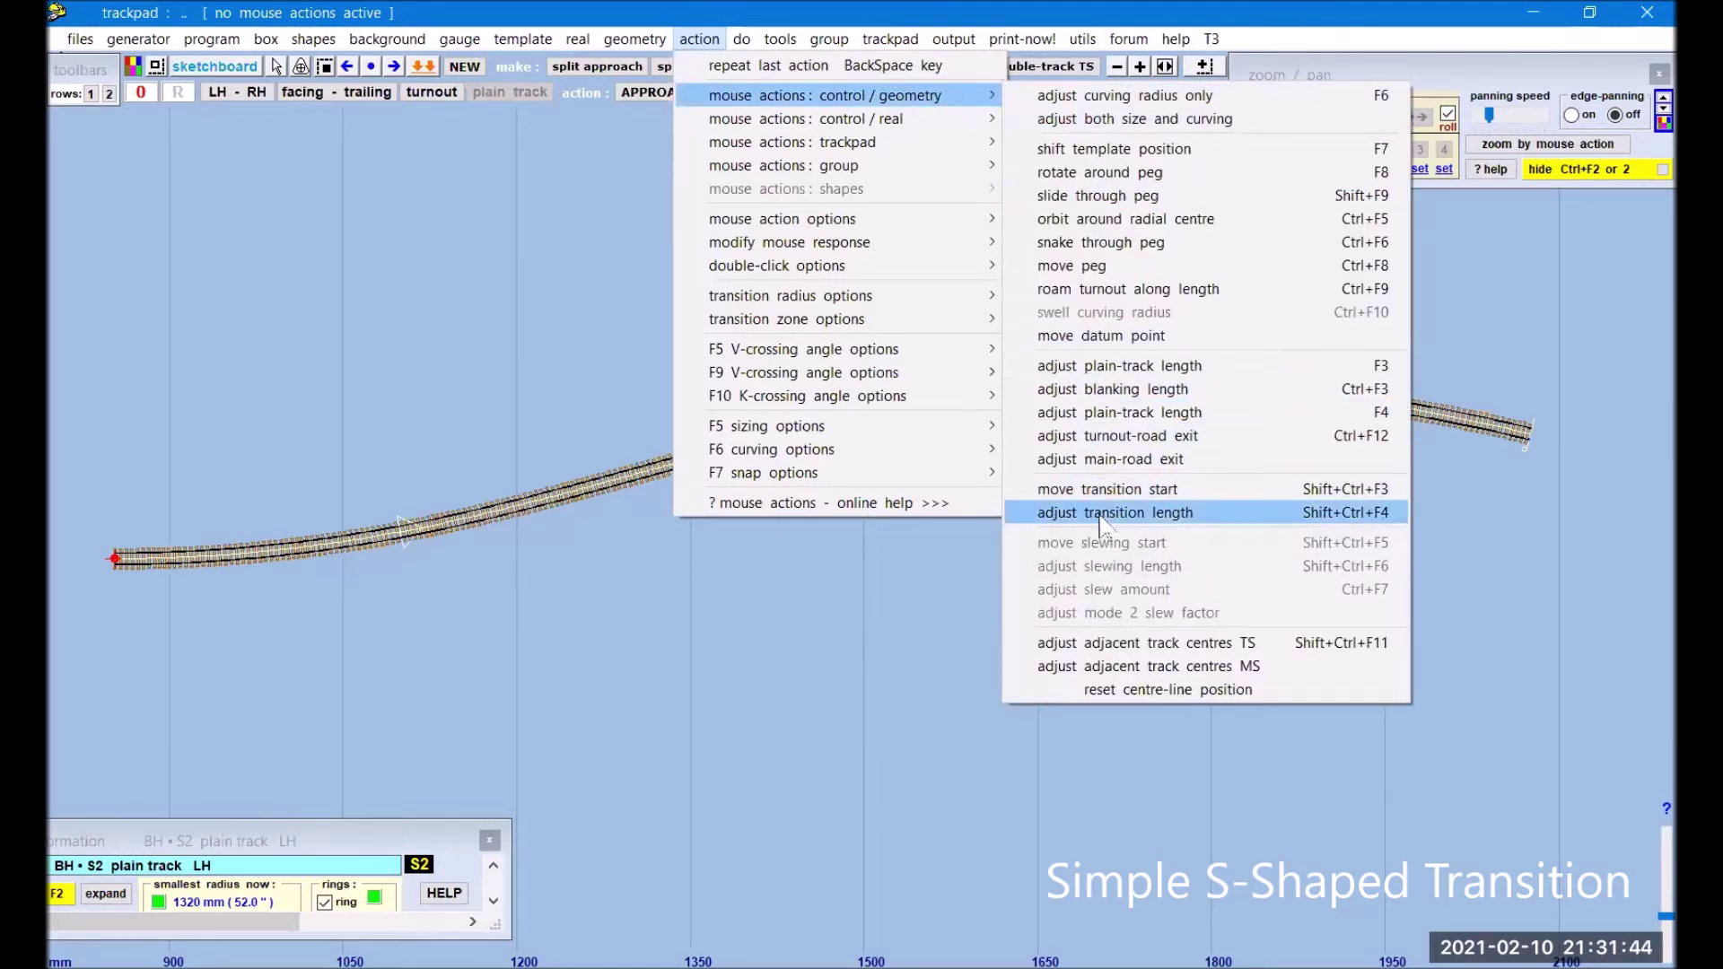
left_click(1113, 489)
left_click_drag(716, 611, 887, 622)
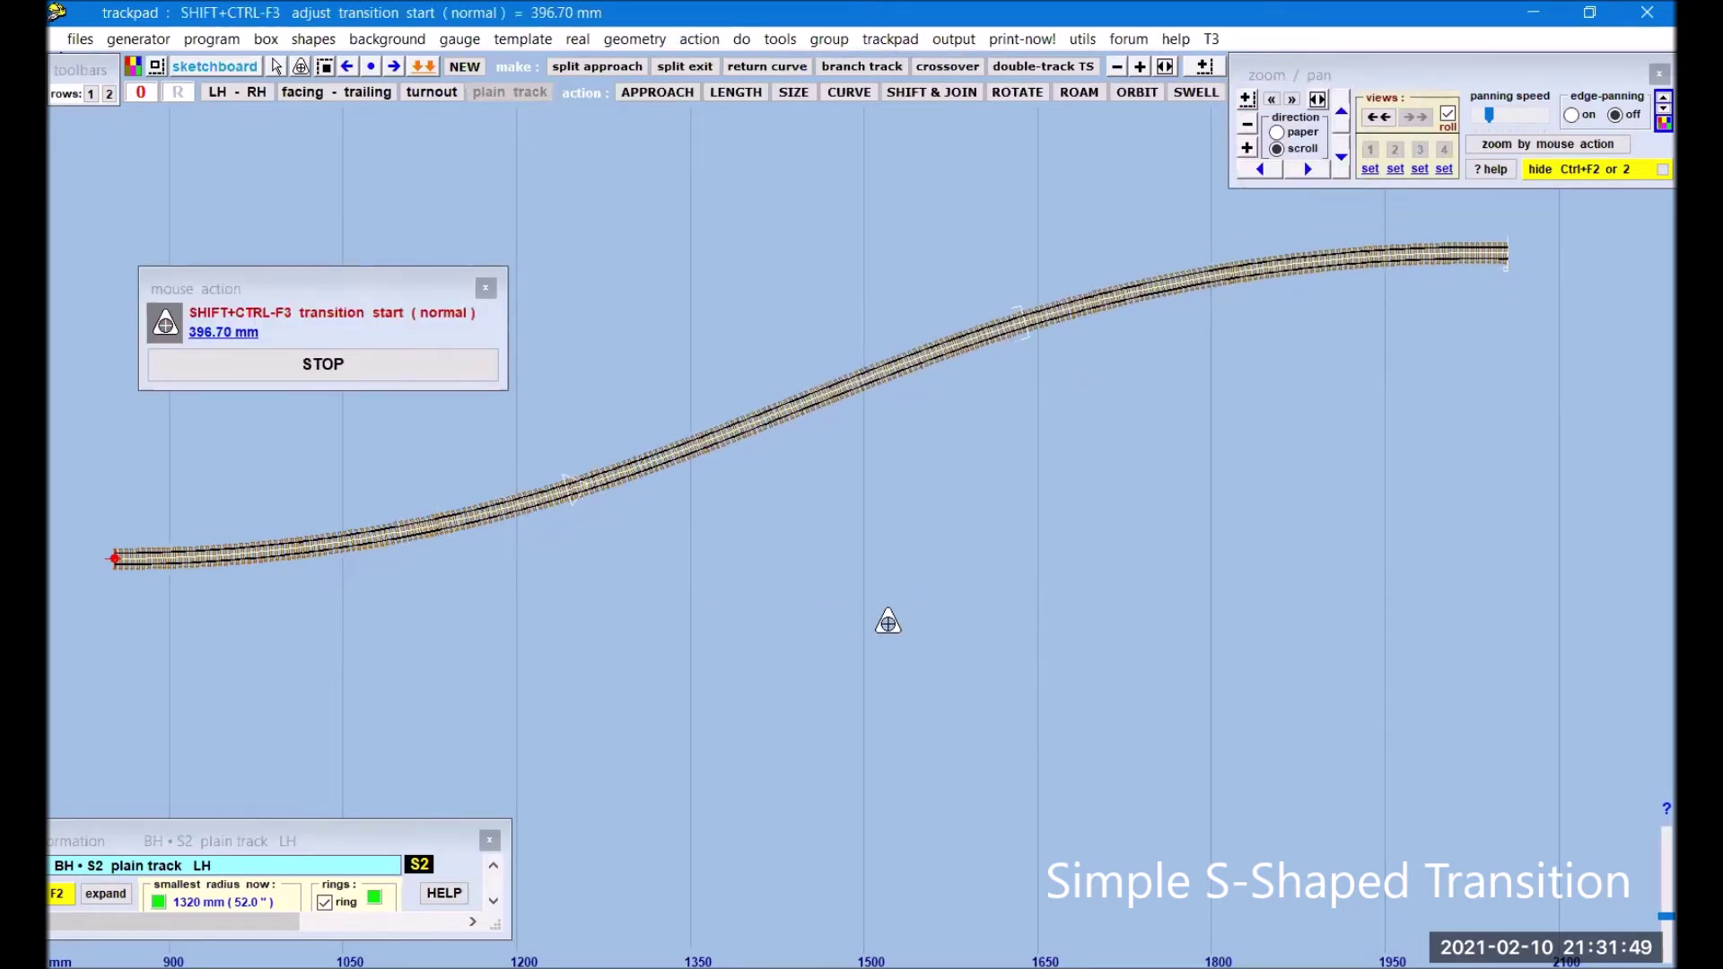
left_click(336, 368)
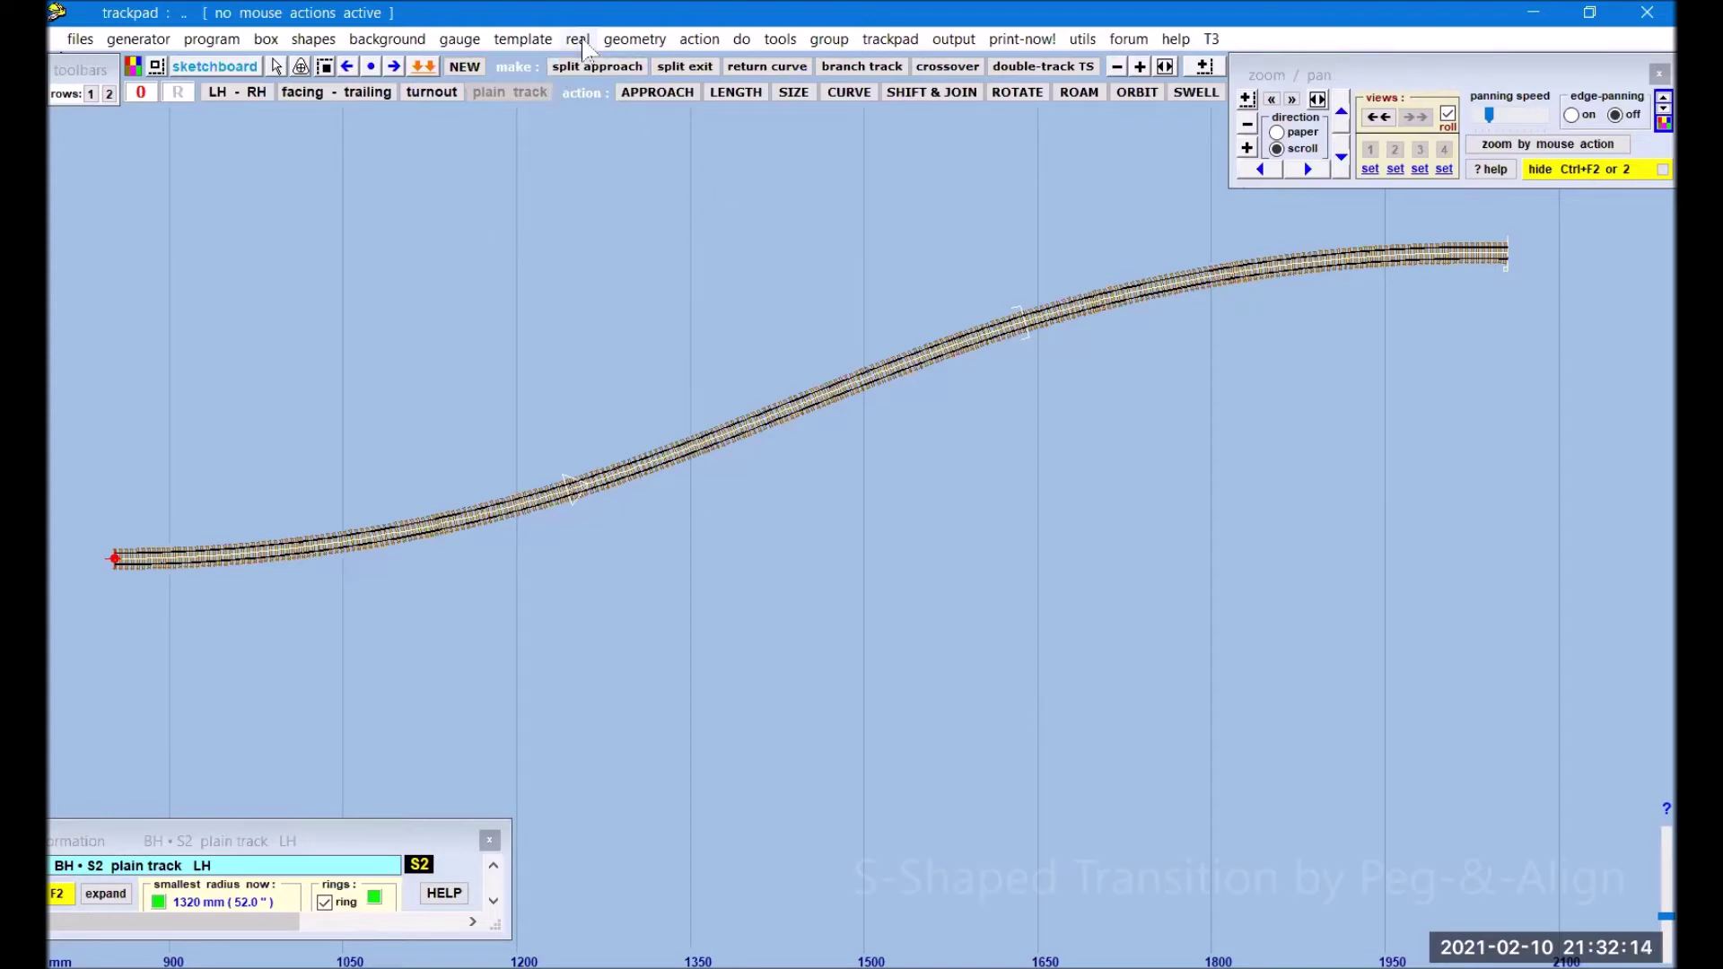
- Replace the S-curve with a new straight plain-track template and lengthen it to about 837 mm
left_click(476, 76)
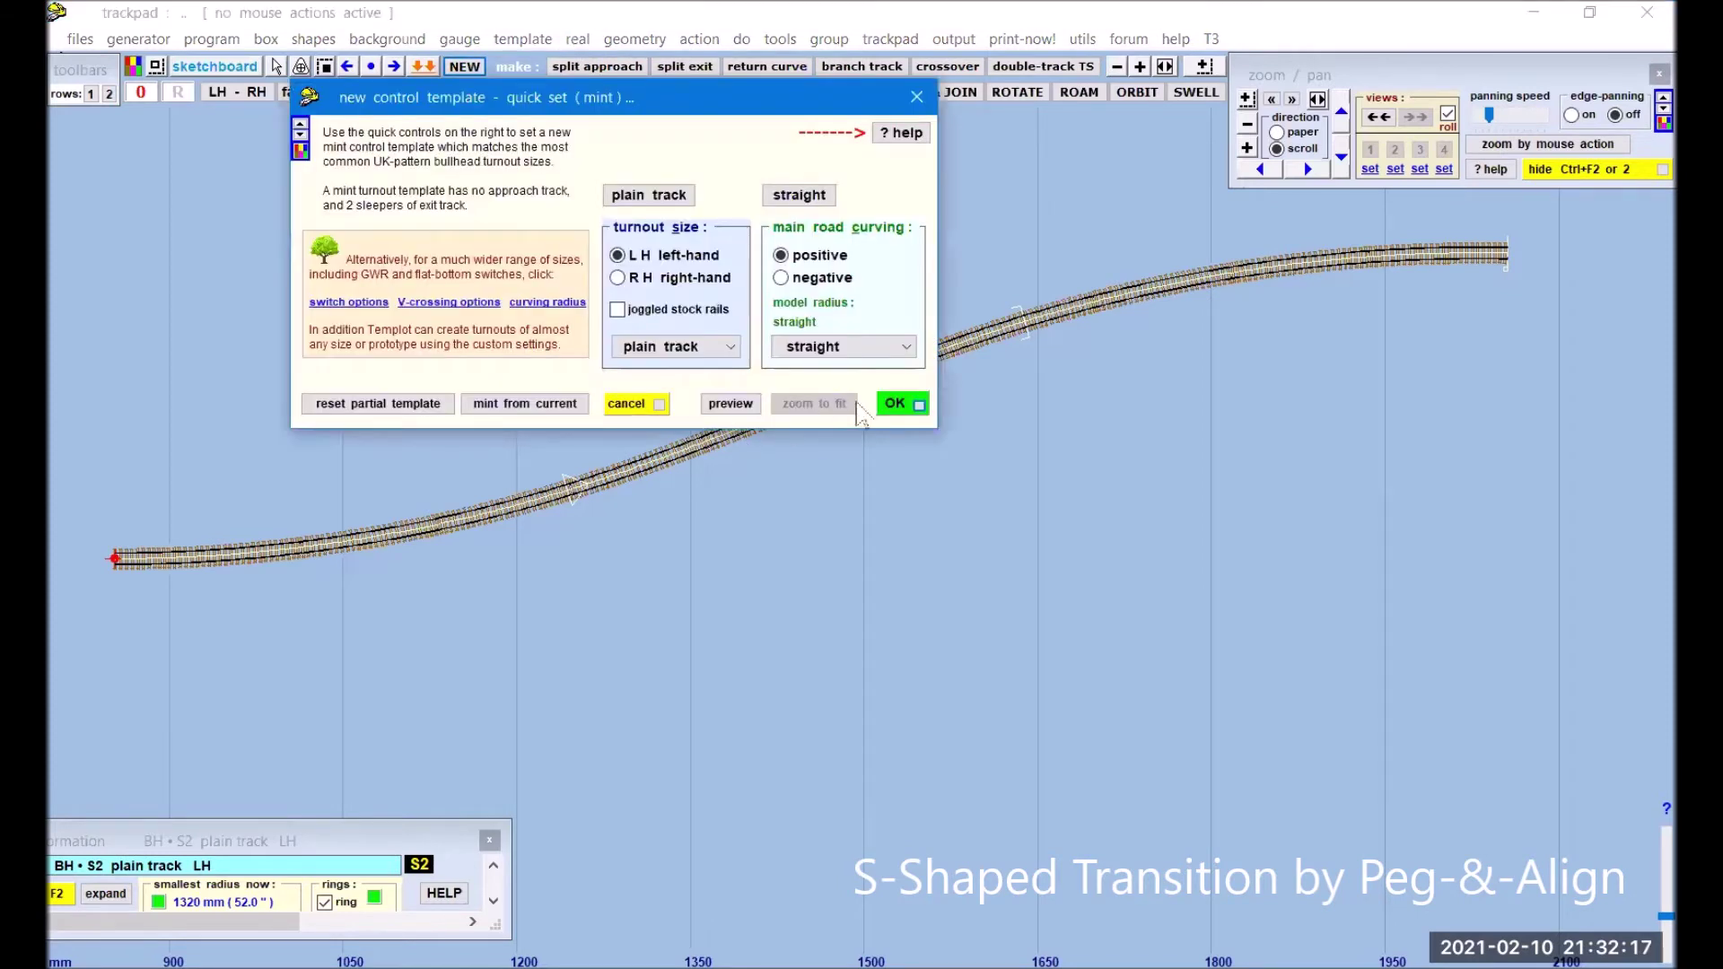
left_click(900, 400)
right_click_drag(1265, 716, 700, 369)
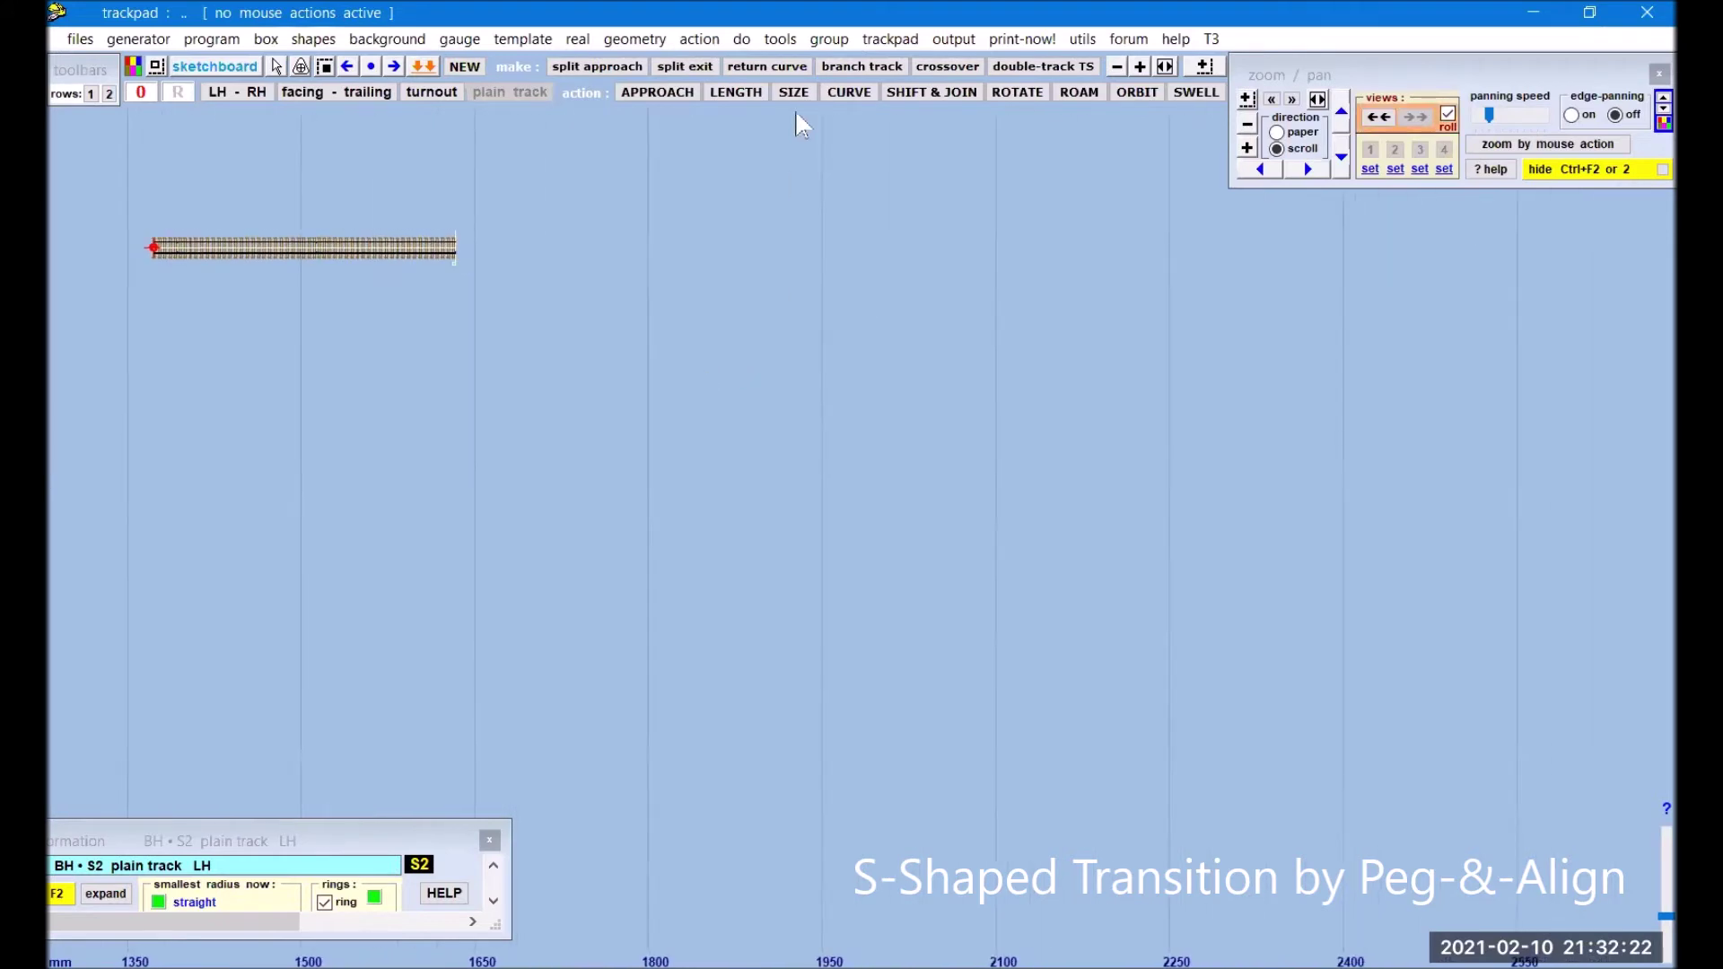
left_click(740, 94)
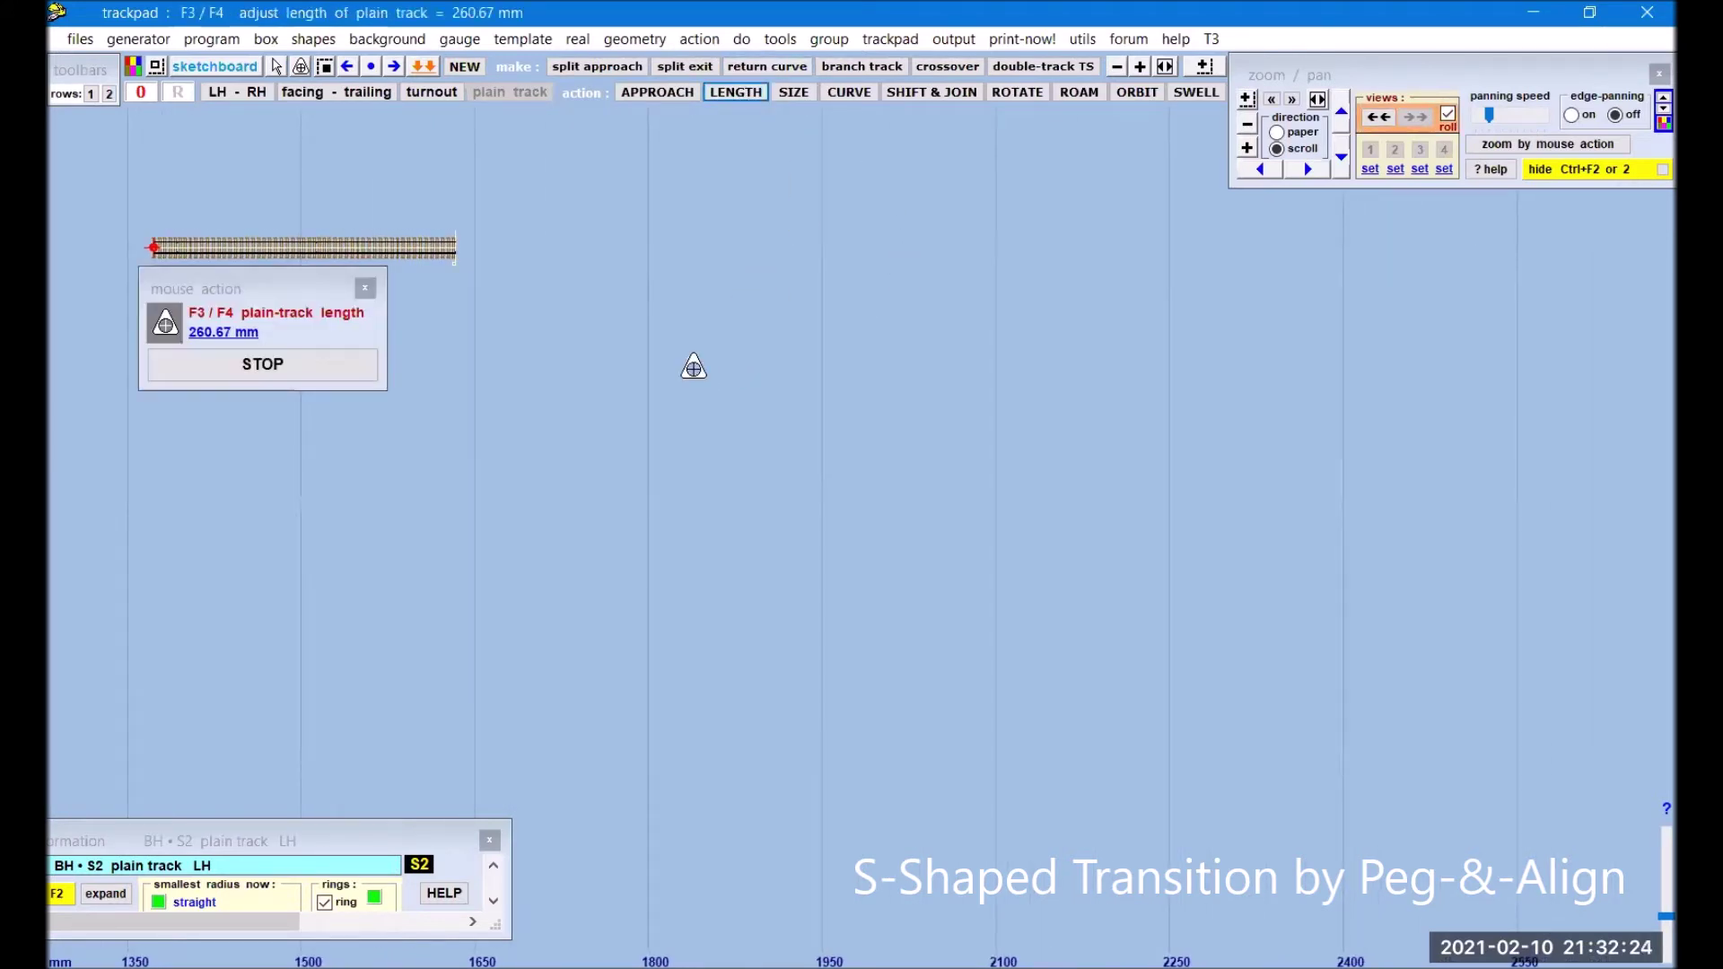
left_click_drag(384, 568, 1052, 561)
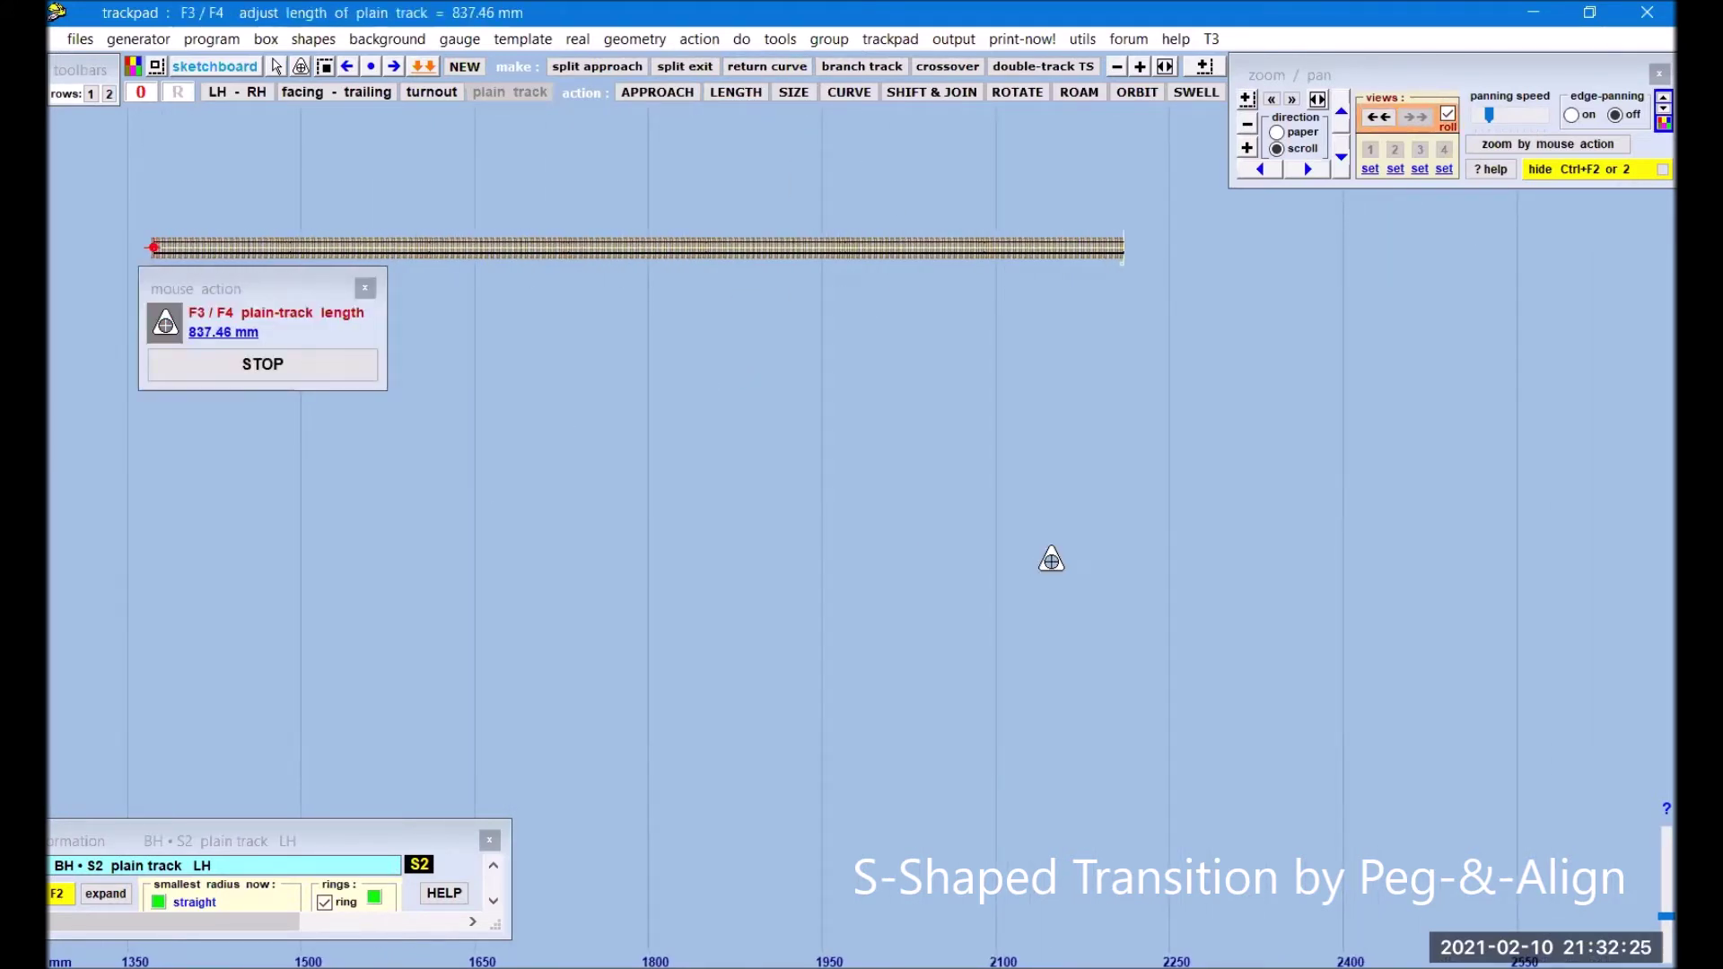
- Curve the plain track to a negative radius of about 1083 mm and store it as a background template
left_click(849, 102)
left_click_drag(1236, 297, 1150, 596)
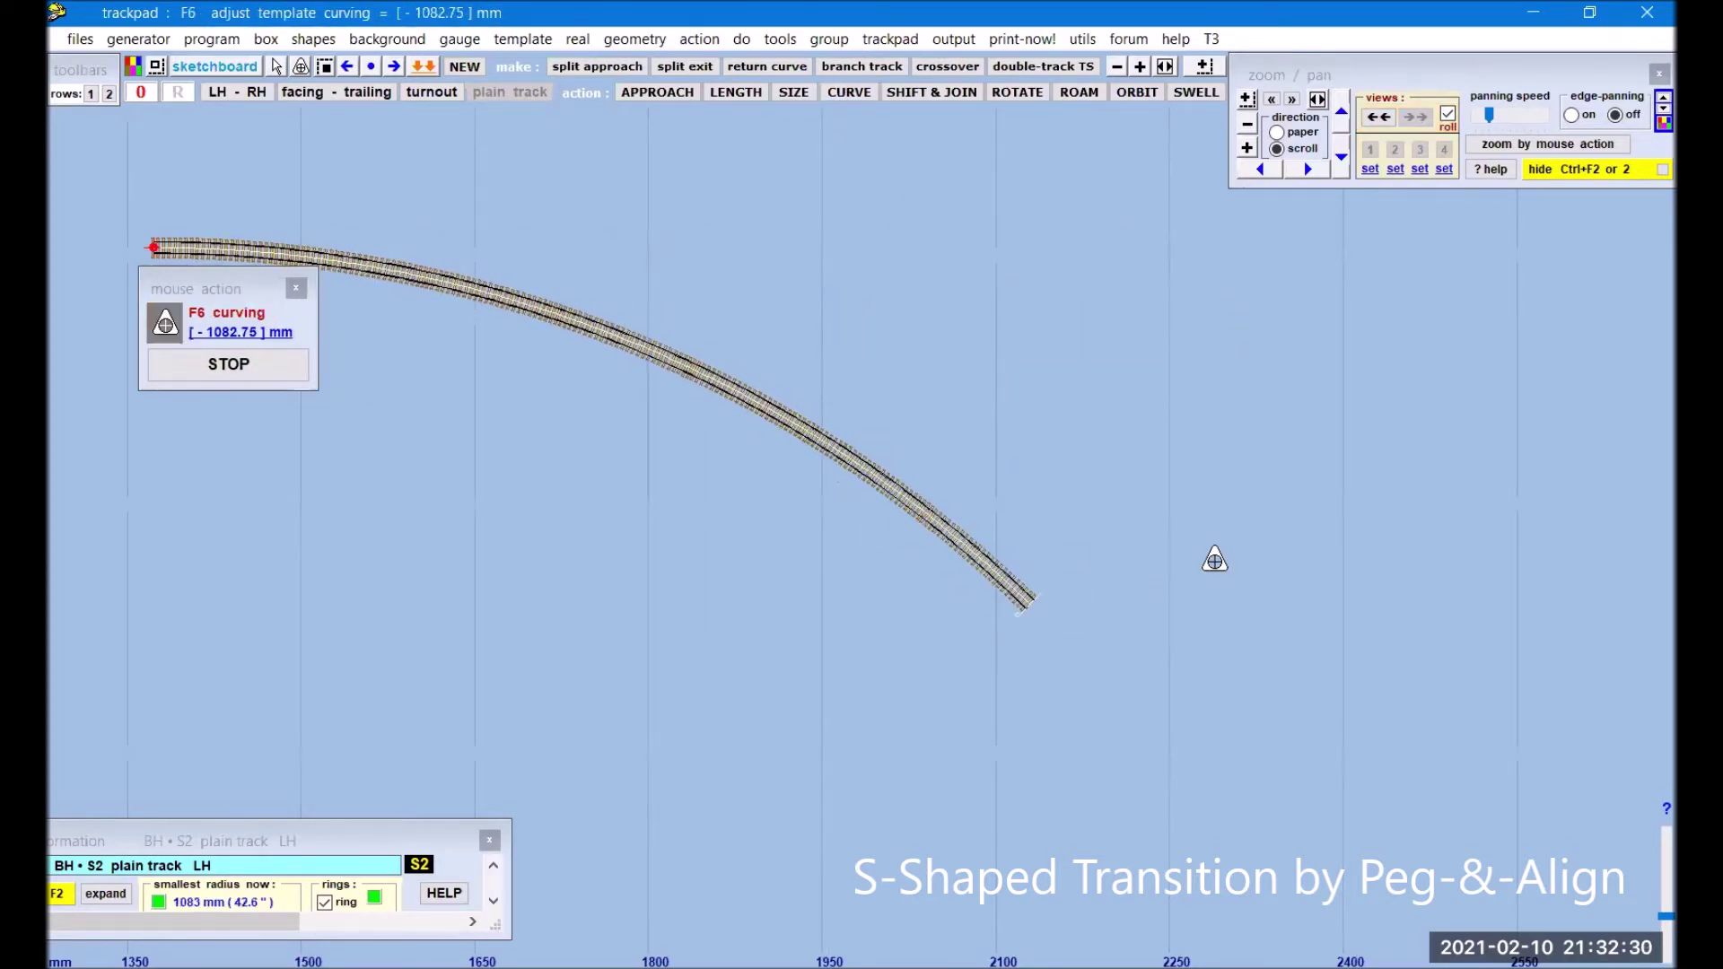
left_click(420, 68)
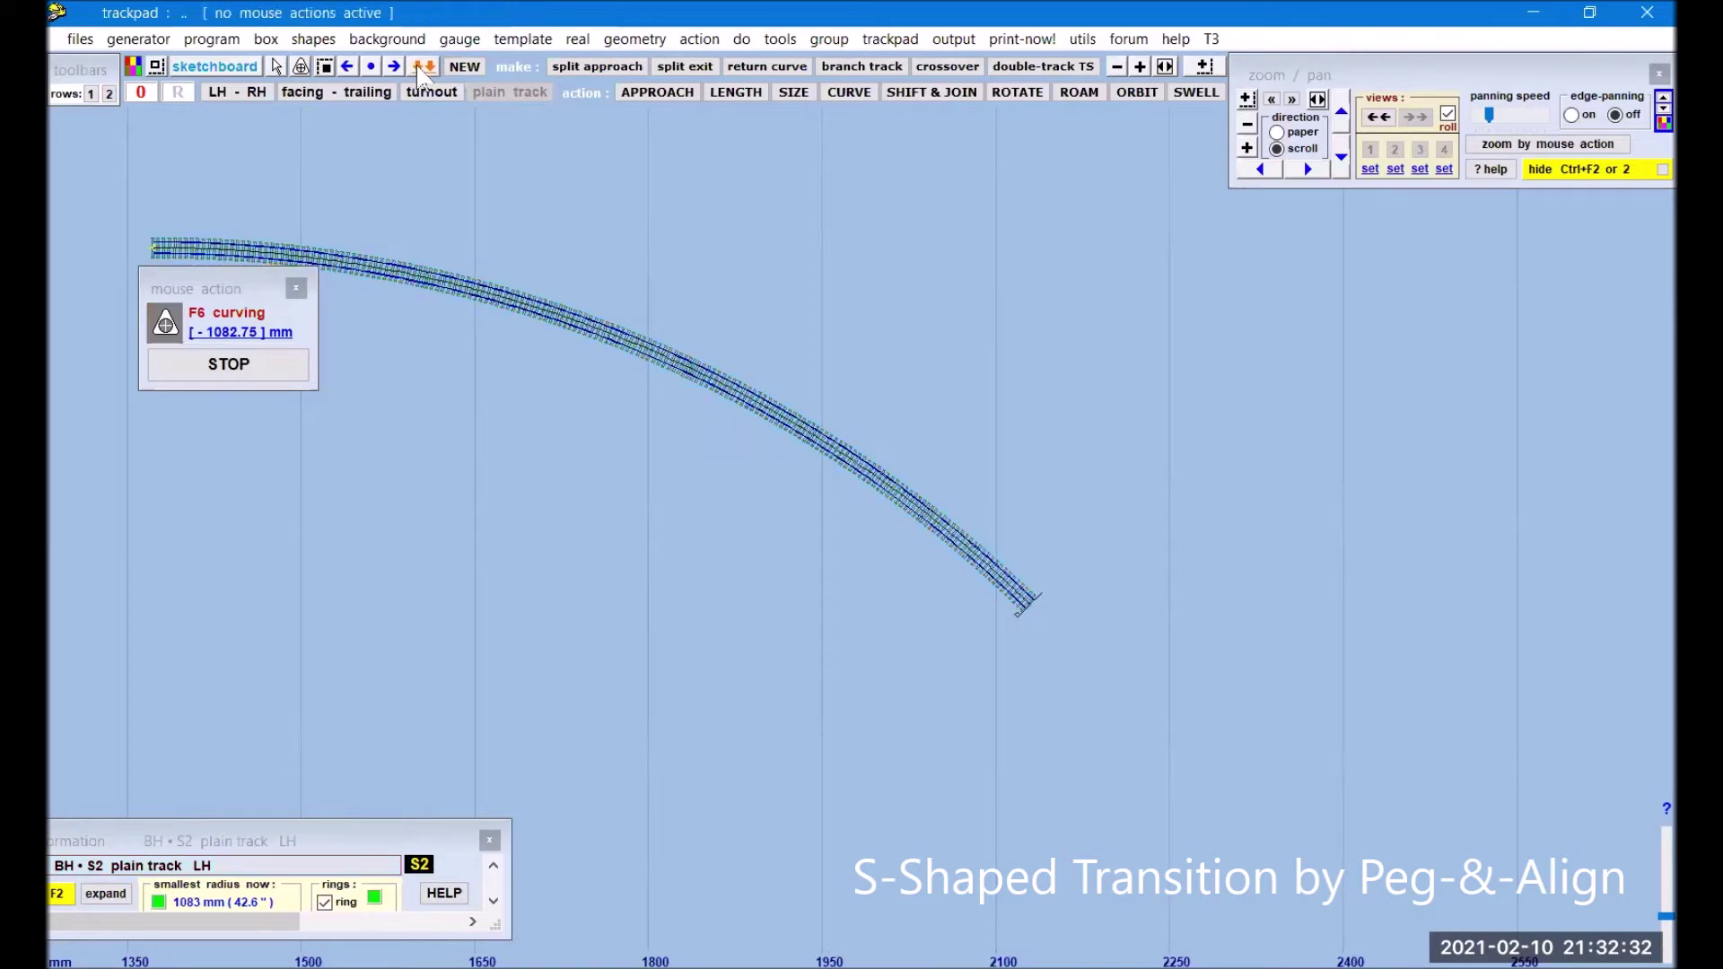
- Create another straight plain-track template as the control template alongside the stored curve
left_click(467, 67)
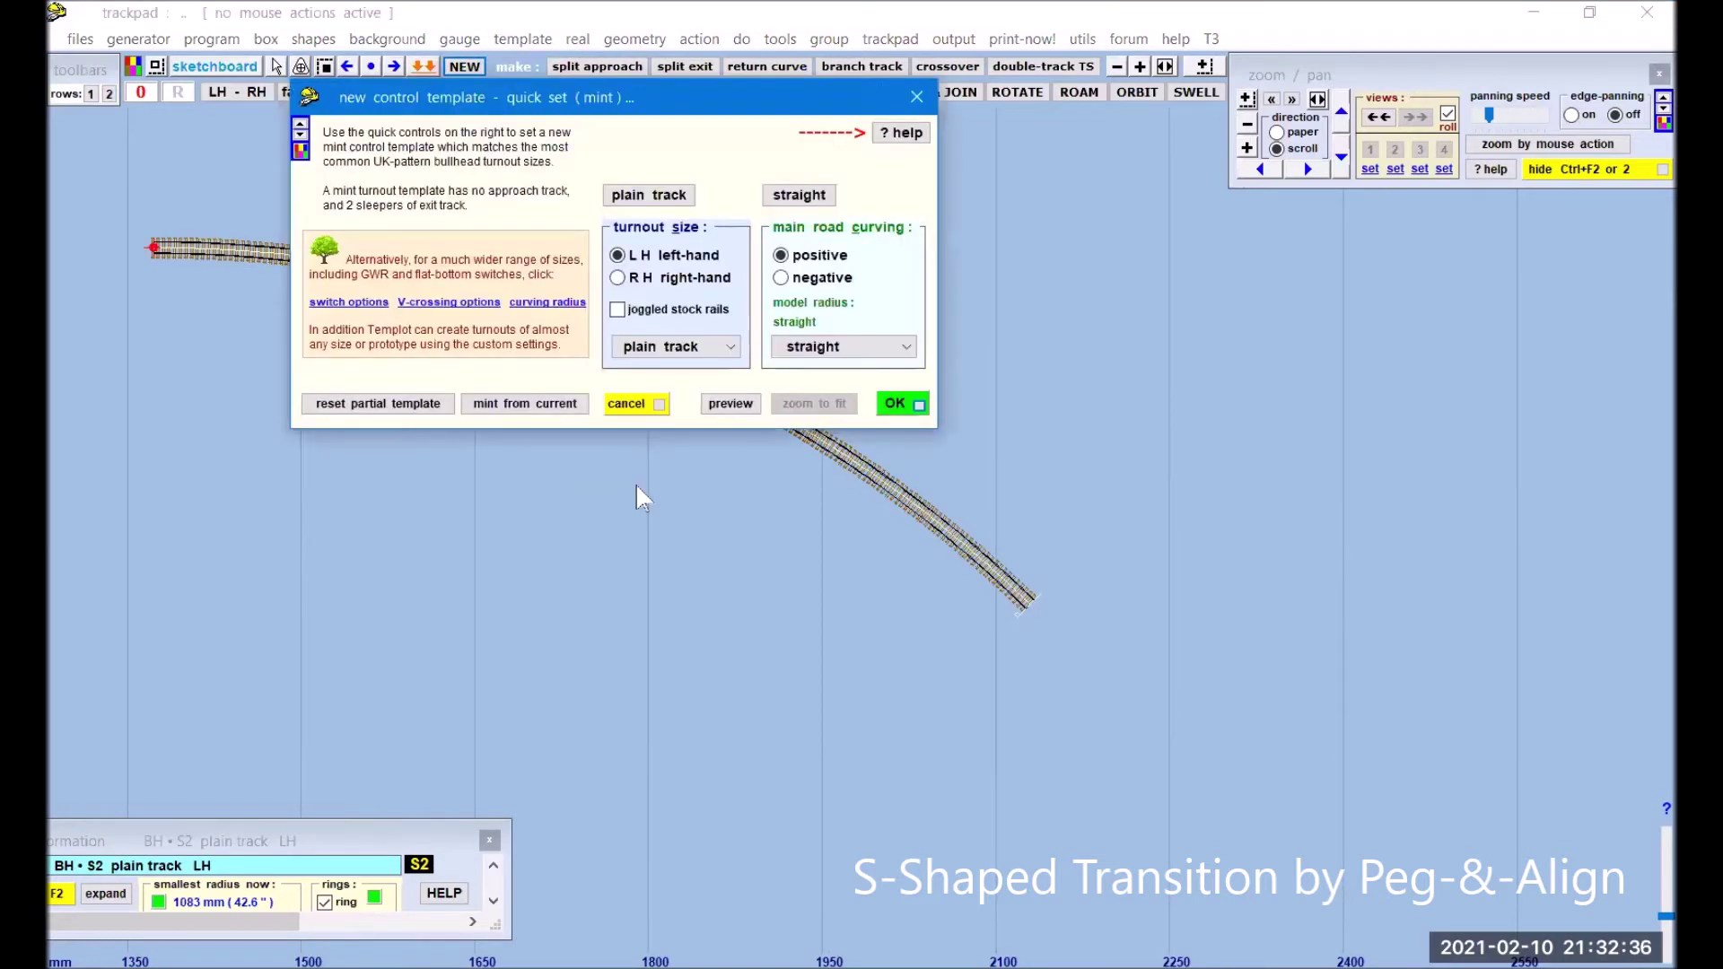
left_click(898, 404)
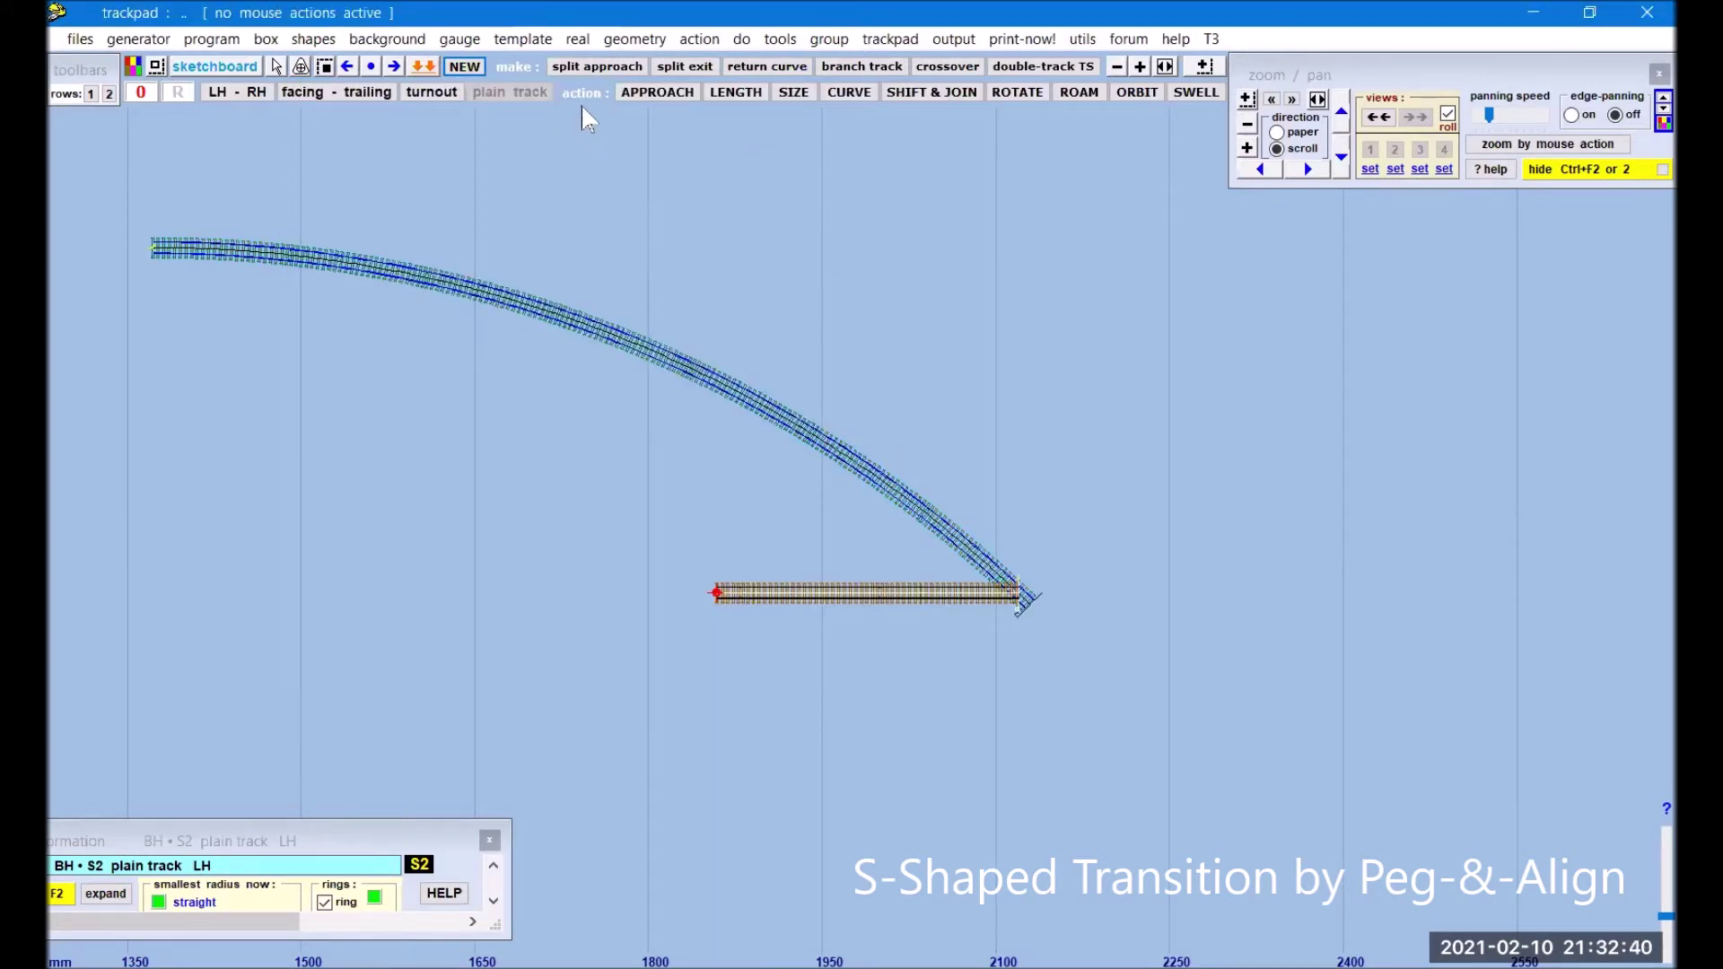
- Lengthen the straight control template to about 862 mm, move its fixing peg to the far end, and shift it to about X 1709, Y -780 mm
left_click(727, 93)
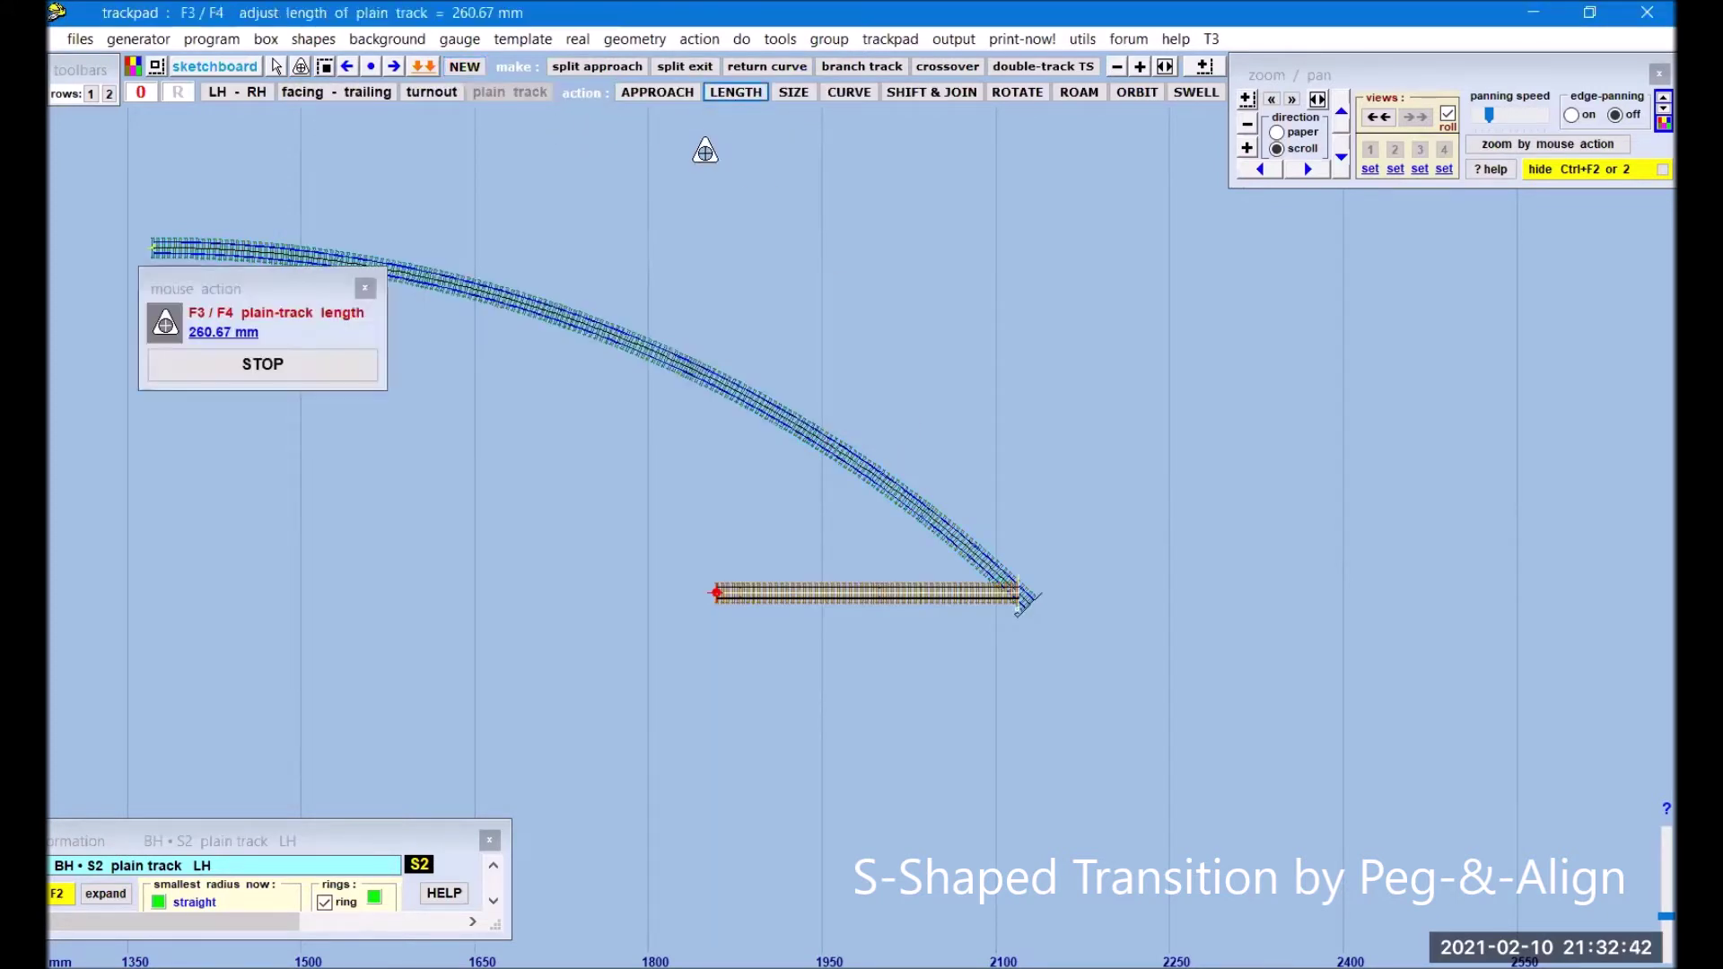
left_click_drag(358, 669, 1054, 640)
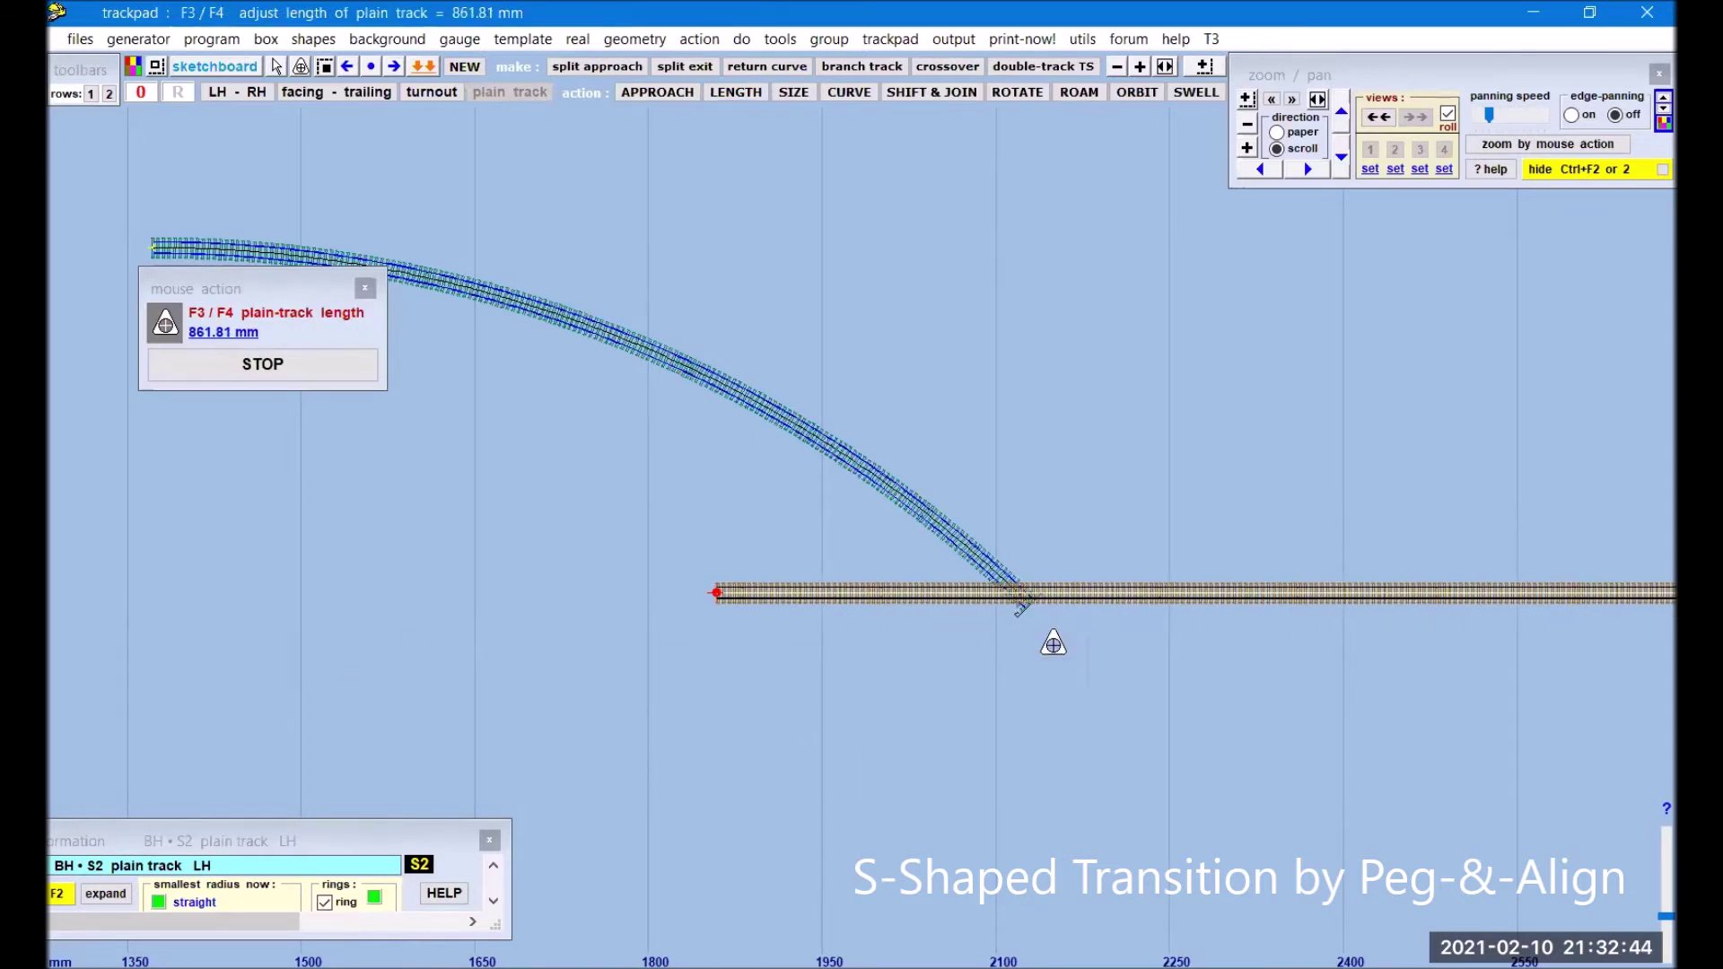
left_click(141, 94)
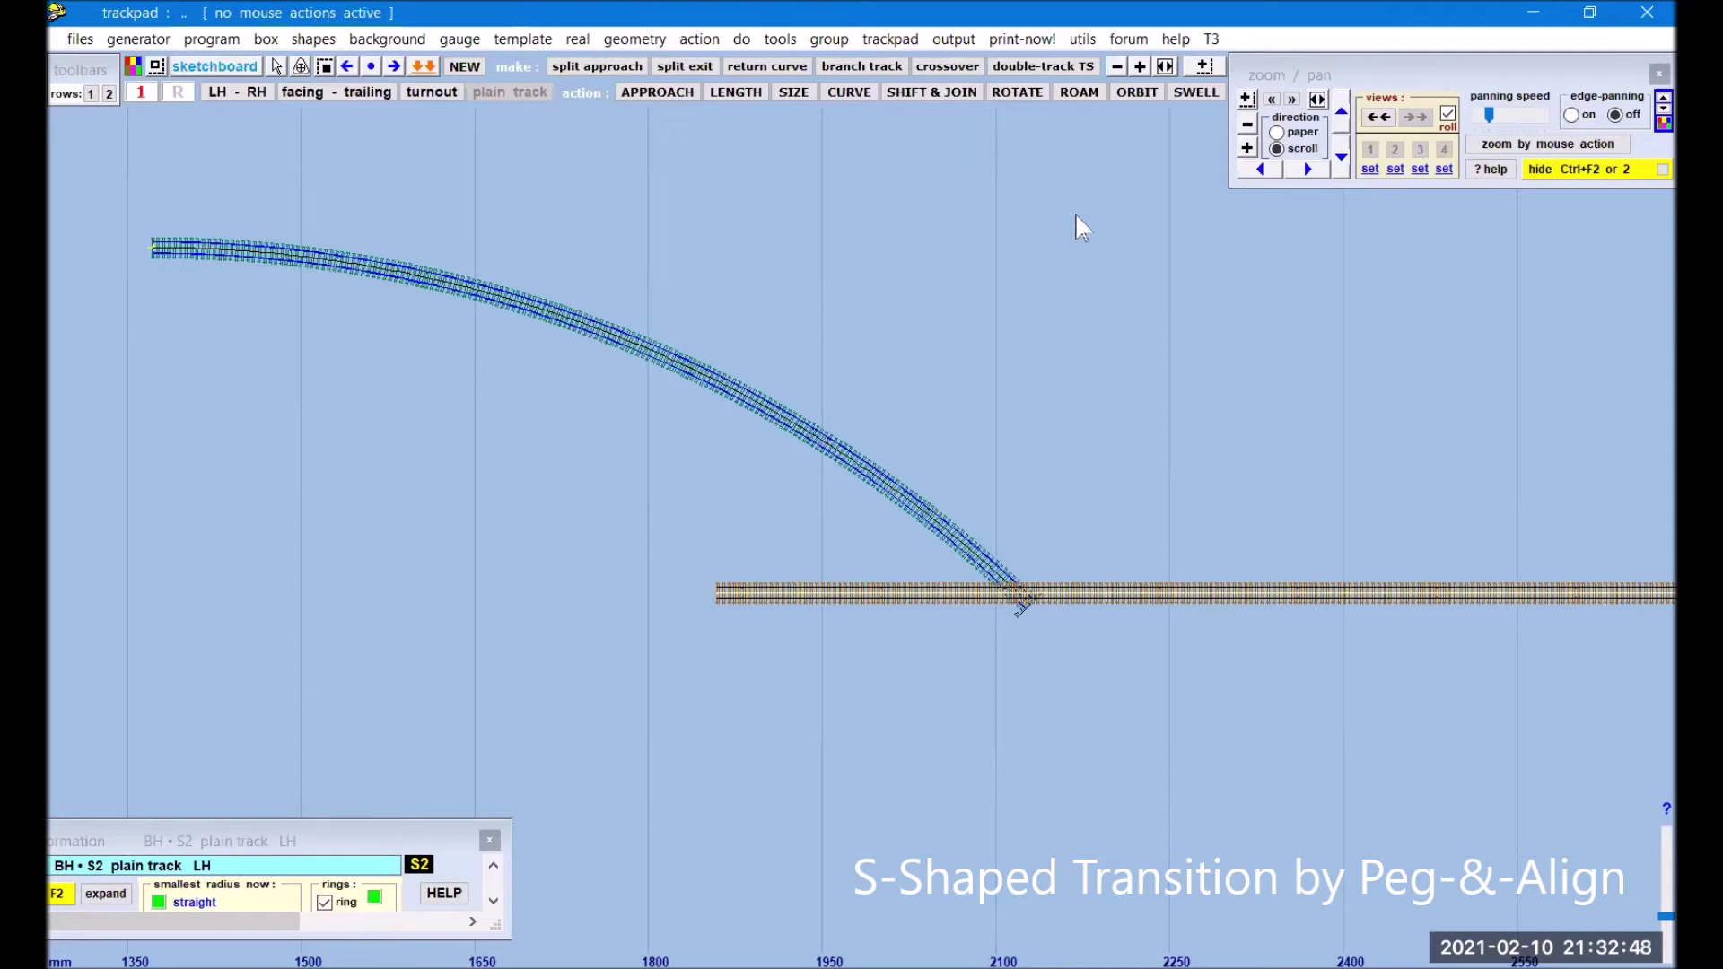
key("F7")
left_click_drag(1209, 346, 1111, 365)
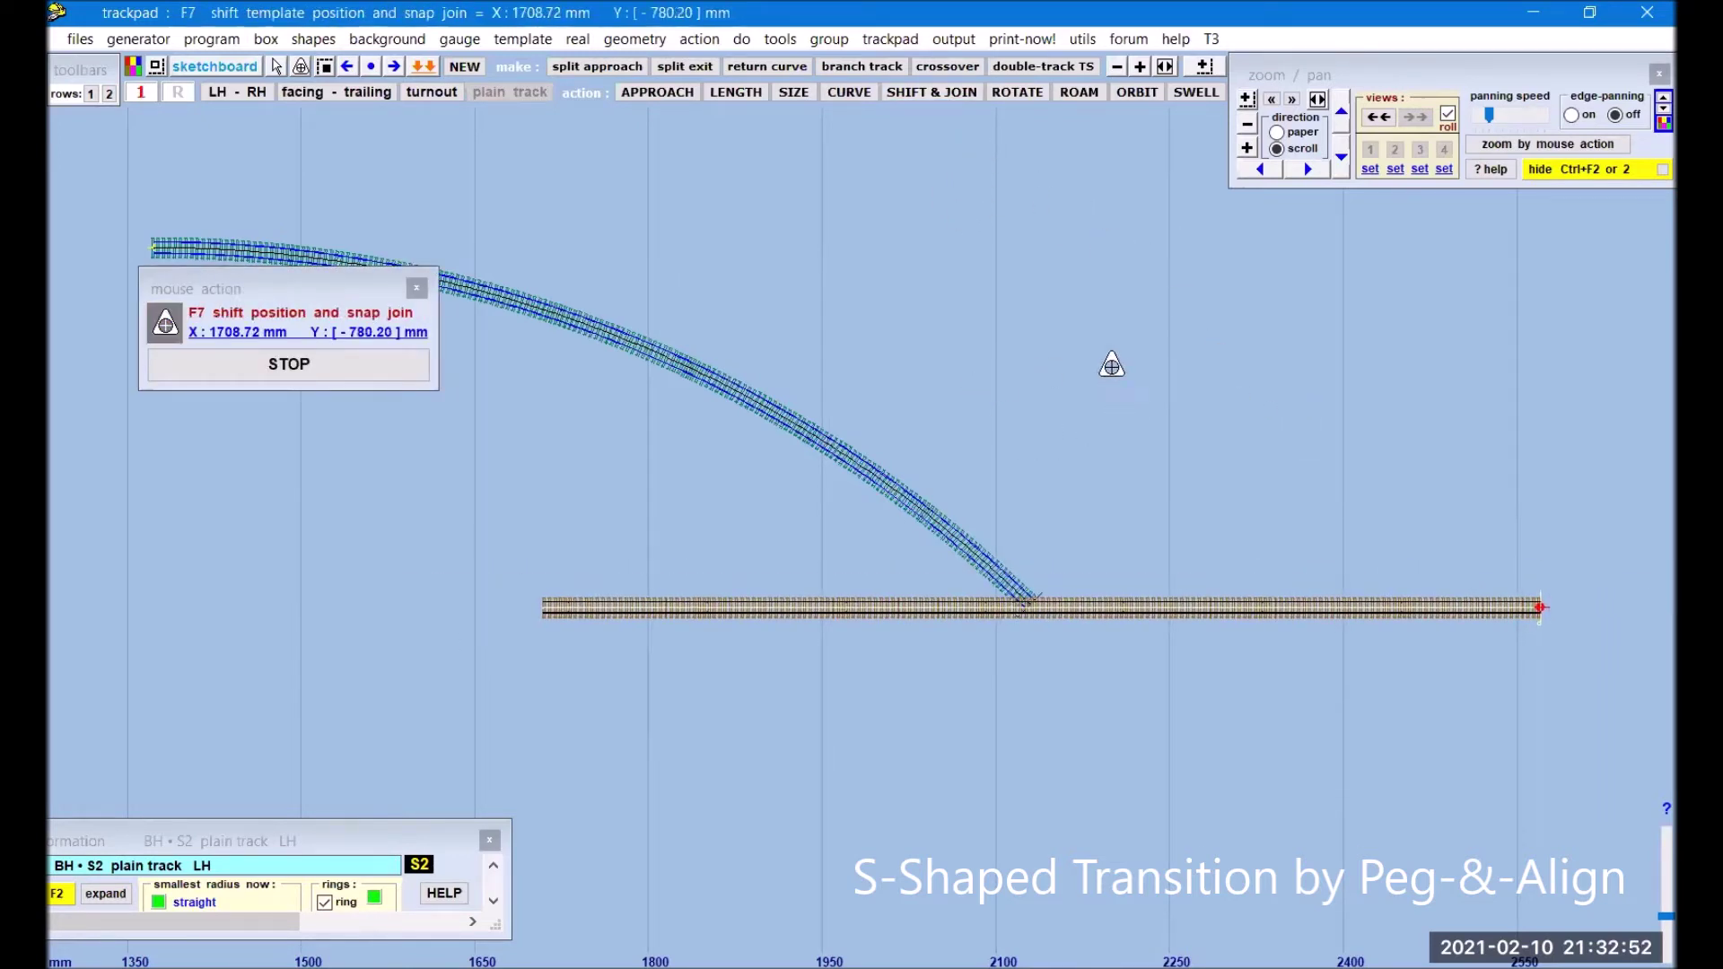
- Rotate the control template -10 degrees around its fixing peg and curve it to a radius of about 1646 mm
left_click(1018, 92)
left_click_drag(1011, 461, 1101, 180)
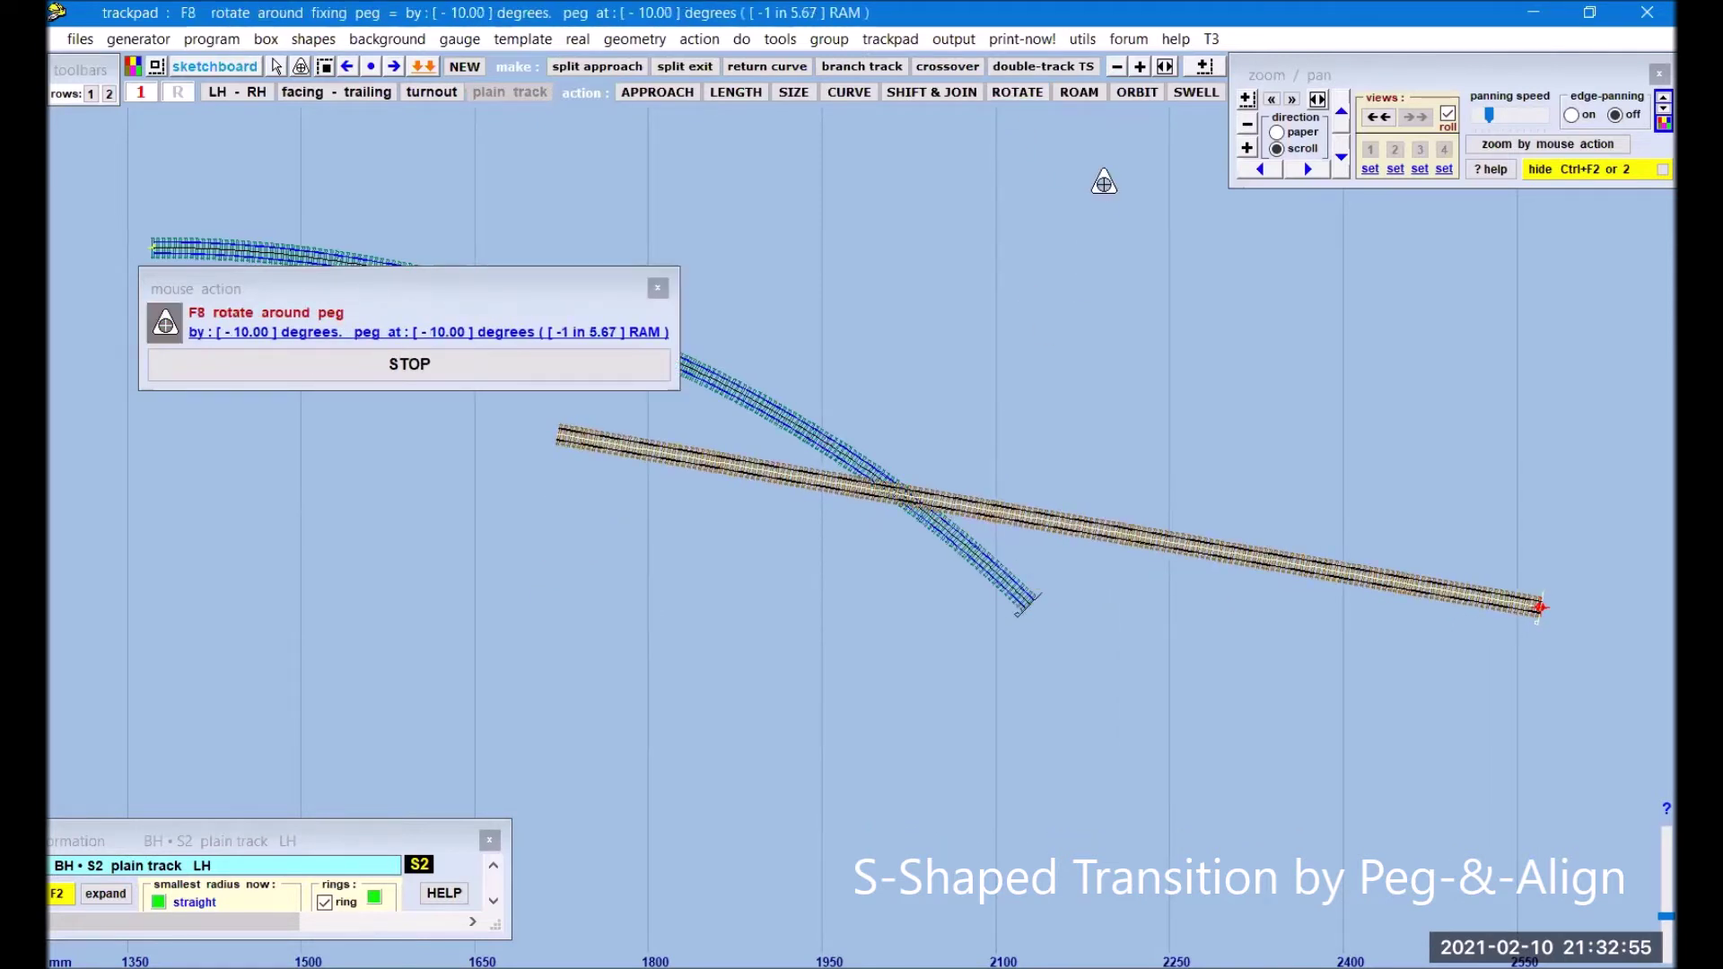
left_click(850, 106)
left_click_drag(742, 679, 819, 481)
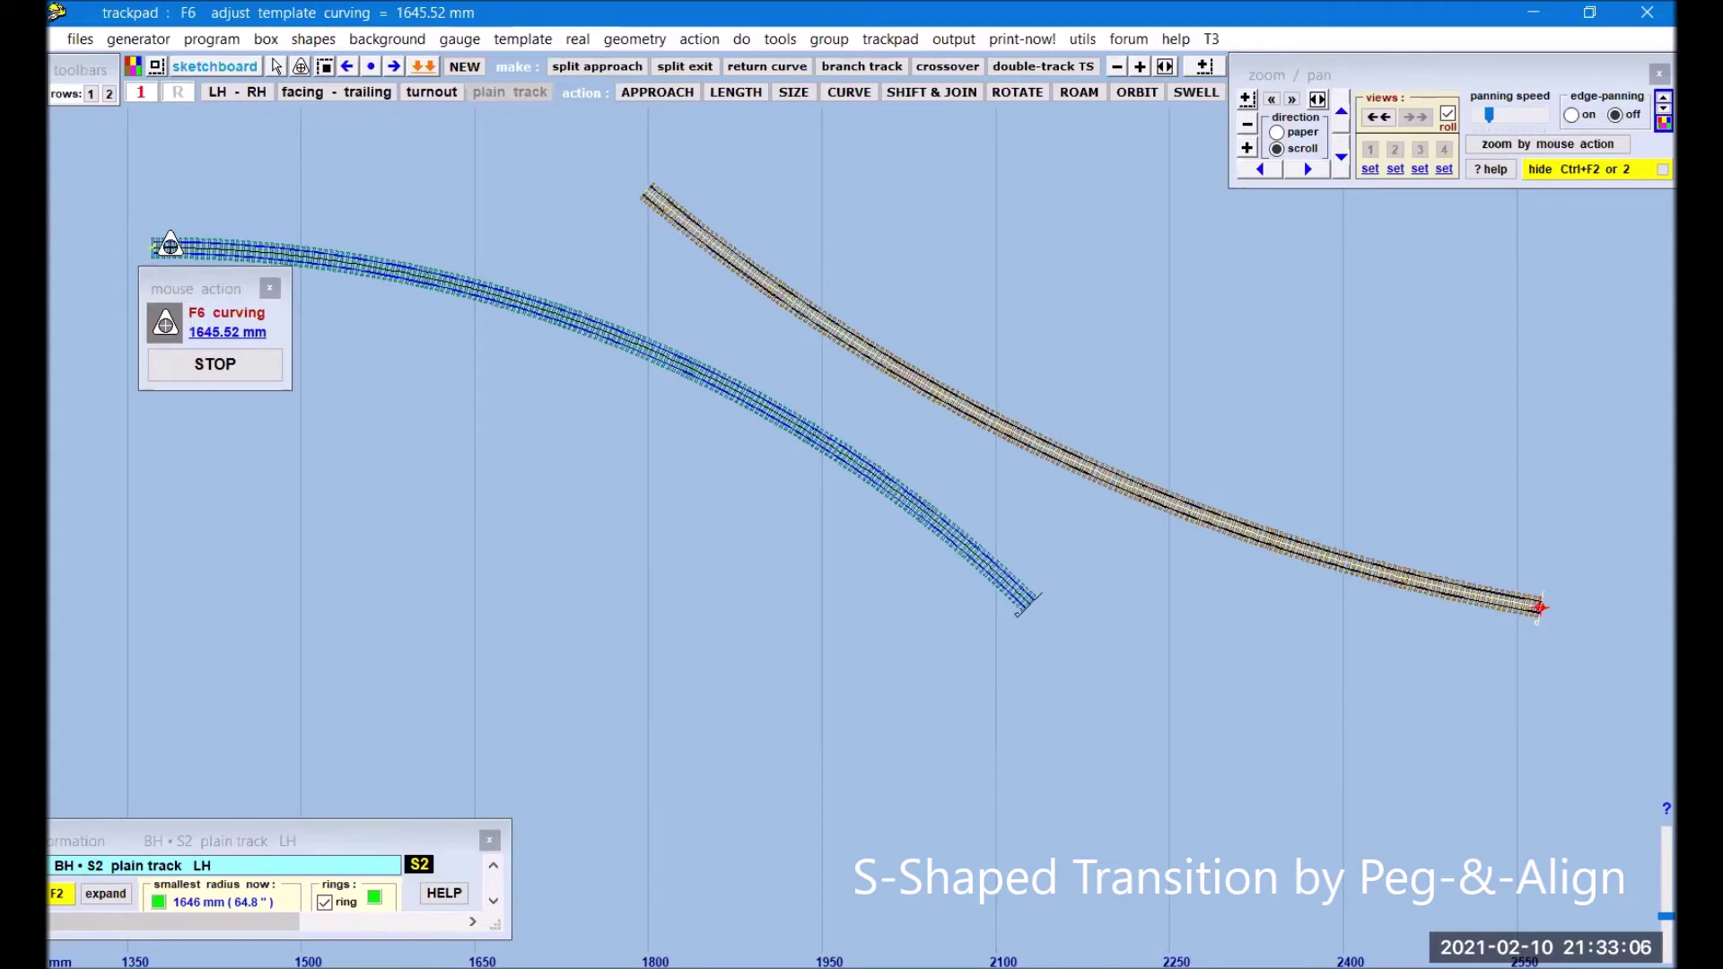
- Store the new curve as a background template and delete the first stored curve to the control
left_click(426, 68)
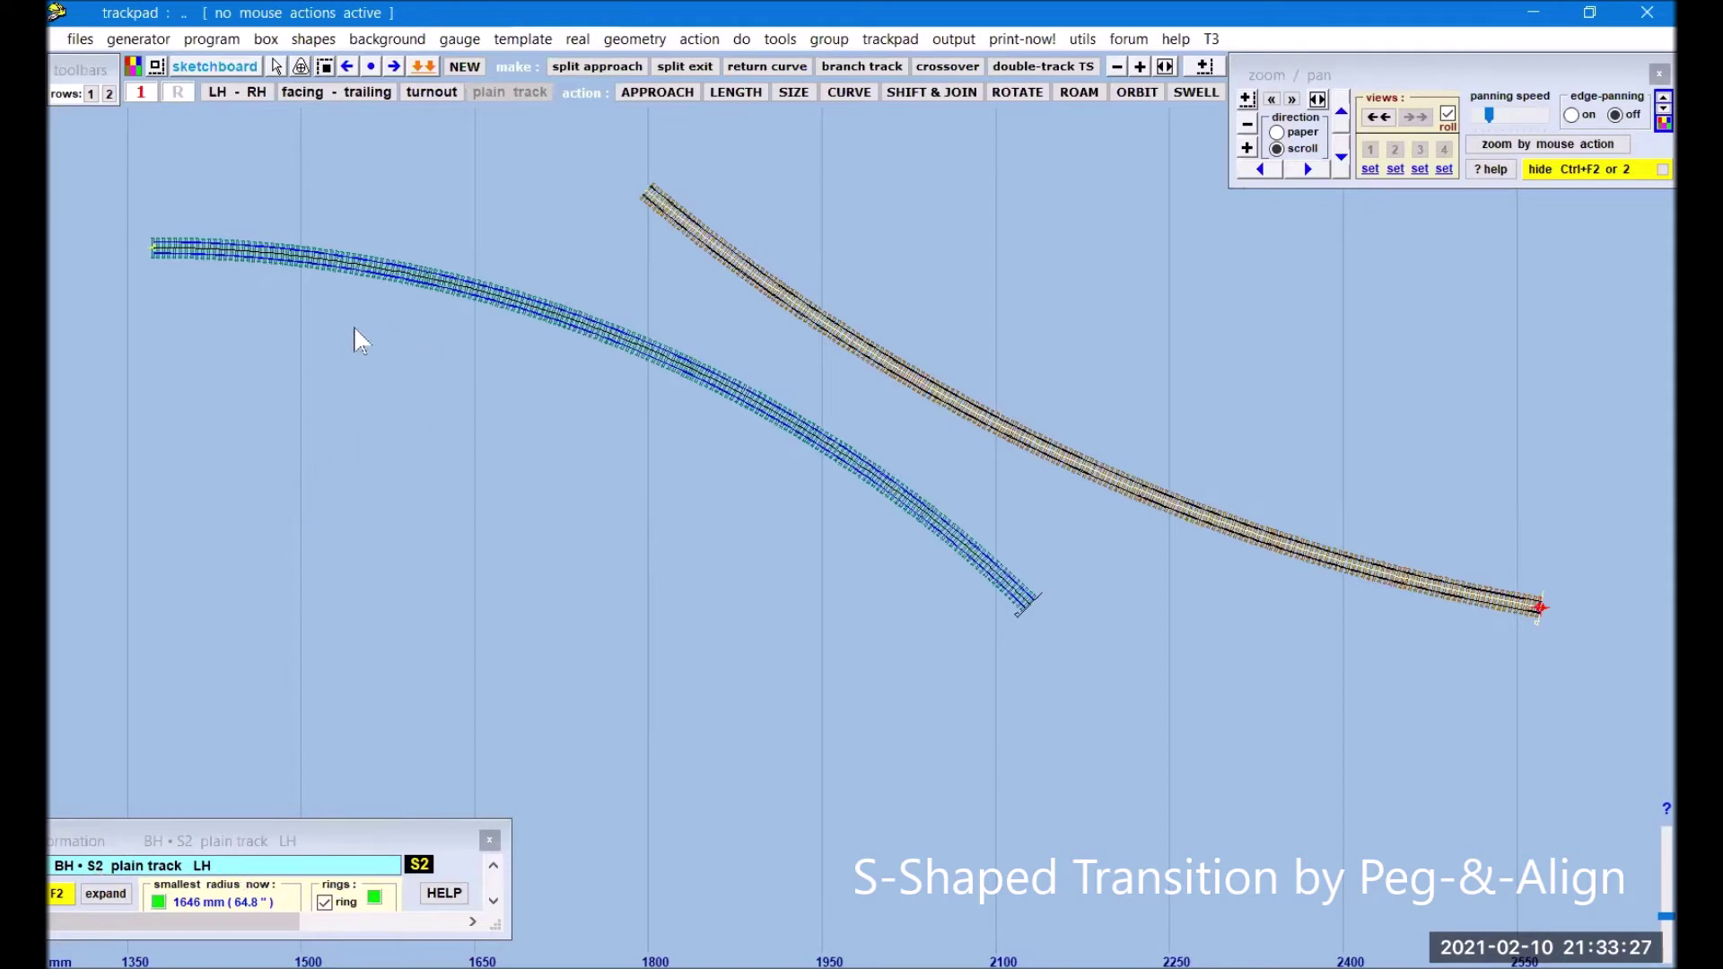
left_click(428, 289)
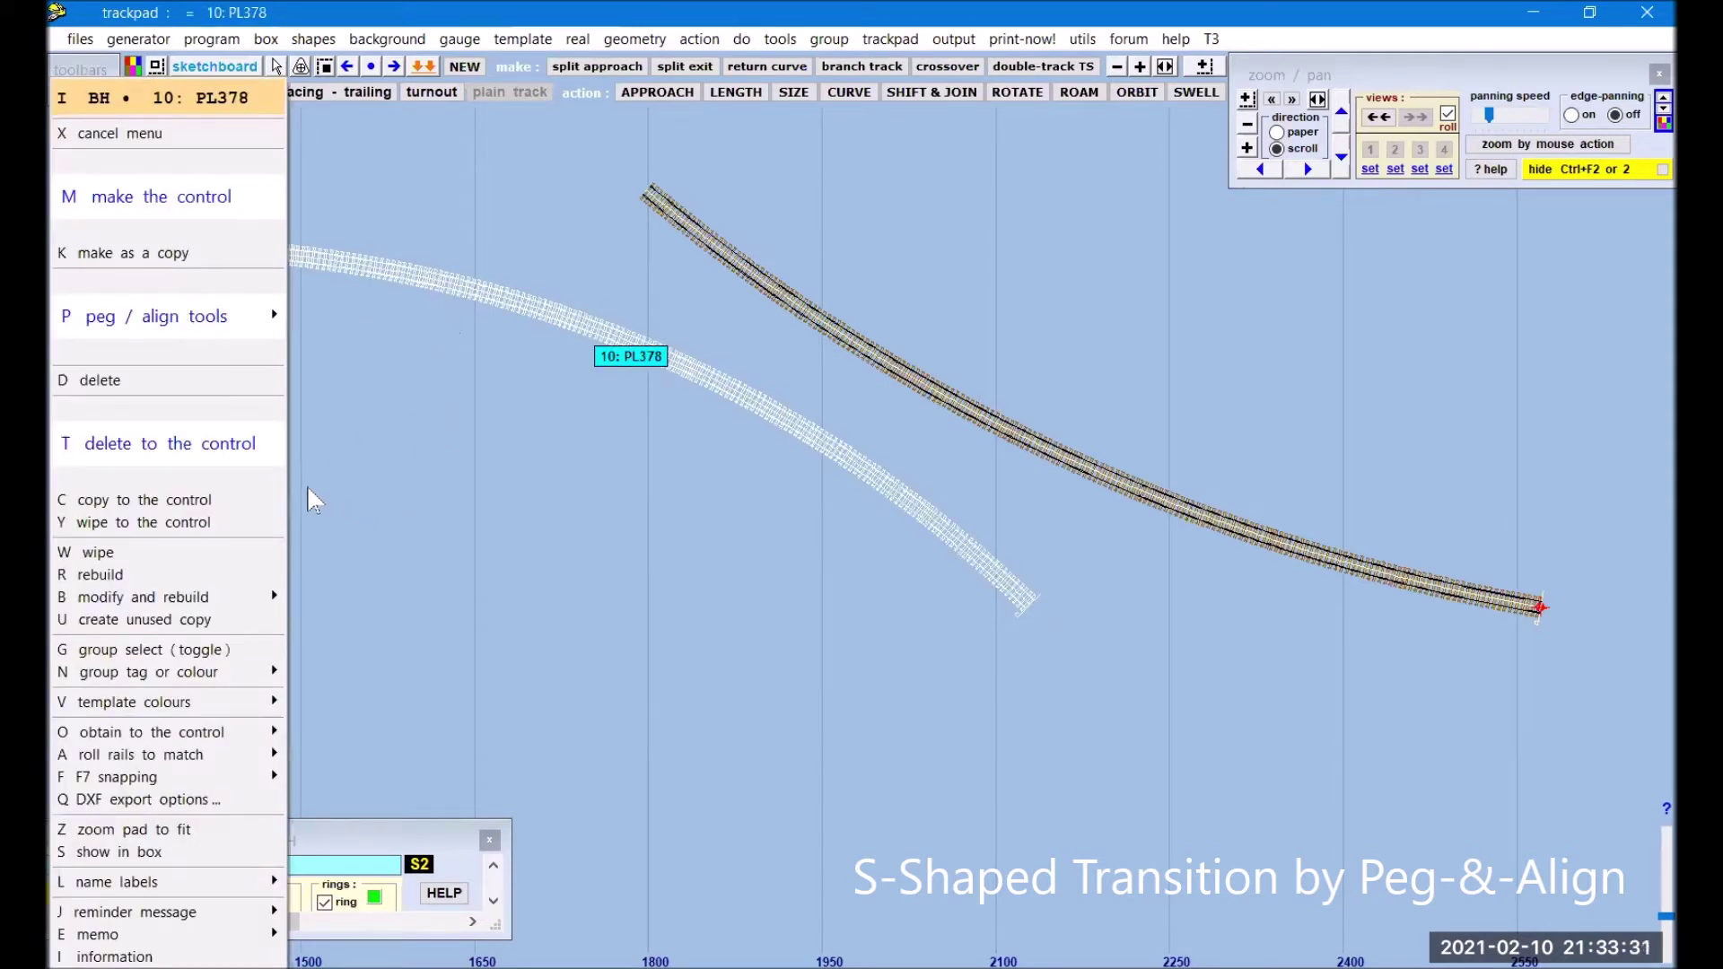
left_click(259, 449)
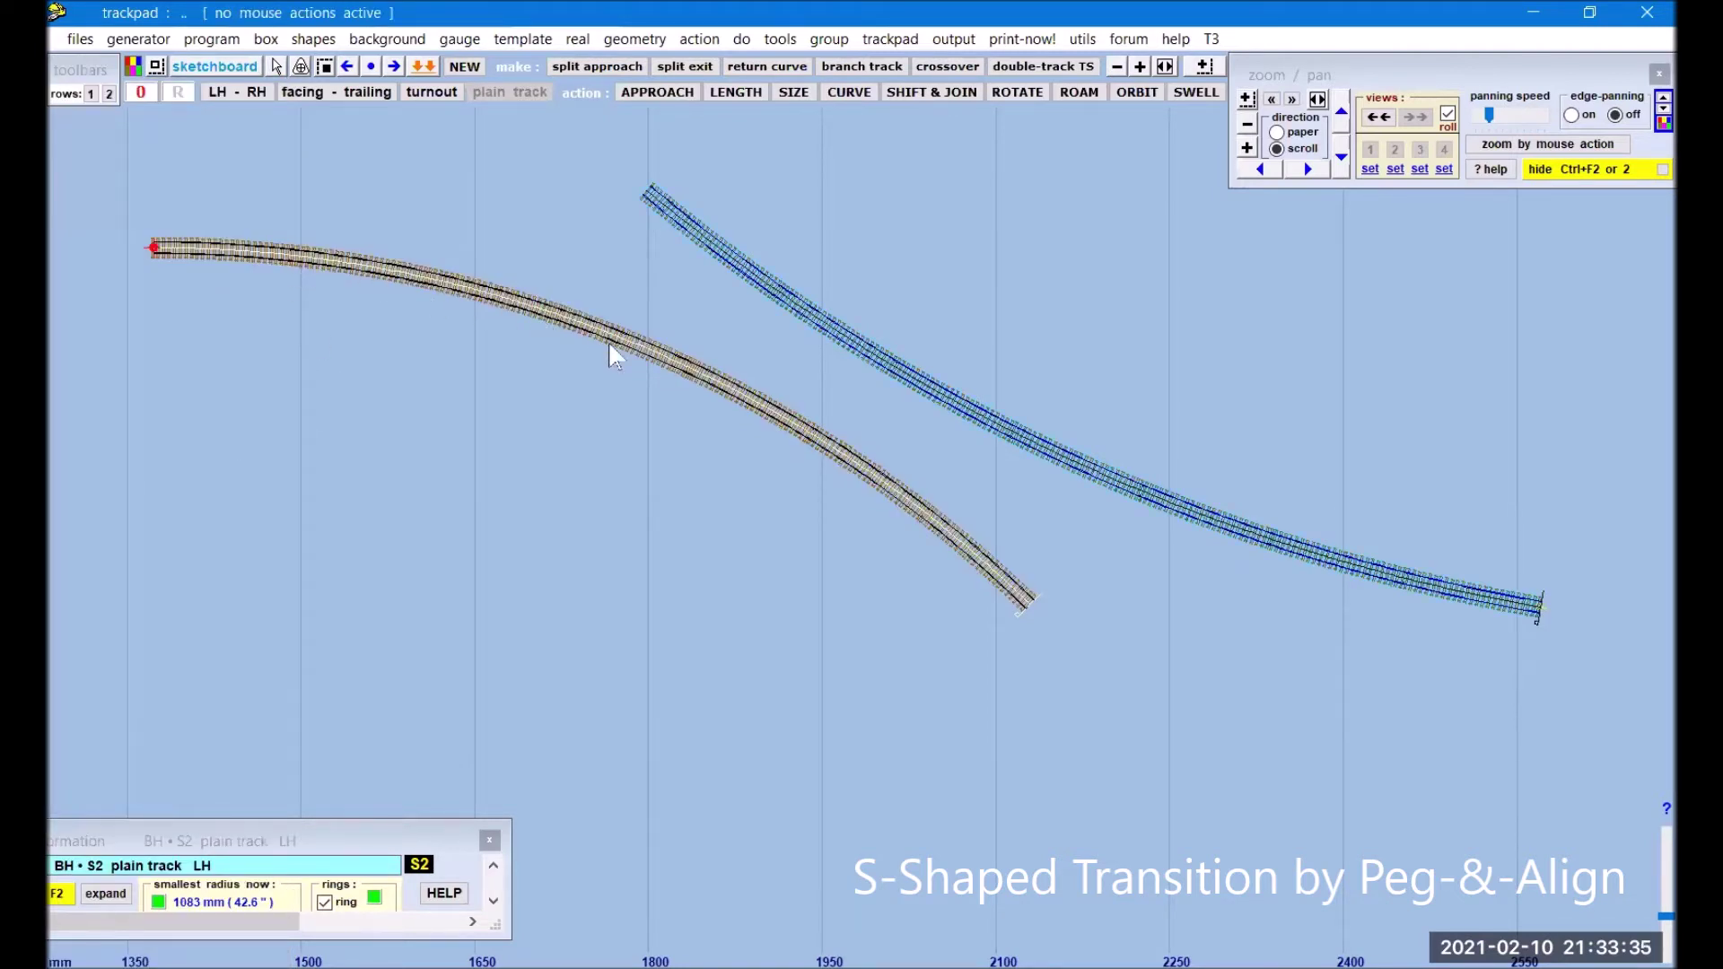
right_click(874, 584)
left_click(935, 661)
left_click(972, 422)
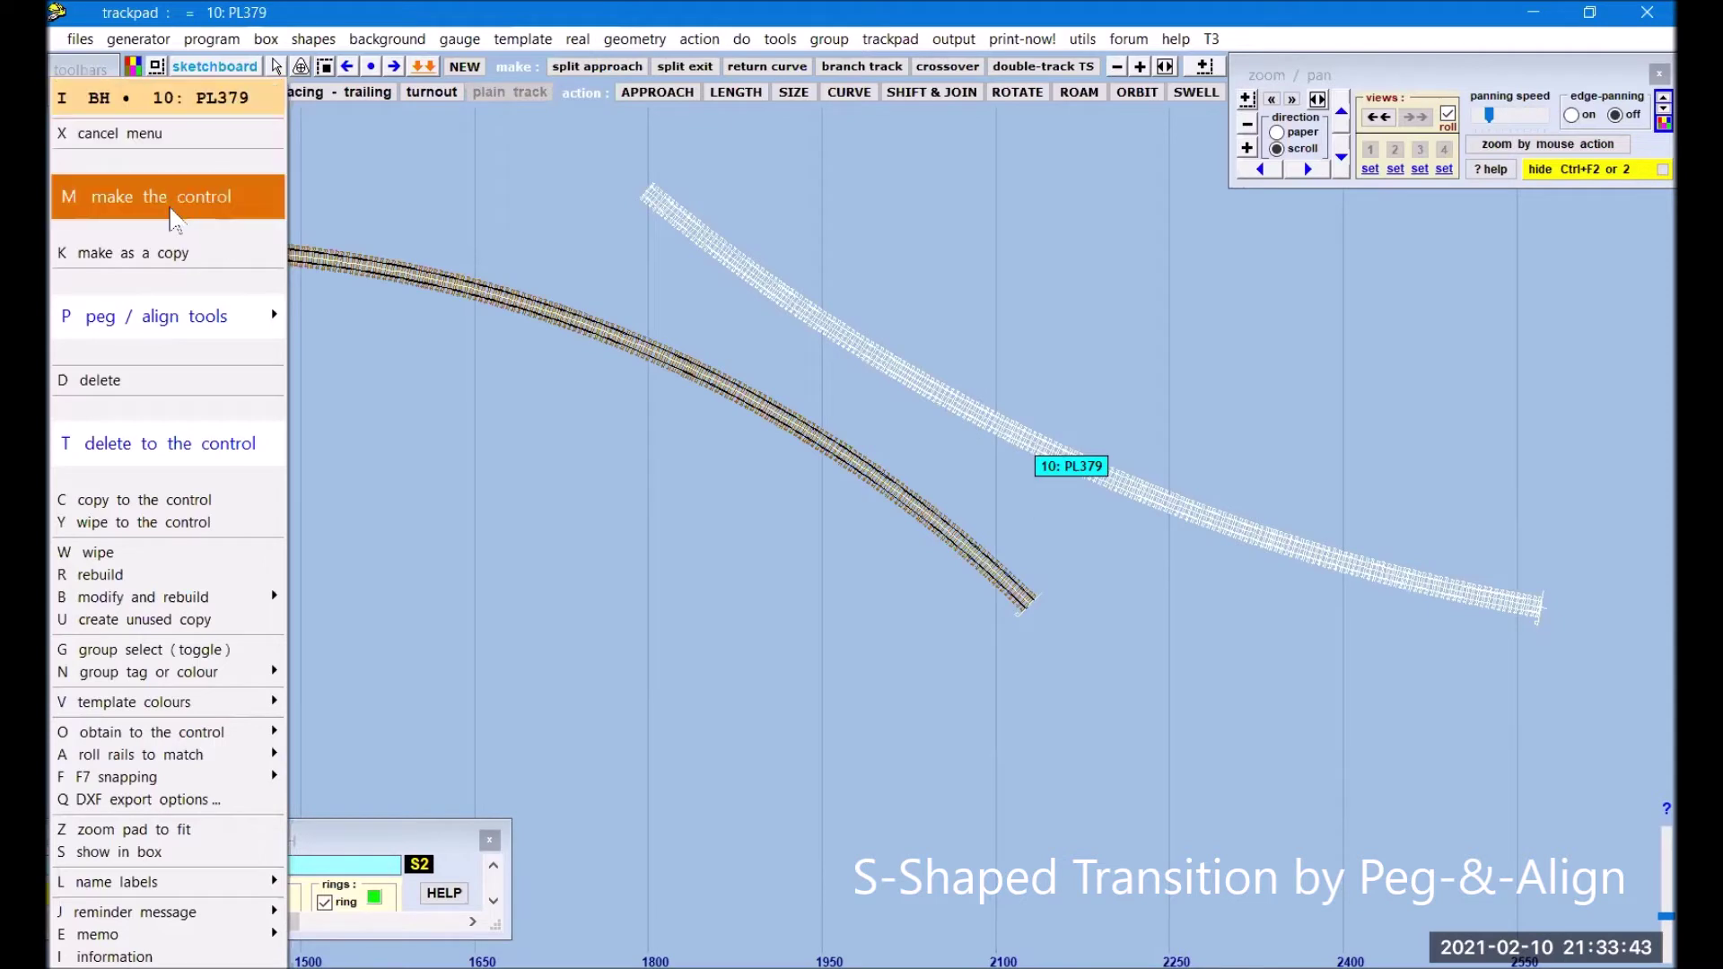
mouse_move(182, 321)
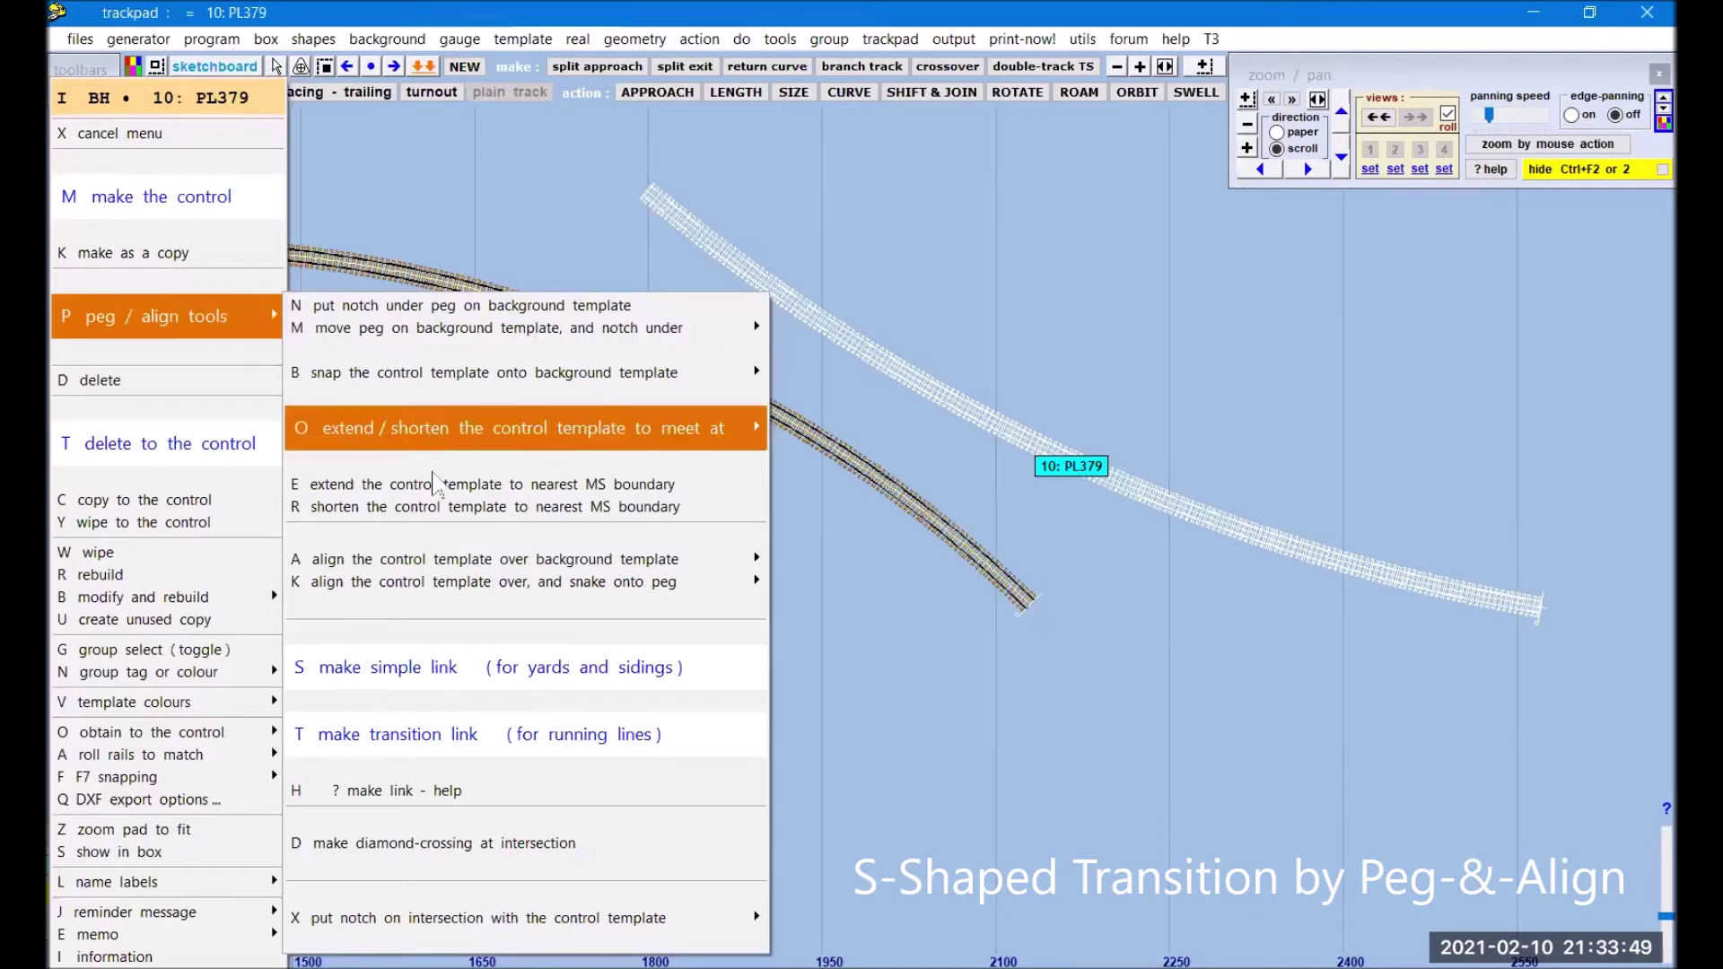
left_click(425, 734)
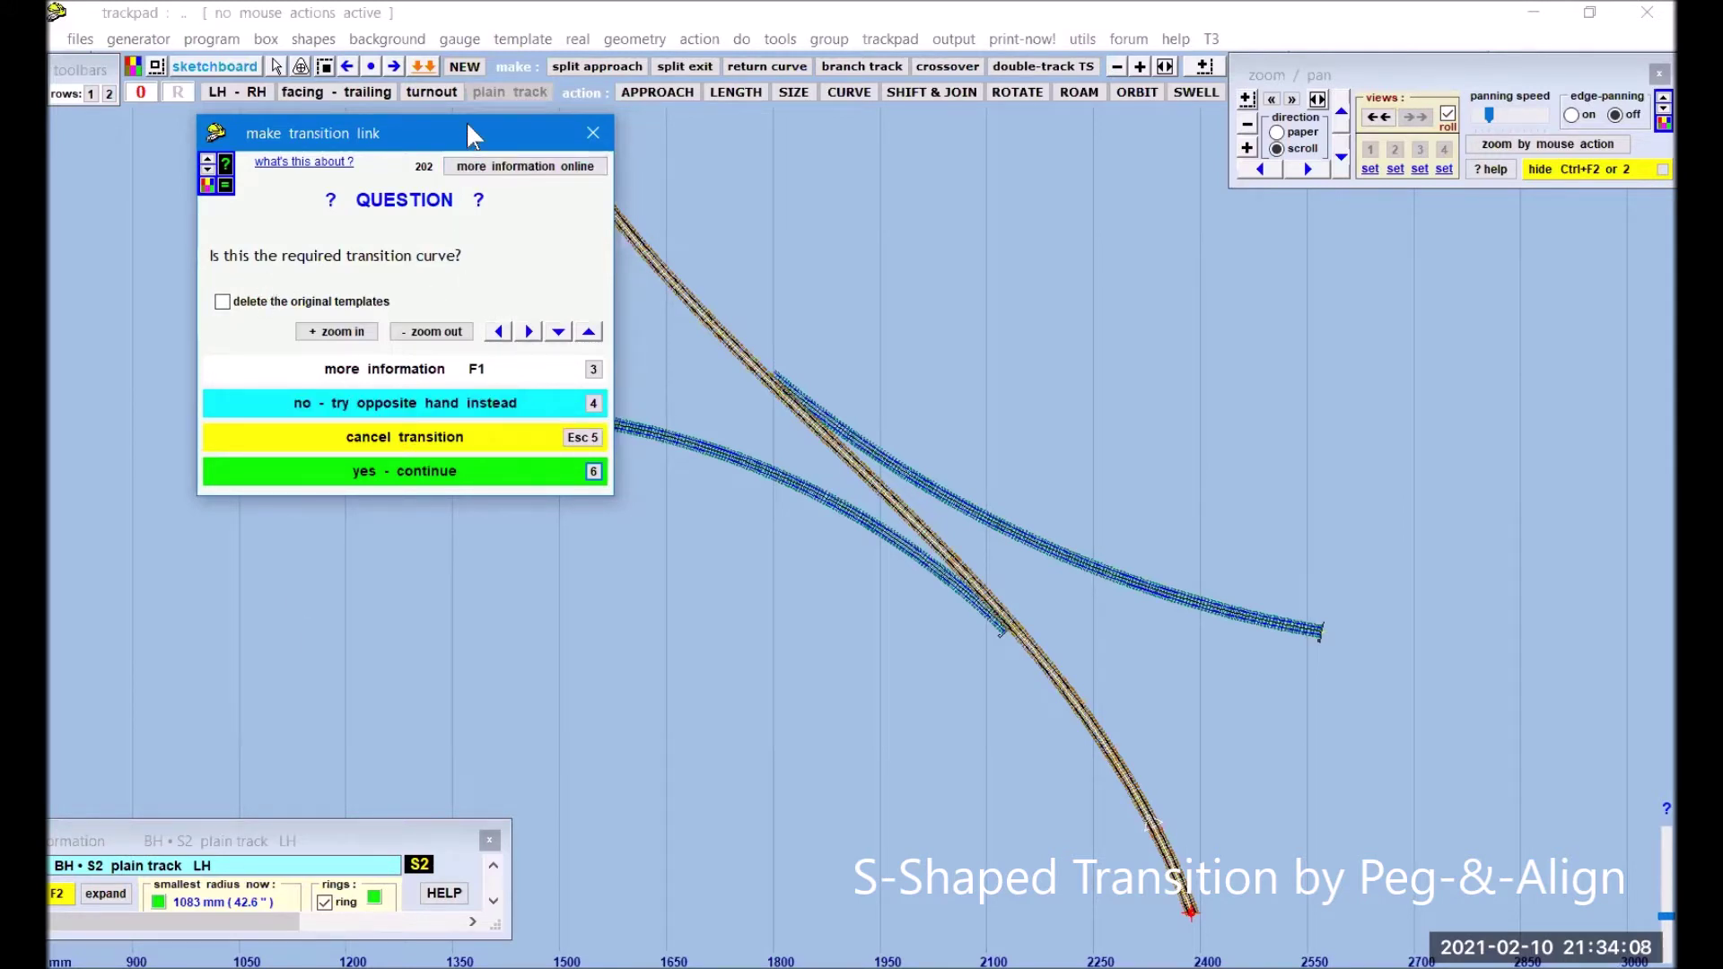
left_click_drag(467, 126, 434, 484)
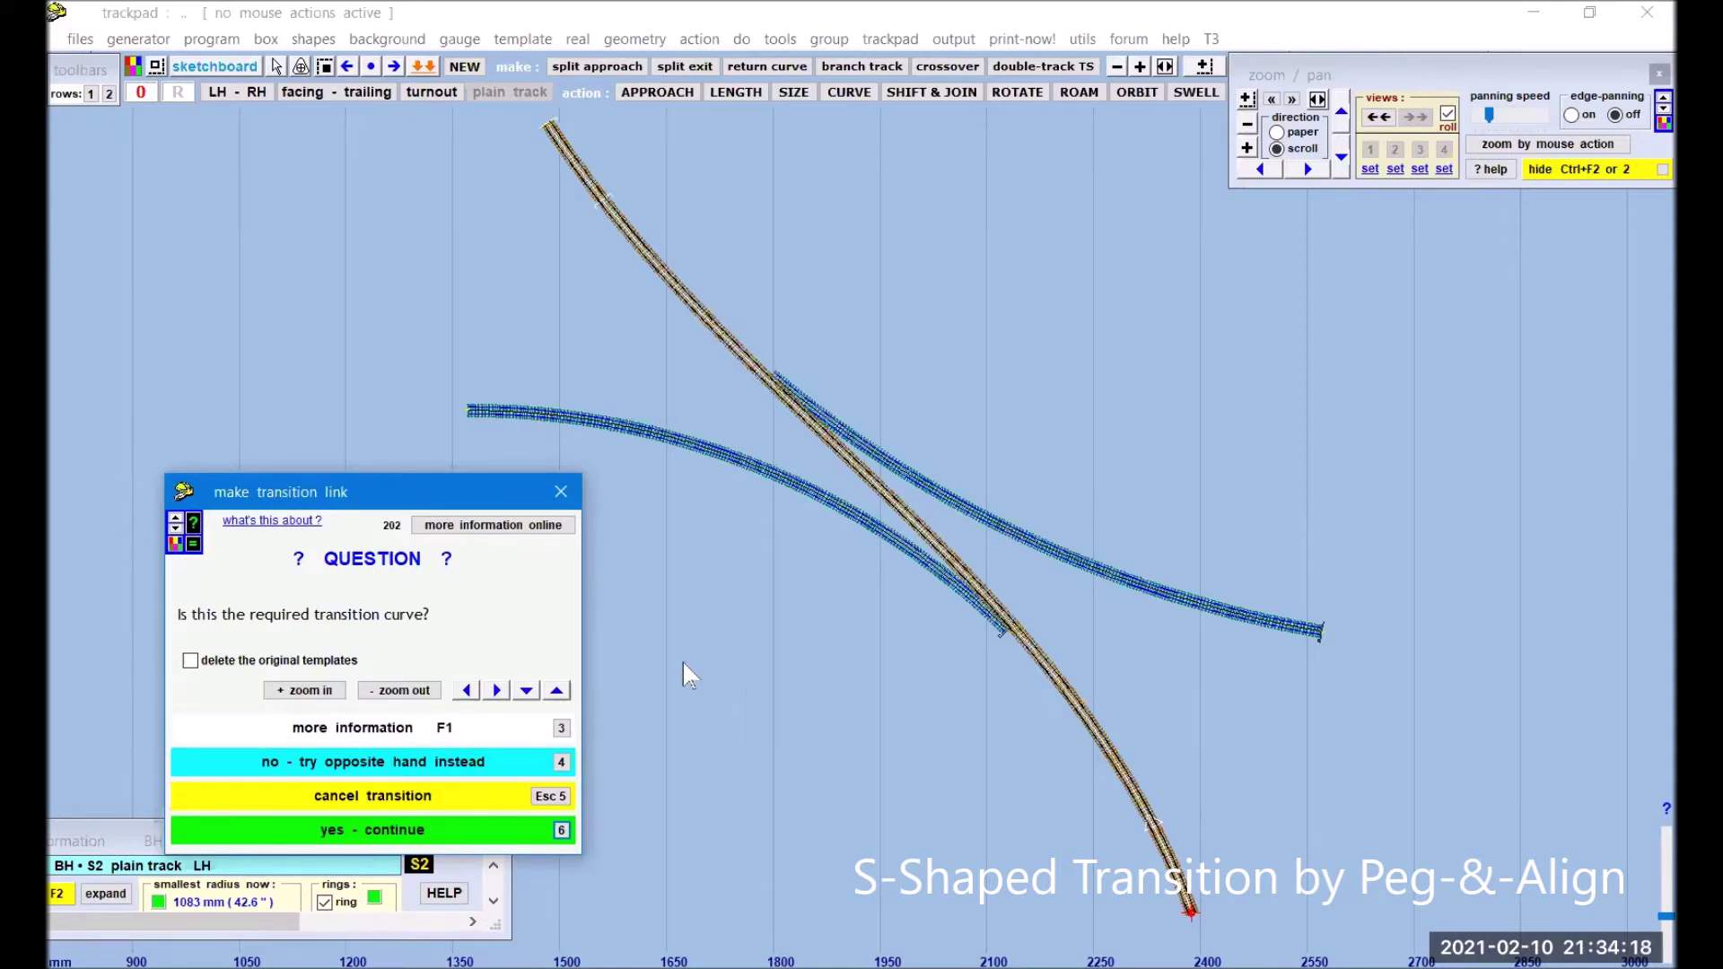
left_click(493, 773)
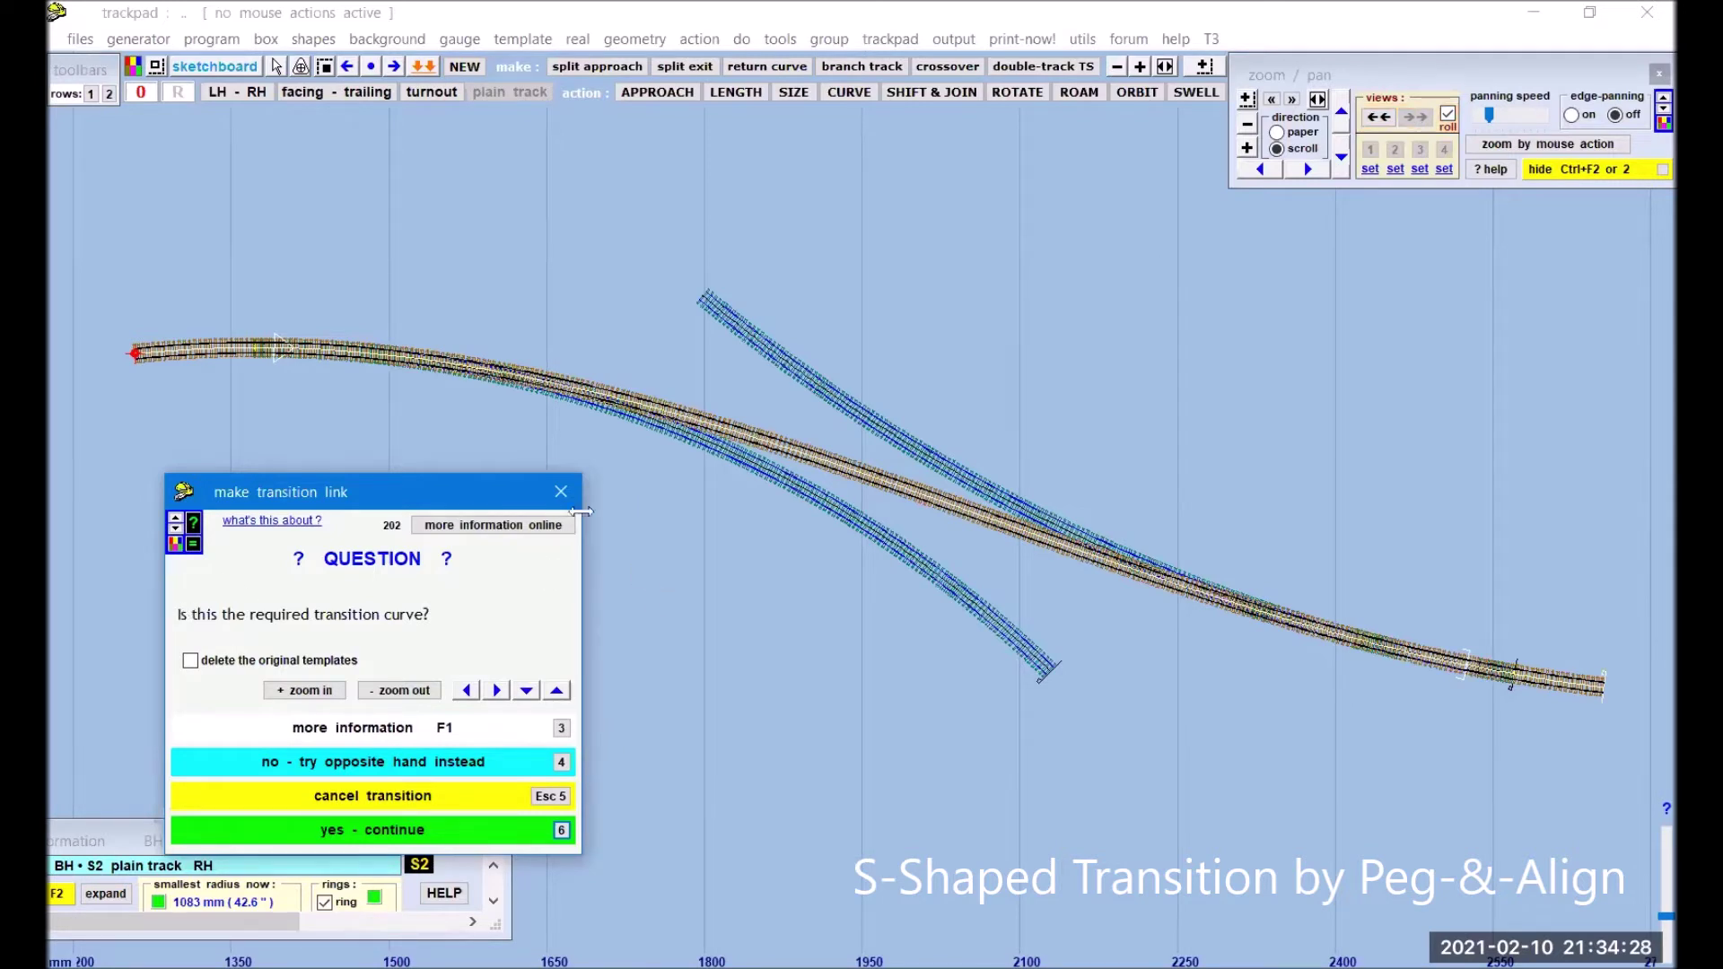
left_click(557, 497)
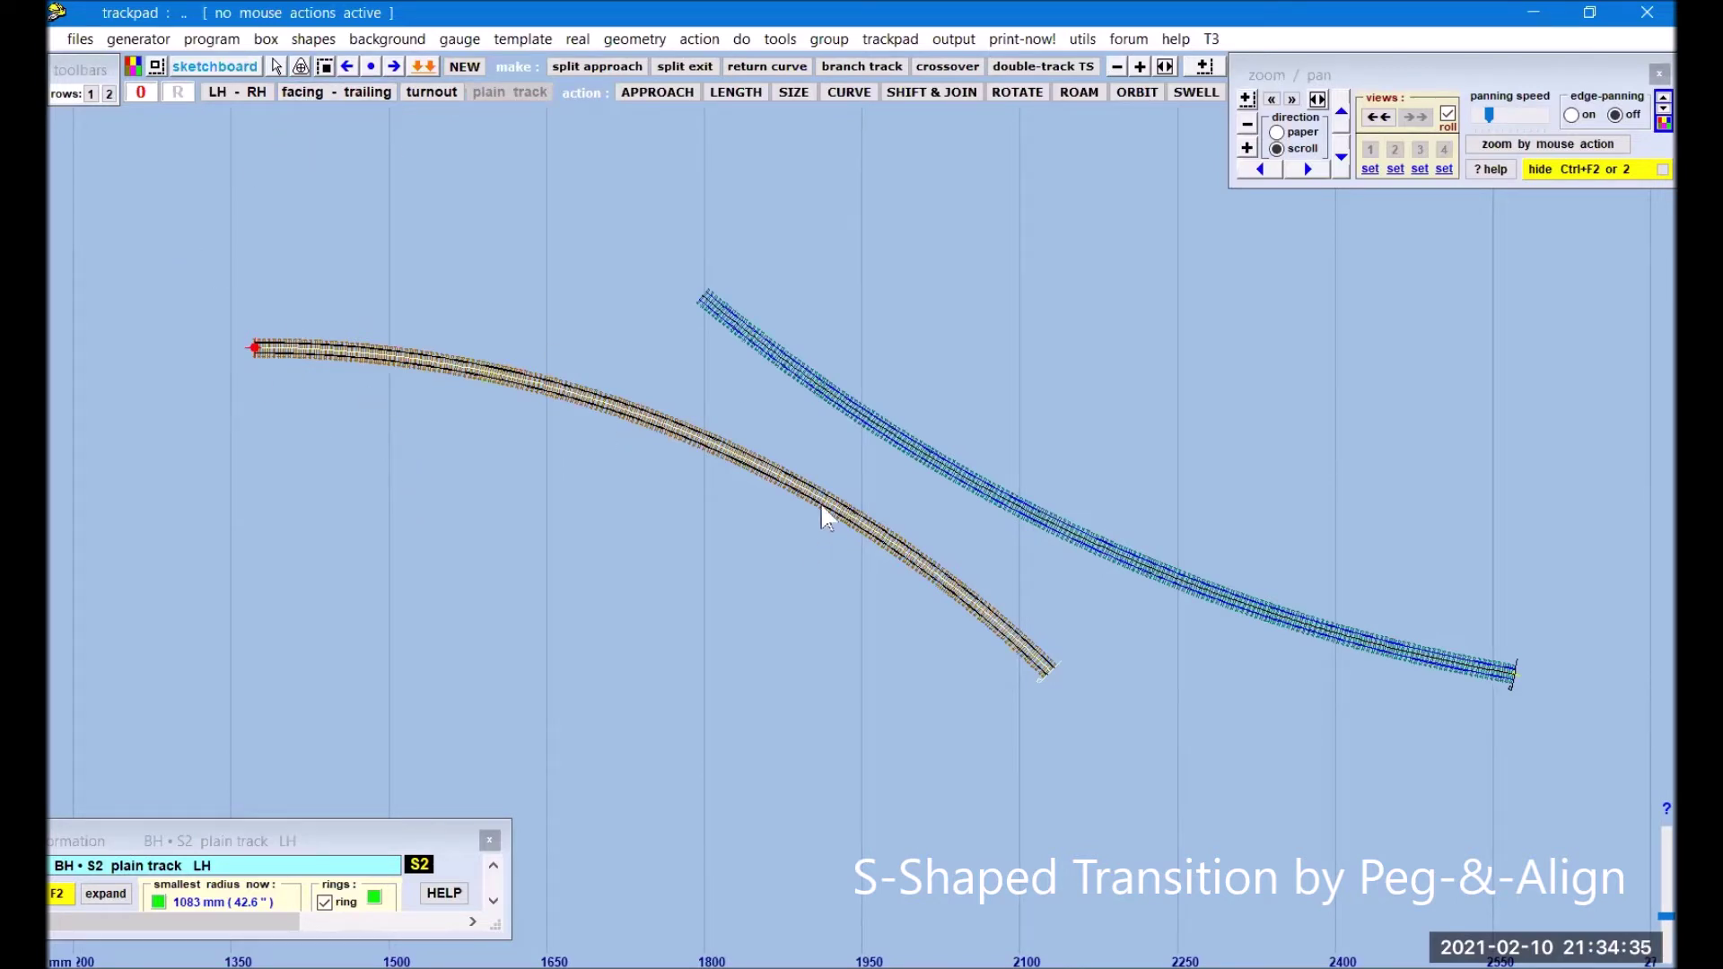
- Make a transition link from the control template to the upper background curve using the opposite hand, accept it, and store it in the background
left_click(913, 455)
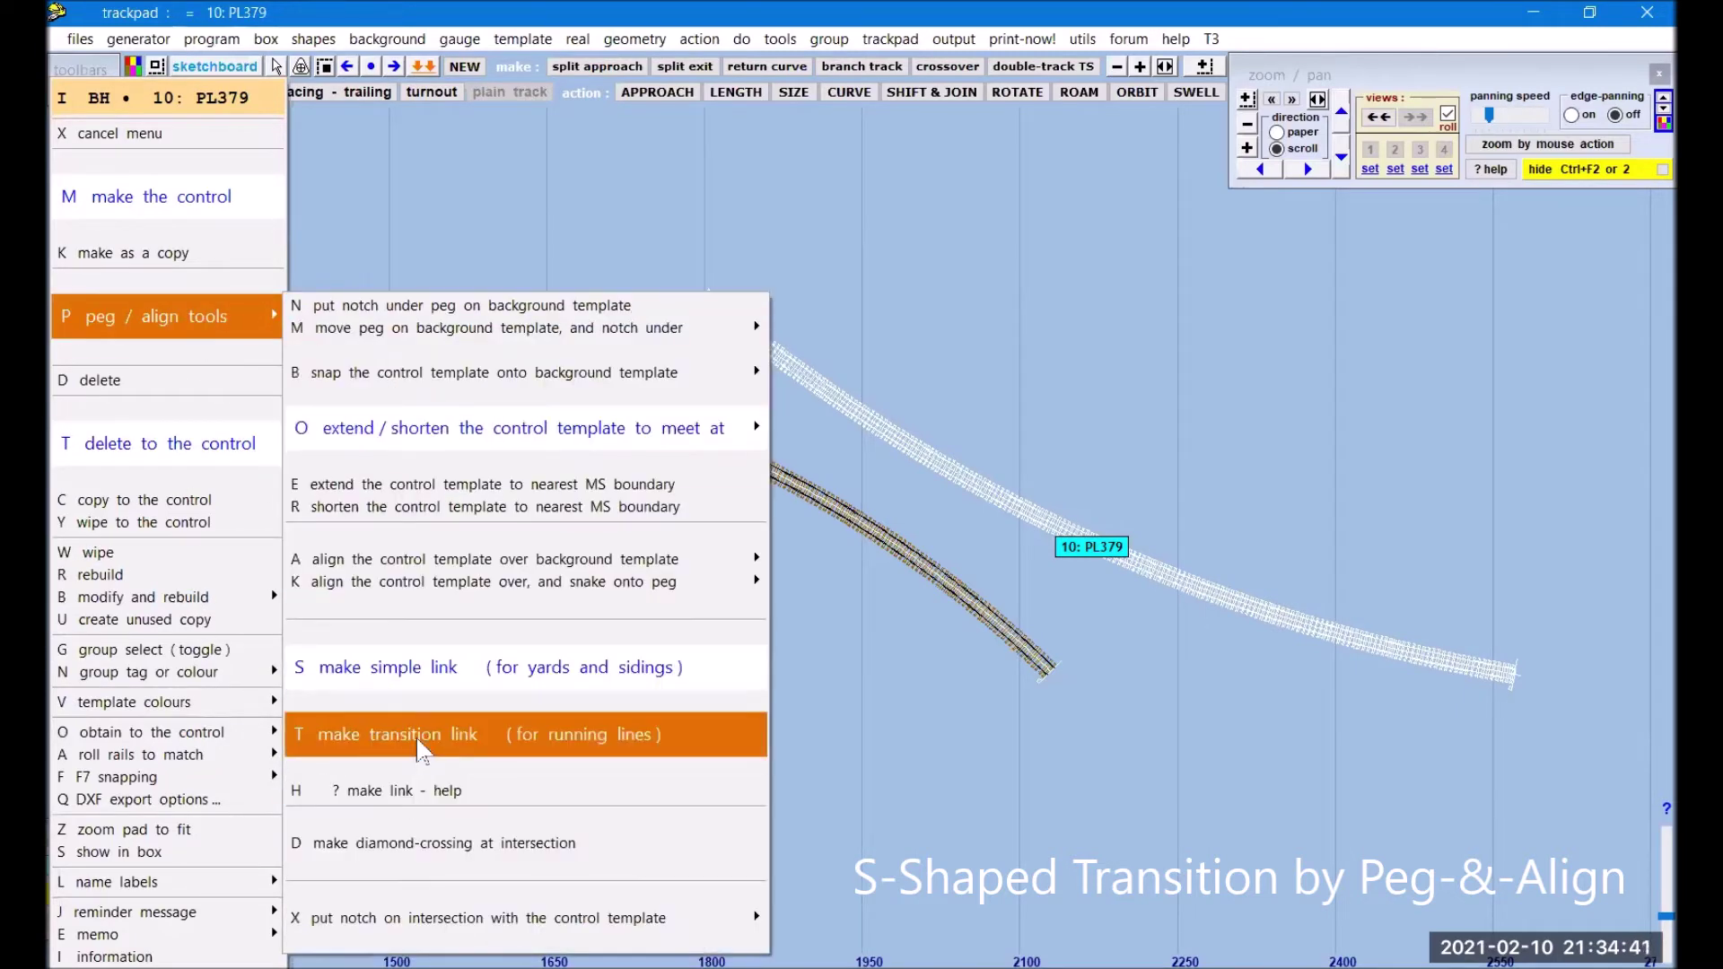
left_click(418, 741)
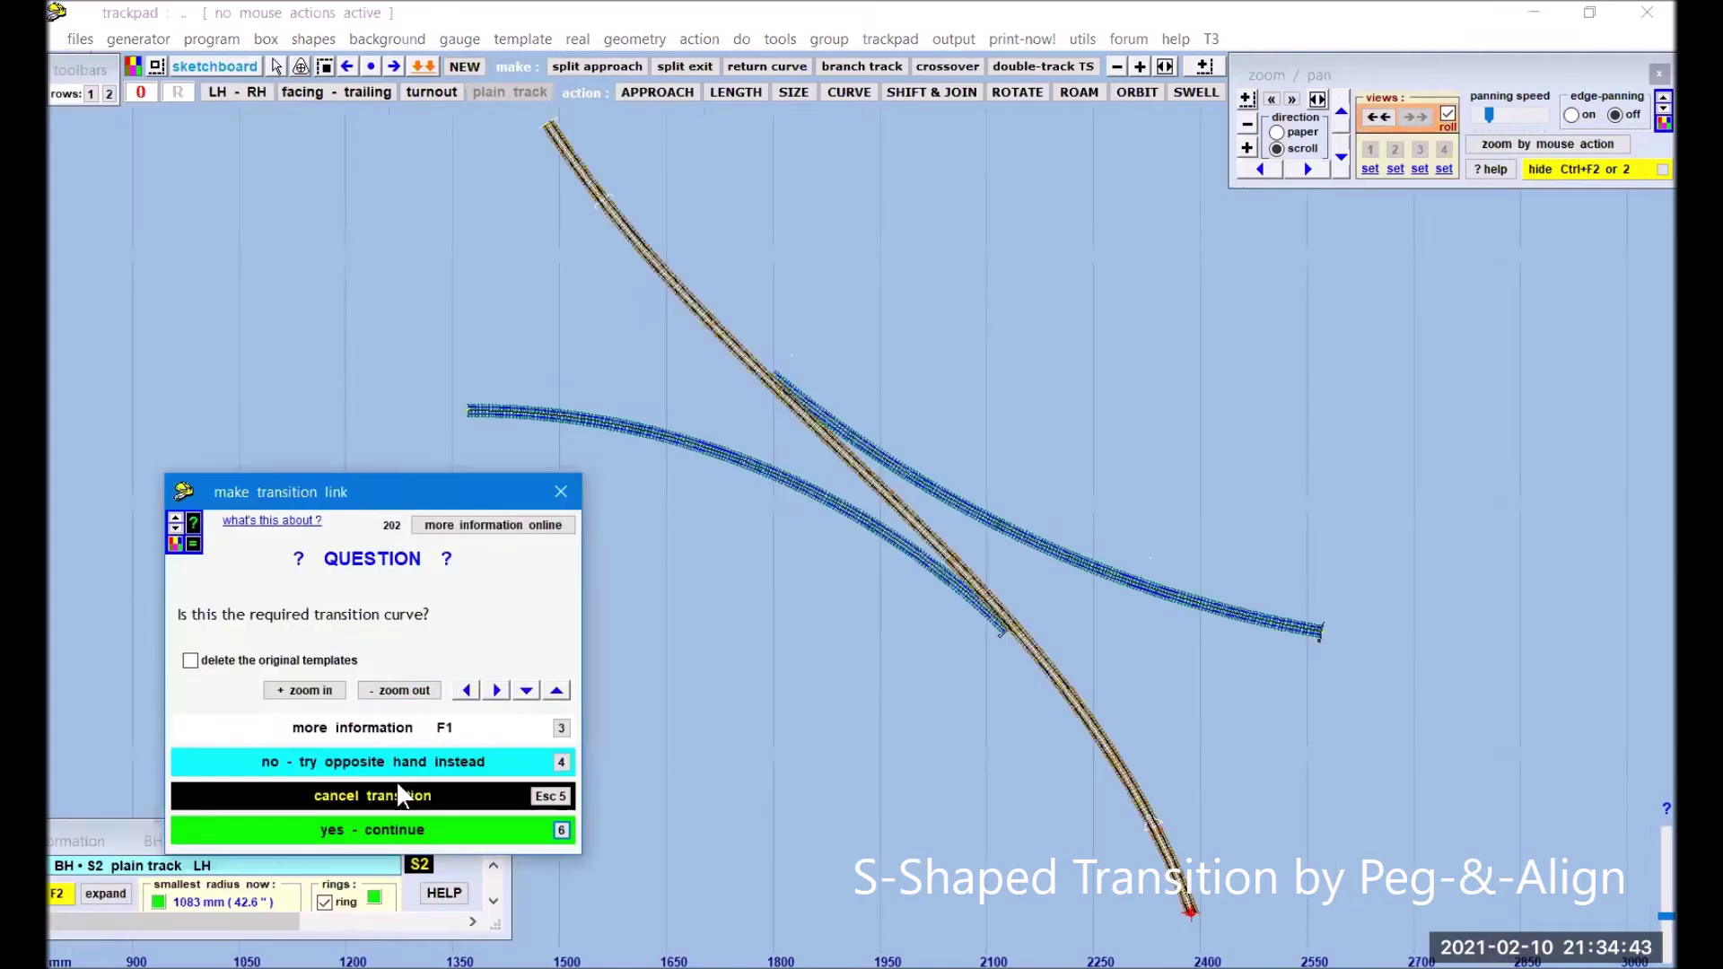
left_click(394, 759)
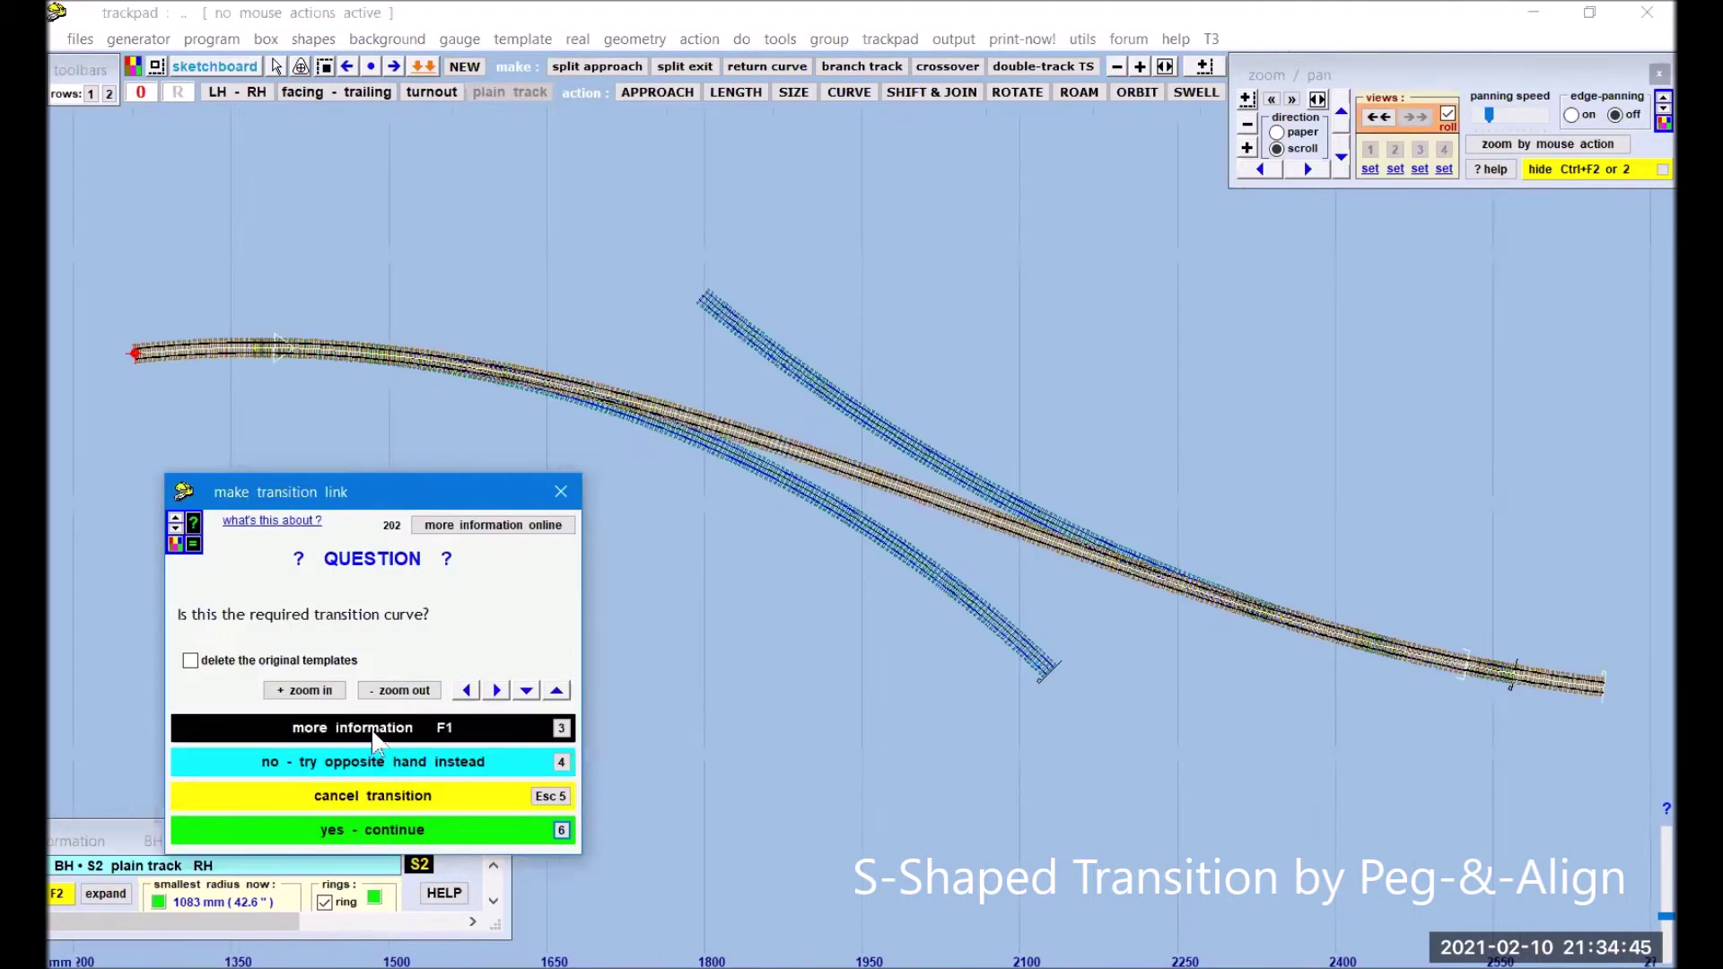
left_click(331, 833)
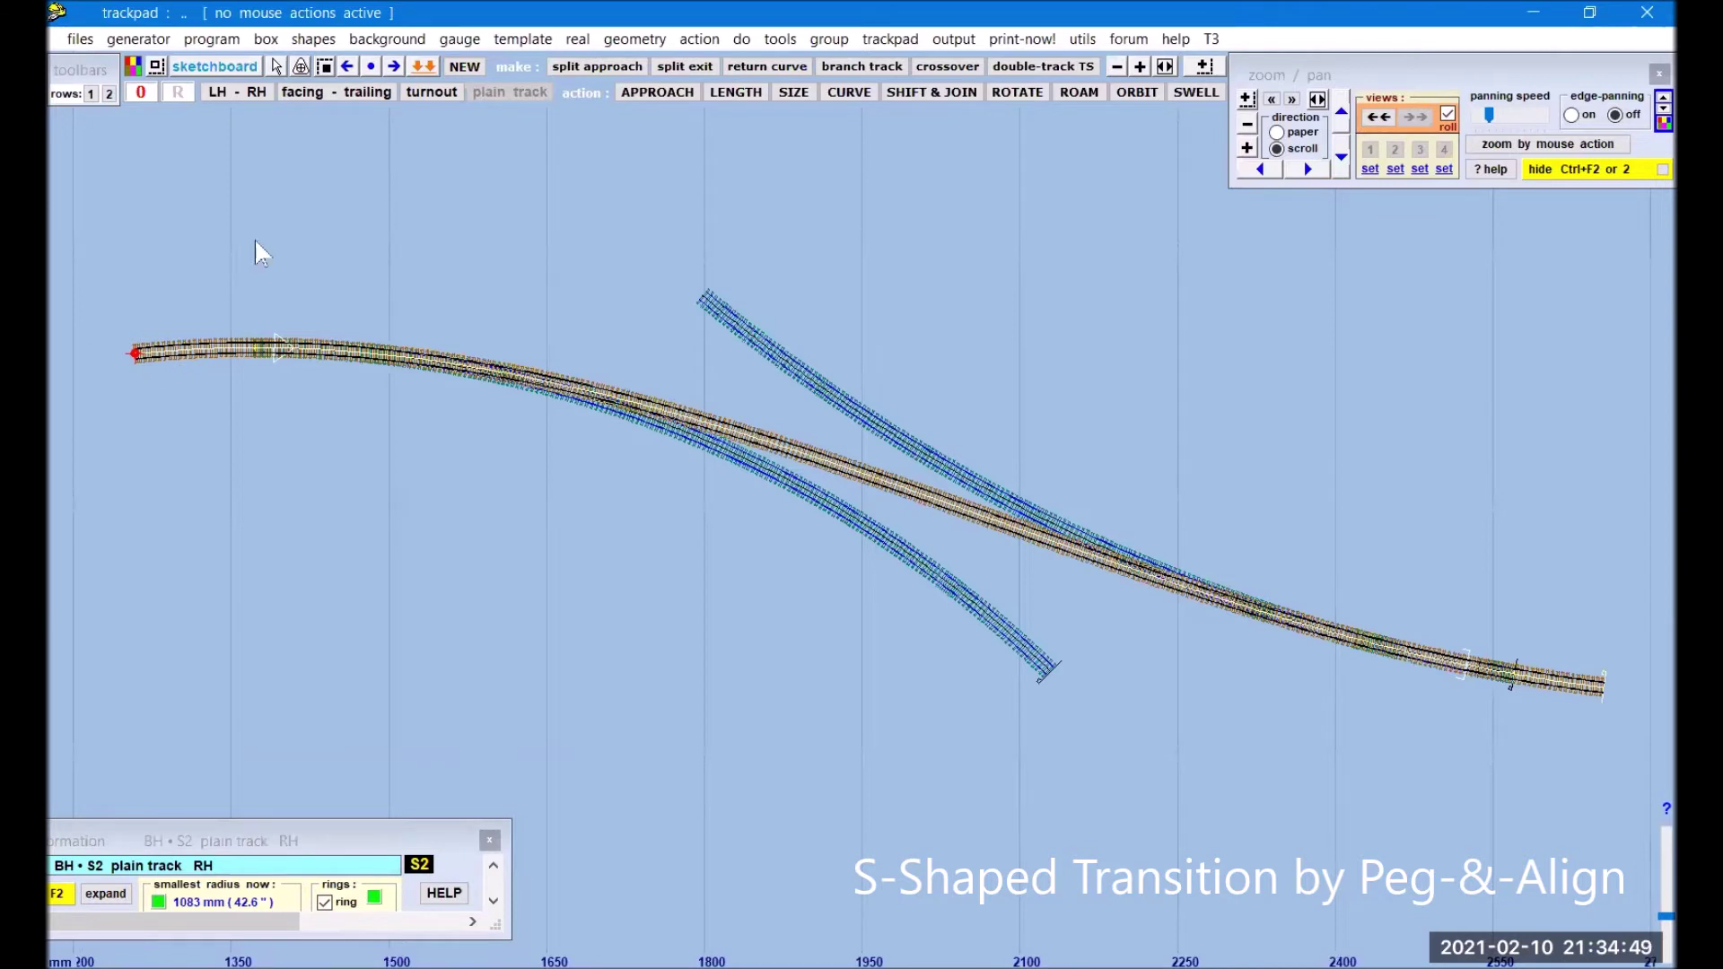
left_click(423, 66)
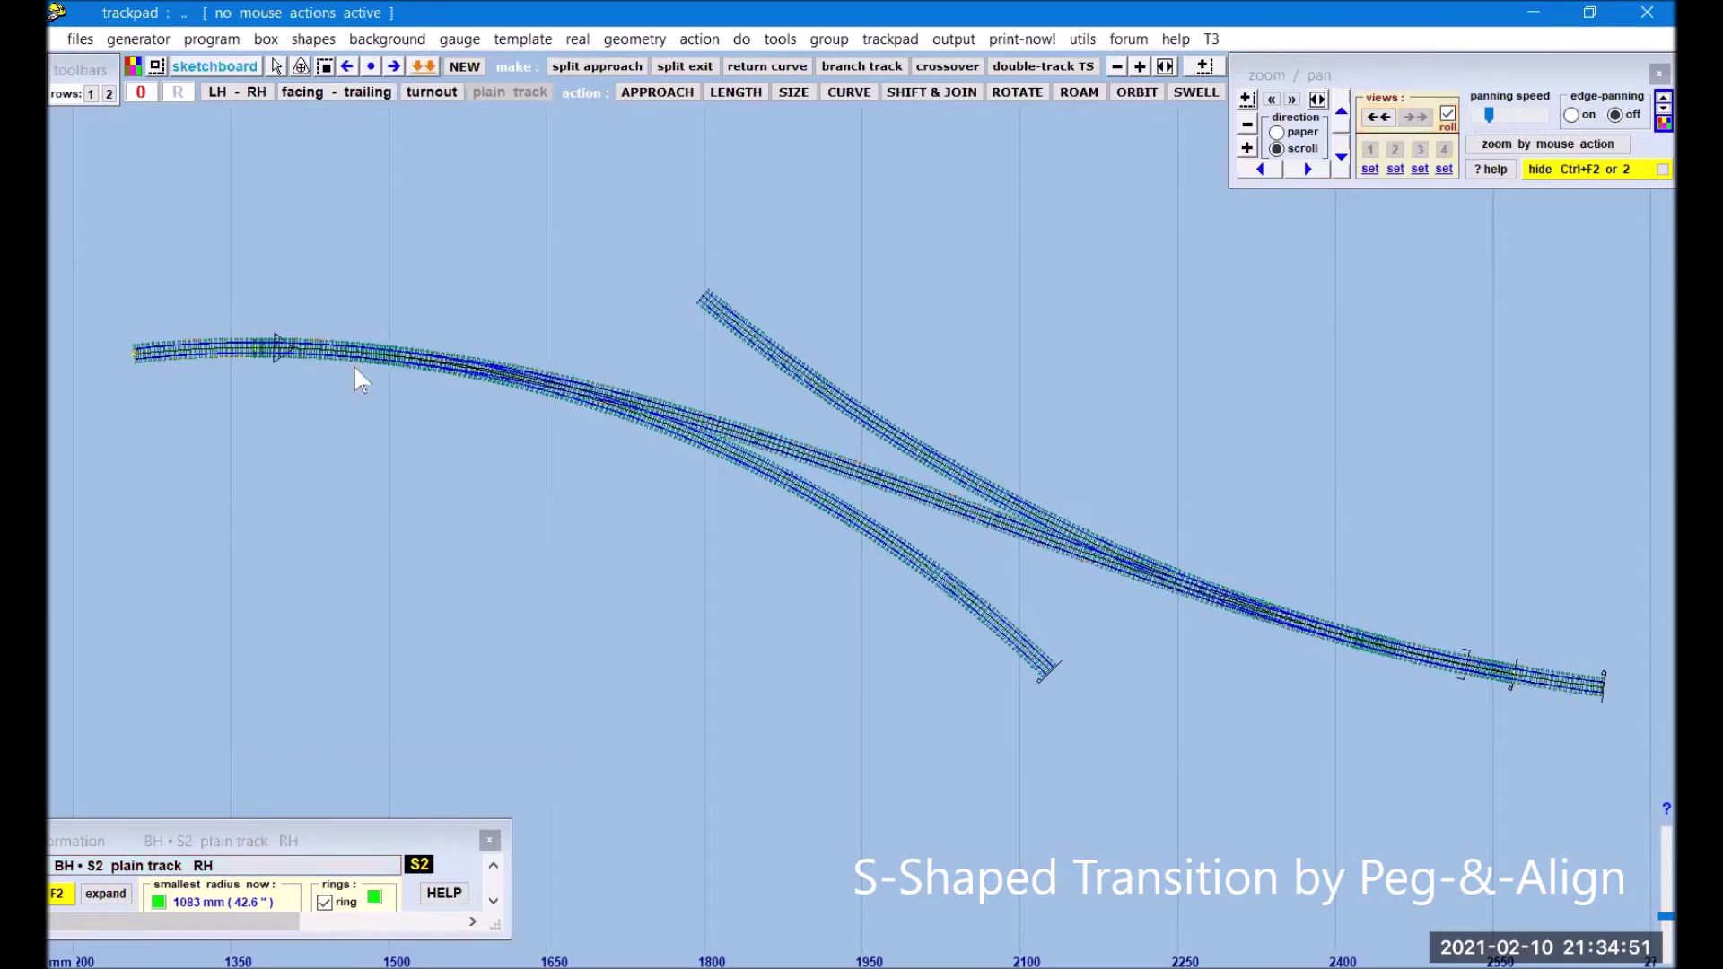
key("Home")
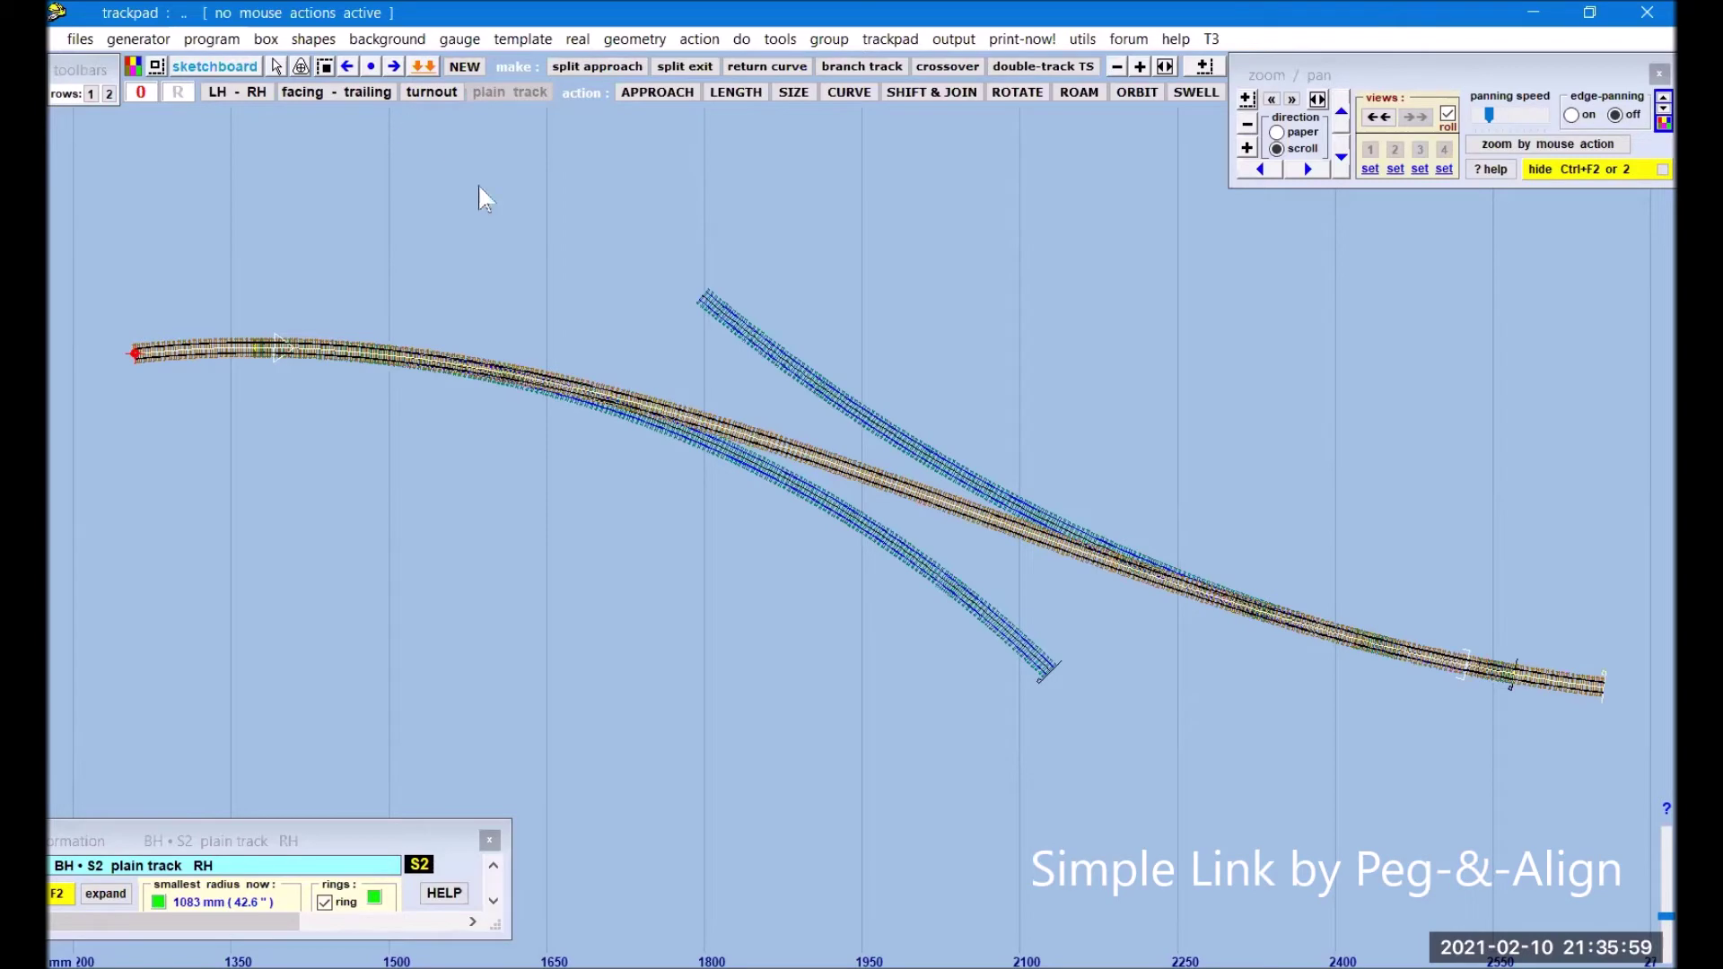
- Shift the control template clear of the background tracks to about X 1064, Y 704 mm
left_click(957, 93)
left_click_drag(1077, 233, 826, 605)
left_click(307, 365)
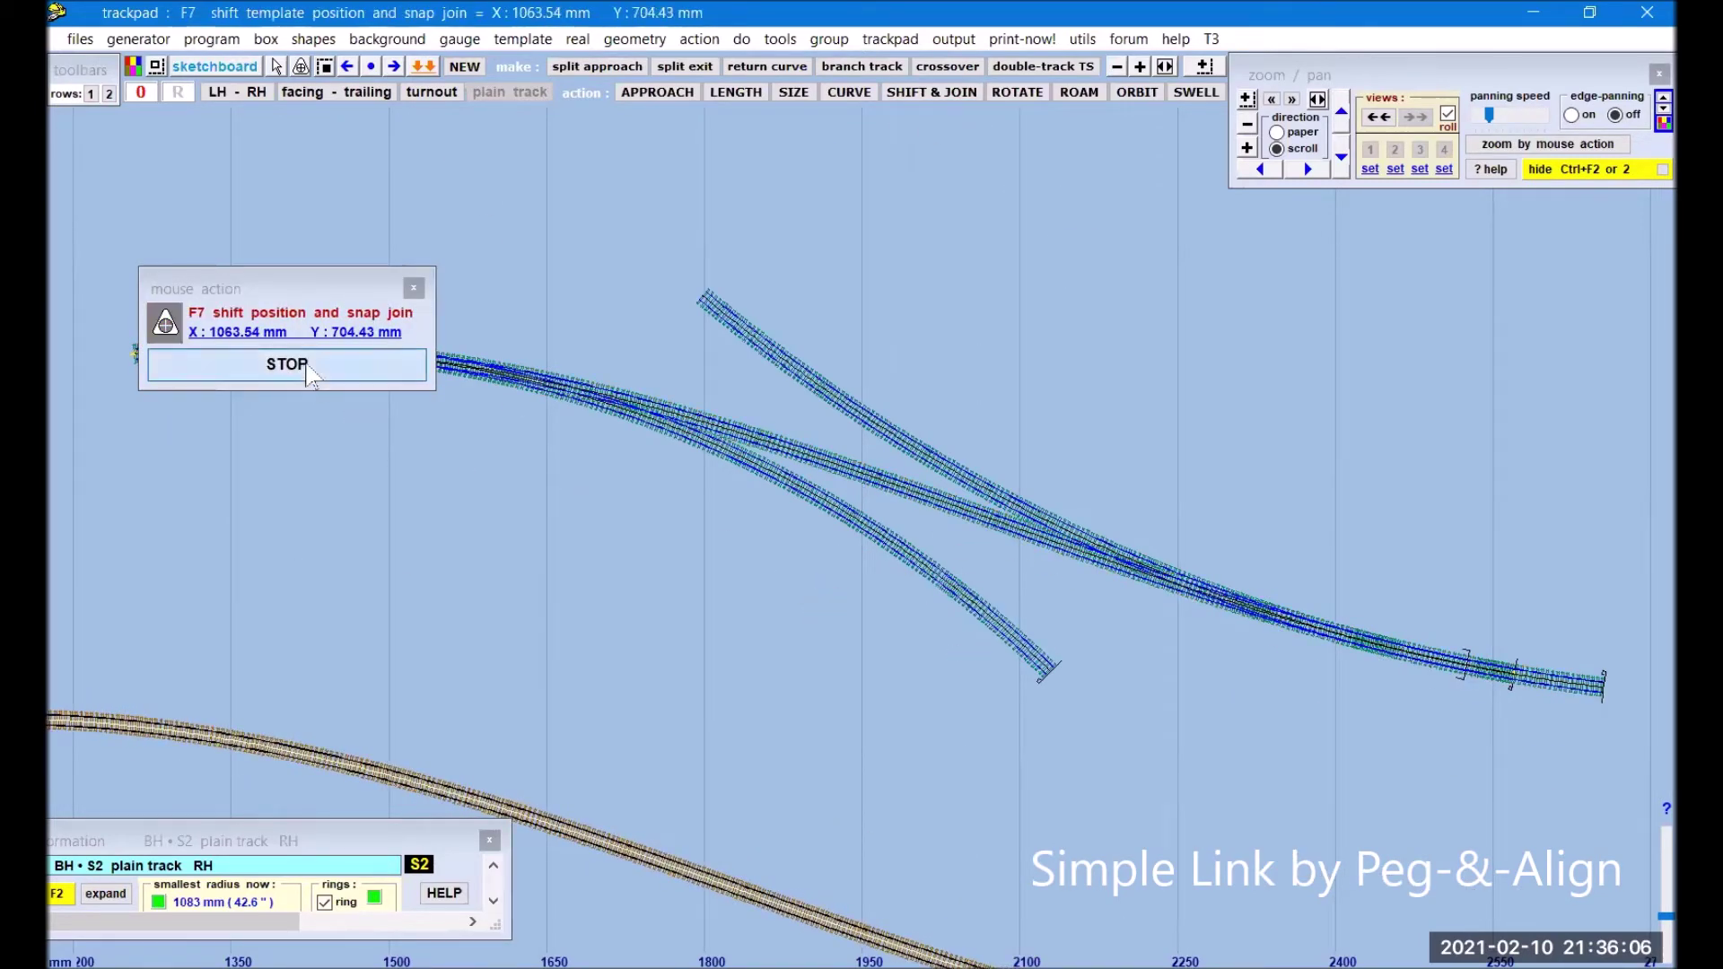
- Delete the stored transition link from the background and delete the lower background curve to the control
left_click(892, 472)
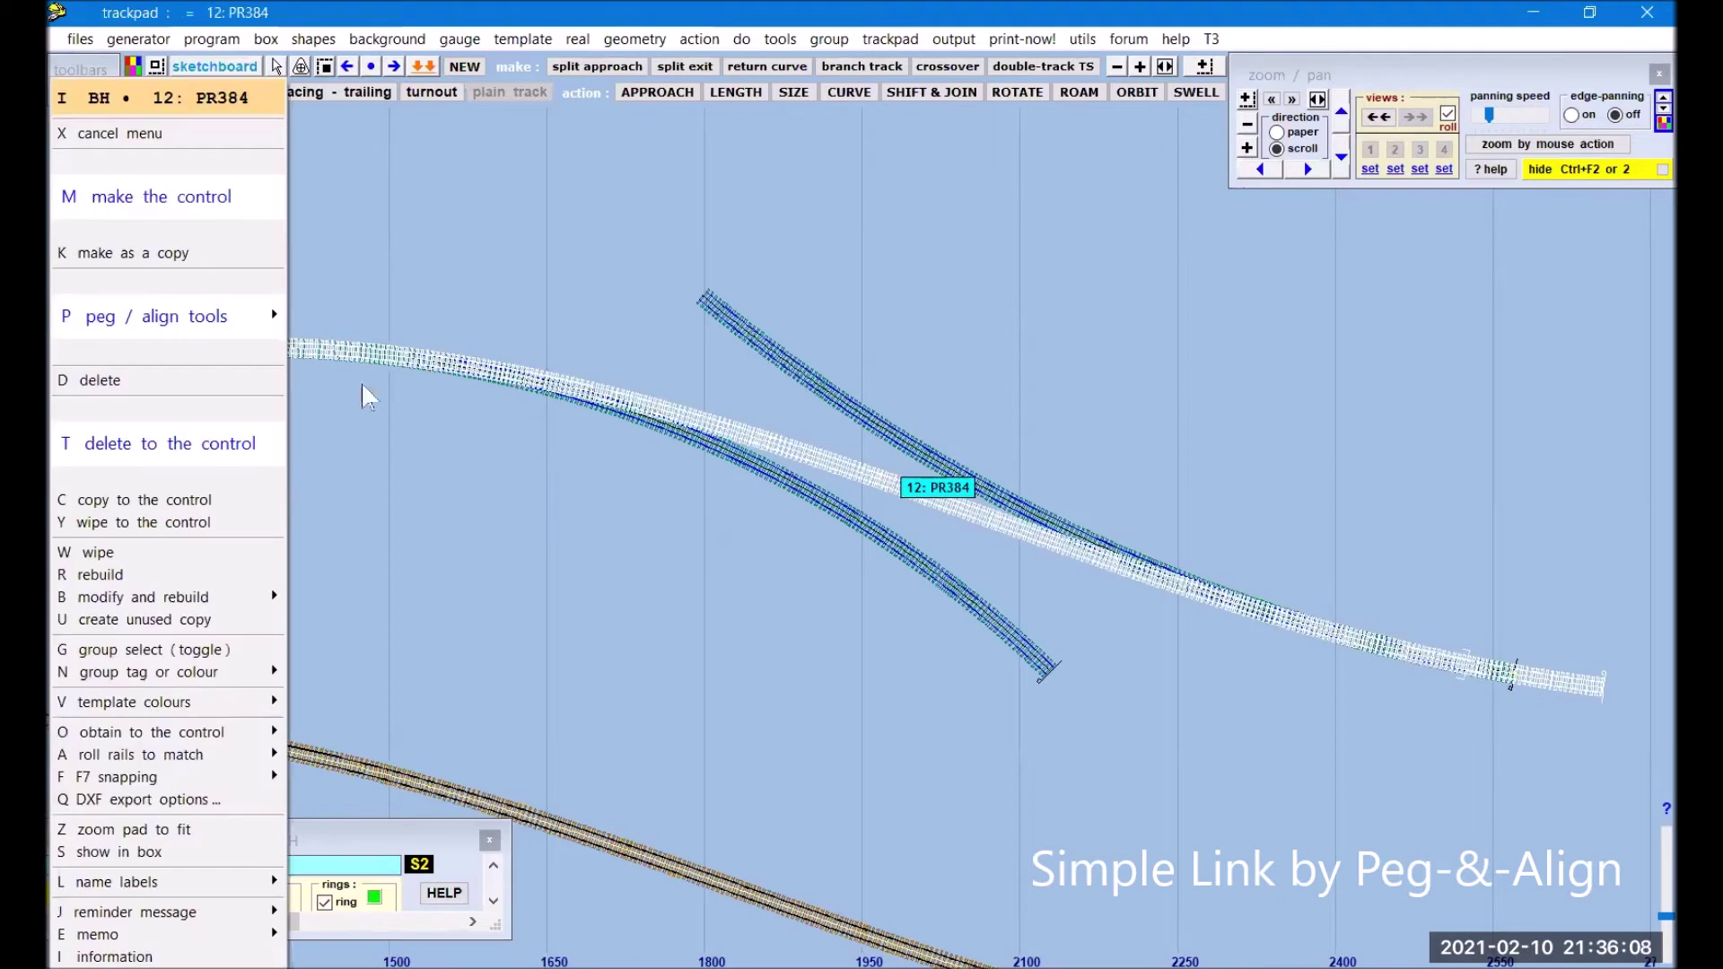
left_click(116, 382)
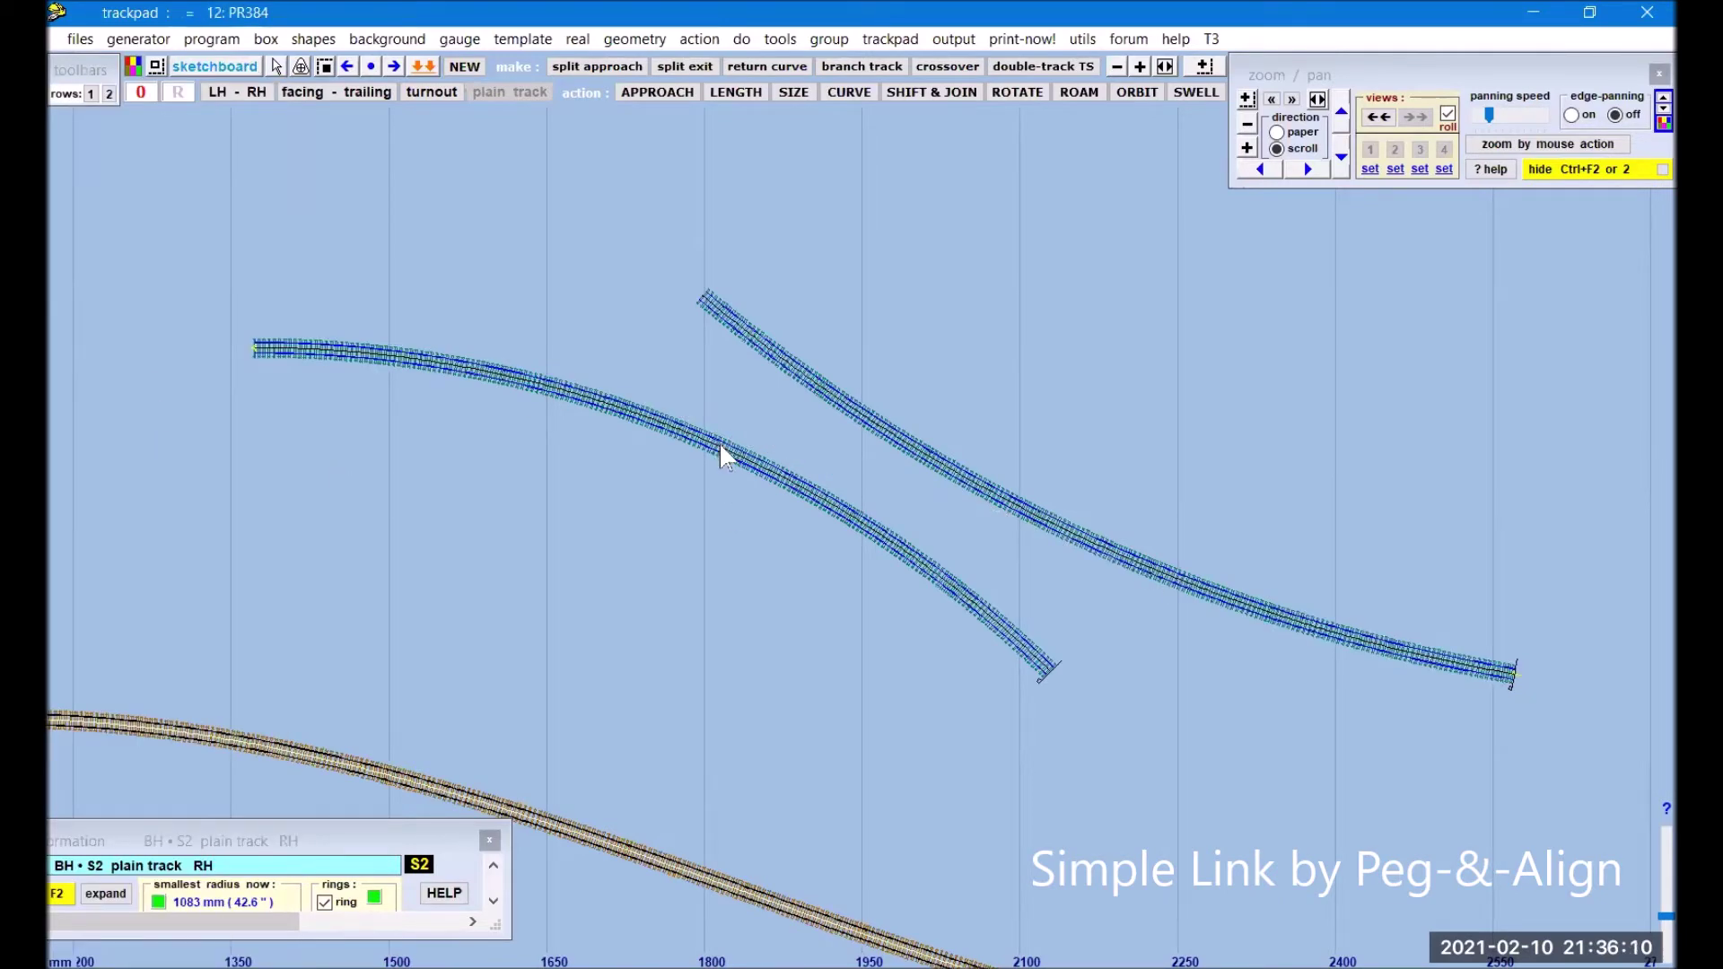
left_click(719, 442)
left_click(121, 446)
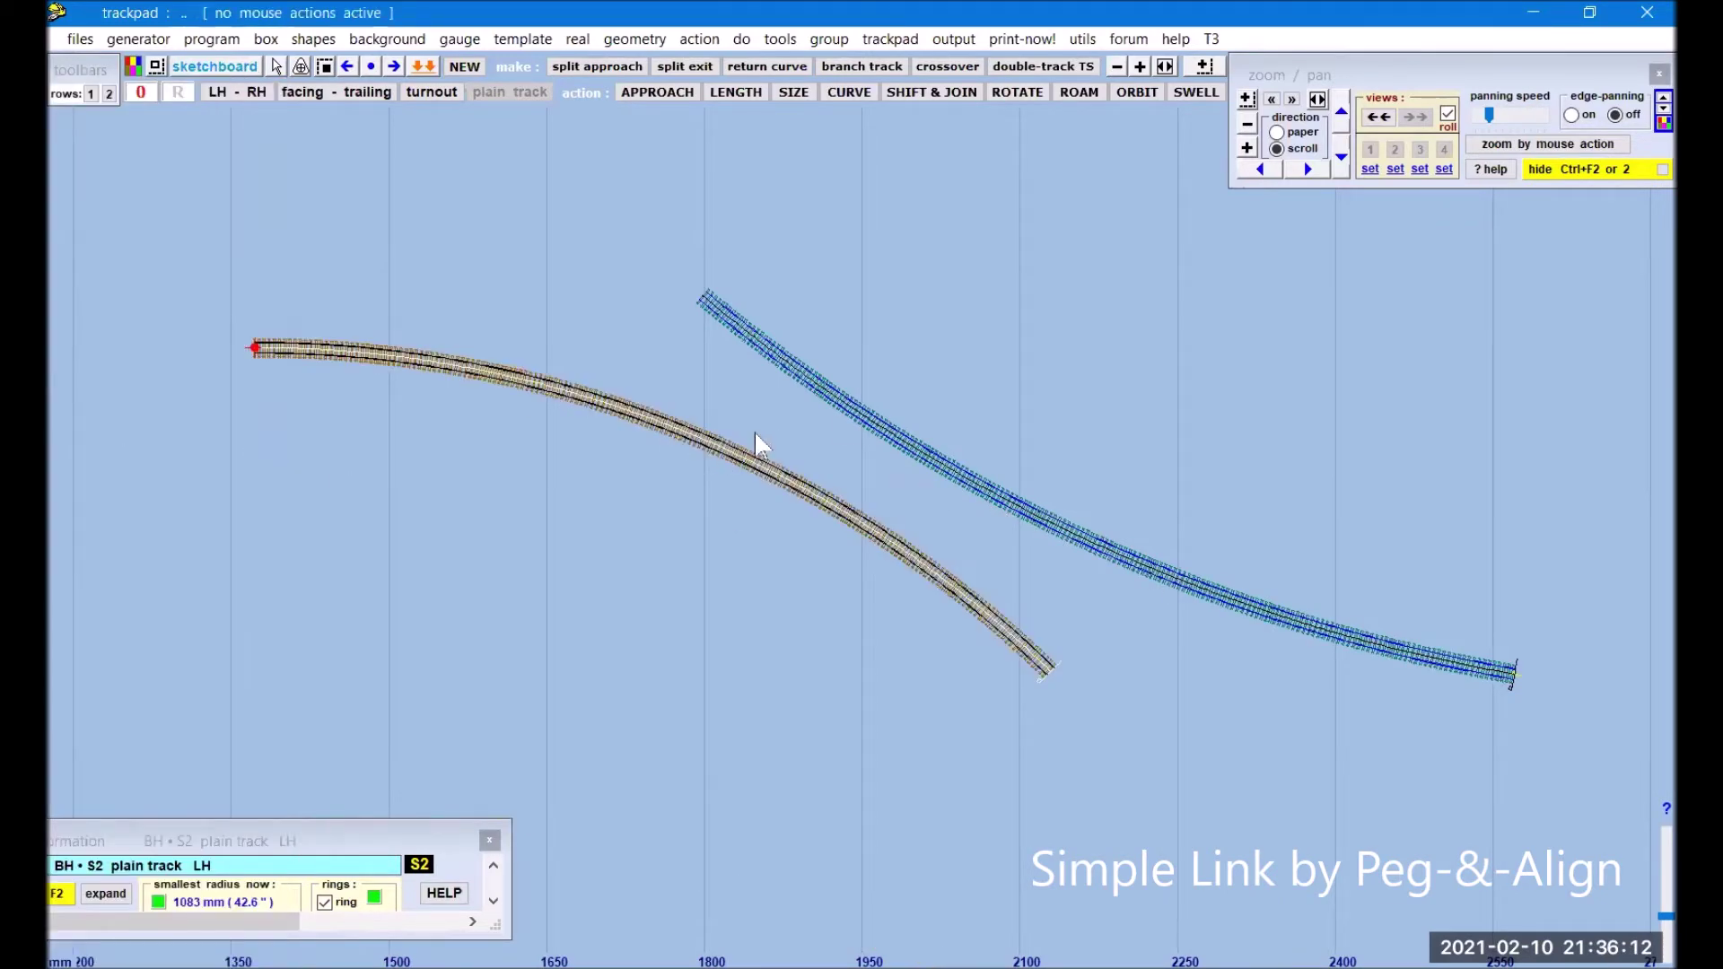
- Make a simple link from the control template to the upper background curve, using the opposite hand, and accept it
left_click(859, 414)
mouse_move(122, 310)
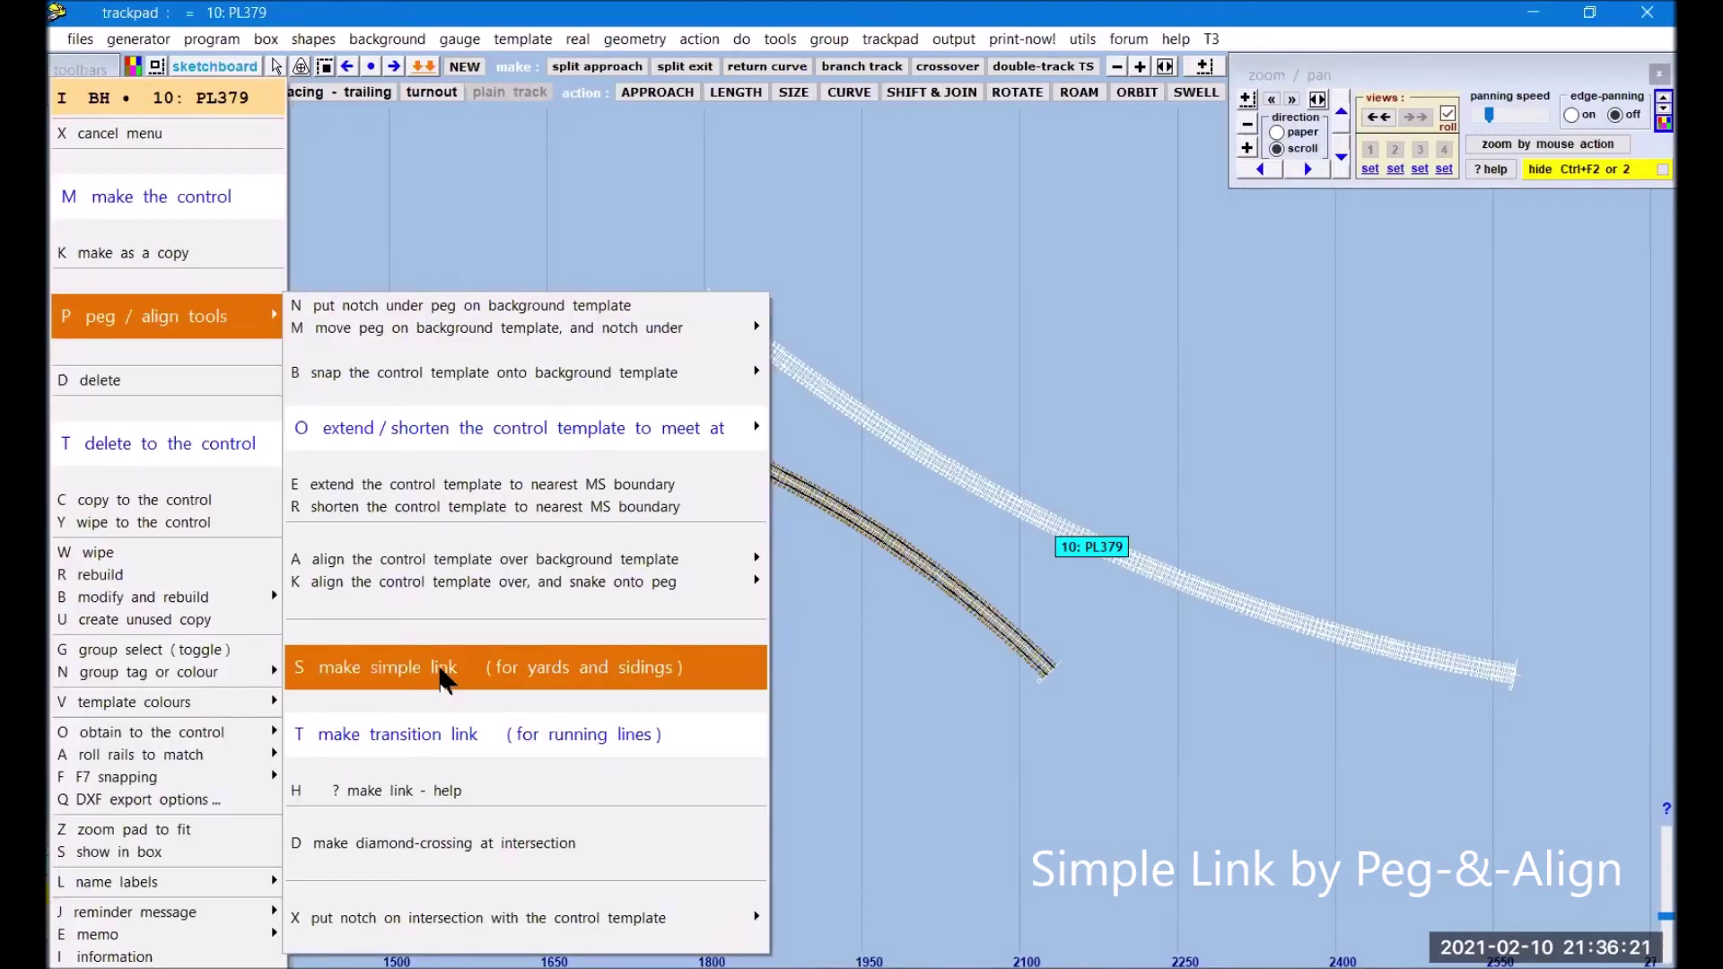
left_click(443, 679)
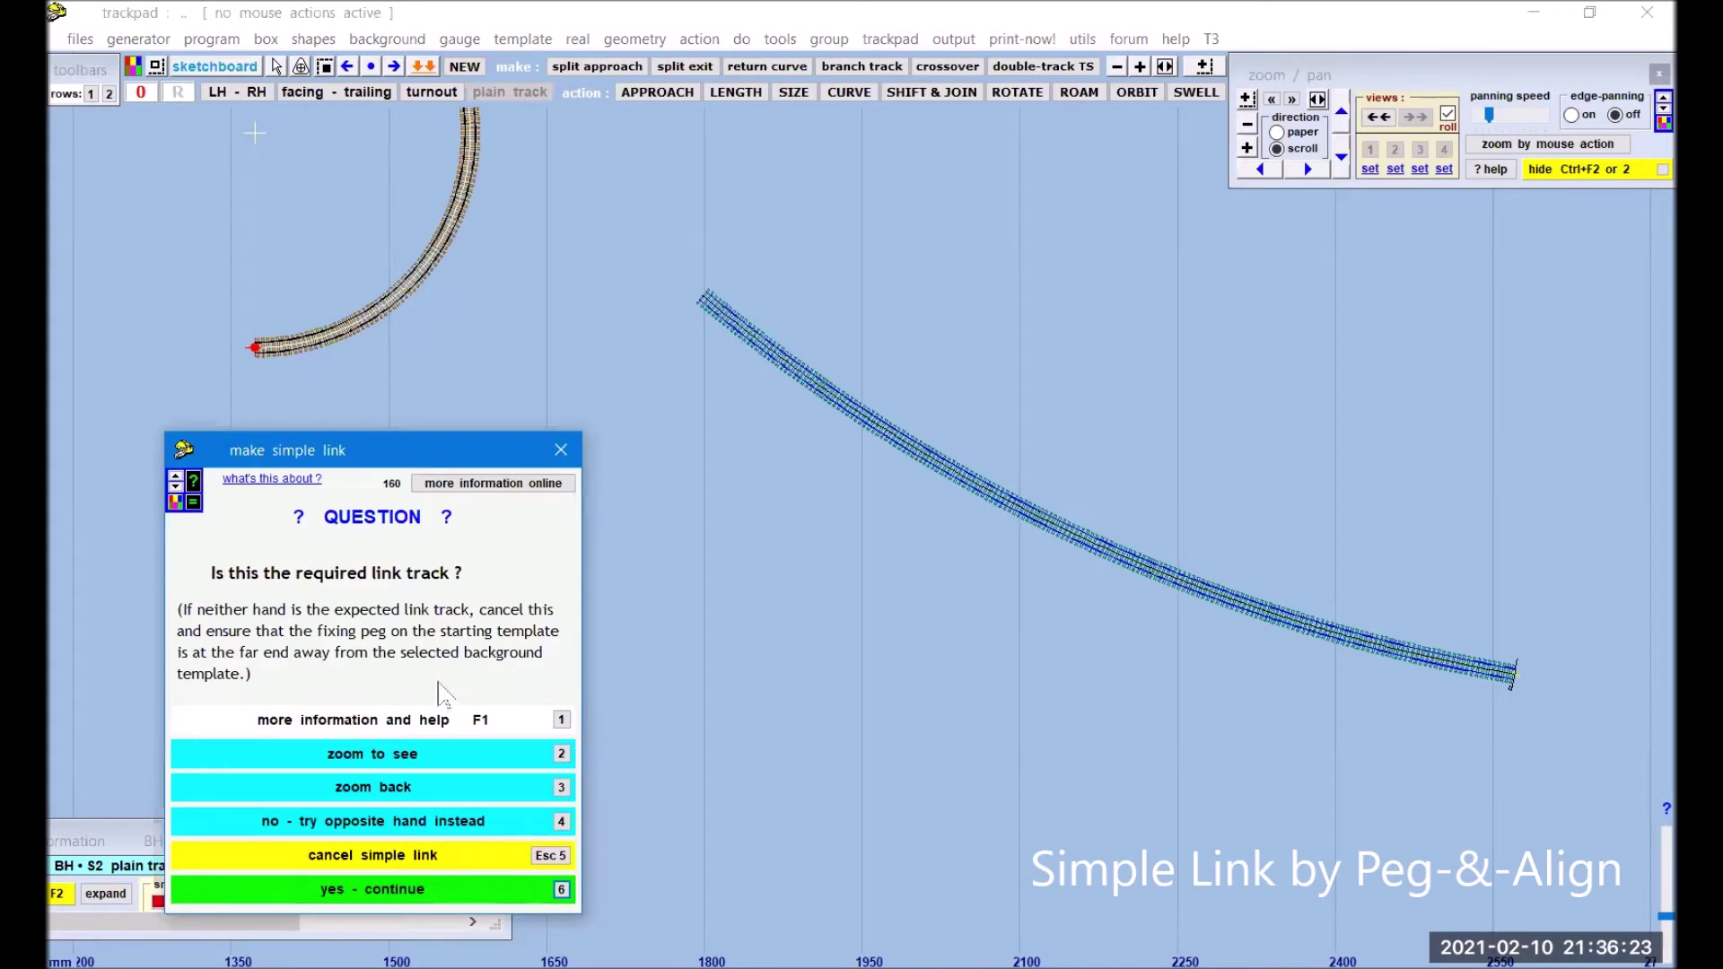
left_click(422, 830)
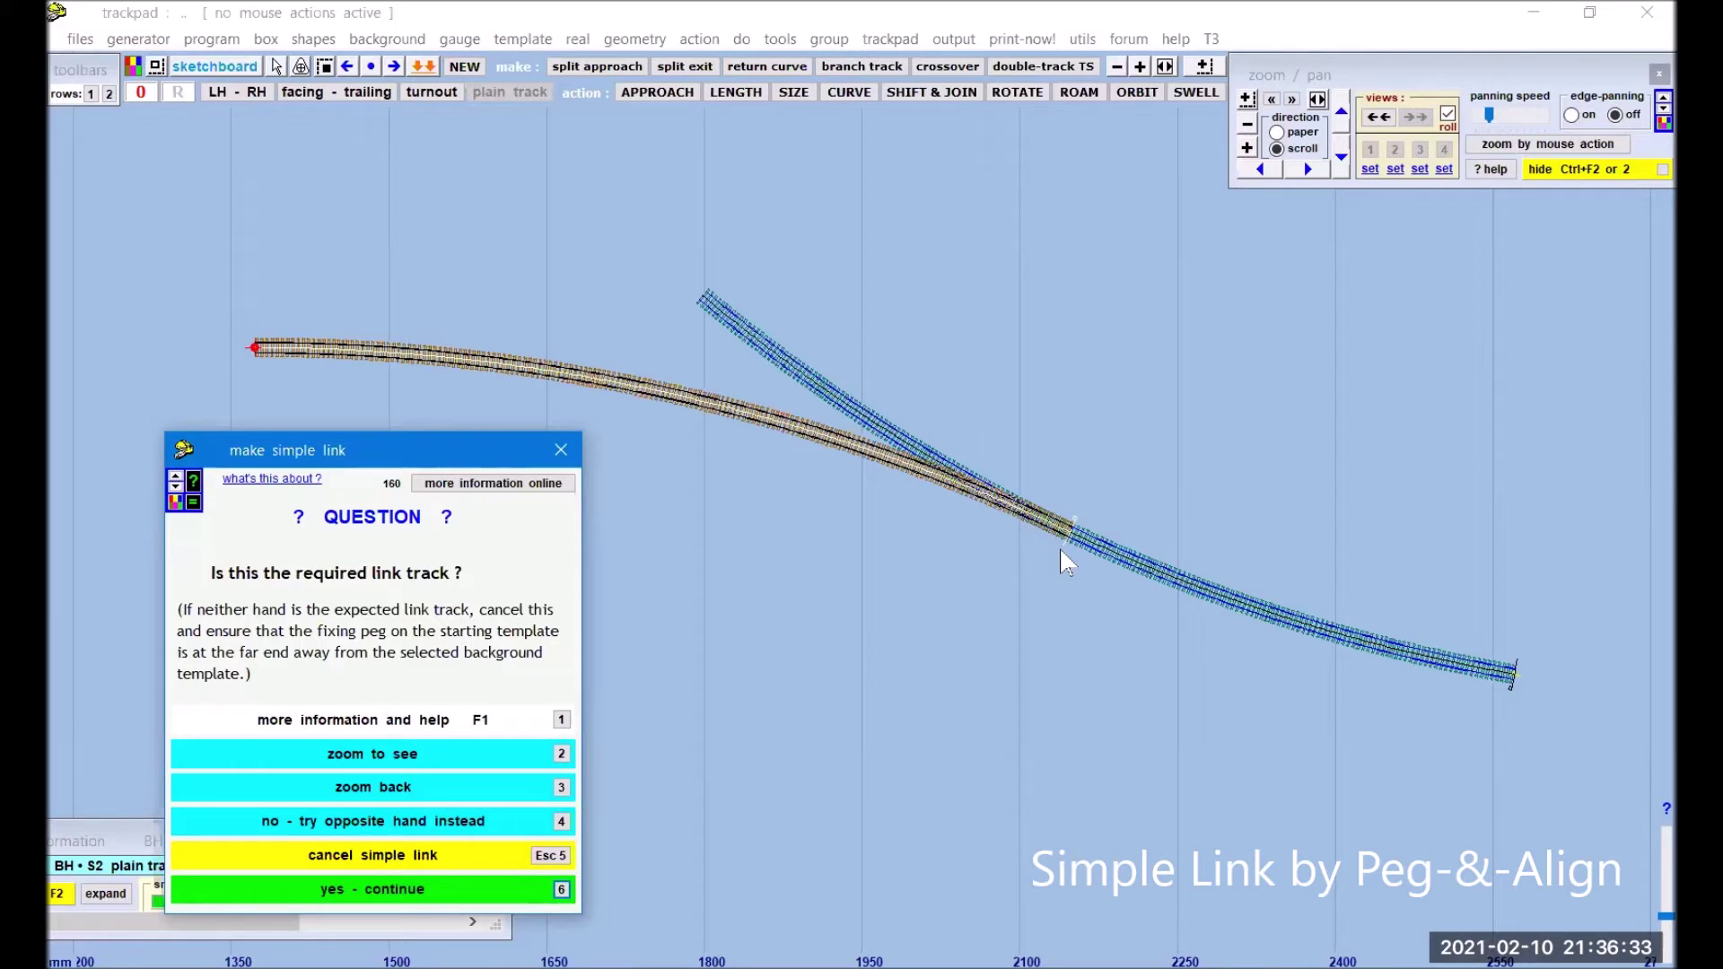
left_click(349, 890)
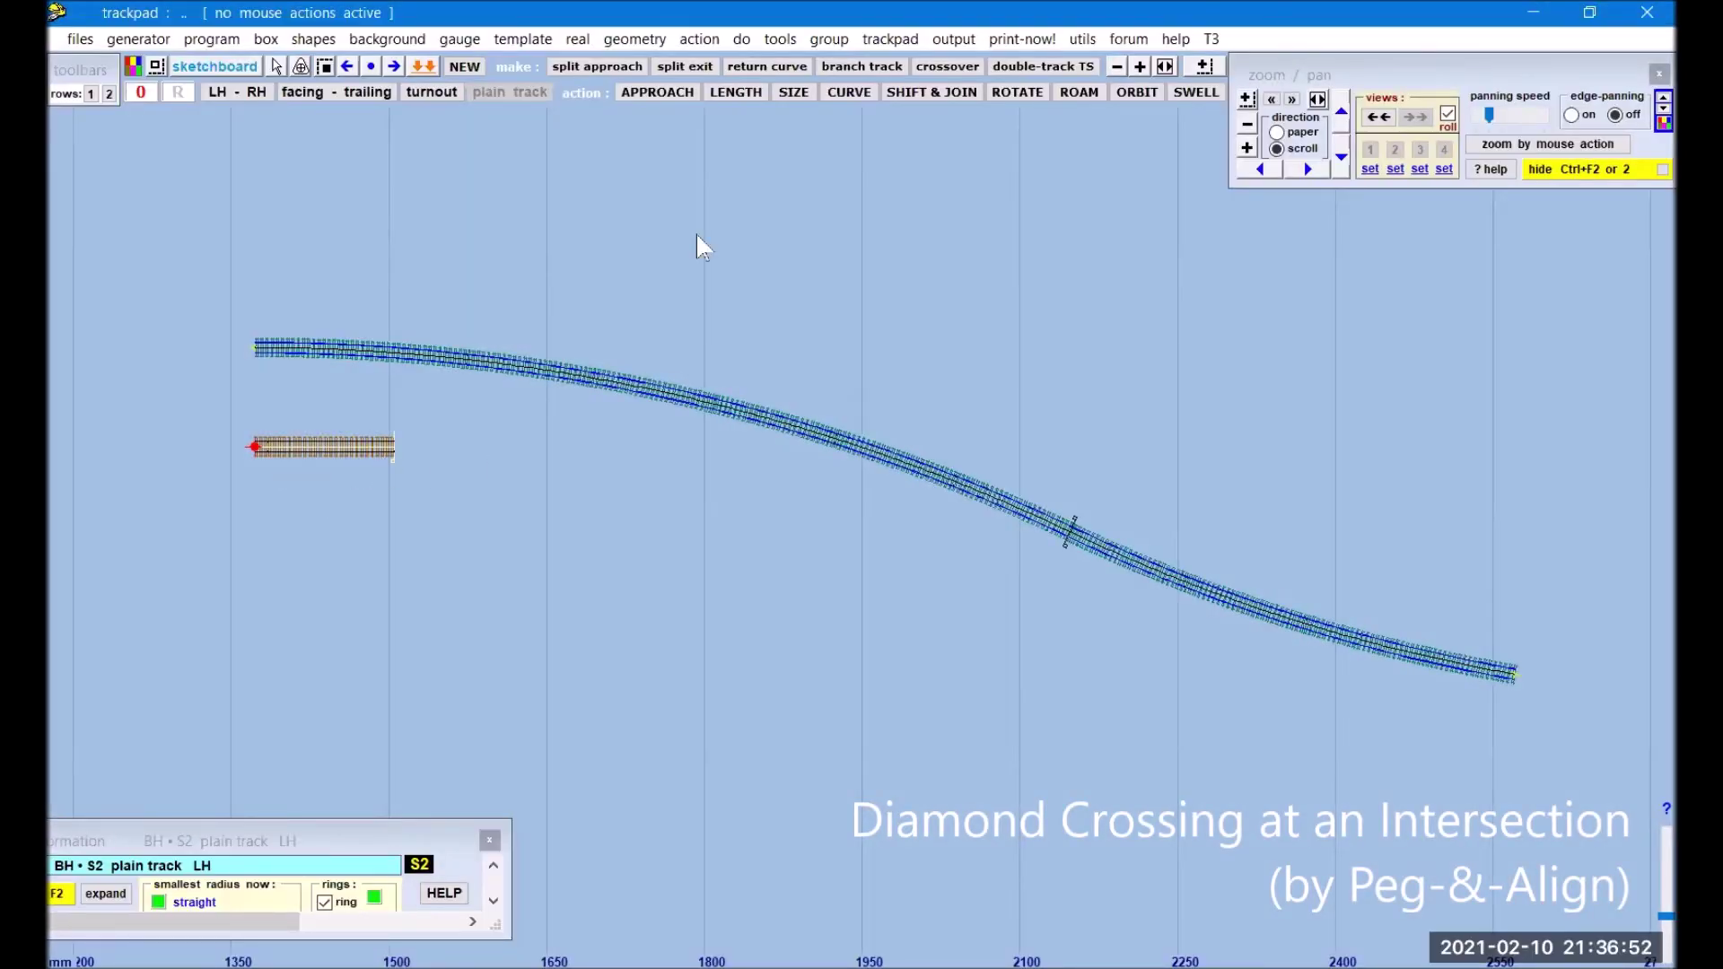
- Lengthen the new straight control template to about 901 mm and curve it to a radius of about 7226 mm across the linked track
left_click(736, 92)
left_click_drag(216, 597, 1026, 526)
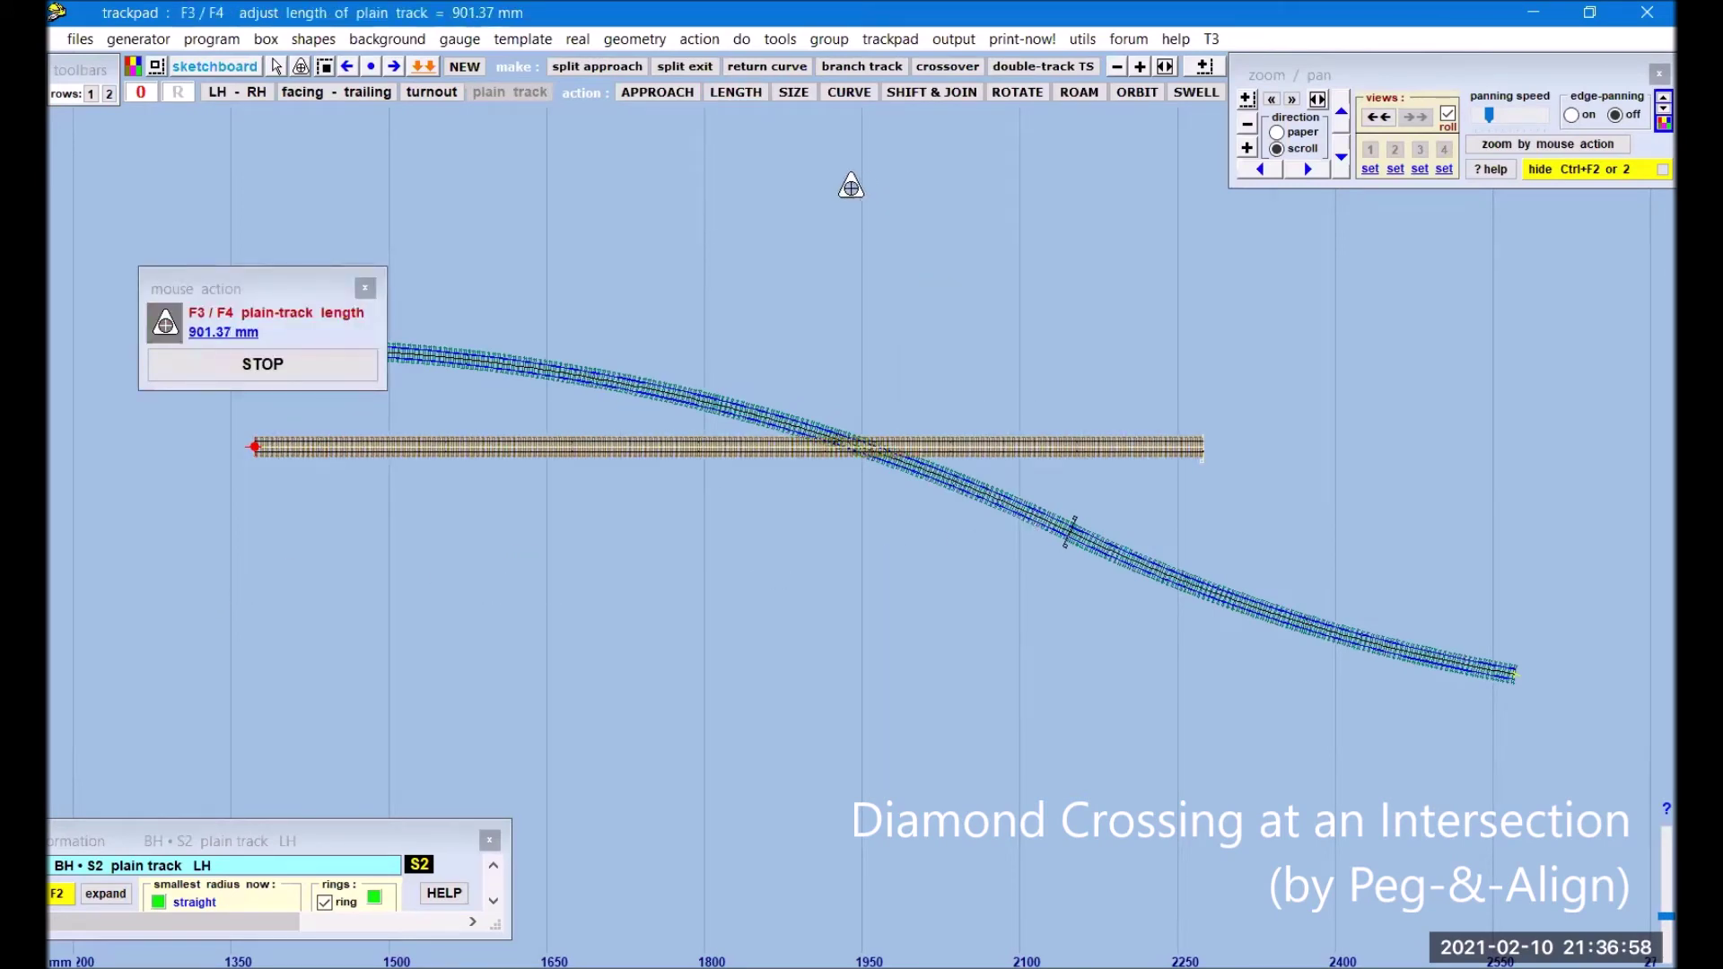
left_click(851, 94)
left_click_drag(905, 712, 925, 665)
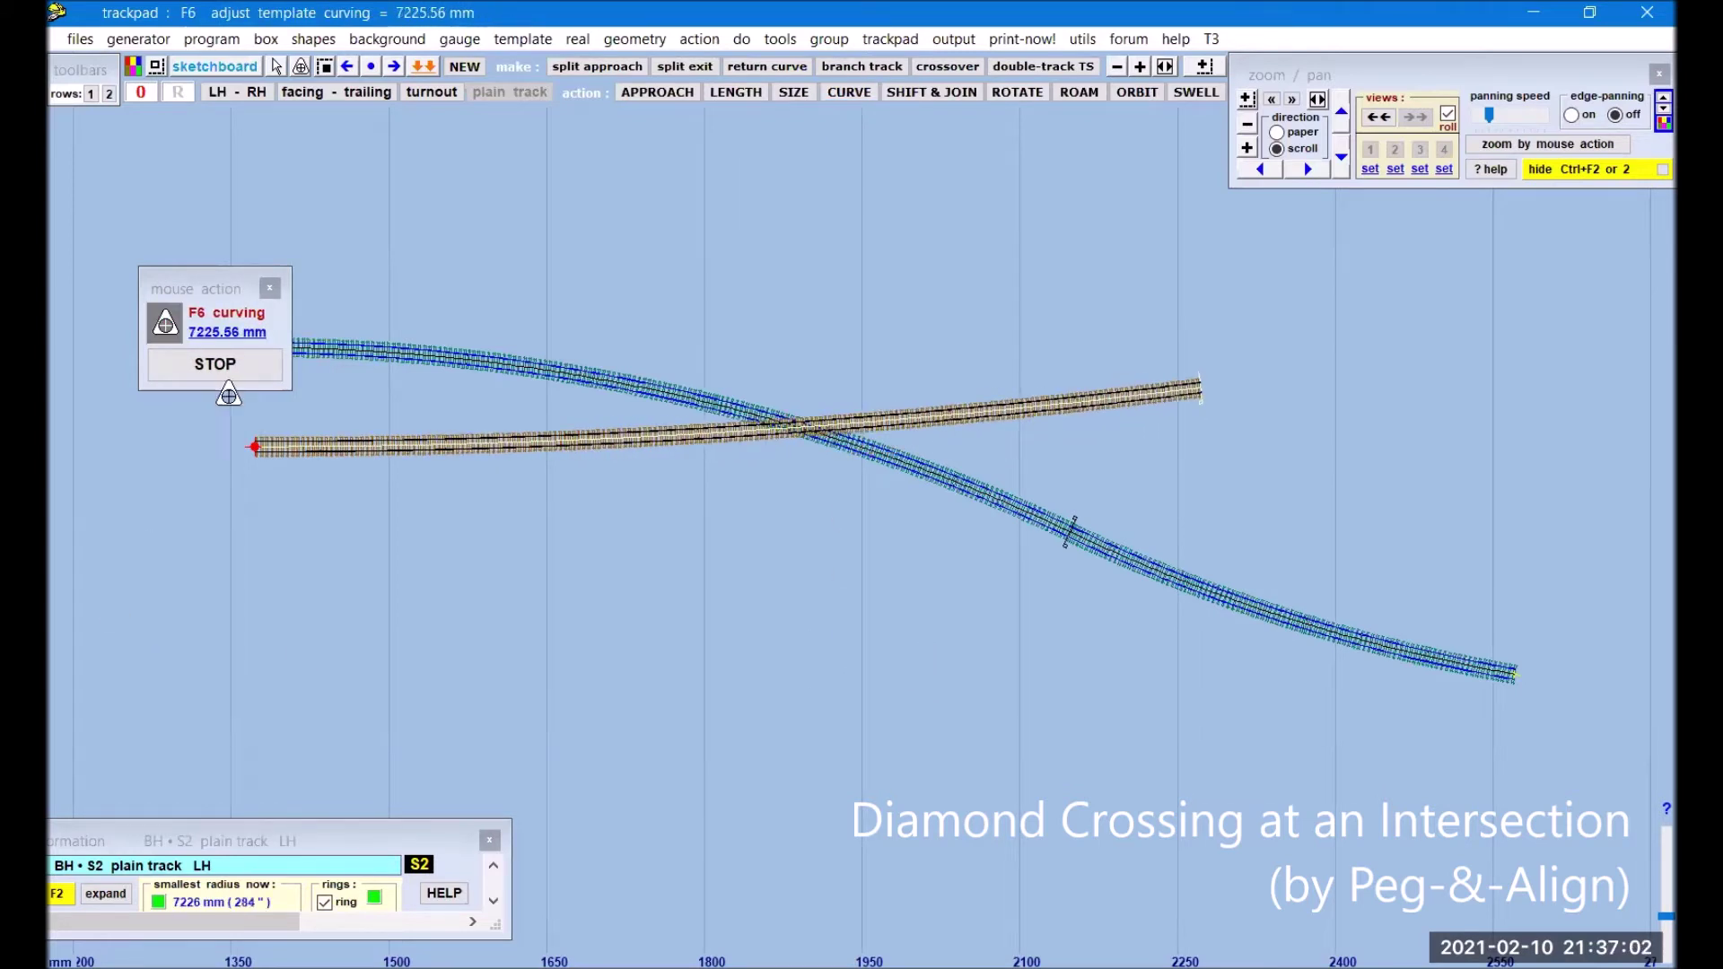
left_click(244, 373)
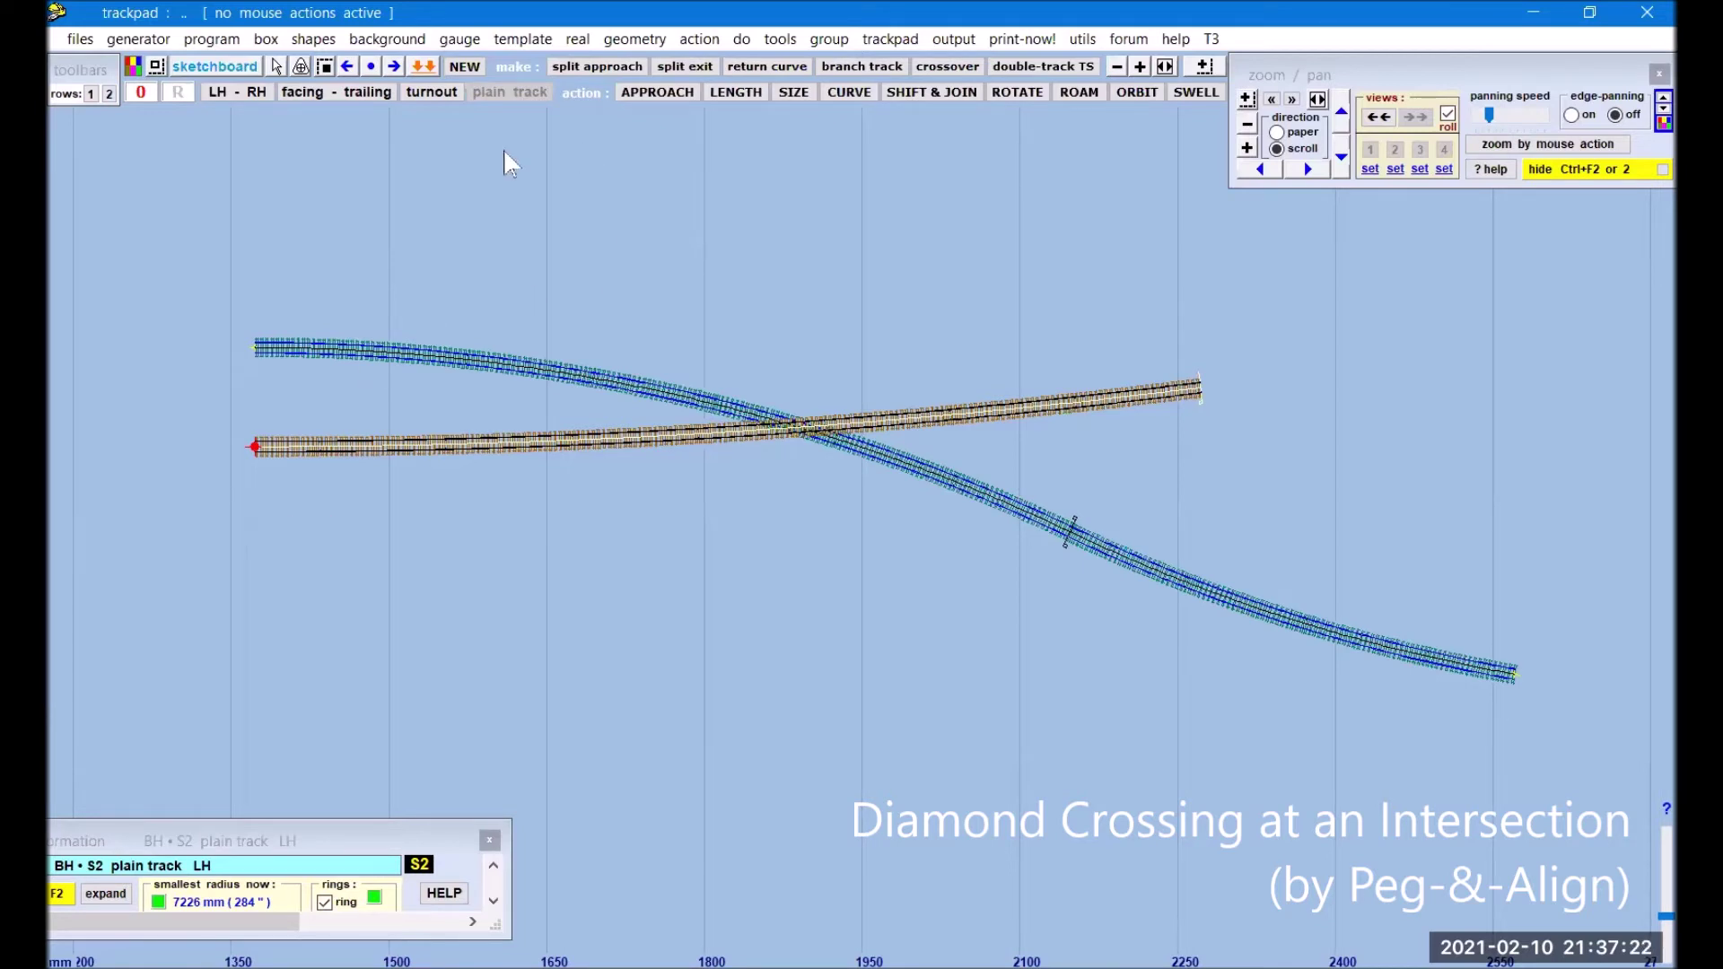
- Store the long curved control template in the background and delete the upper background curve crossing it to the control
left_click(423, 66)
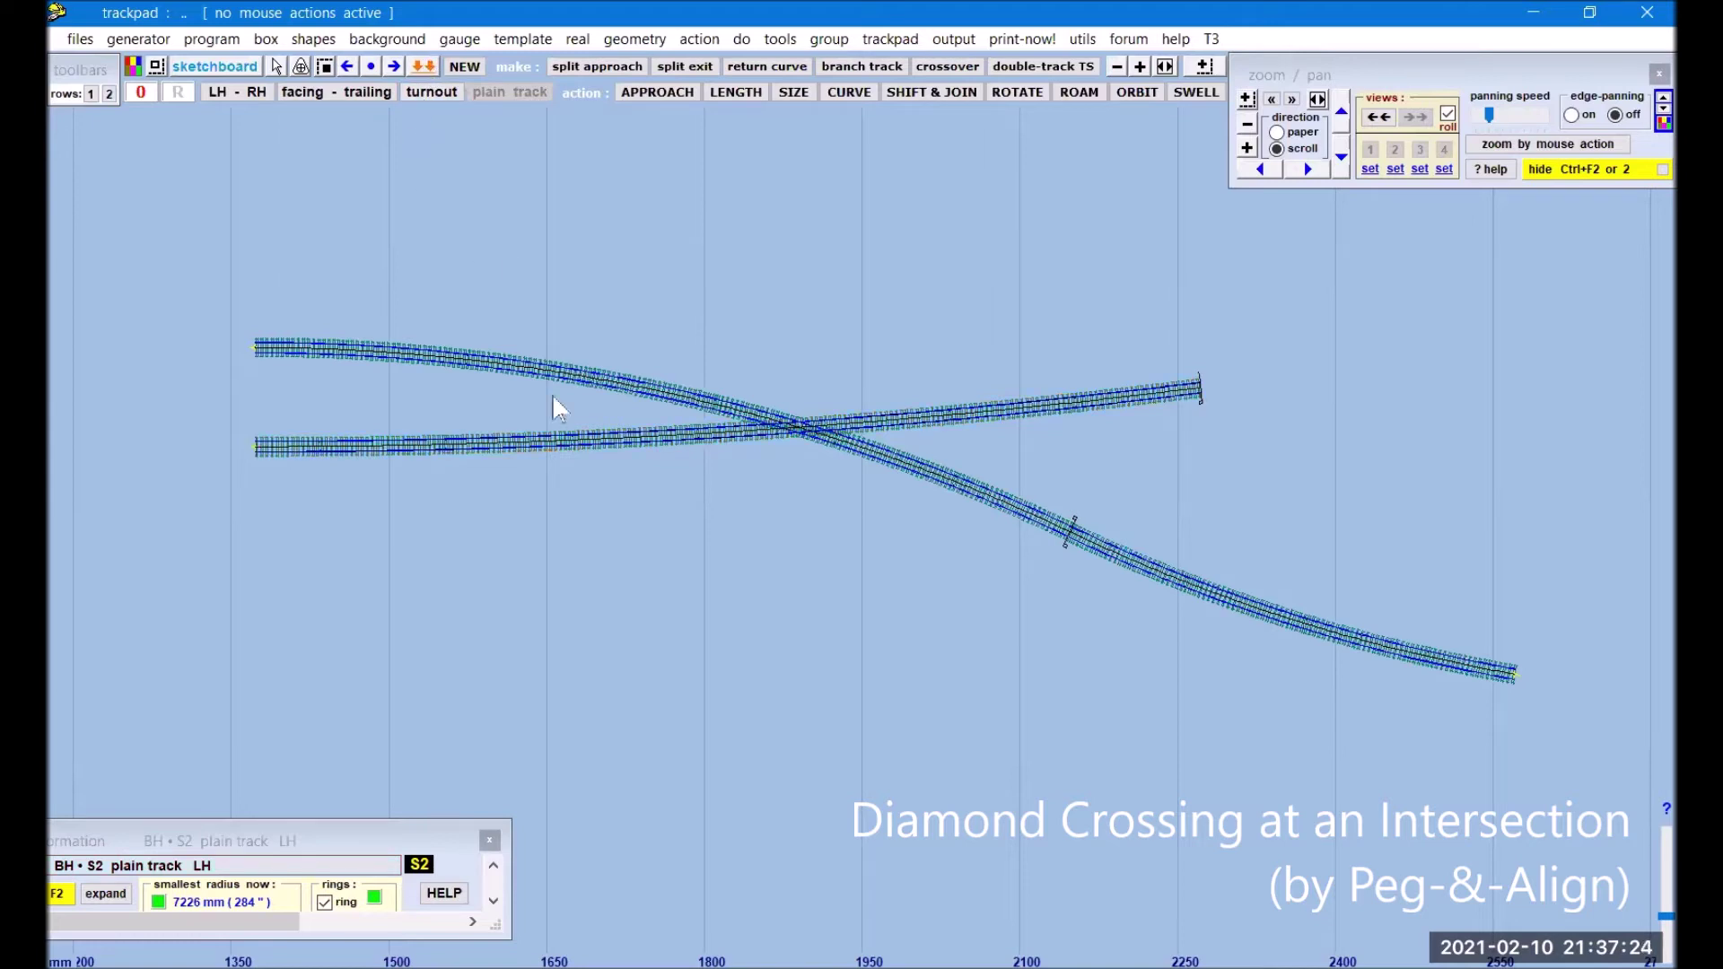
left_click(626, 453)
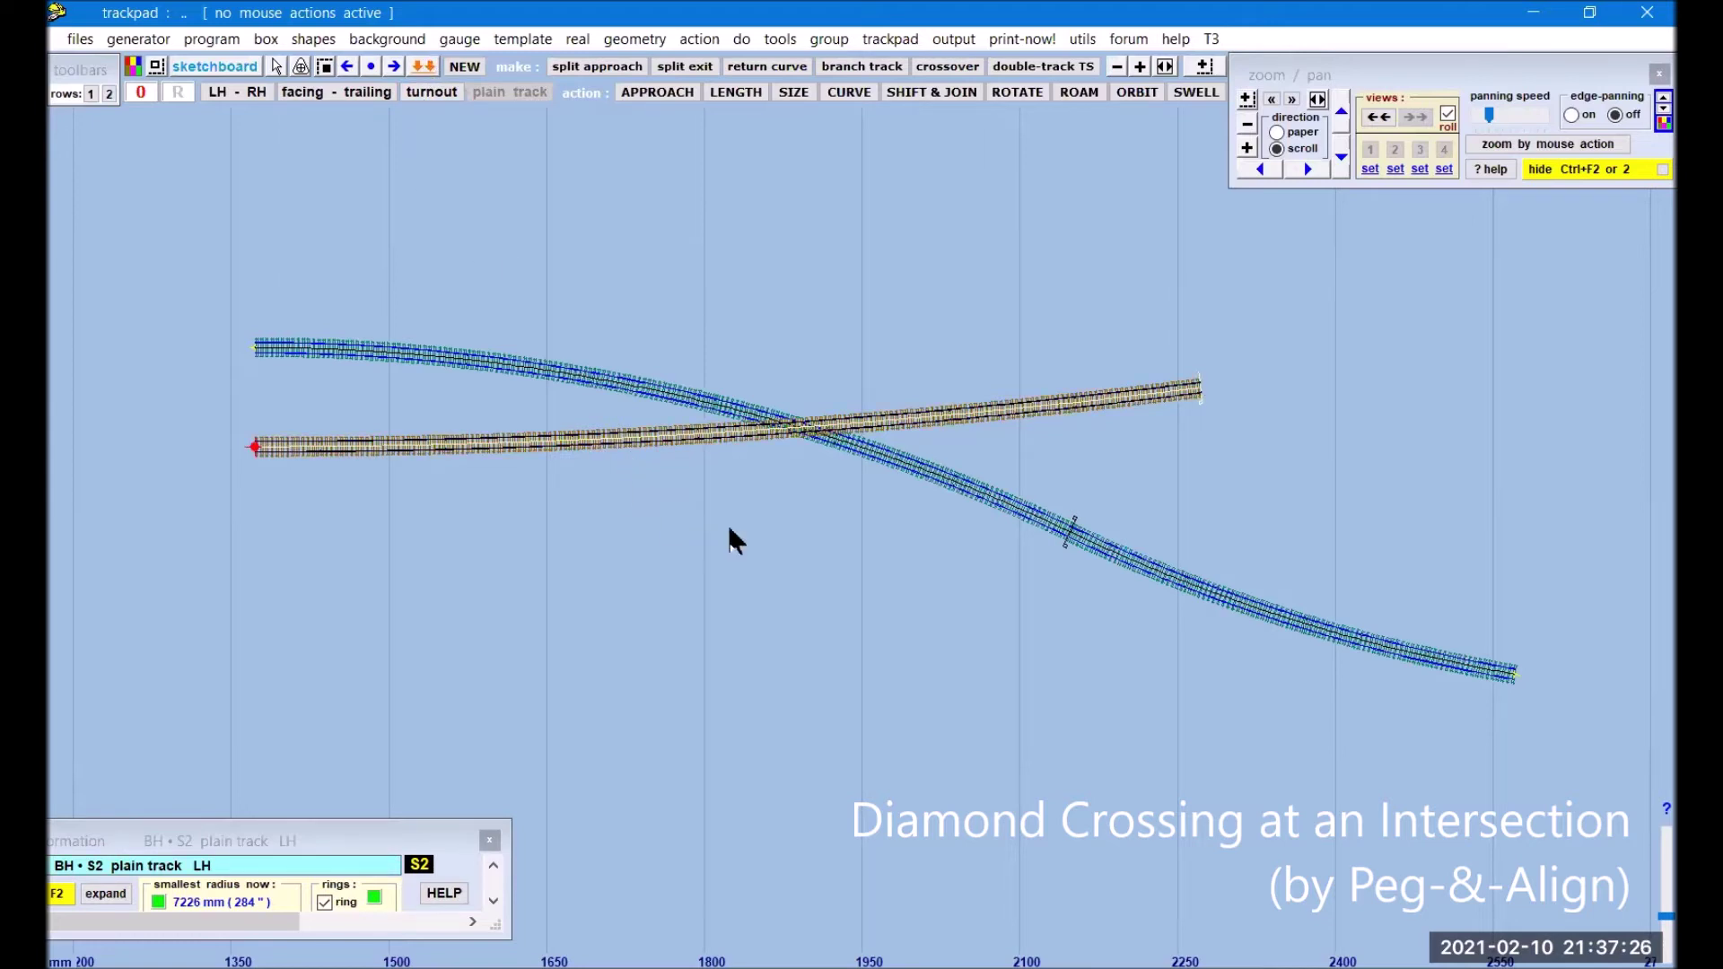
left_click(551, 380)
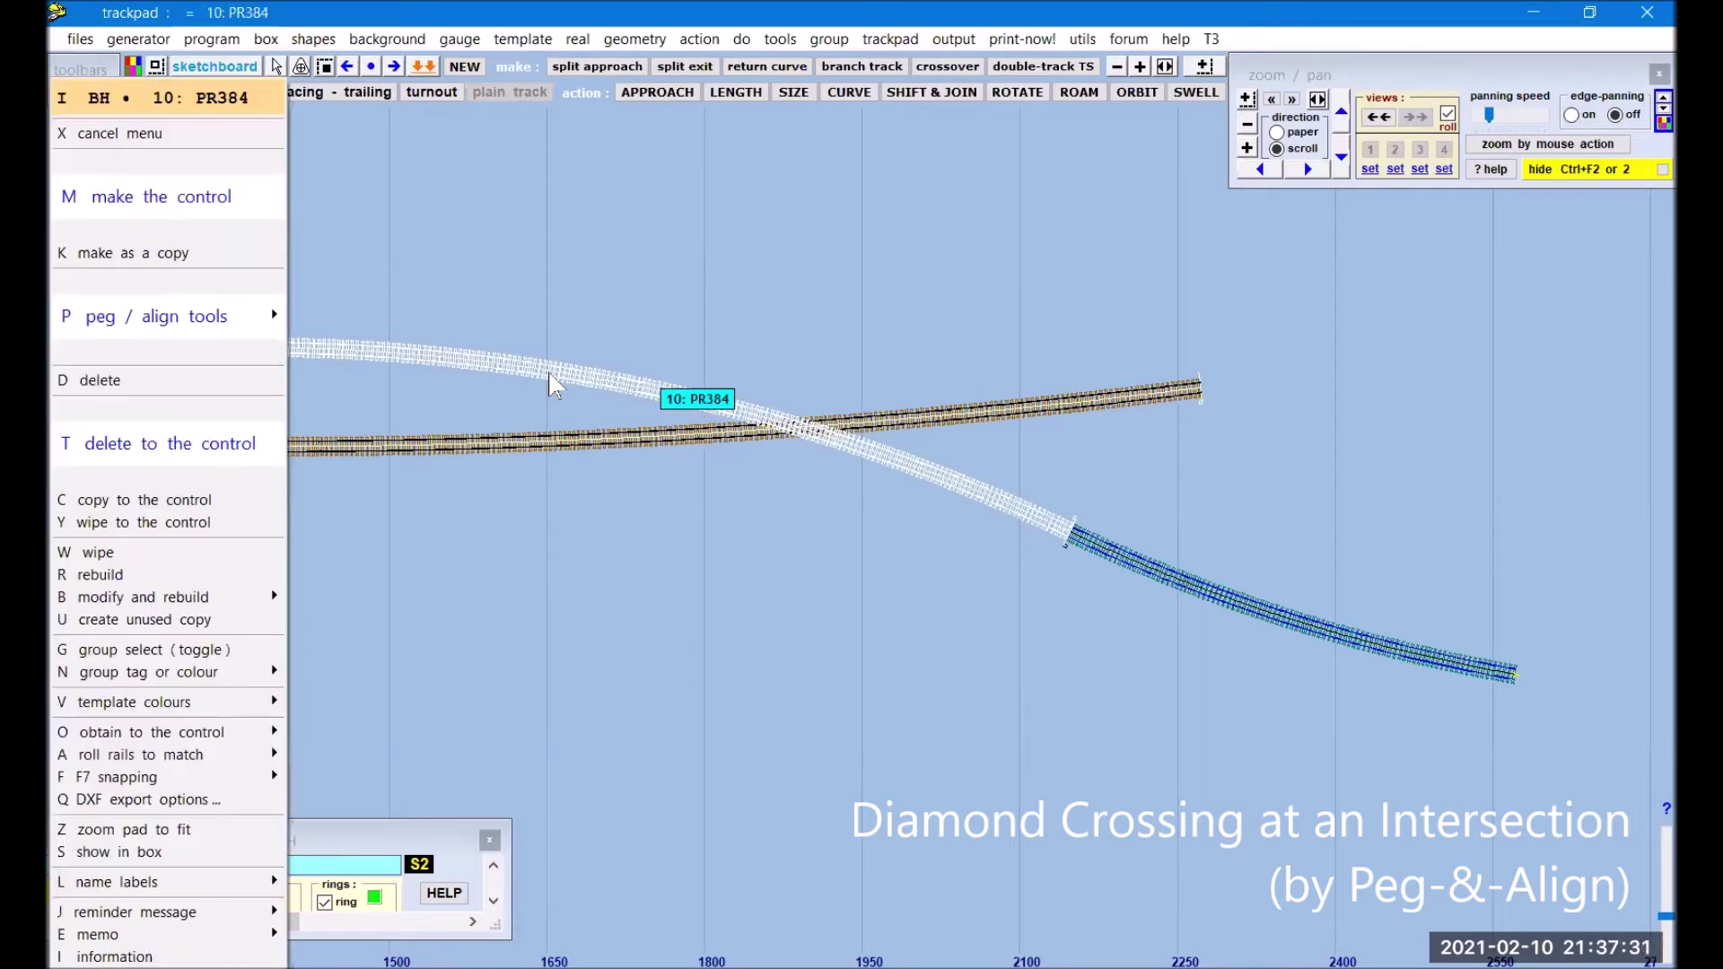
left_click(206, 451)
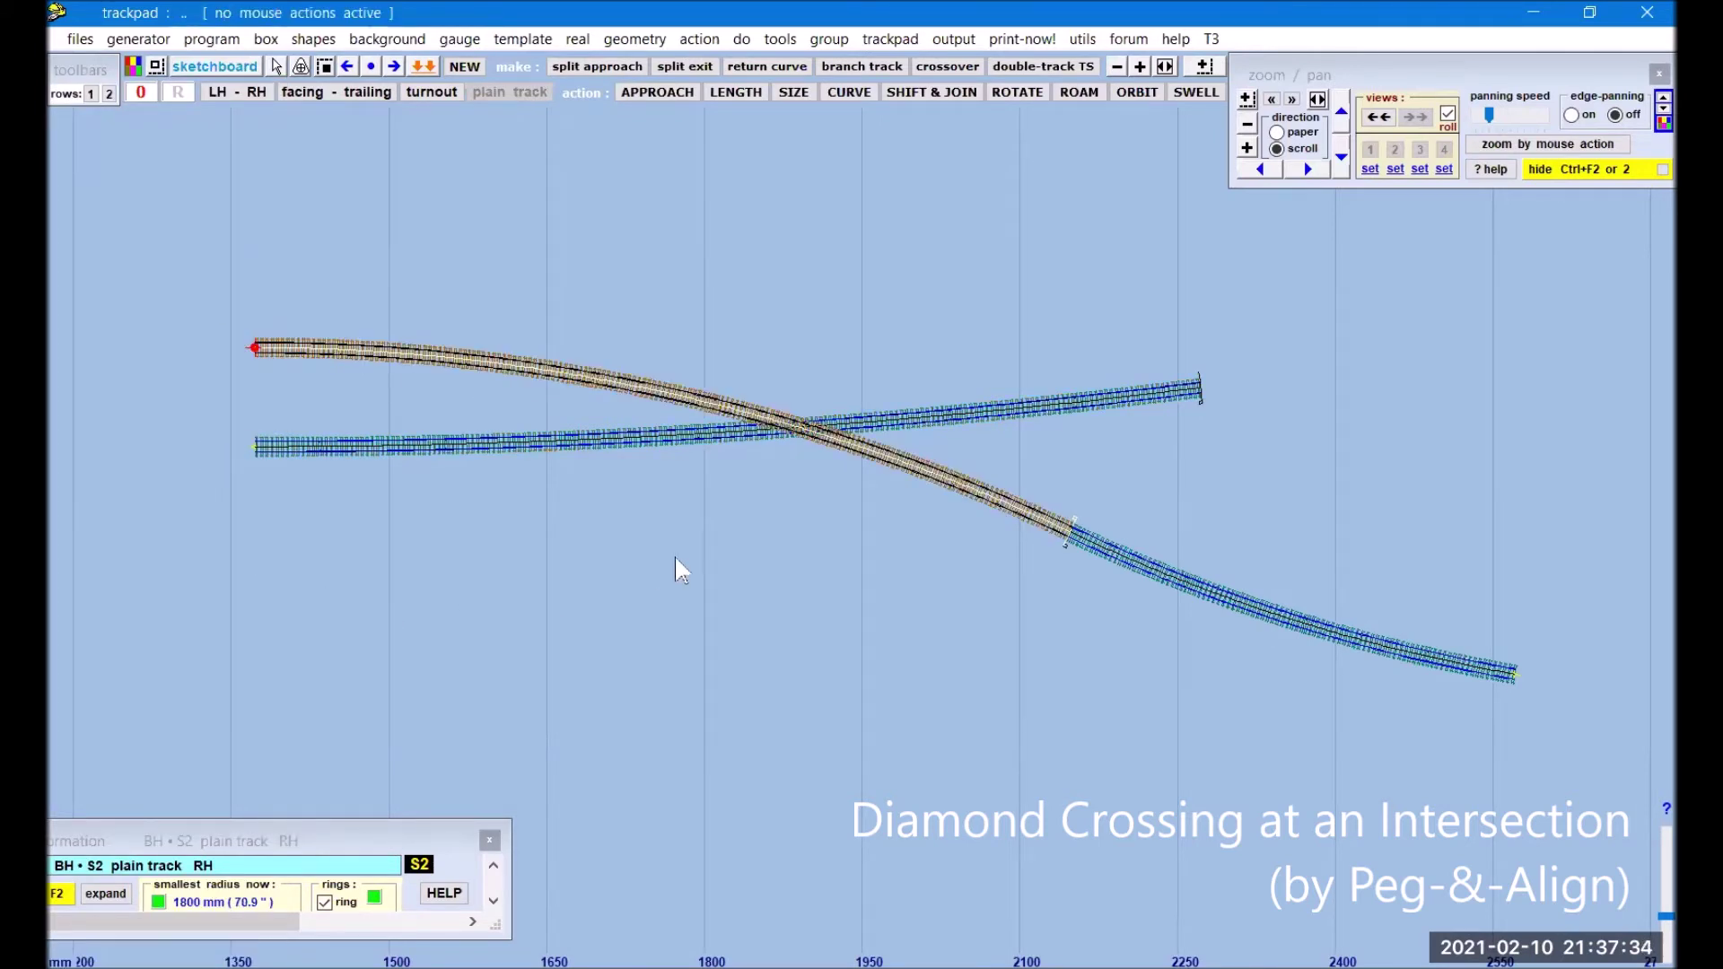
left_click(611, 446)
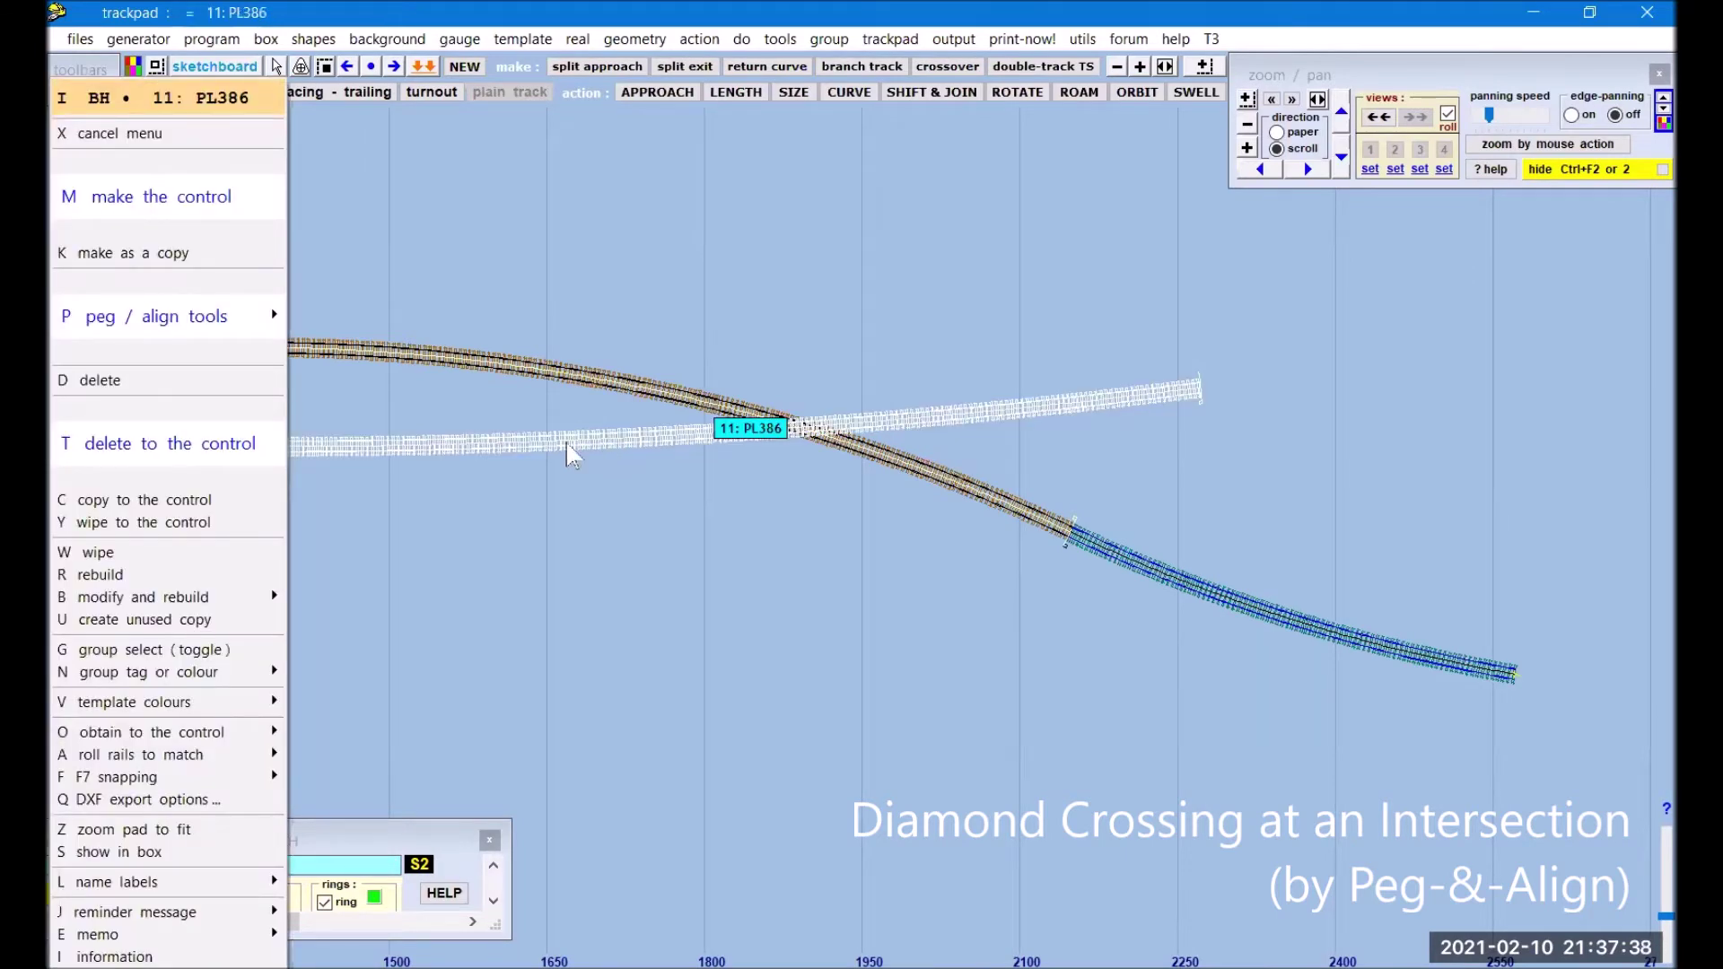
mouse_move(220, 323)
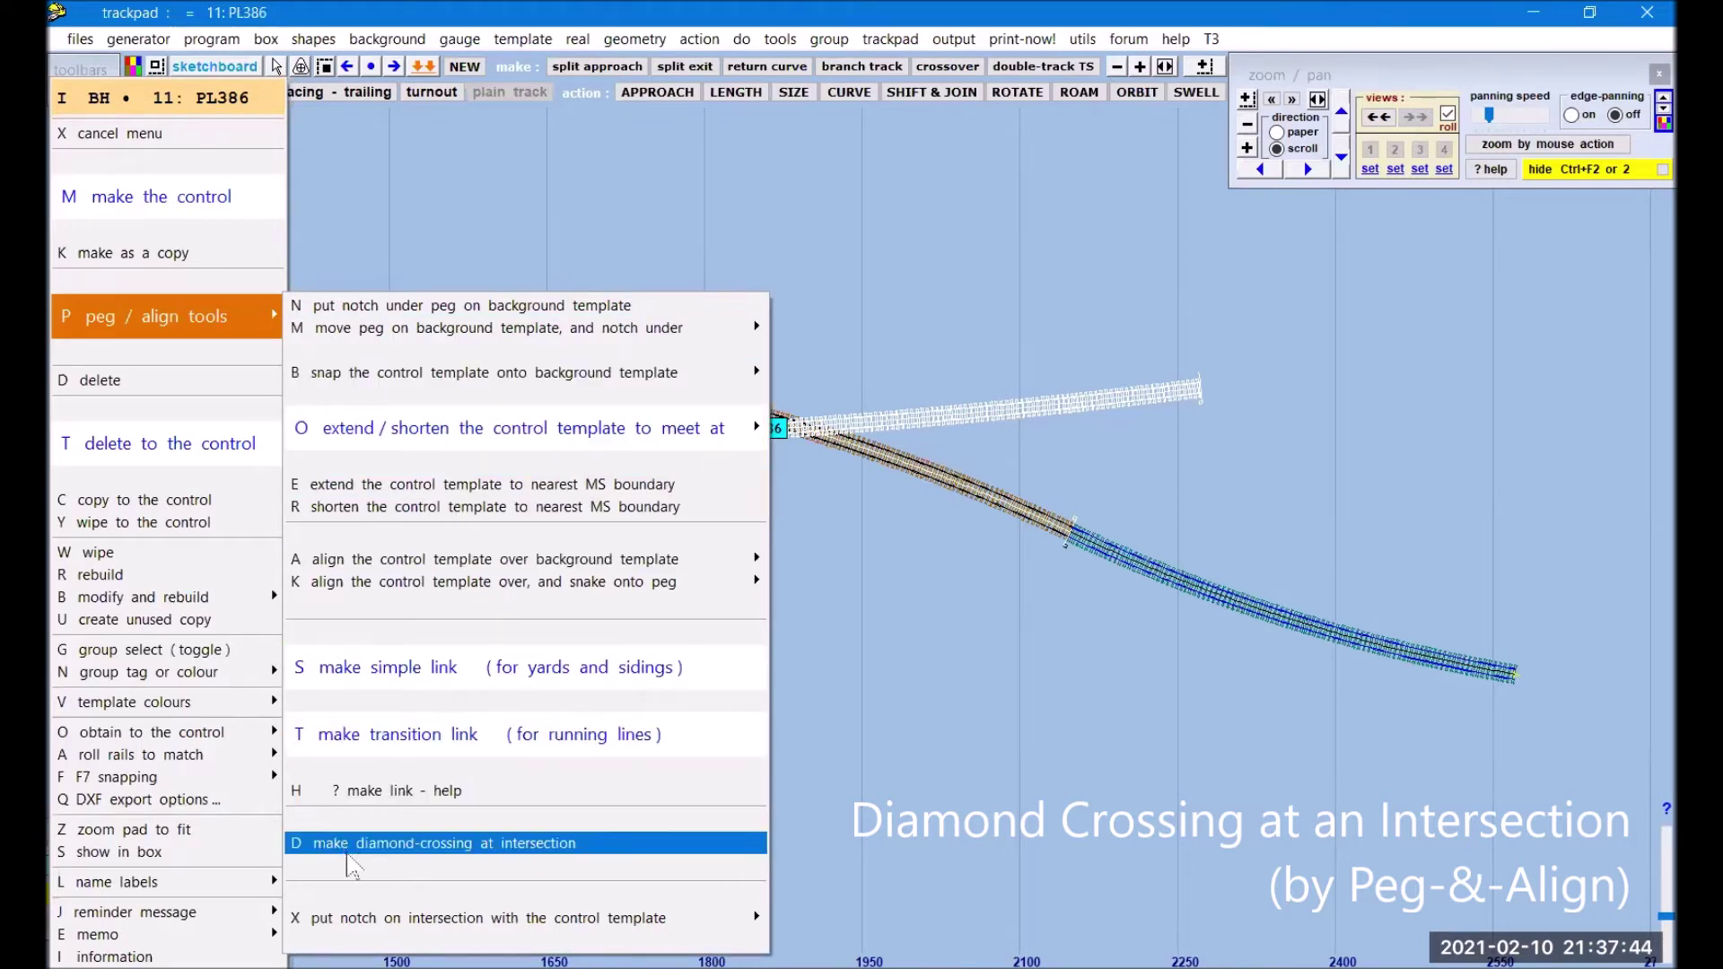
left_click(566, 845)
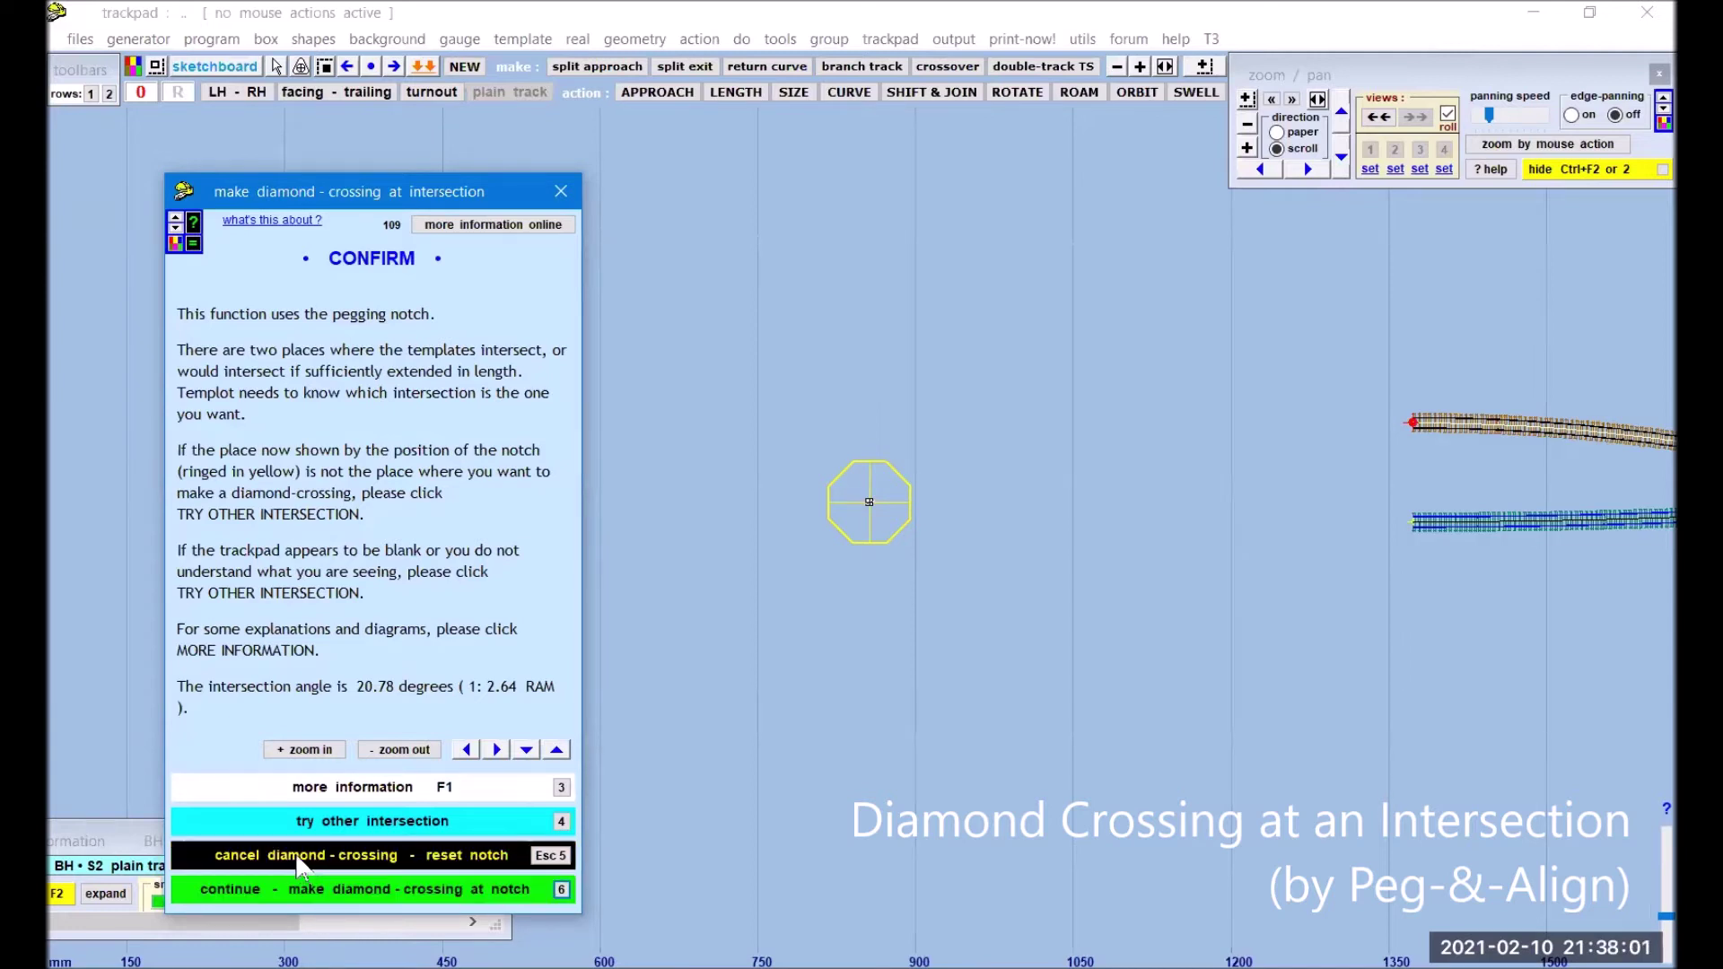
left_click(396, 857)
left_click_drag(1203, 612, 181, 569)
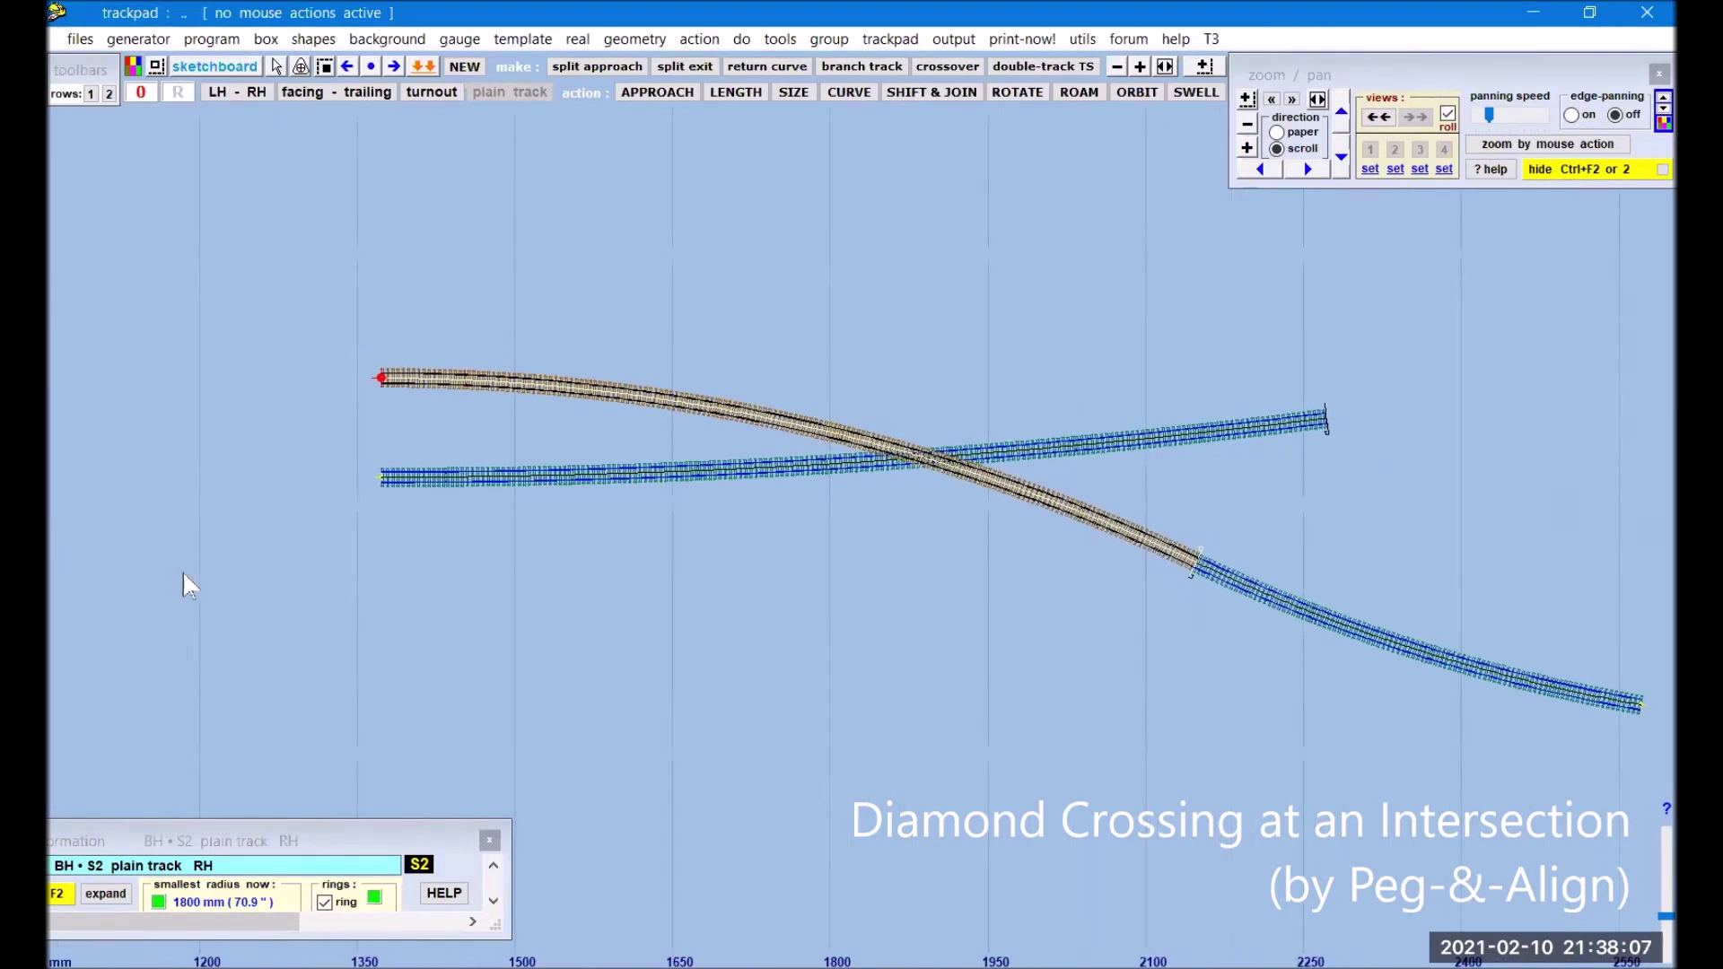
- Discard the upper control curve and delete the linked background curve at its right-hand end to the control
left_click(1247, 125)
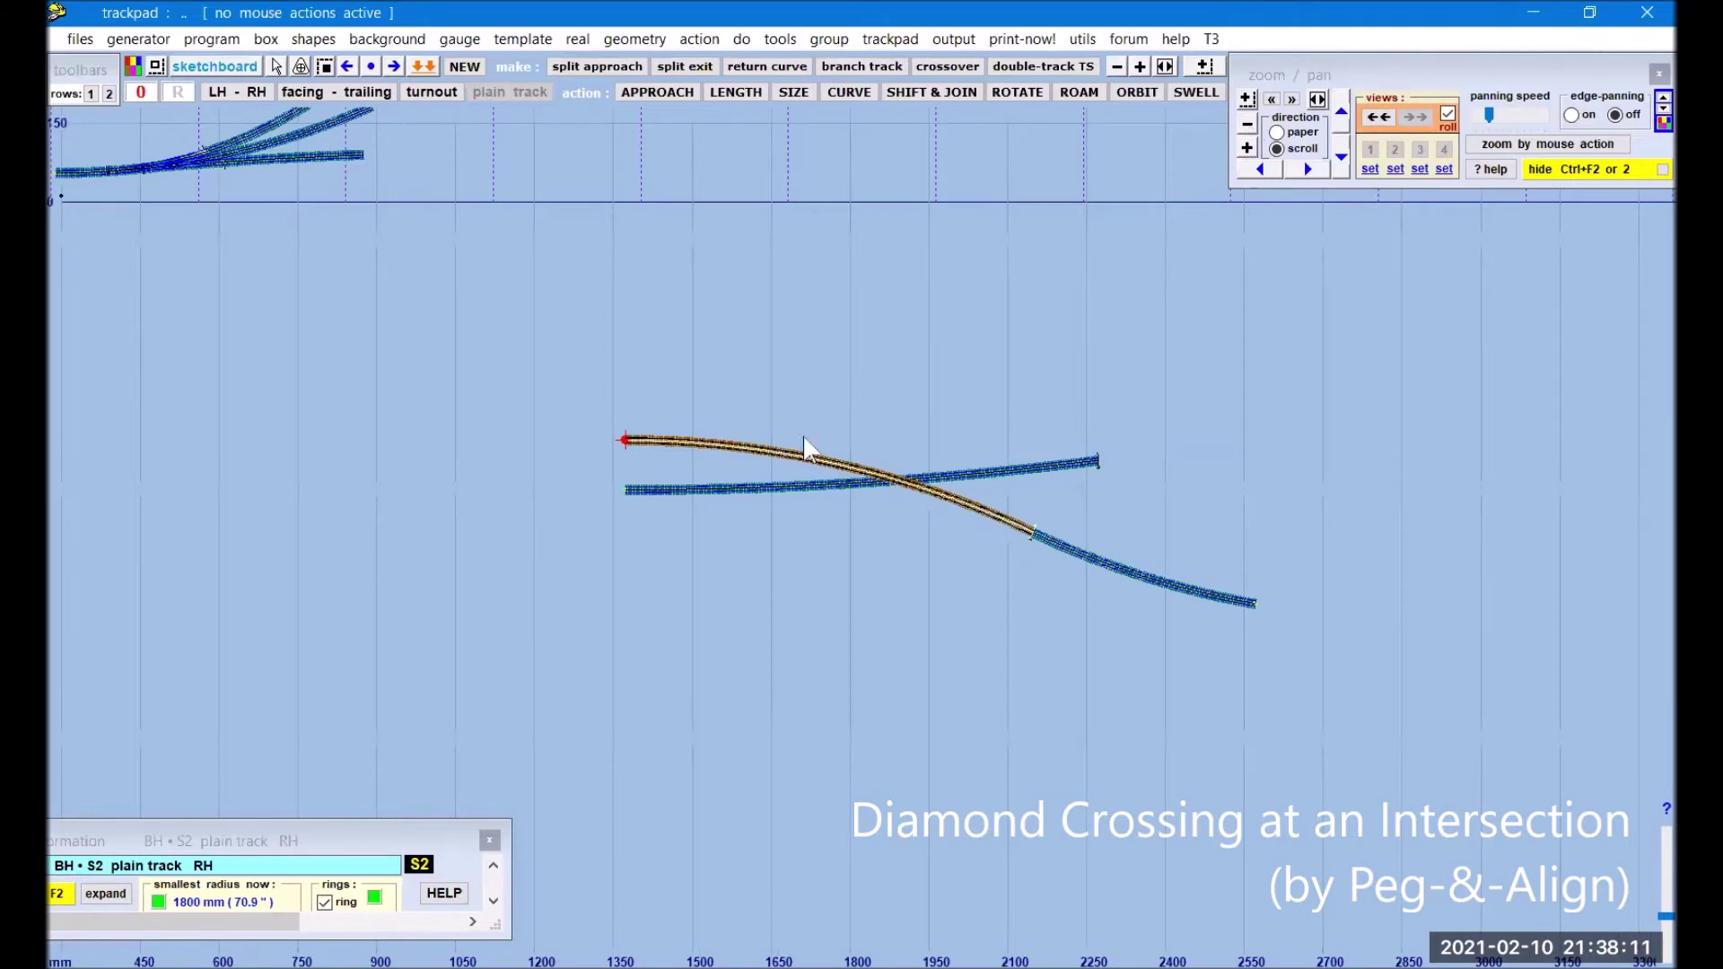
left_click_drag(781, 569, 766, 566)
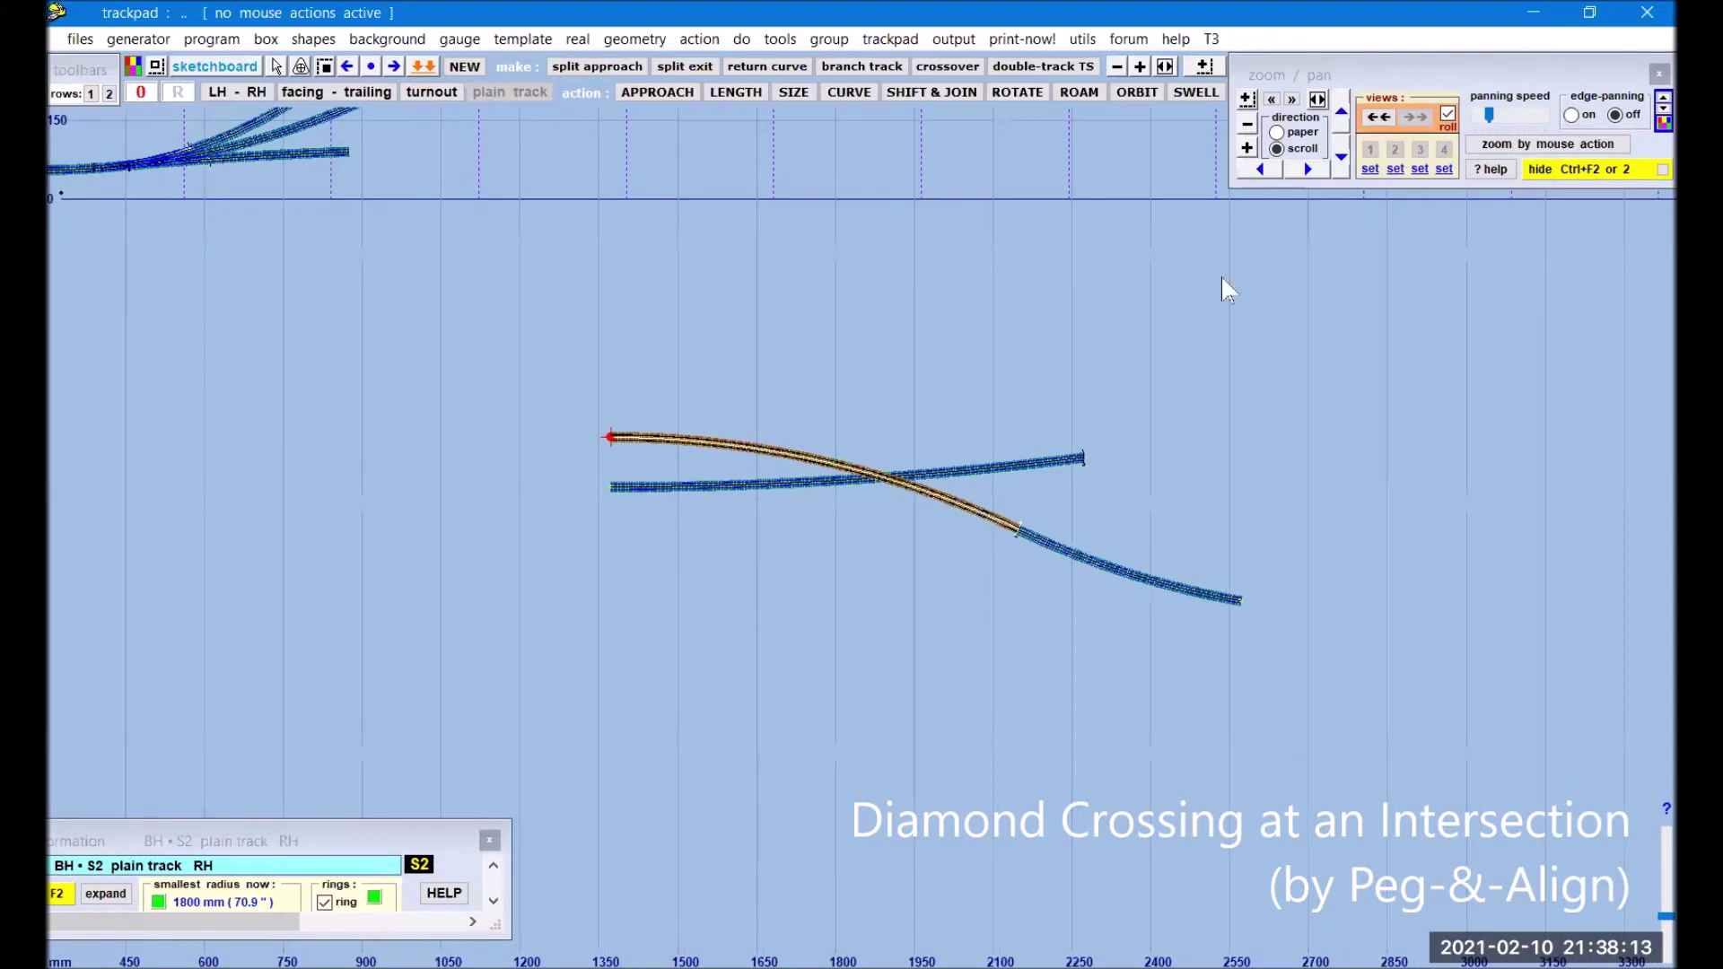
left_click(1253, 147)
left_click_drag(773, 564, 840, 529)
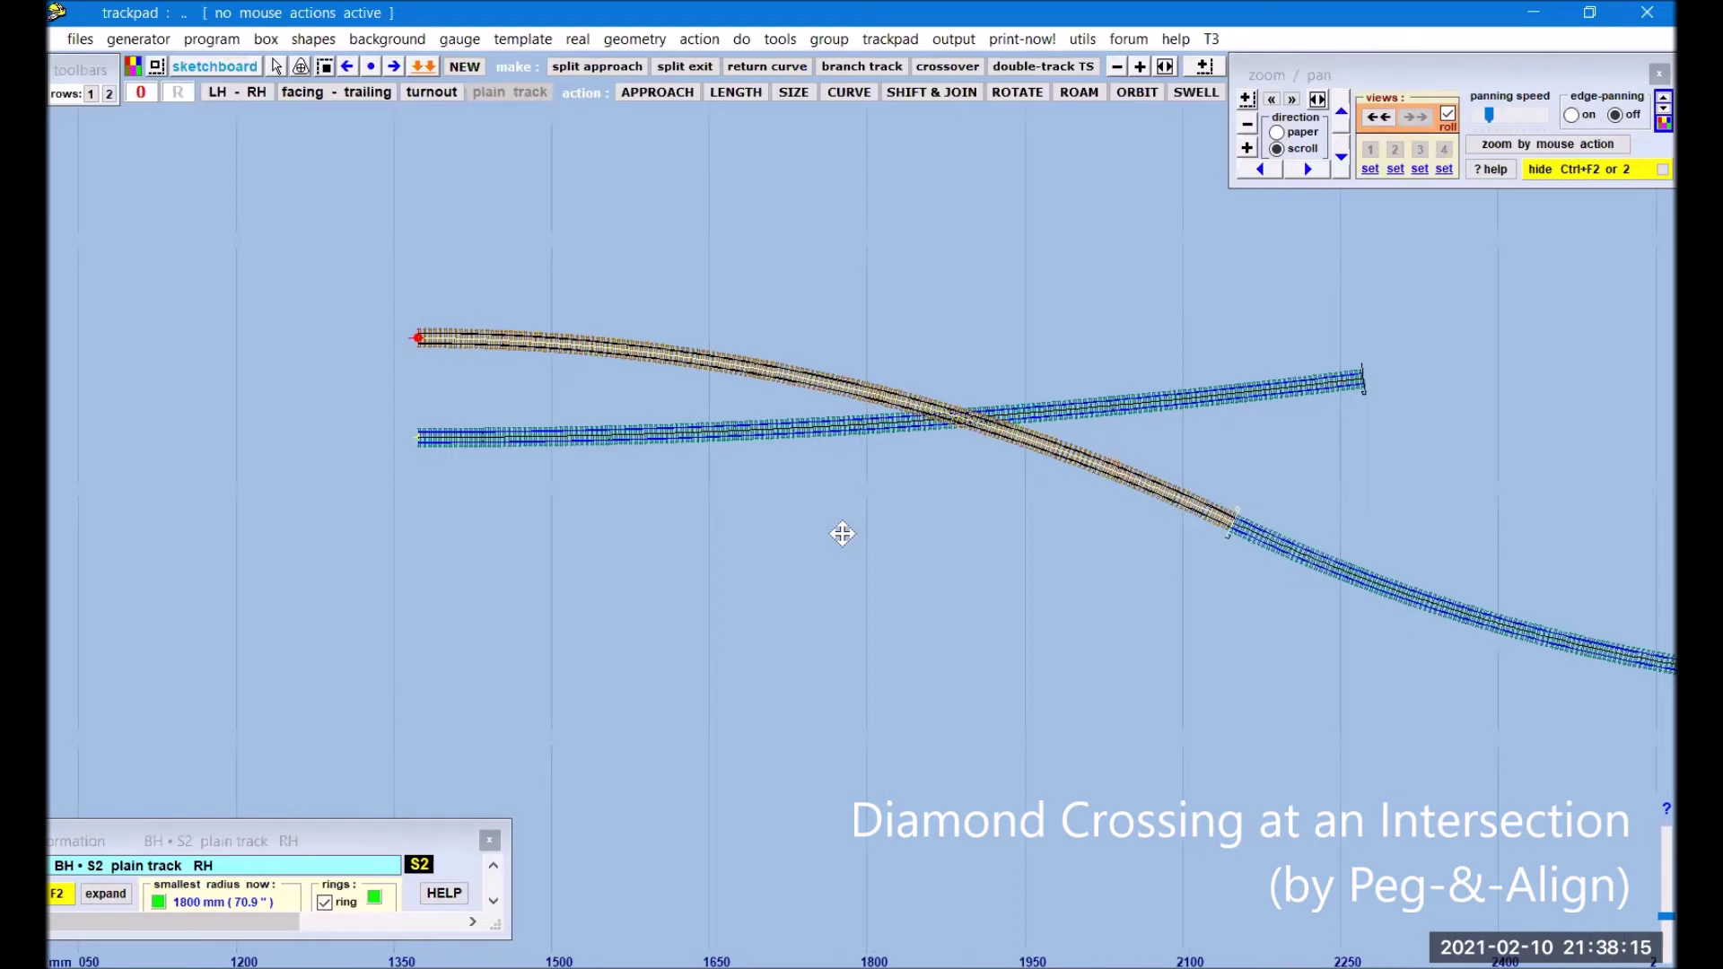
left_click(780, 428)
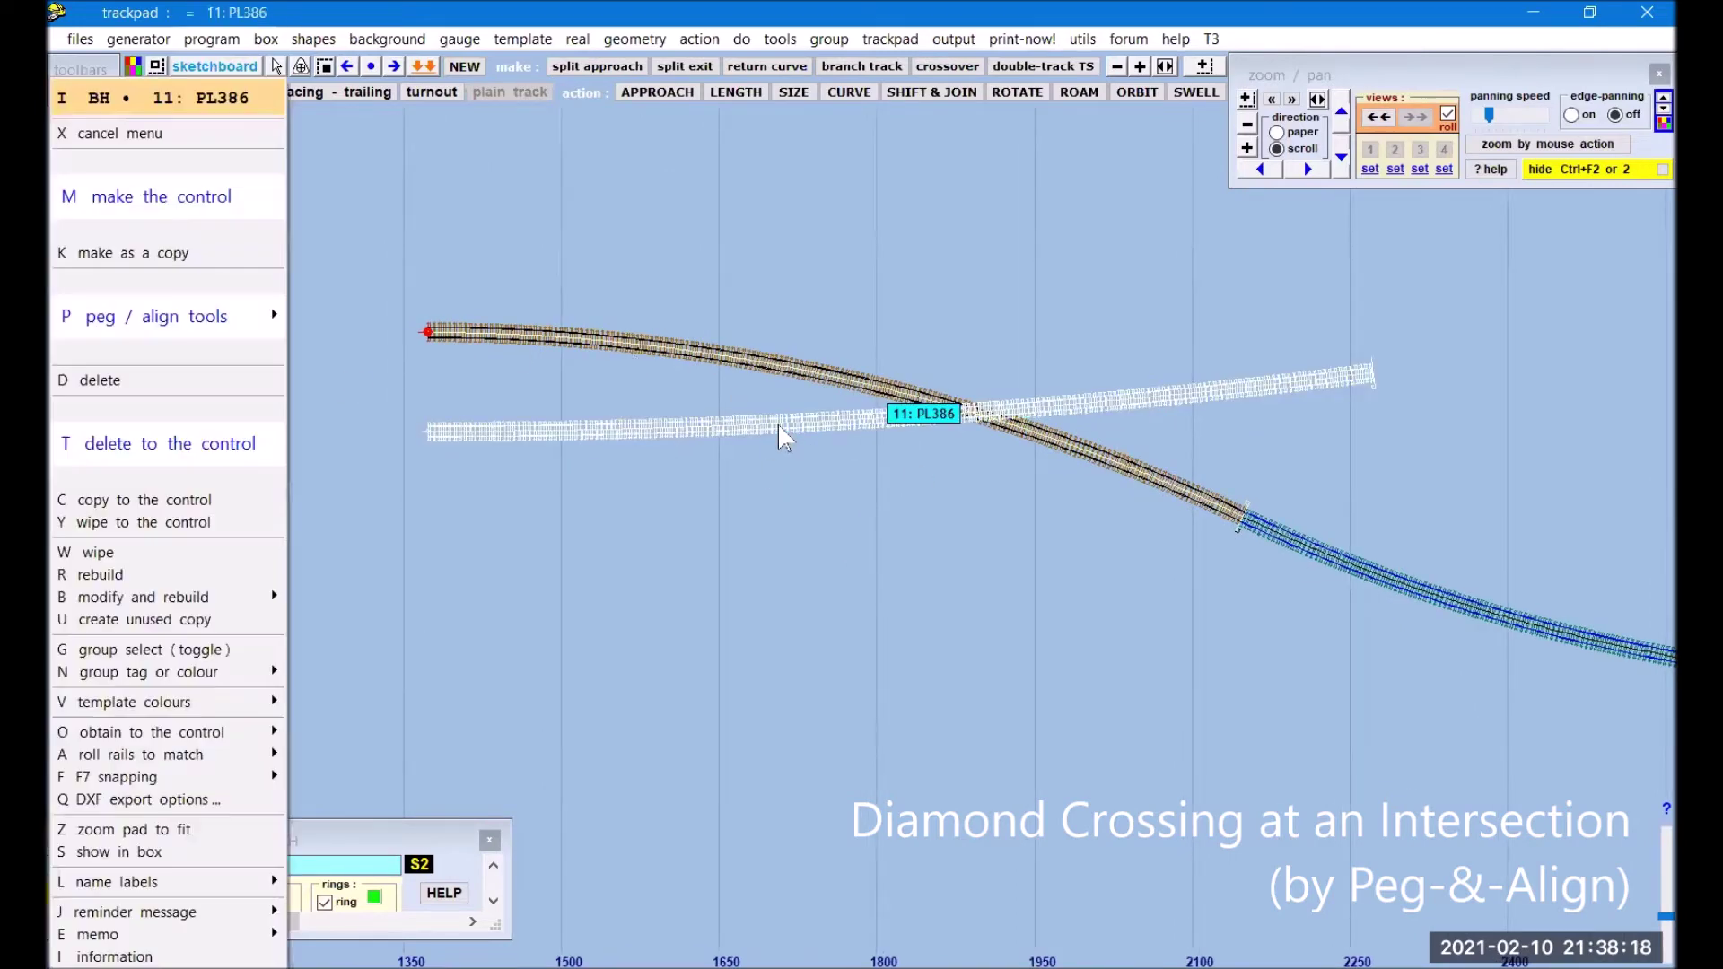
left_click(247, 453)
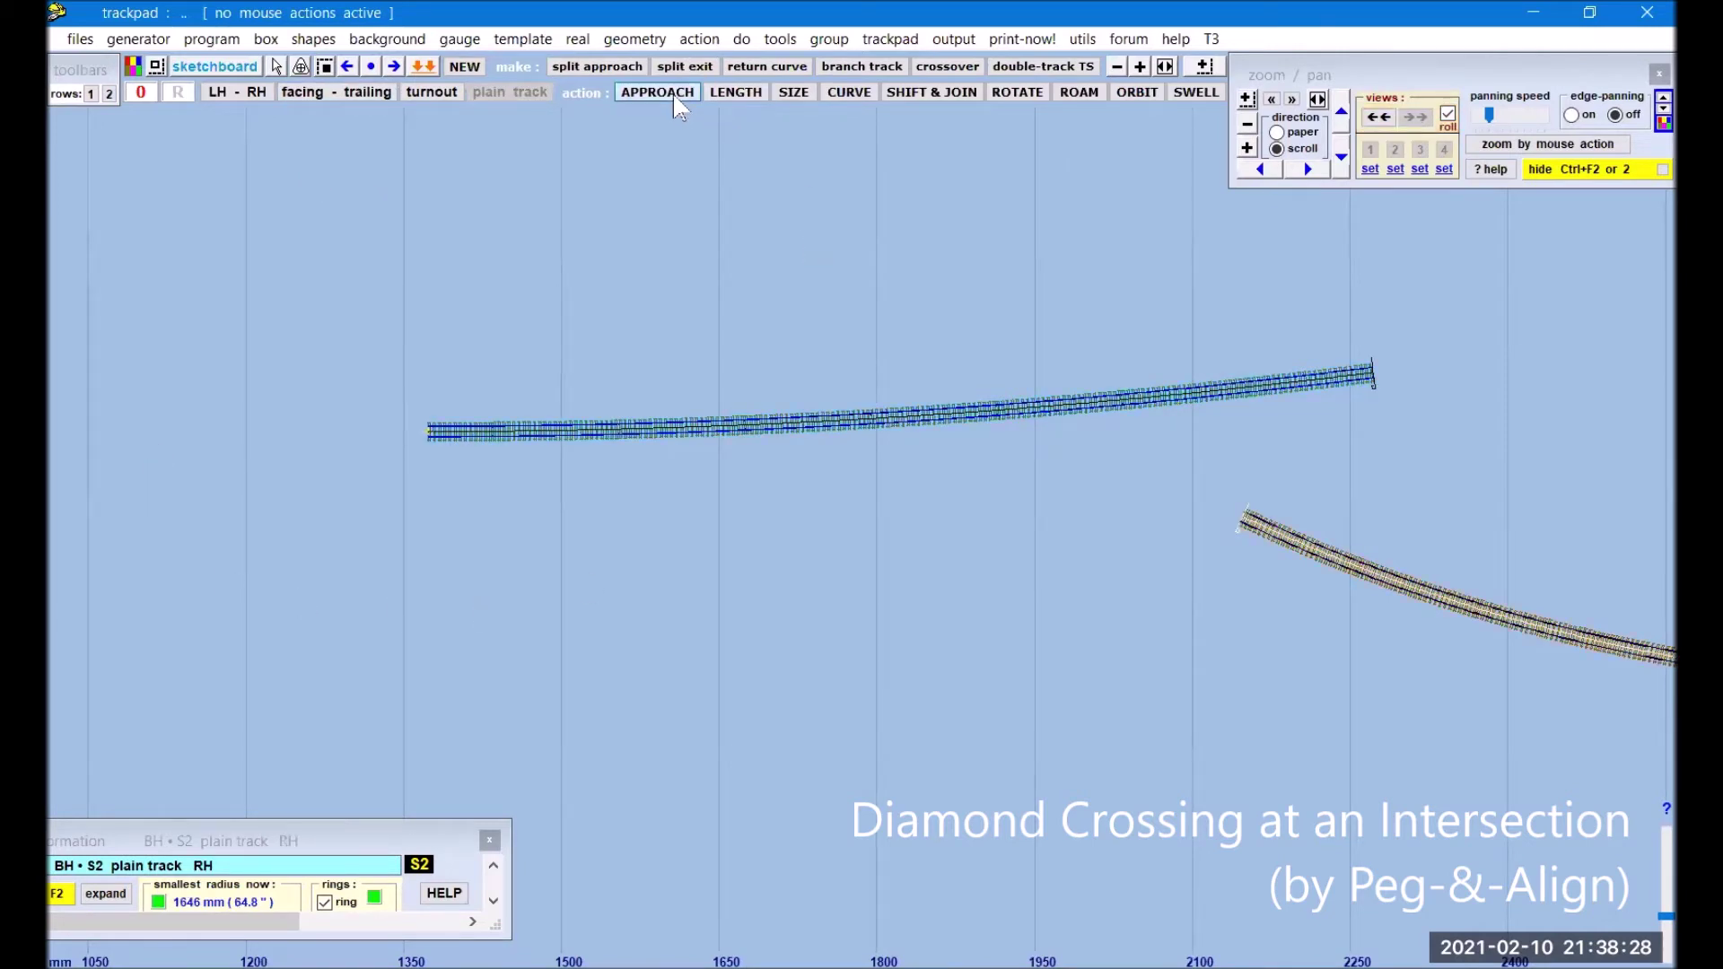
- Lengthen the plain-track control template across the remaining background curve to about 1053 mm
left_click(673, 94)
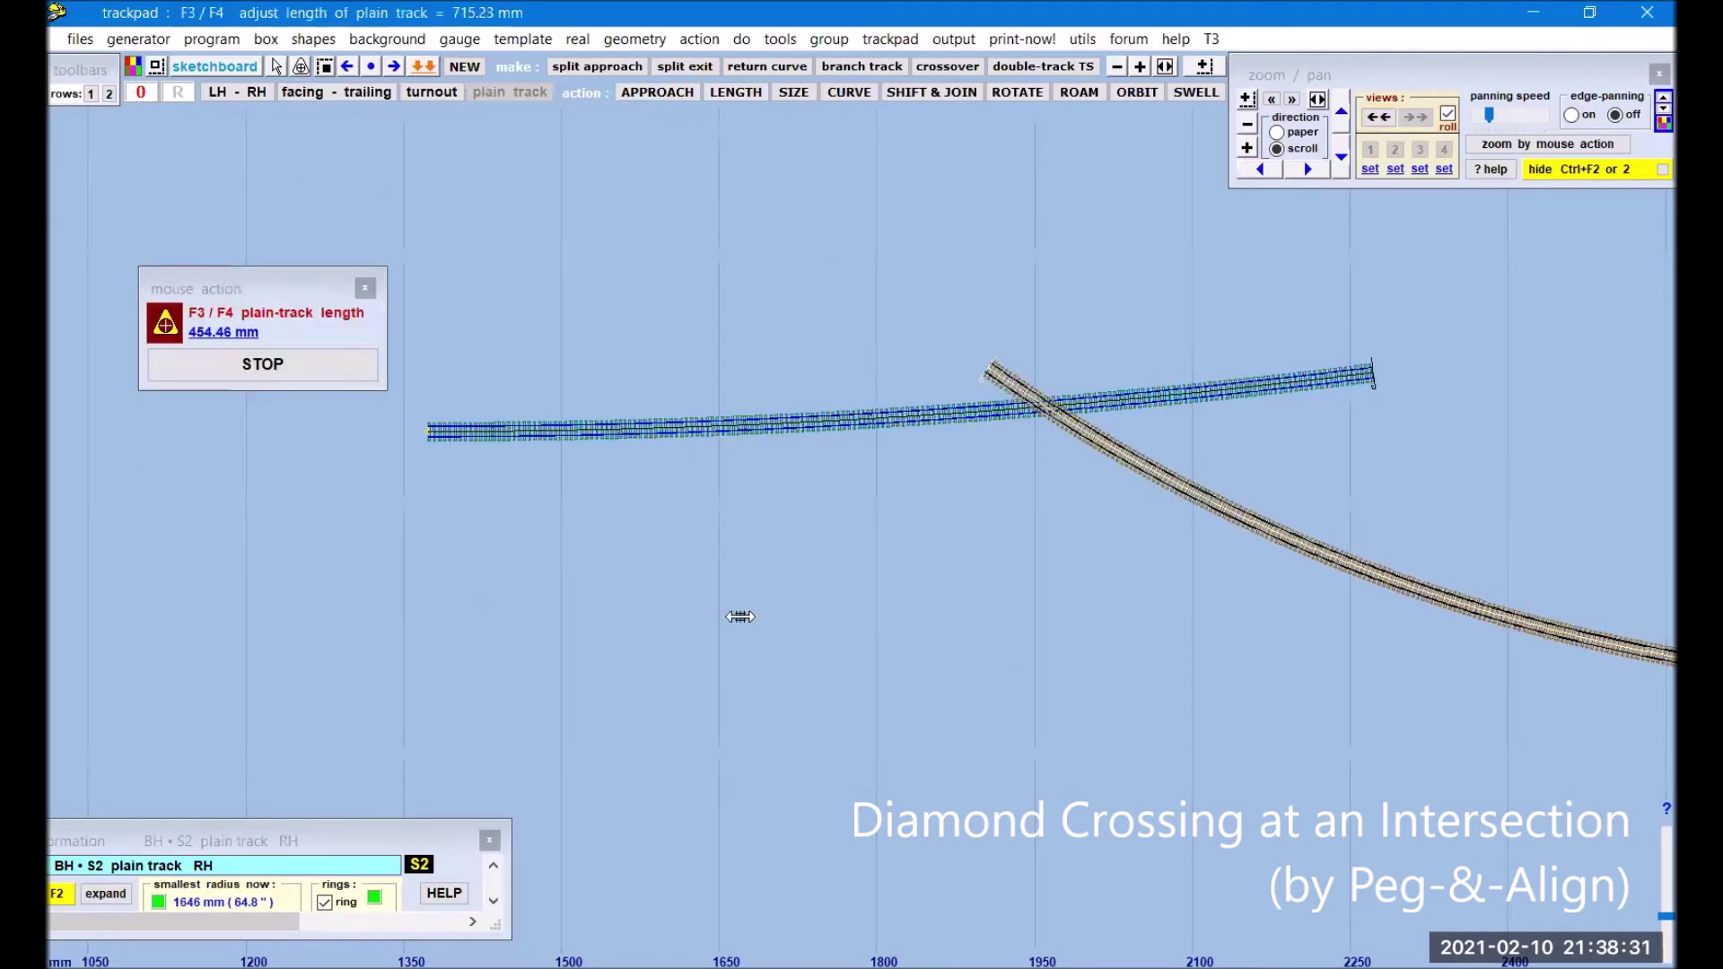
left_click_drag(884, 636, 645, 632)
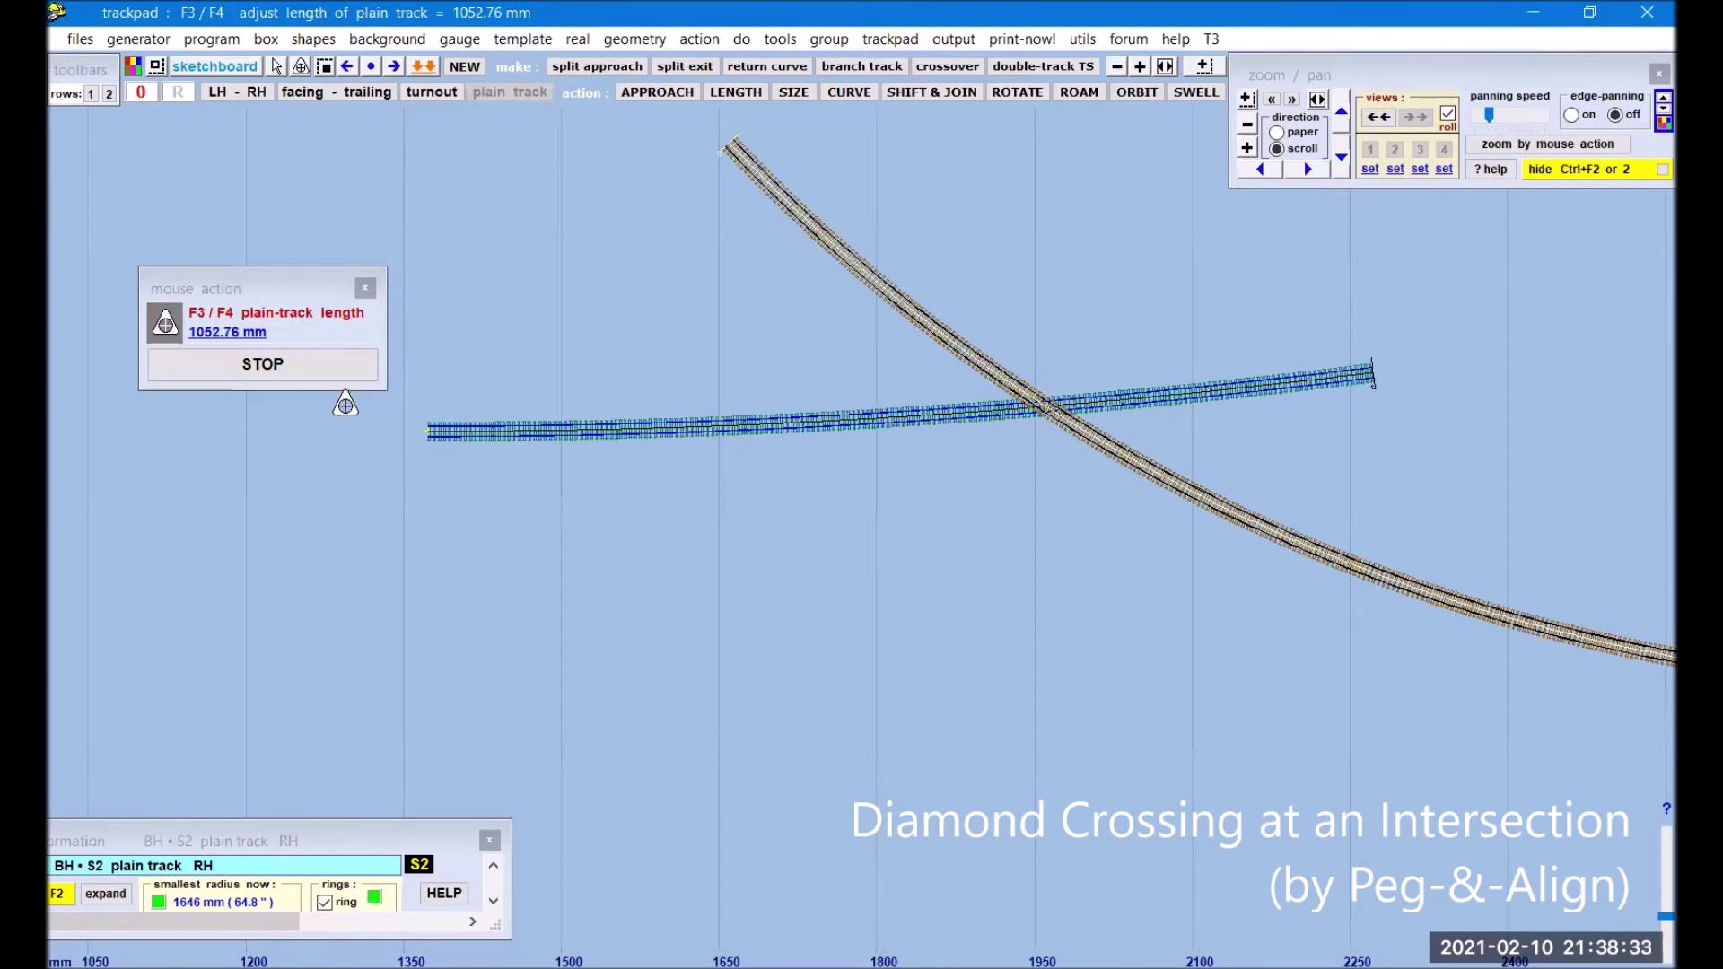
left_click(345, 373)
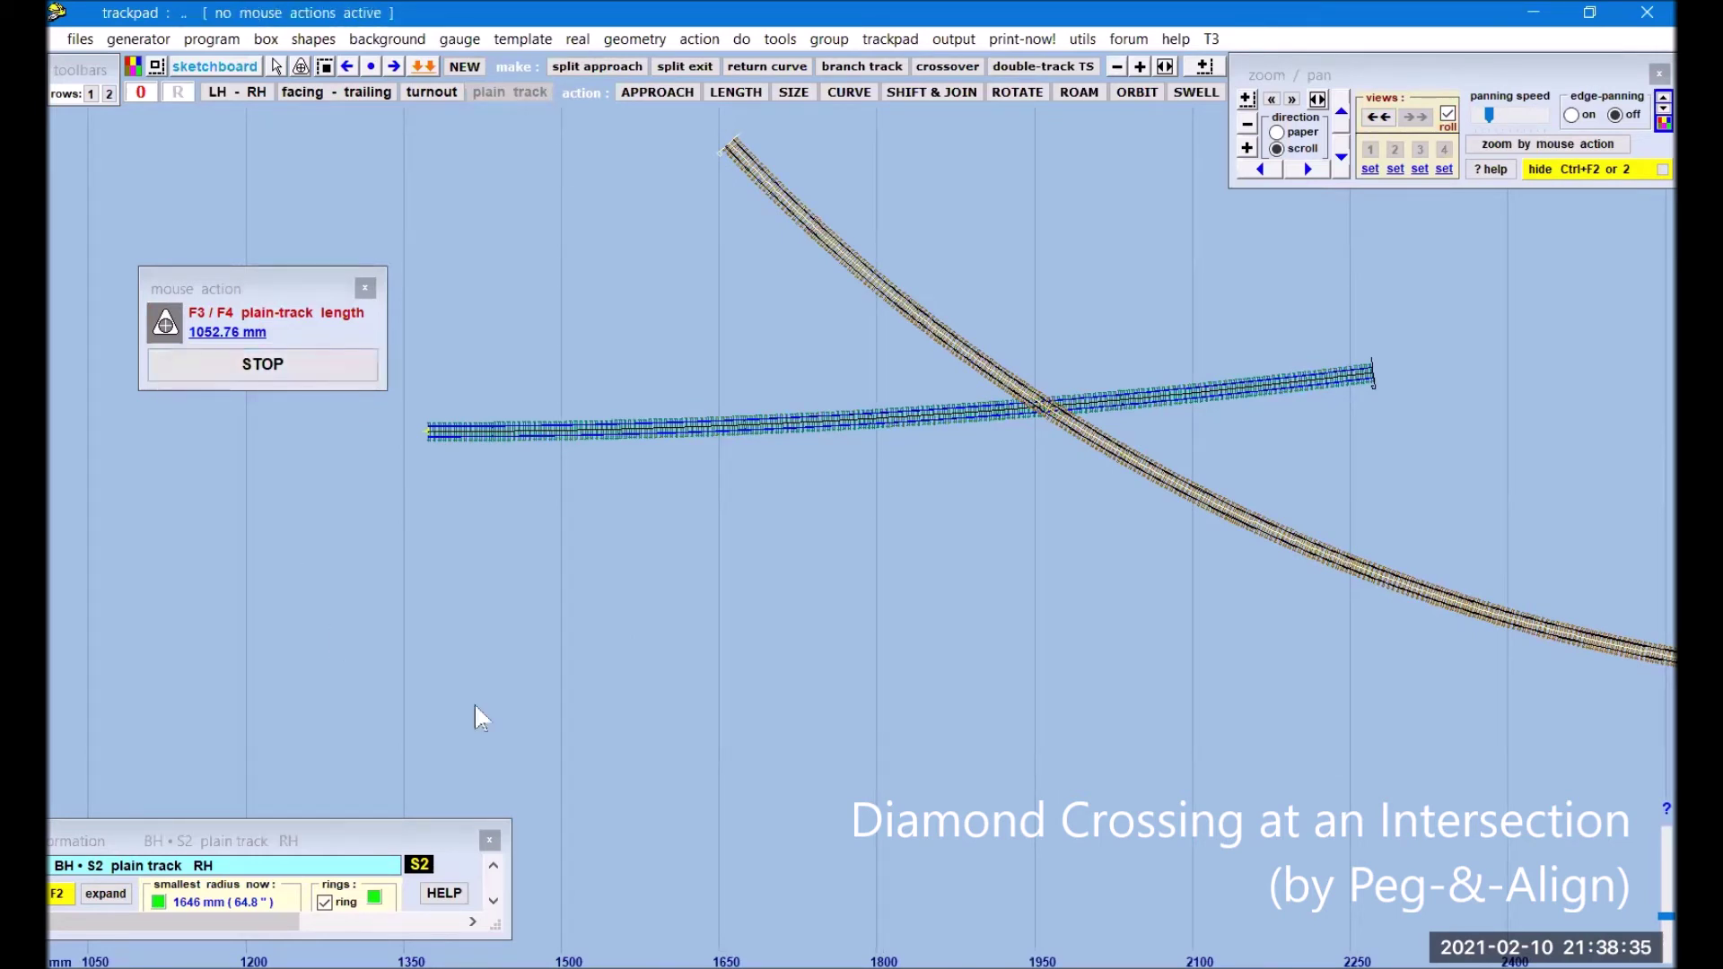
- Try to make a diamond-crossing where the lengthened control template intersects the background curve
left_click(739, 420)
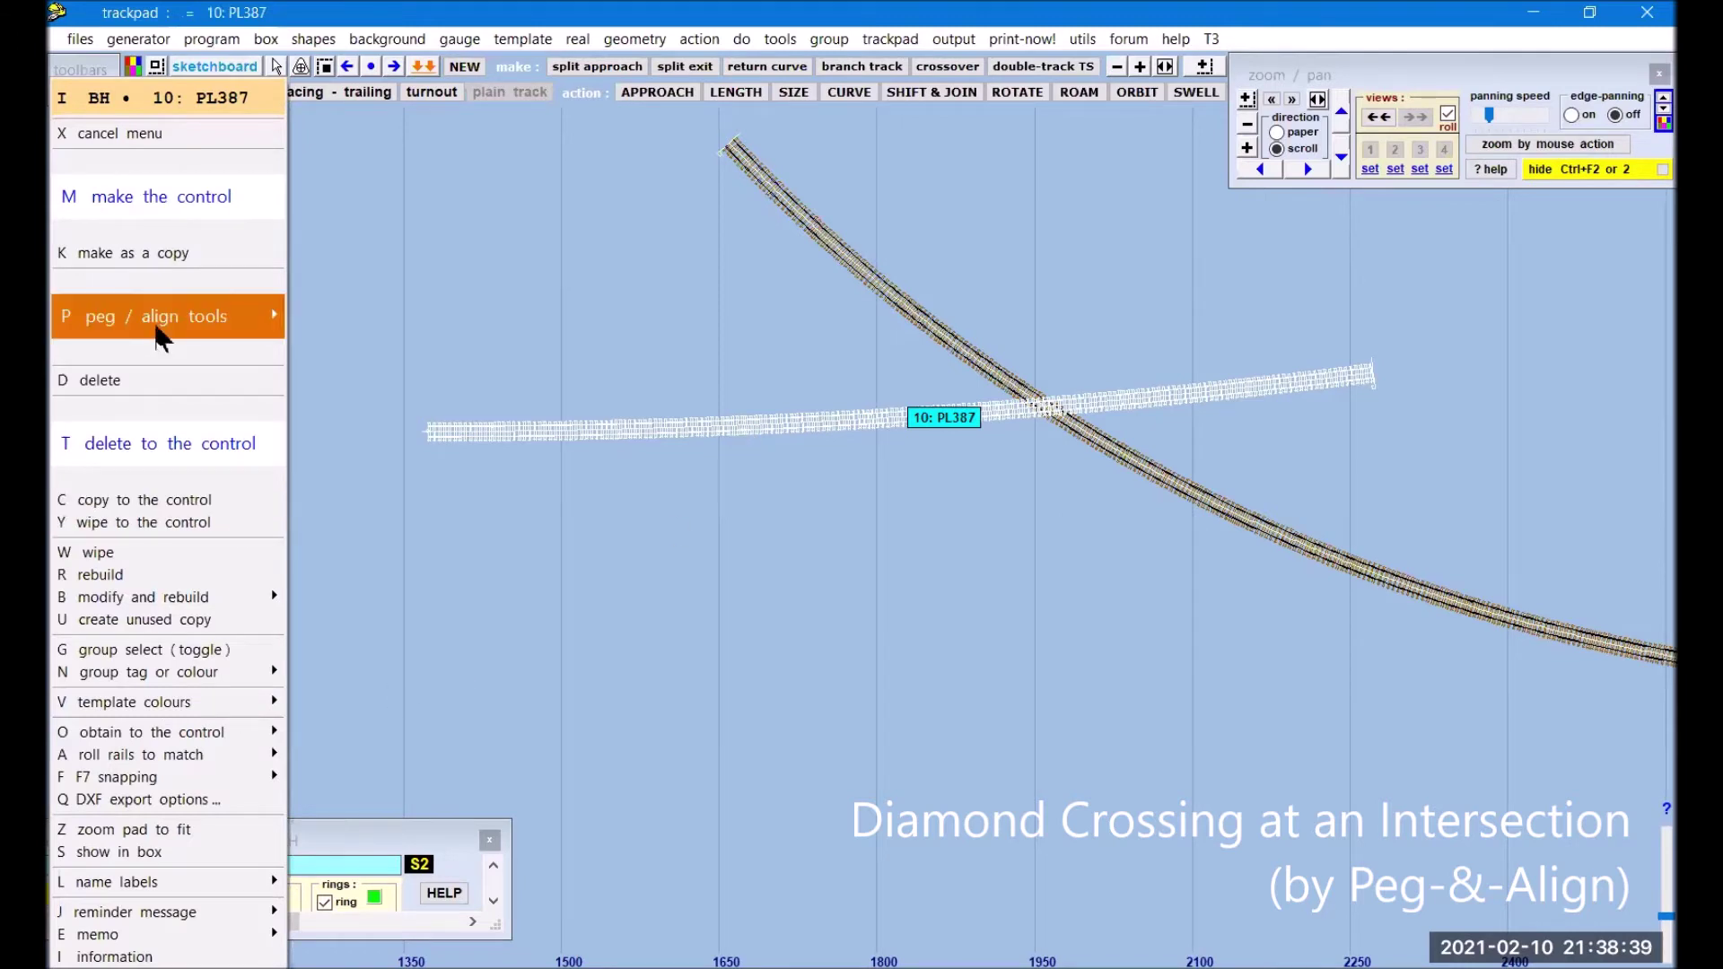
mouse_move(162, 332)
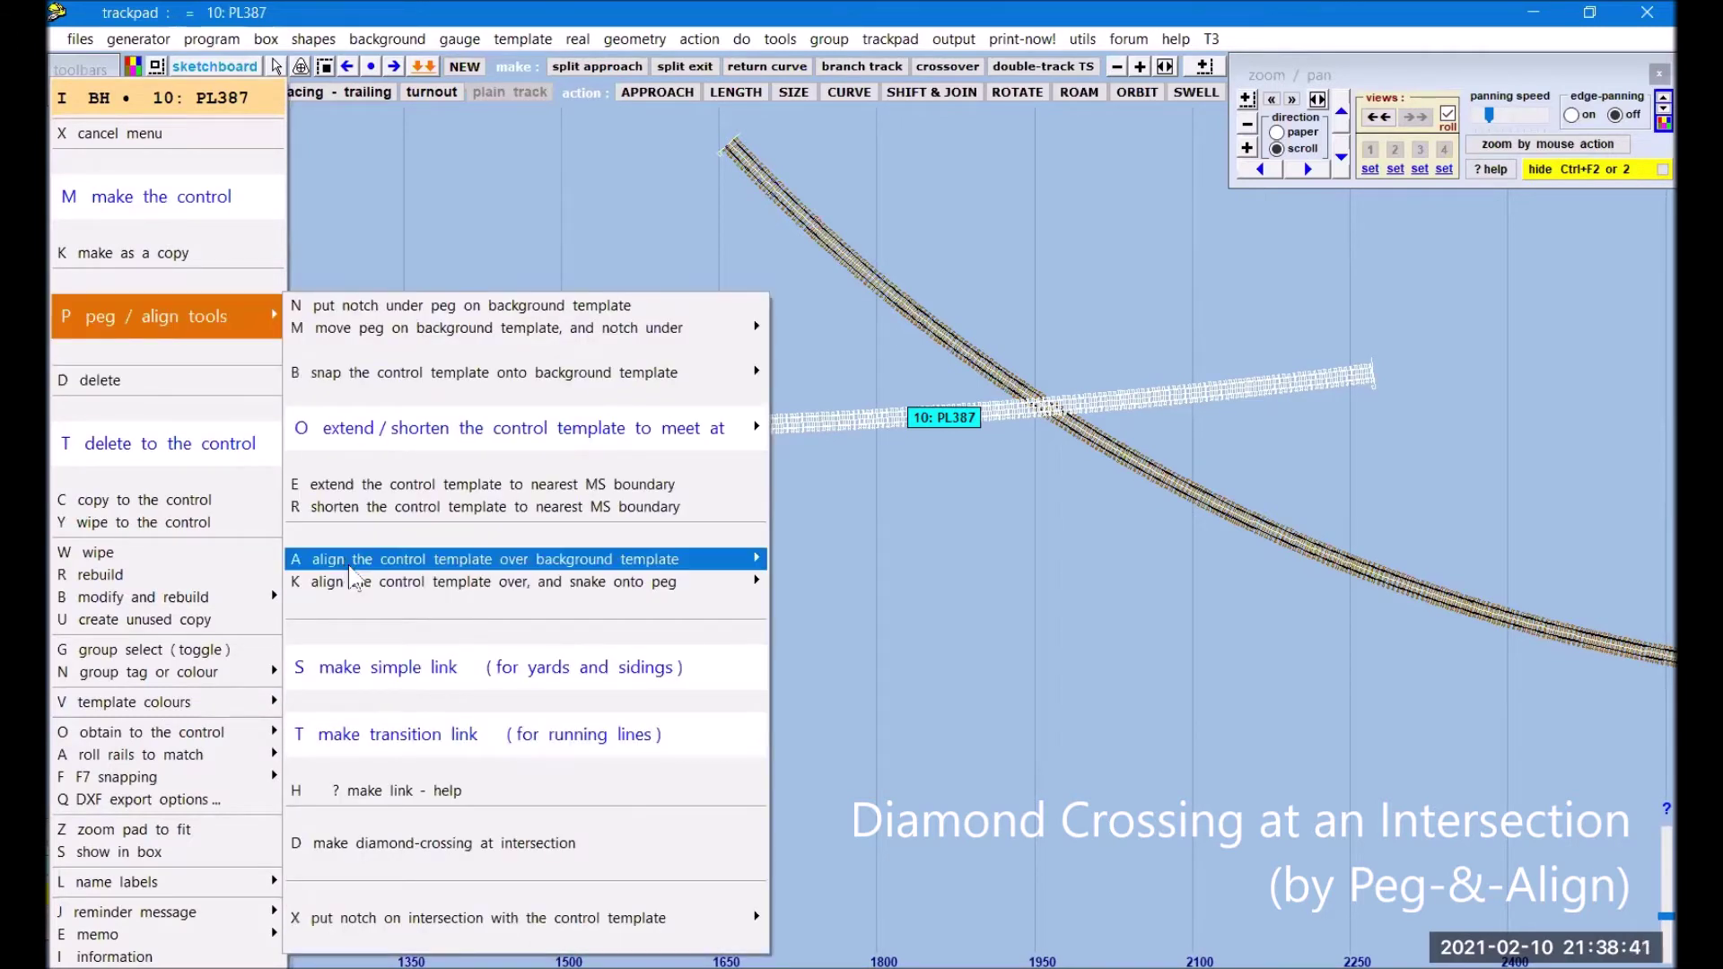
left_click(362, 845)
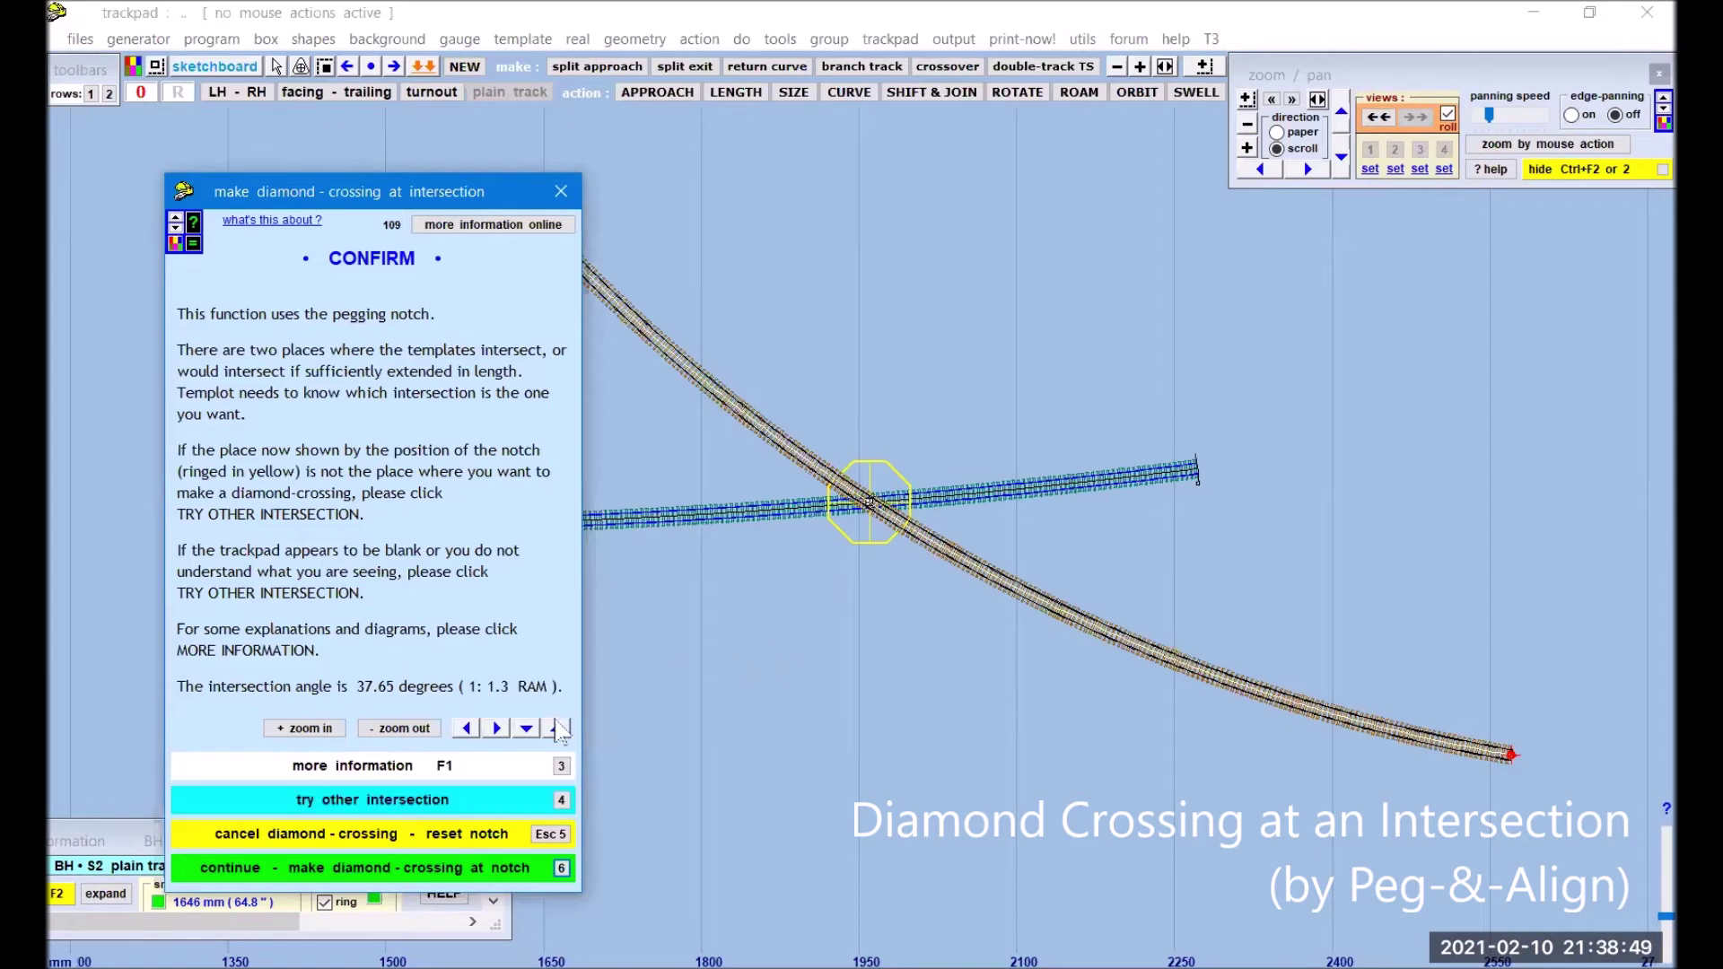
left_click(321, 872)
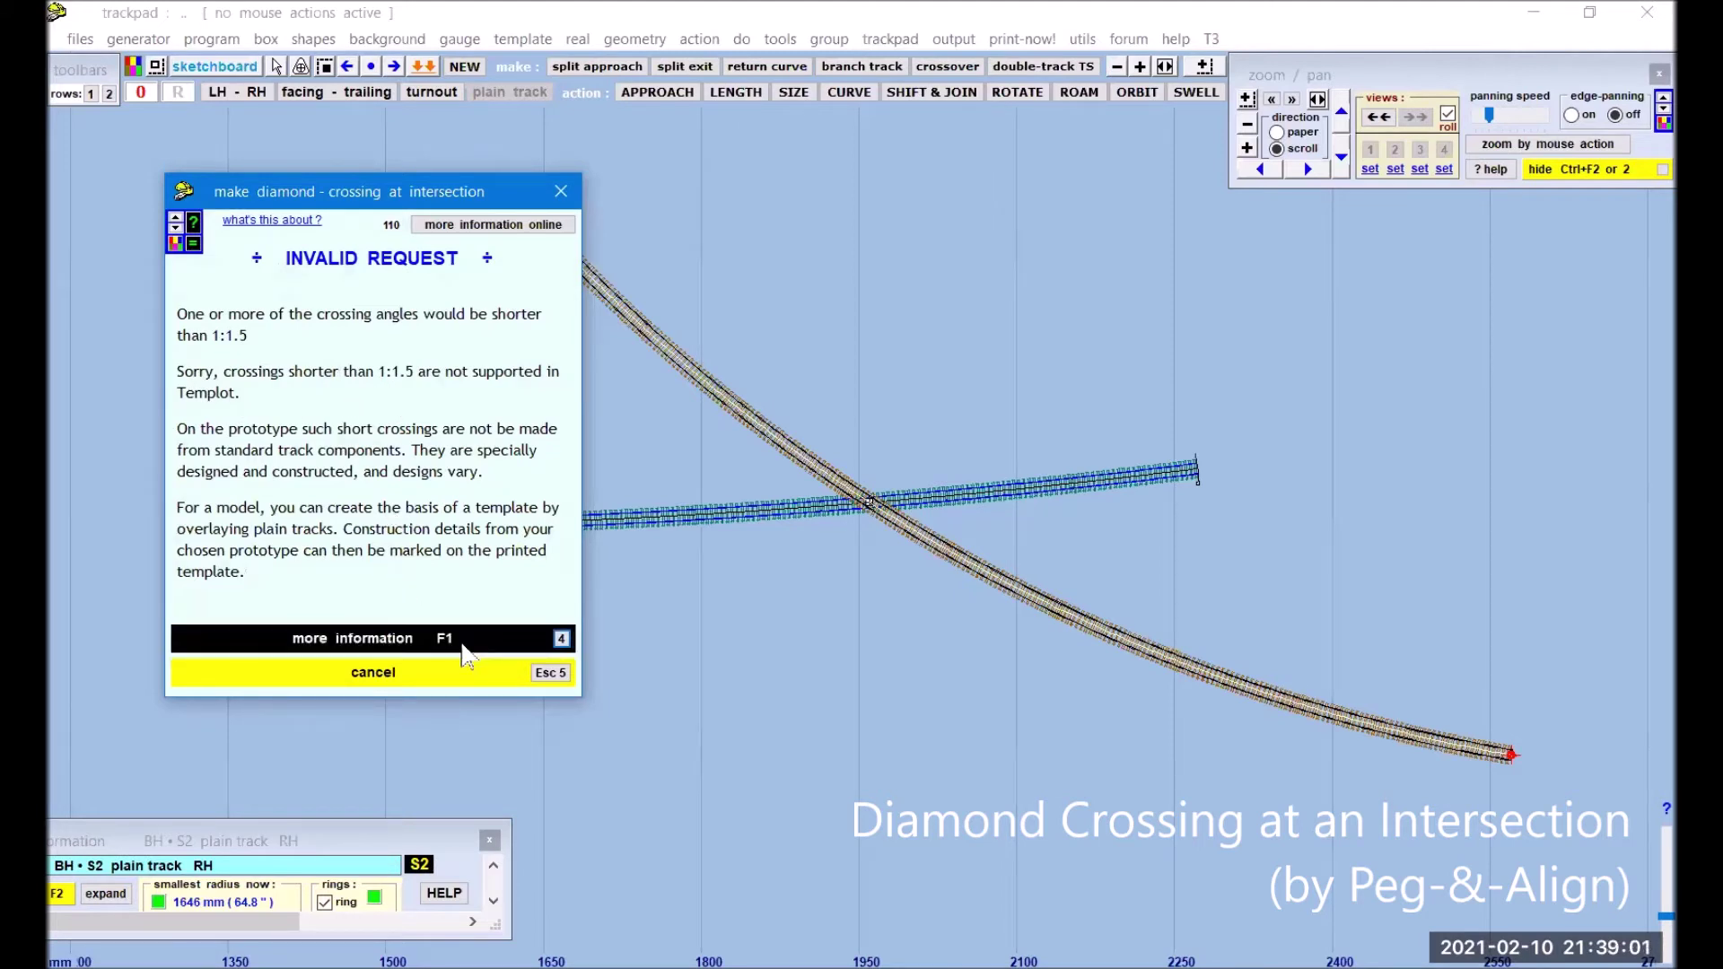
left_click(437, 679)
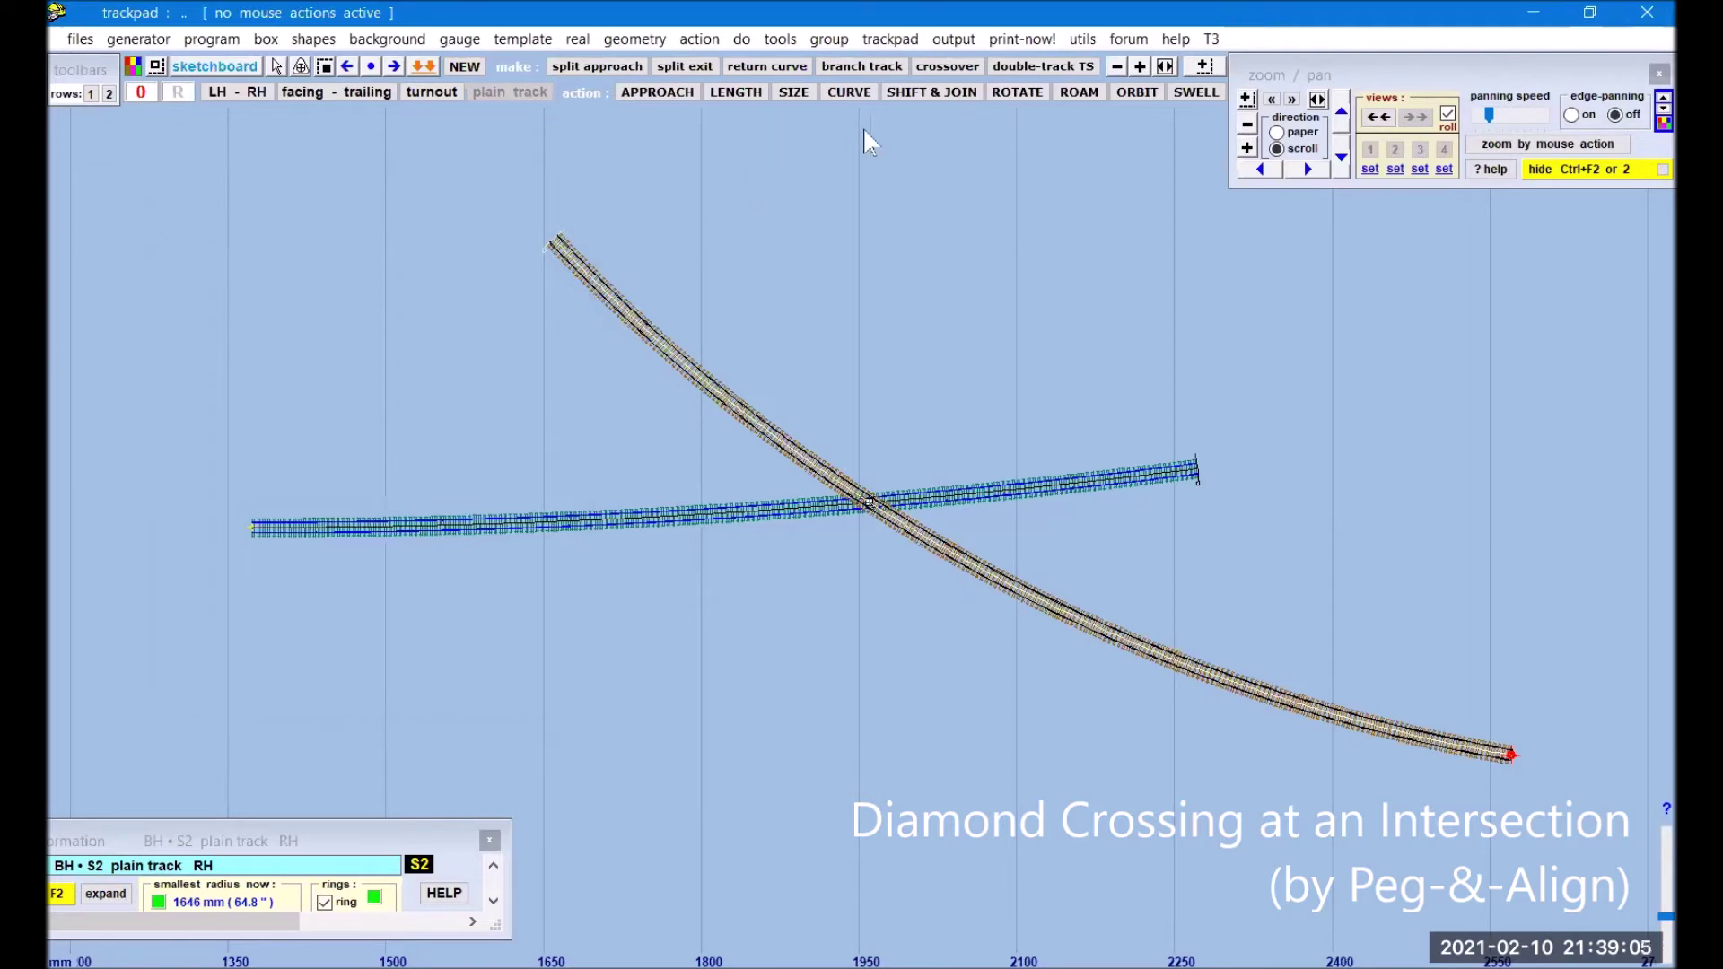
- Ease the control template's curving to a radius of about 6043 mm so it crosses the background curve at a shallower angle
left_click(844, 91)
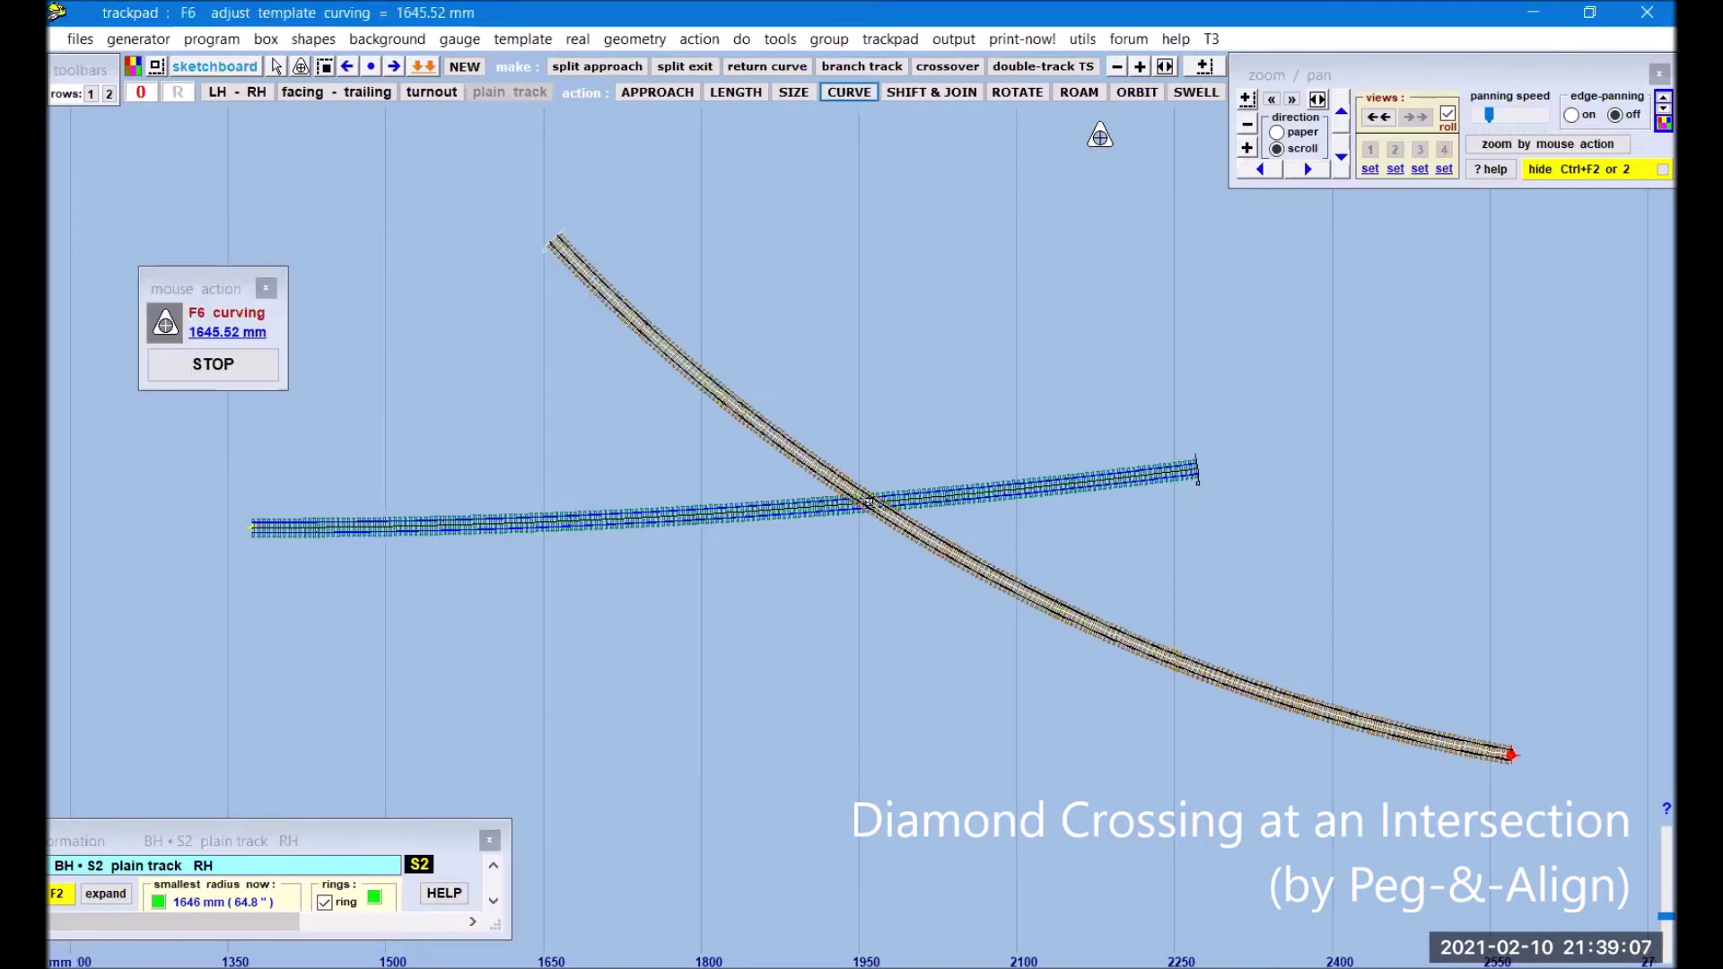
left_click_drag(1102, 138, 774, 280)
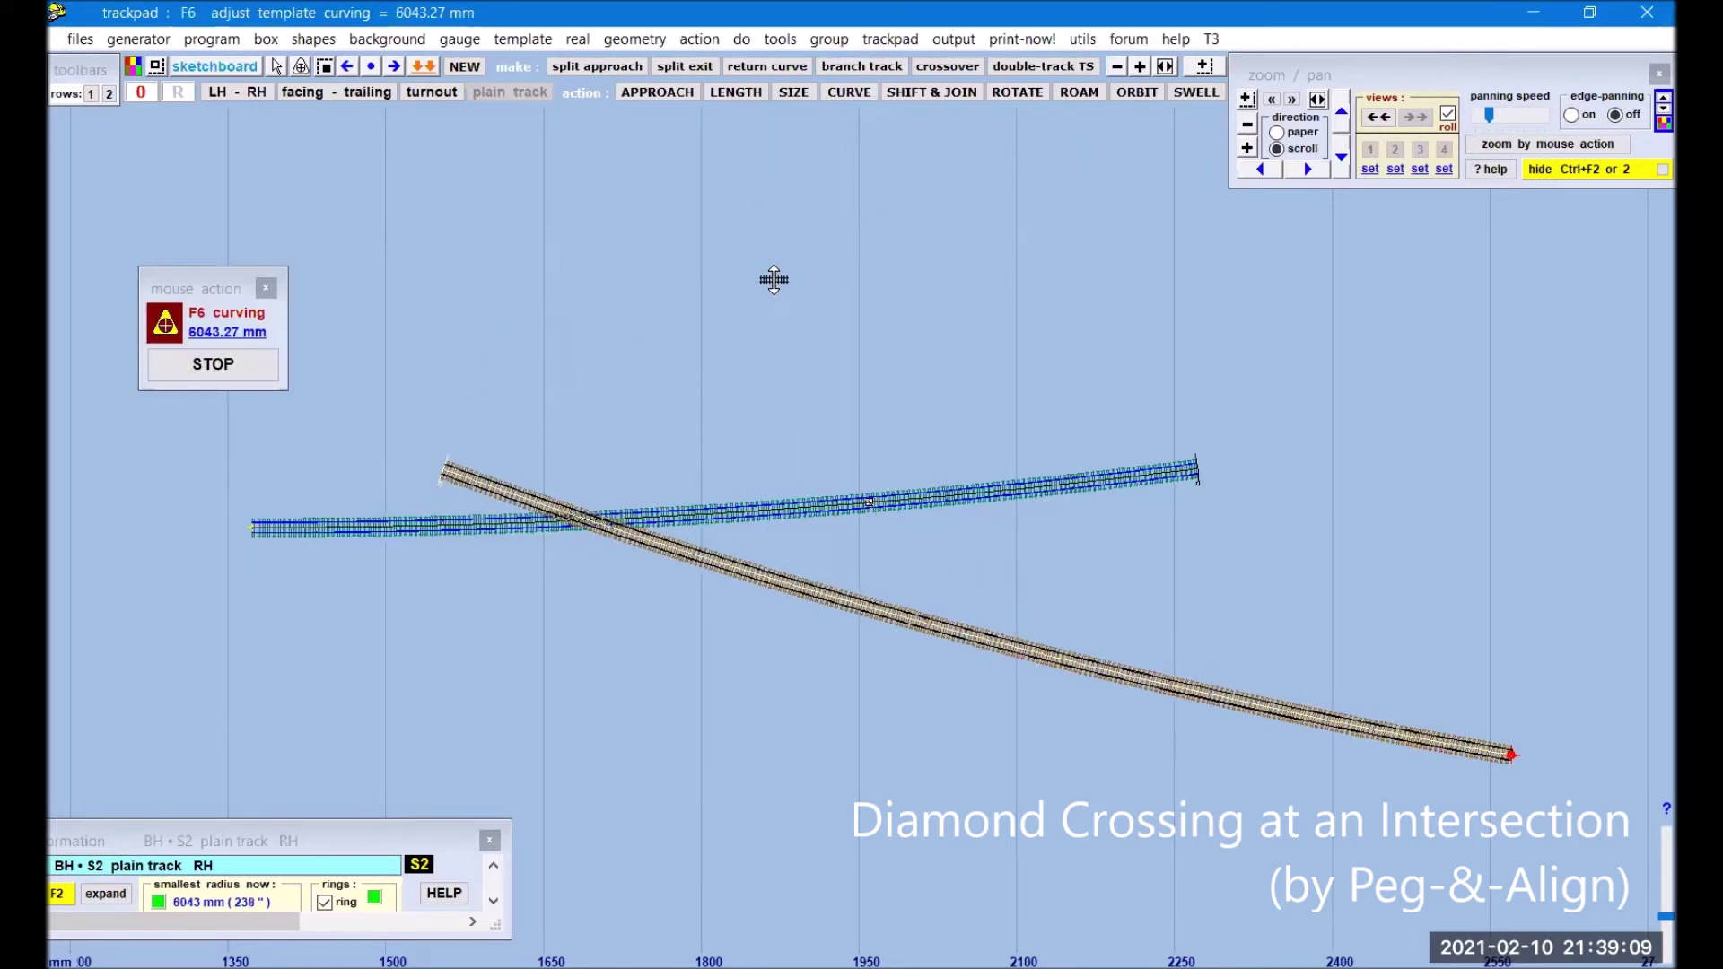
left_click(244, 370)
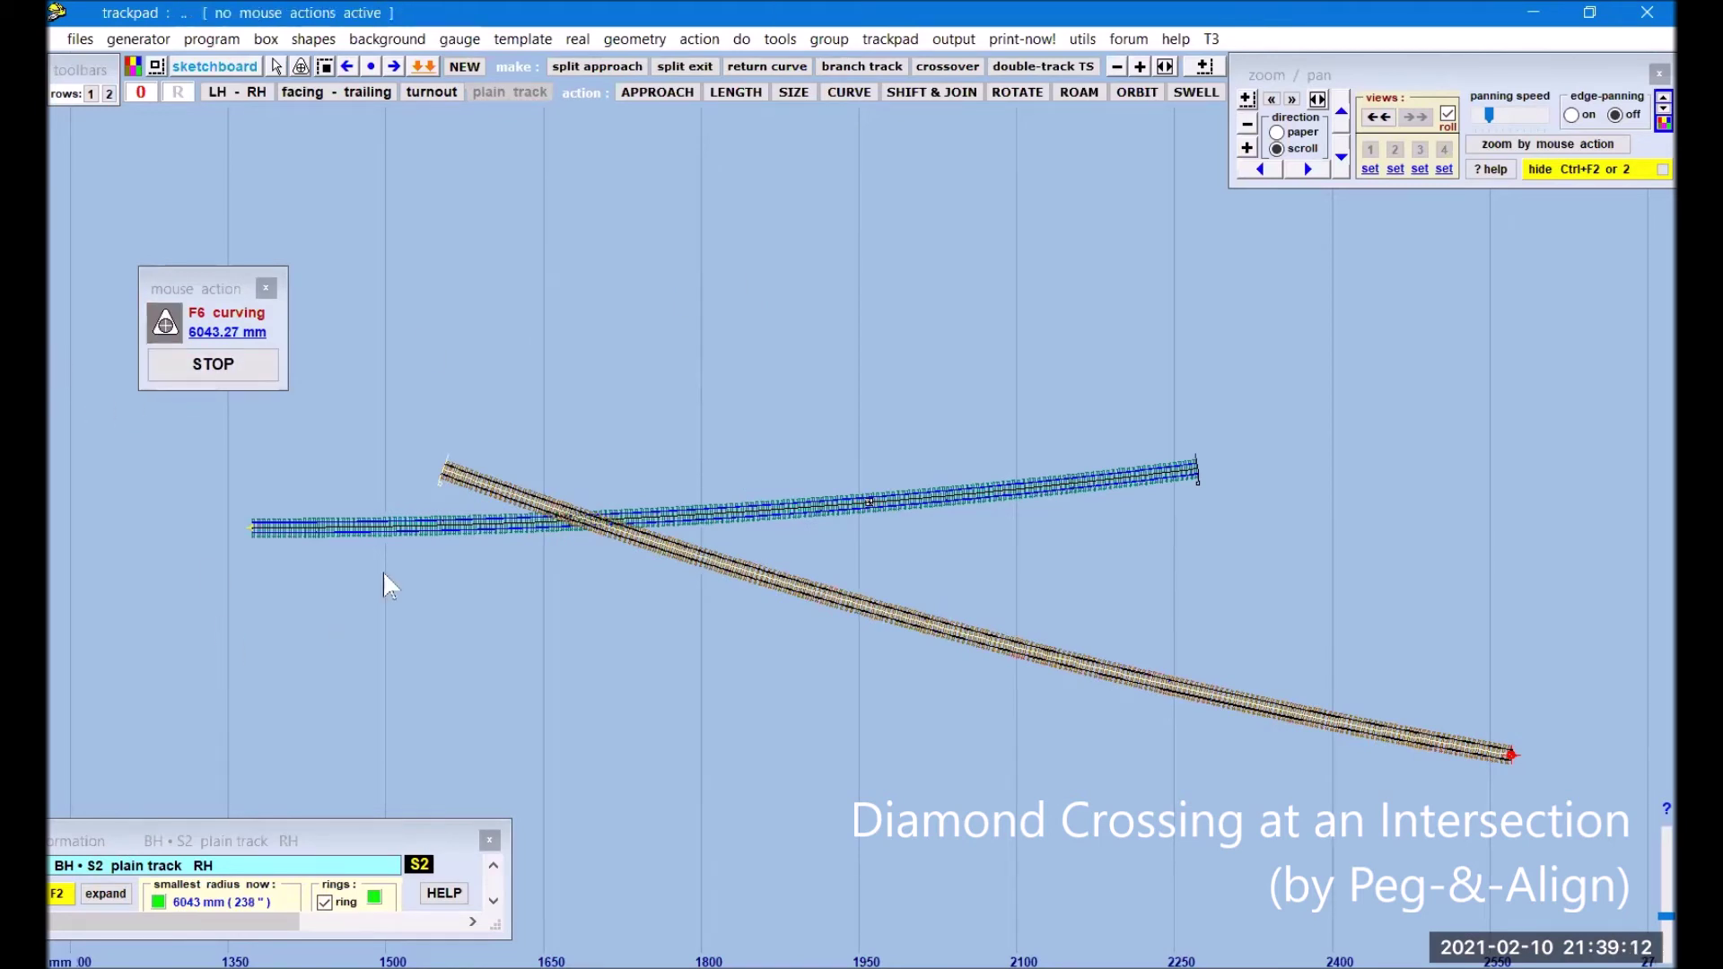
- Make a diamond-crossing at the intersection with the background curve, split/extend the background template to fit, and inspect the crossing up close
left_click(406, 531)
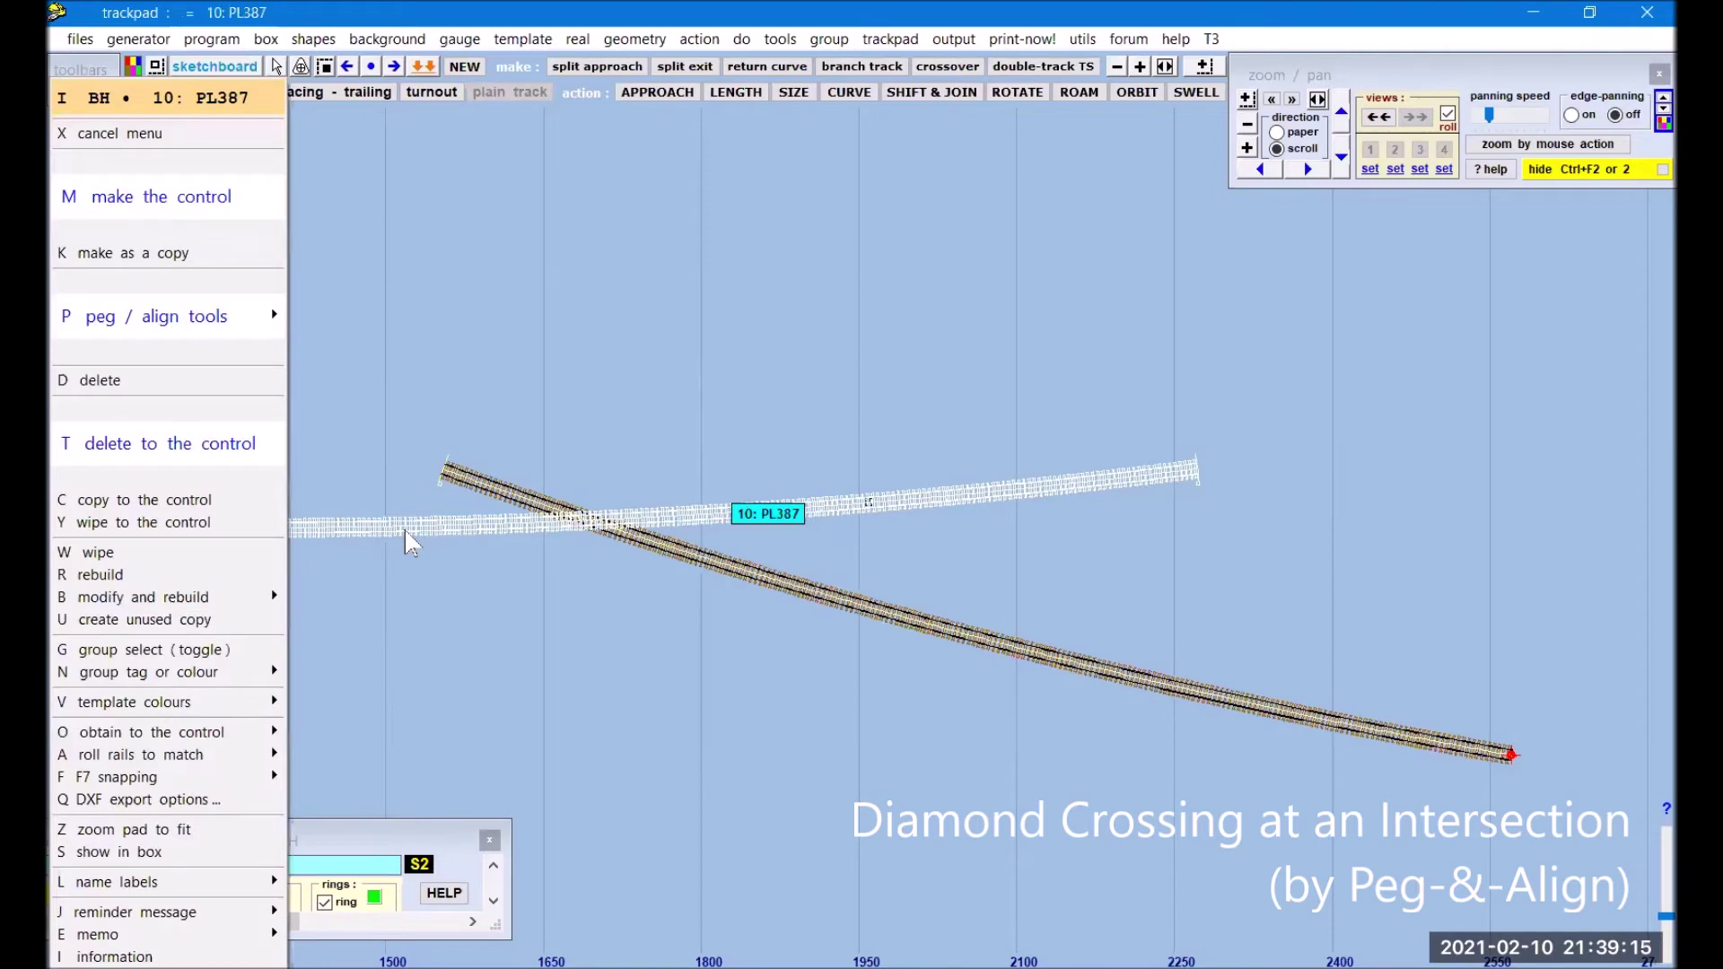
mouse_move(230, 310)
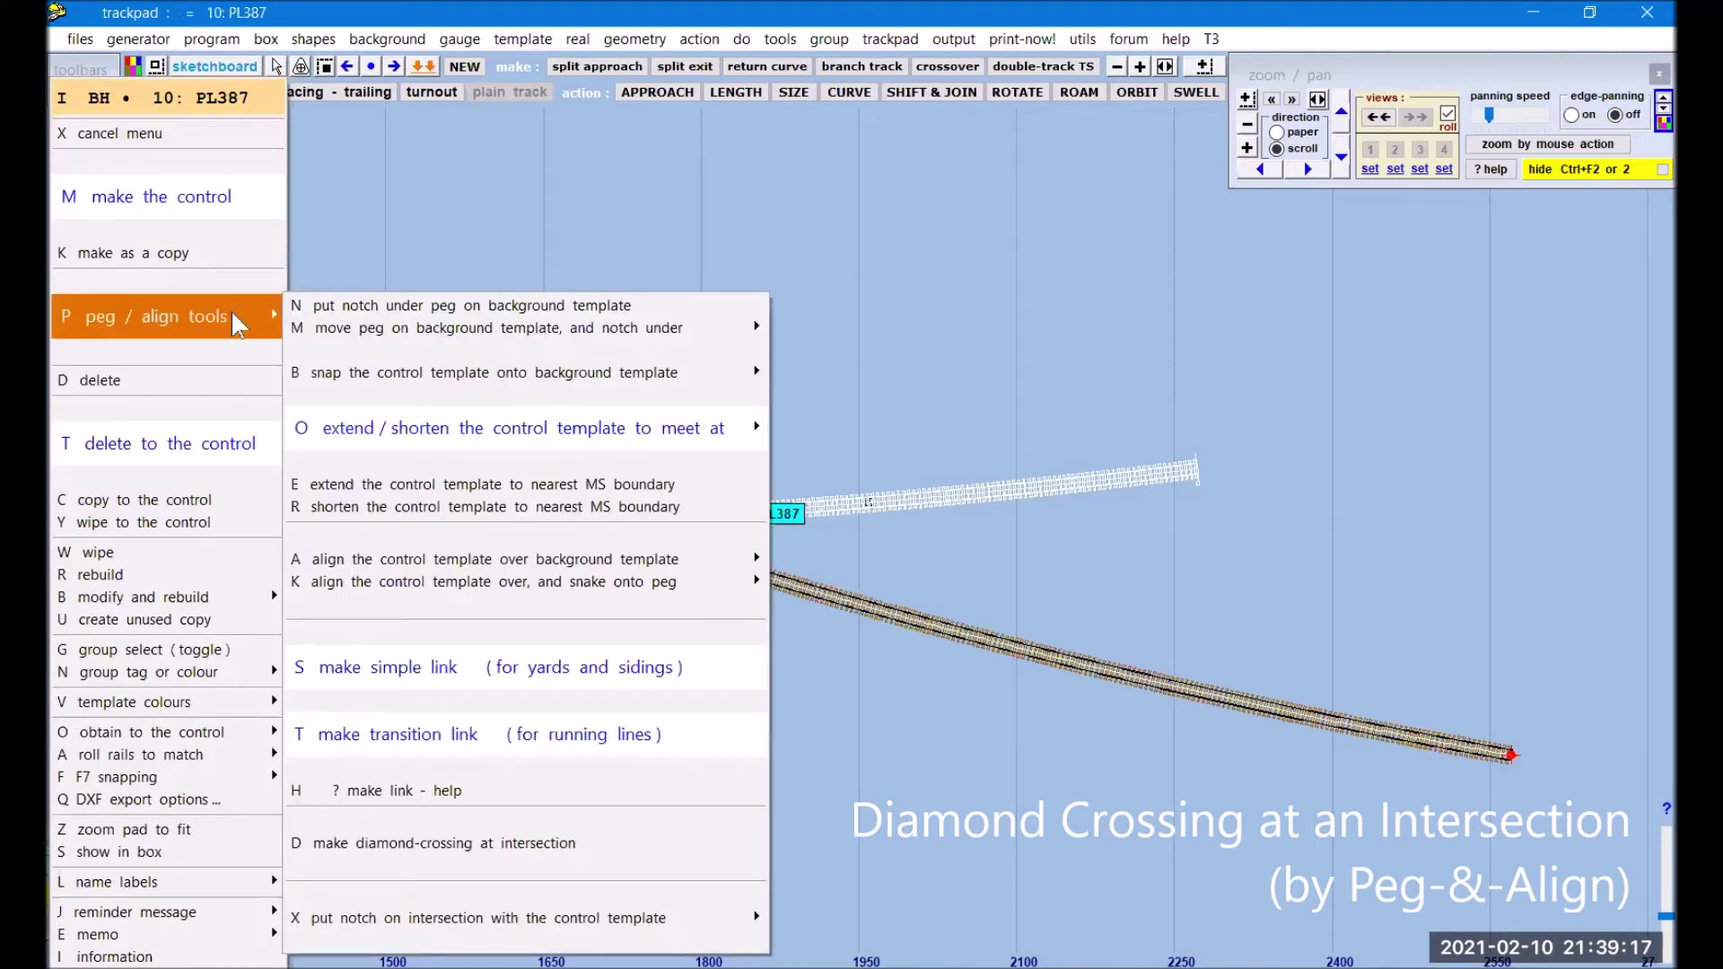
left_click(467, 844)
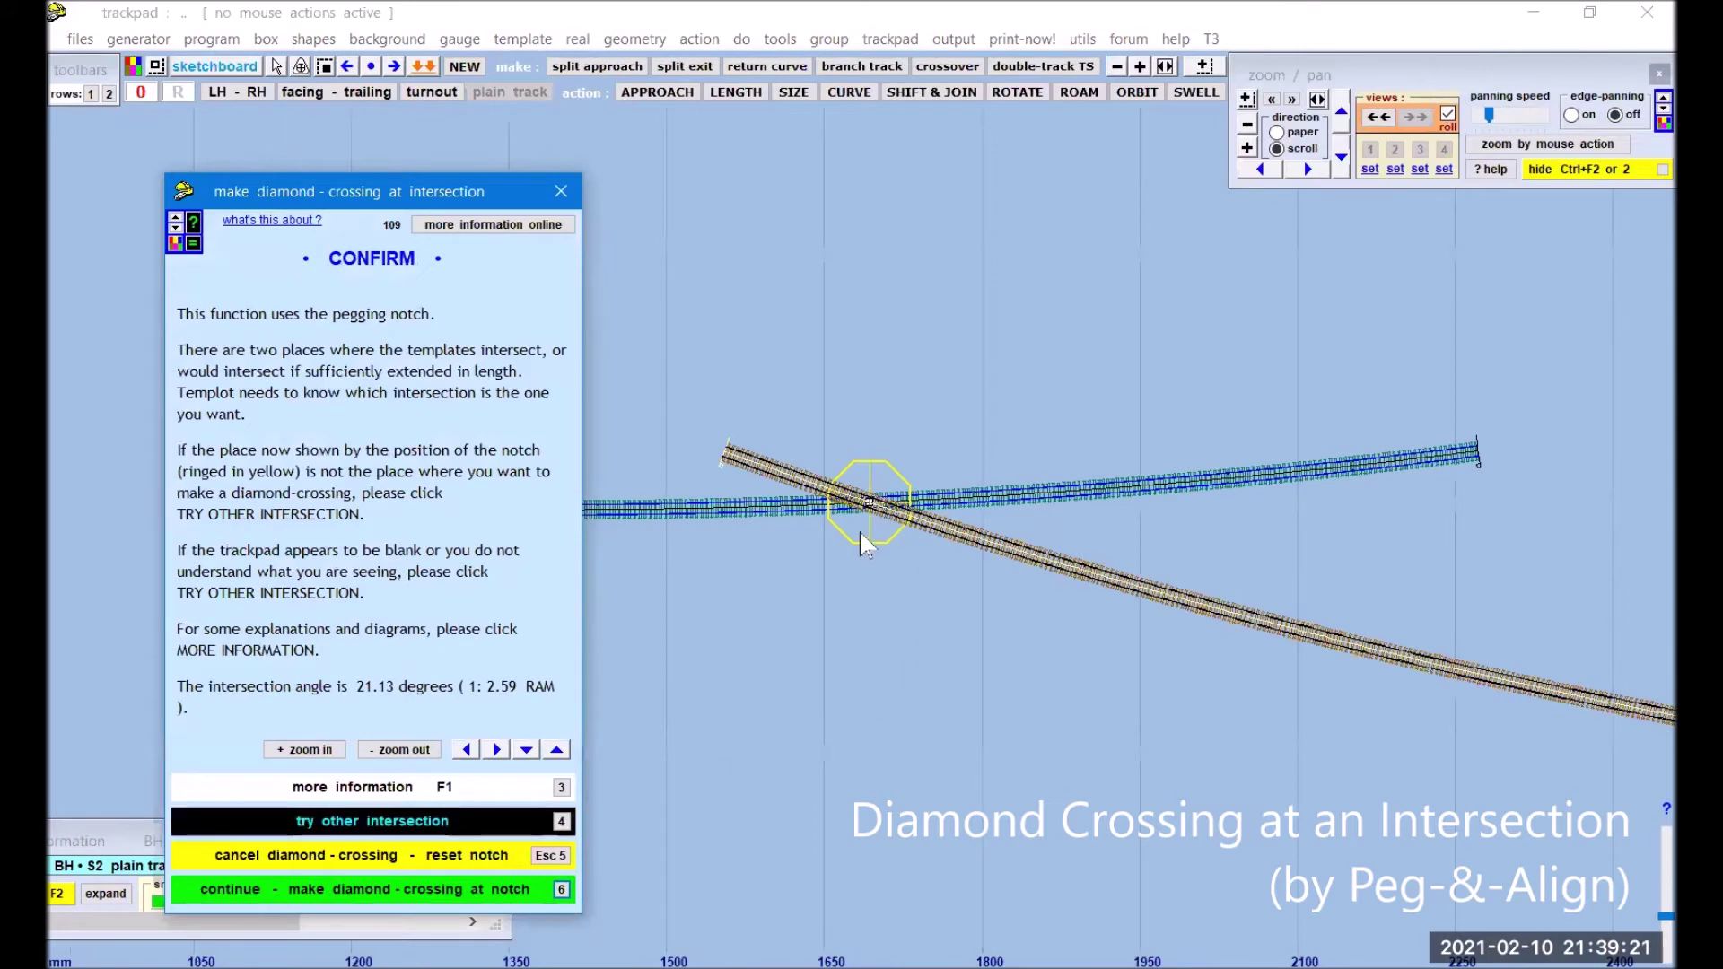
left_click(320, 889)
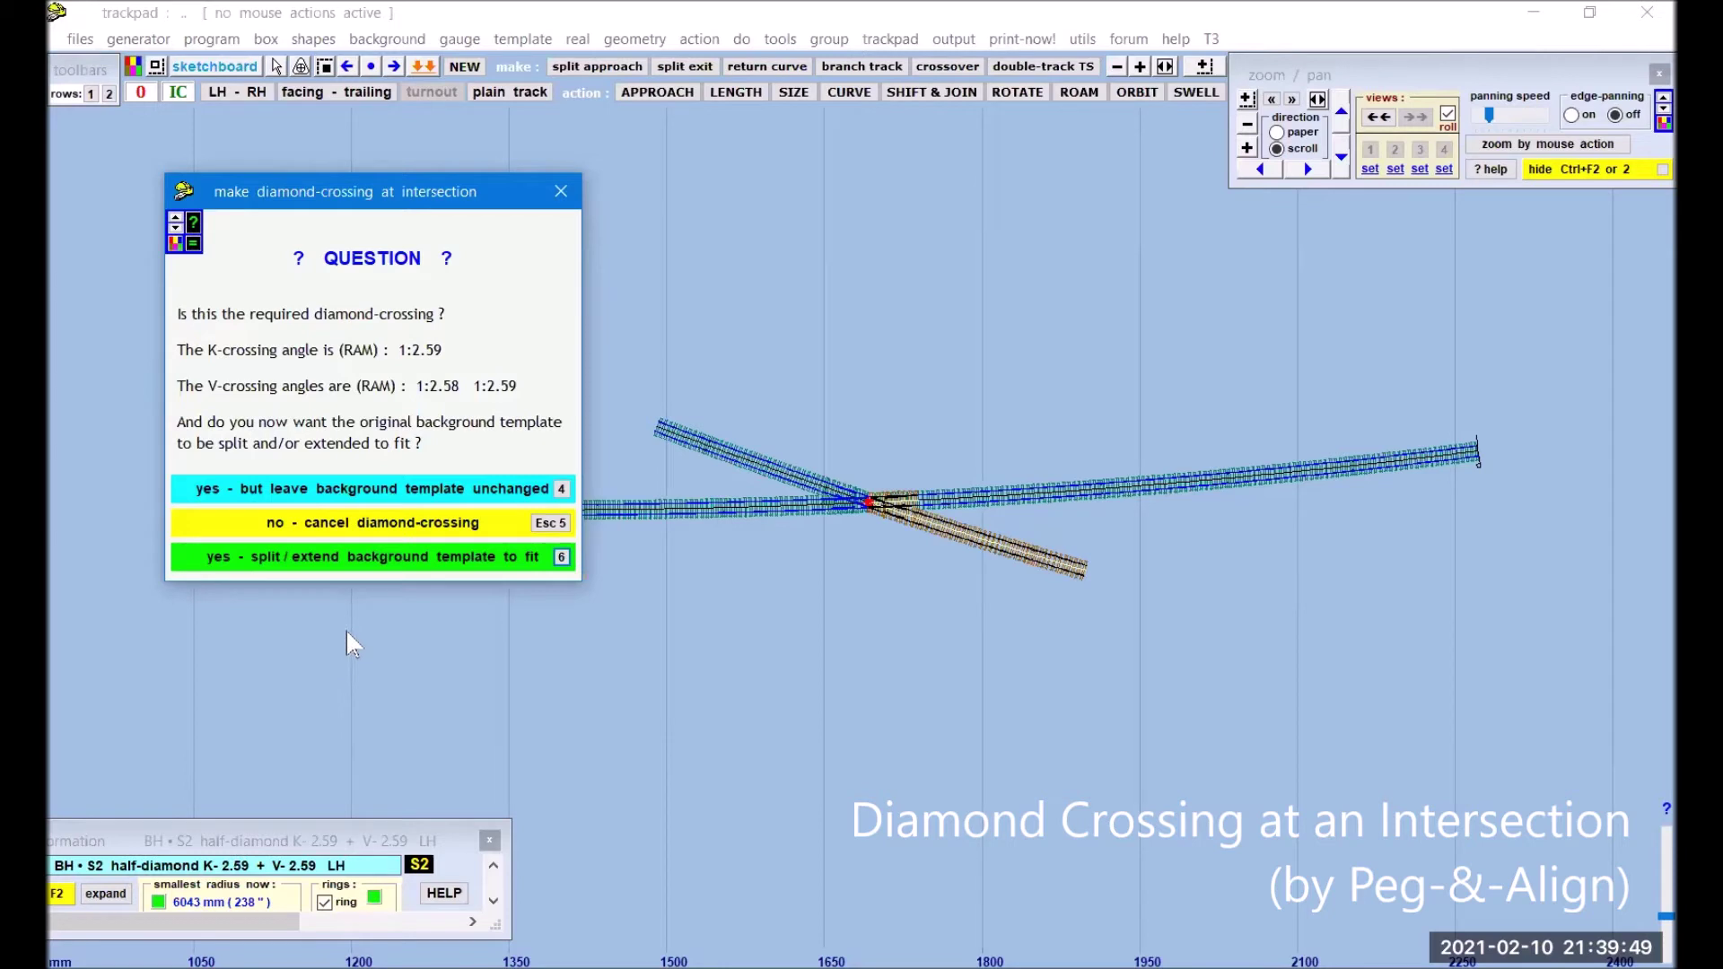
left_click(311, 565)
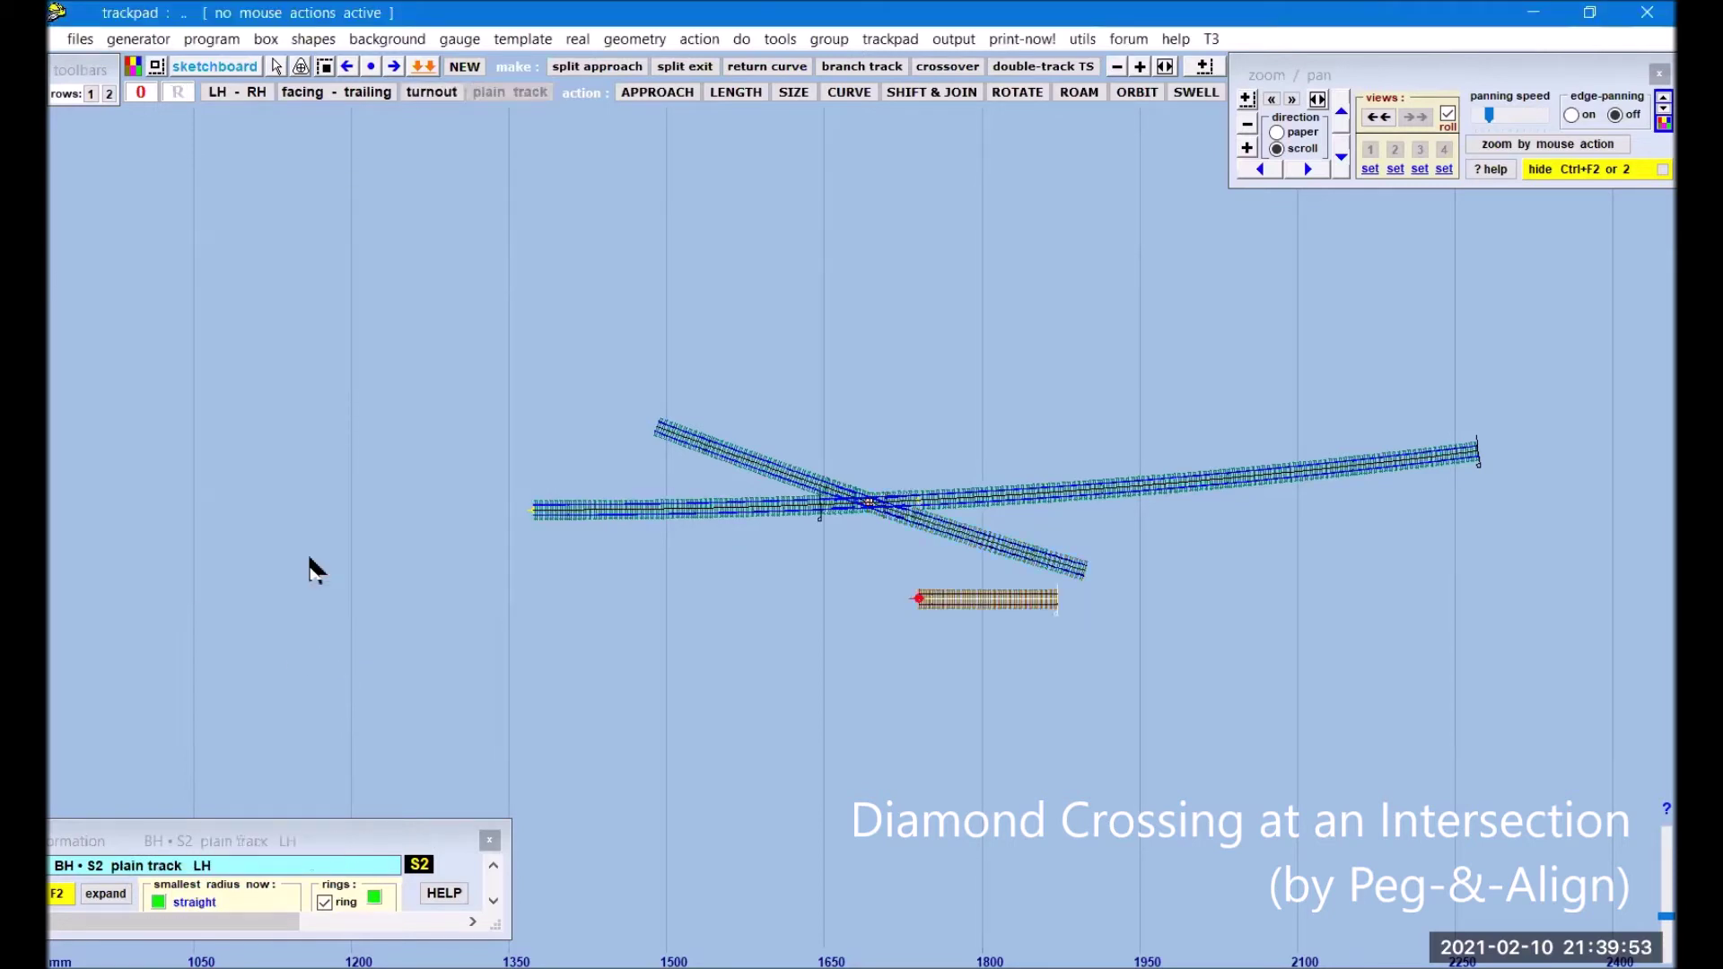
left_click(1248, 148)
left_click(1247, 148)
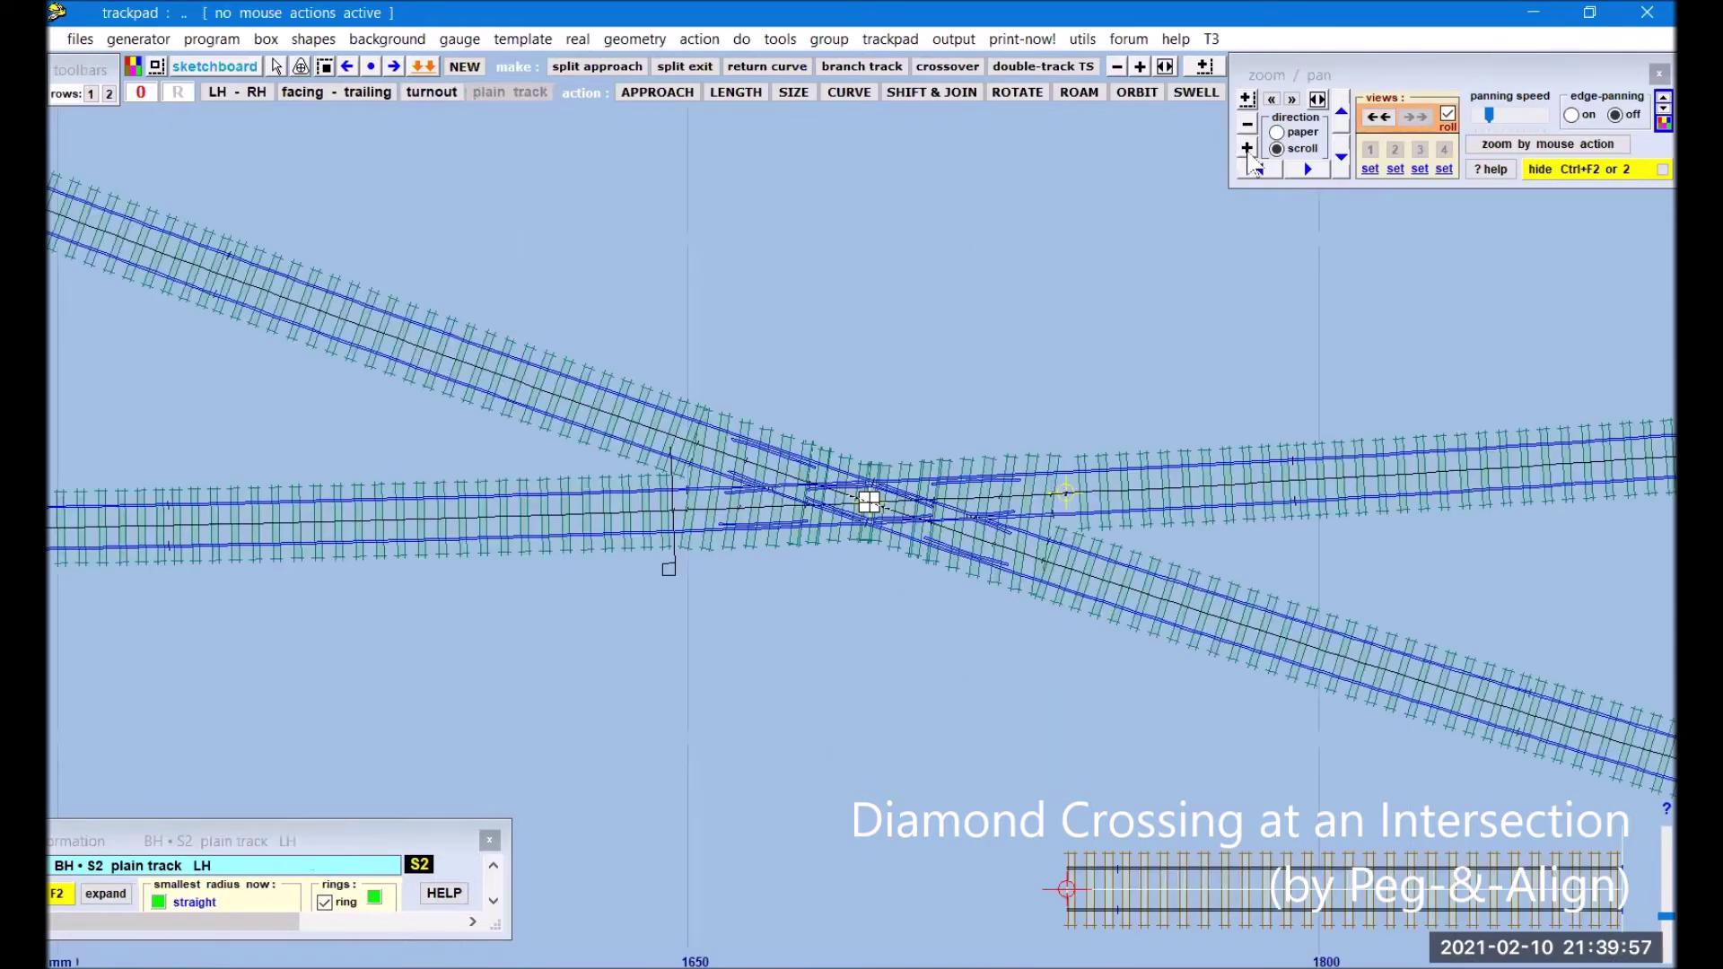
left_click(1247, 151)
left_click_drag(883, 636, 752, 597)
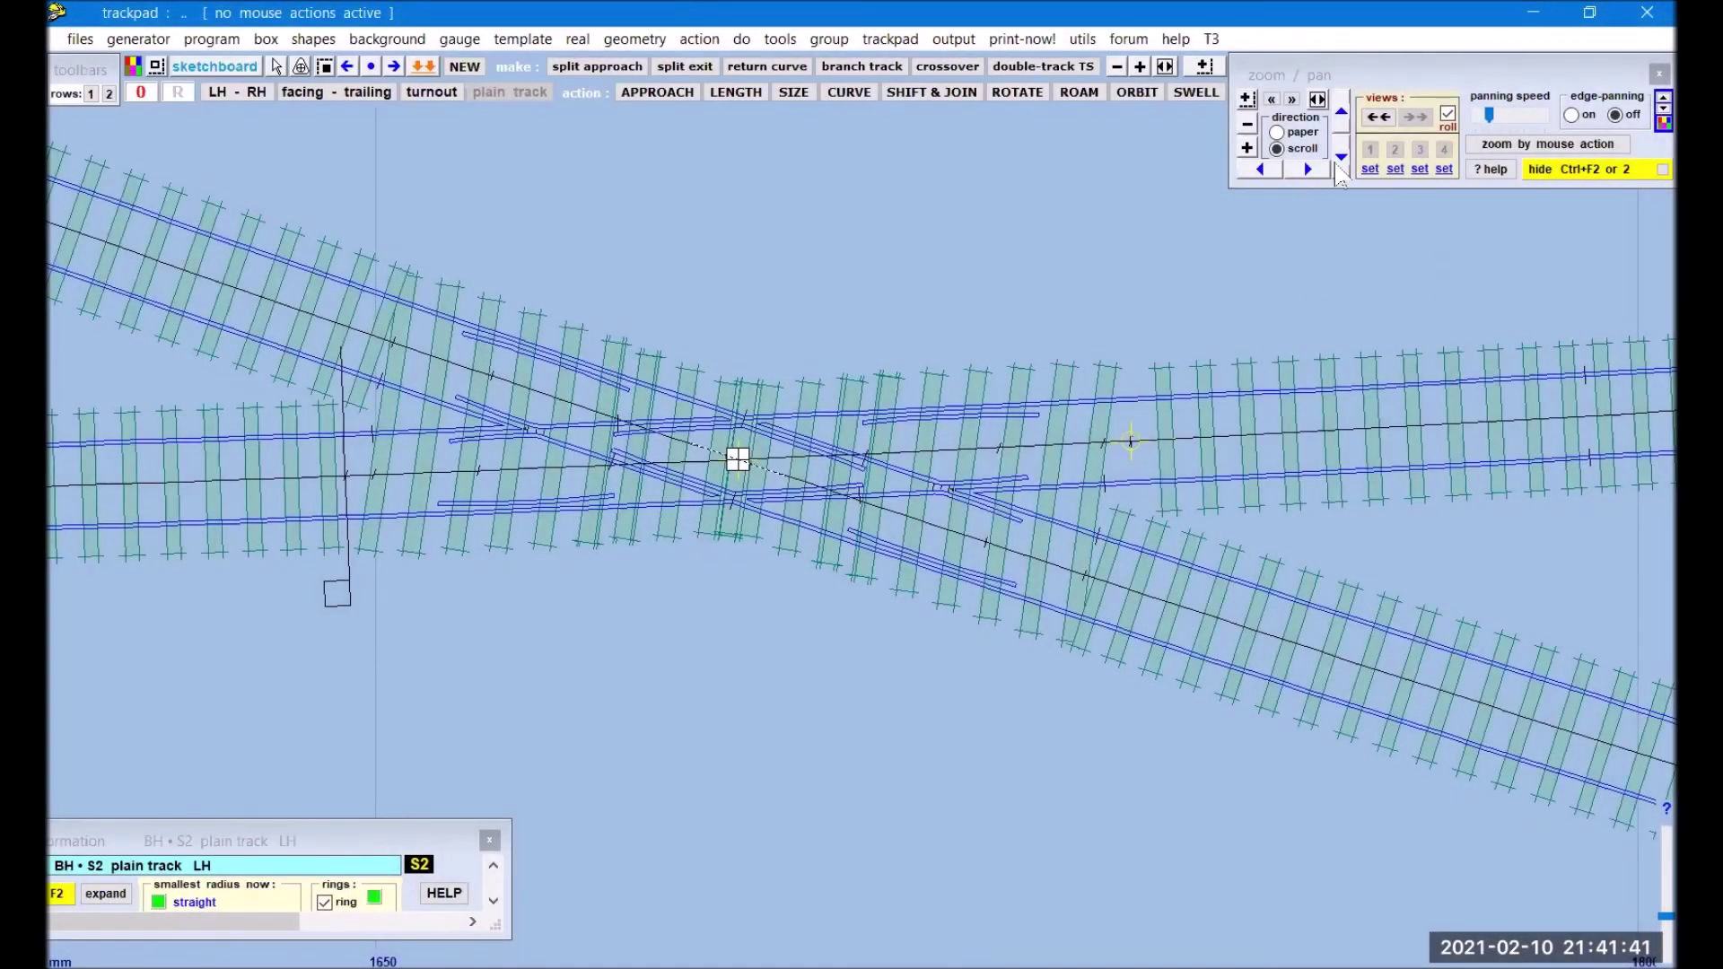
- Create a new mint control template of left-hand plain track with straight curving in an empty area of the trackpad
left_click(1247, 124)
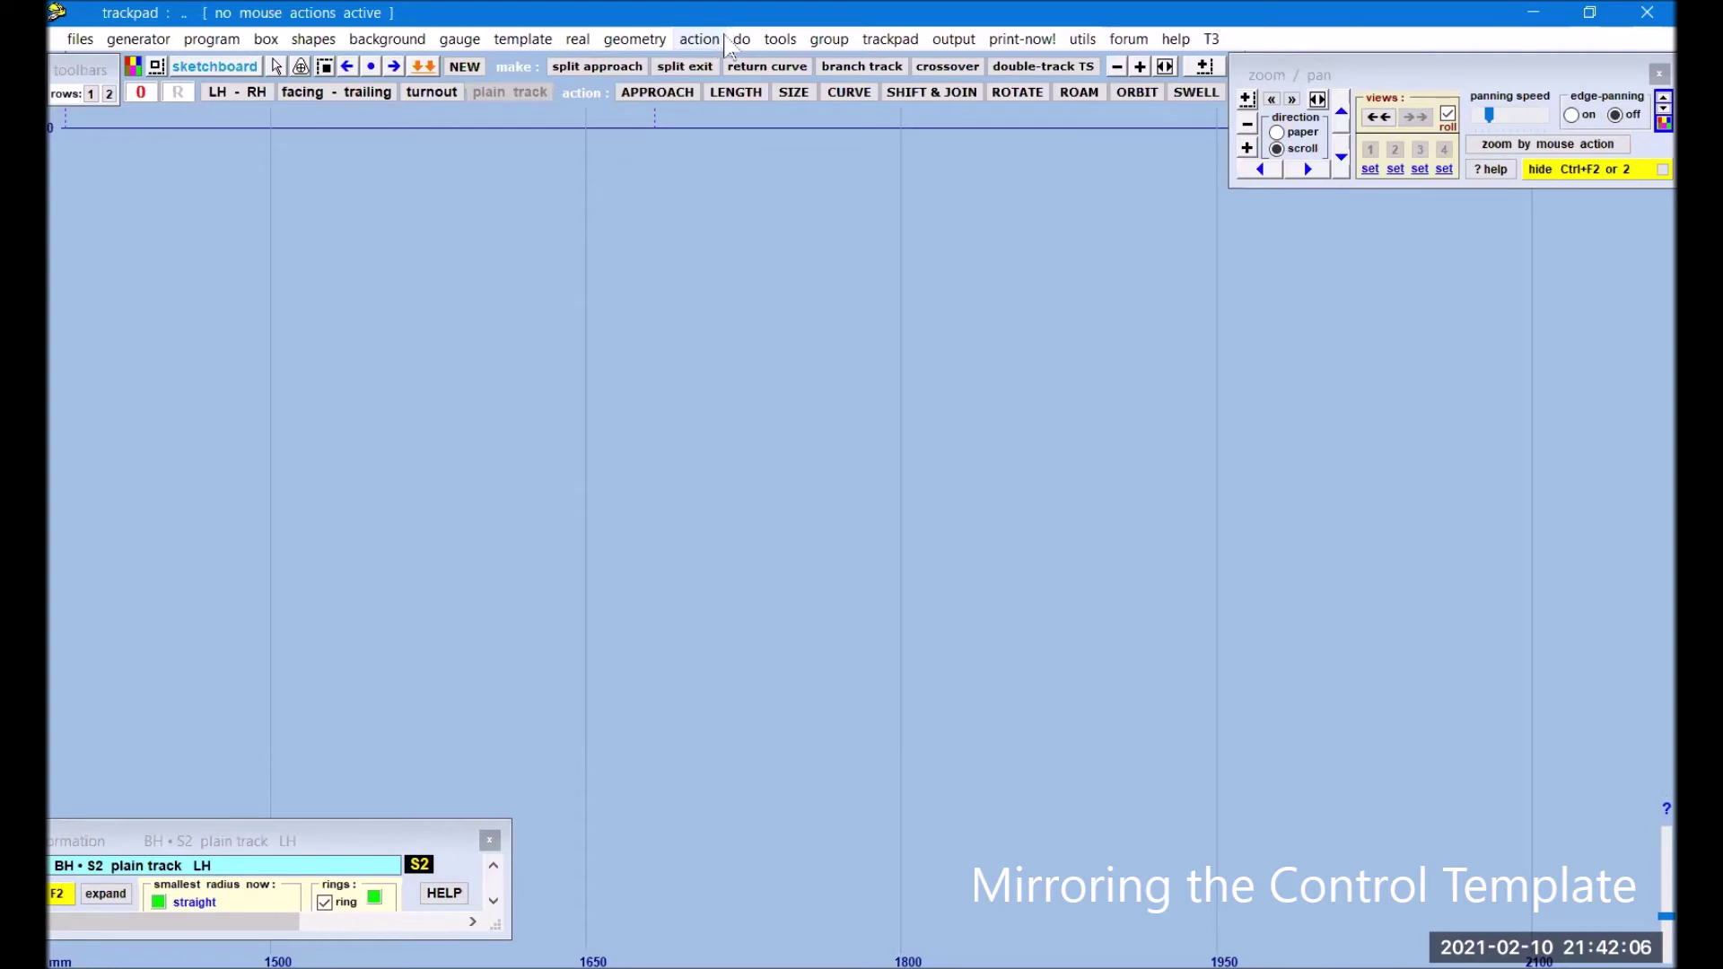
left_click(473, 72)
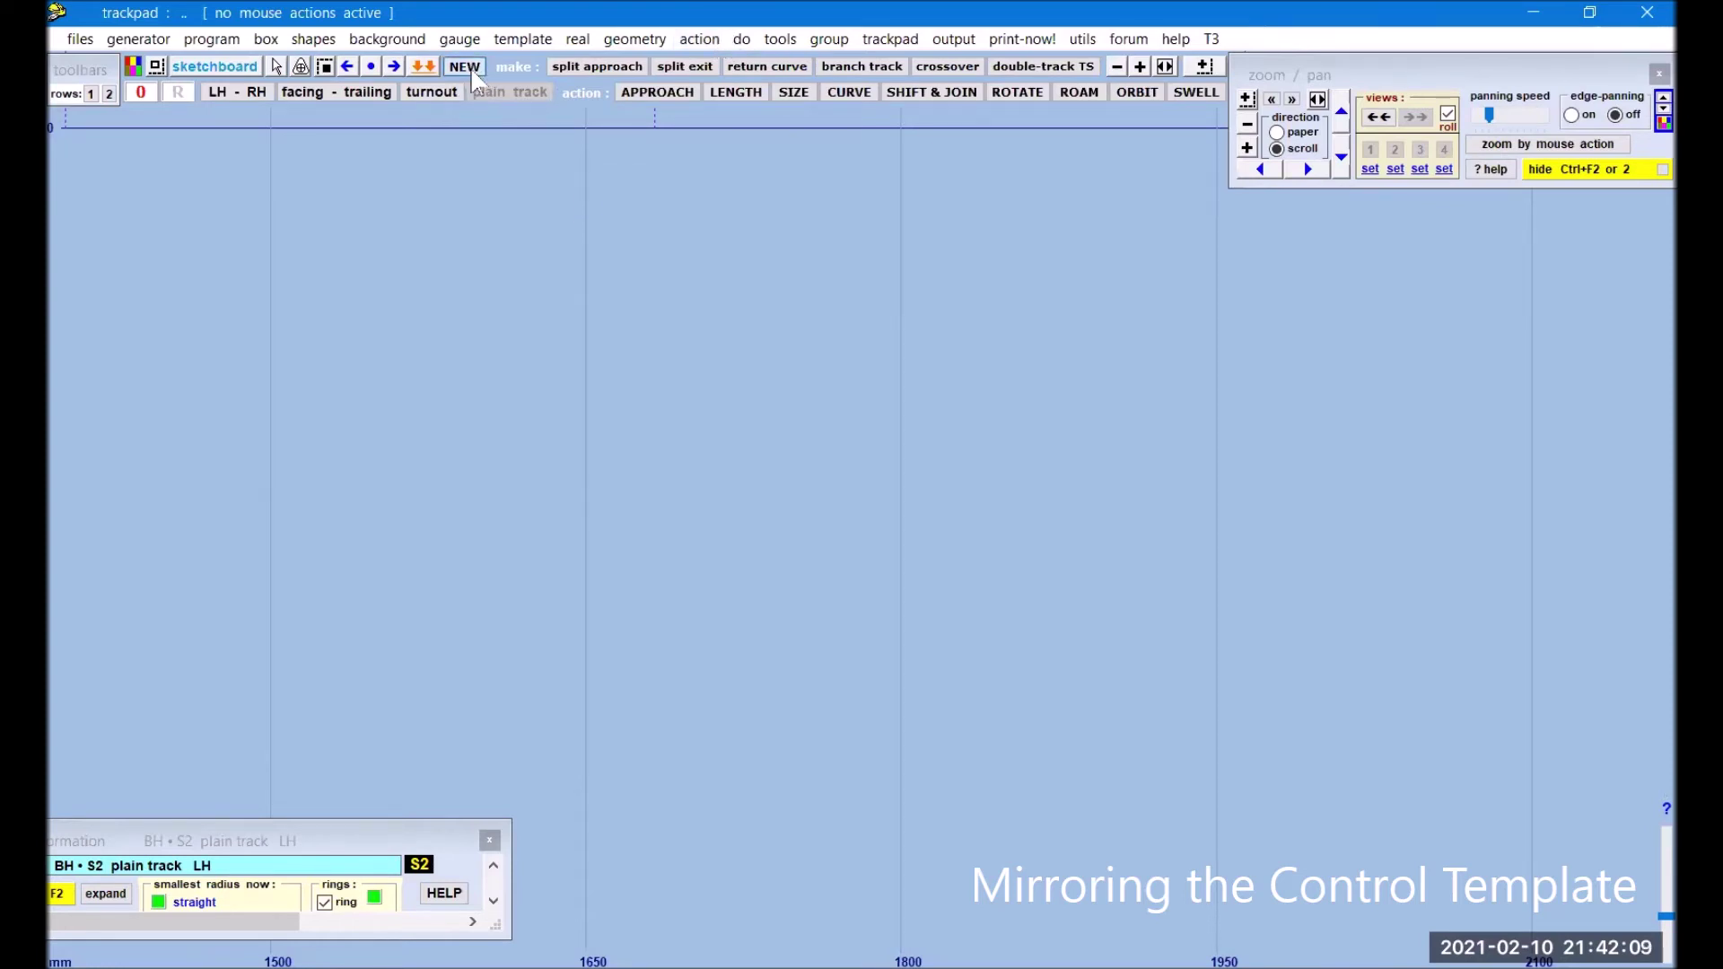
left_click(897, 404)
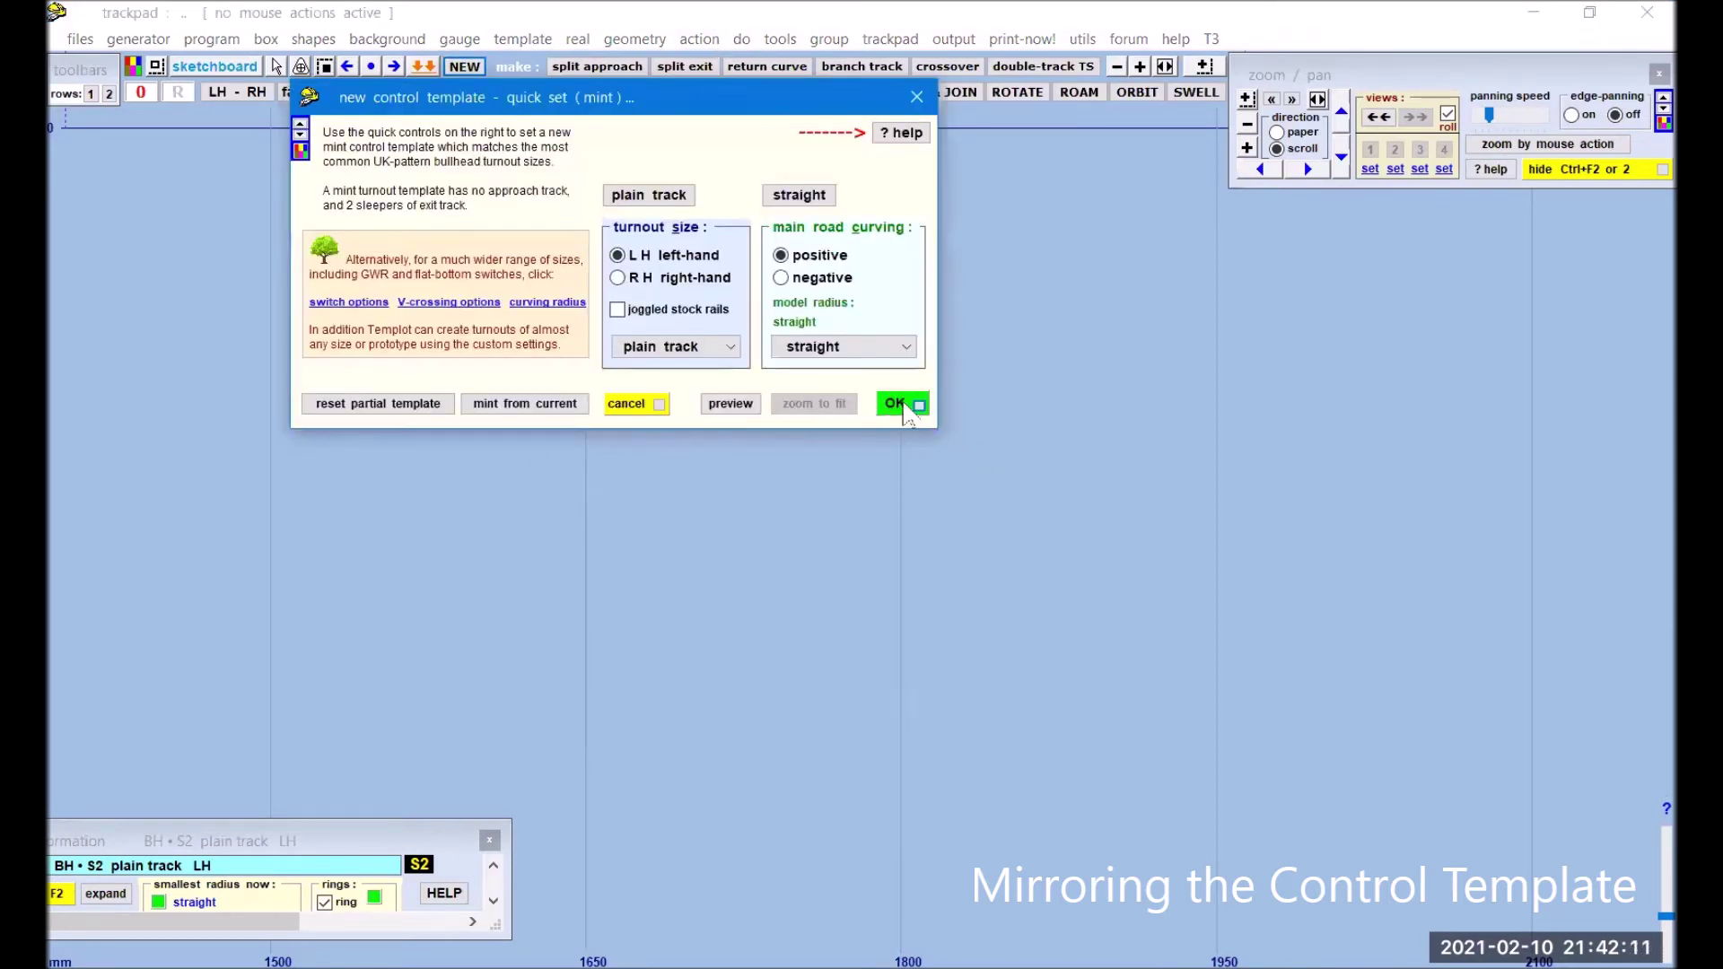
- Apply an easement-from-straight transition to the control template and curve it negatively to a second transition radius of about 566 mm
left_click(634, 39)
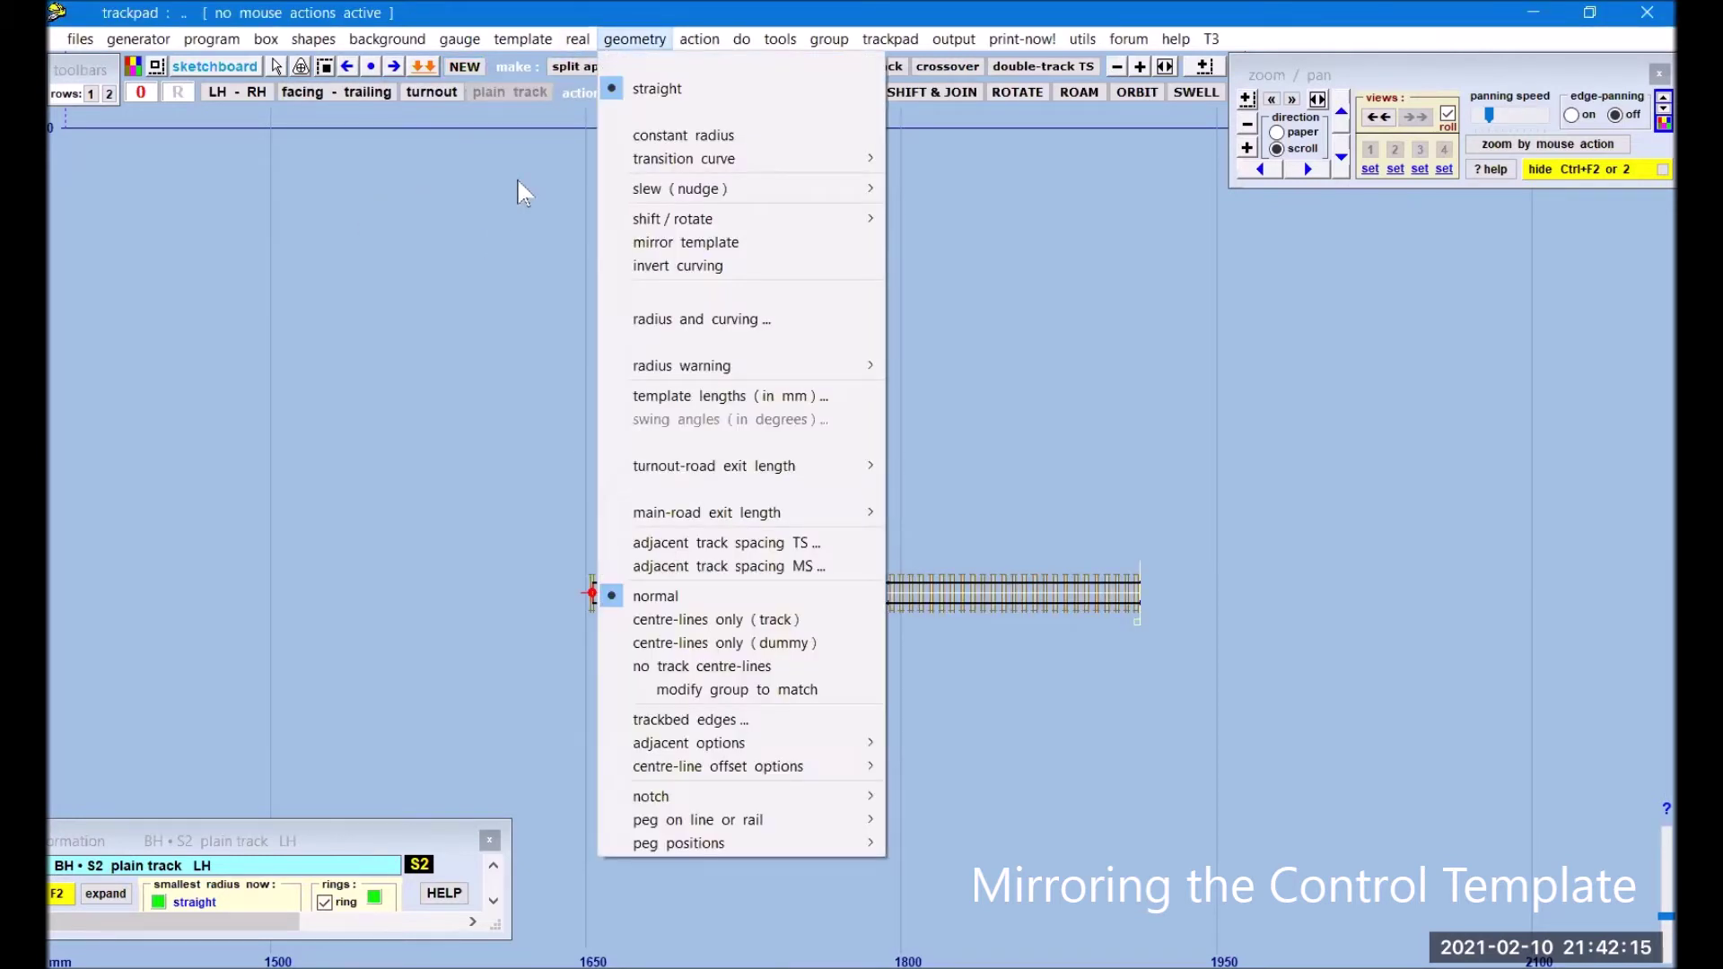
left_click(709, 159)
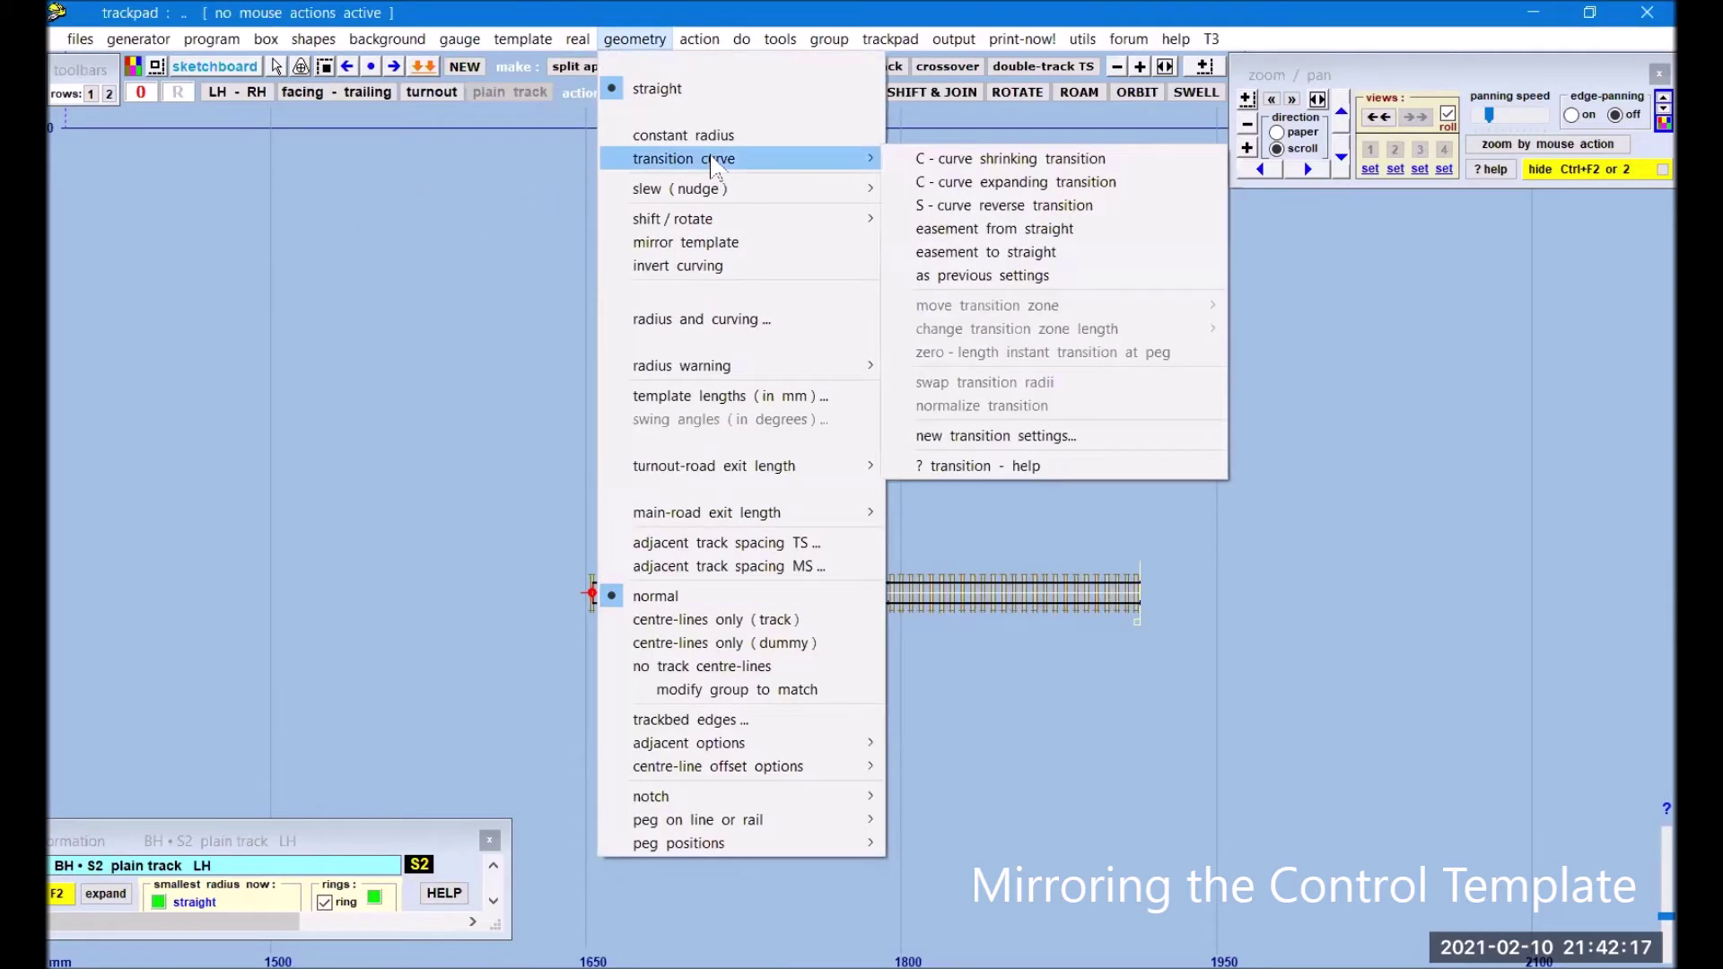
left_click(1028, 232)
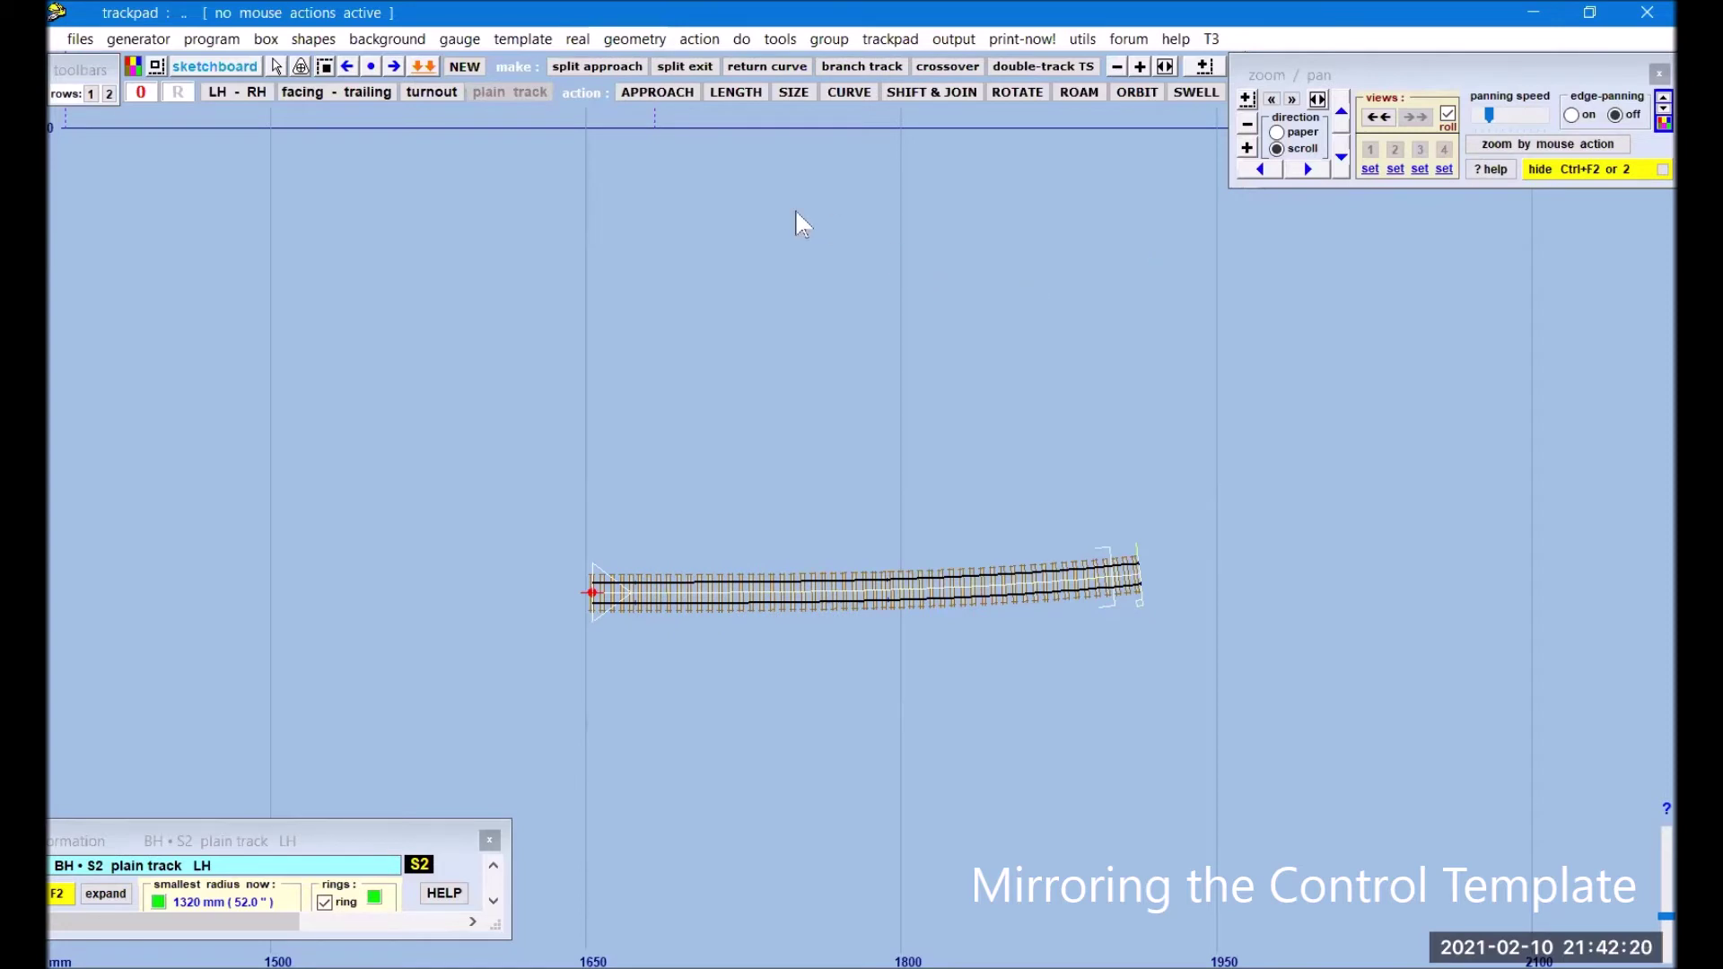
left_click(849, 93)
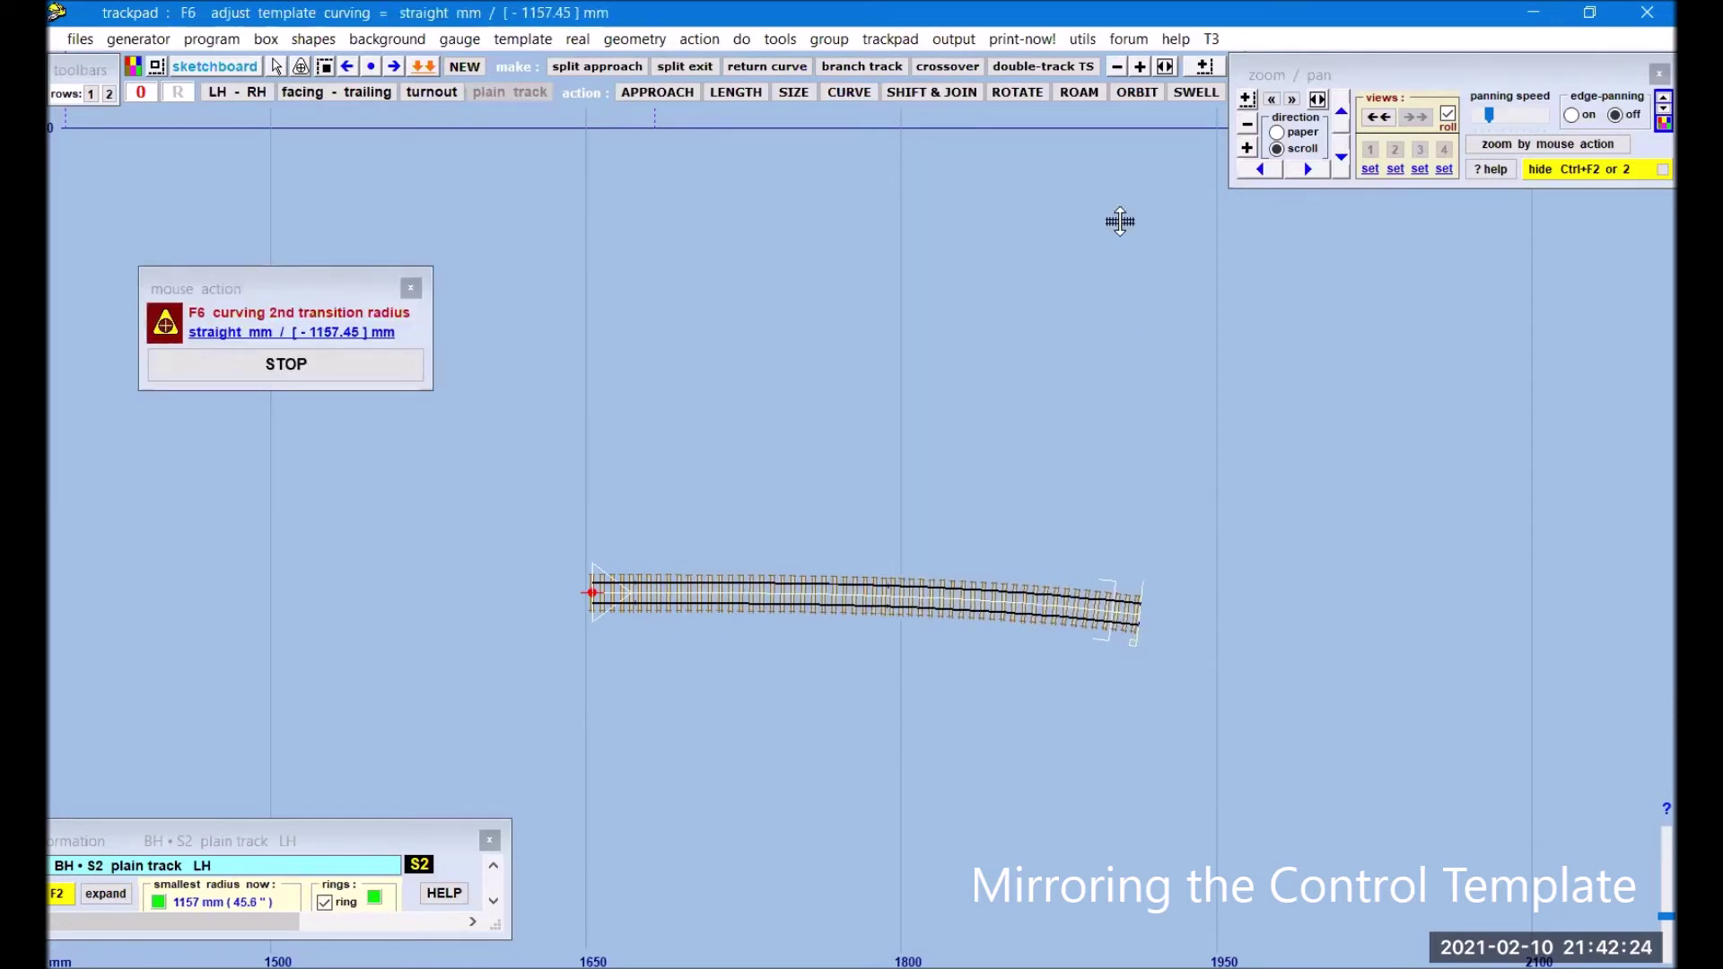
left_click_drag(1119, 219, 1165, 508)
left_click(278, 365)
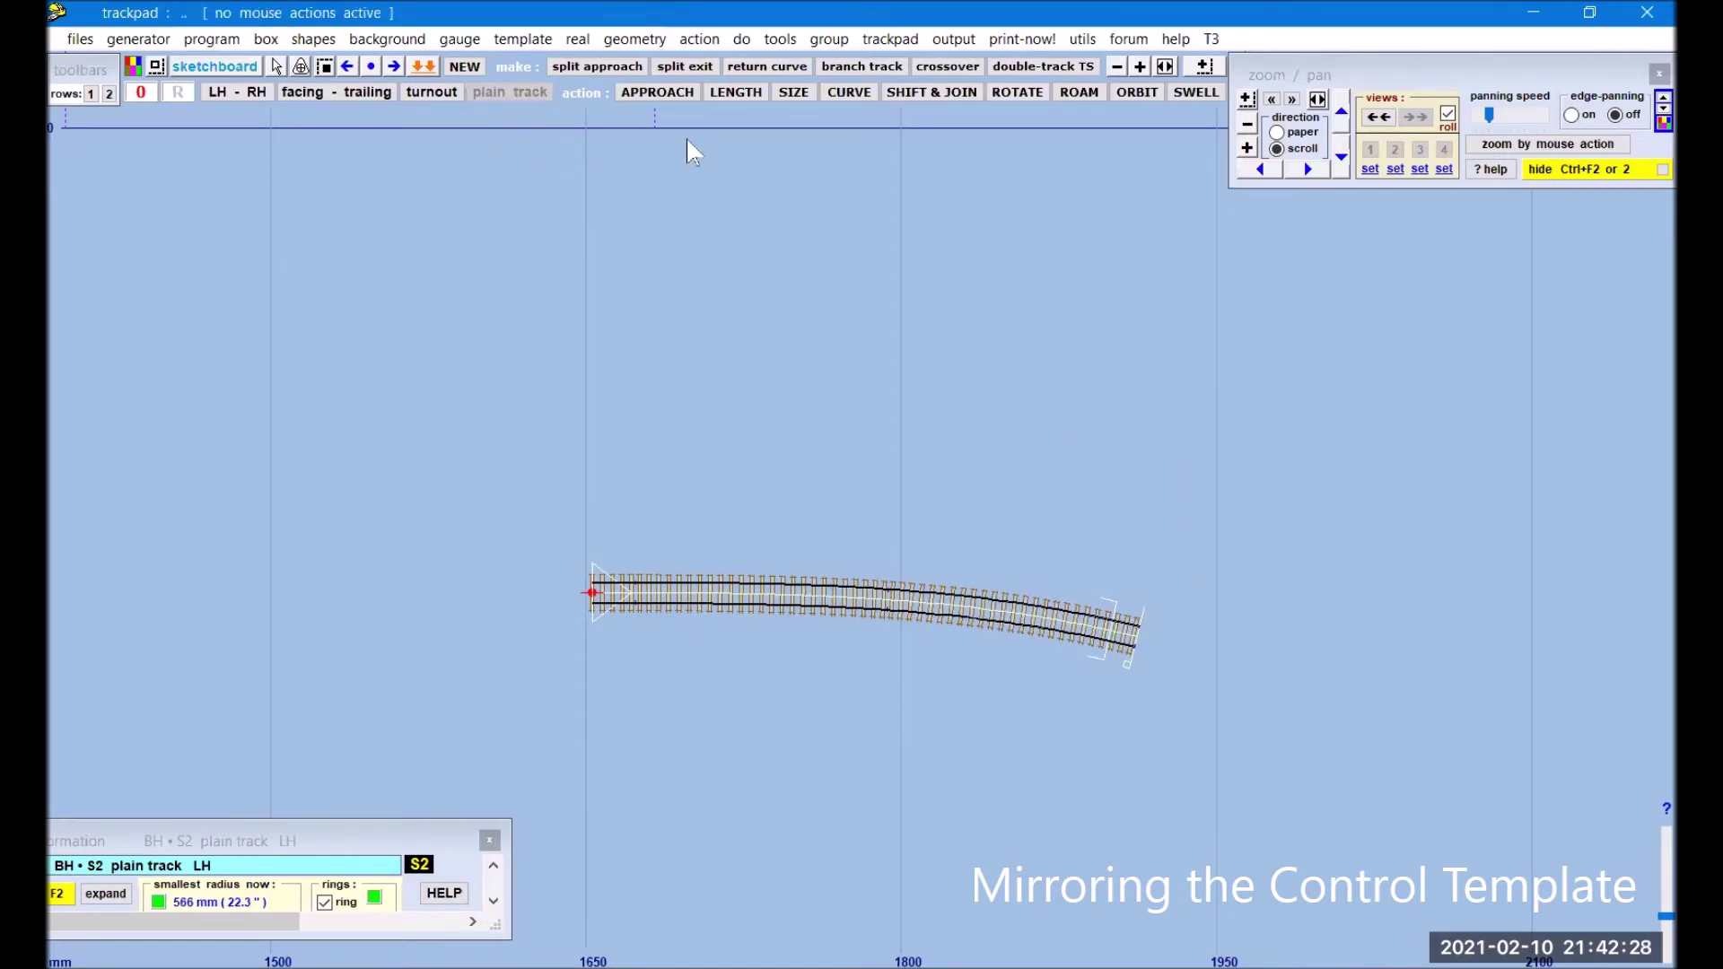
- Lengthen the control template to about 827 mm and ease its second transition radius to about 611 mm
left_click(736, 91)
left_click_drag(462, 231, 1647, 350)
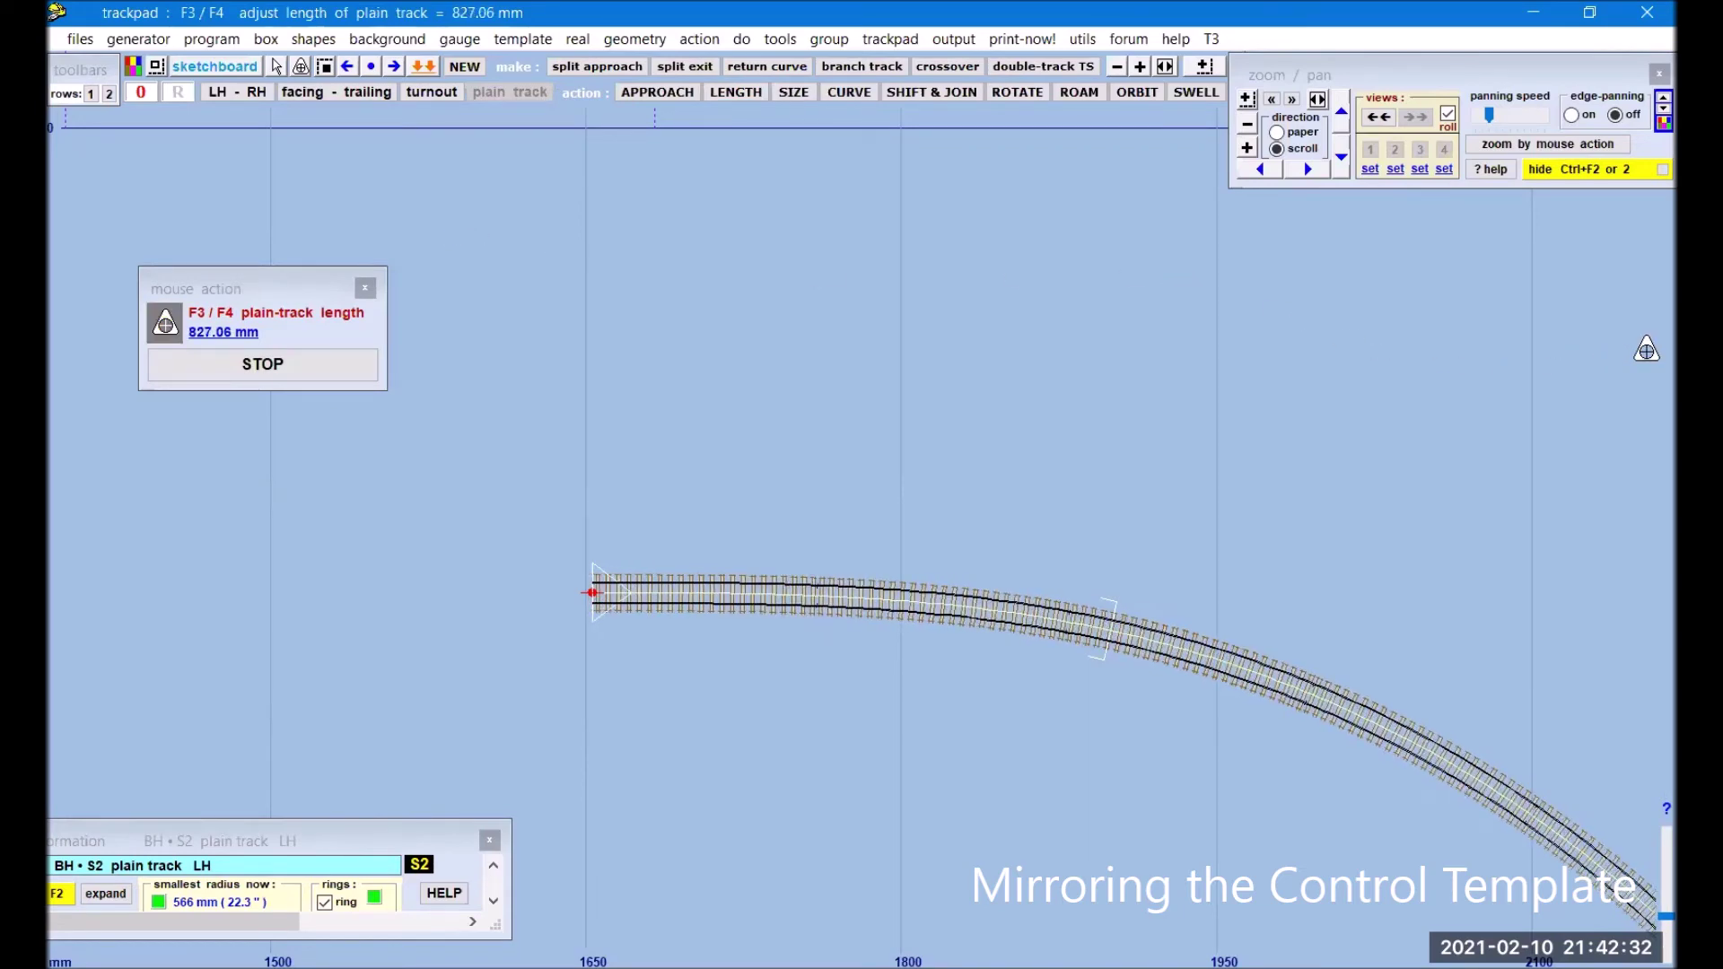
left_click(303, 368)
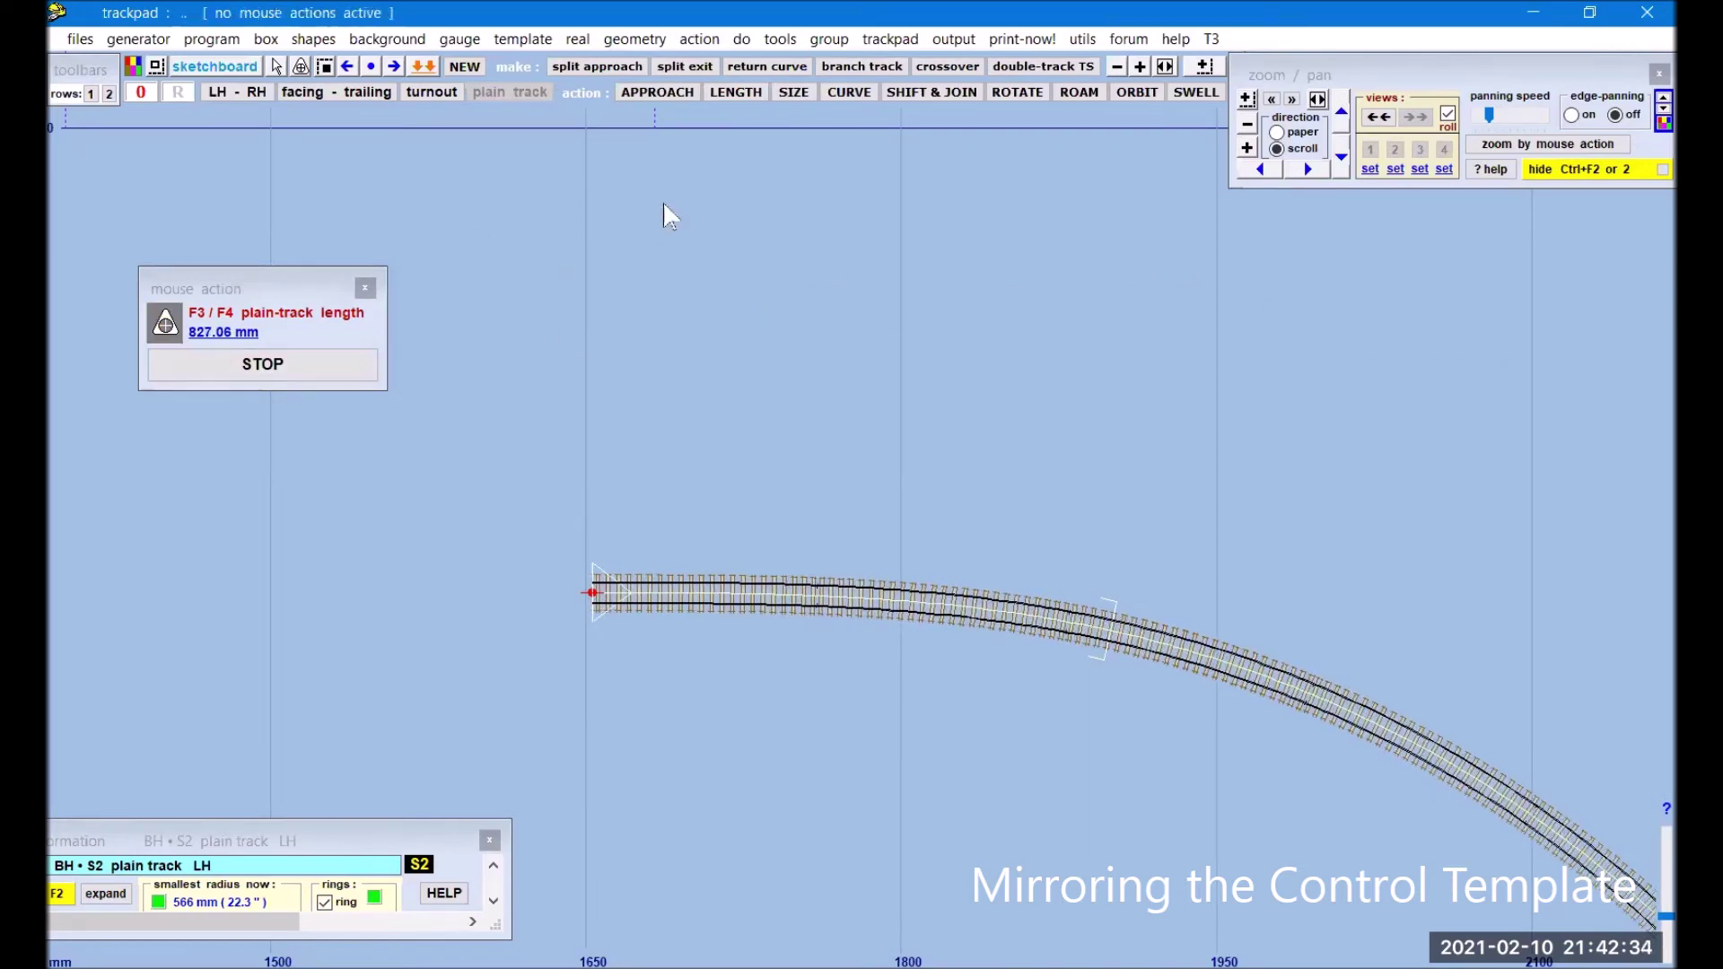
left_click(850, 92)
left_click_drag(848, 406, 869, 368)
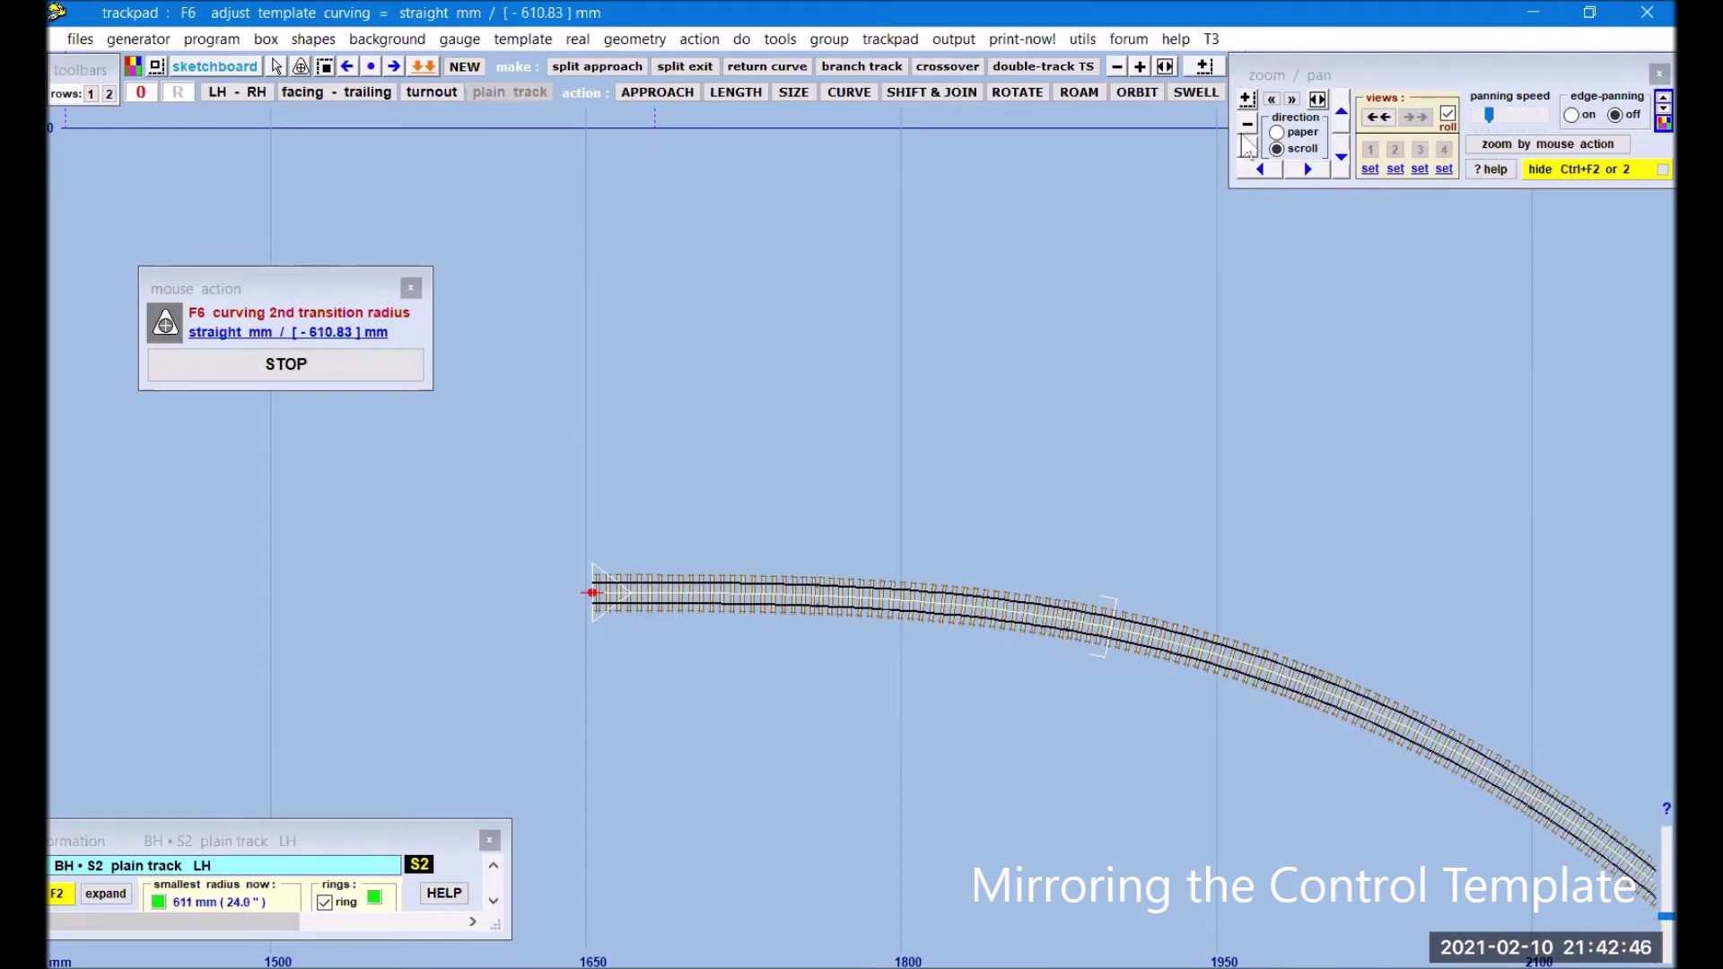
left_click(1249, 128)
mouse_move(940, 715)
left_mouse_down()
mouse_move(988, 443)
mouse_move(1000, 458)
left_mouse_up()
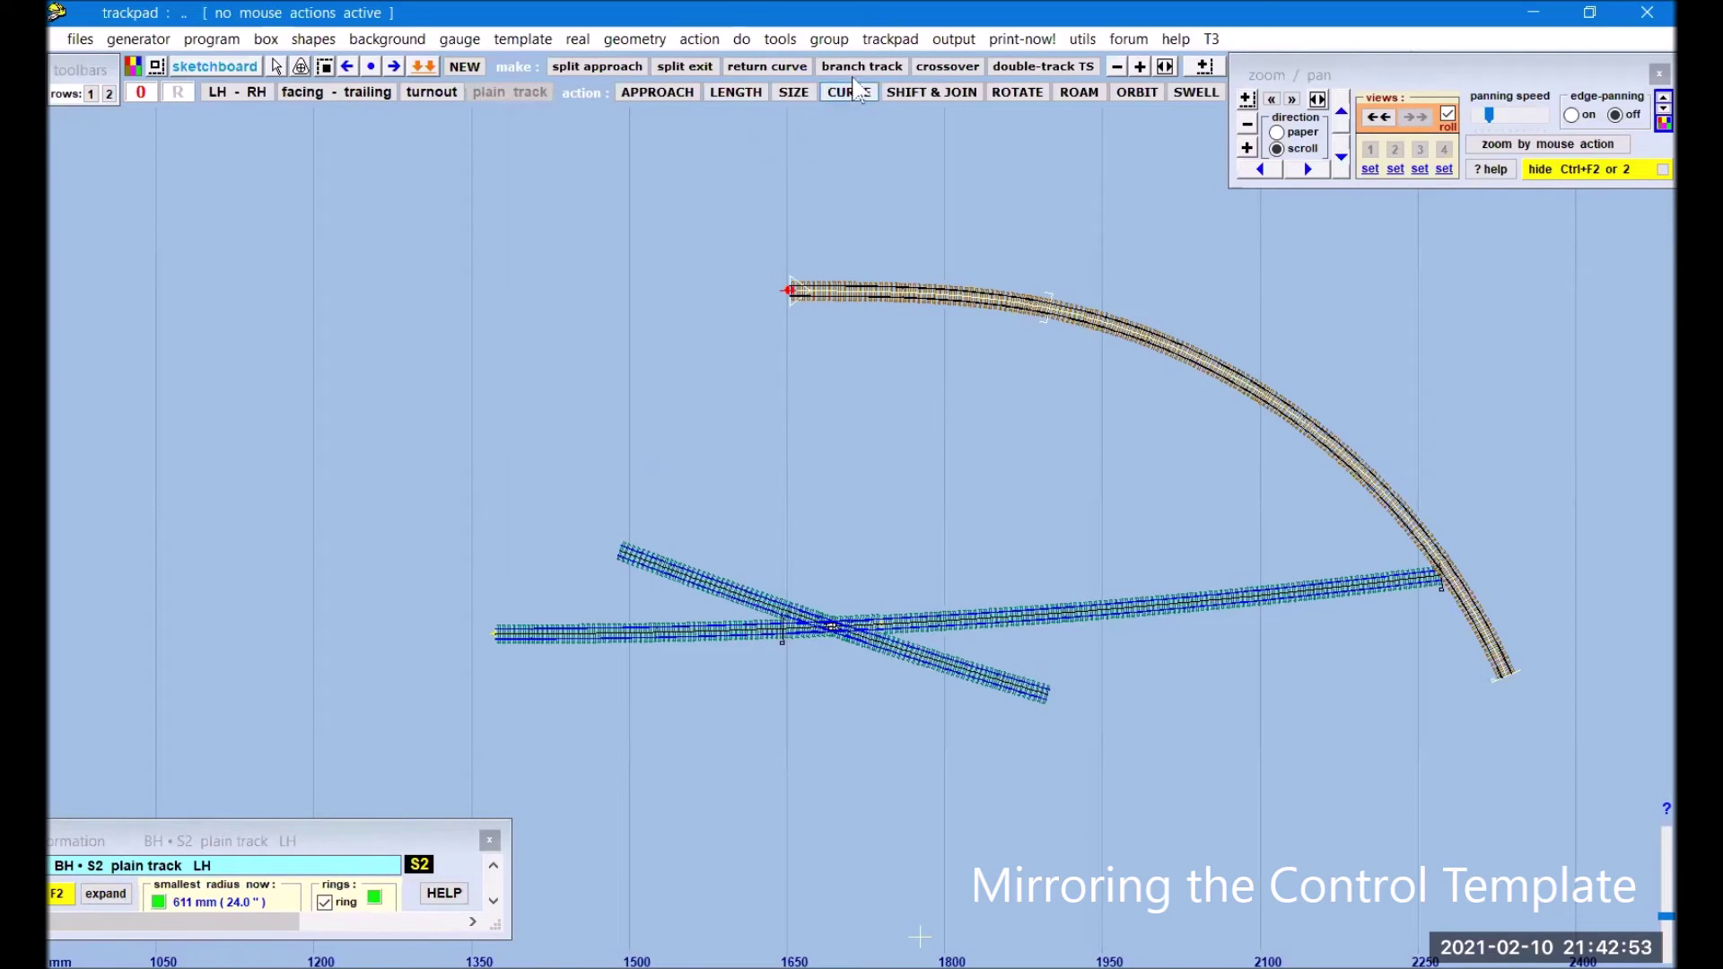
- Group the diamond-crossing and its adjoining background tracks with a selection fence and delete the grouped templates
left_click(829, 40)
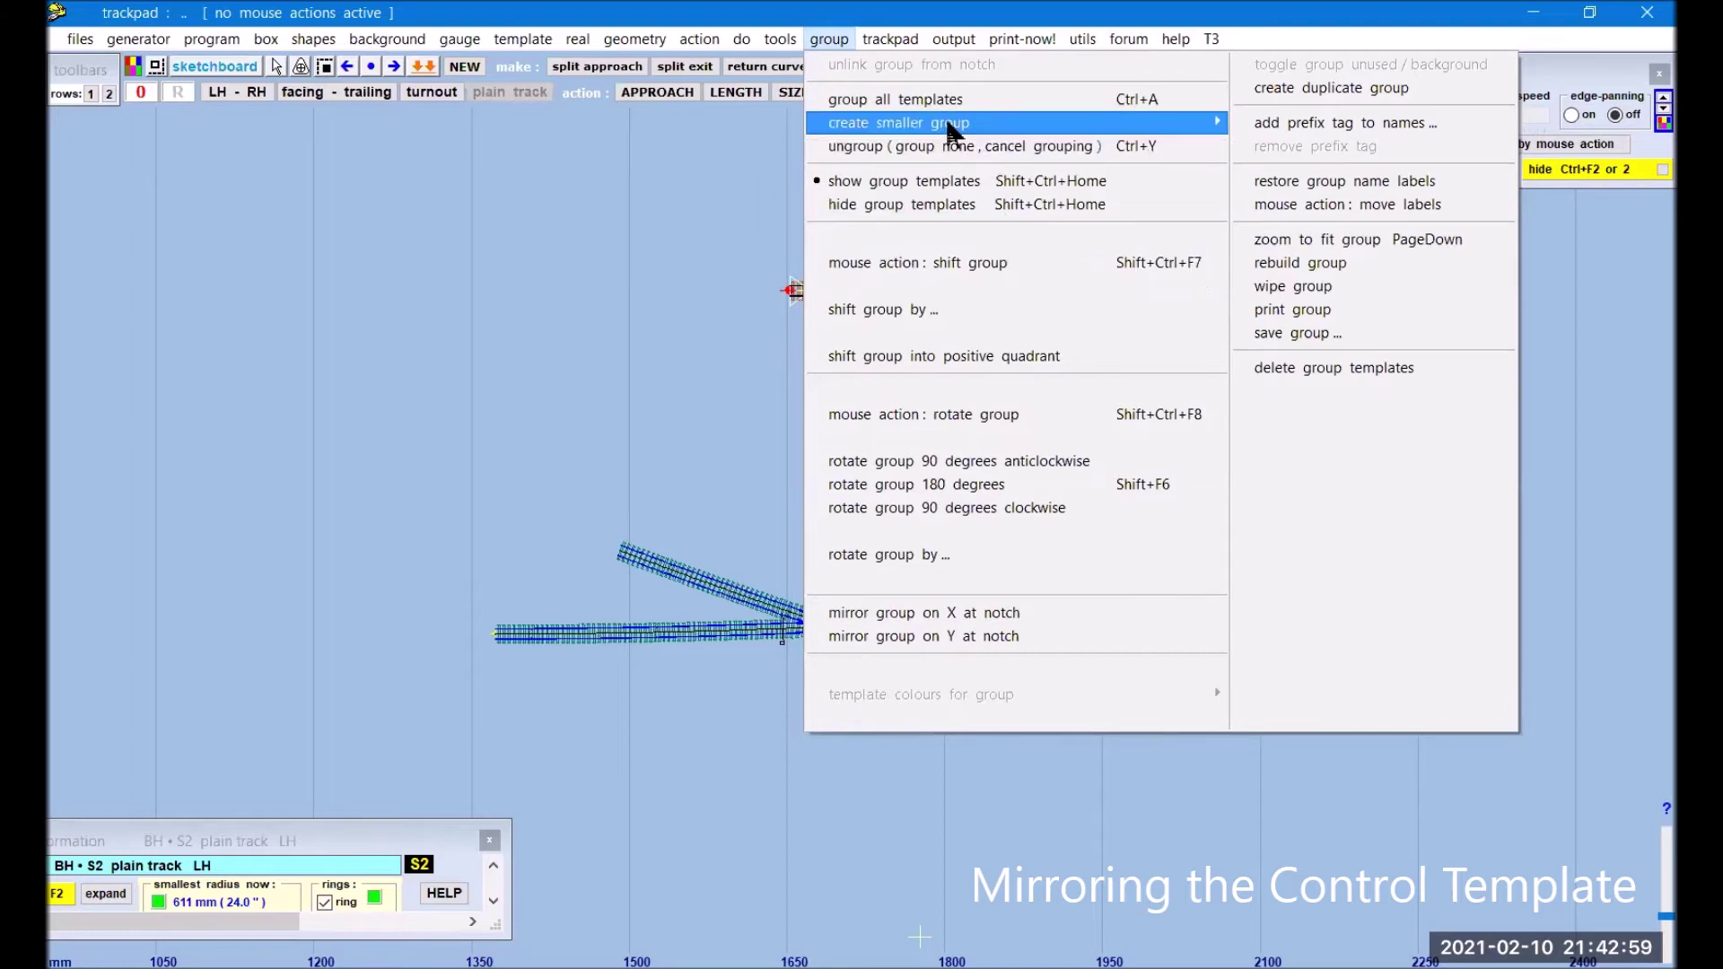
mouse_move(1223, 128)
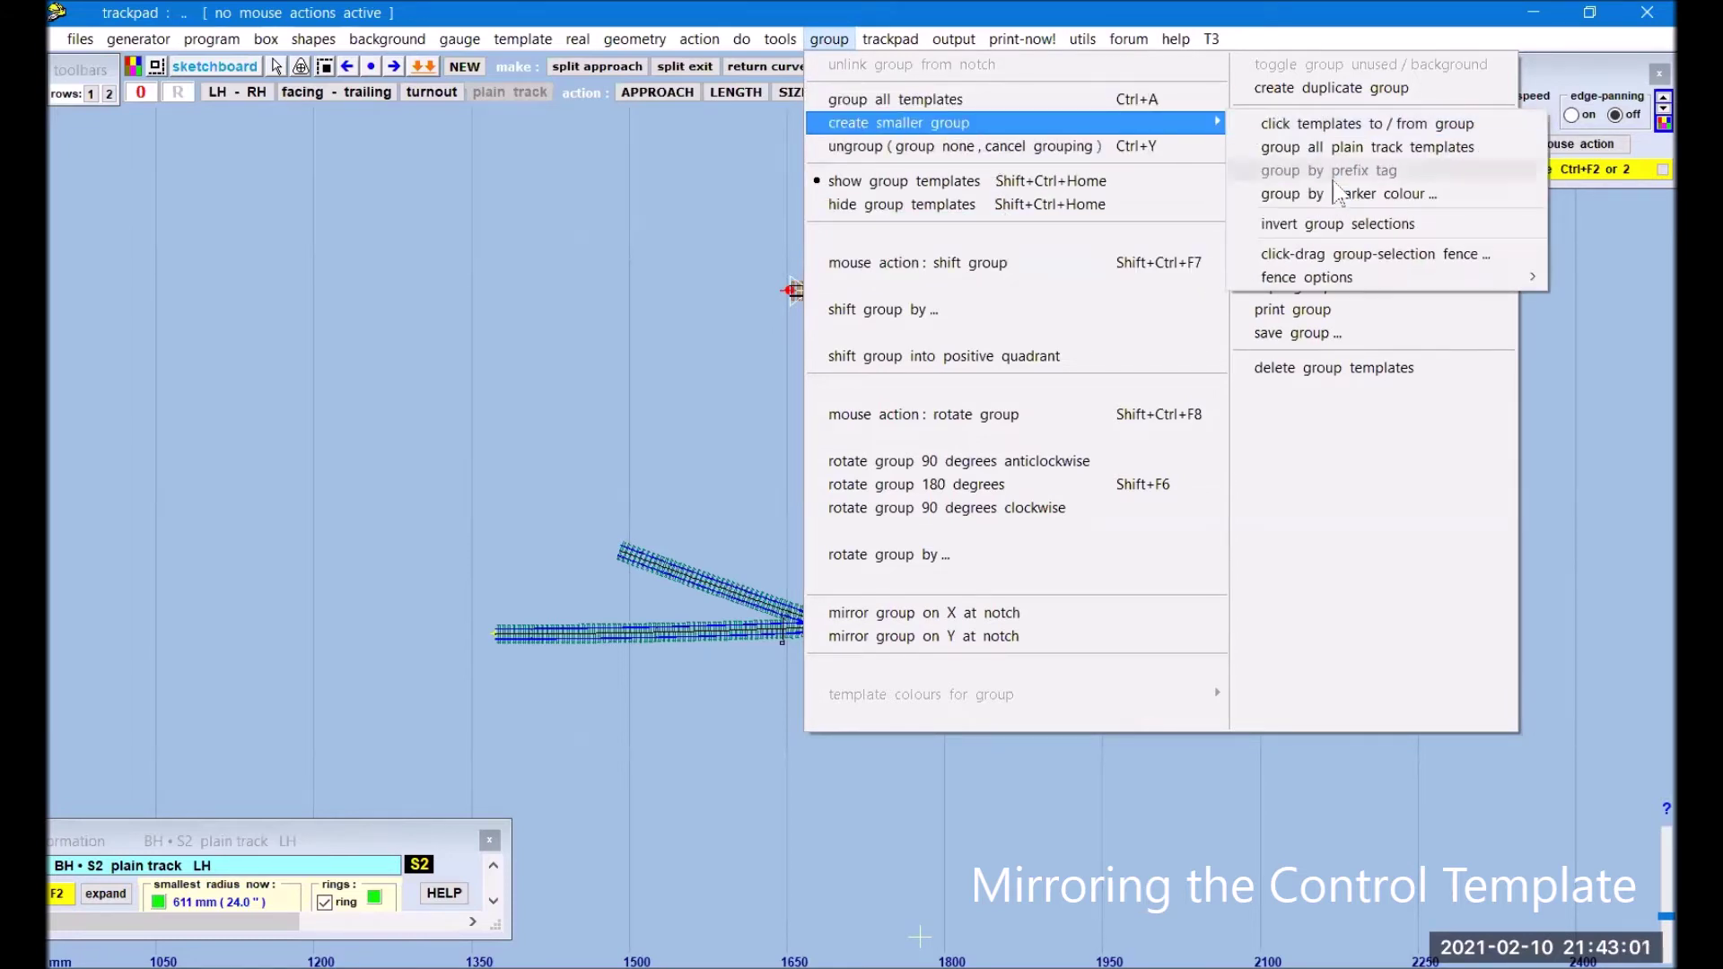
left_click(1348, 260)
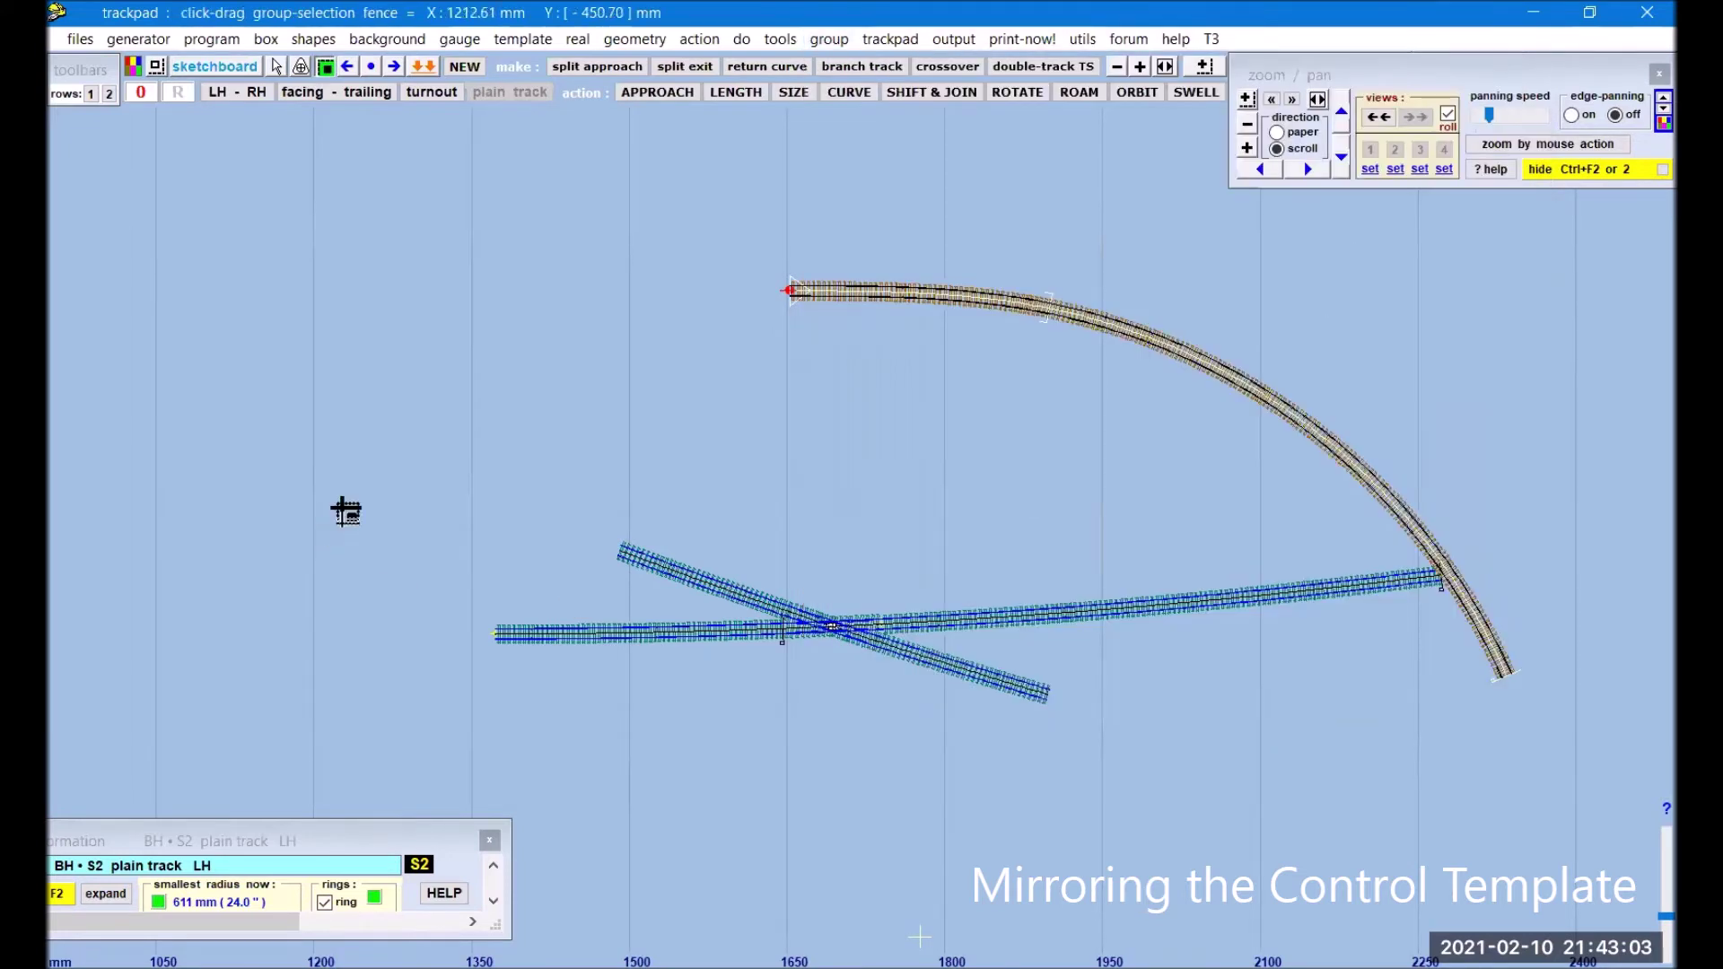
left_click_drag(352, 457, 1238, 745)
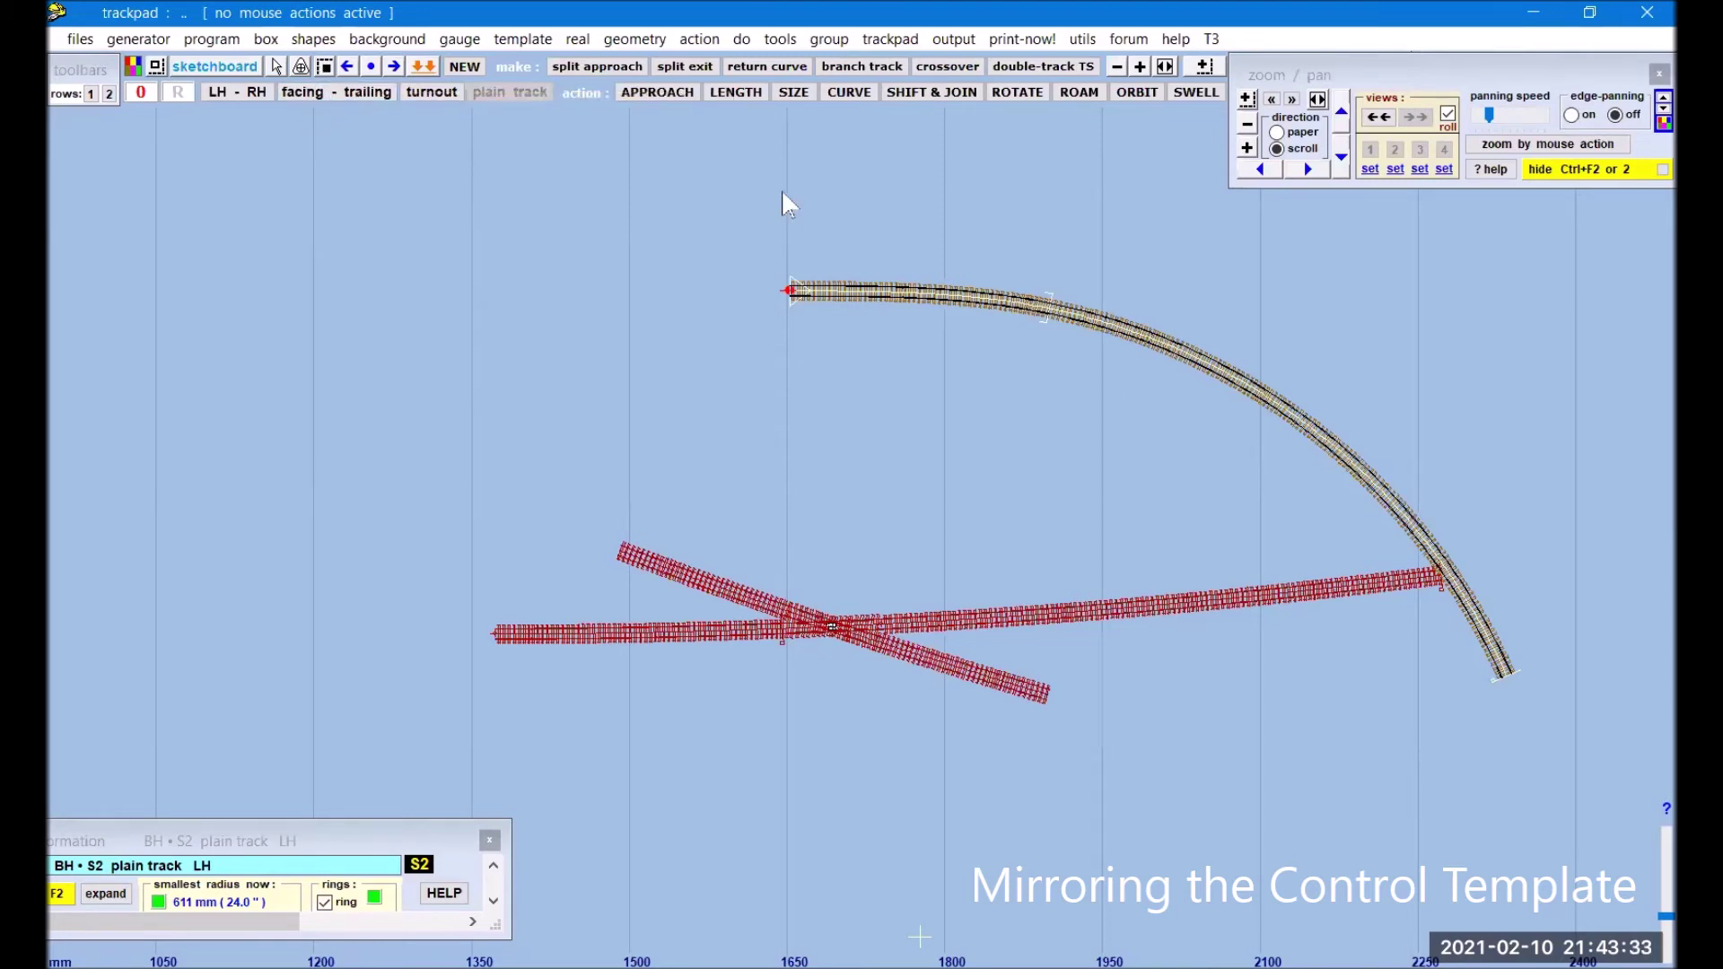
left_click(843, 42)
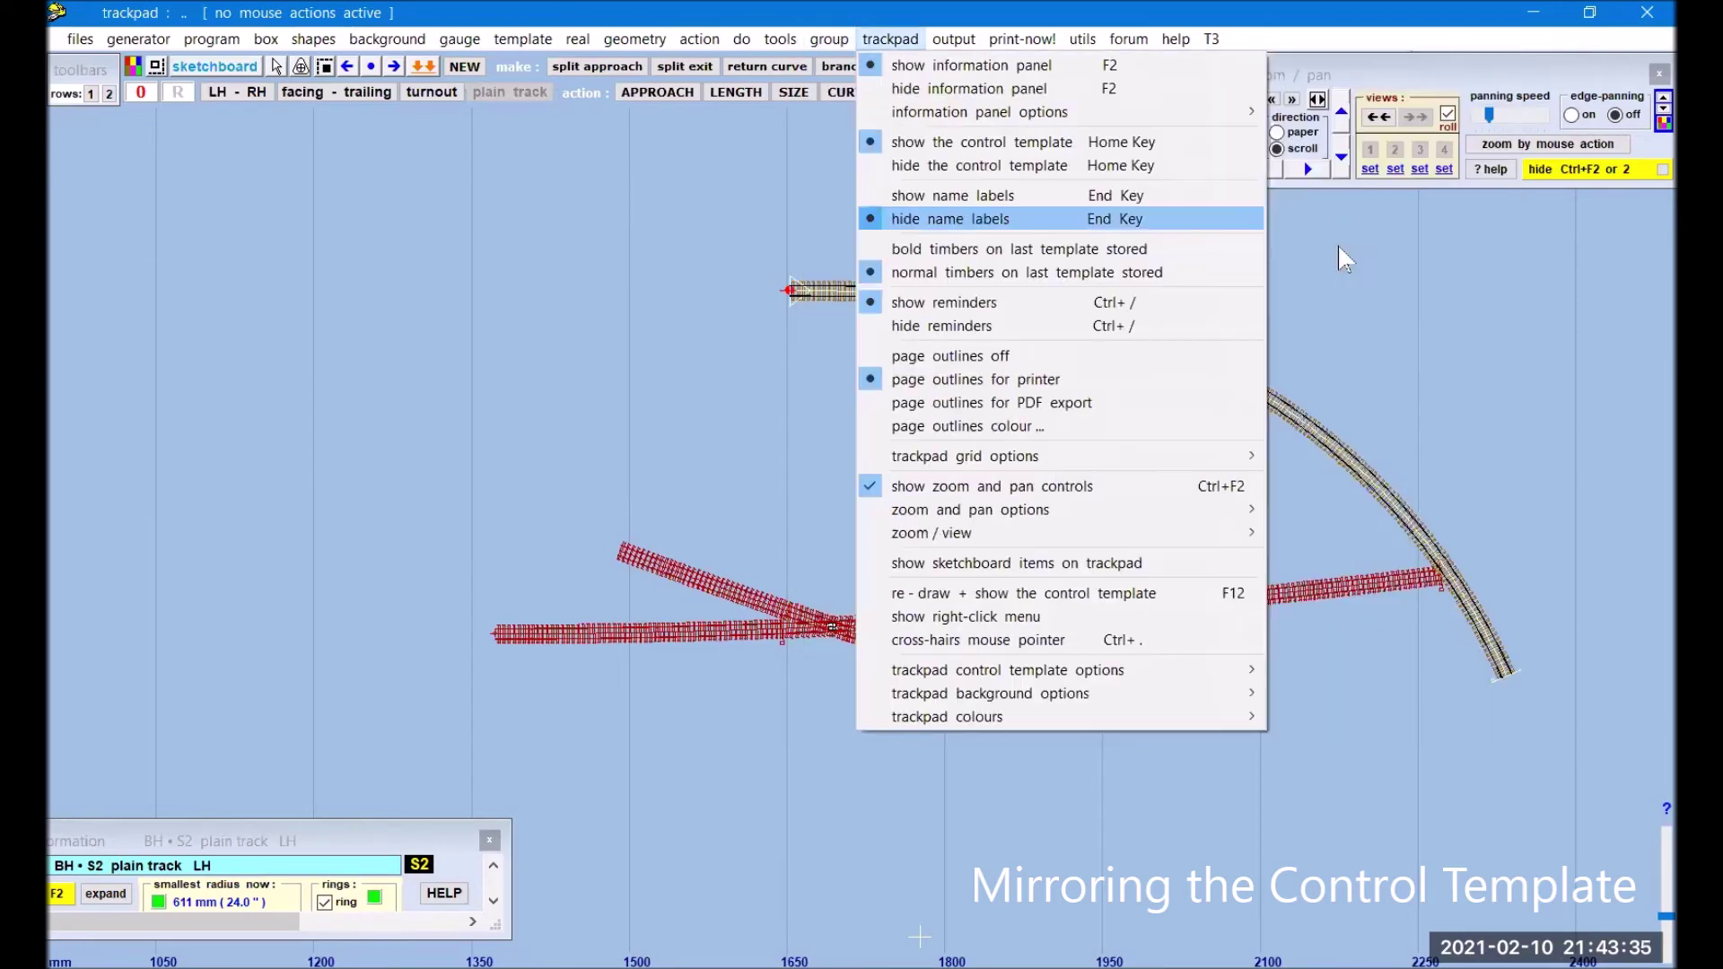
mouse_move(829, 41)
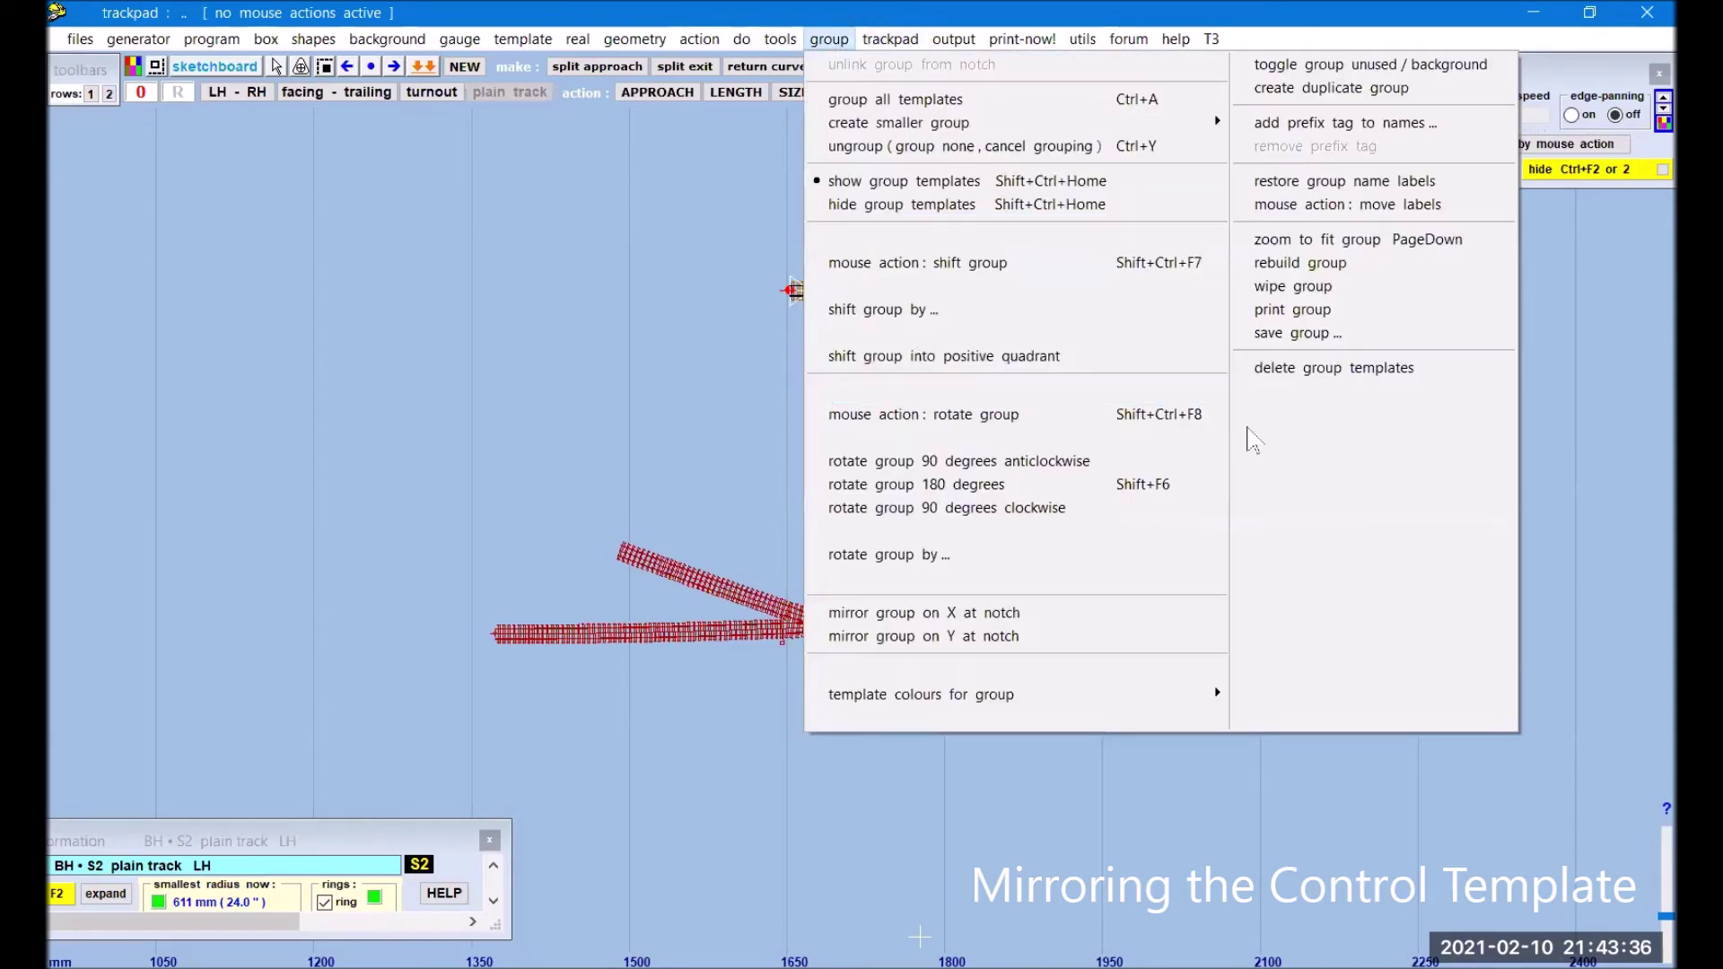
left_click(1327, 370)
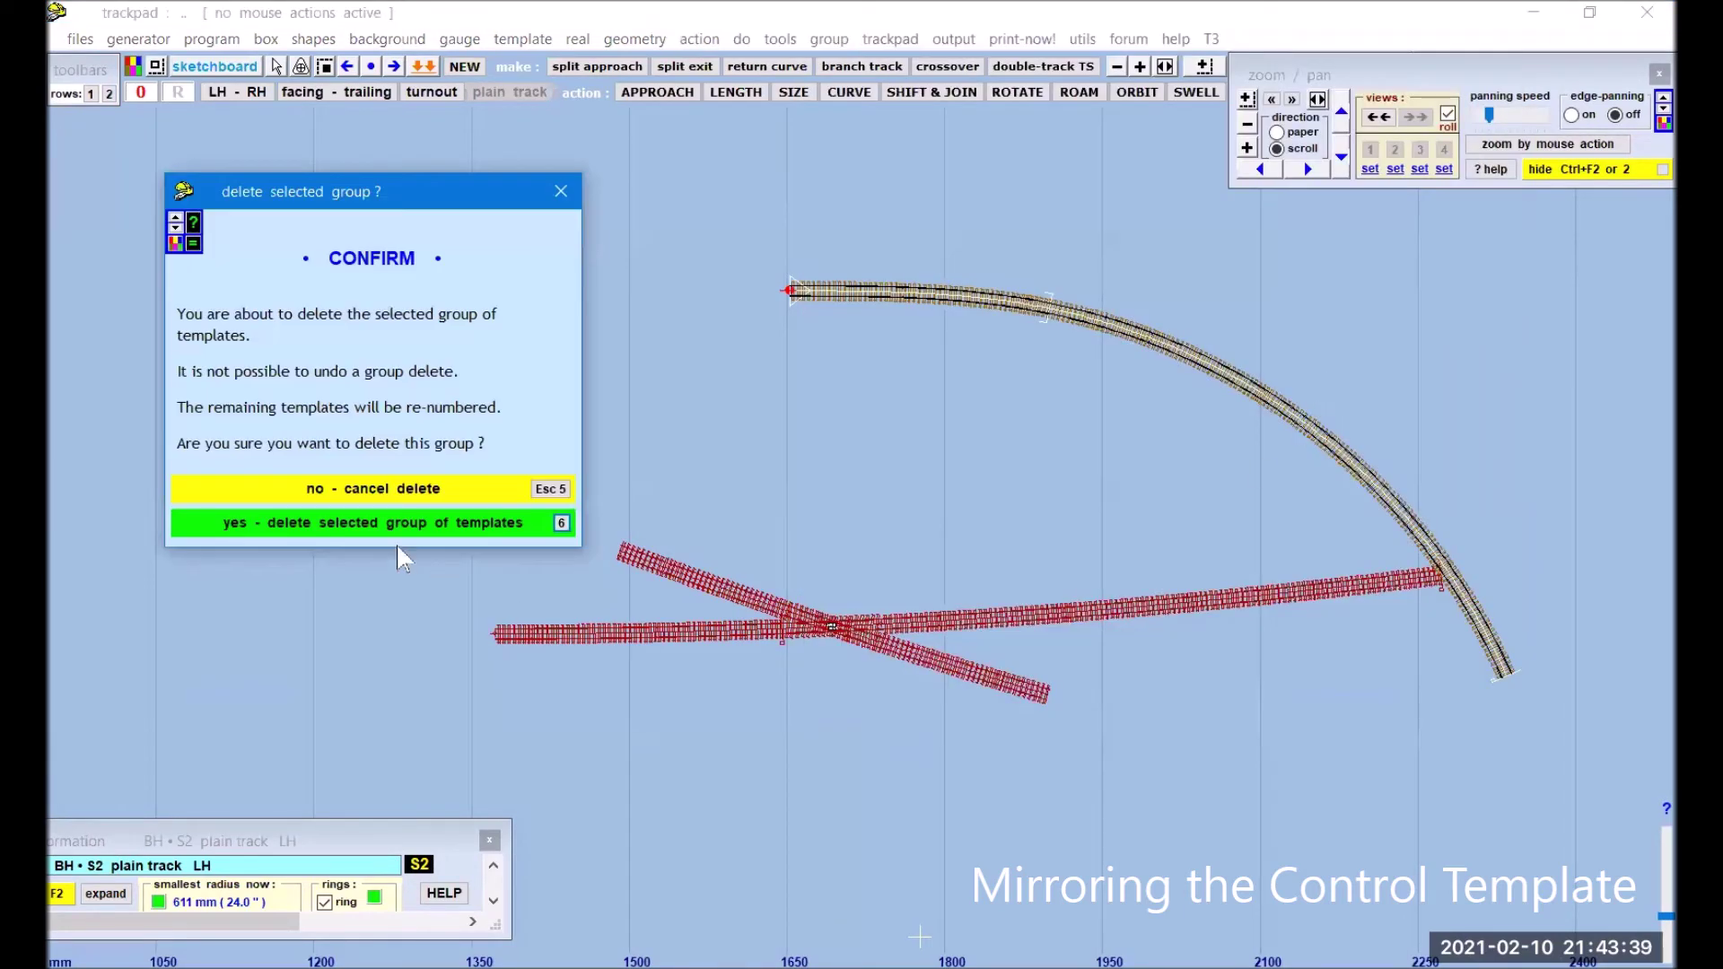
left_click(370, 522)
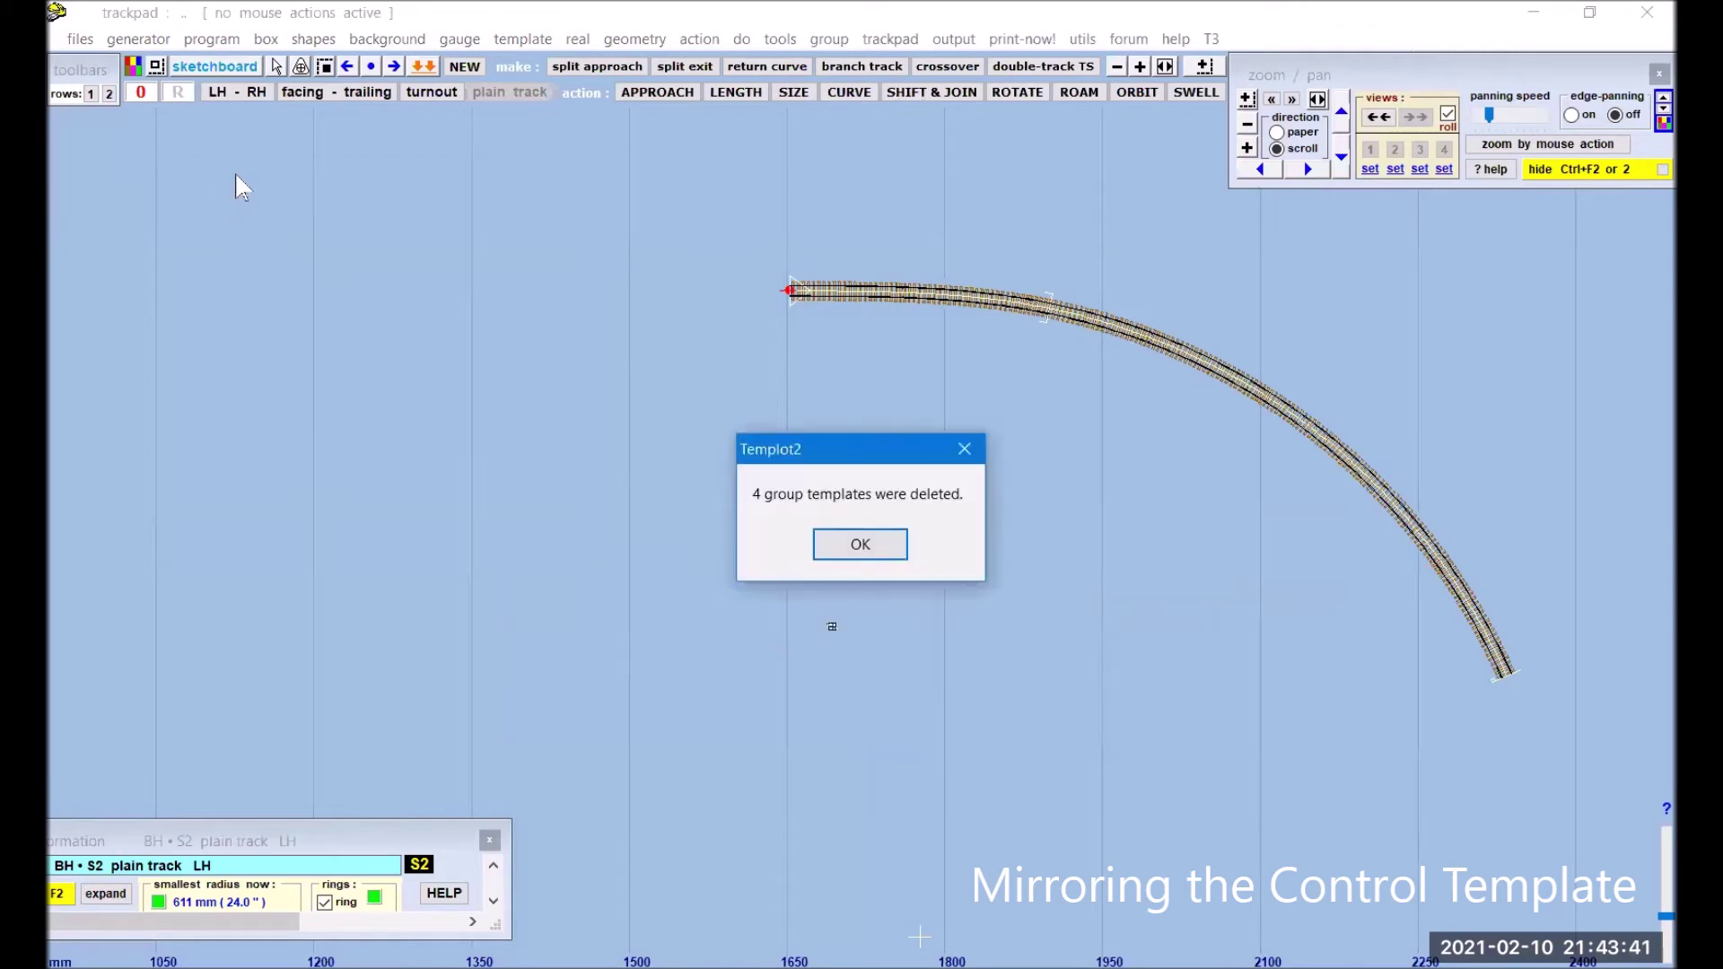
left_click(840, 542)
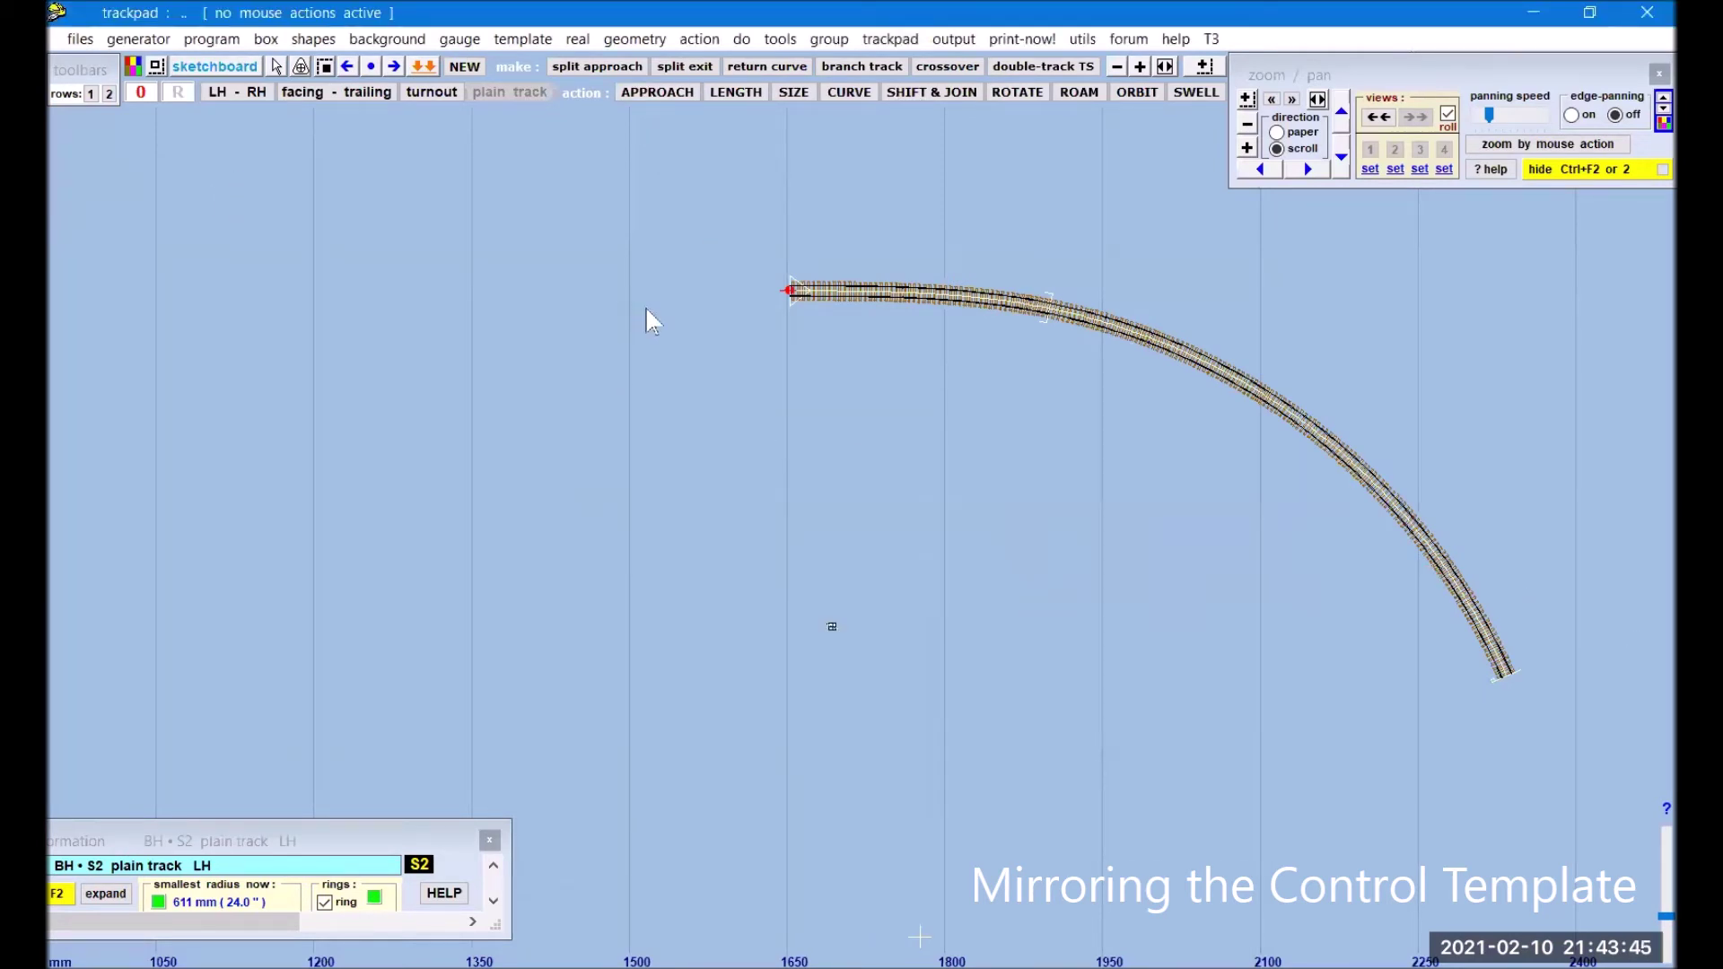
- Move the transition start of the control template to about 0.9 mm
left_click(699, 39)
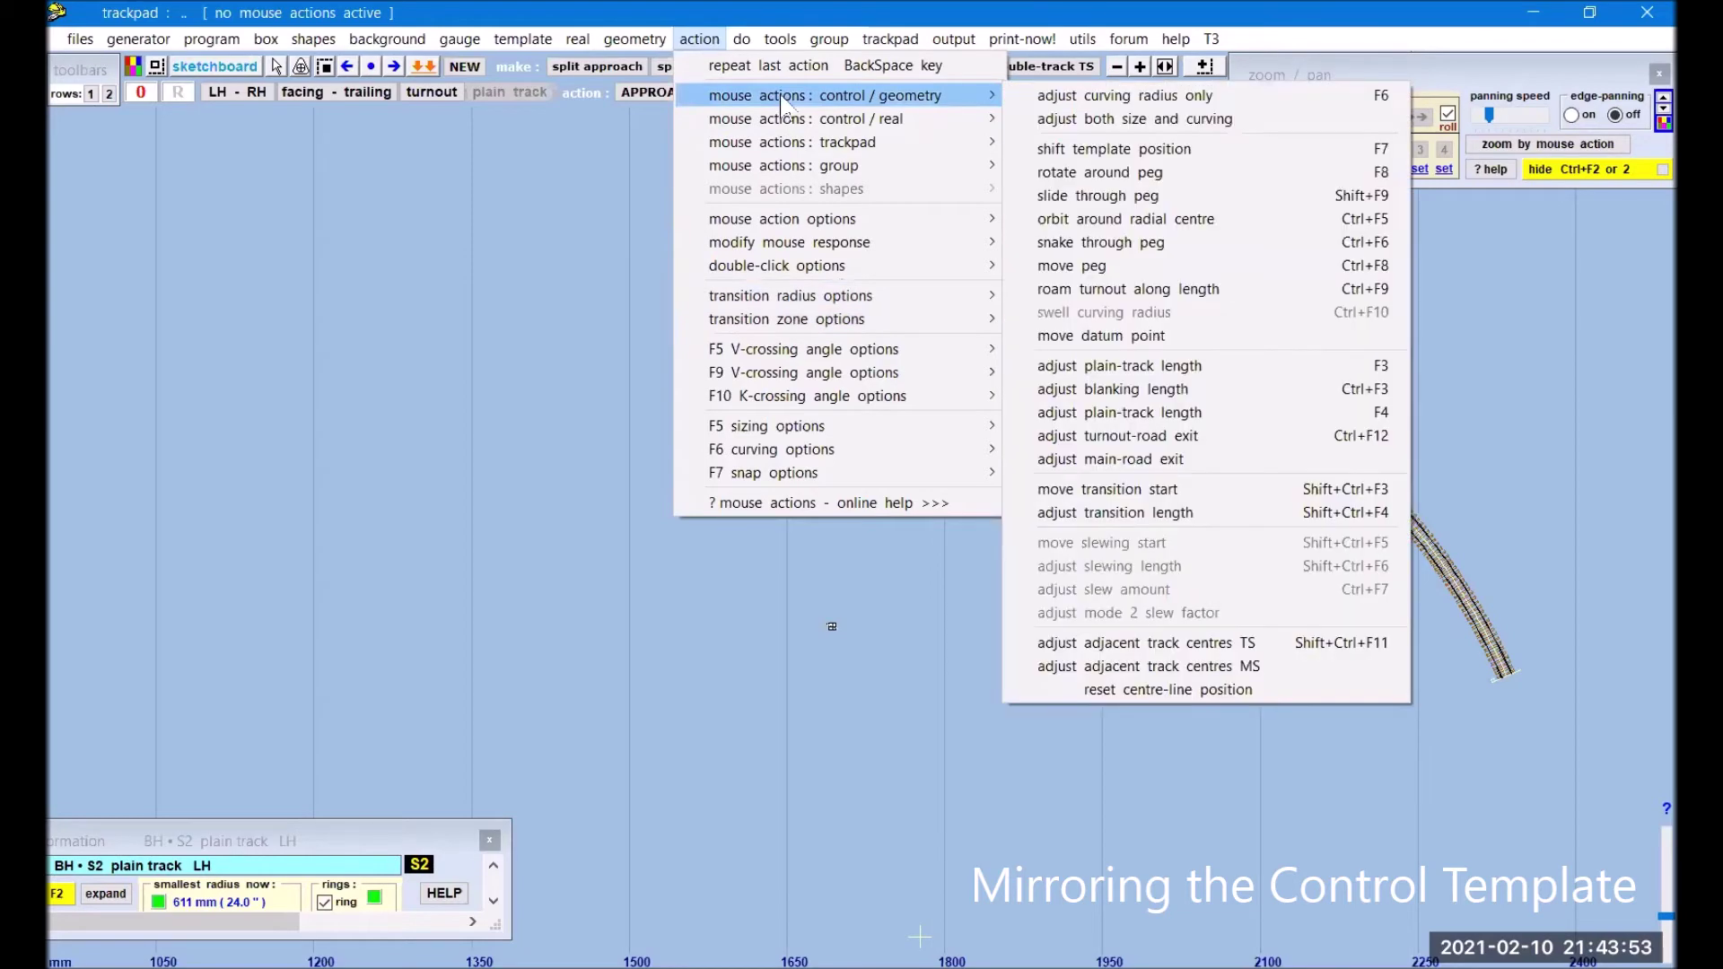
mouse_move(969, 101)
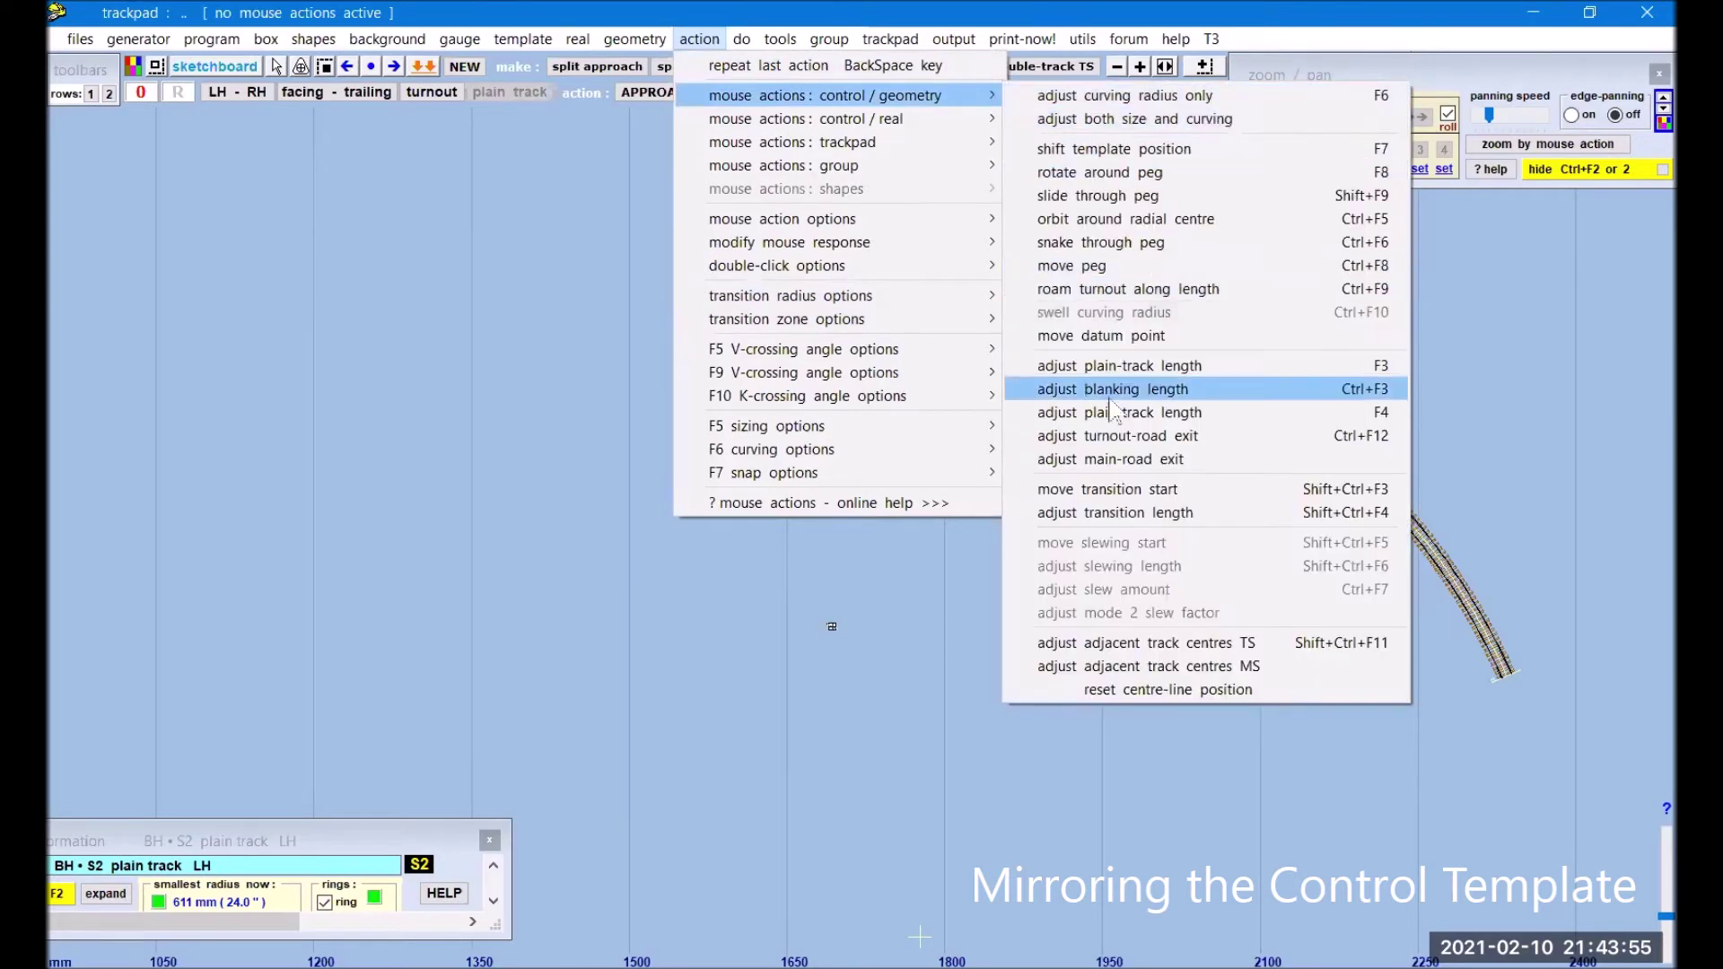
left_click(1138, 492)
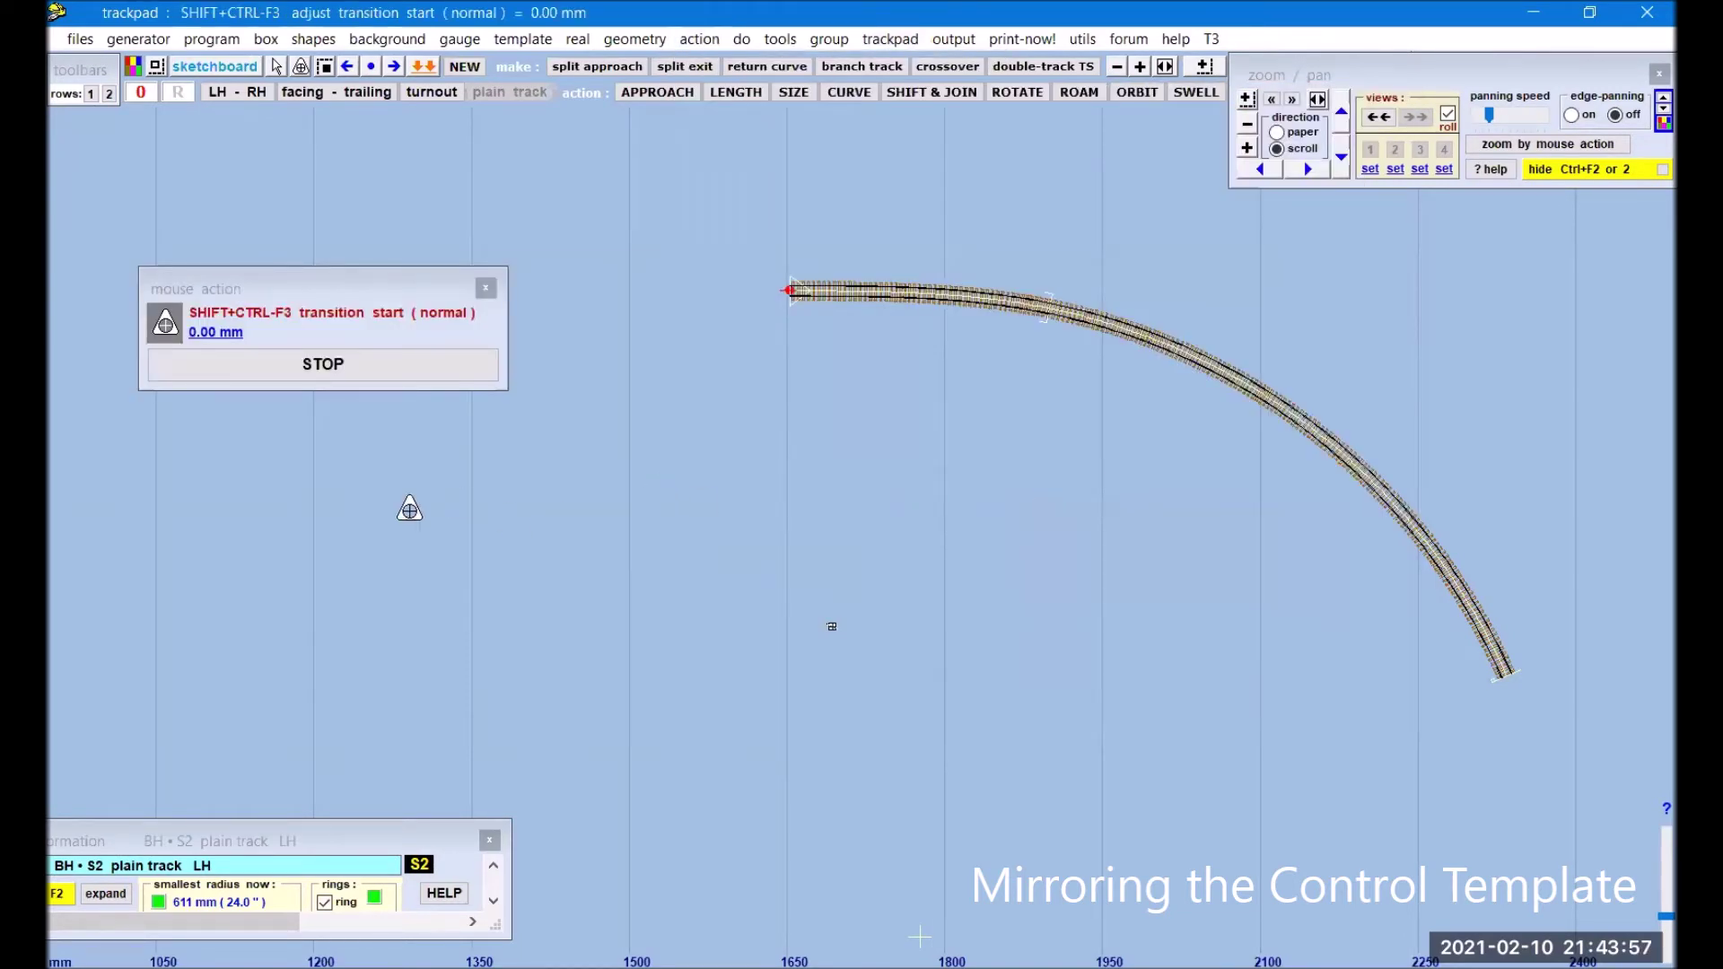
left_click_drag(457, 514, 407, 494)
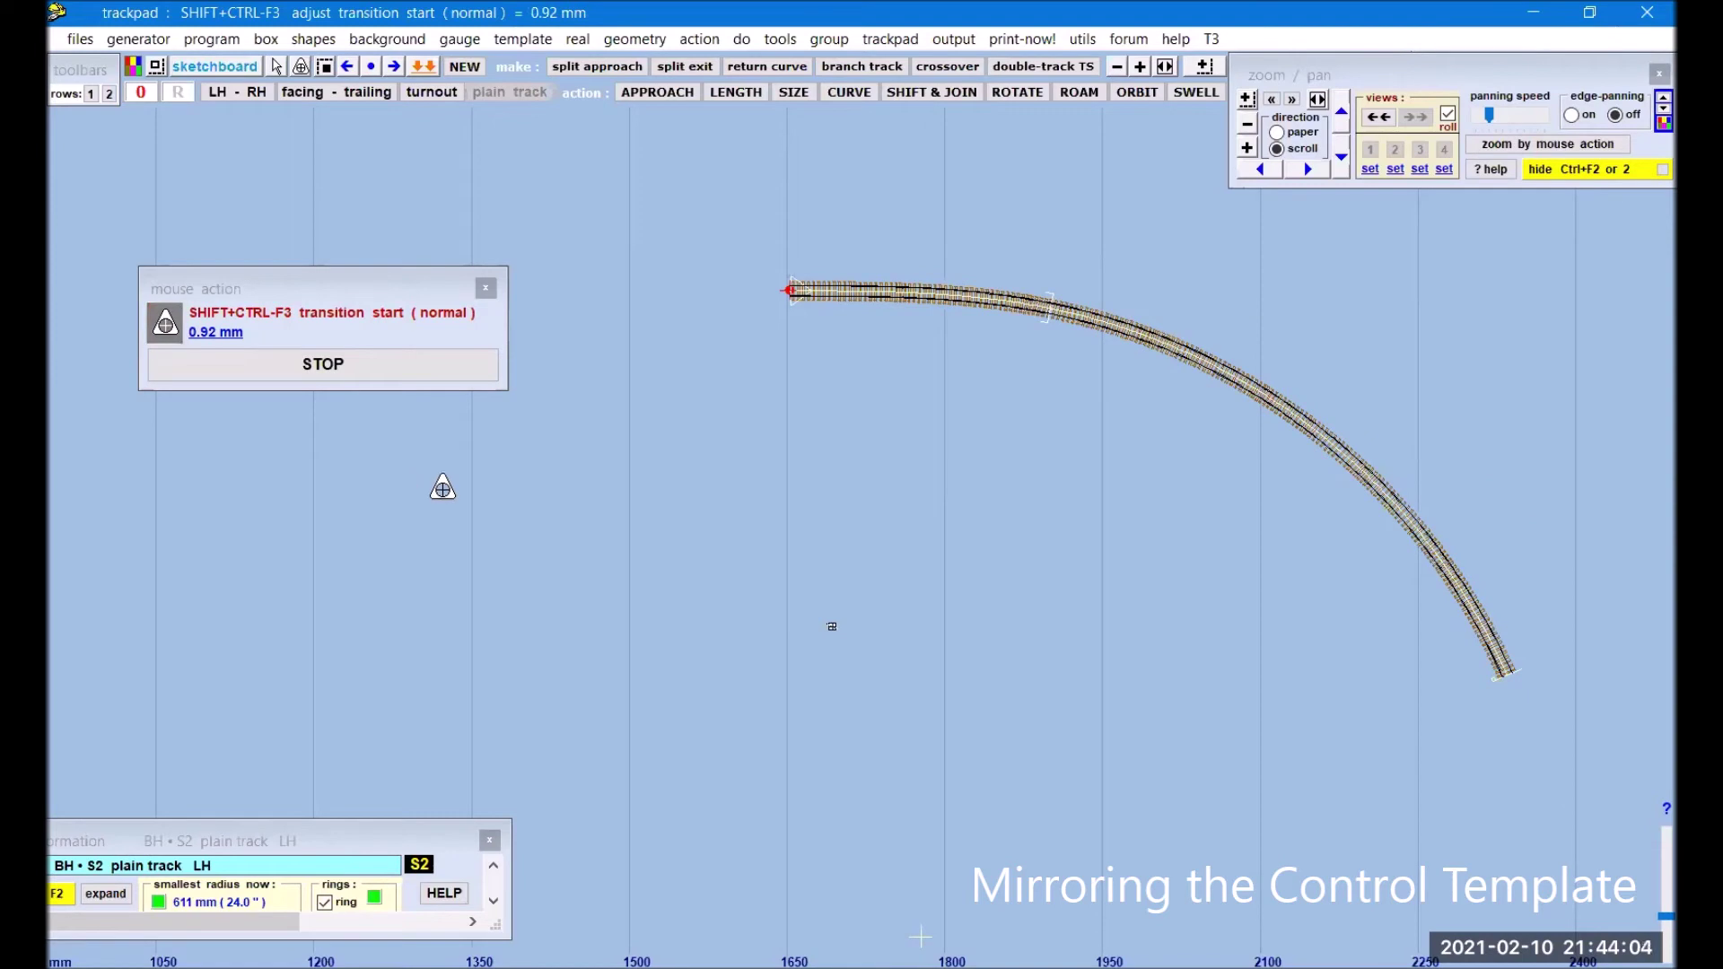
- Lengthen the control template's transition zone to about 790 mm
left_click(699, 38)
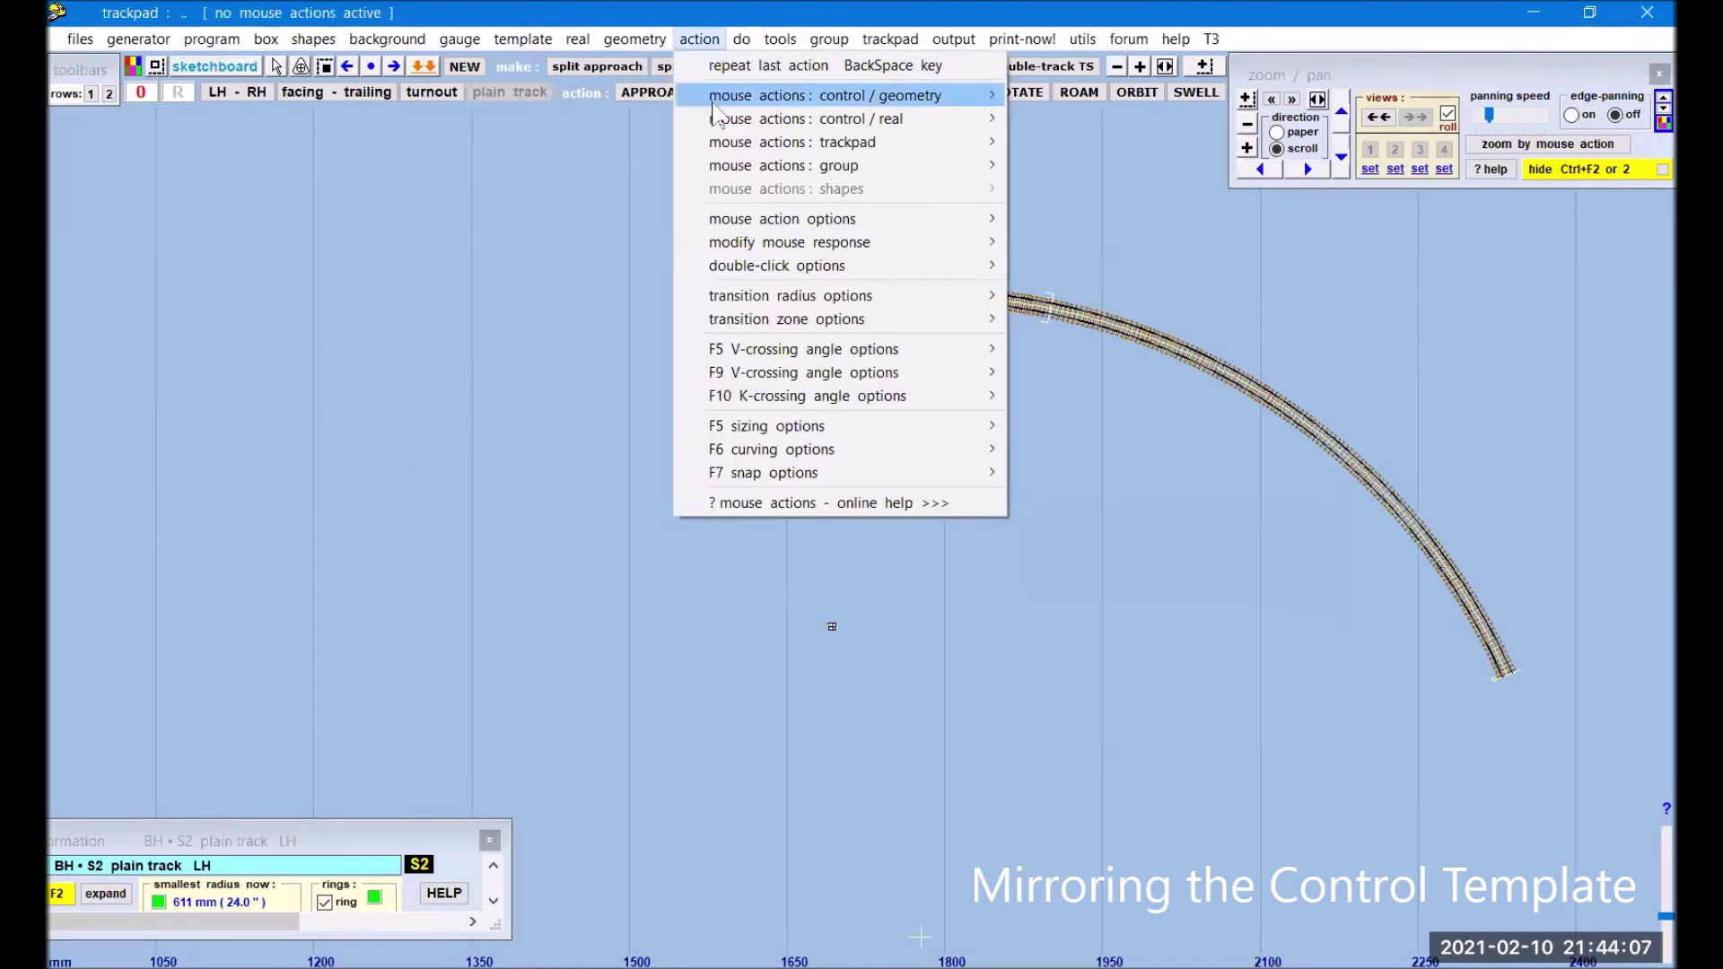
mouse_move(715, 100)
left_click(1138, 523)
left_click_drag(452, 550, 1023, 570)
left_click(408, 375)
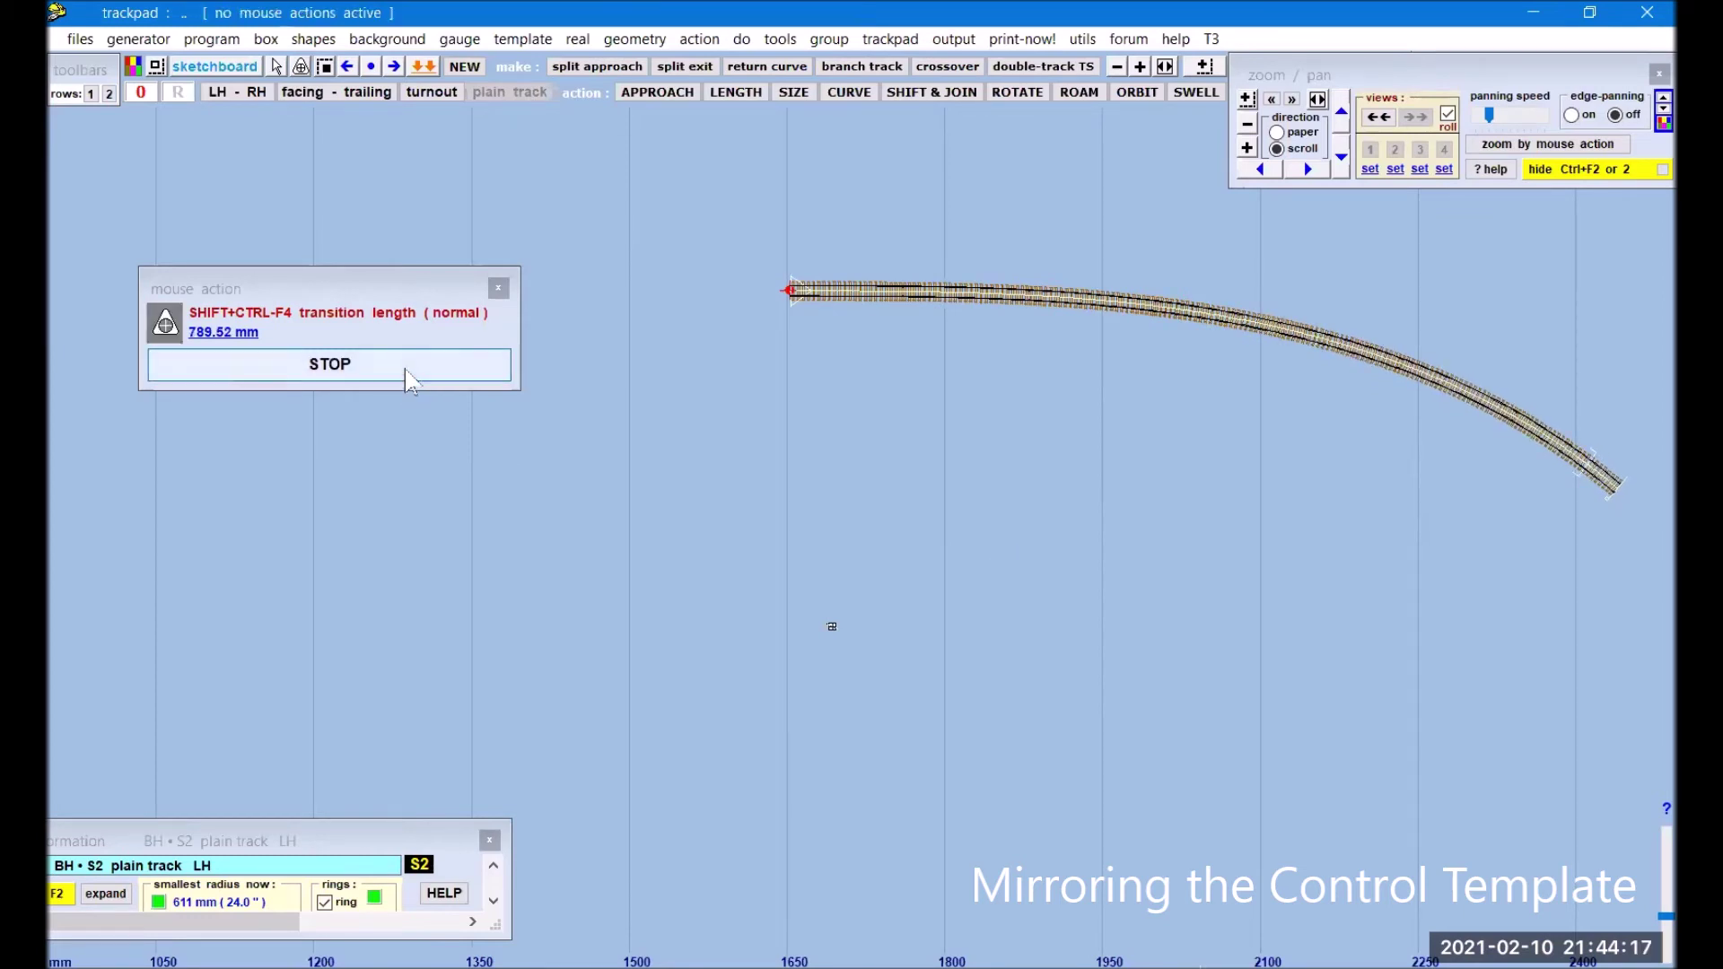
- Extend the plain-track length of the control template to about 1376 mm
left_click(736, 93)
left_click_drag(283, 462, 858, 511)
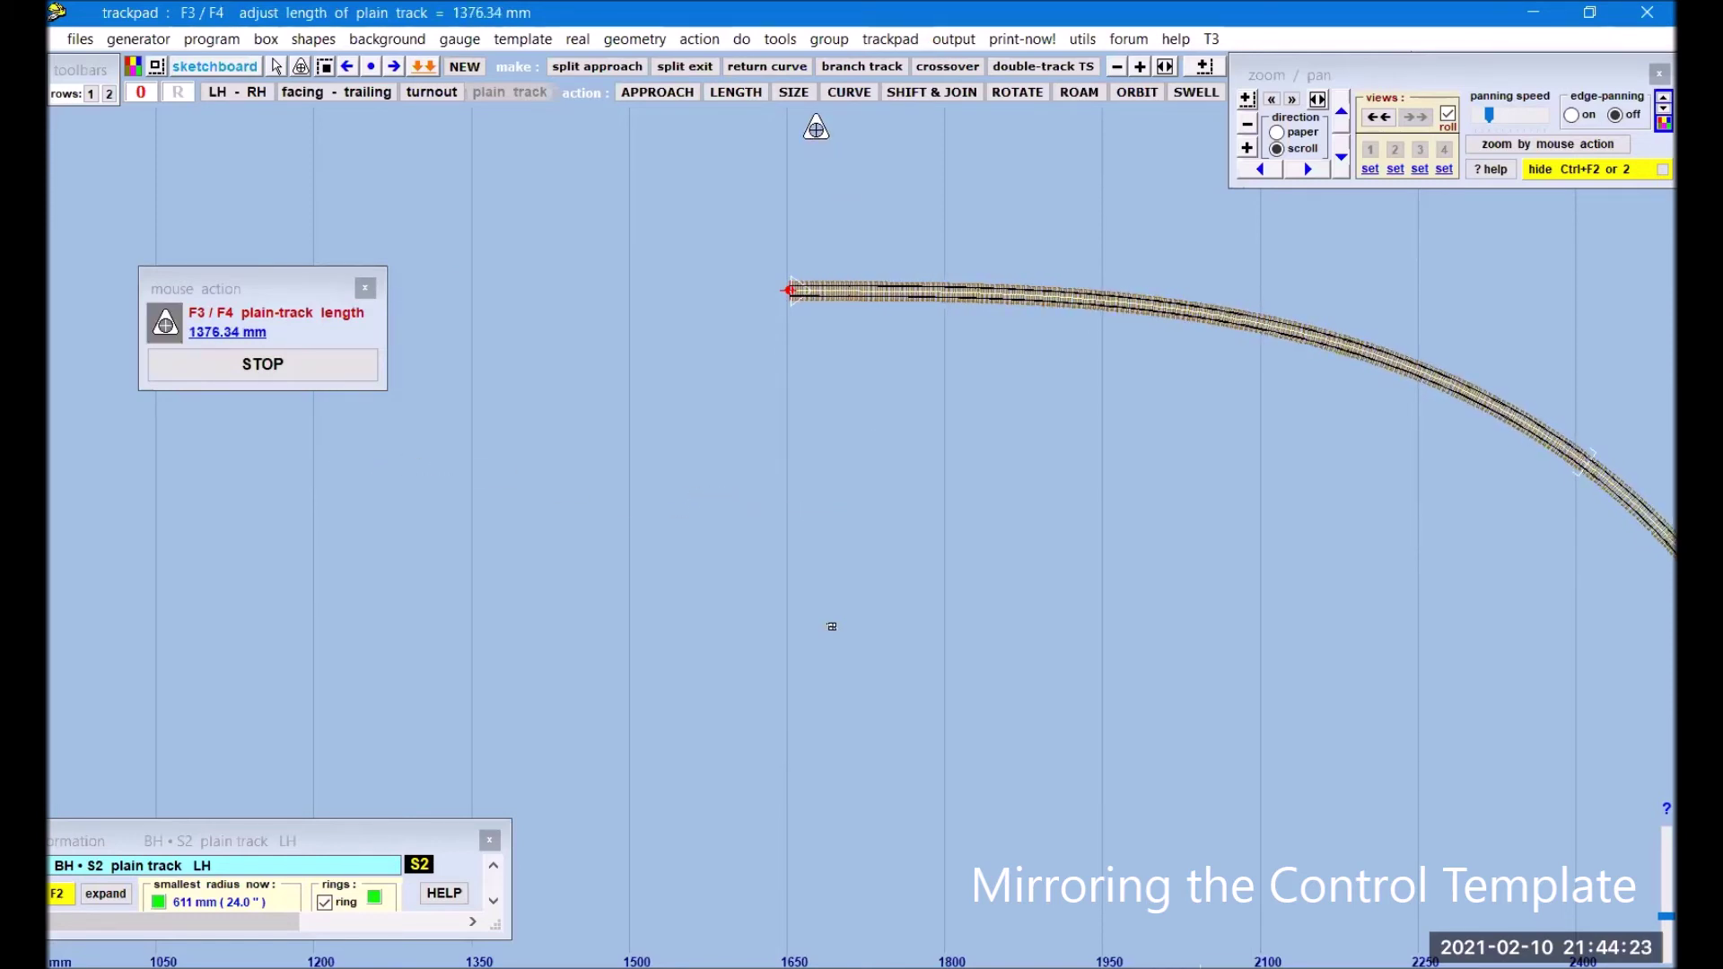
left_click(844, 93)
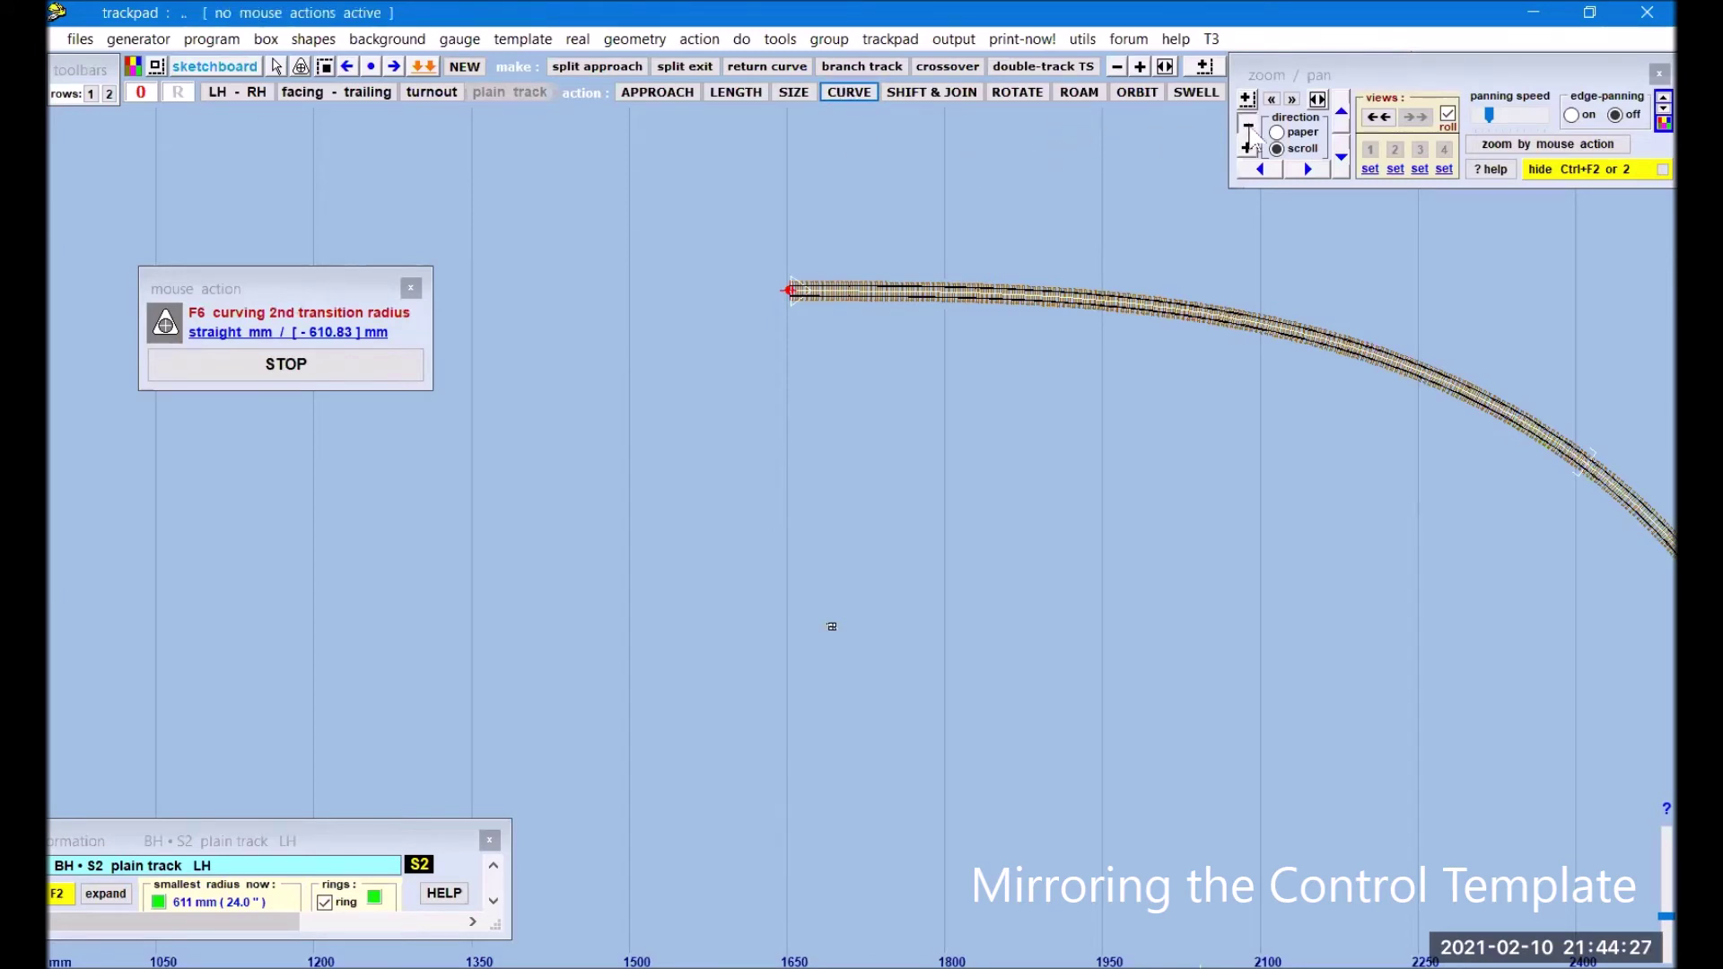
left_click(1248, 125)
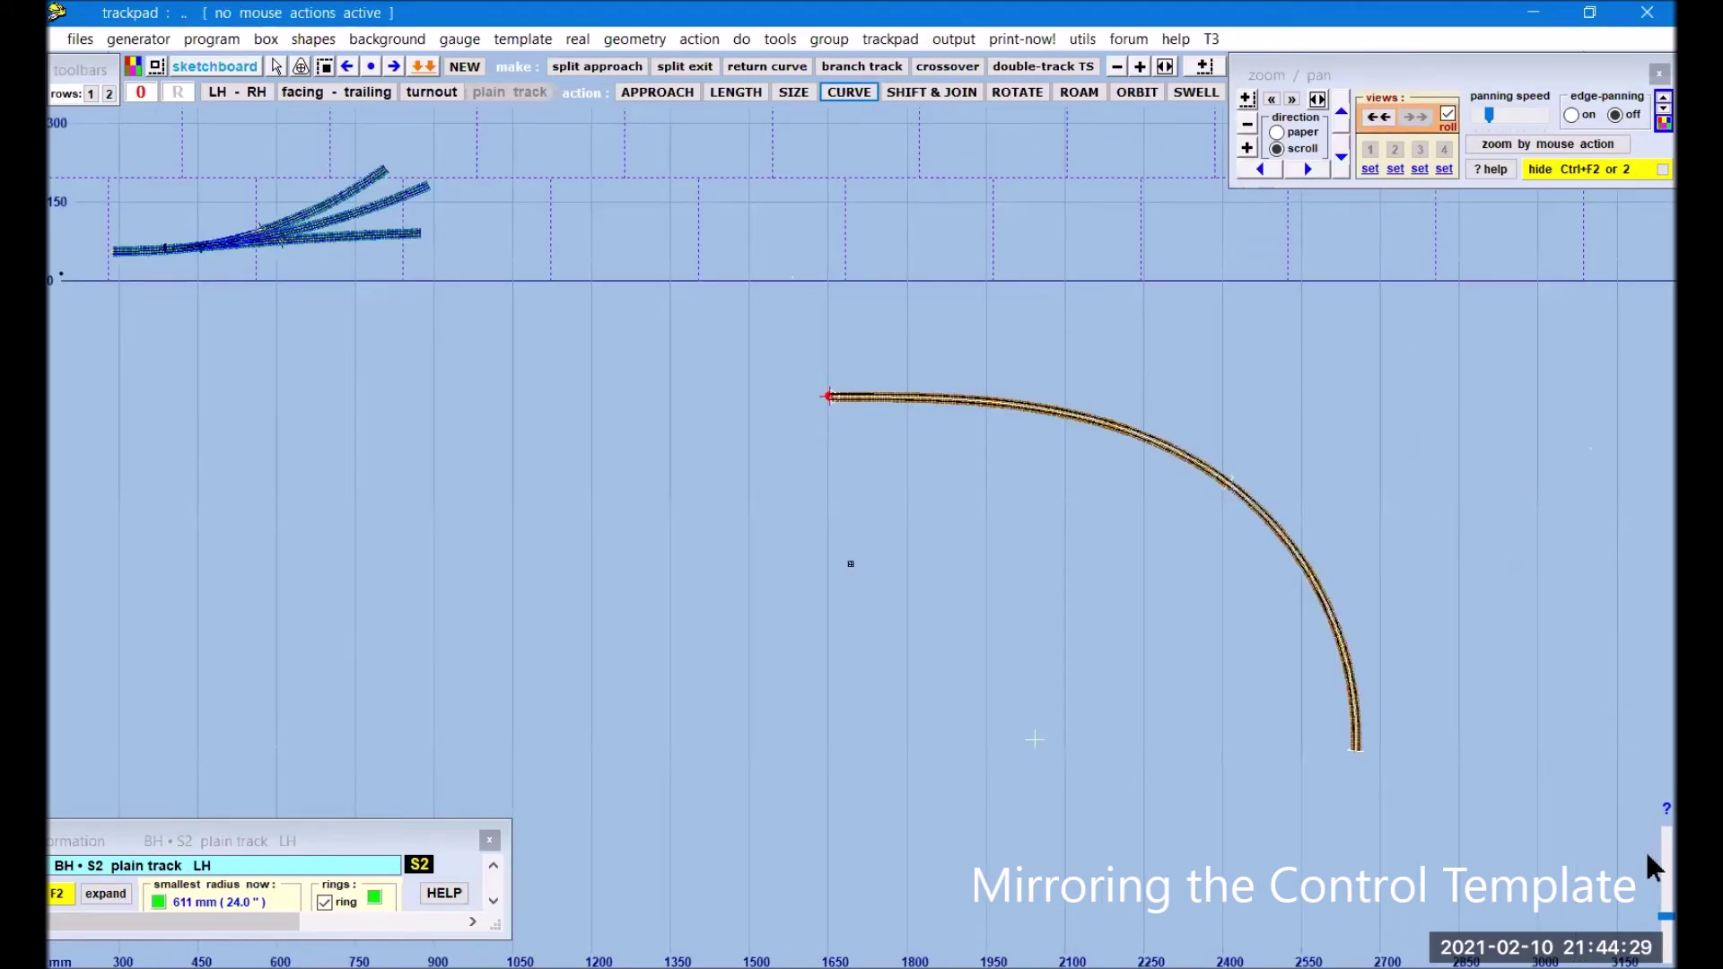
left_click_drag(891, 751, 605, 456)
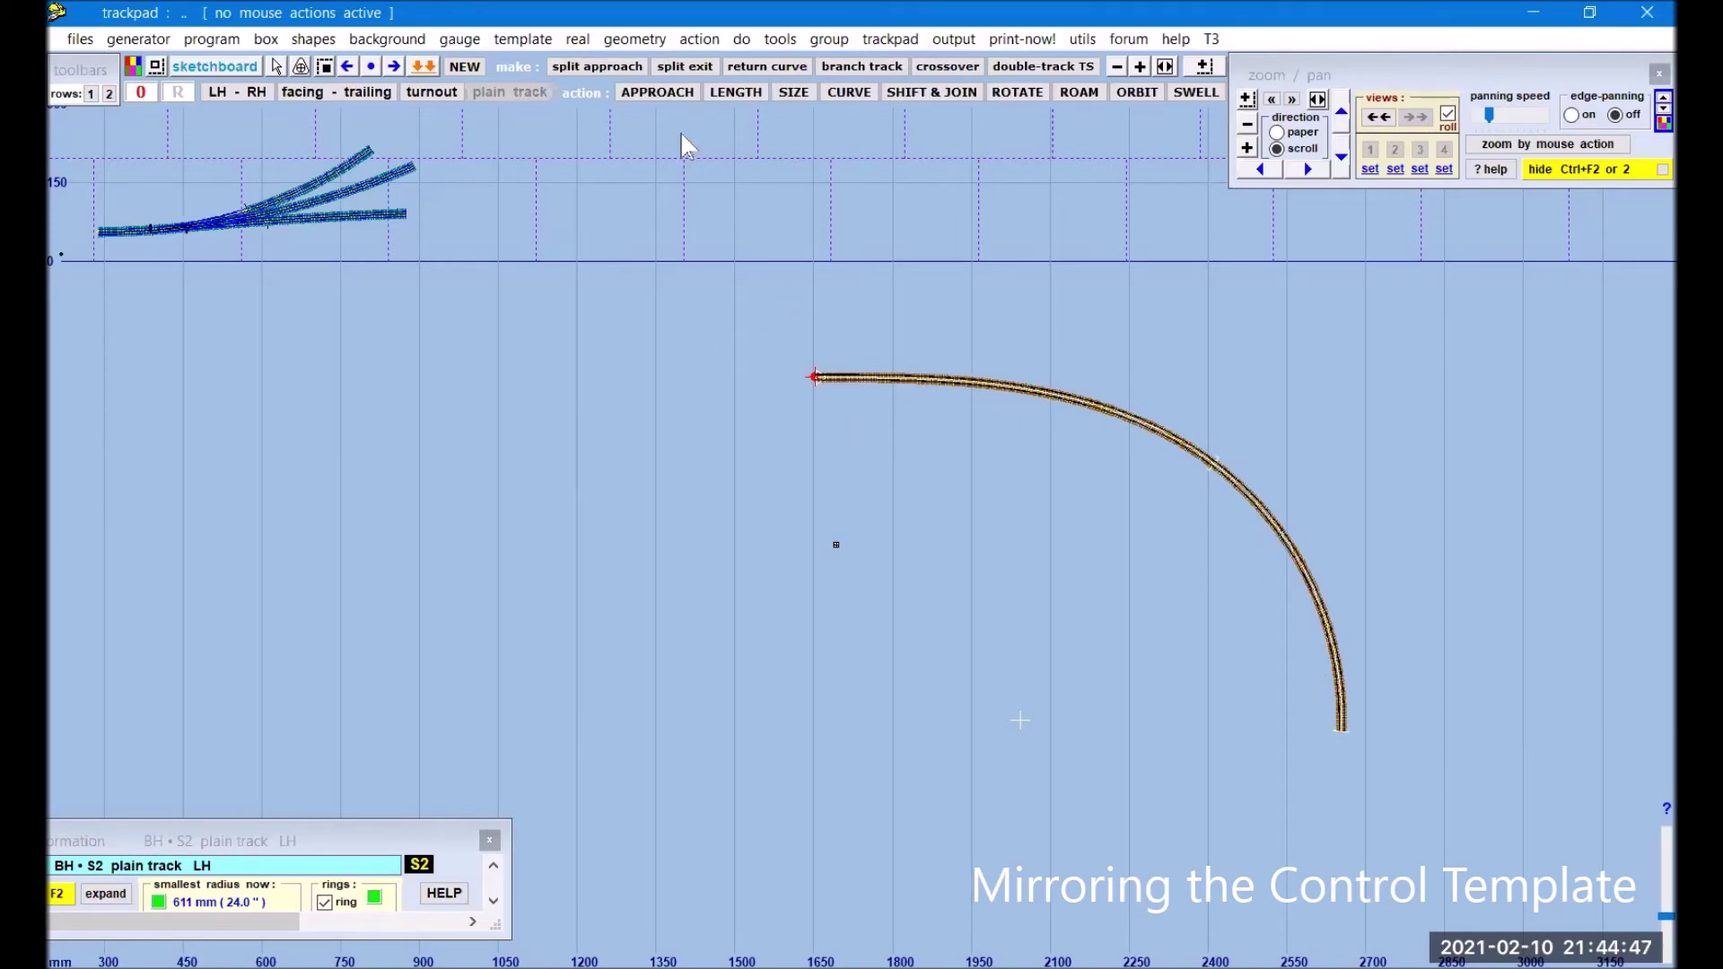
- Make a mirror of the transition-curve control template on its peg
left_click(742, 40)
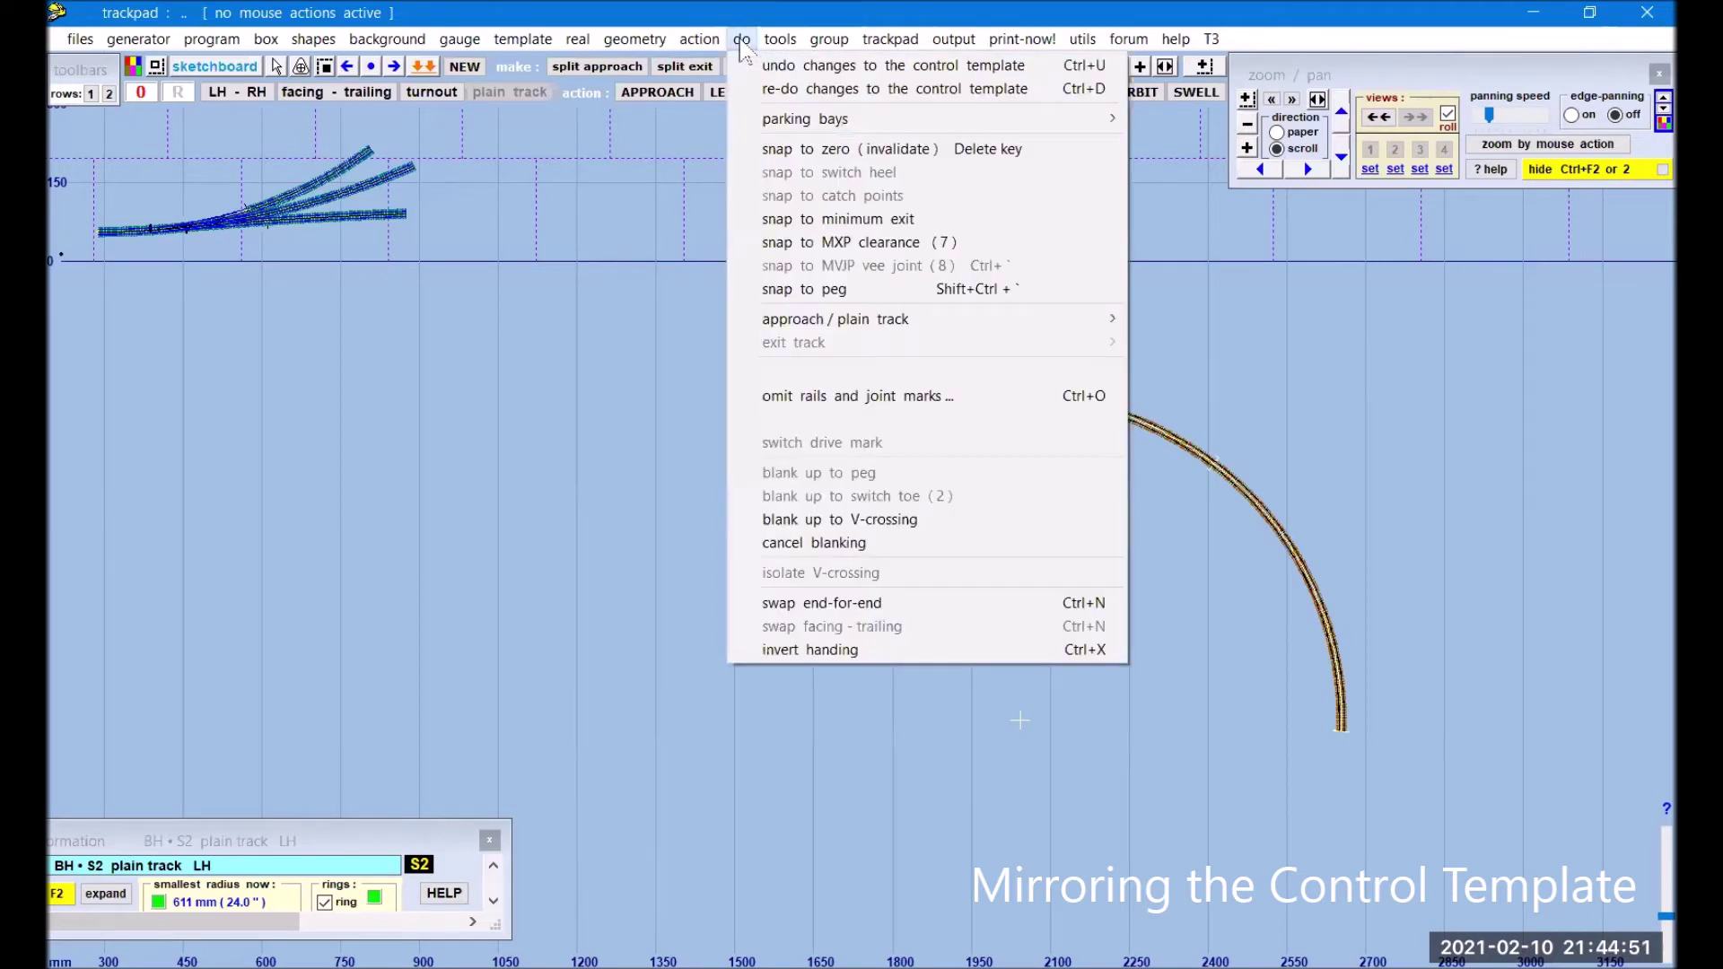
mouse_move(775, 45)
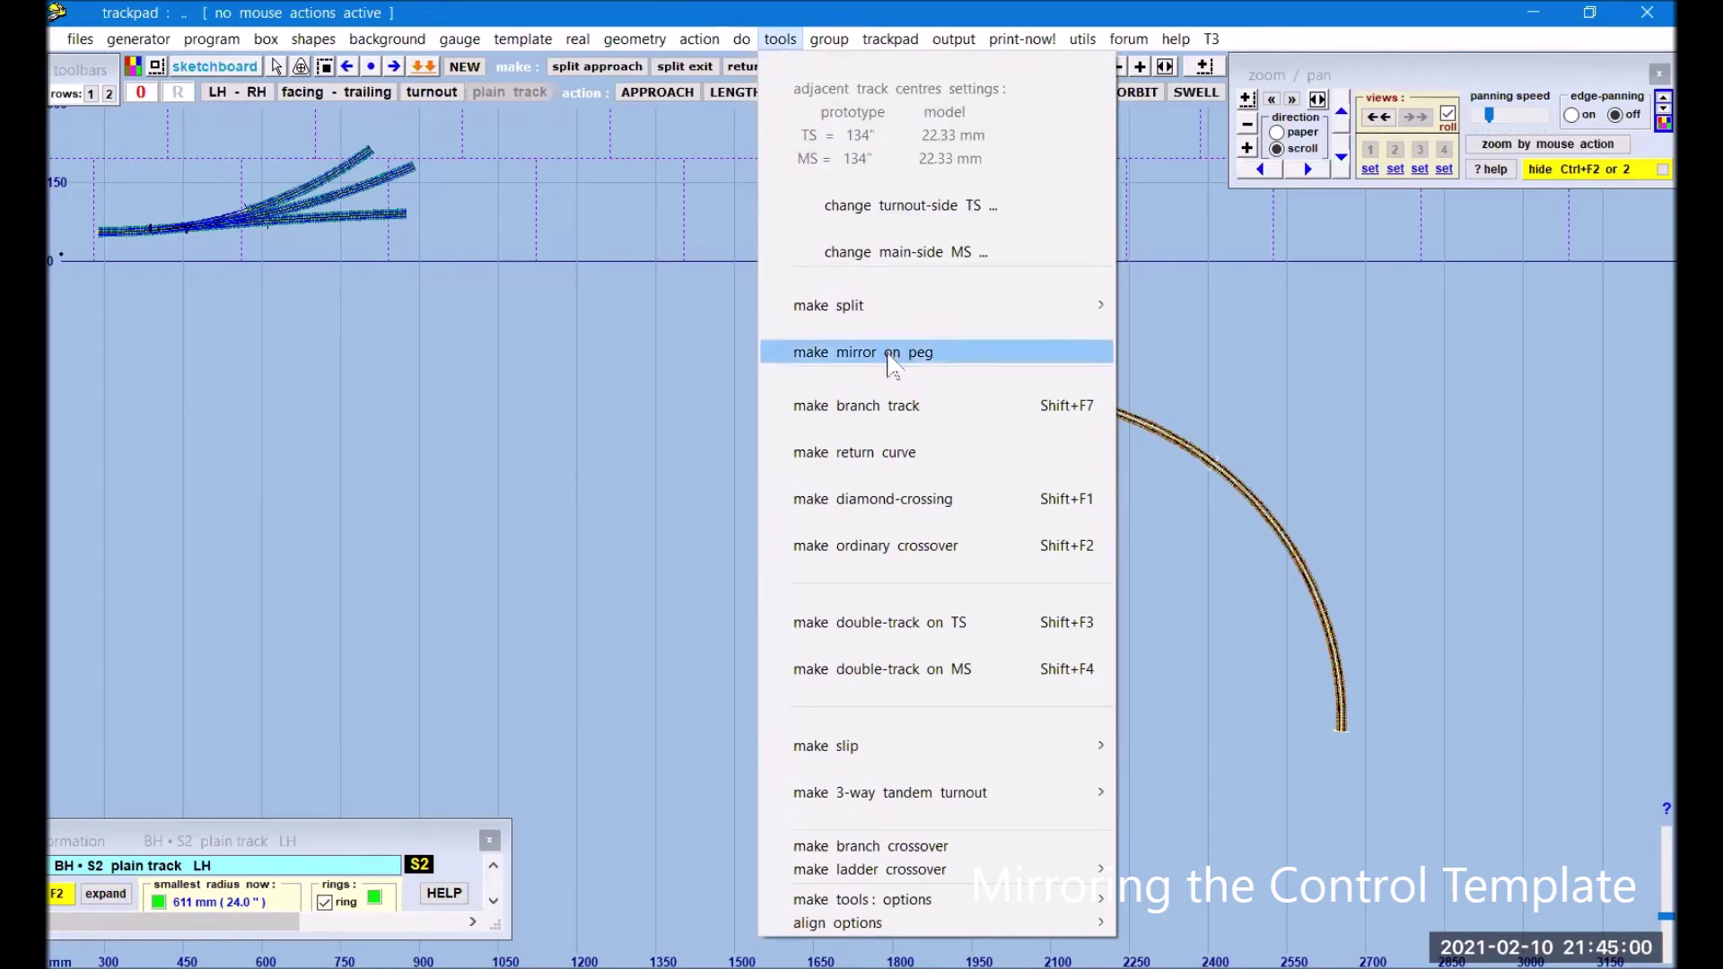
left_click(892, 358)
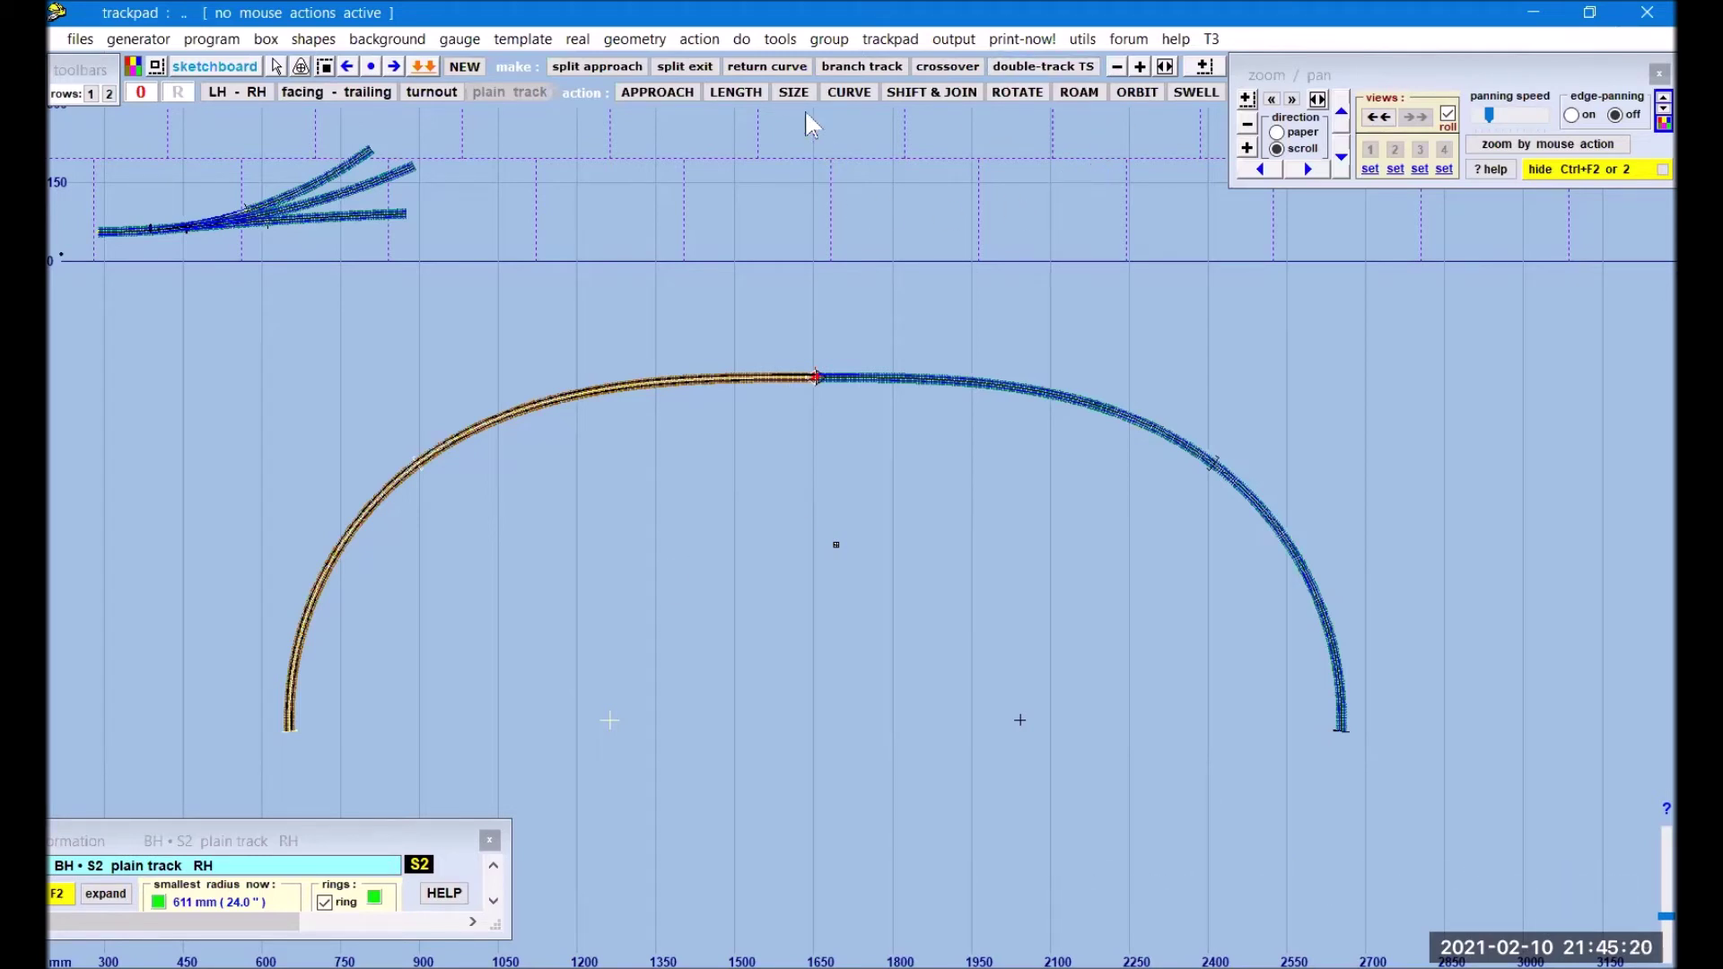
left_click(780, 39)
left_click(829, 39)
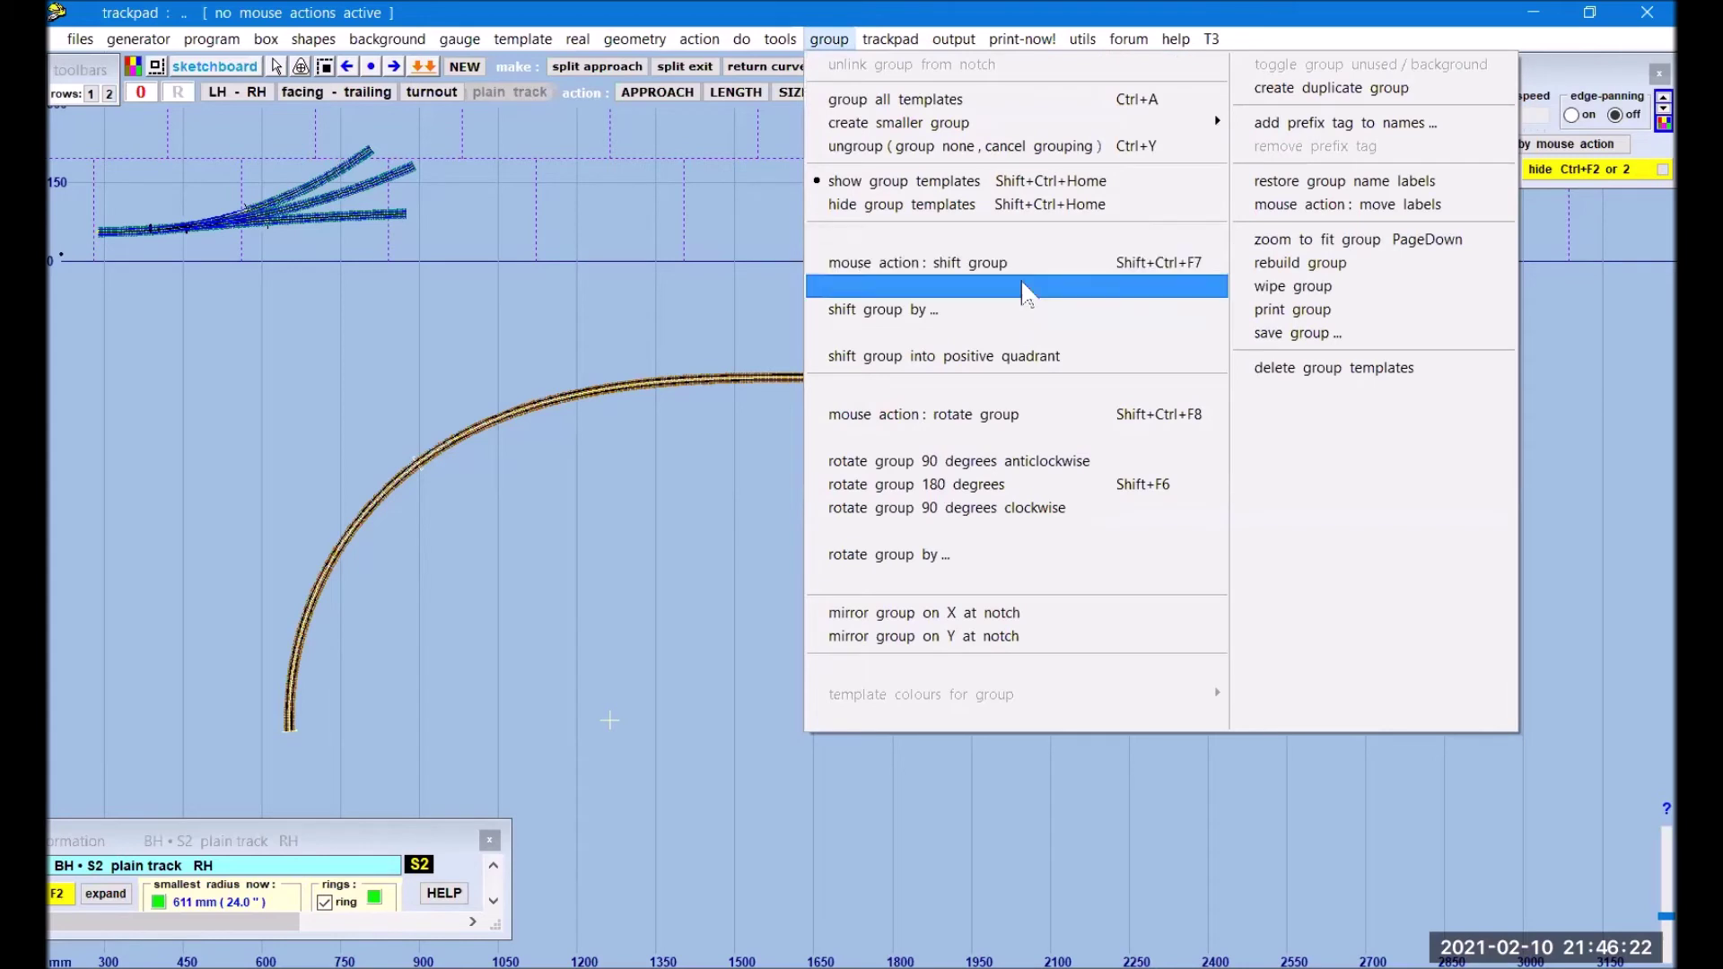
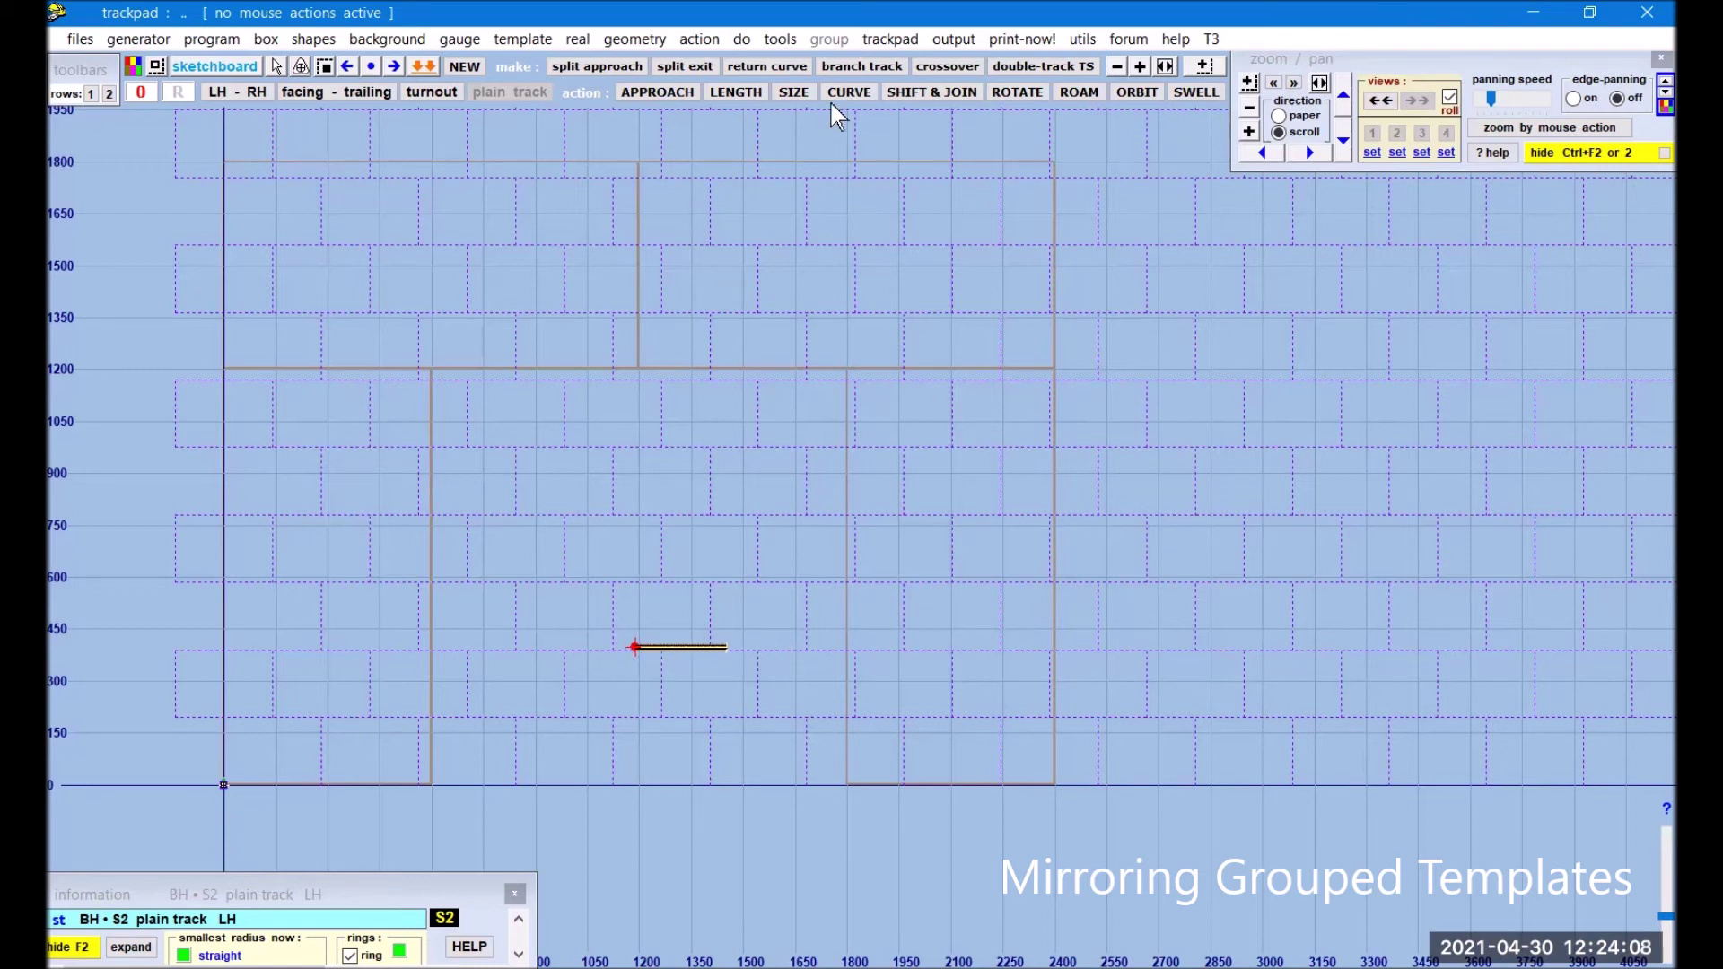
- Shift the control template up onto the baseboard's upper vertical joint, to about X 1196 mm, Y 1646 mm
left_click(923, 89)
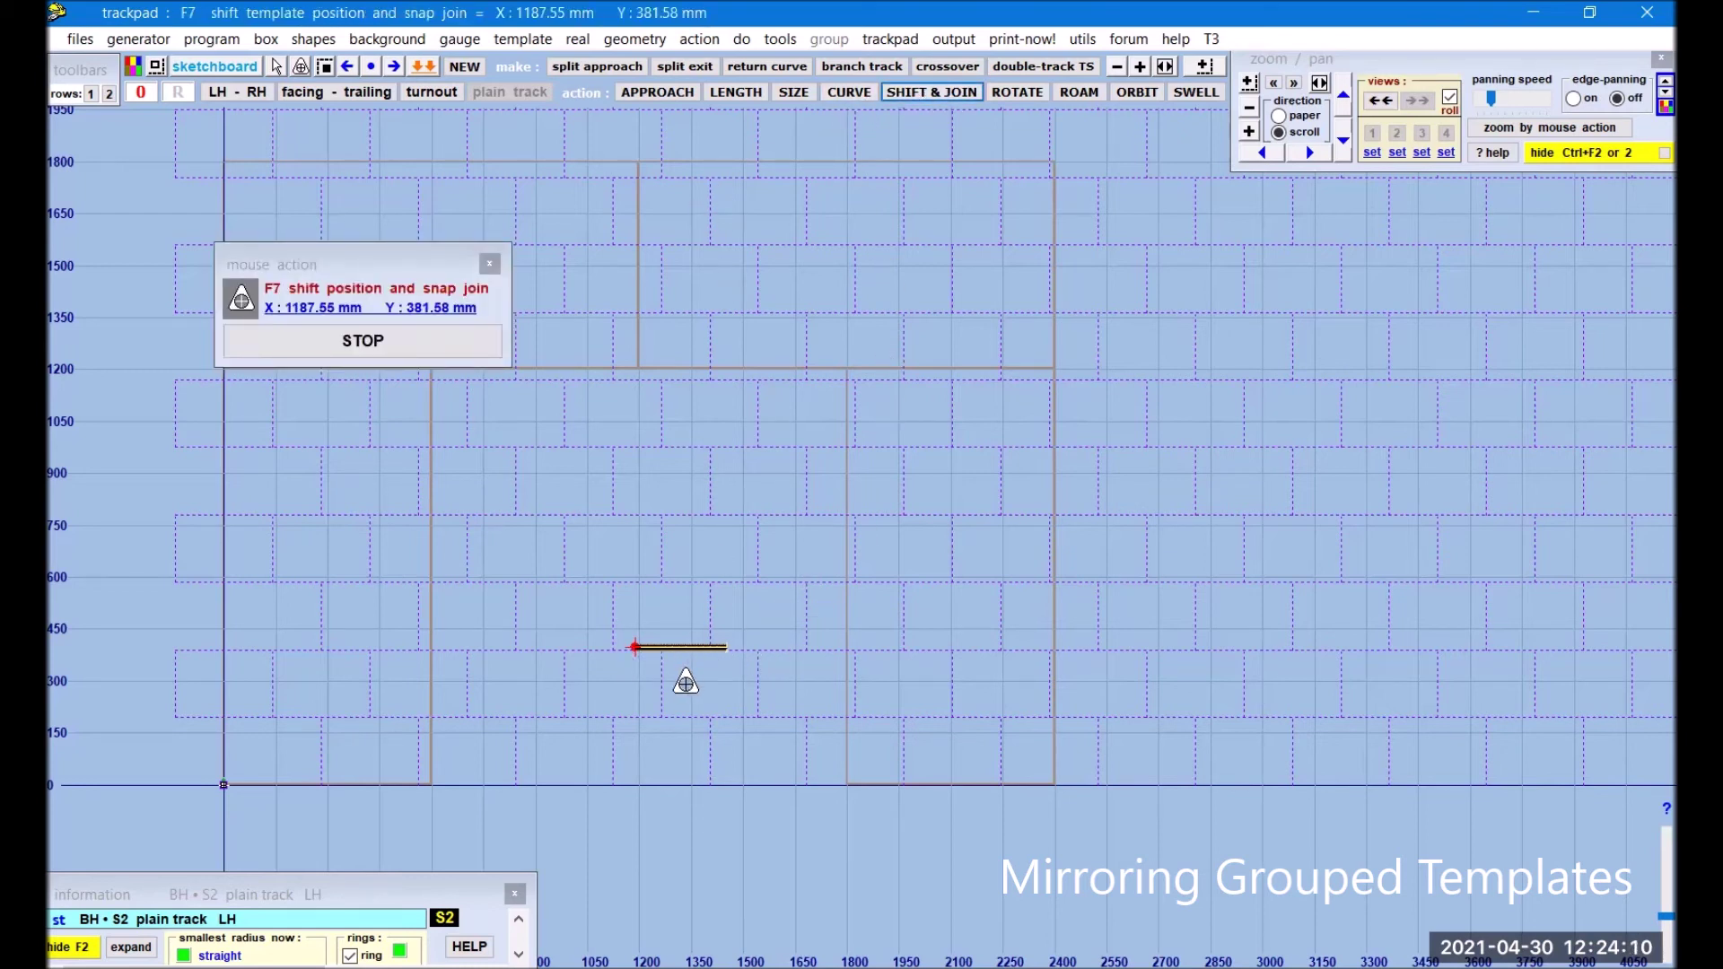
left_click_drag(640, 741, 643, 310)
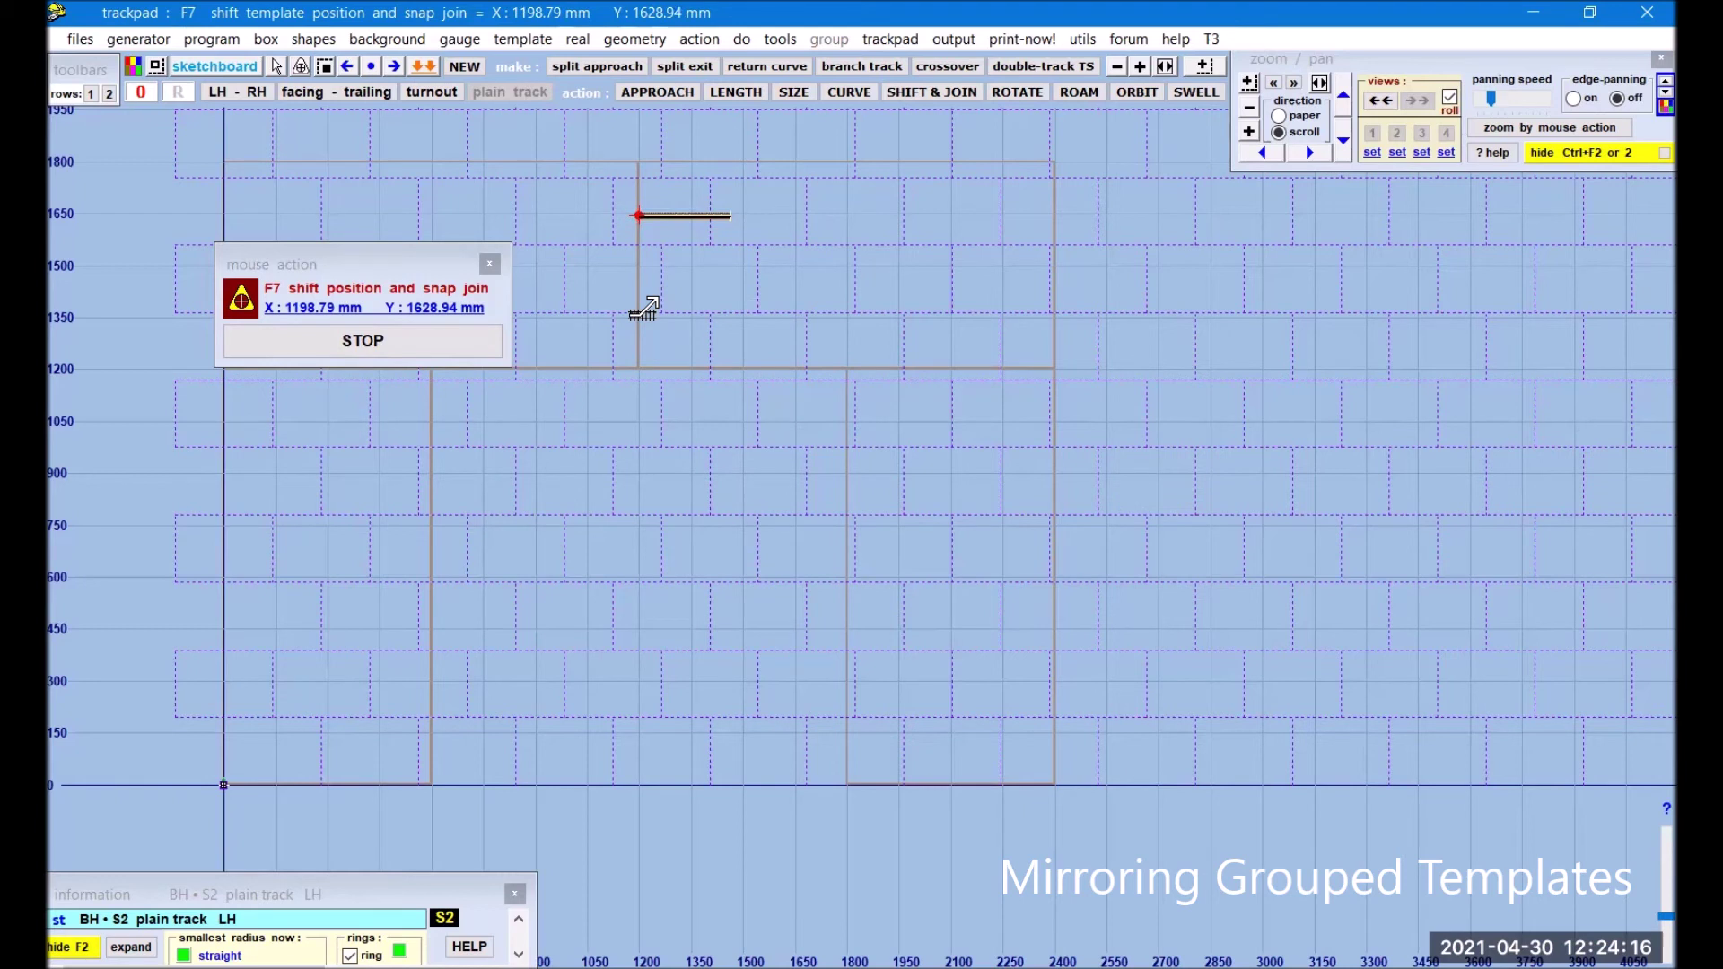
left_click_drag(644, 310, 643, 304)
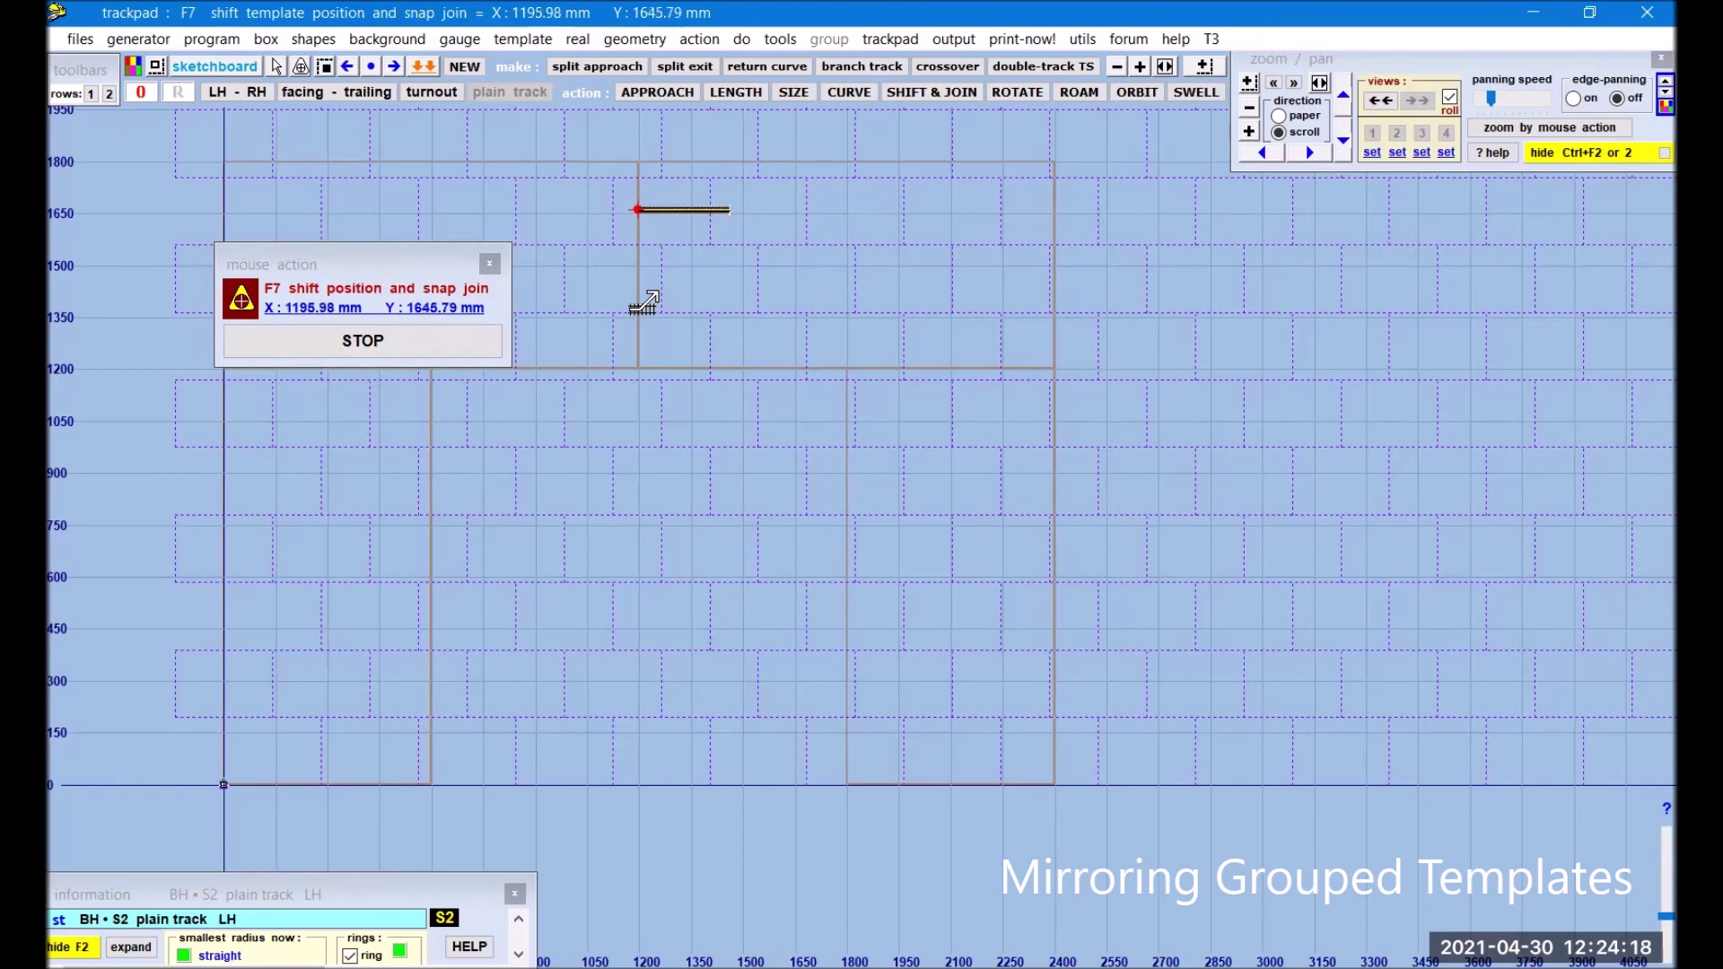
left_click_drag(643, 303, 639, 307)
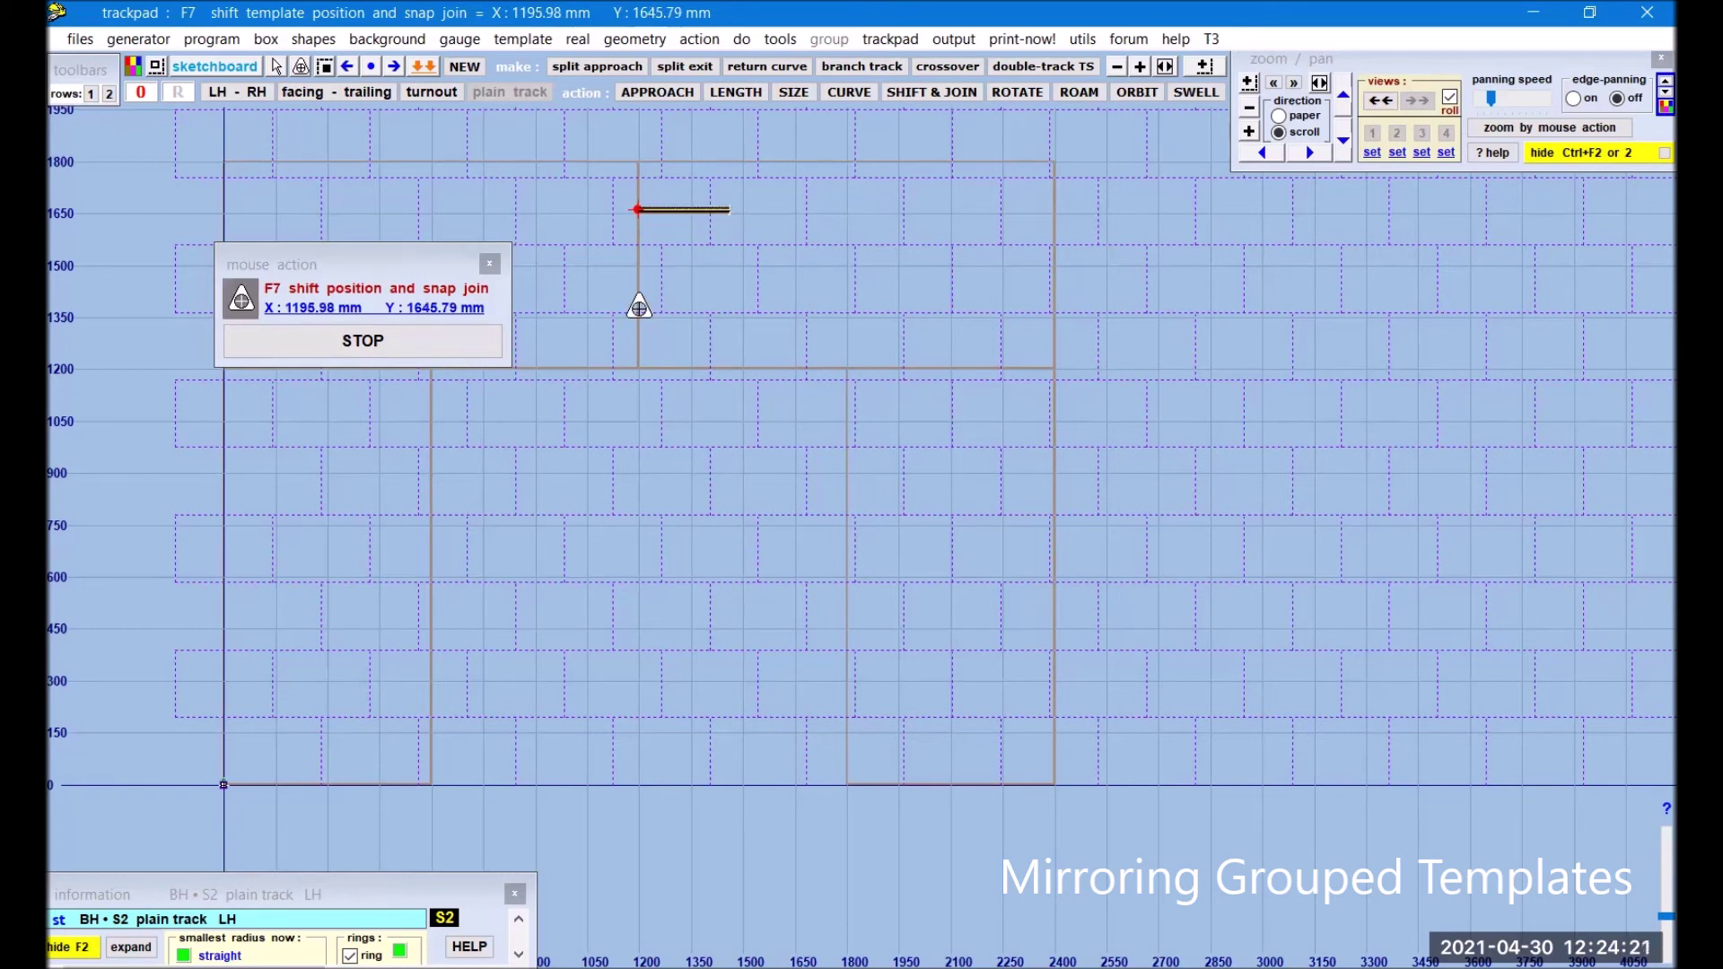
left_click(451, 352)
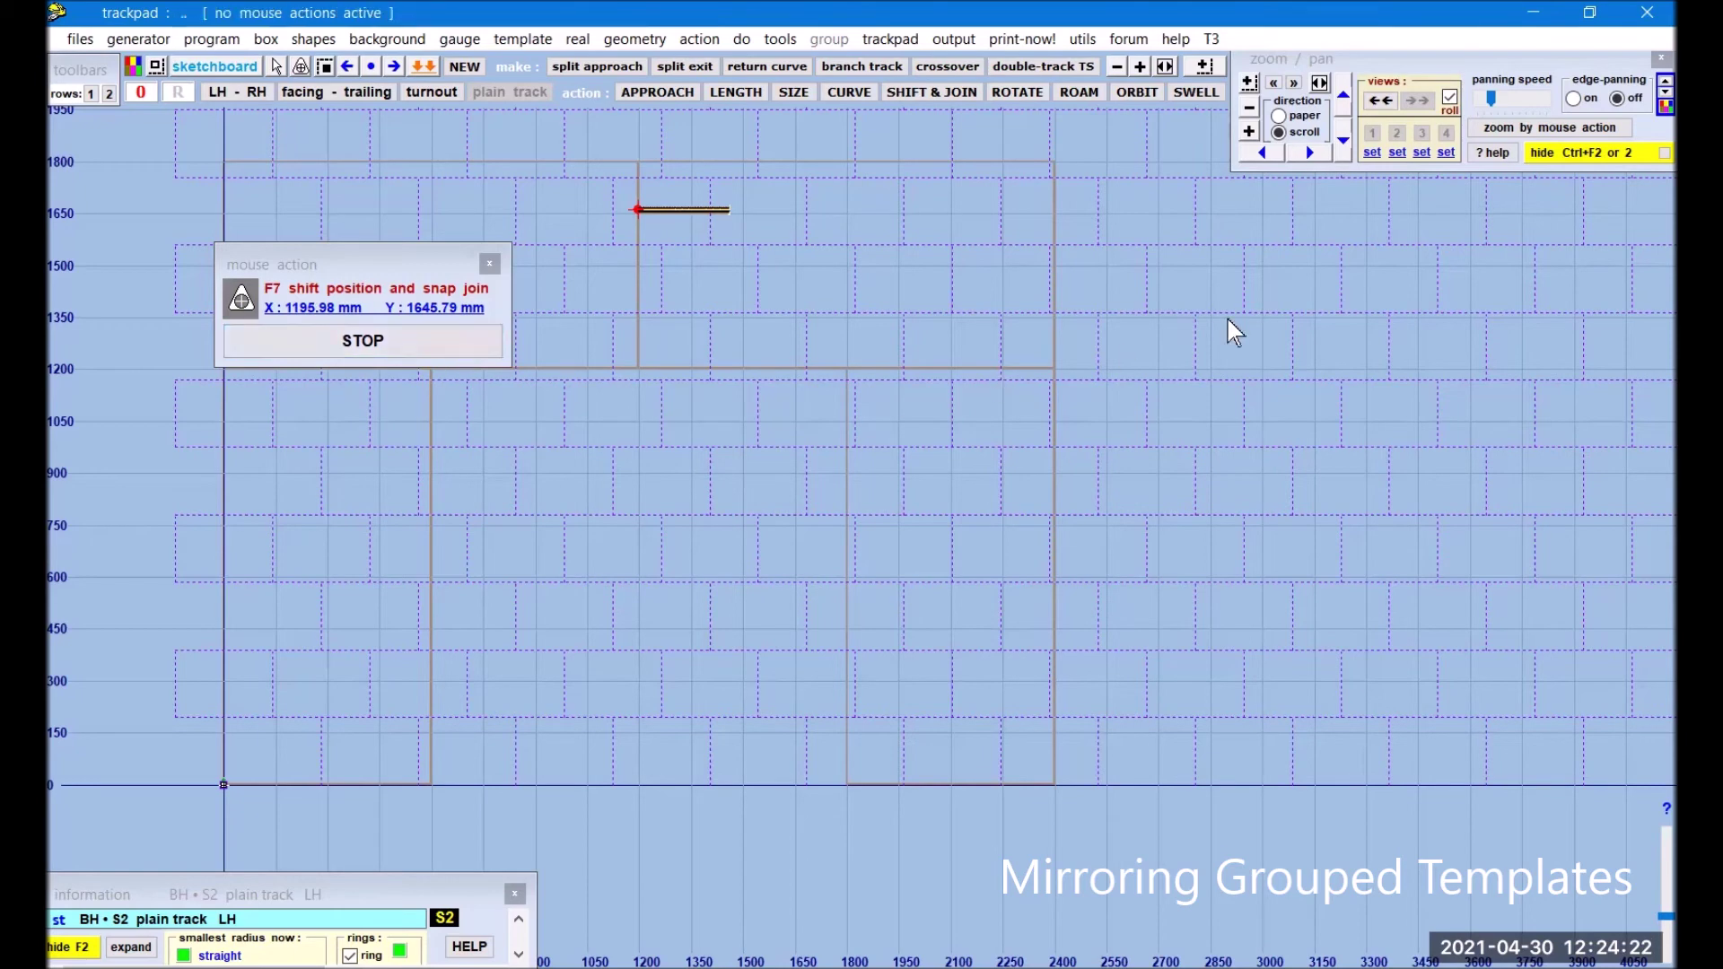
- Fine-shift the control template so its peg lies exactly on the vertical baseboard joint, at about X 1200 mm, Y 1646 mm
left_click(1248, 132)
left_click(1248, 132)
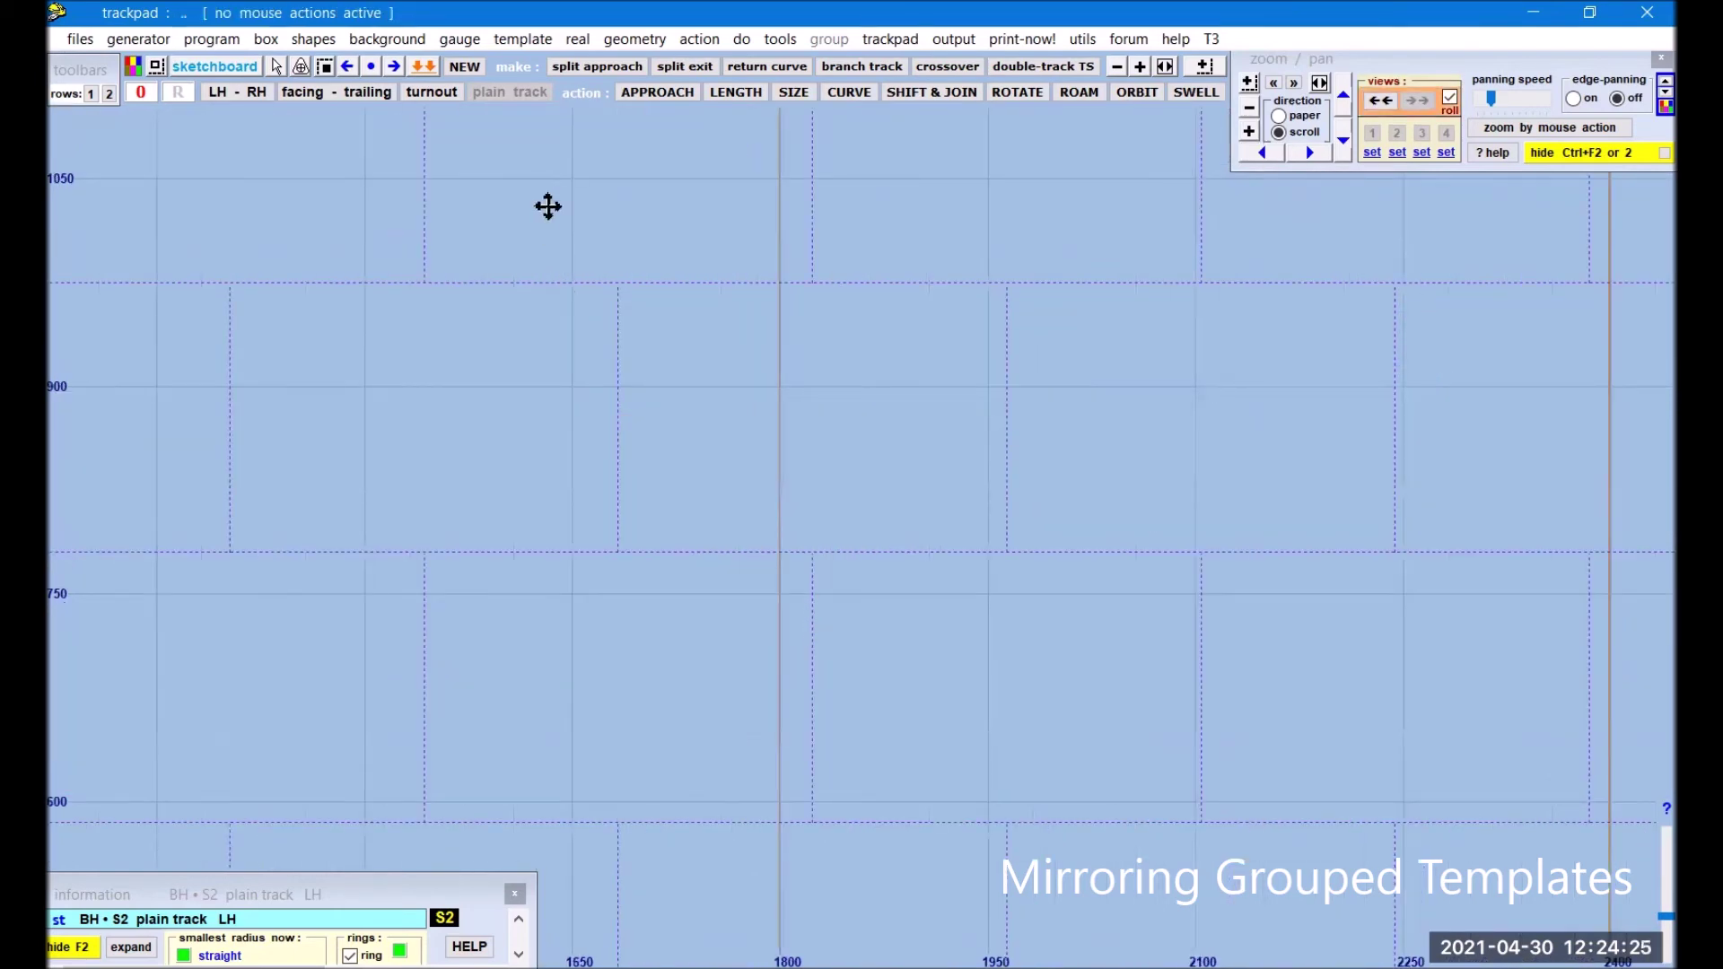
left_click_drag(548, 206, 885, 773)
left_click_drag(620, 241, 940, 744)
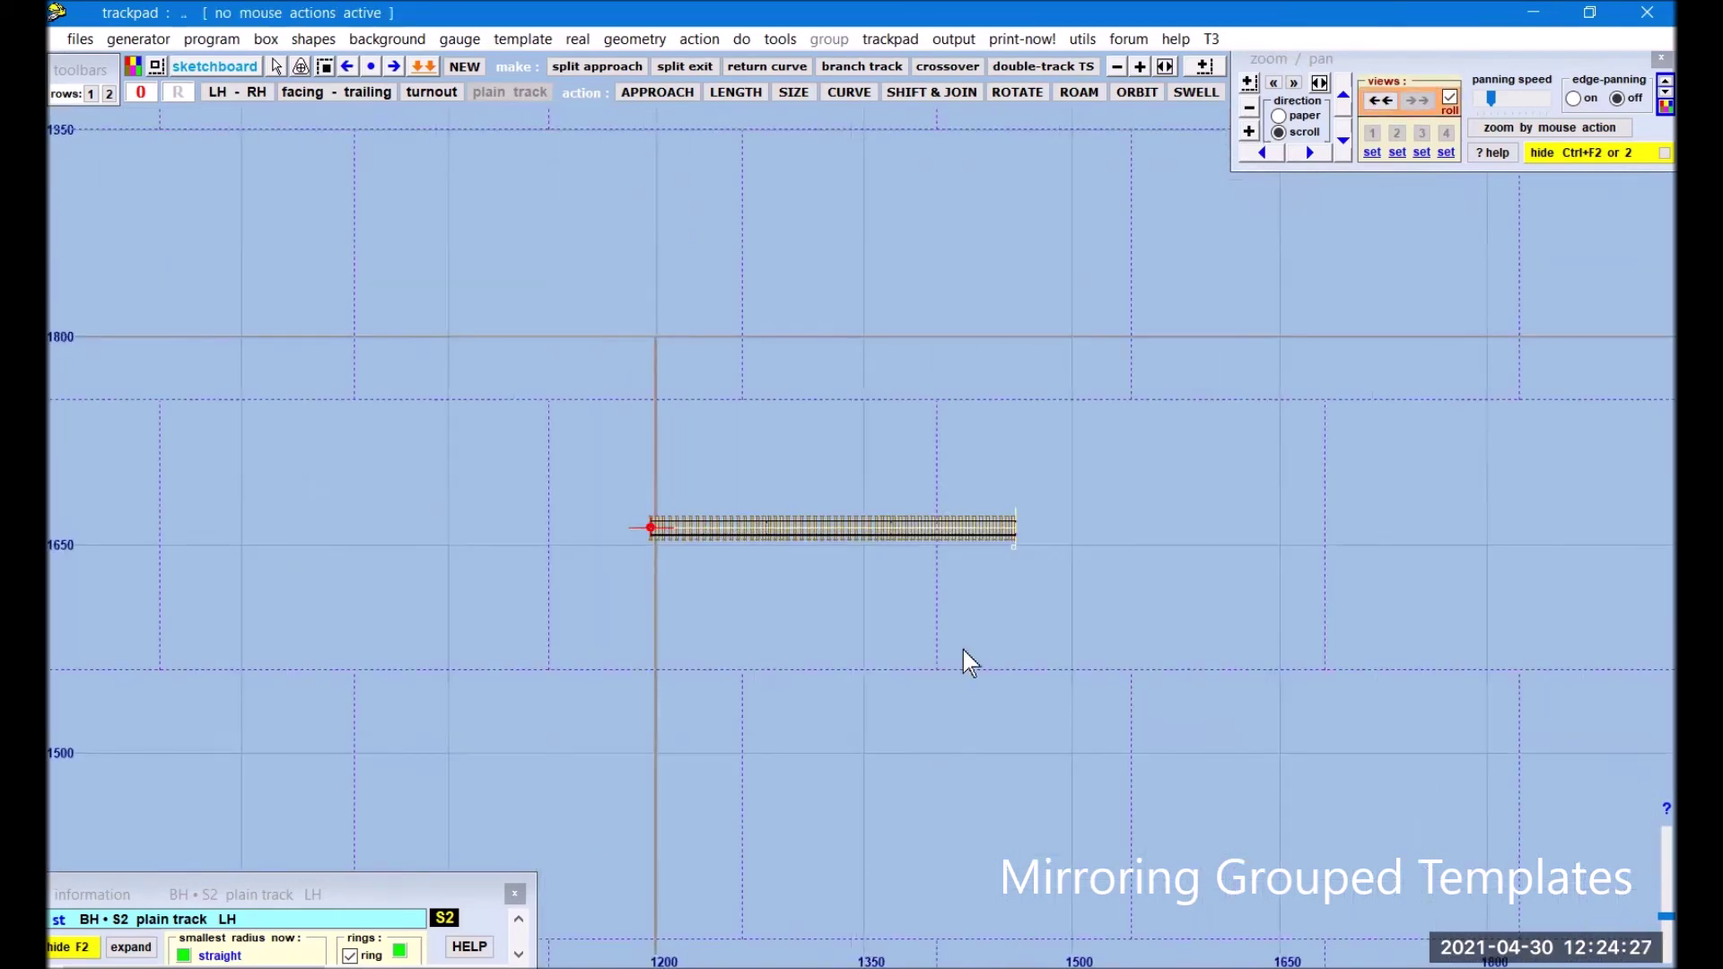
left_click(1248, 131)
left_click(1248, 131)
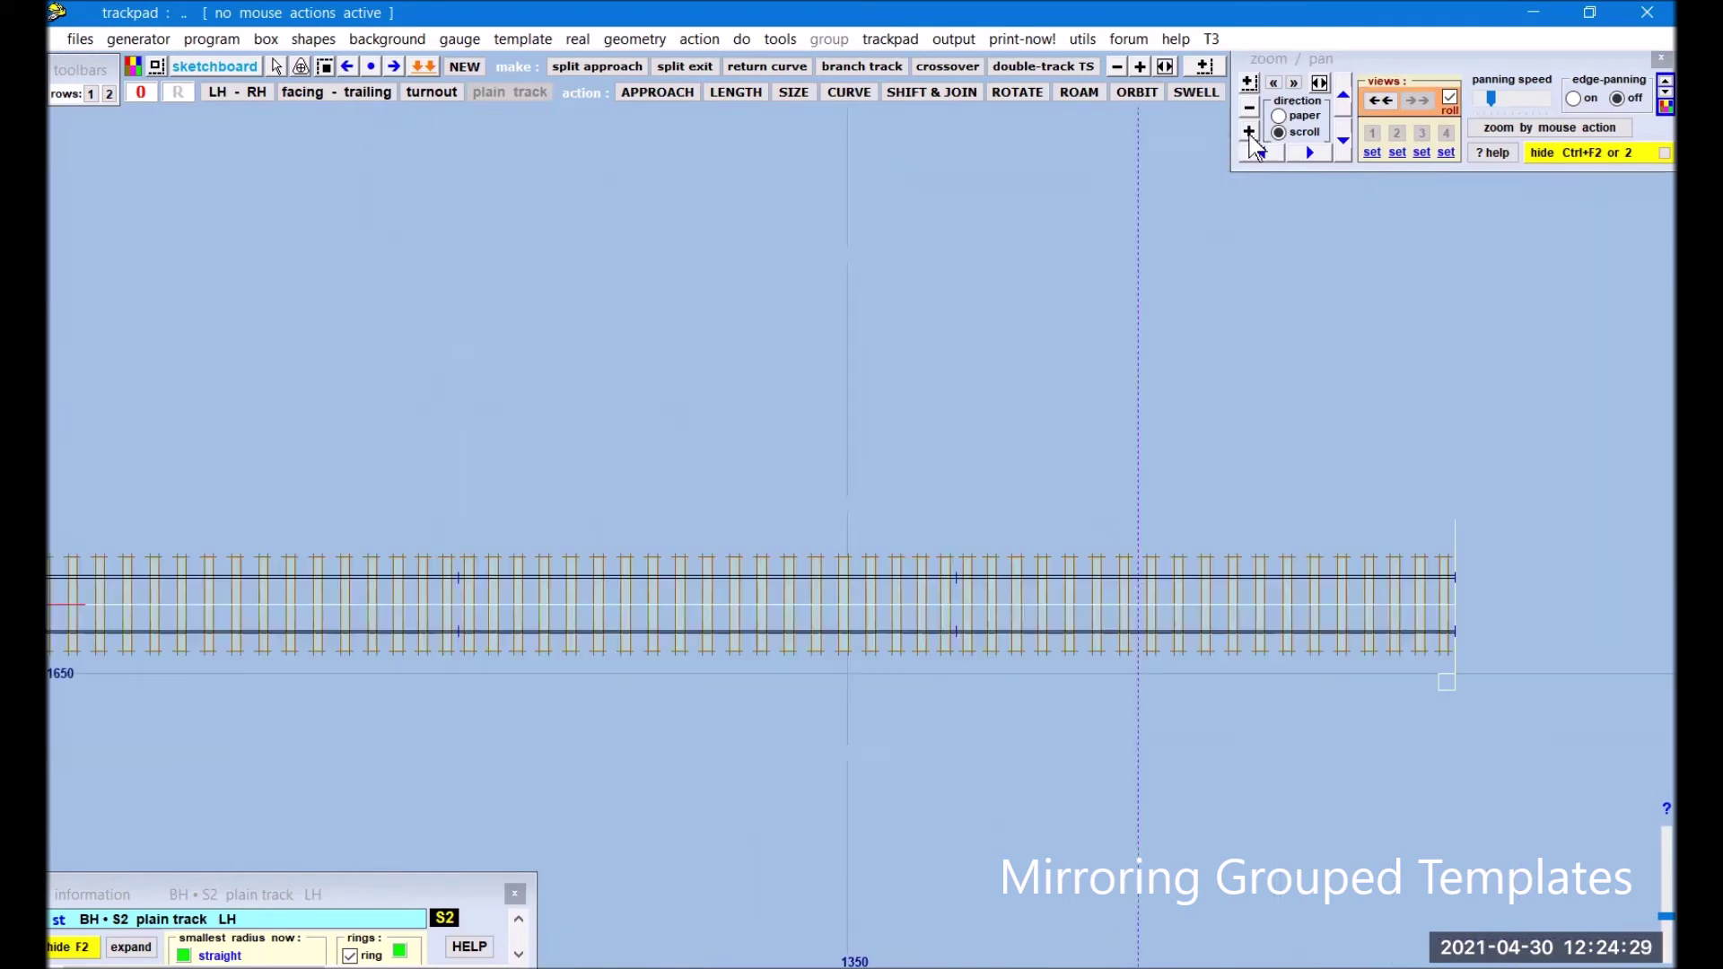
left_click_drag(257, 539, 989, 317)
left_click(1249, 131)
left_click(1249, 131)
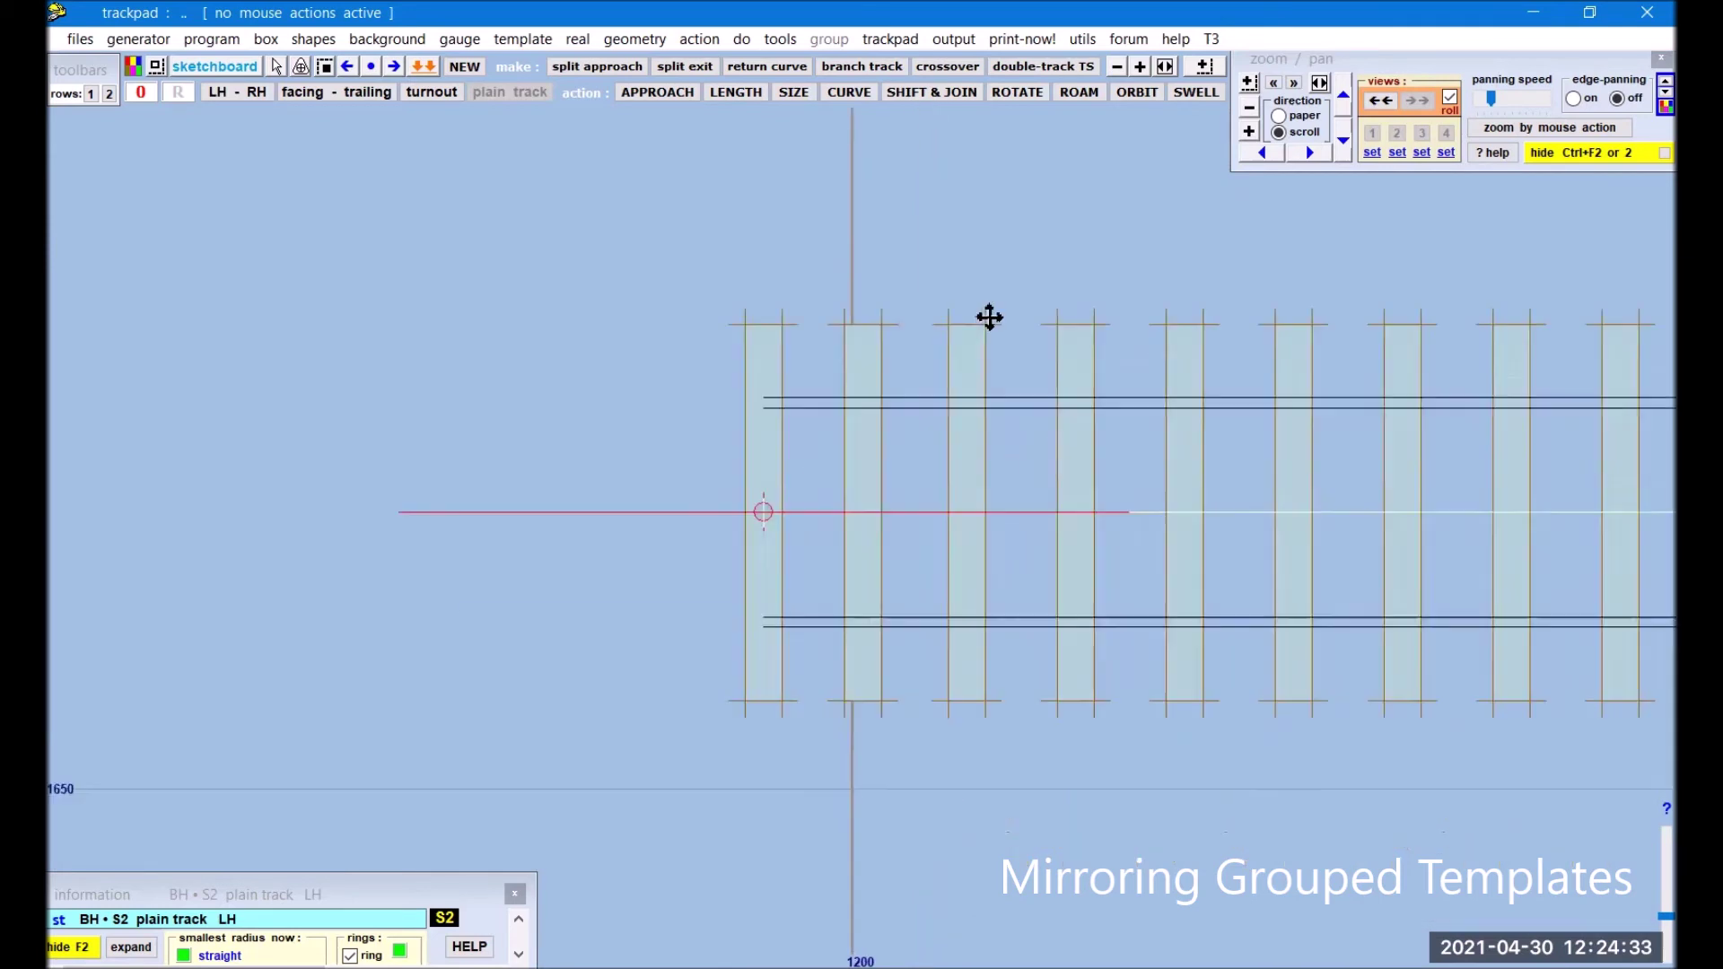
left_click(930, 91)
left_click_drag(296, 492, 383, 482)
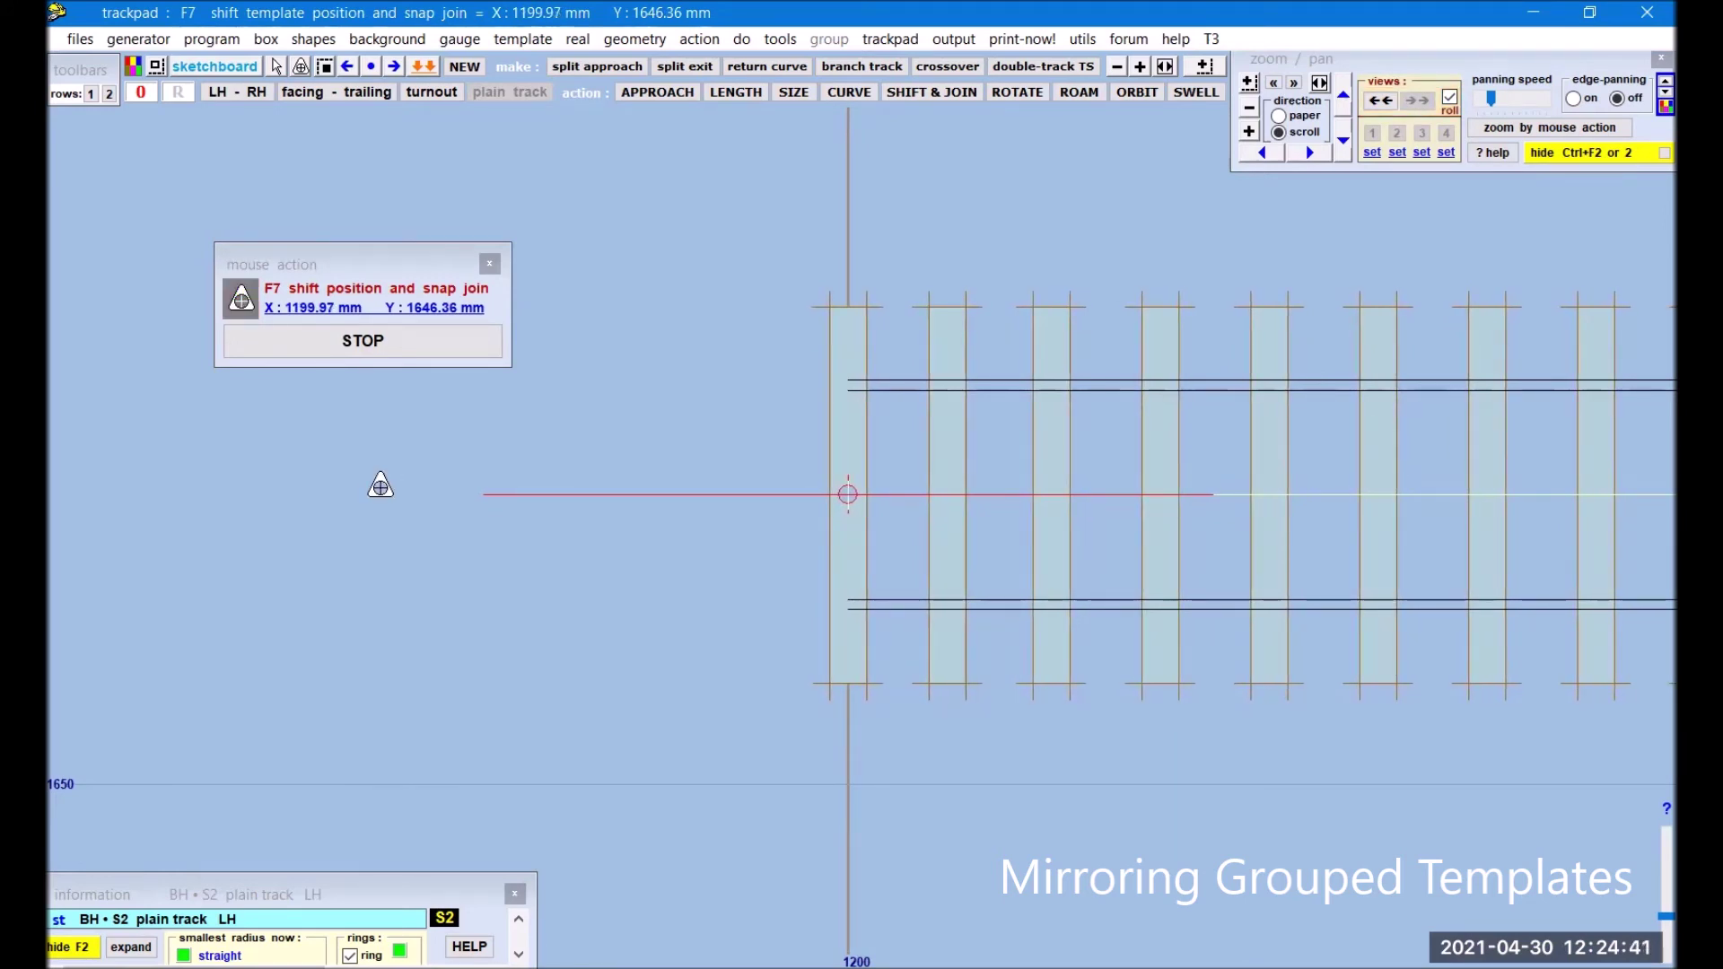
left_click(363, 341)
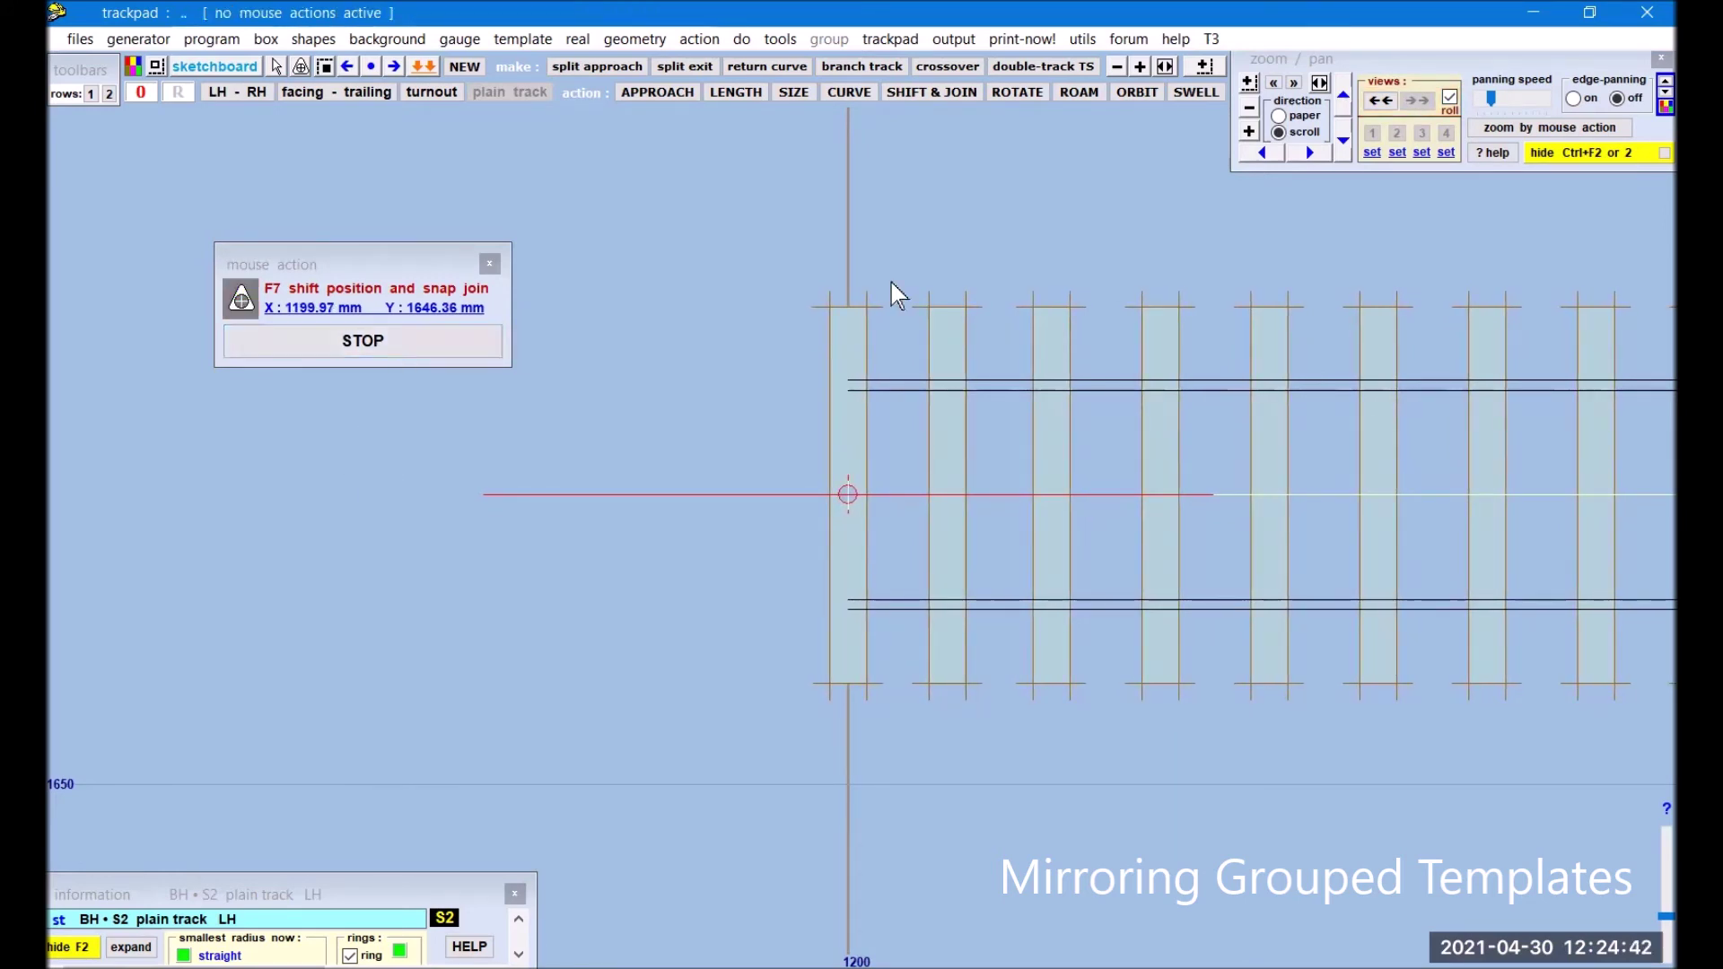
- Extend the plain-track length of the control template to about 2972 mm
left_click(1250, 107)
left_click(1250, 109)
left_click(1250, 108)
left_click(1250, 109)
left_click(1250, 109)
left_click(1250, 109)
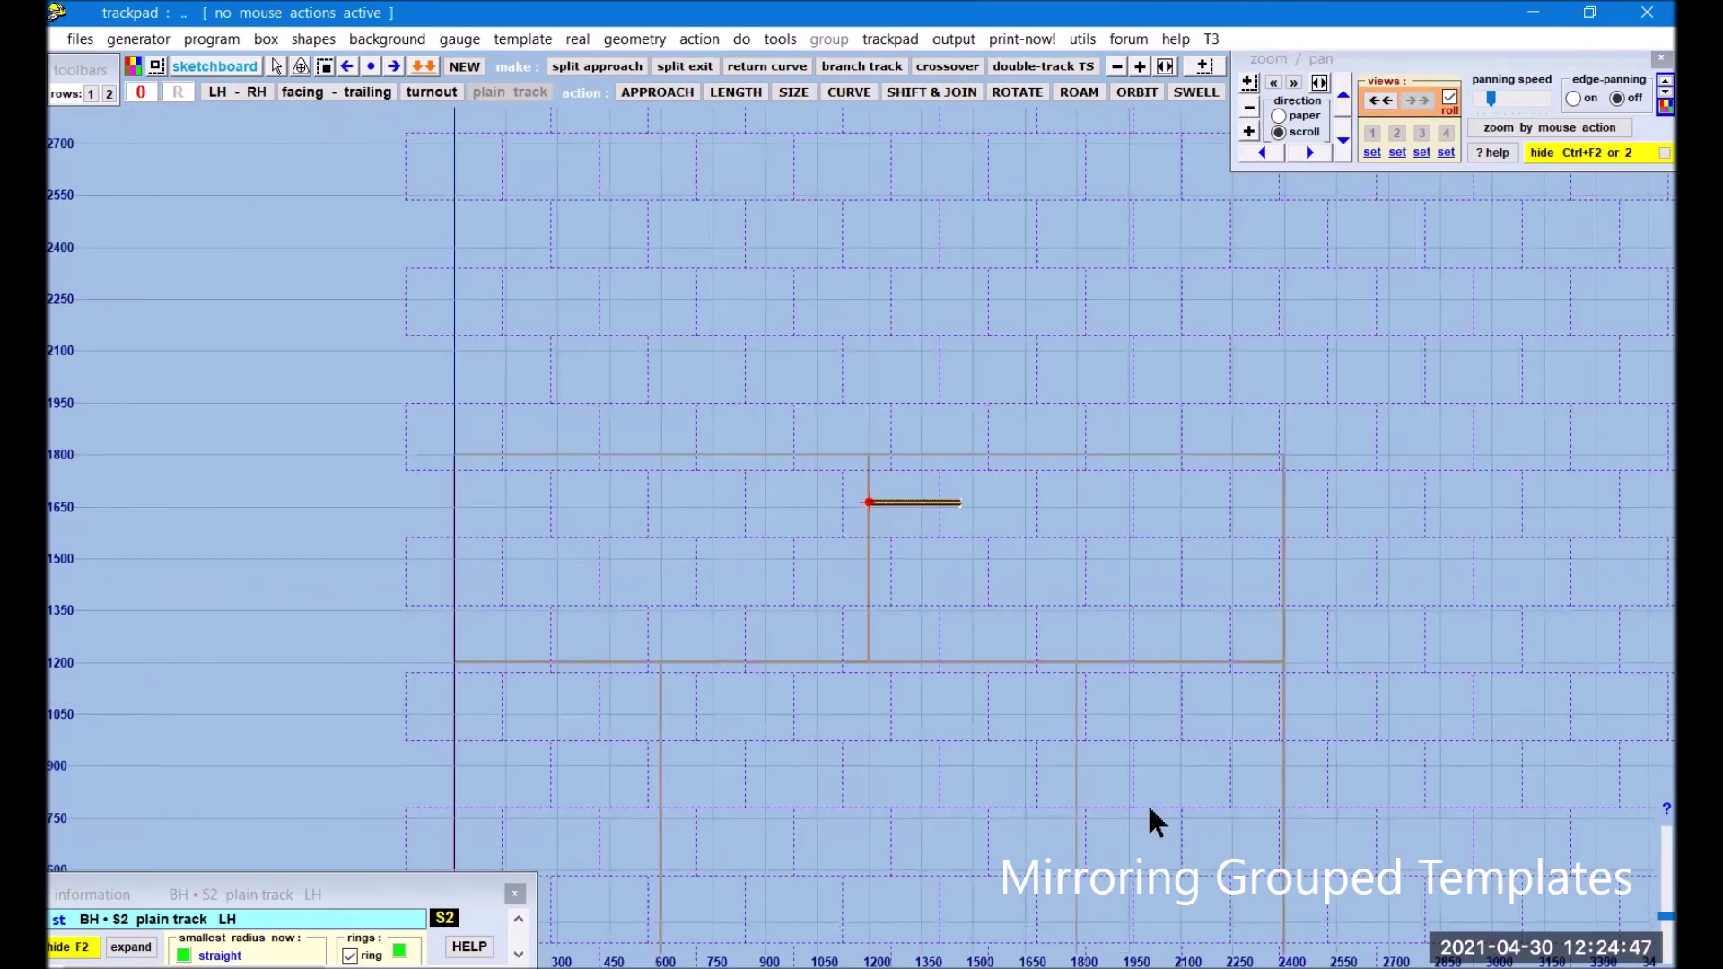
right_click_drag(1154, 724, 910, 440)
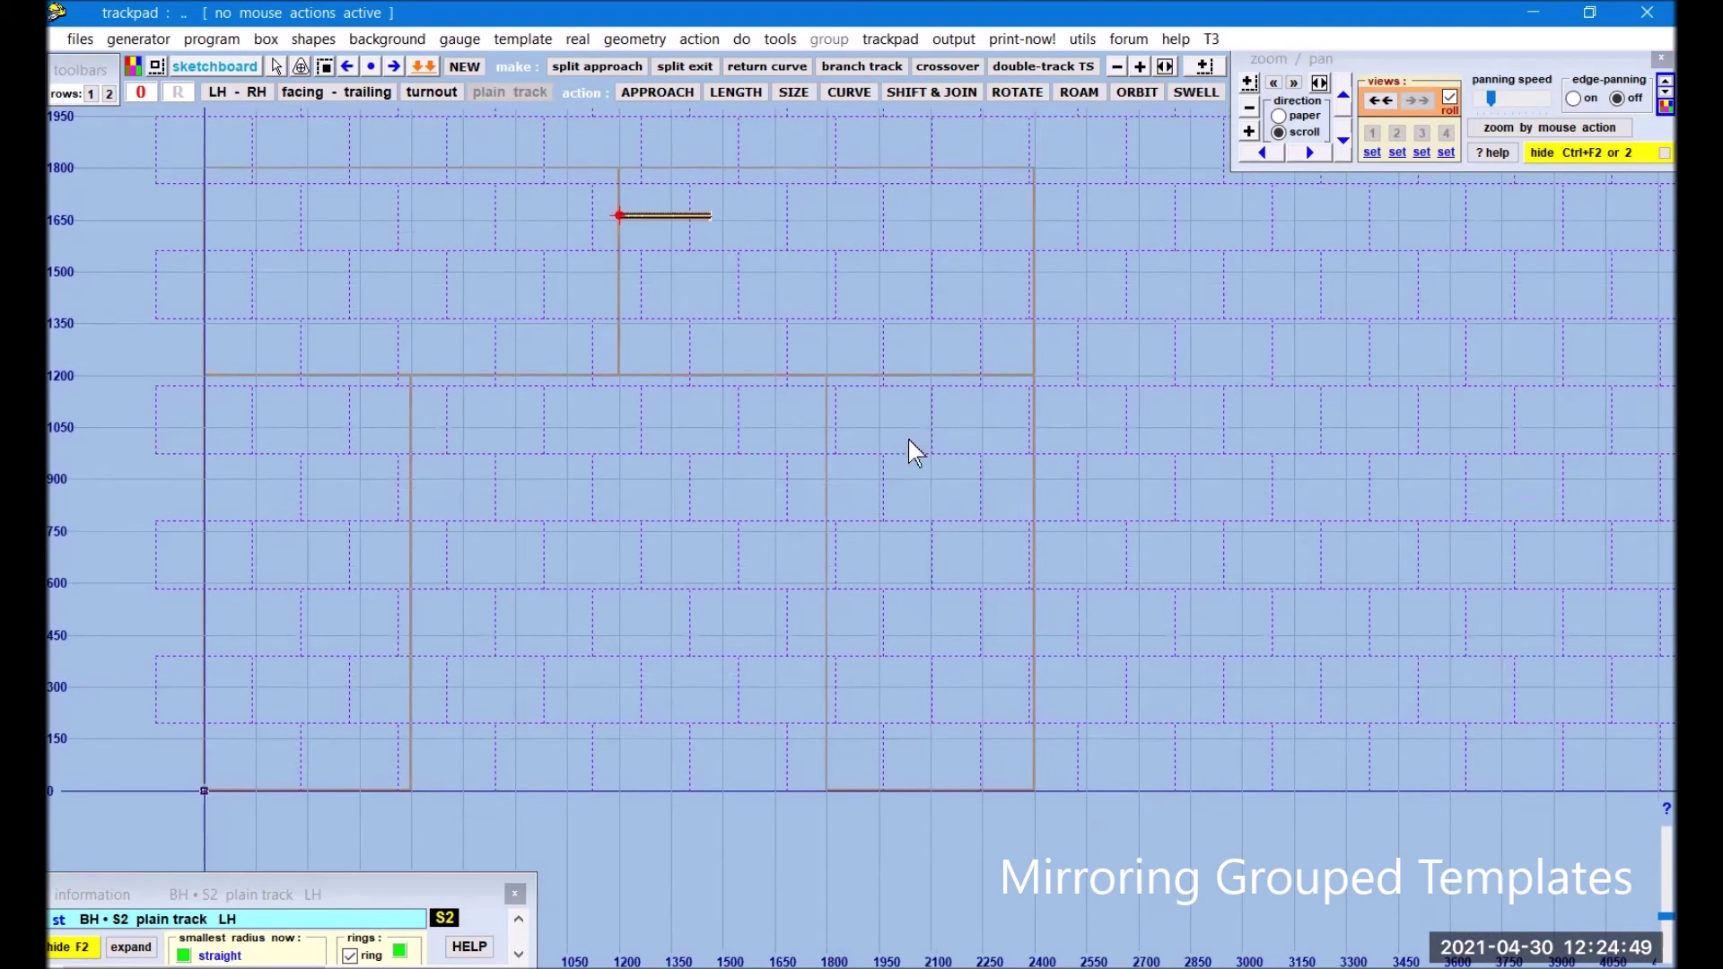
left_click(738, 93)
left_click(243, 463)
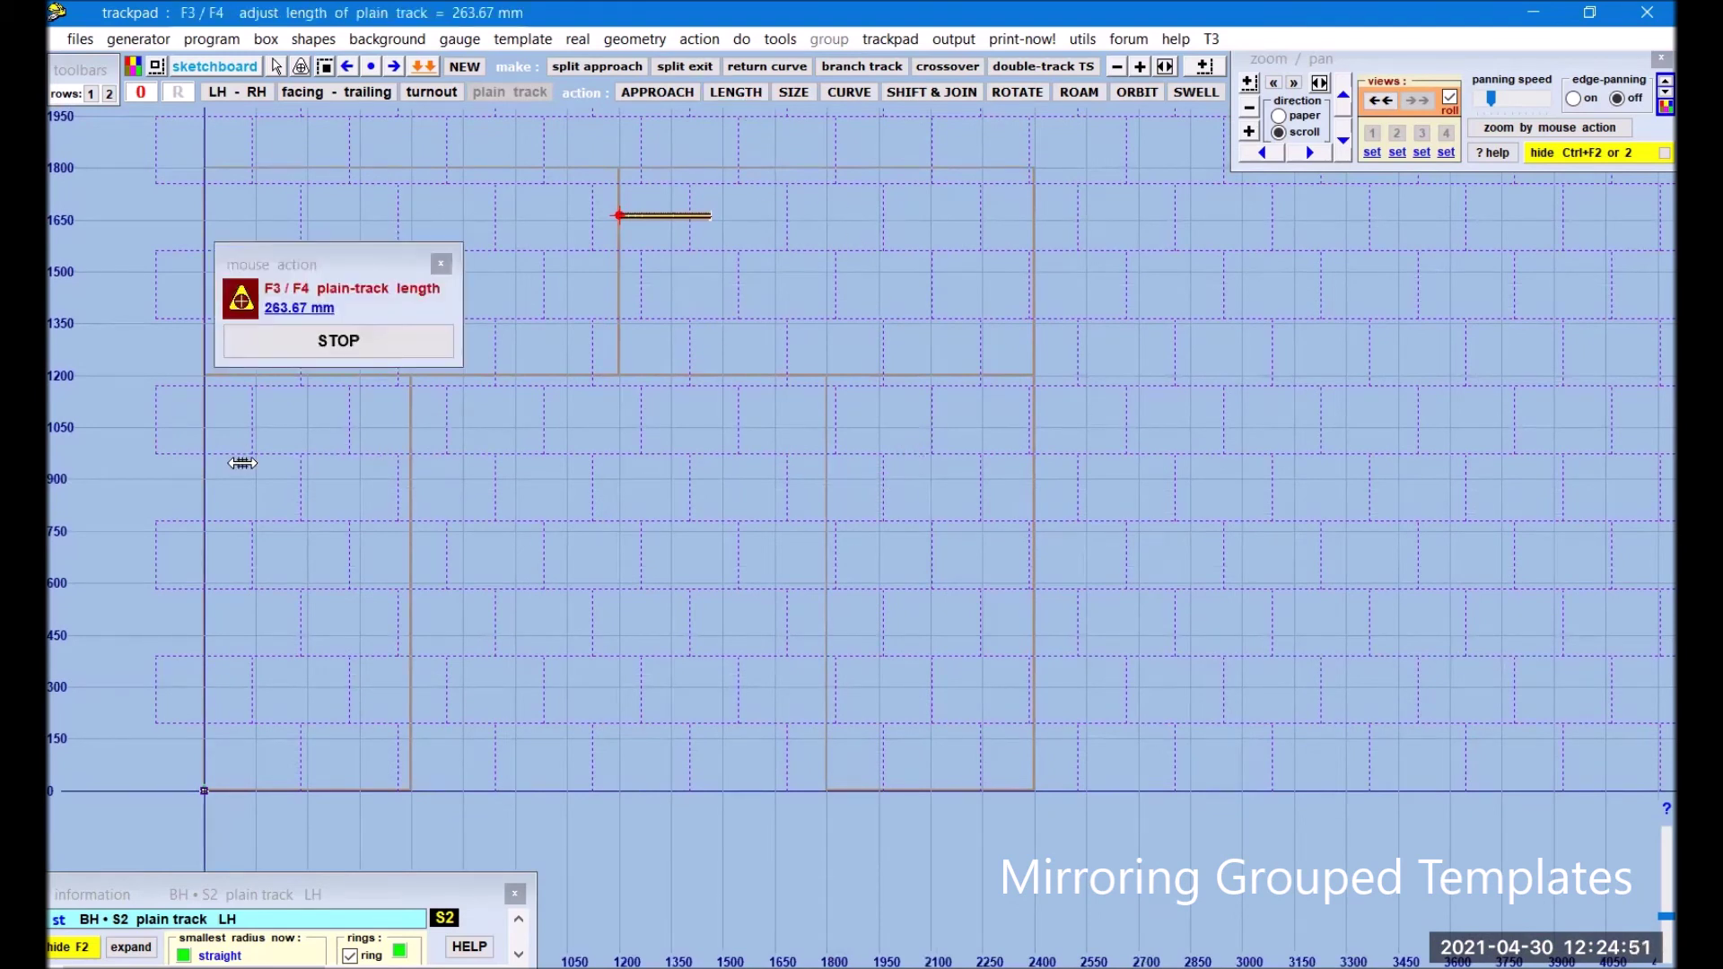
left_click_drag(243, 463, 1179, 473)
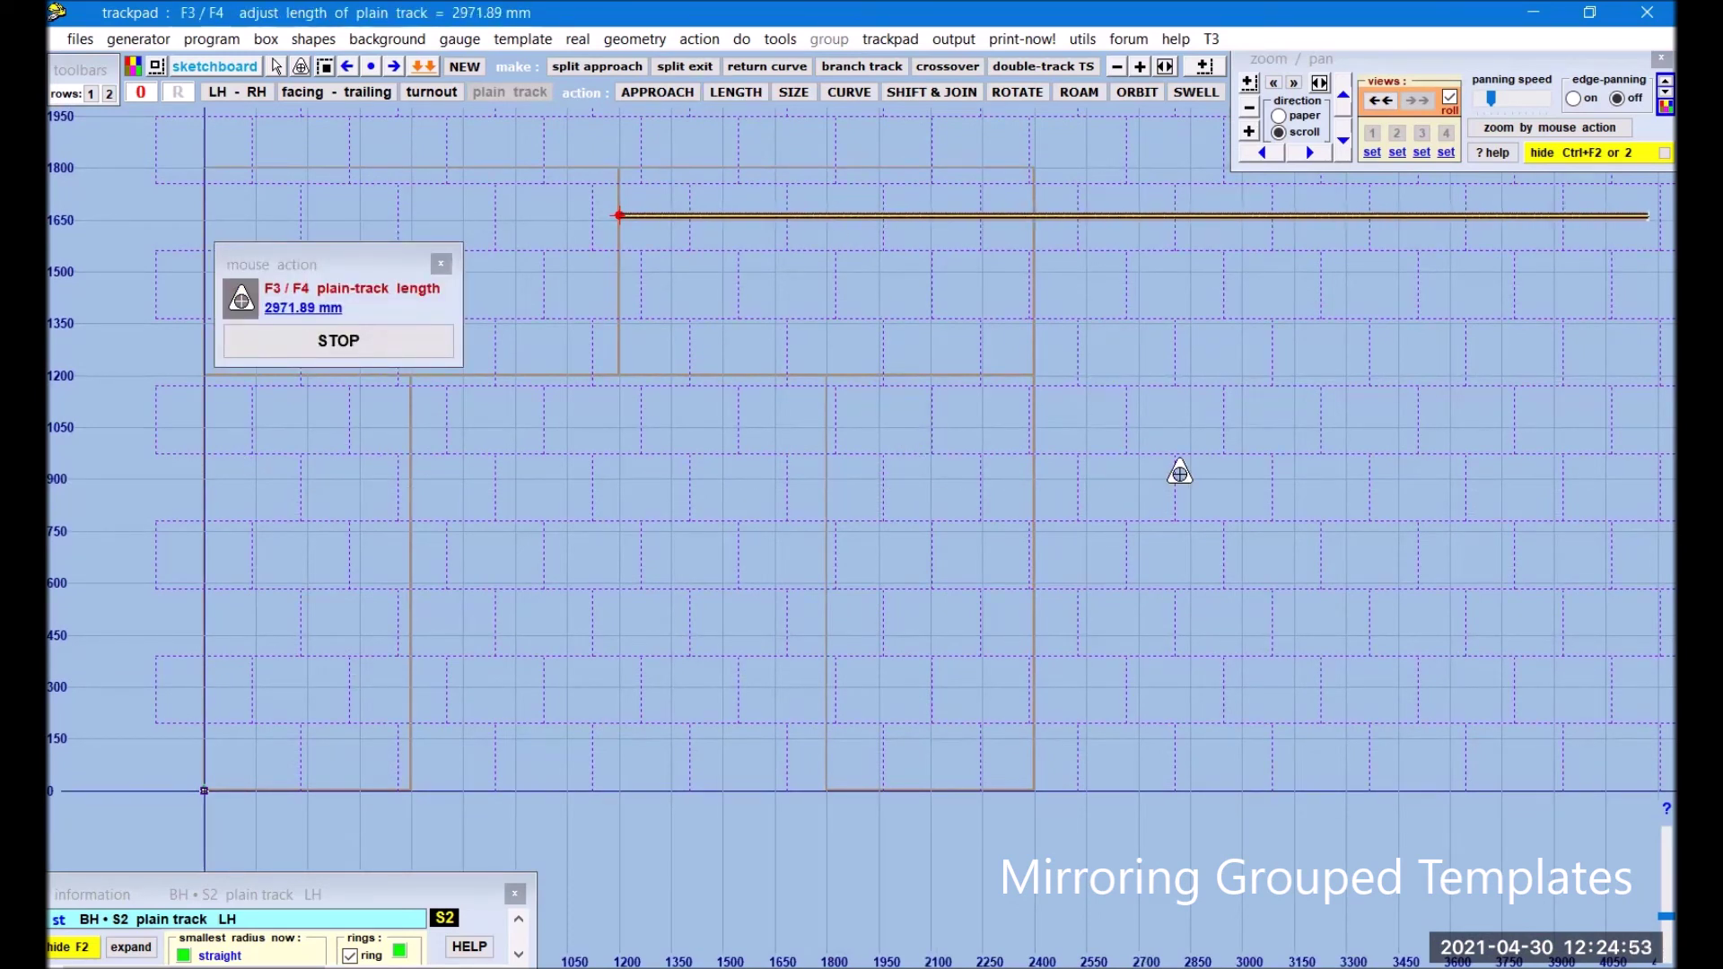
- Change the straight control template to a C-curve shrinking transition
left_click(638, 38)
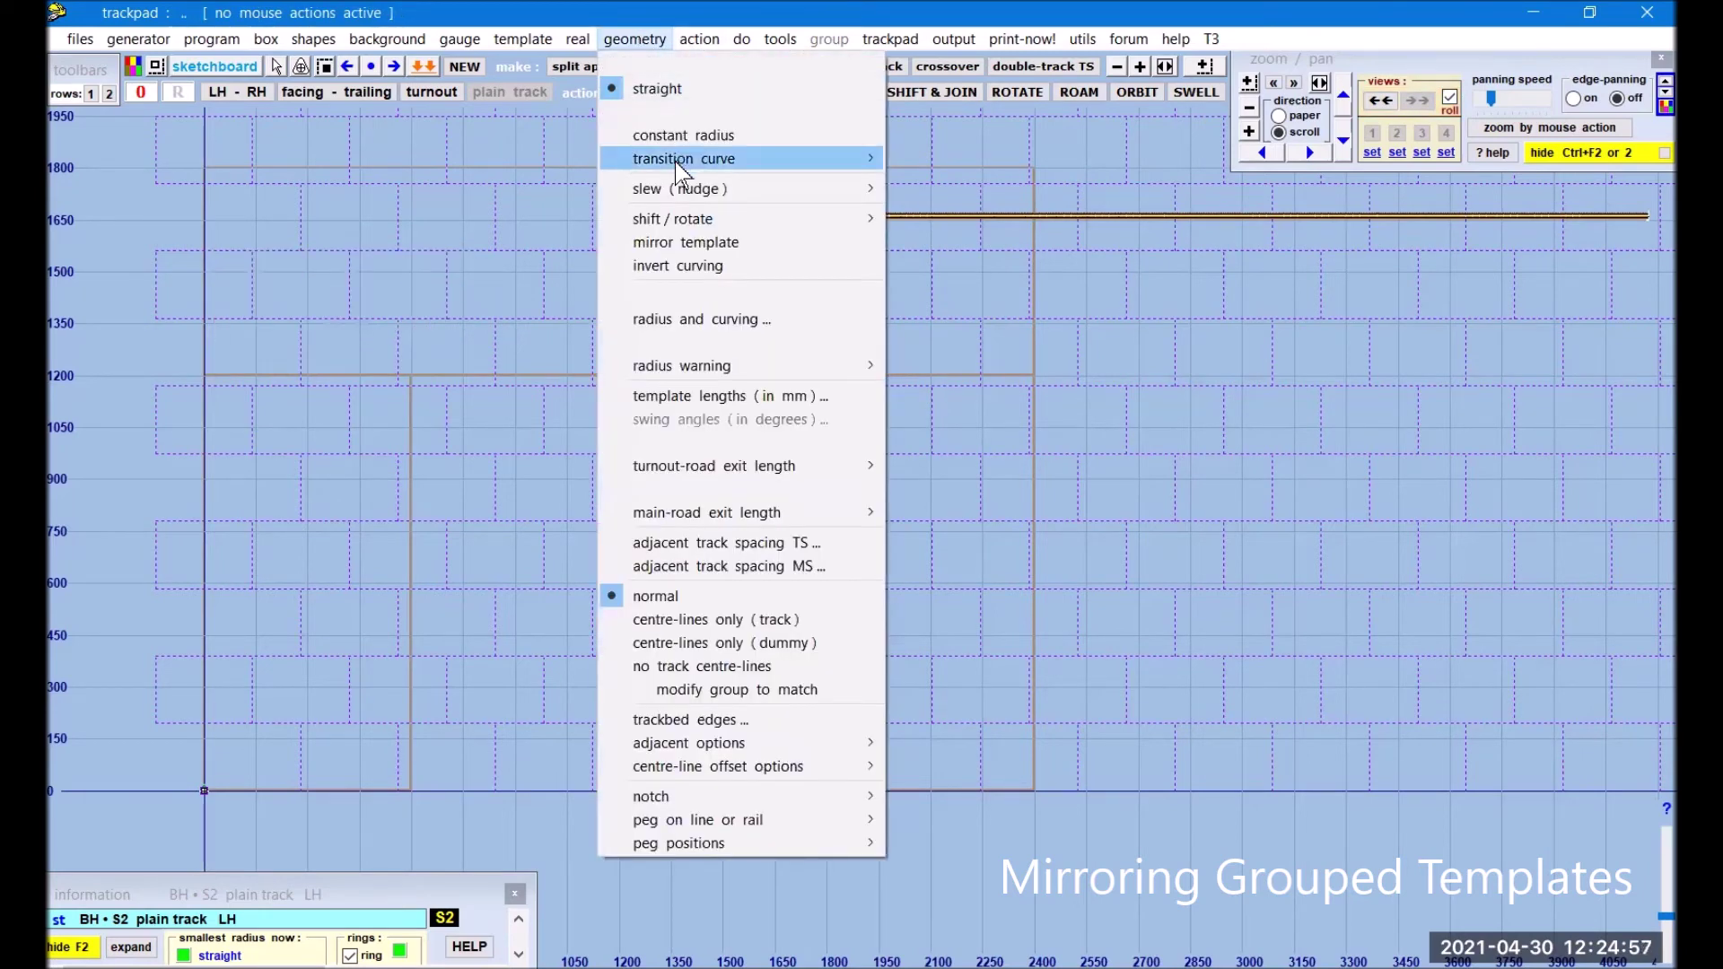
mouse_move(675, 160)
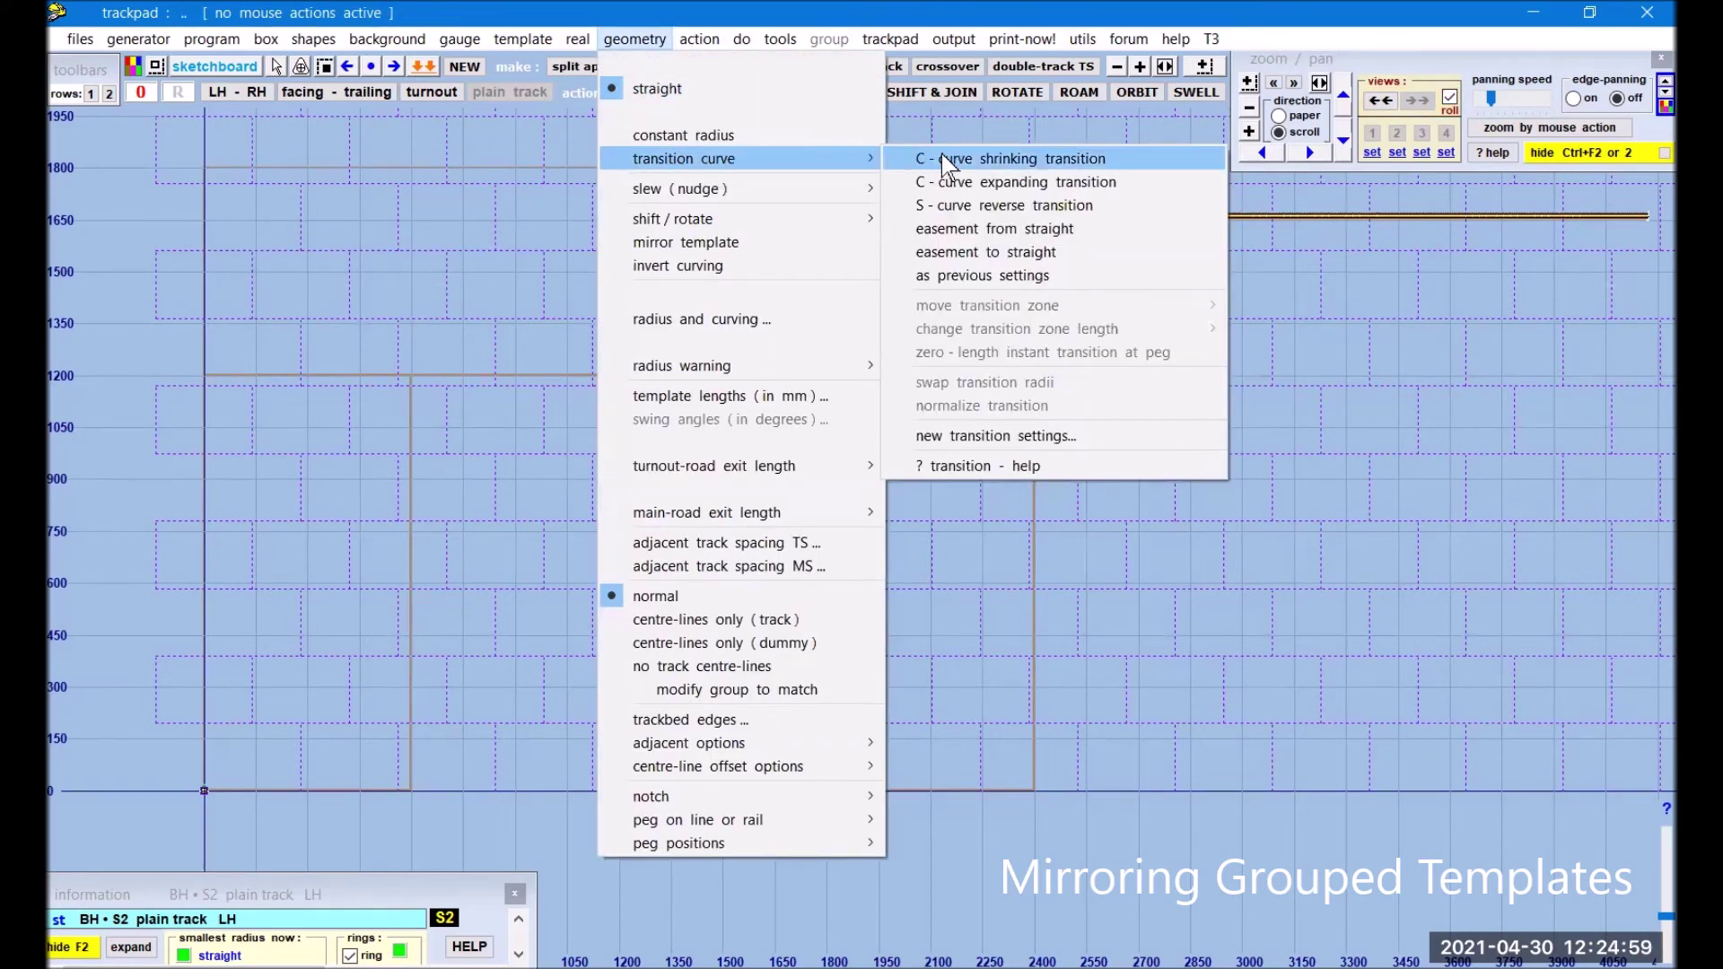
left_click(968, 162)
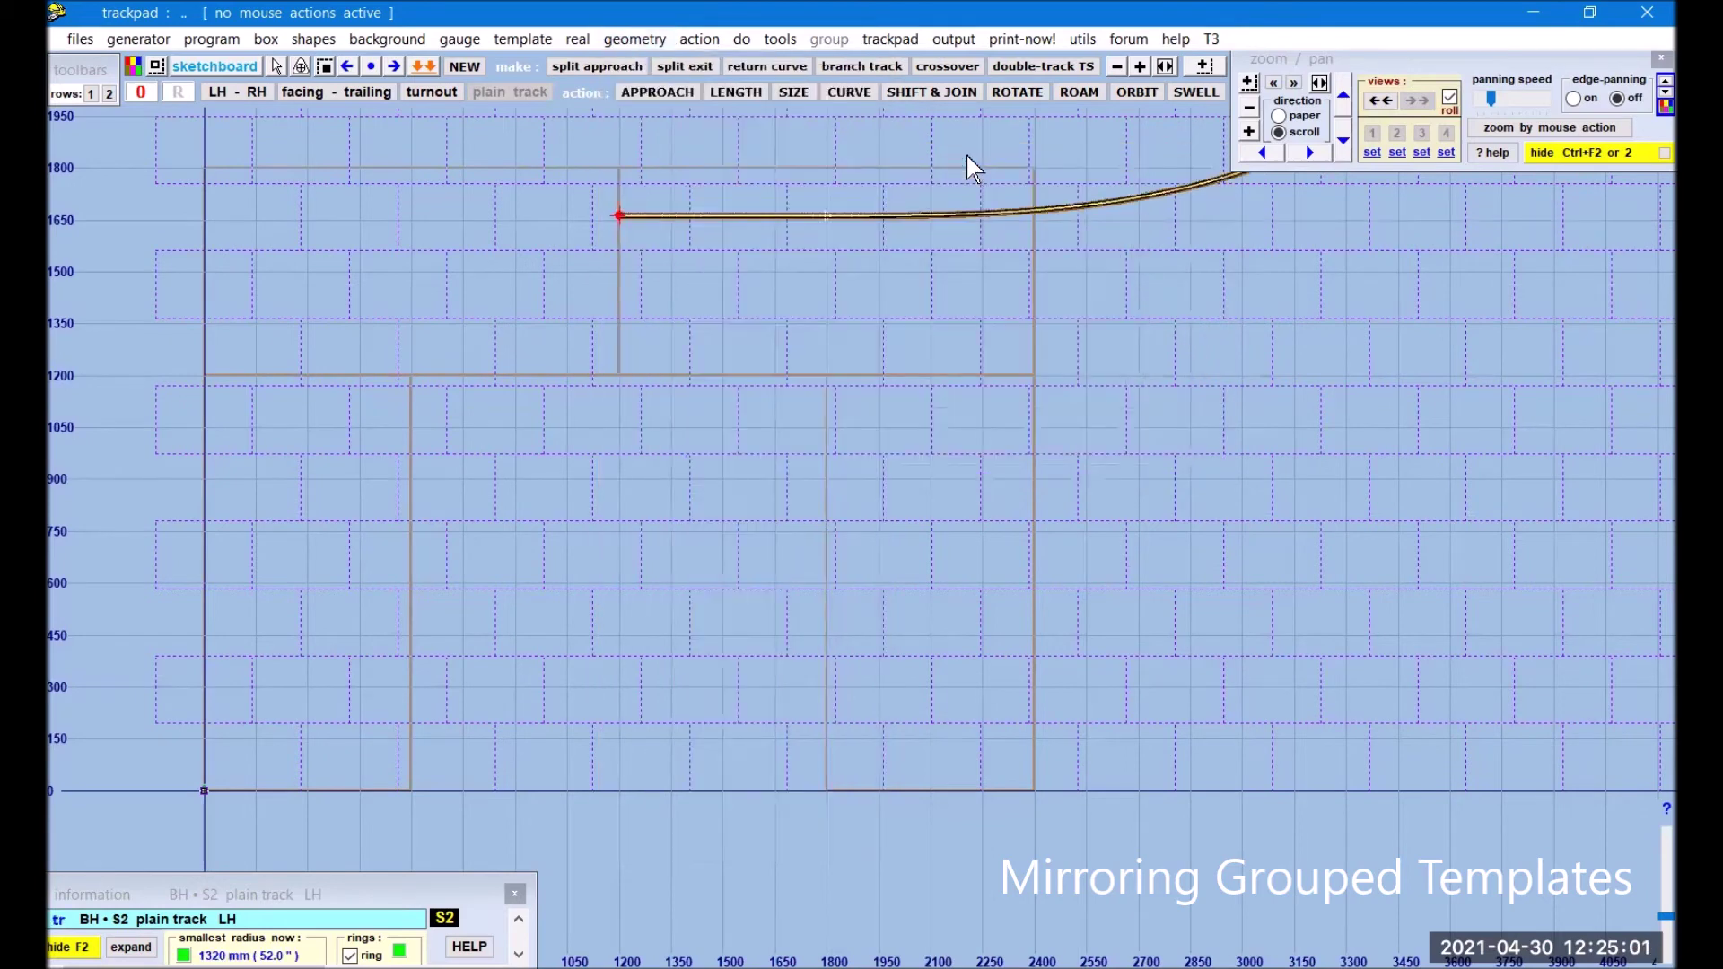
- Adjust the second transition radius of the control template to about -750 mm so the track curves down
left_click(849, 91)
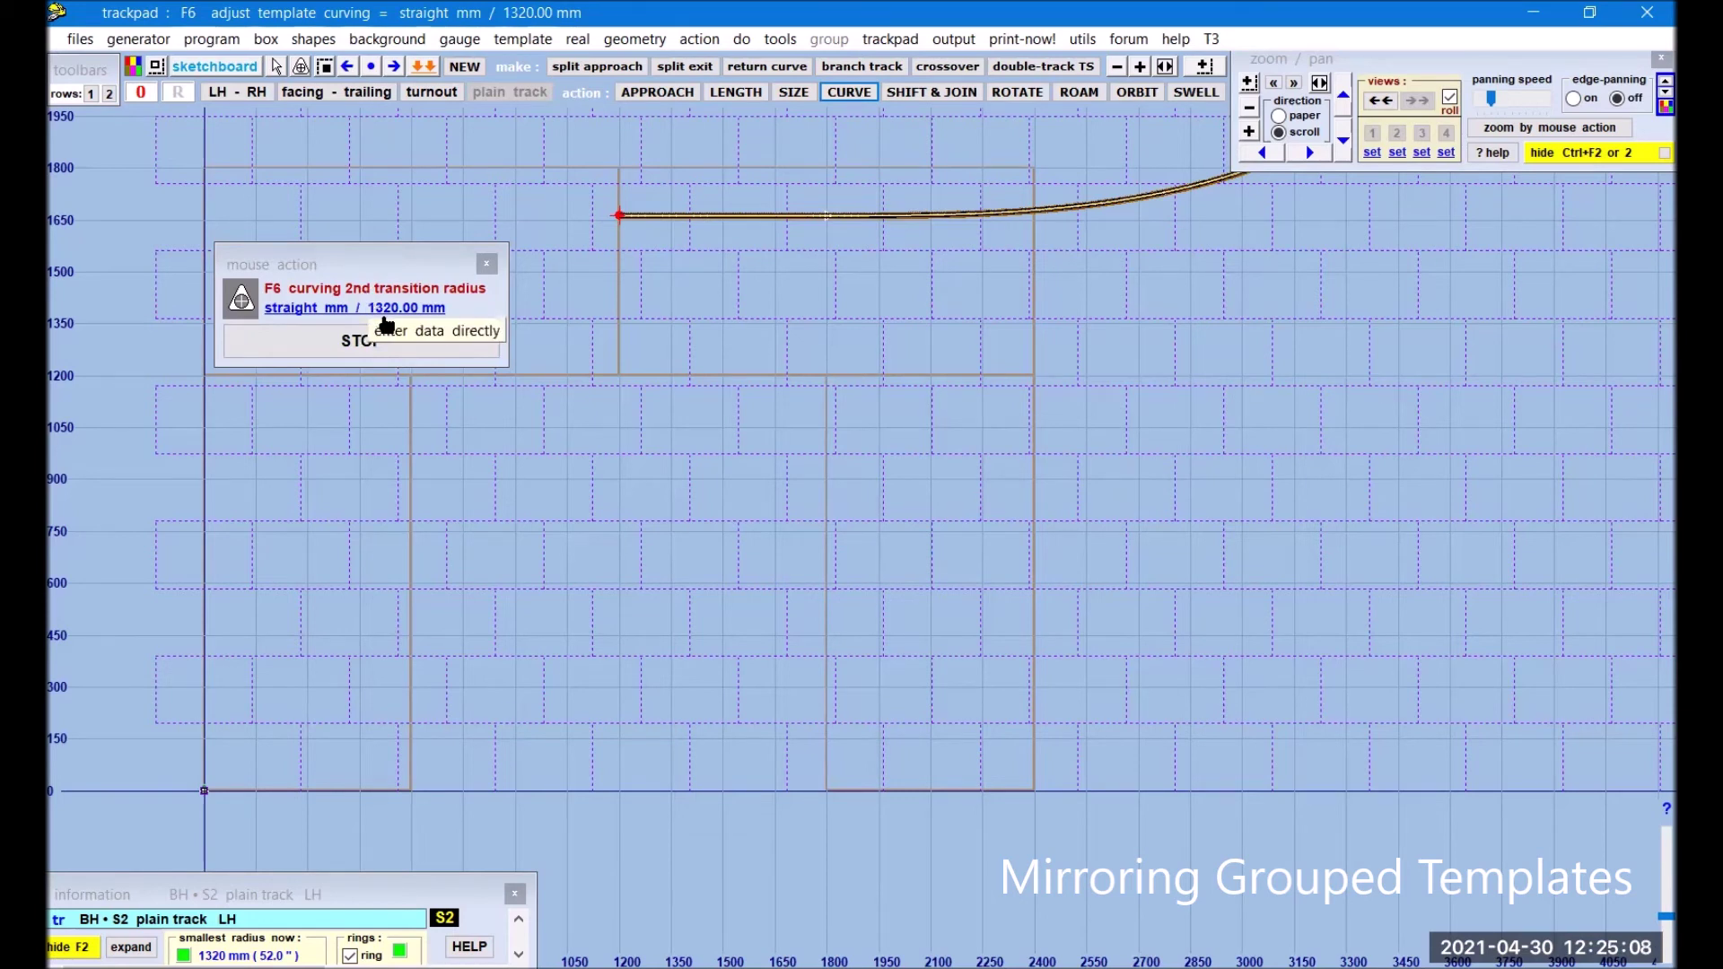
left_click_drag(1309, 232, 1311, 804)
left_click_drag(1209, 302, 1213, 407)
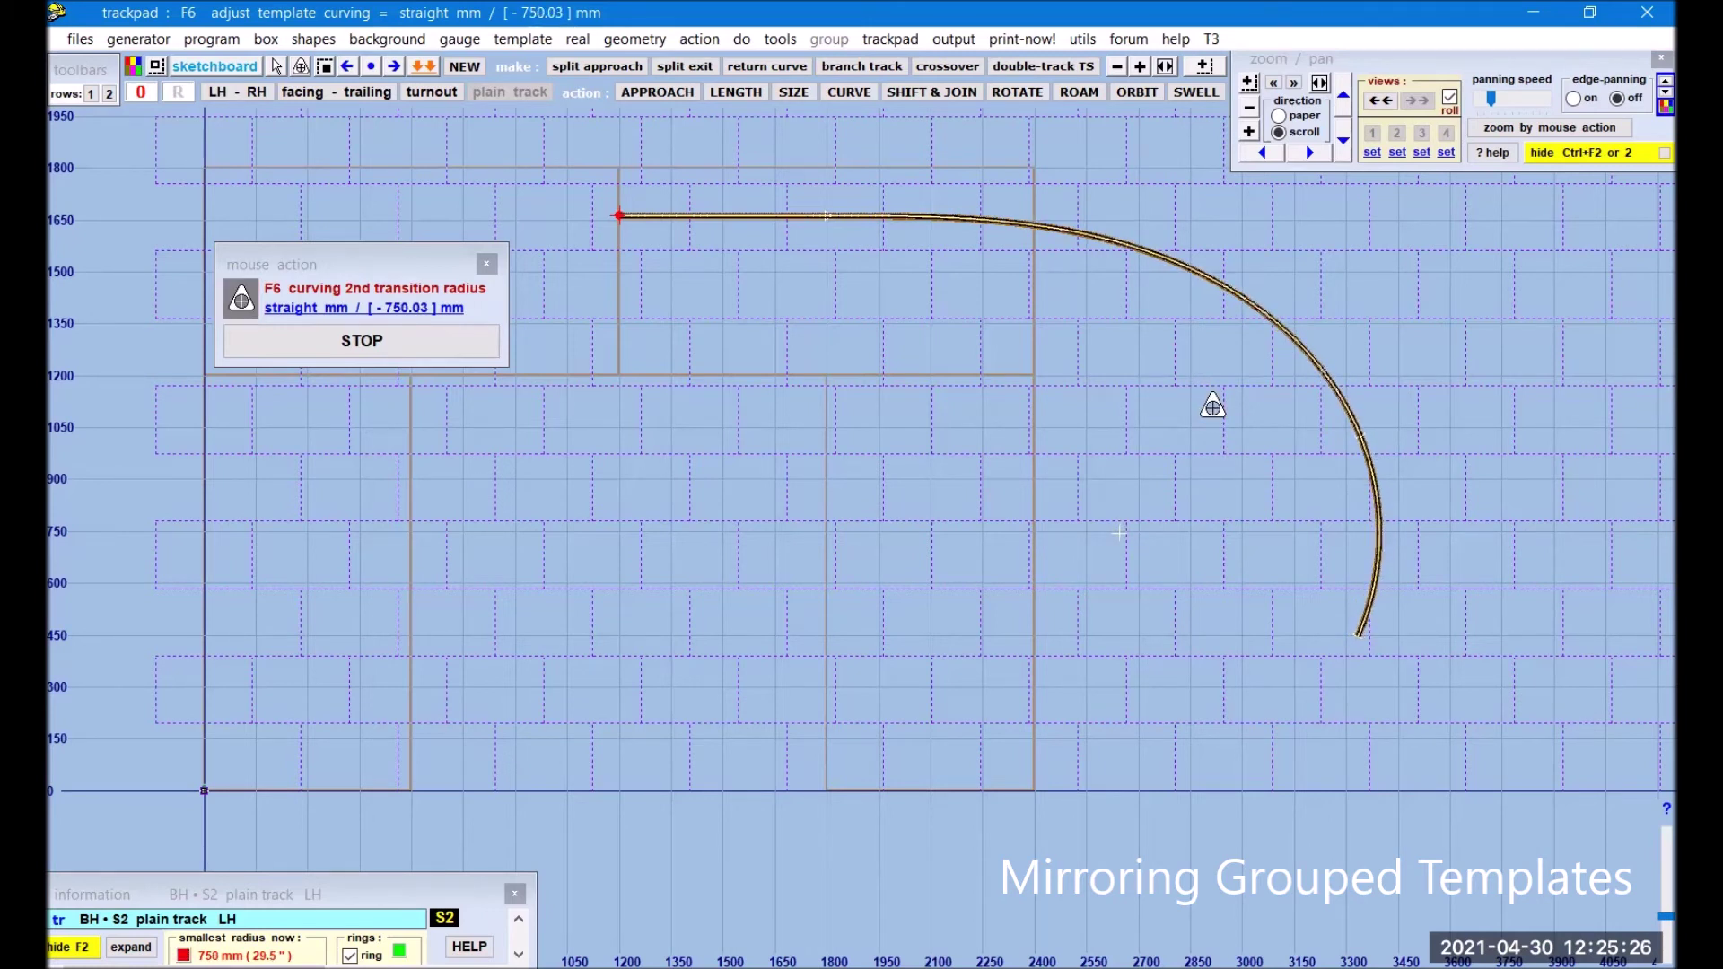
left_click(472, 353)
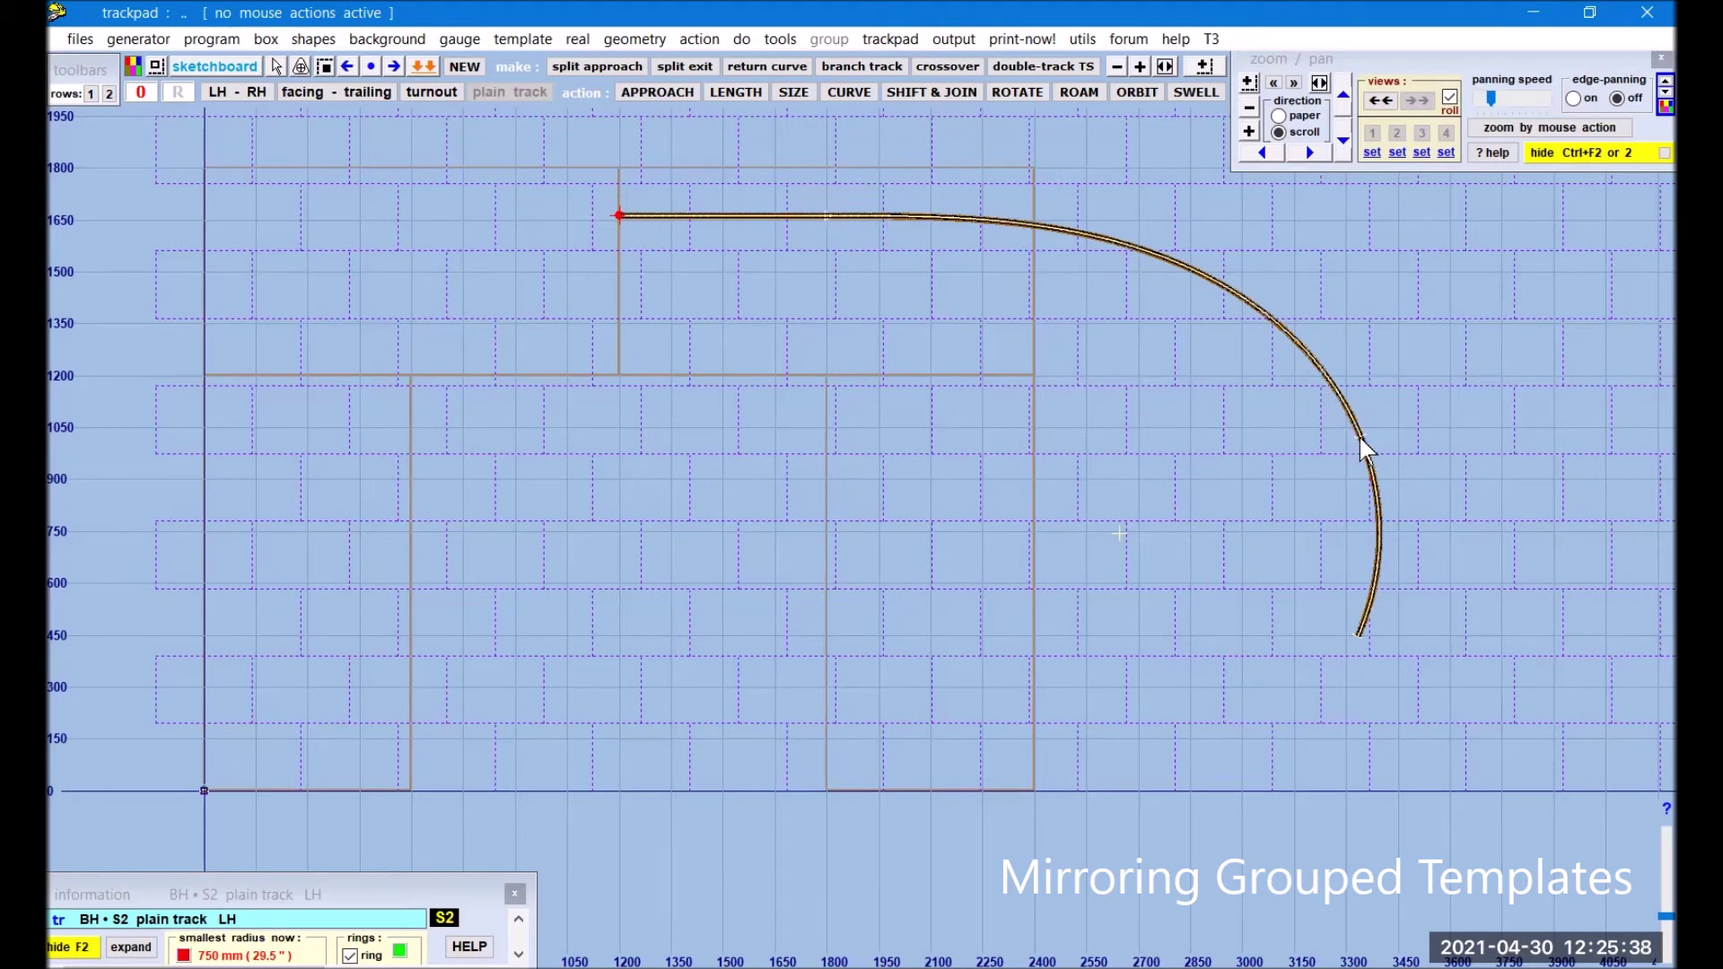
- Move the transition start of the control template to about 7 mm
left_click(698, 38)
mouse_move(736, 95)
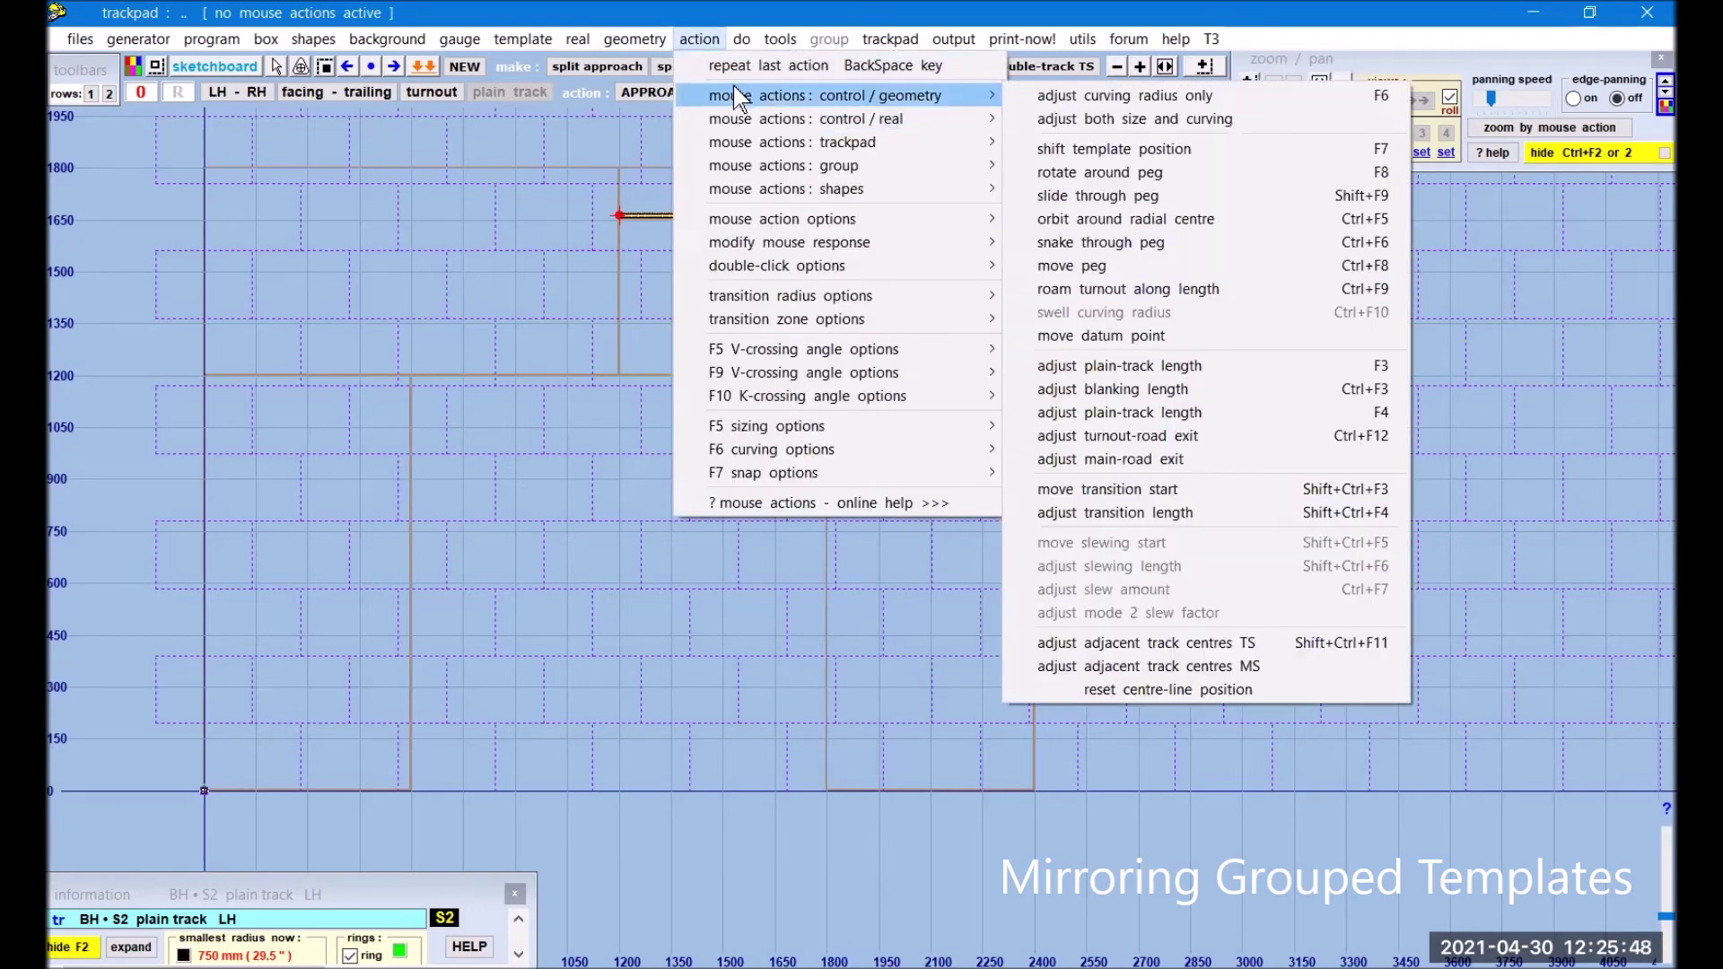
left_click(1133, 488)
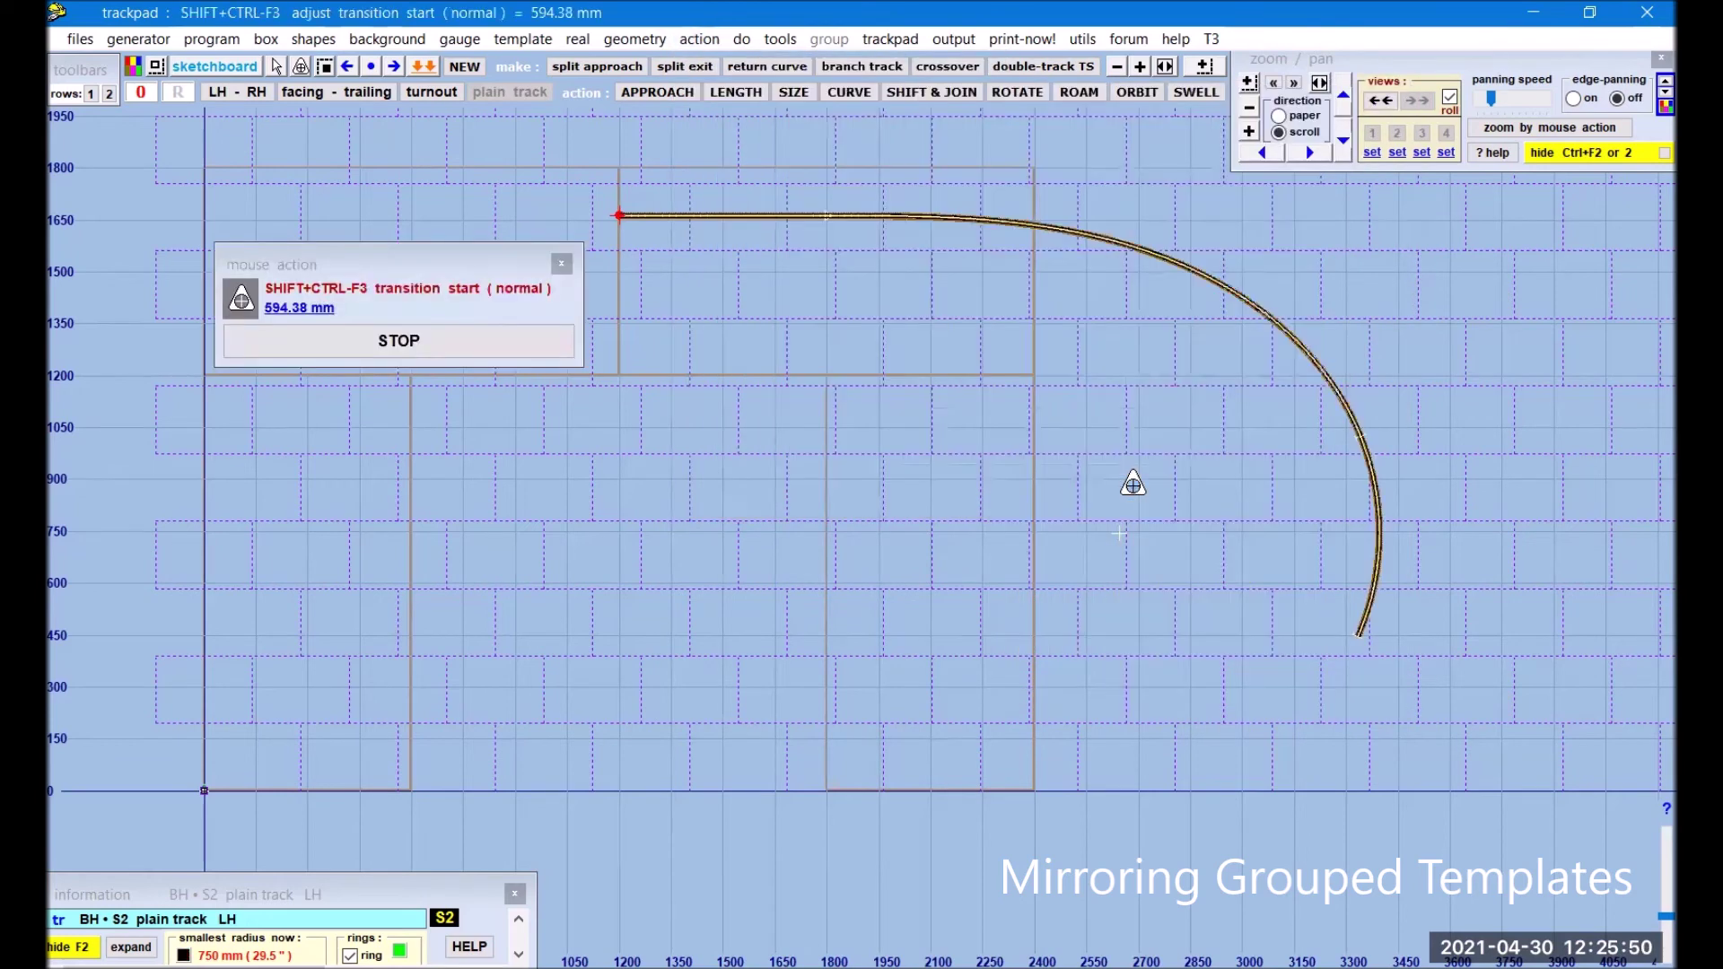
left_click_drag(1154, 479, 952, 486)
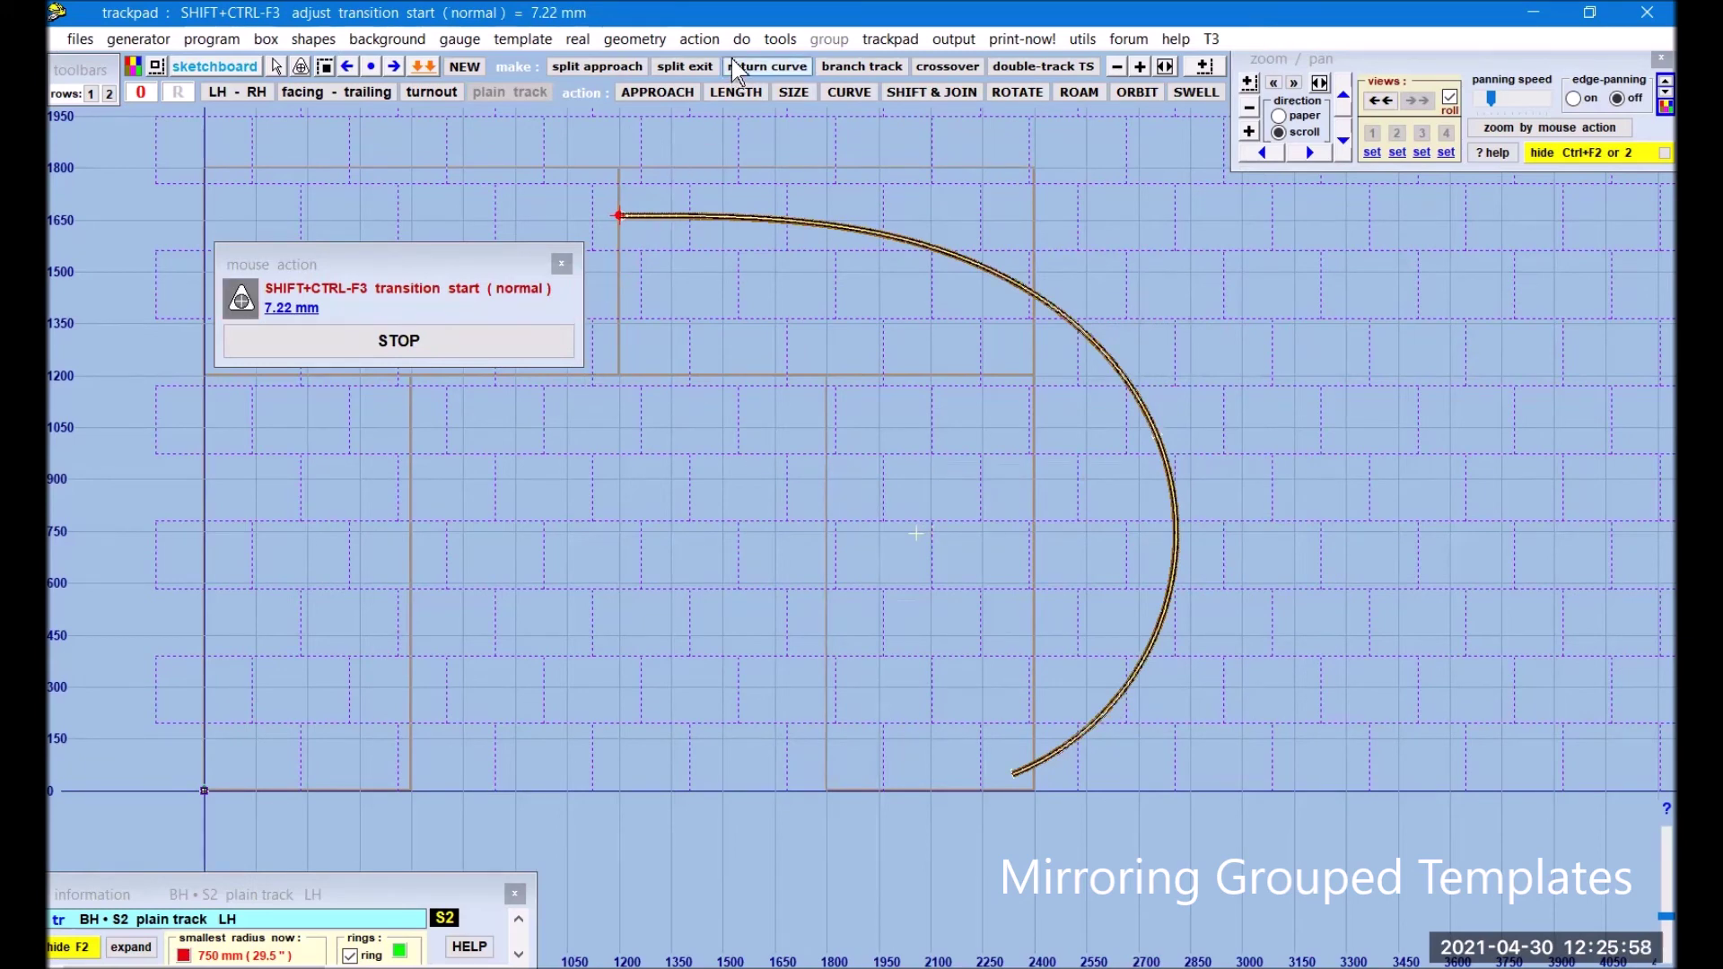
- Shorten the control template's transition length to about 845 mm so the curve fits within the baseboard
left_click(703, 40)
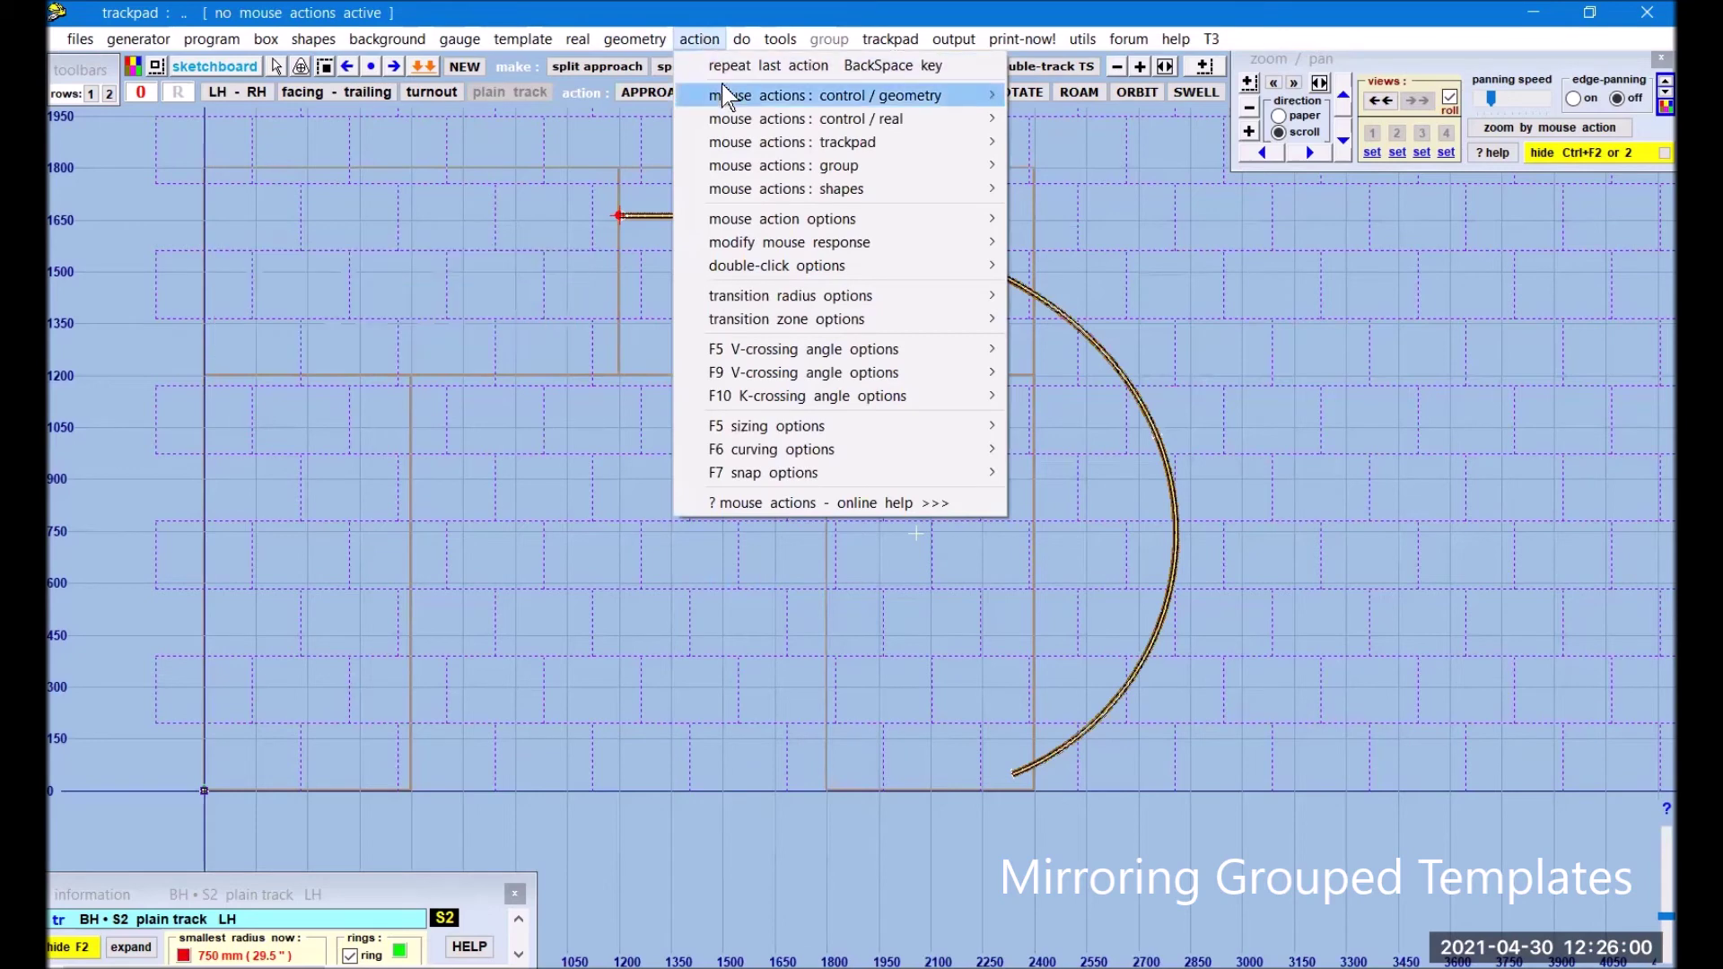
mouse_move(723, 99)
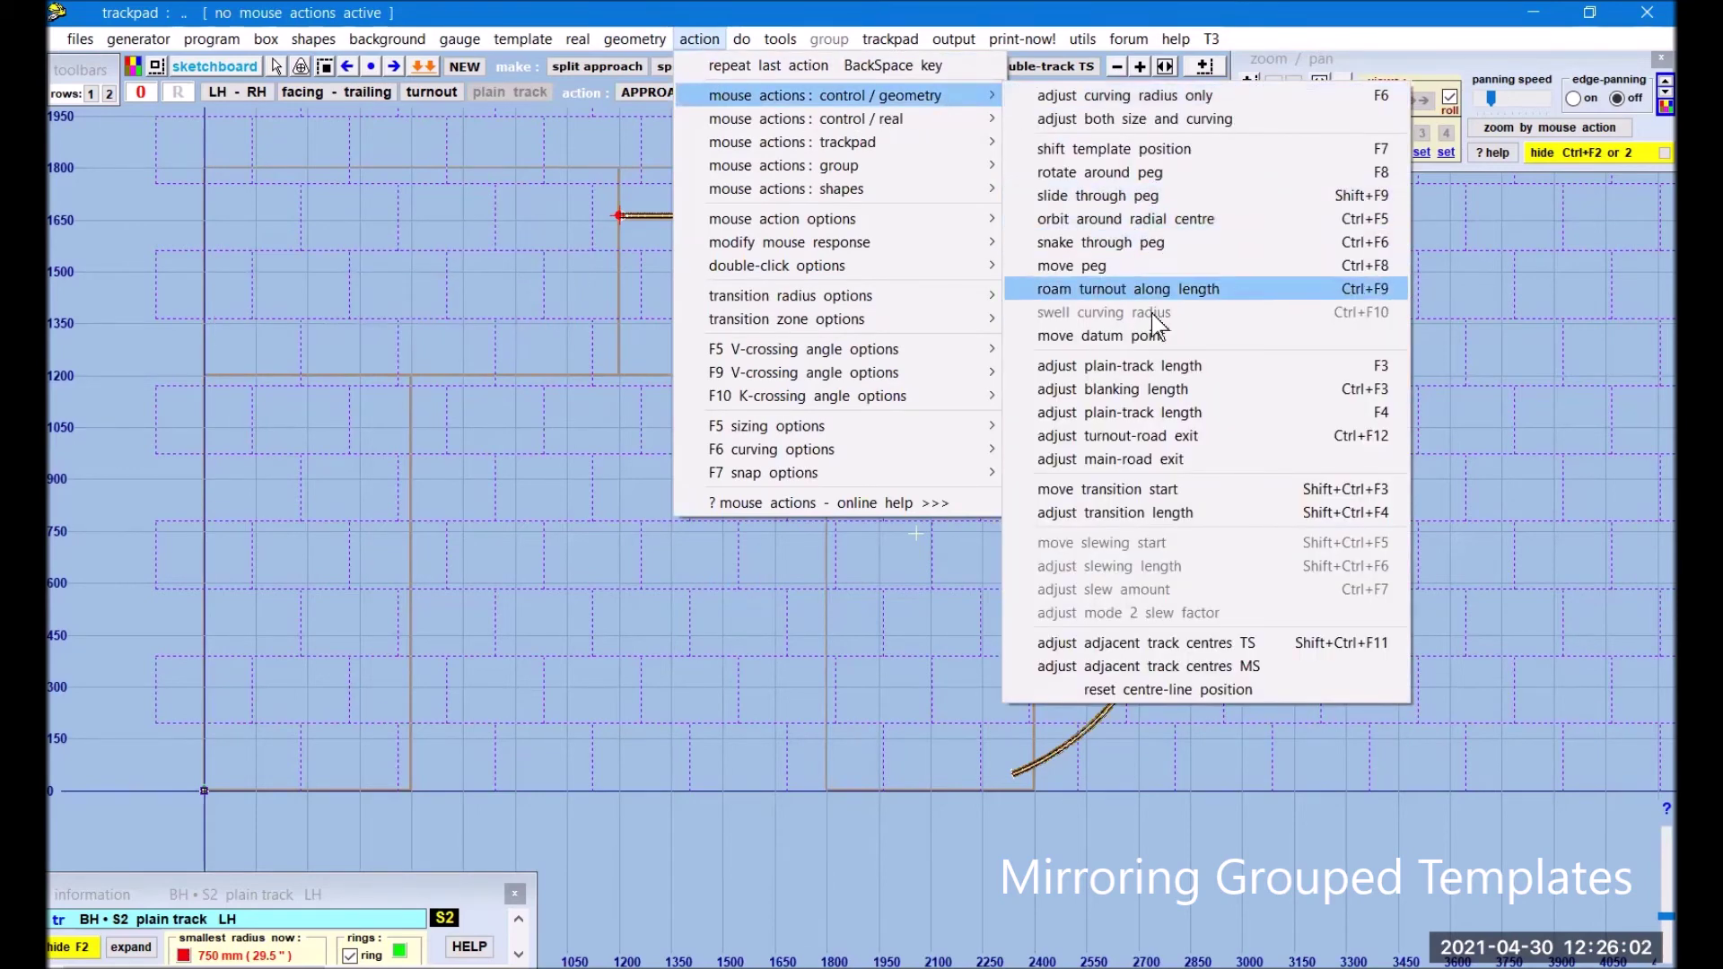
left_click(1145, 513)
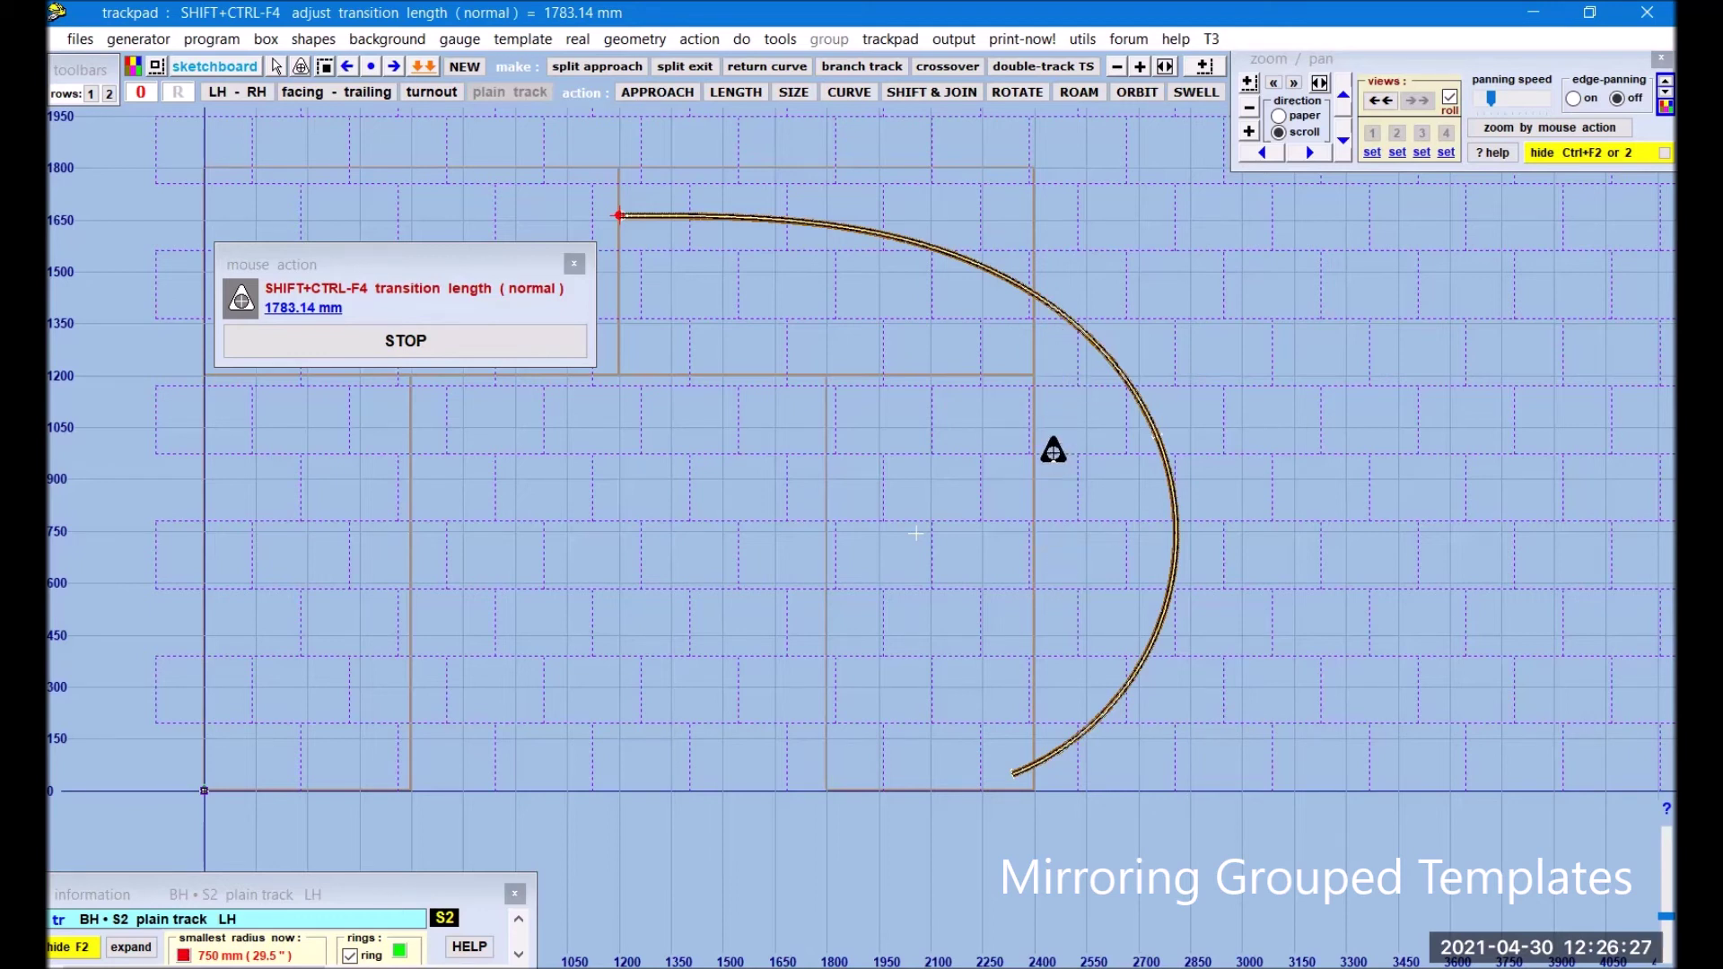
left_click_drag(1054, 451, 728, 450)
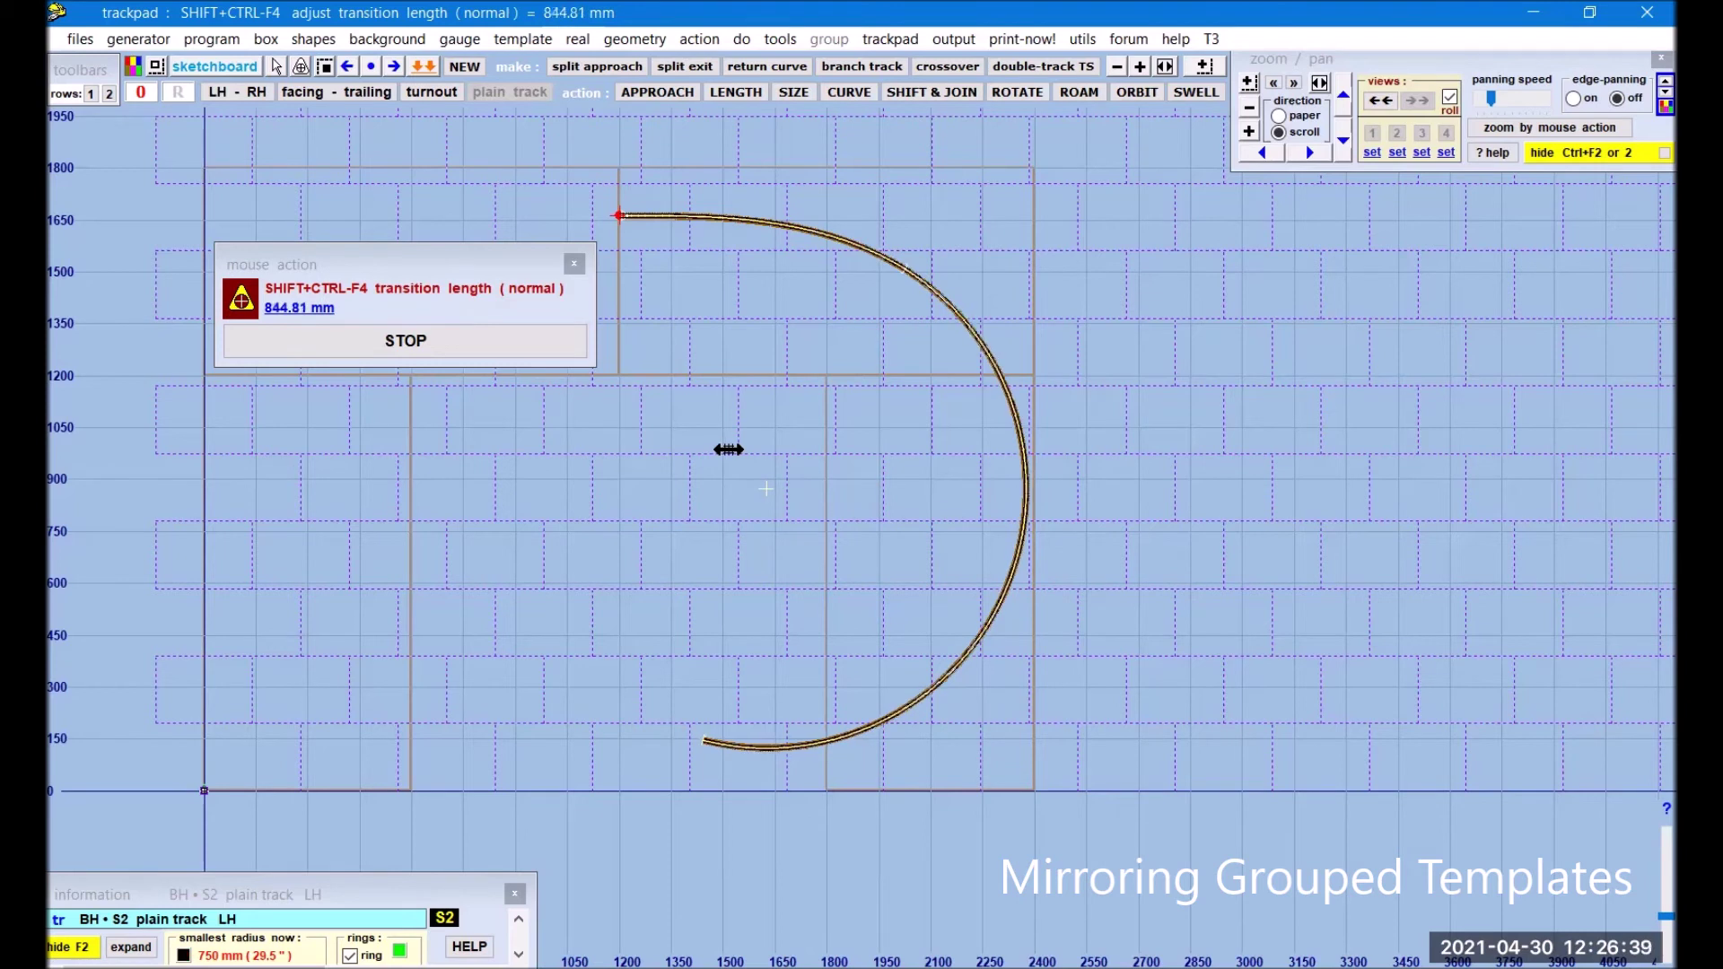
left_click(508, 355)
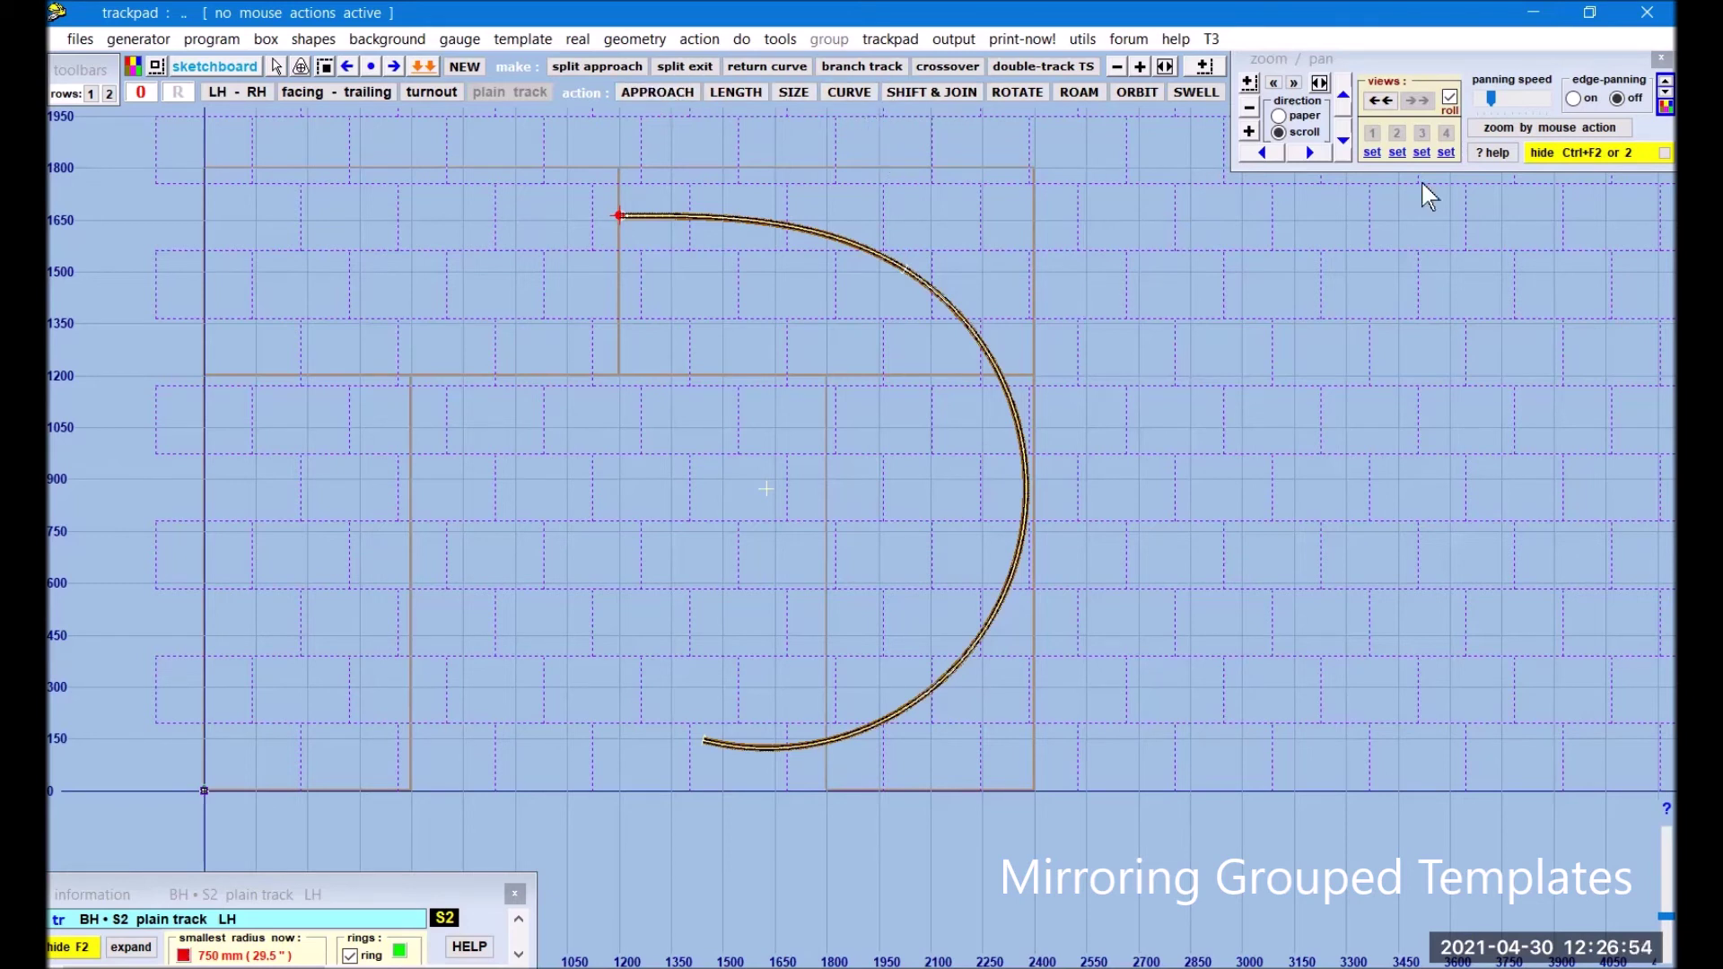
- Make a double-track on the main side of the transition curve with a 6 ft way (22.33 mm centres) and automatic transition adjustment
left_click(1249, 131)
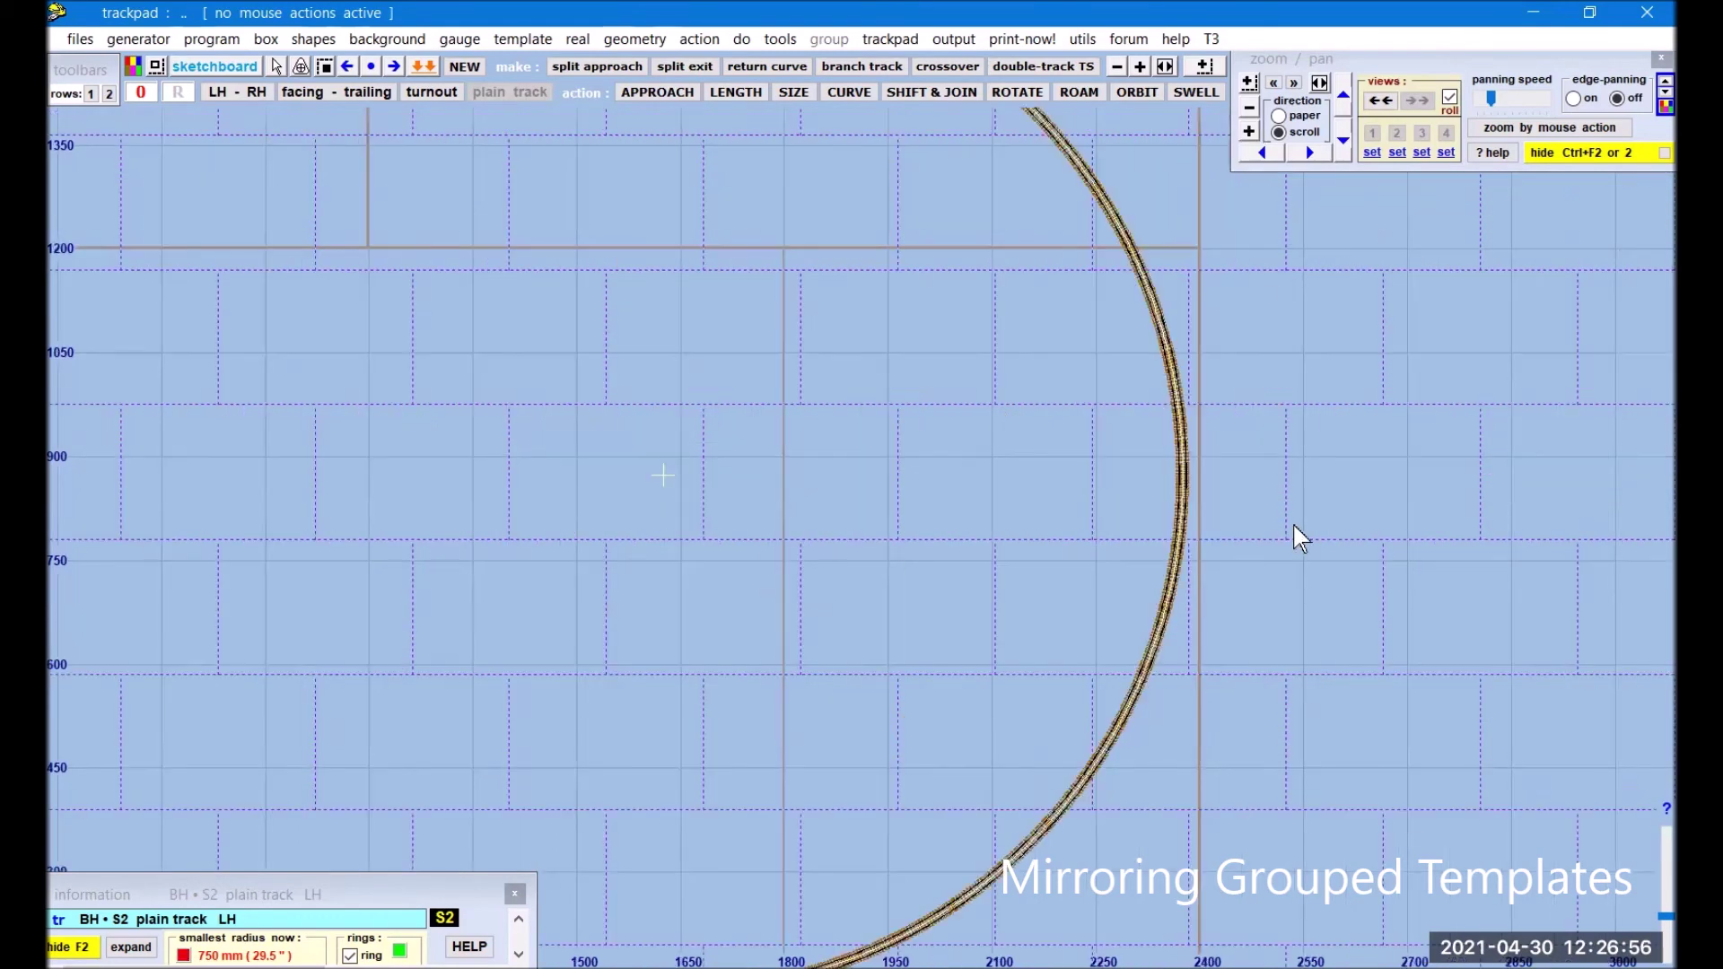
middle_click_drag(1320, 727, 1242, 341)
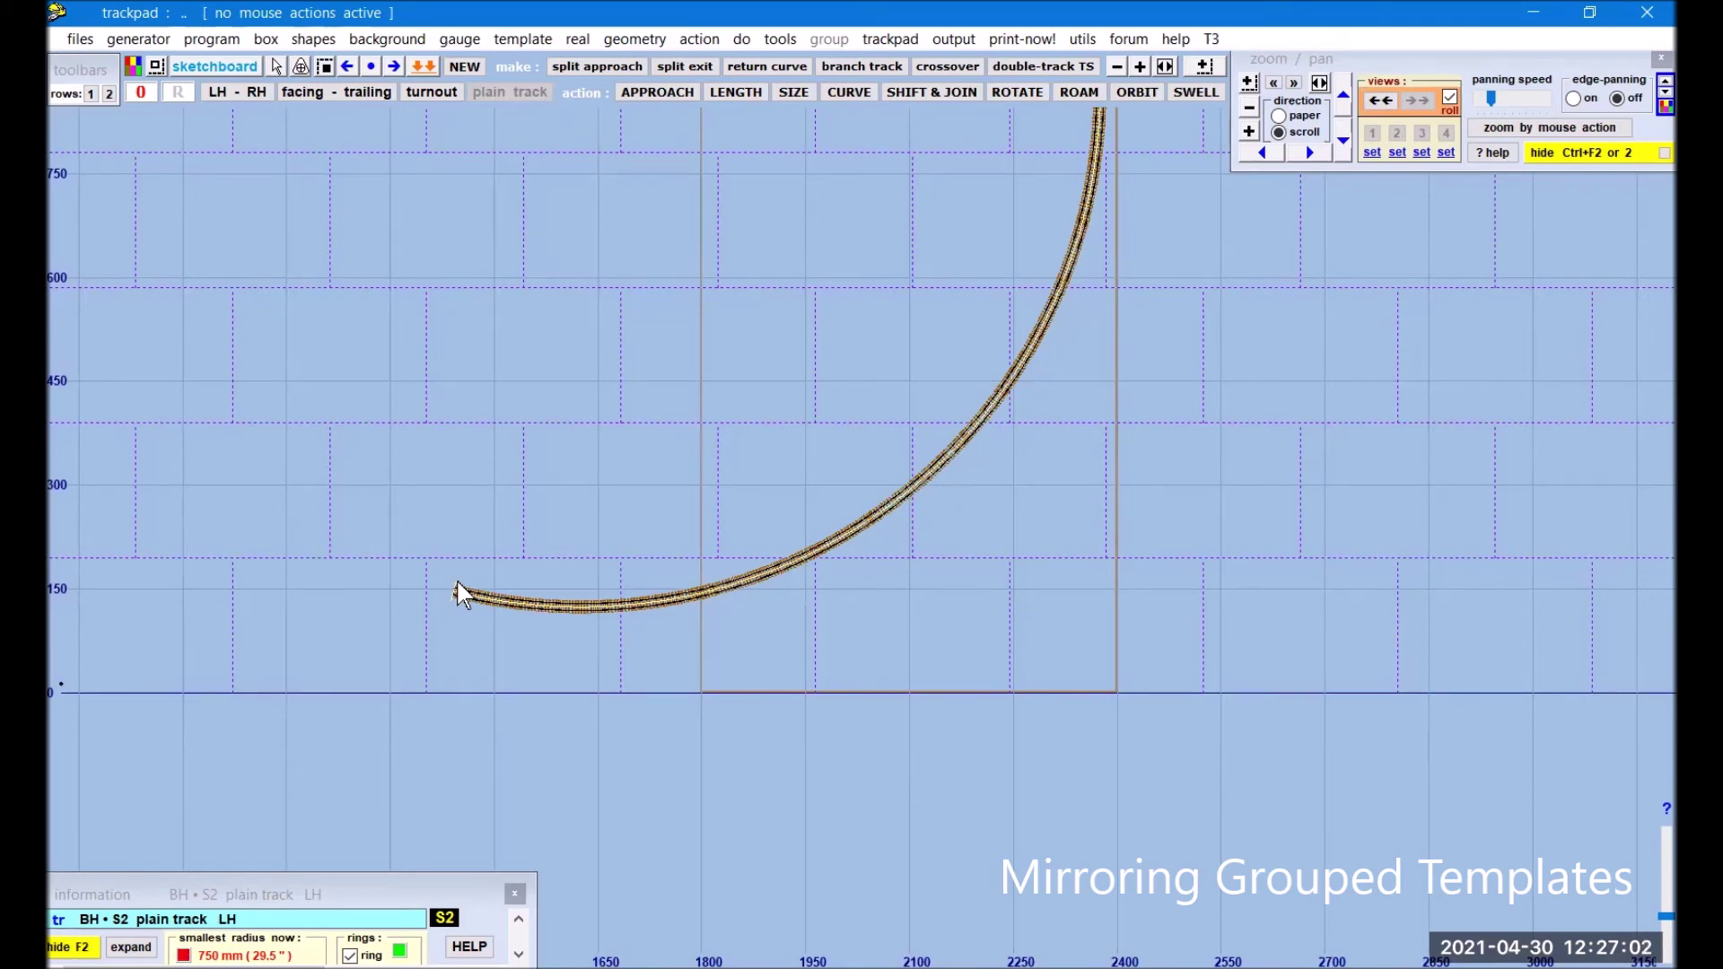
middle_click_drag(763, 349, 950, 860)
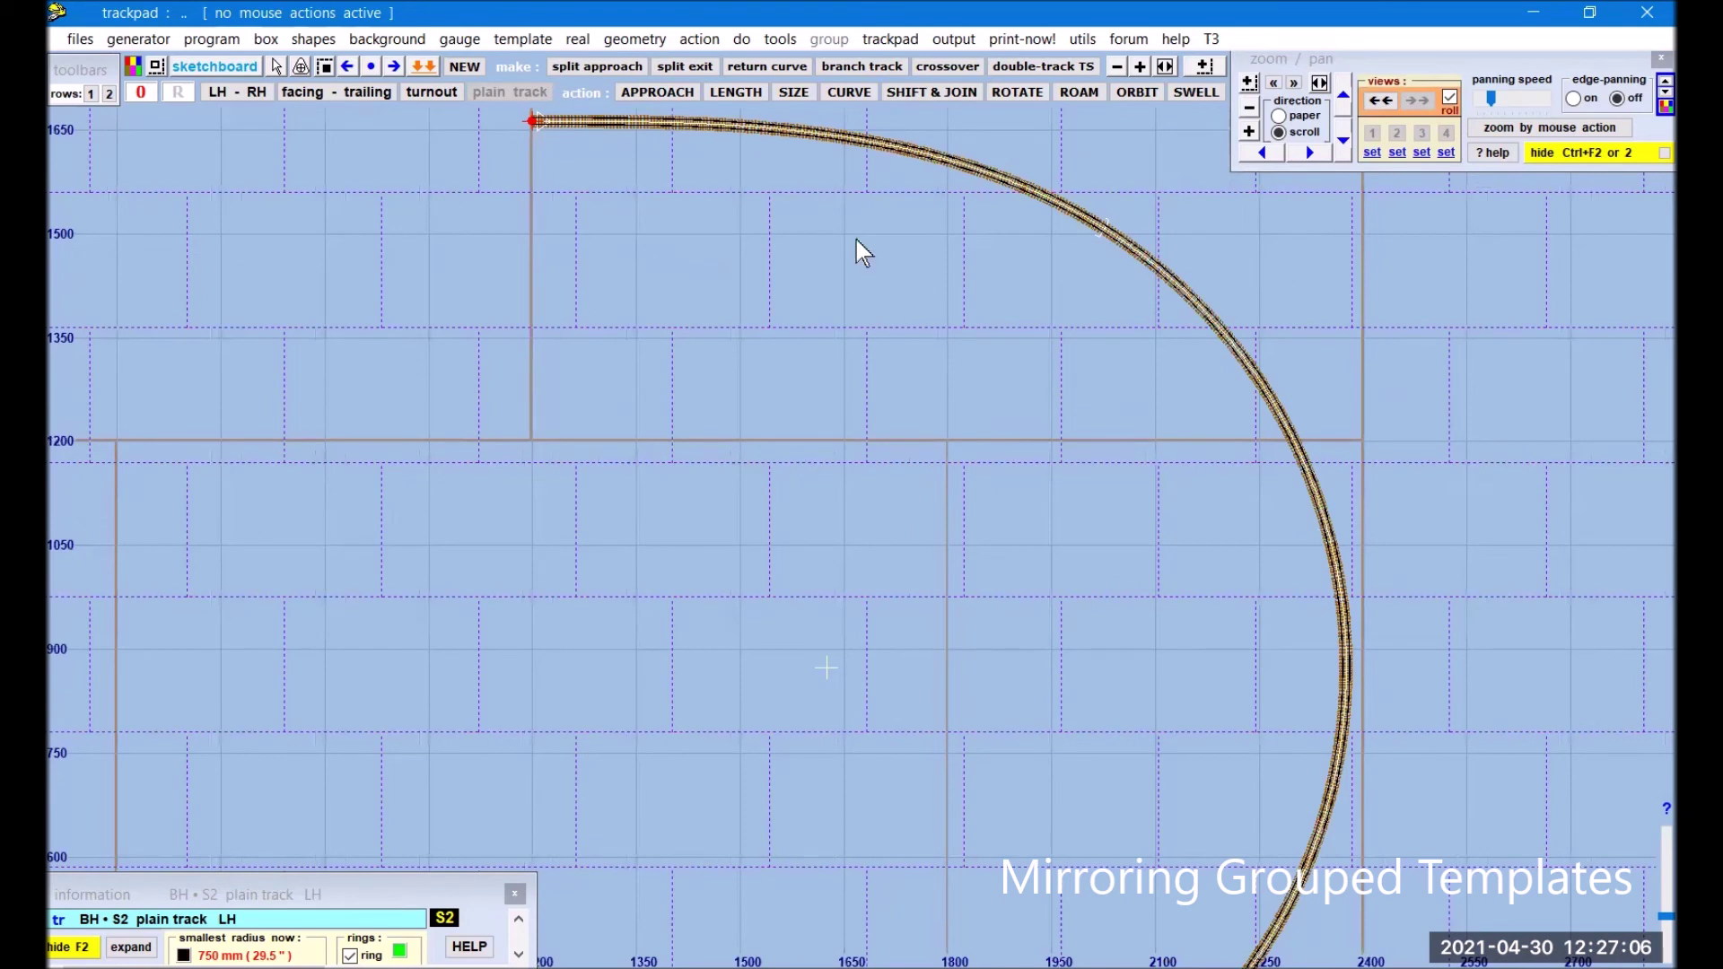
left_click(778, 39)
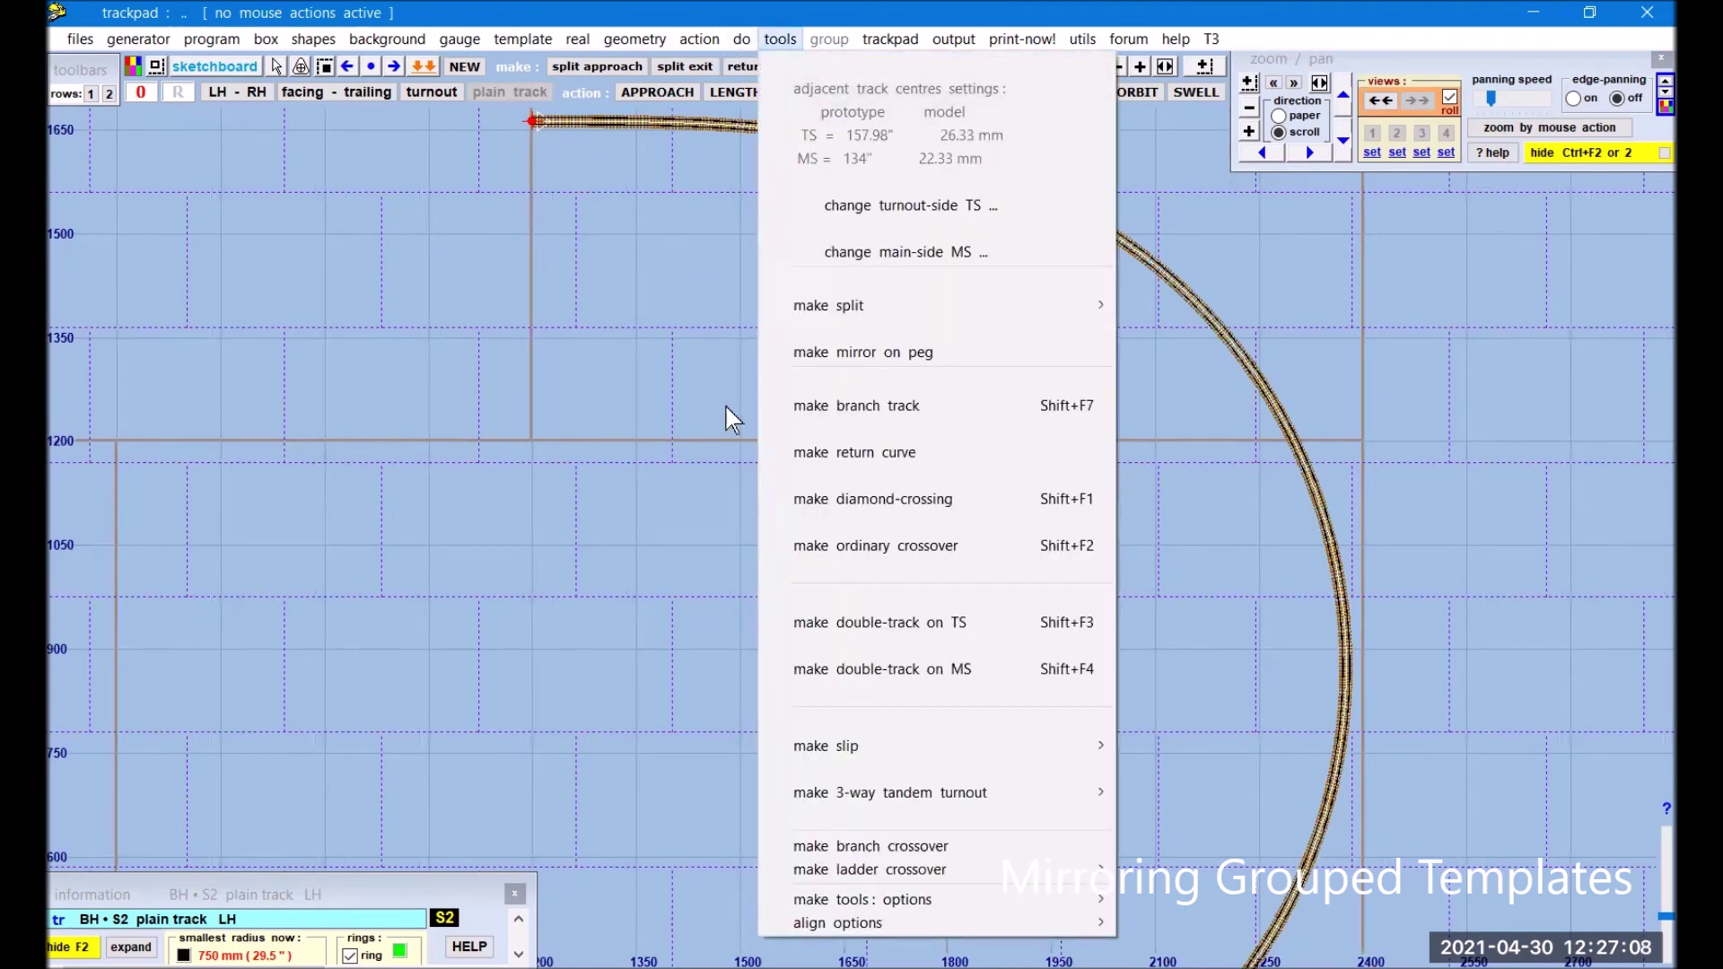
left_click(872, 661)
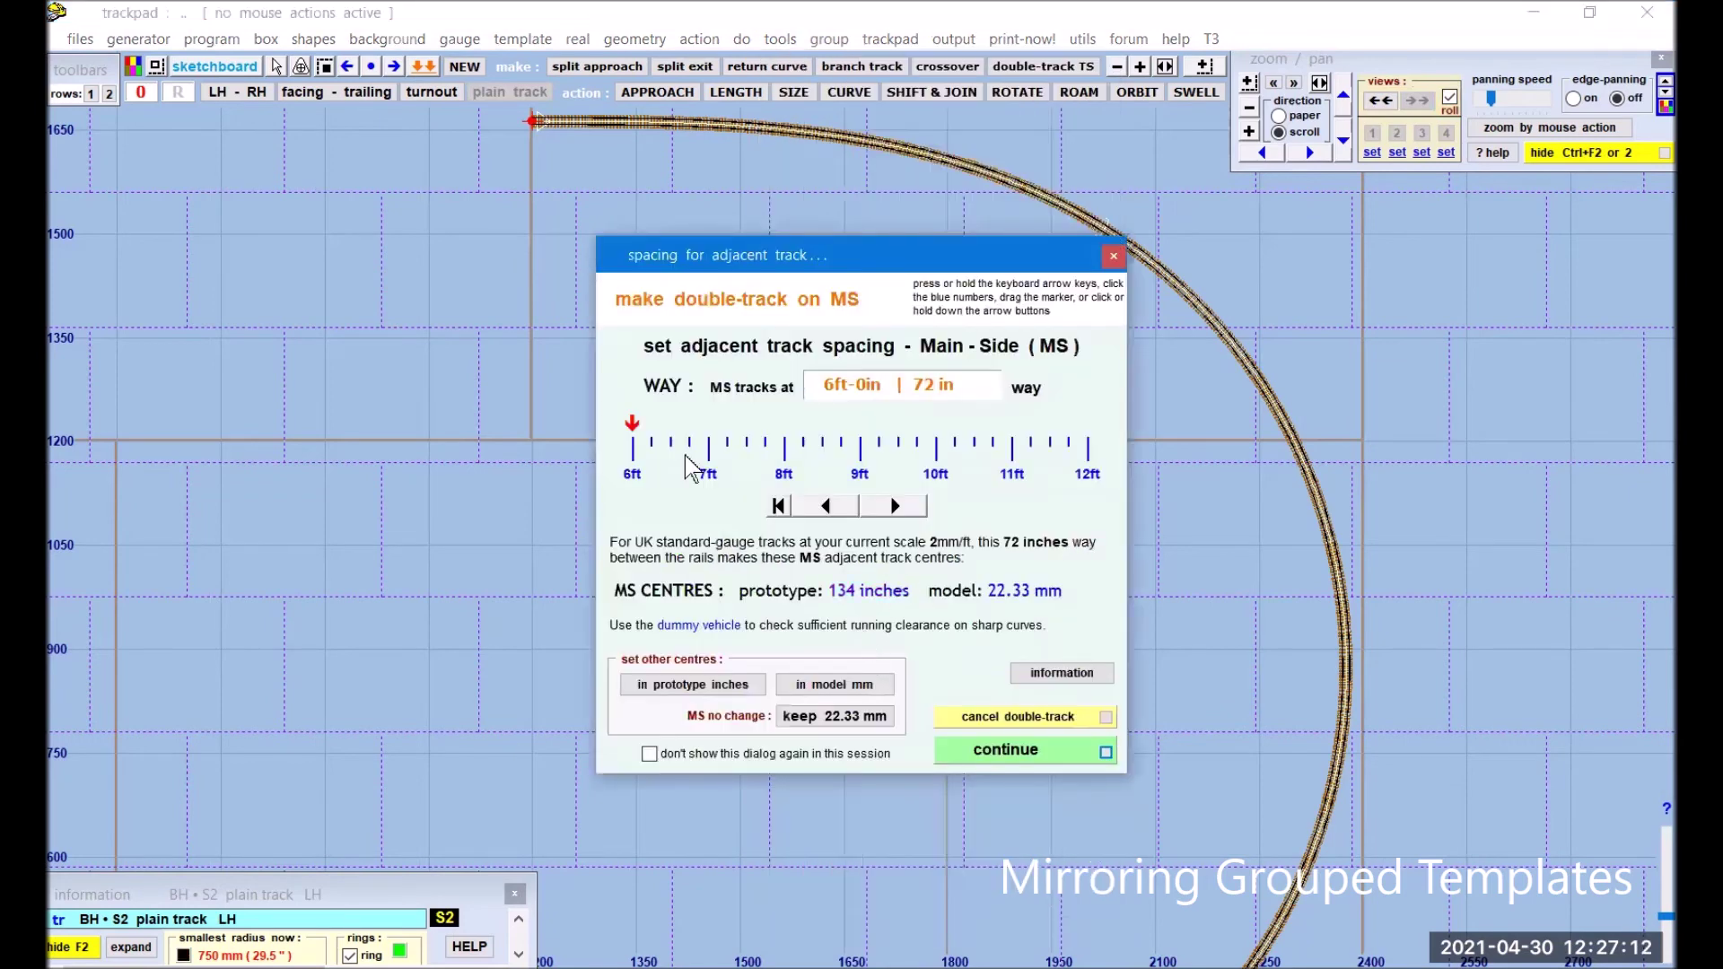
left_click(1083, 752)
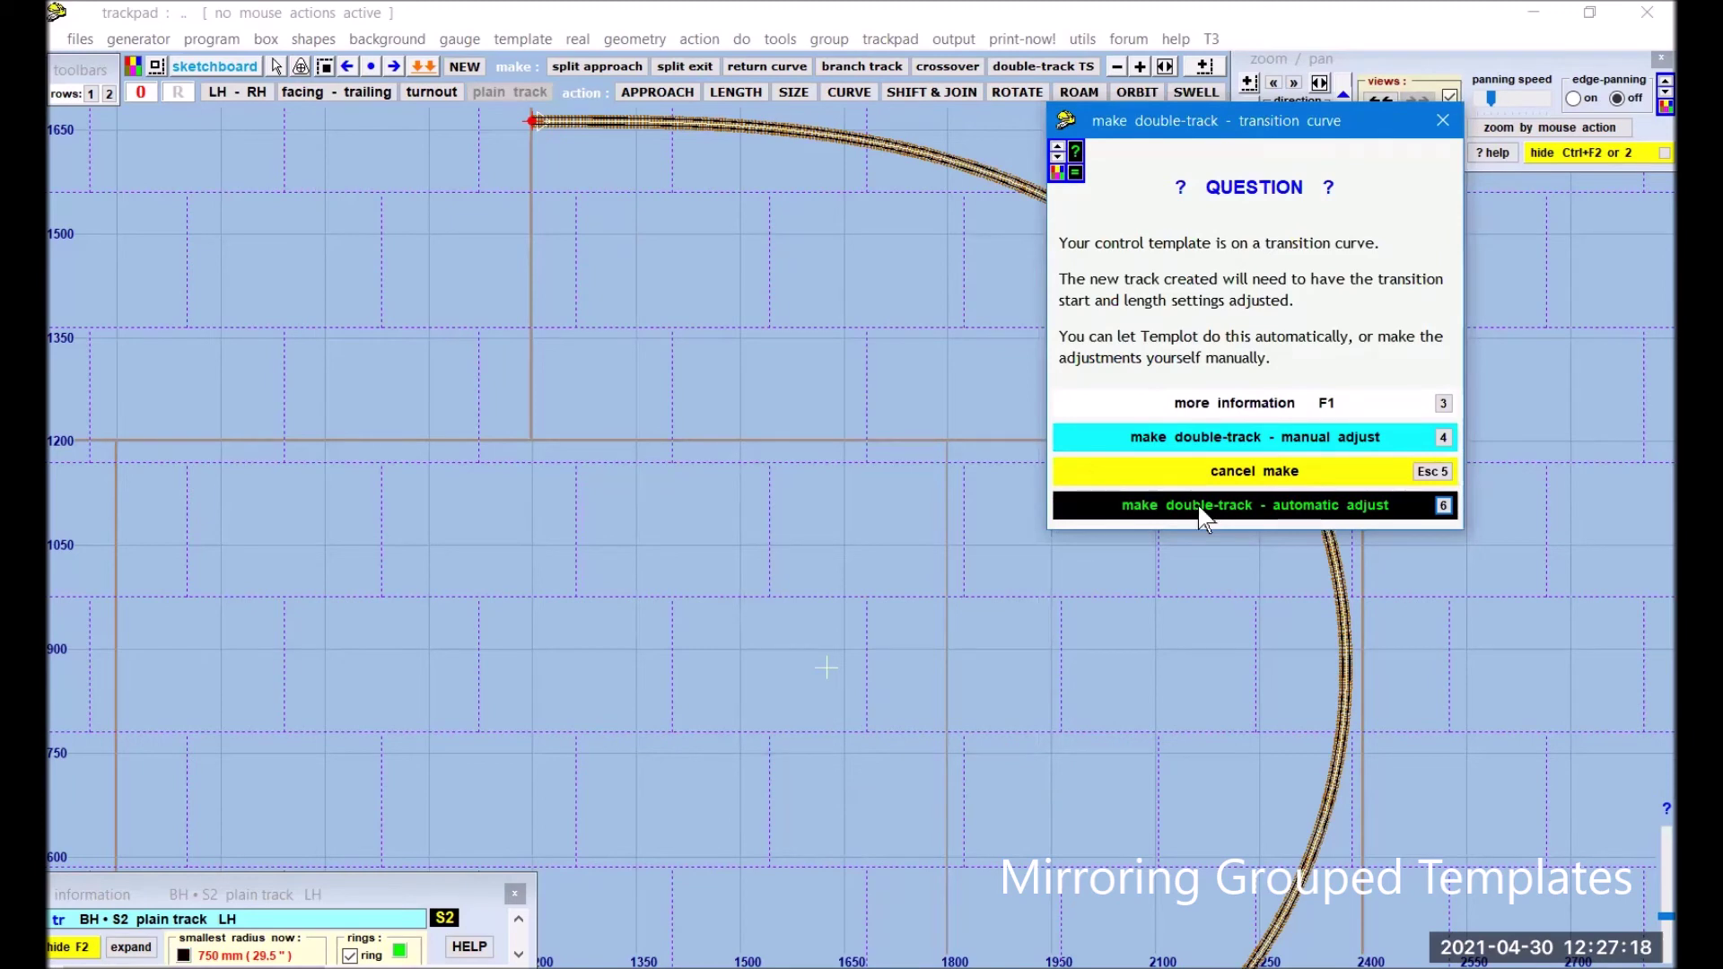
key("6")
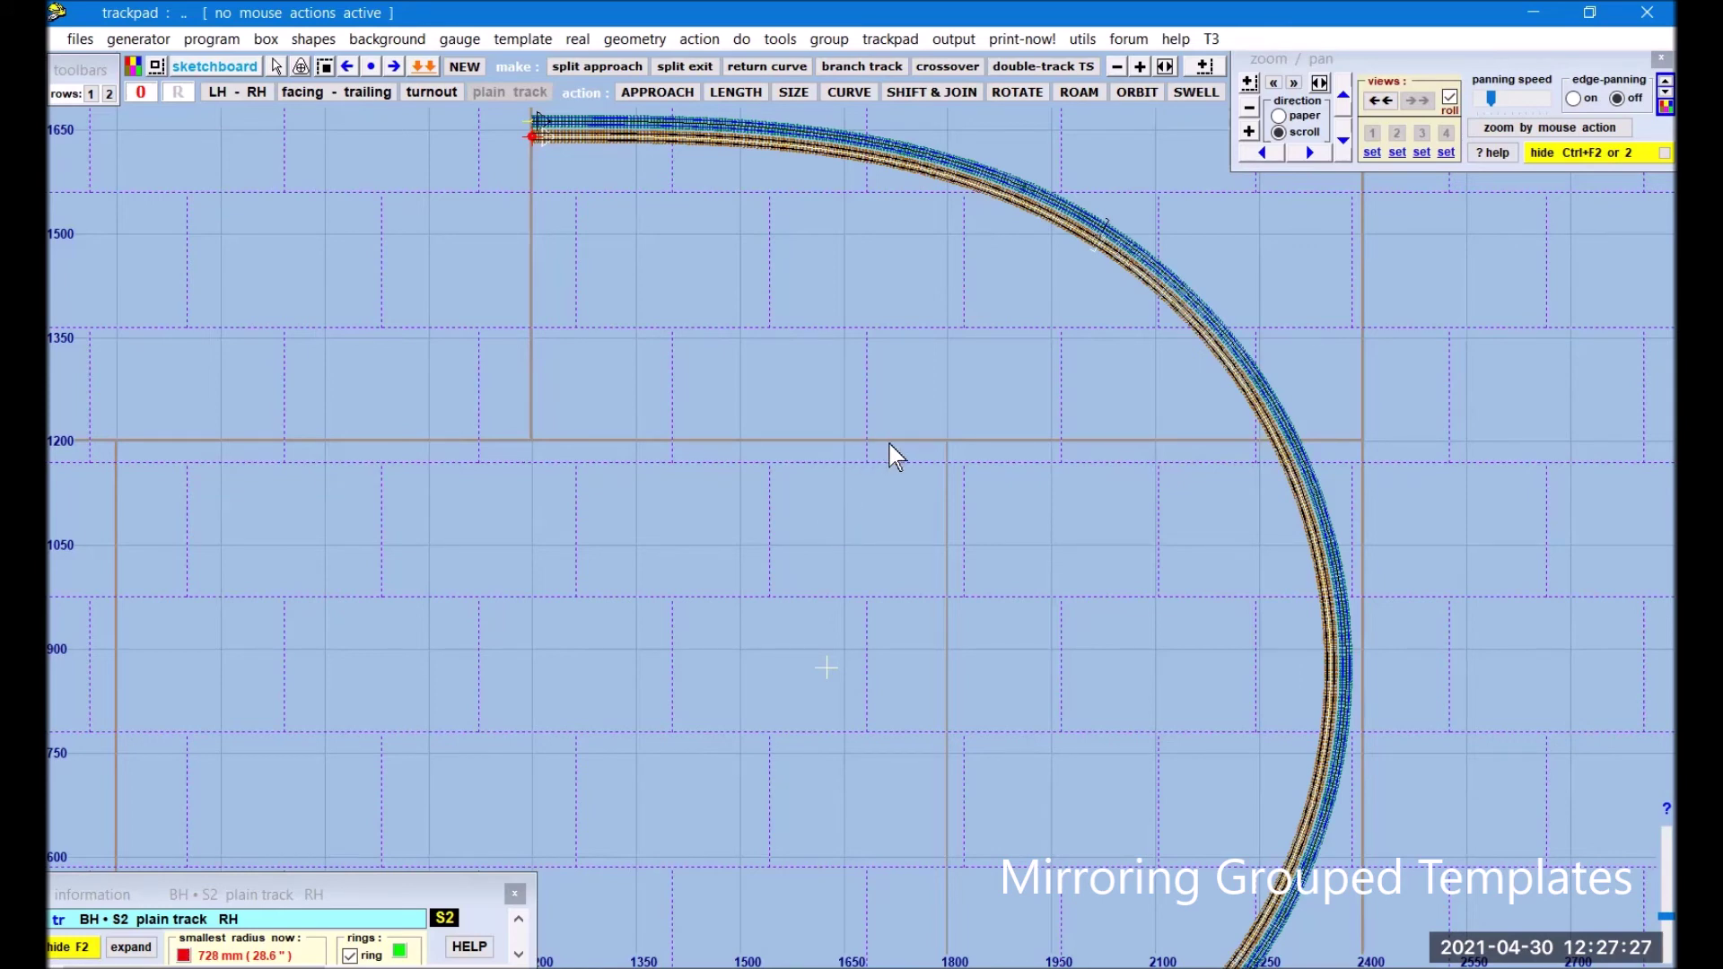
- Group all the background templates of the double-track curve
left_click(1252, 108)
mouse_move(1232, 544)
middle_mouse_down()
mouse_move(1312, 408)
mouse_move(1287, 467)
middle_mouse_up()
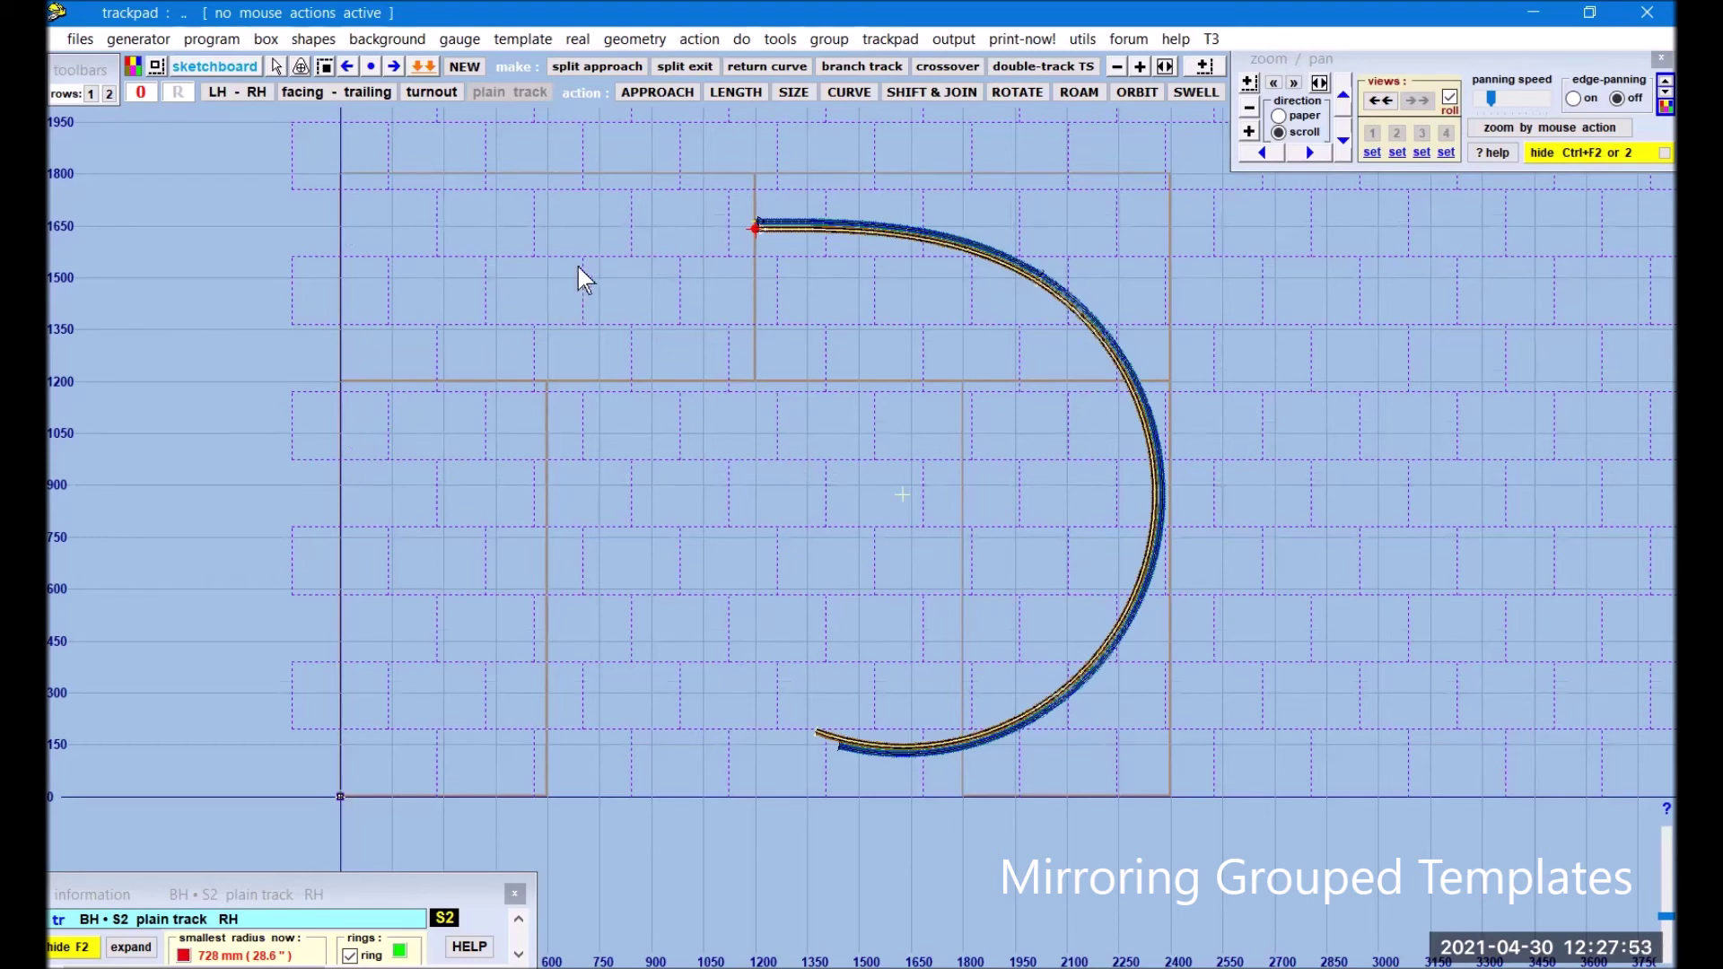
left_click(828, 40)
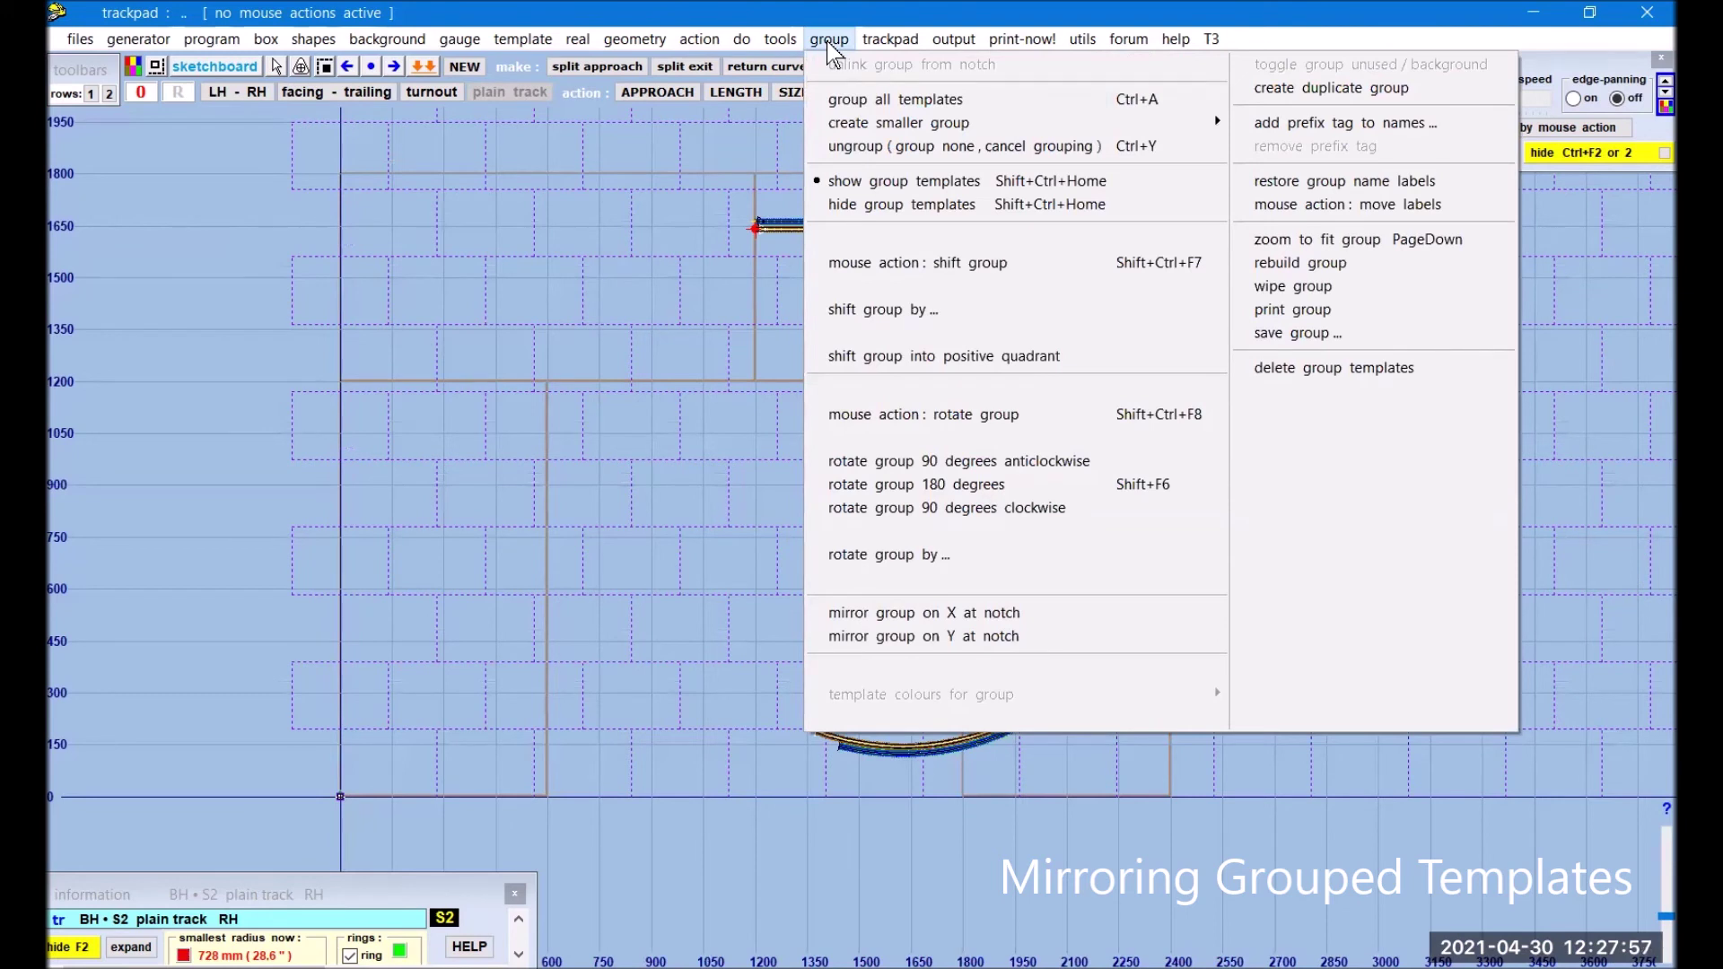
left_click(862, 99)
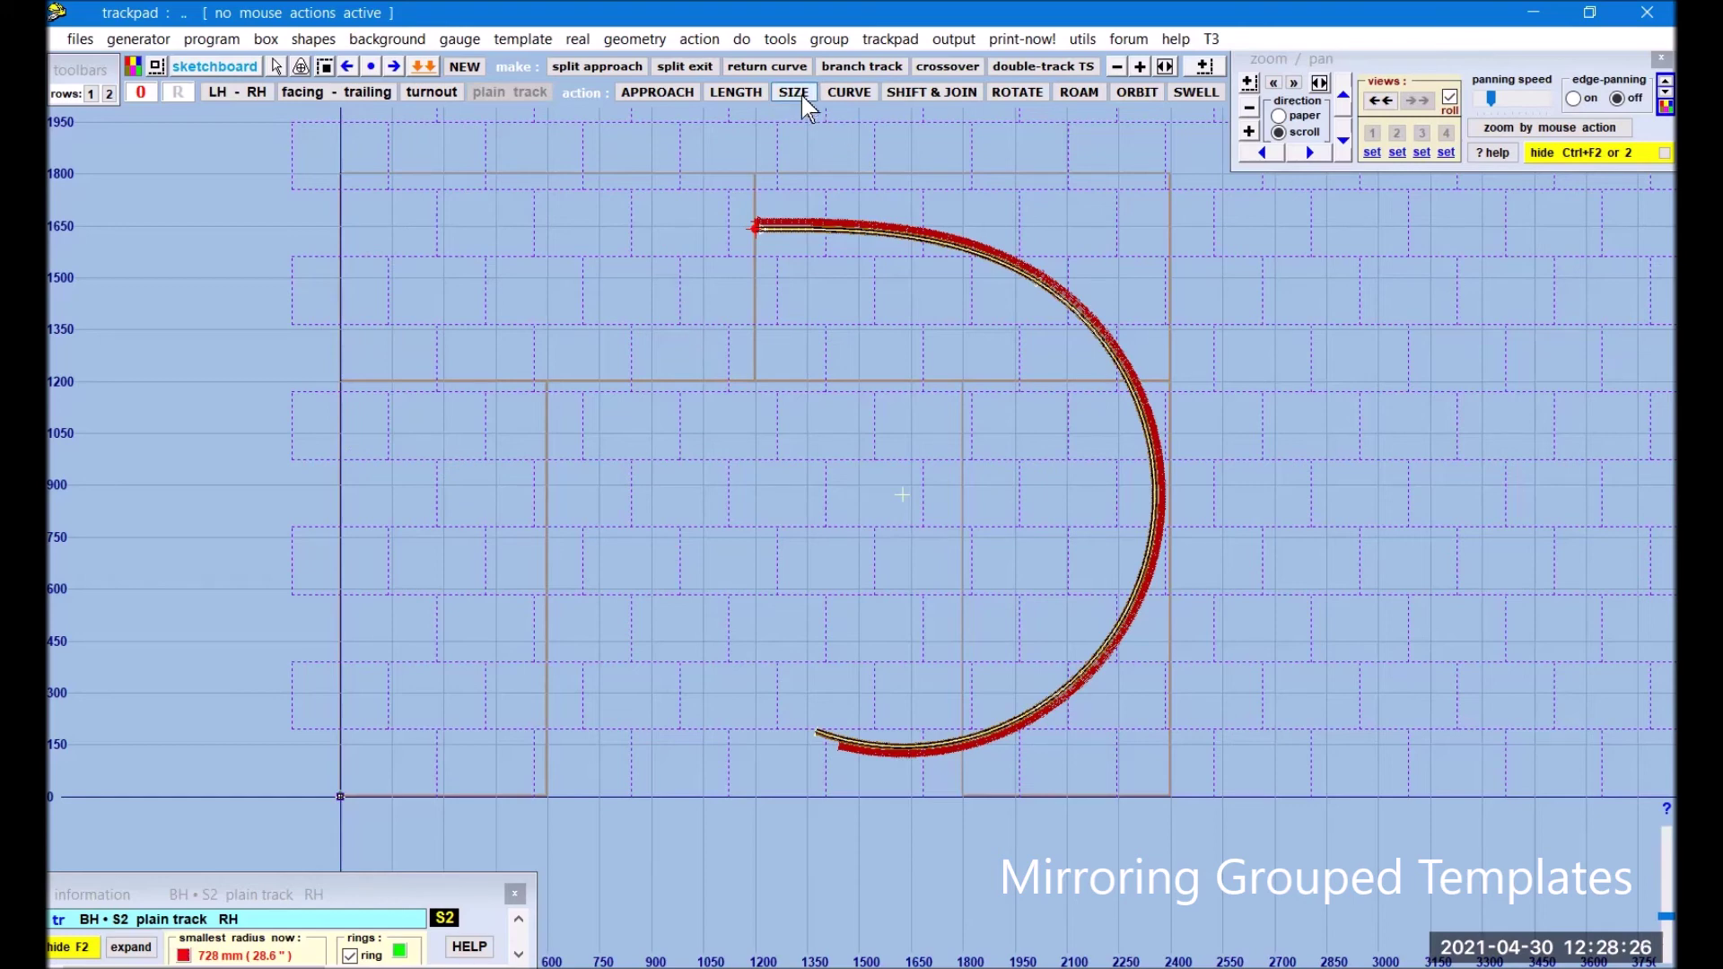
left_click(824, 39)
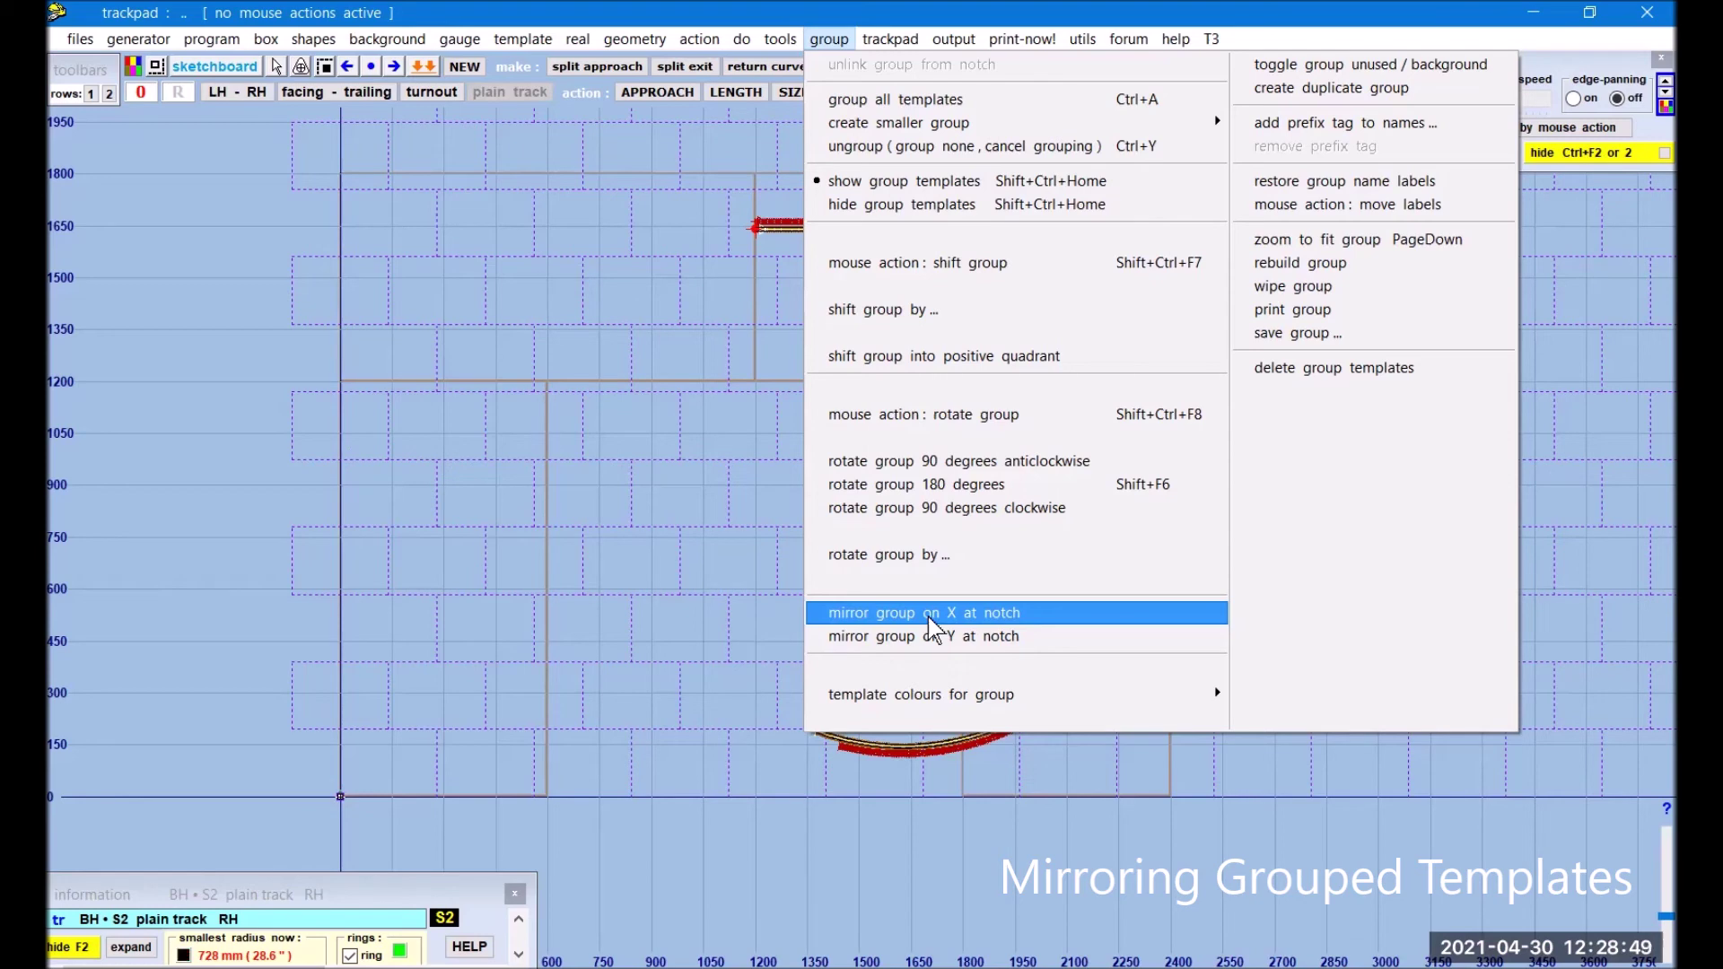
left_click(1137, 778)
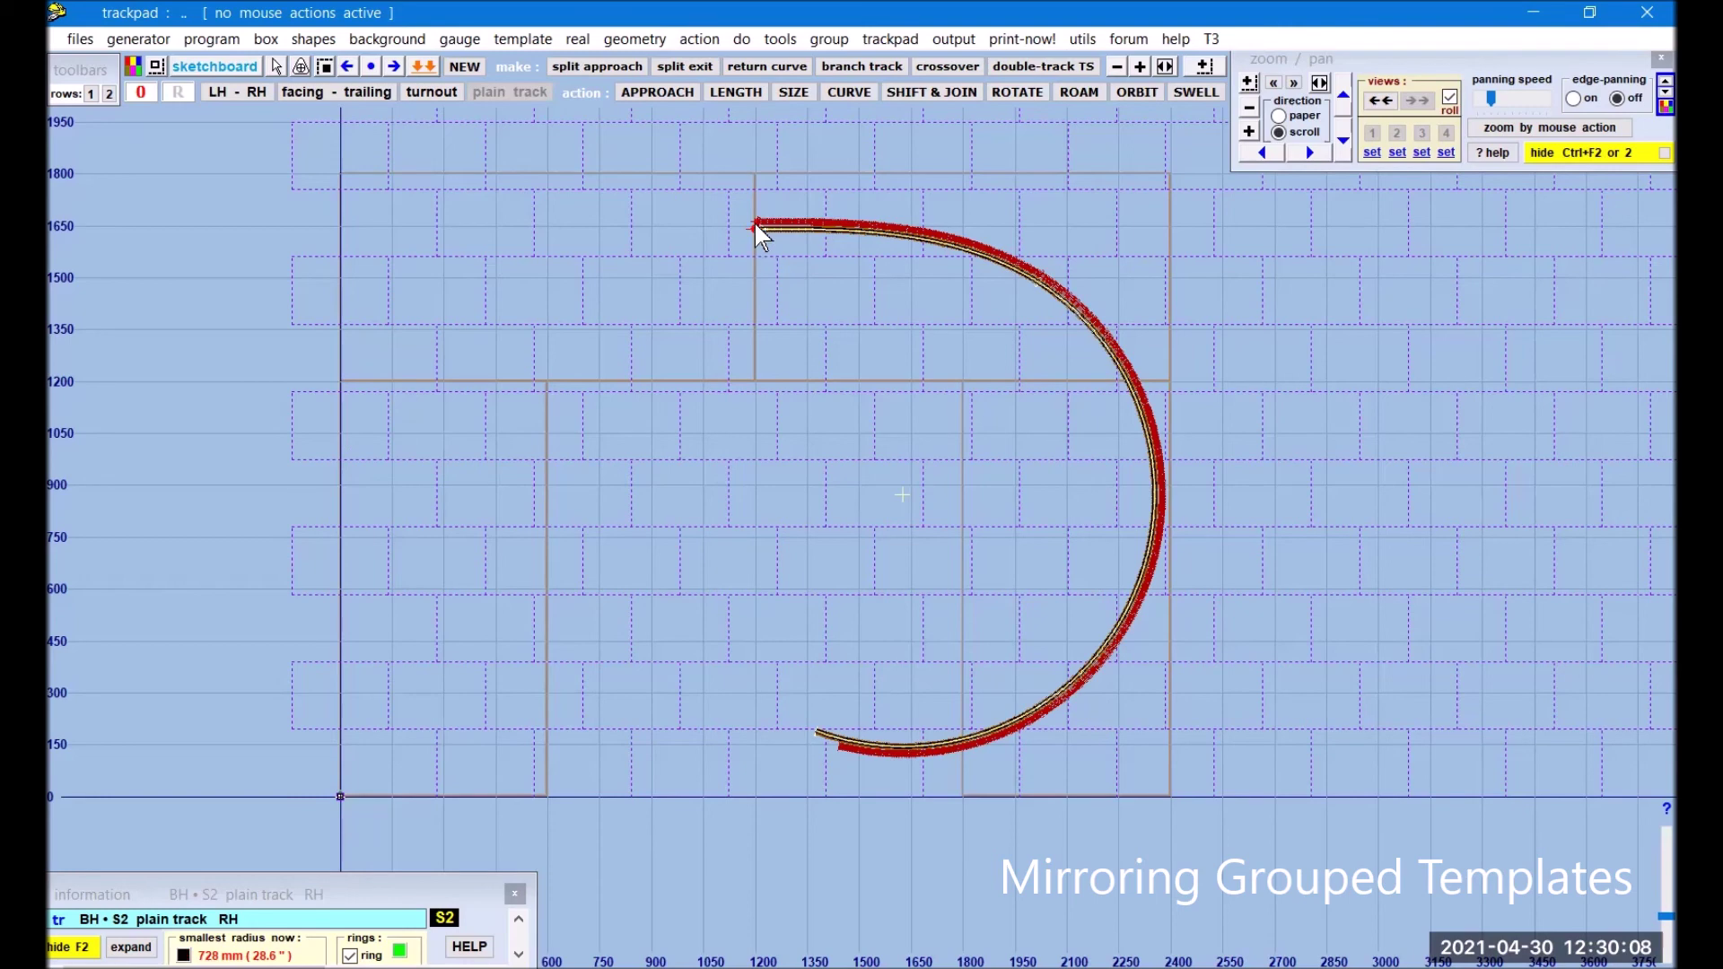
- Put the notch under the peg at the upper start of the curve, on the baseboard's centre joint
left_click(628, 41)
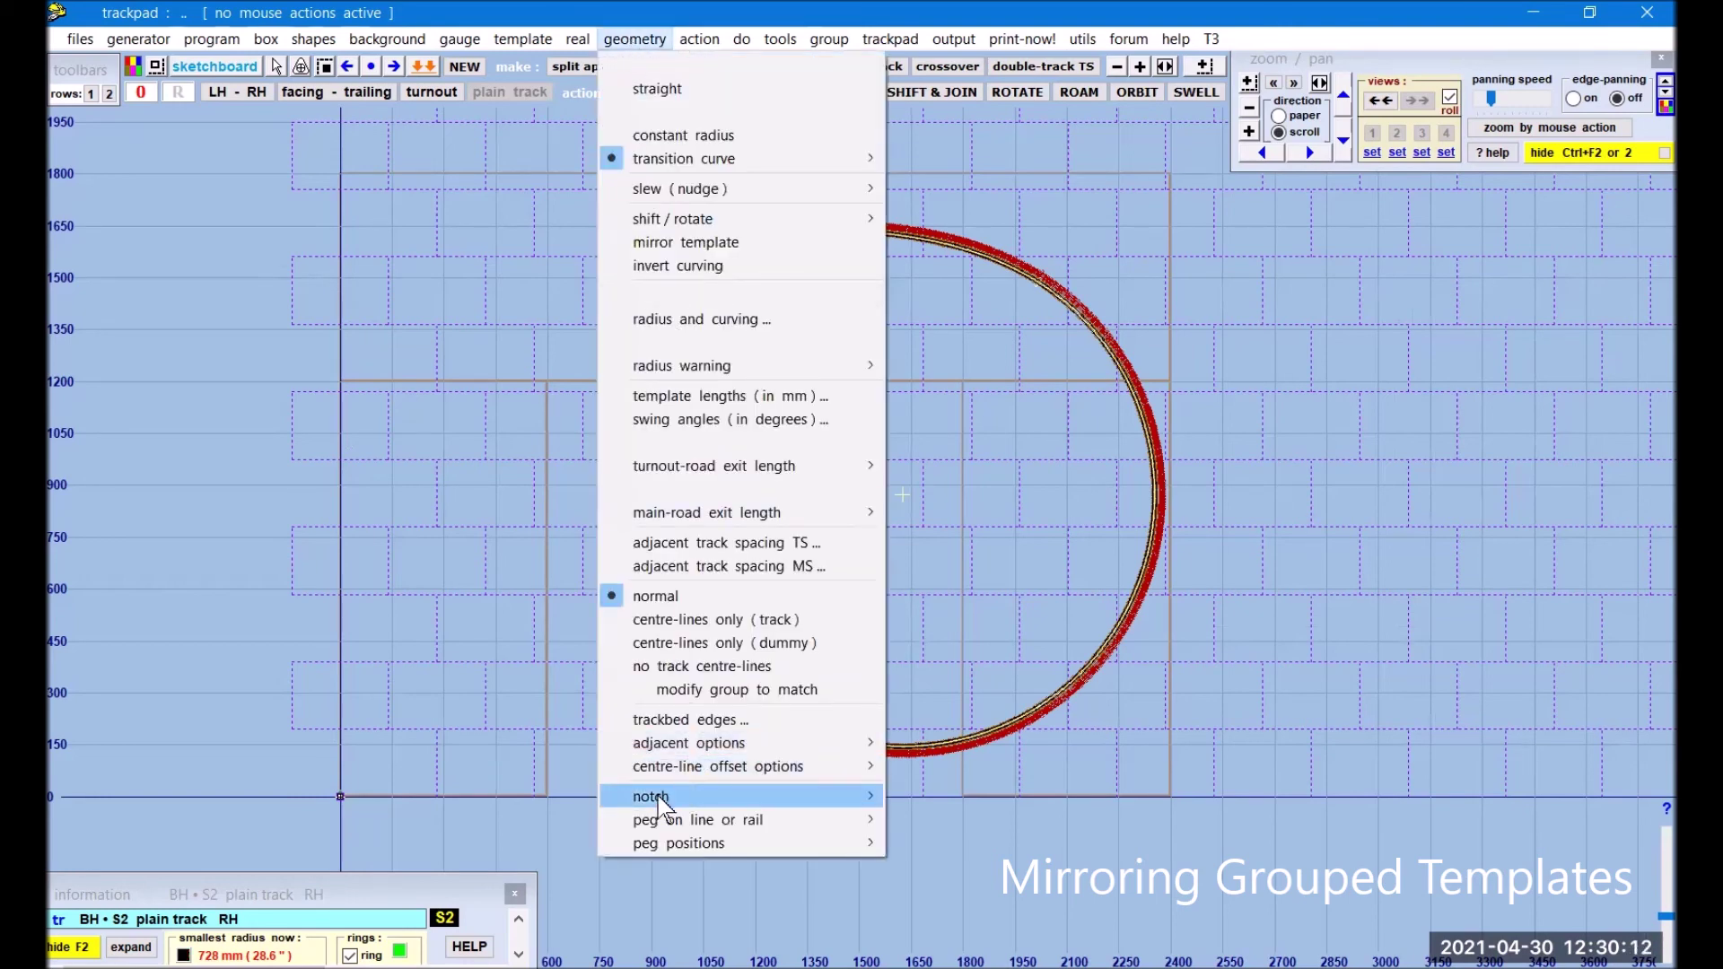
mouse_move(658, 798)
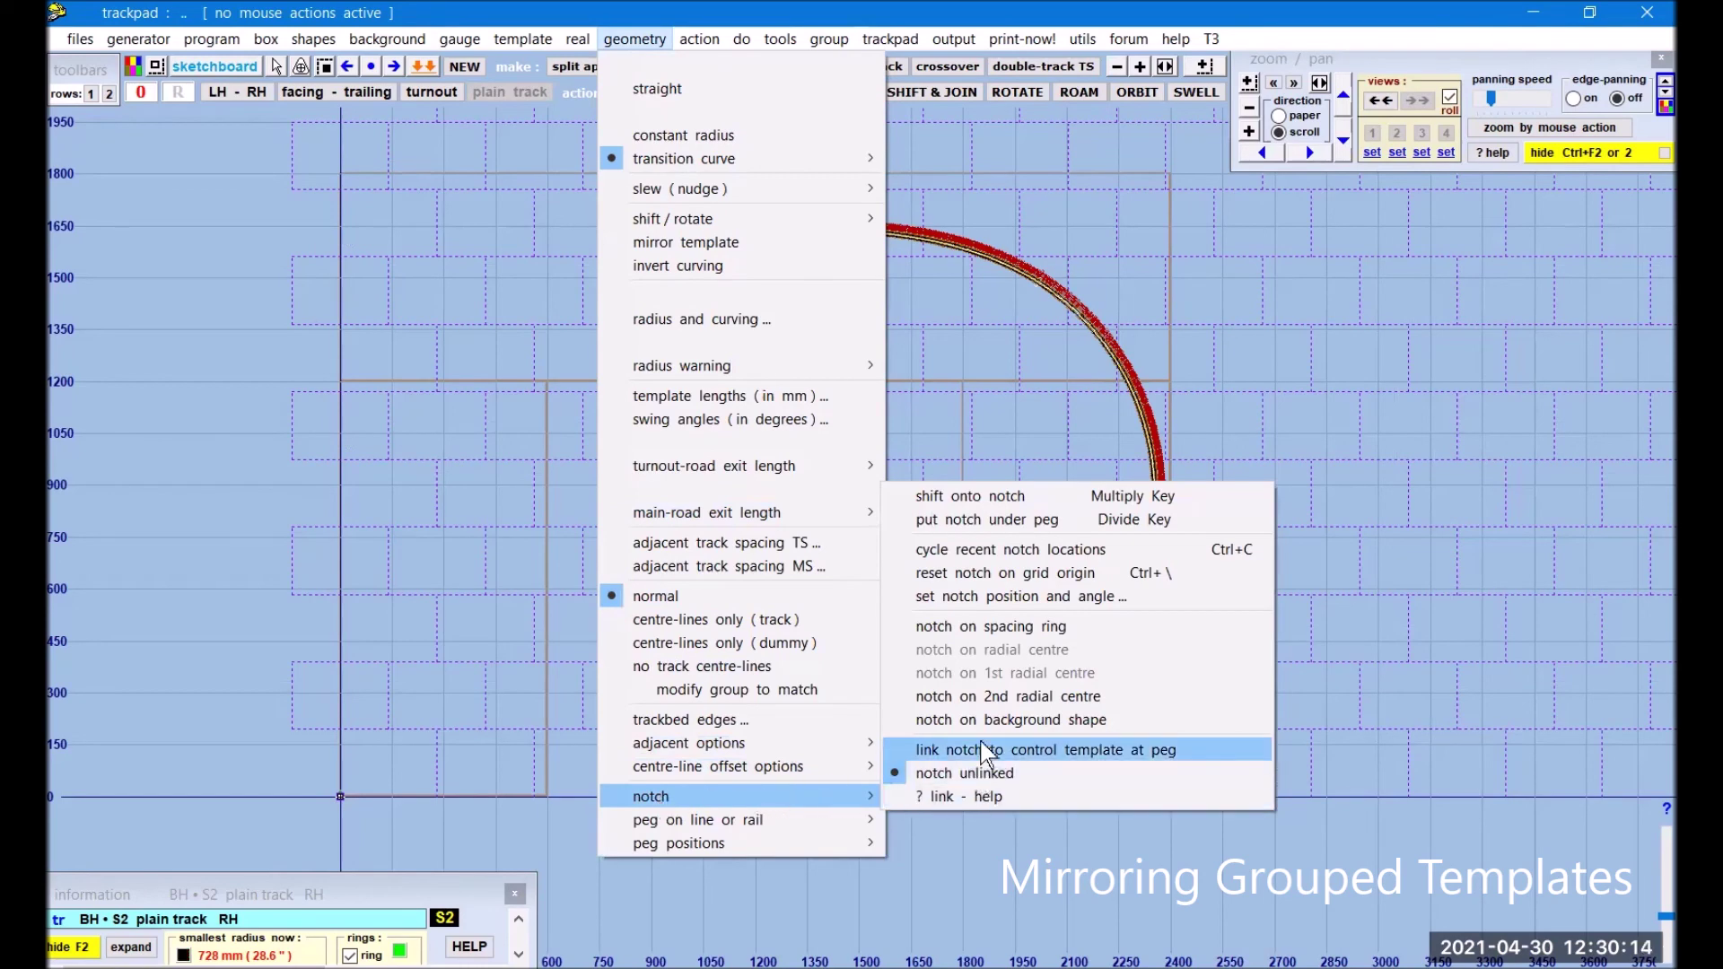
left_click(968, 520)
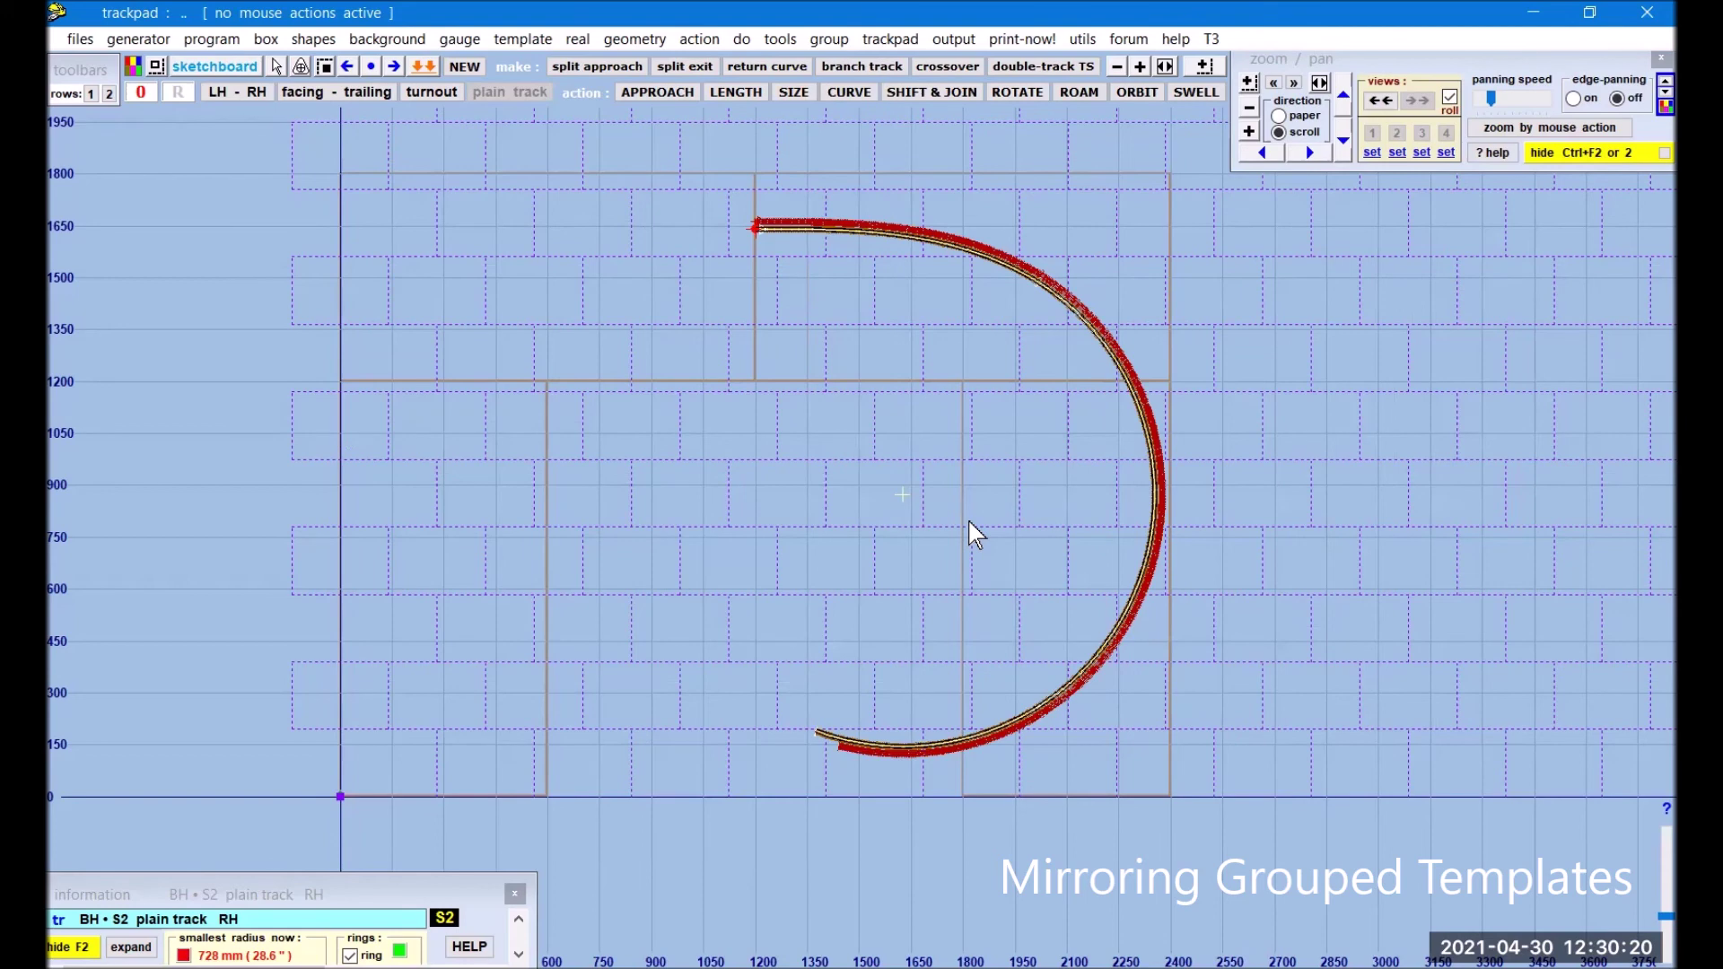
- Examine up close where the notch sits relative to the peg and the baseboard joint at the start of the double track
left_click(1250, 131)
left_click_drag(688, 190, 763, 639)
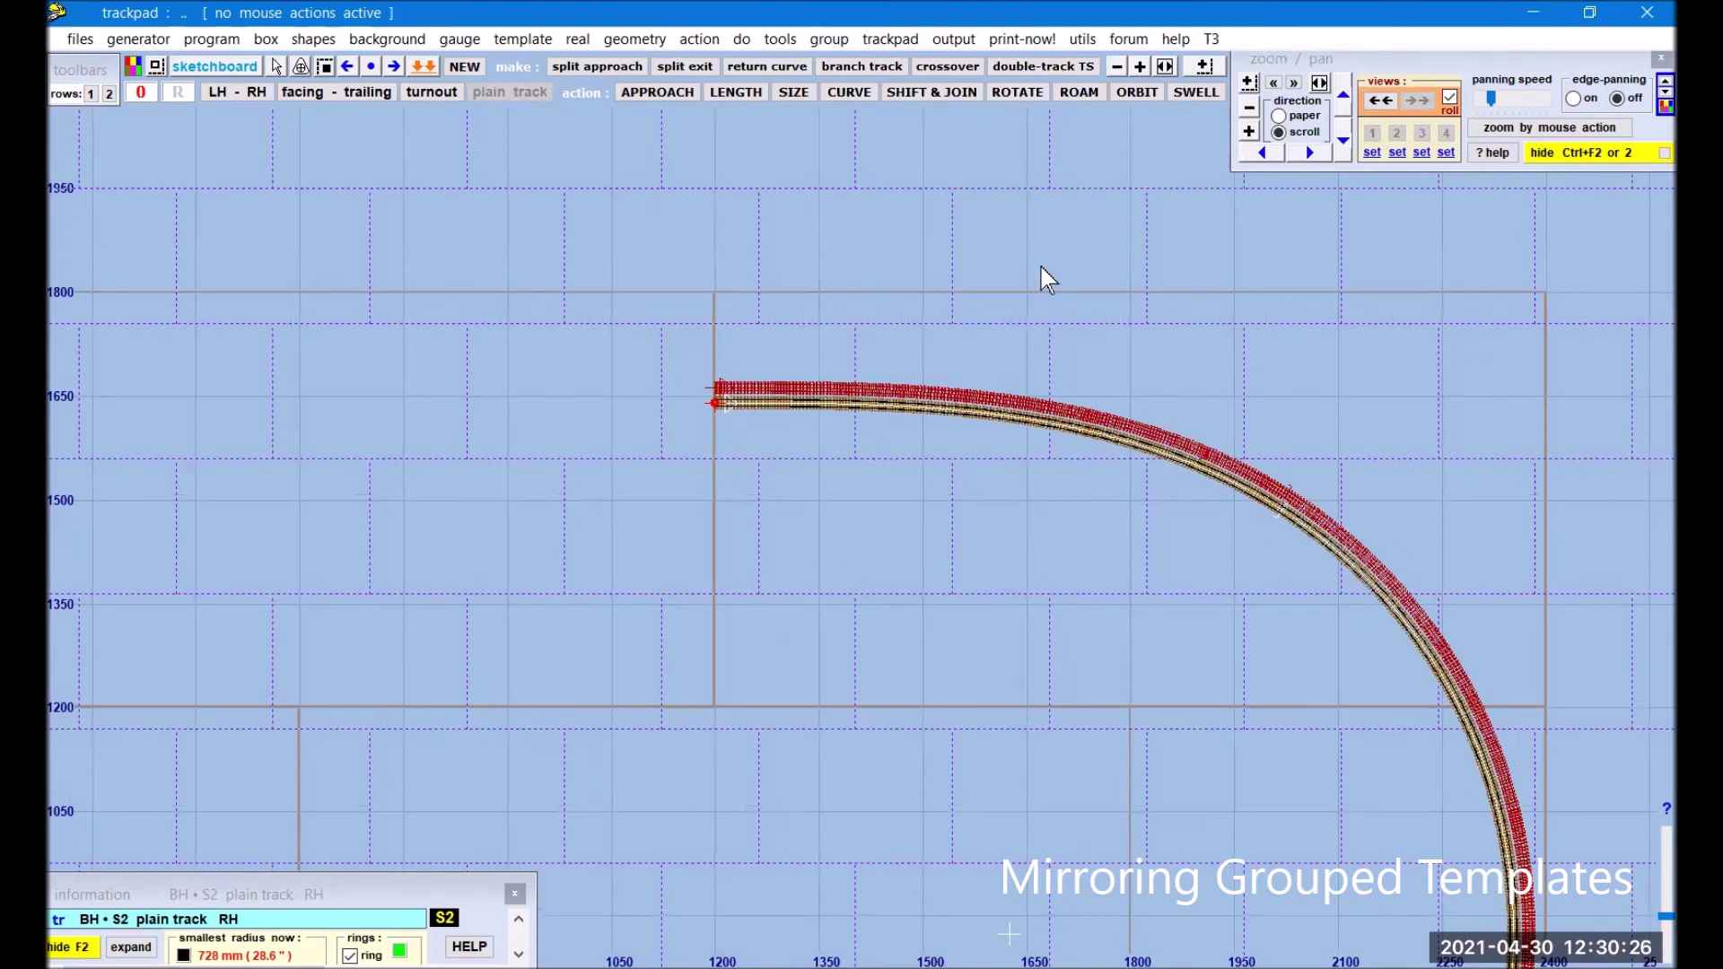
left_click(1249, 131)
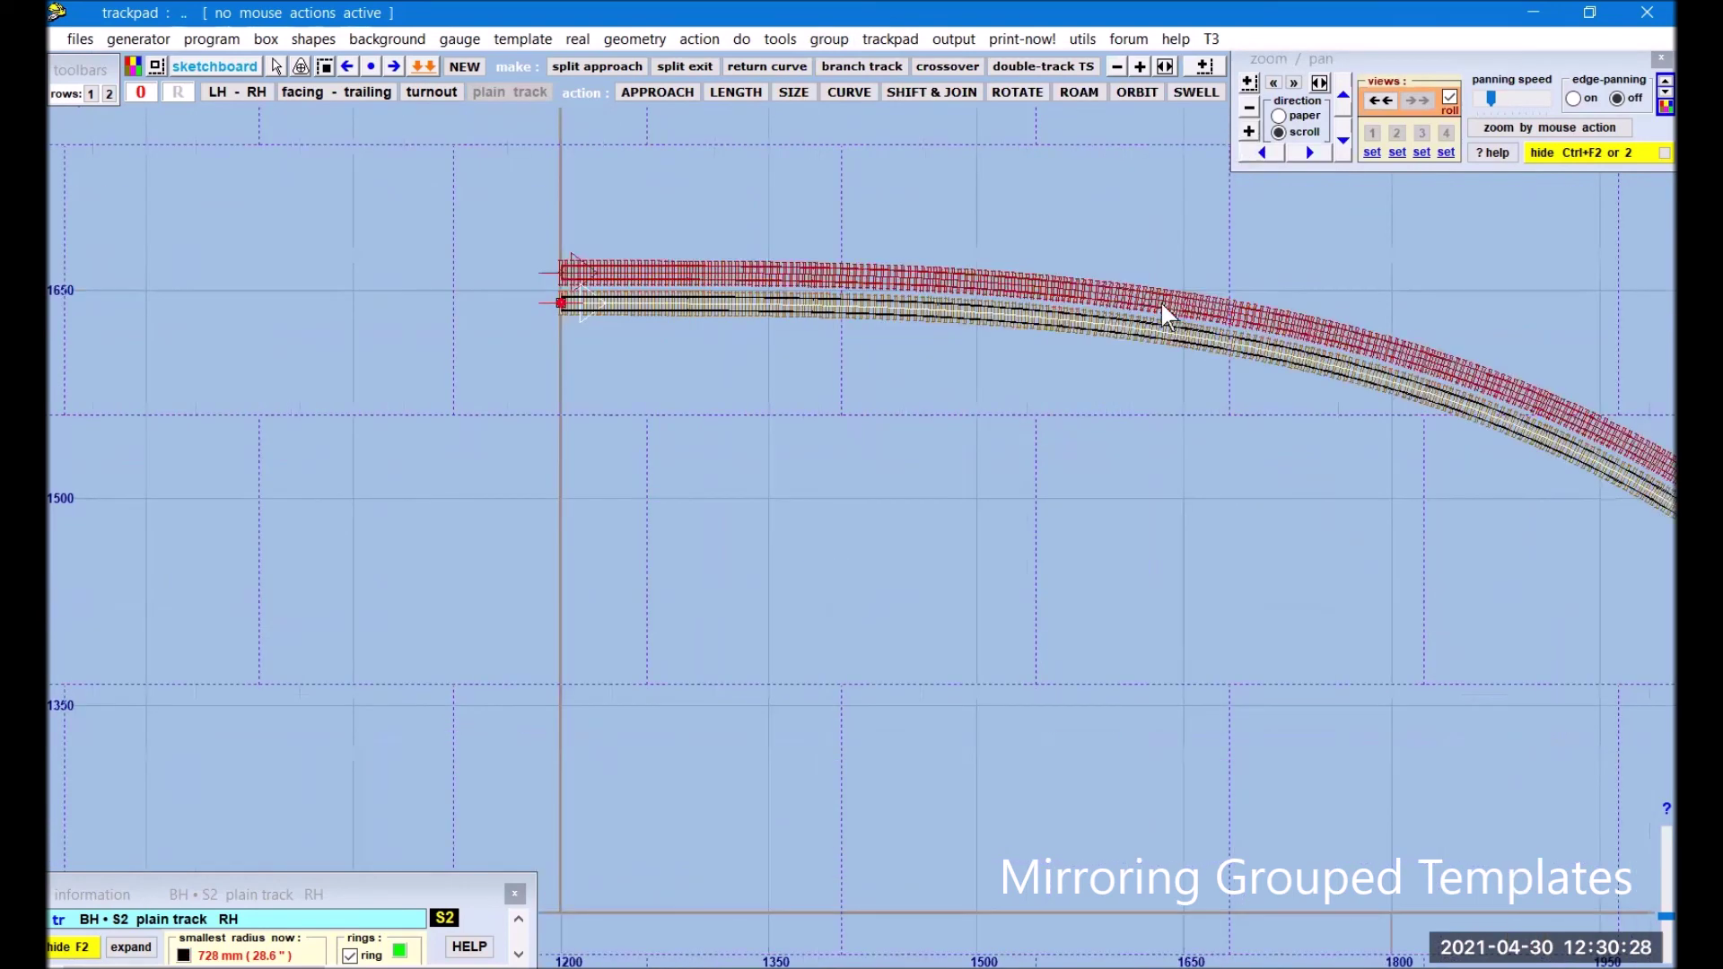
left_click_drag(793, 489, 866, 501)
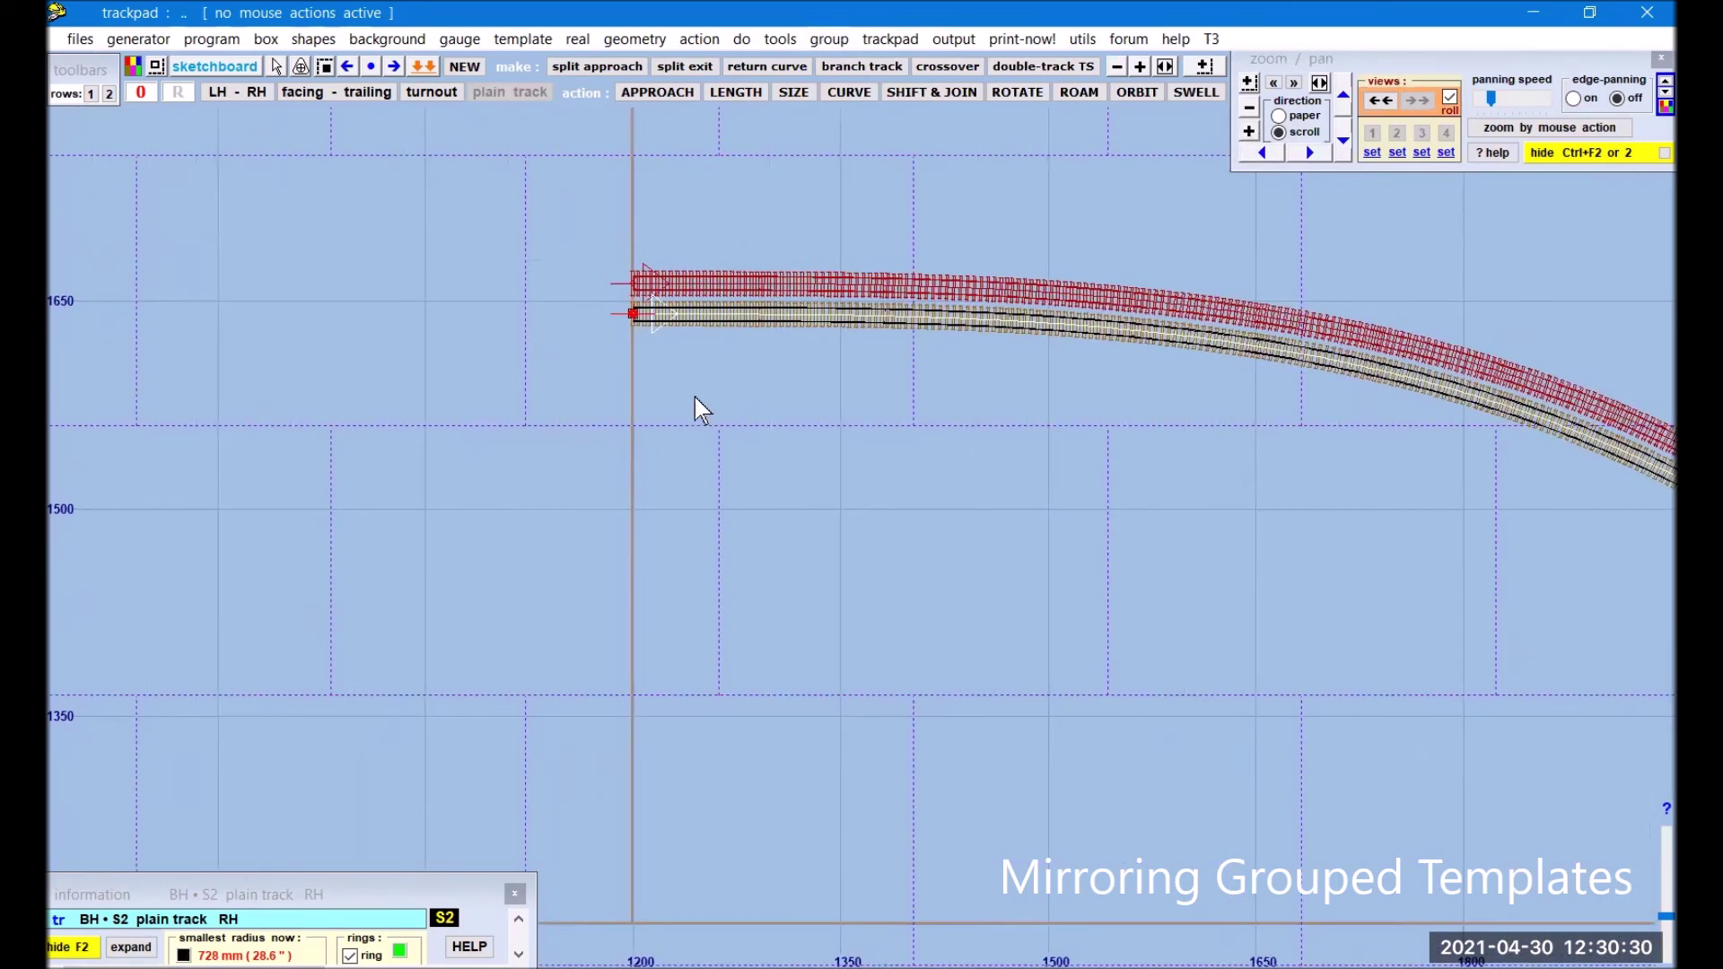
left_click(1249, 131)
left_click(1249, 131)
left_click_drag(734, 173, 1215, 734)
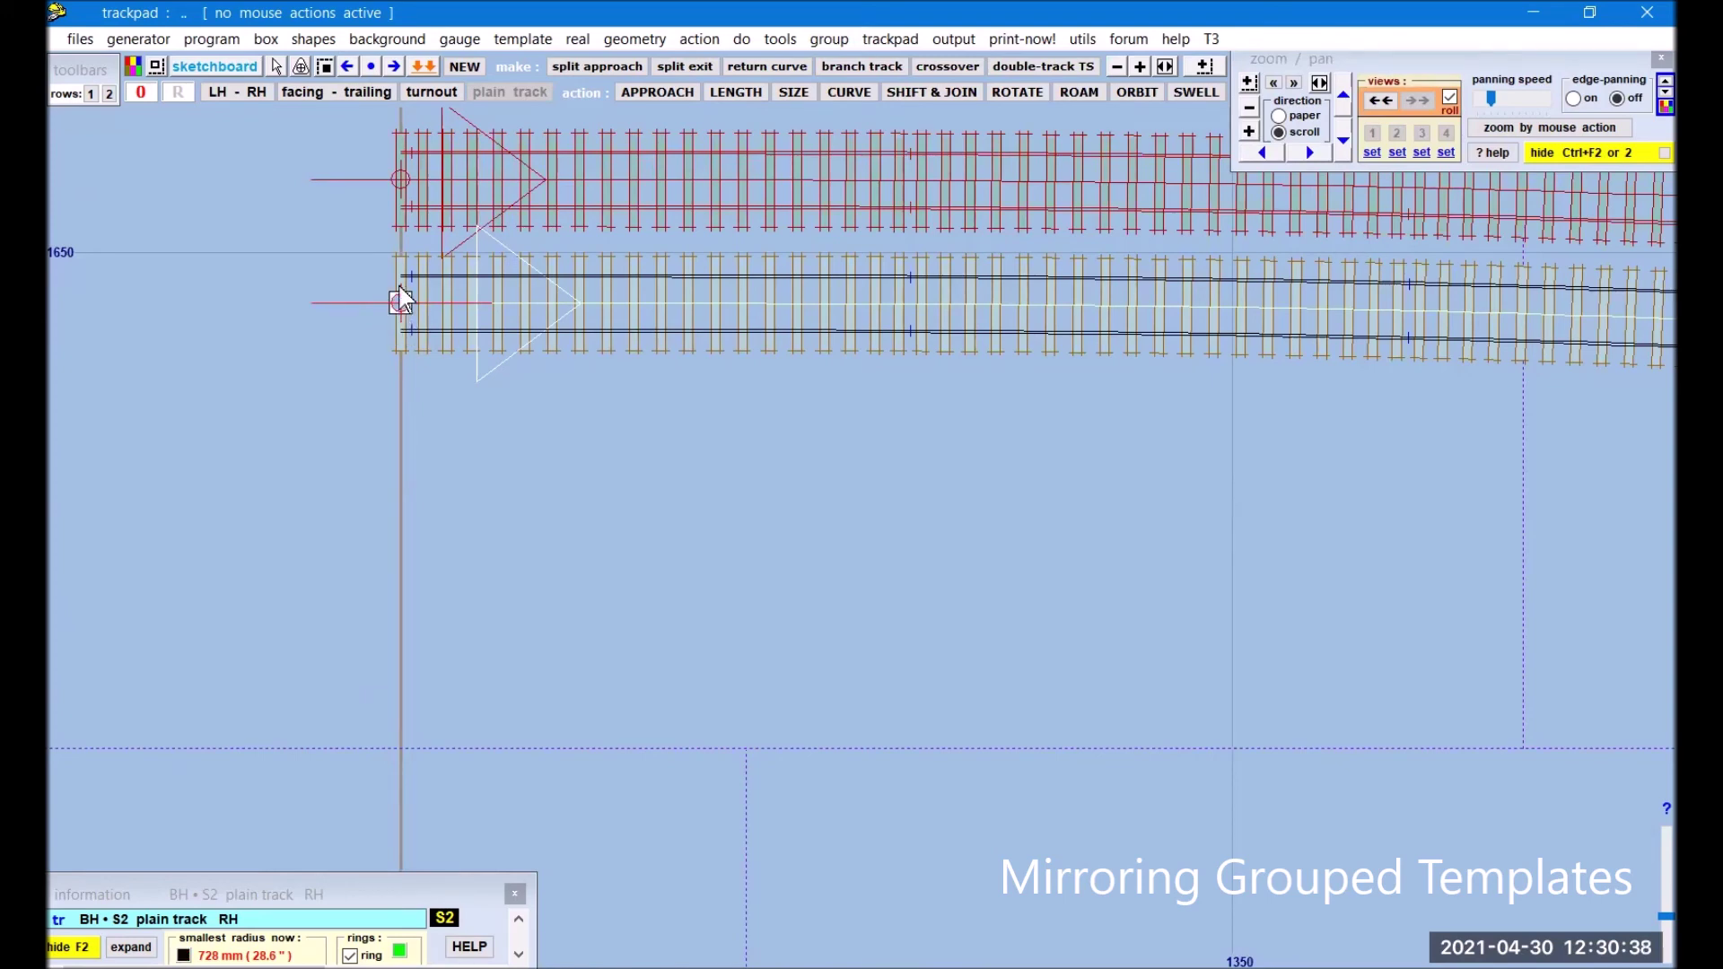
left_click_drag(449, 394, 883, 562)
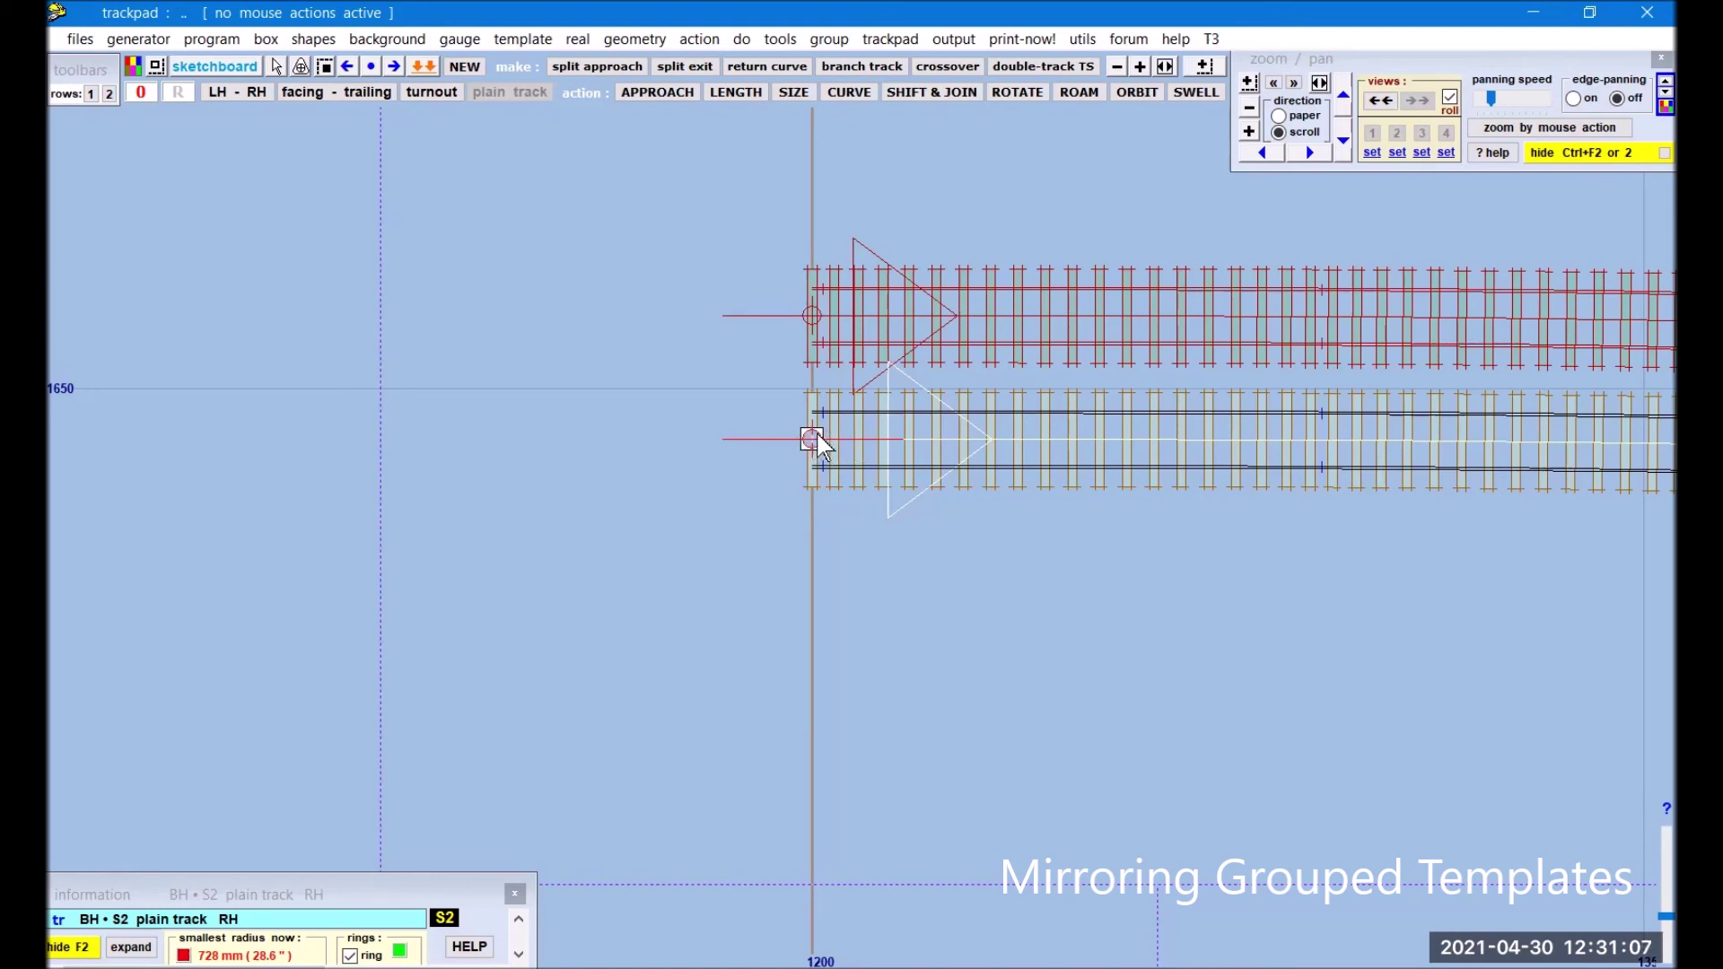
- Mirror the grouped double-track curve sideways on X at the notch without duplicating it first
left_click(1250, 108)
left_click(1251, 108)
left_click(1251, 108)
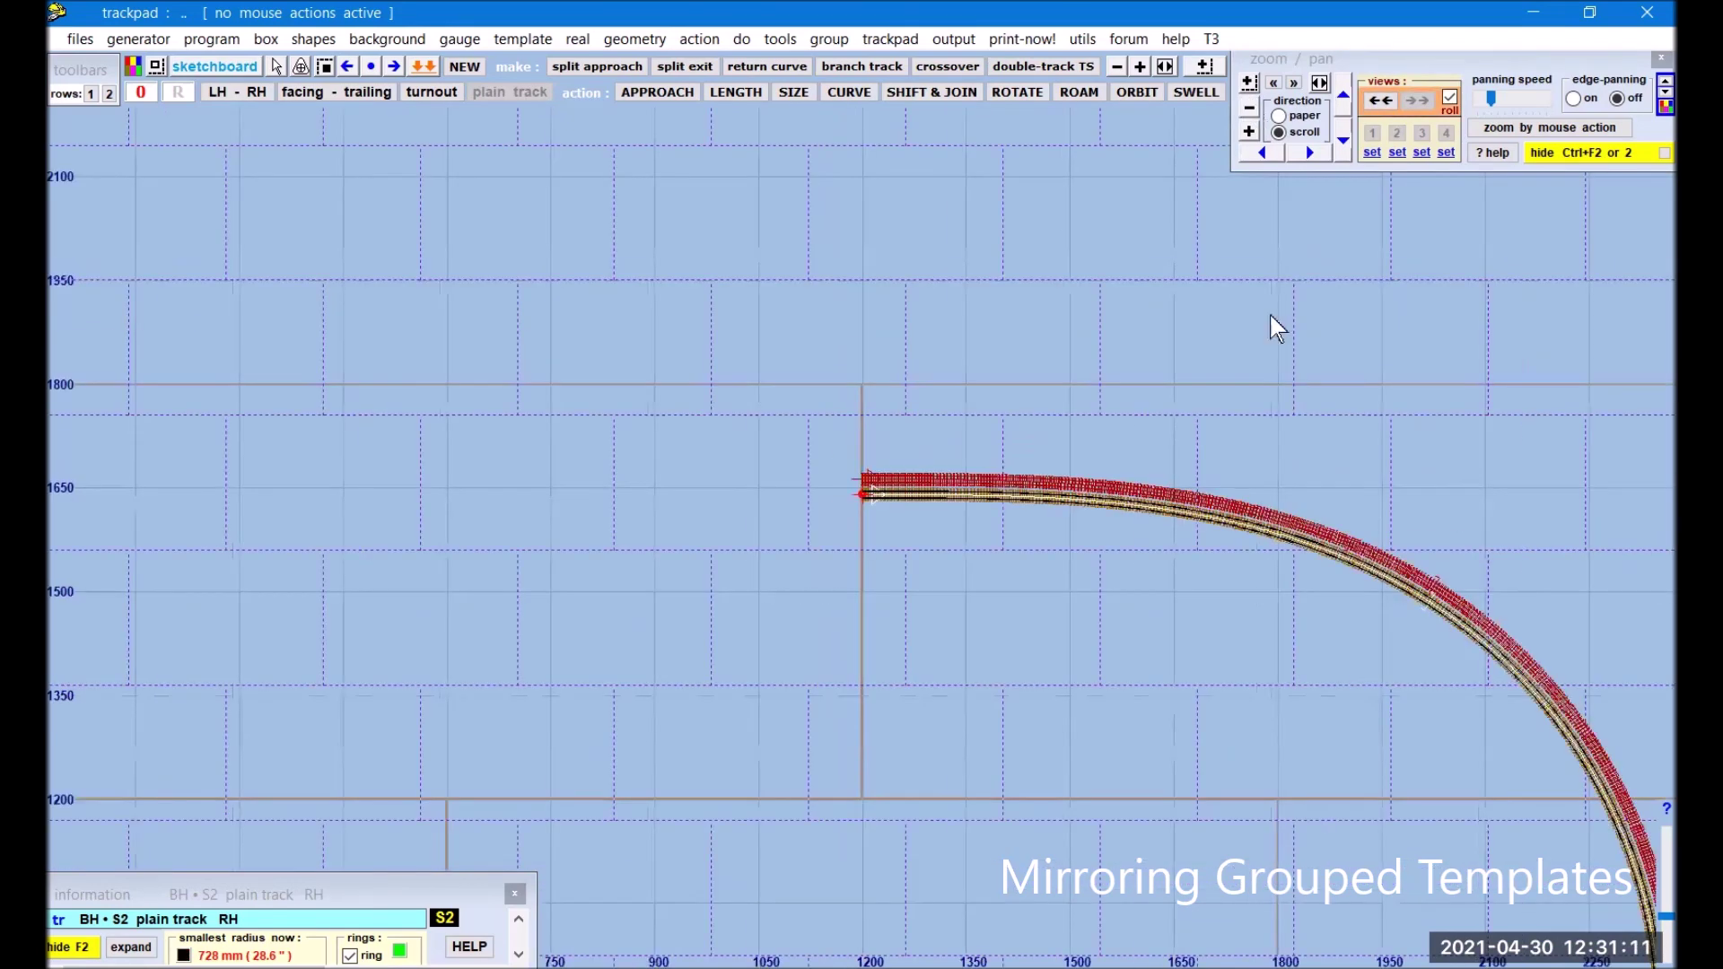
left_click_drag(1301, 746, 1246, 551)
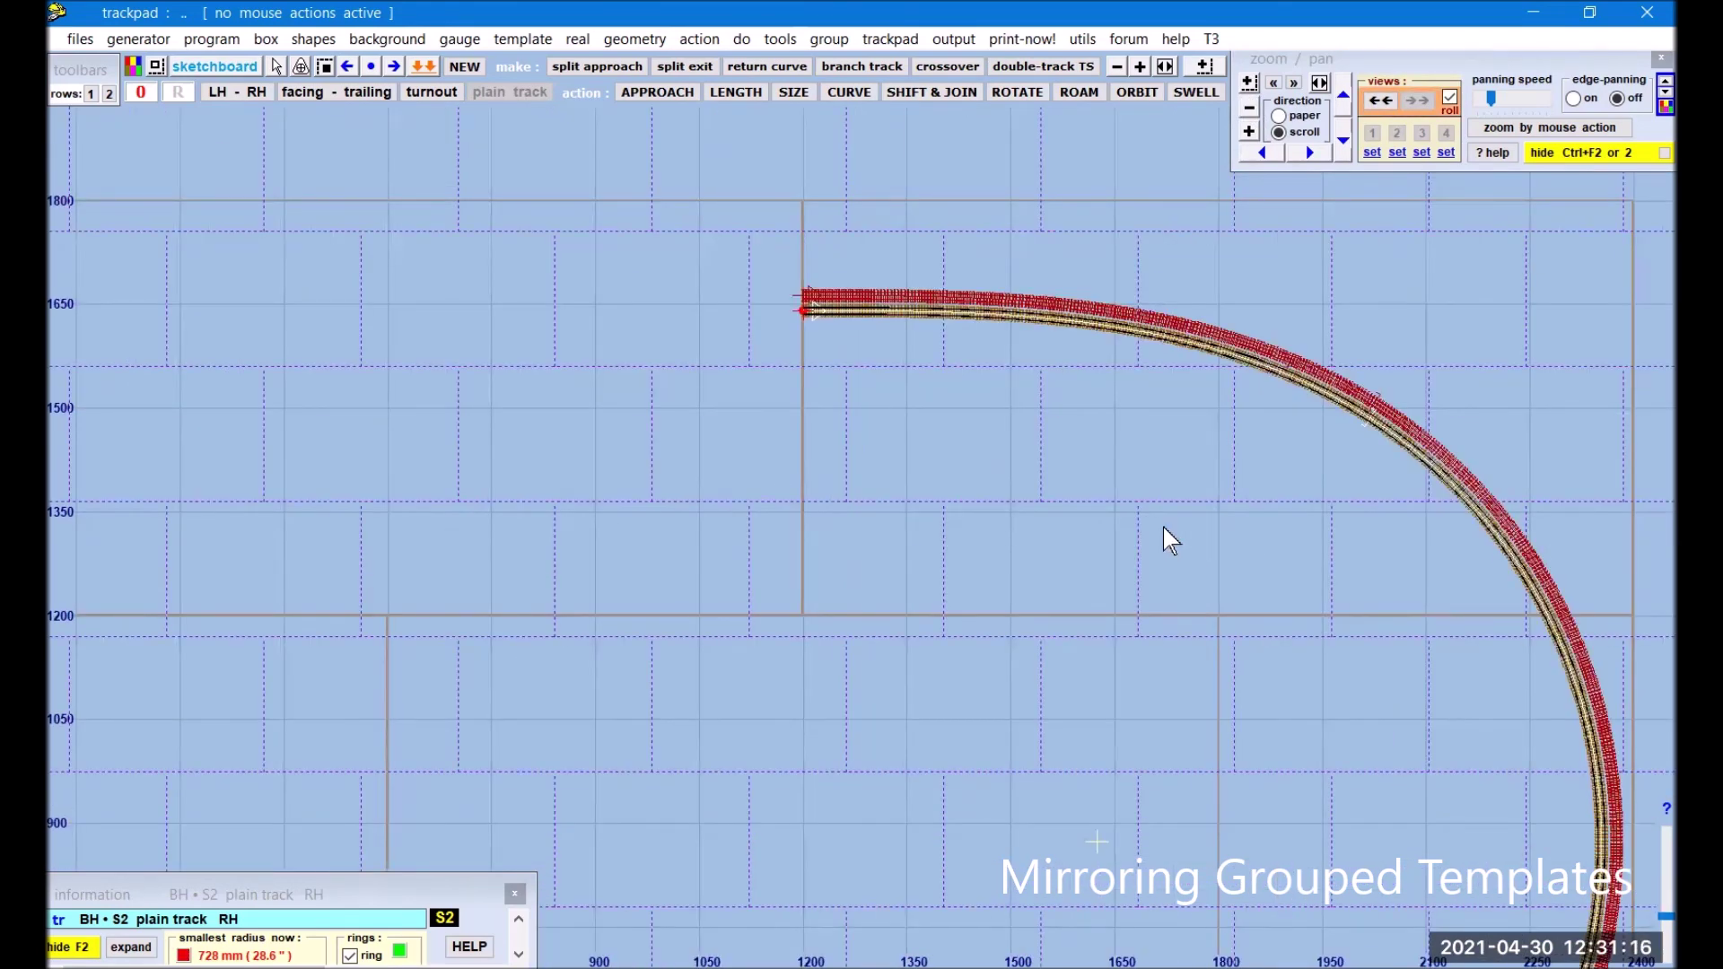
left_click(830, 40)
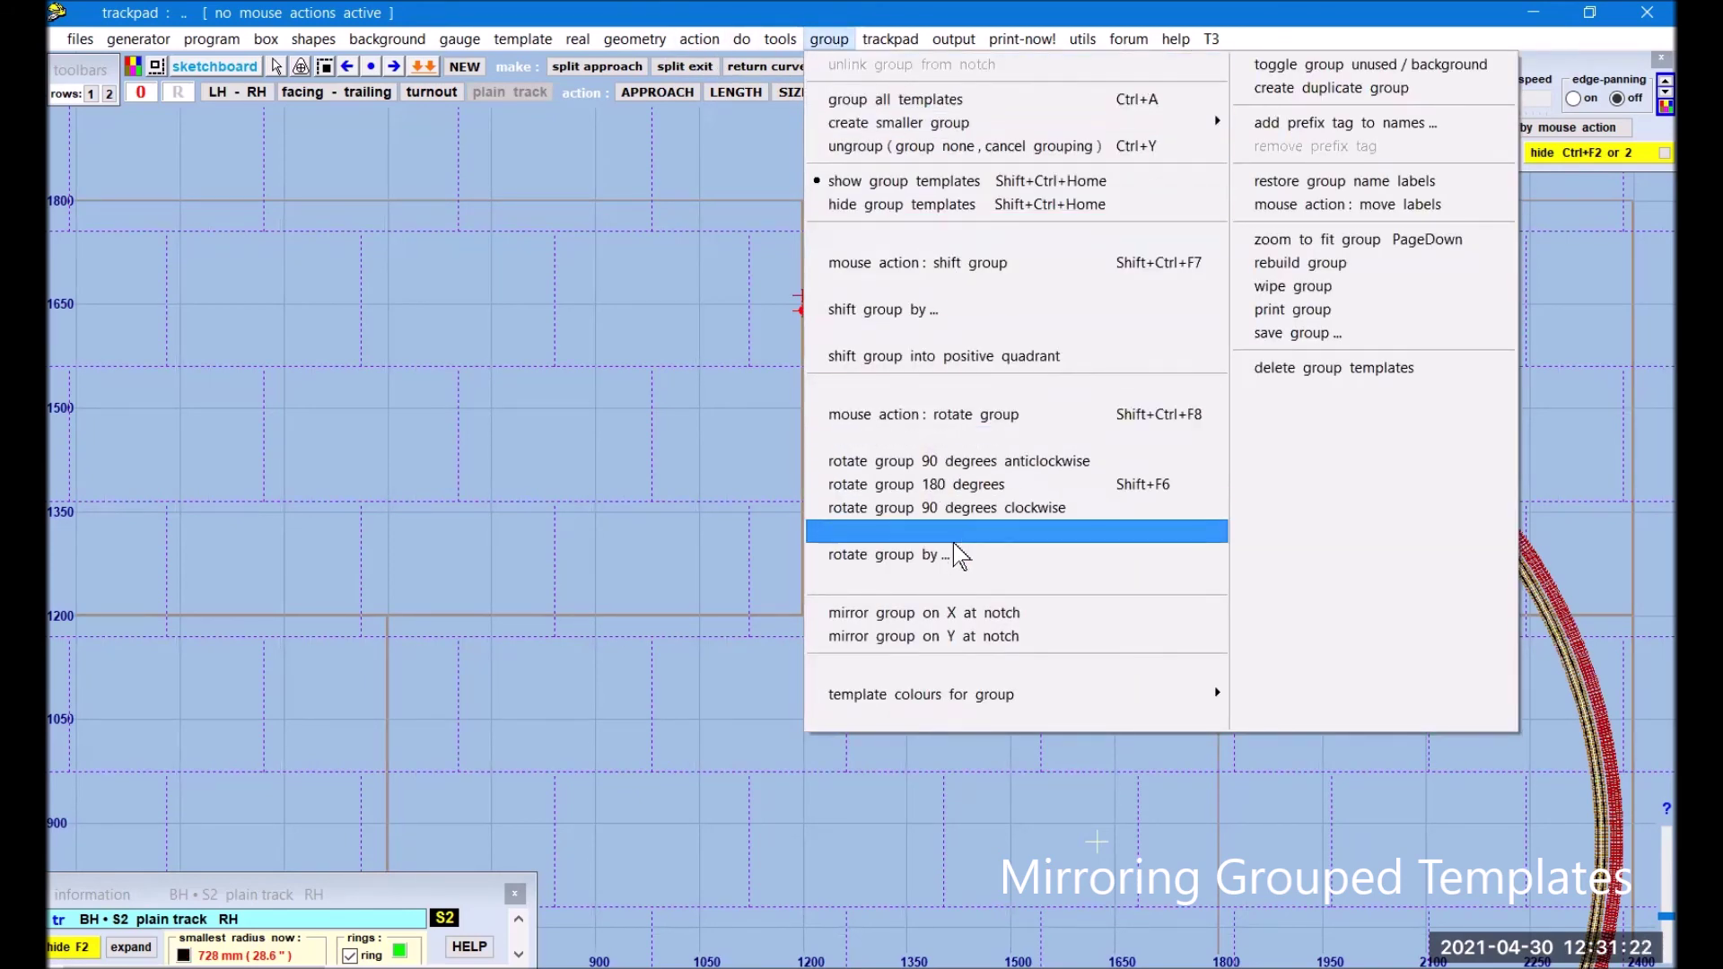
left_click(989, 610)
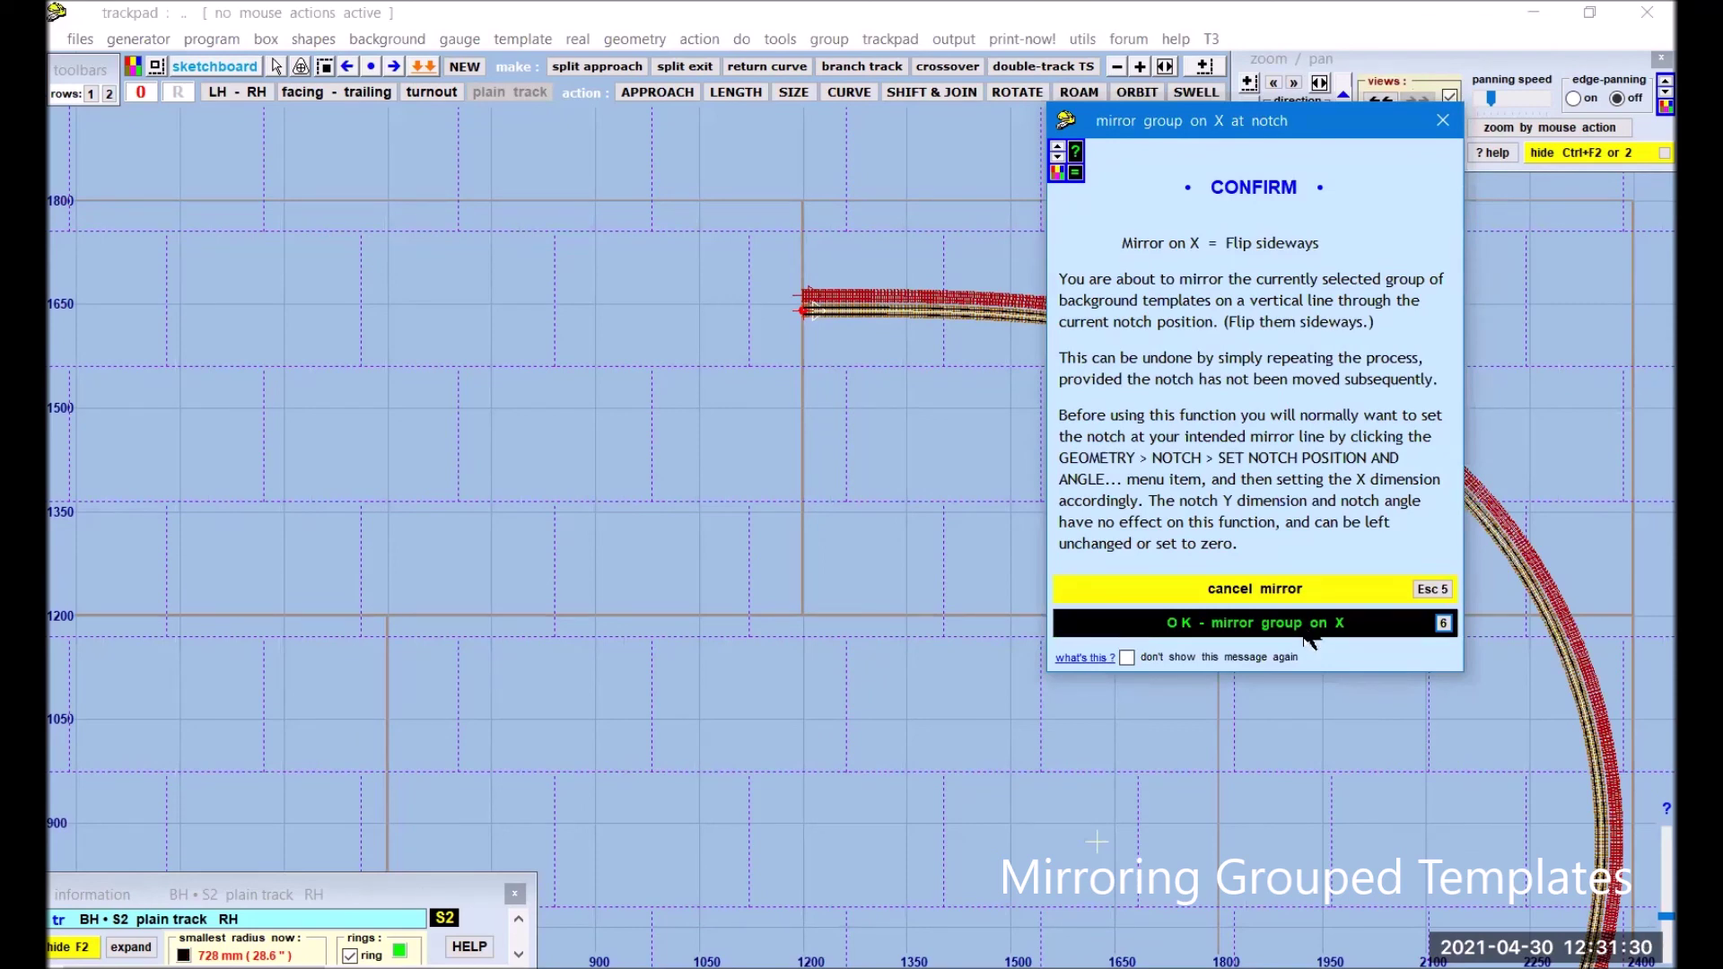
left_click(1307, 635)
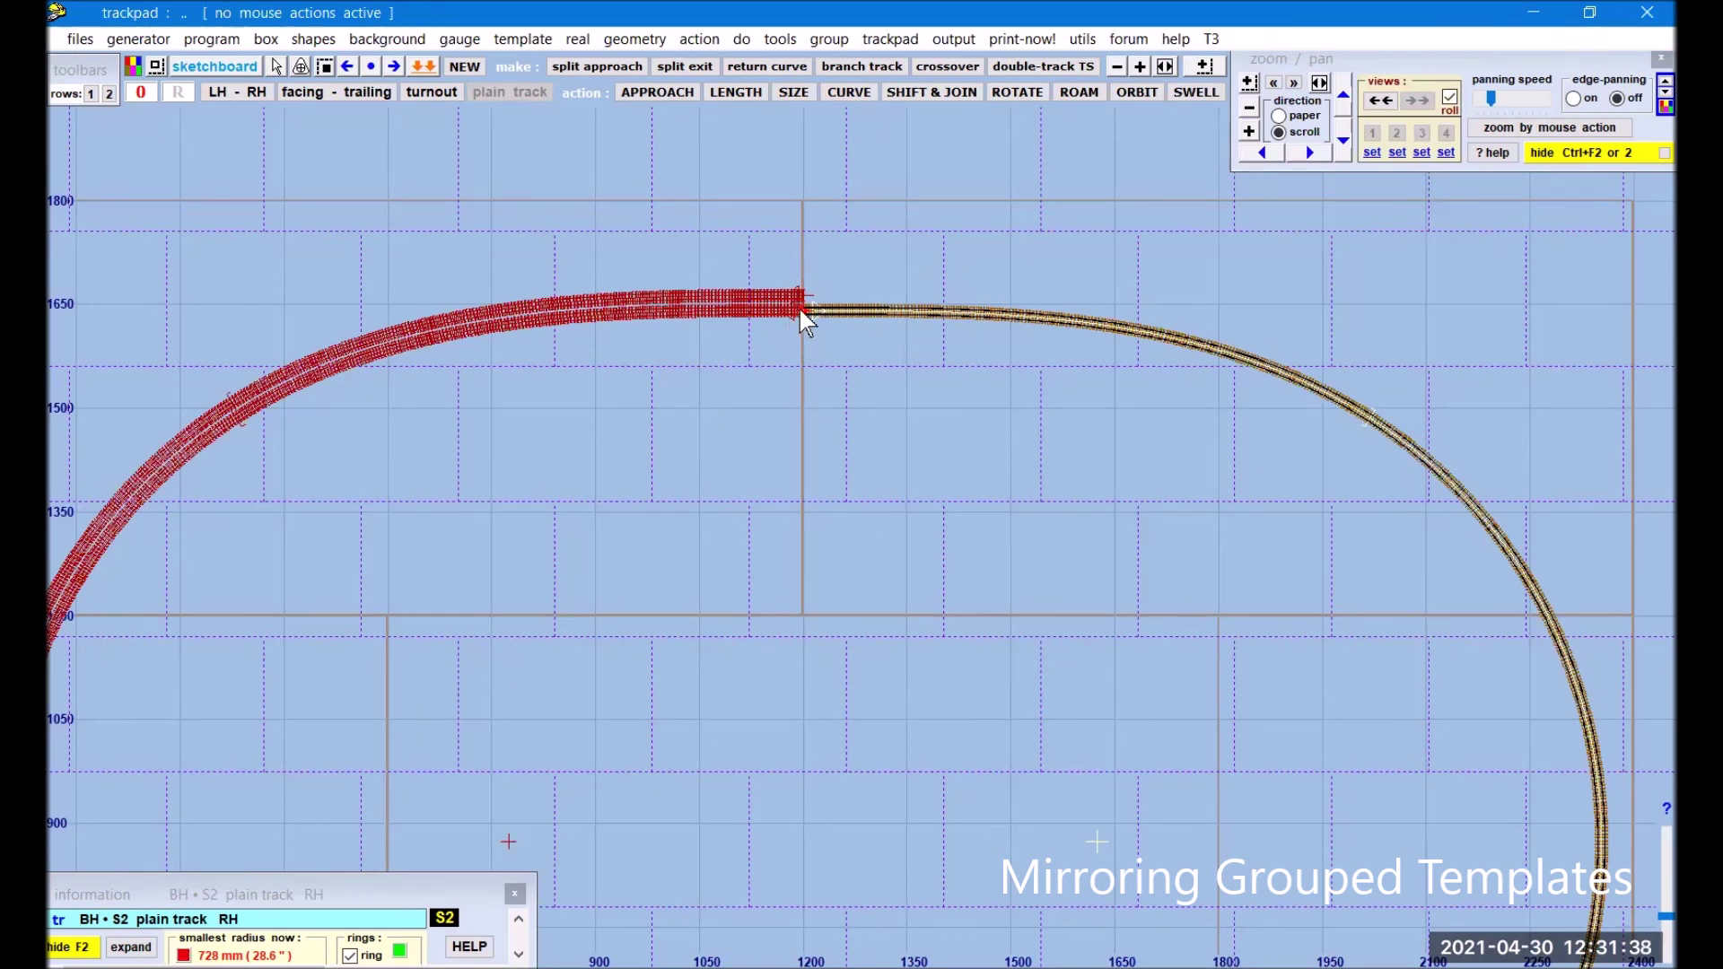
- Reverse the group's mirroring by repeating the mirror on X at the notch
left_click(1246, 100)
middle_click_drag(872, 491, 848, 465)
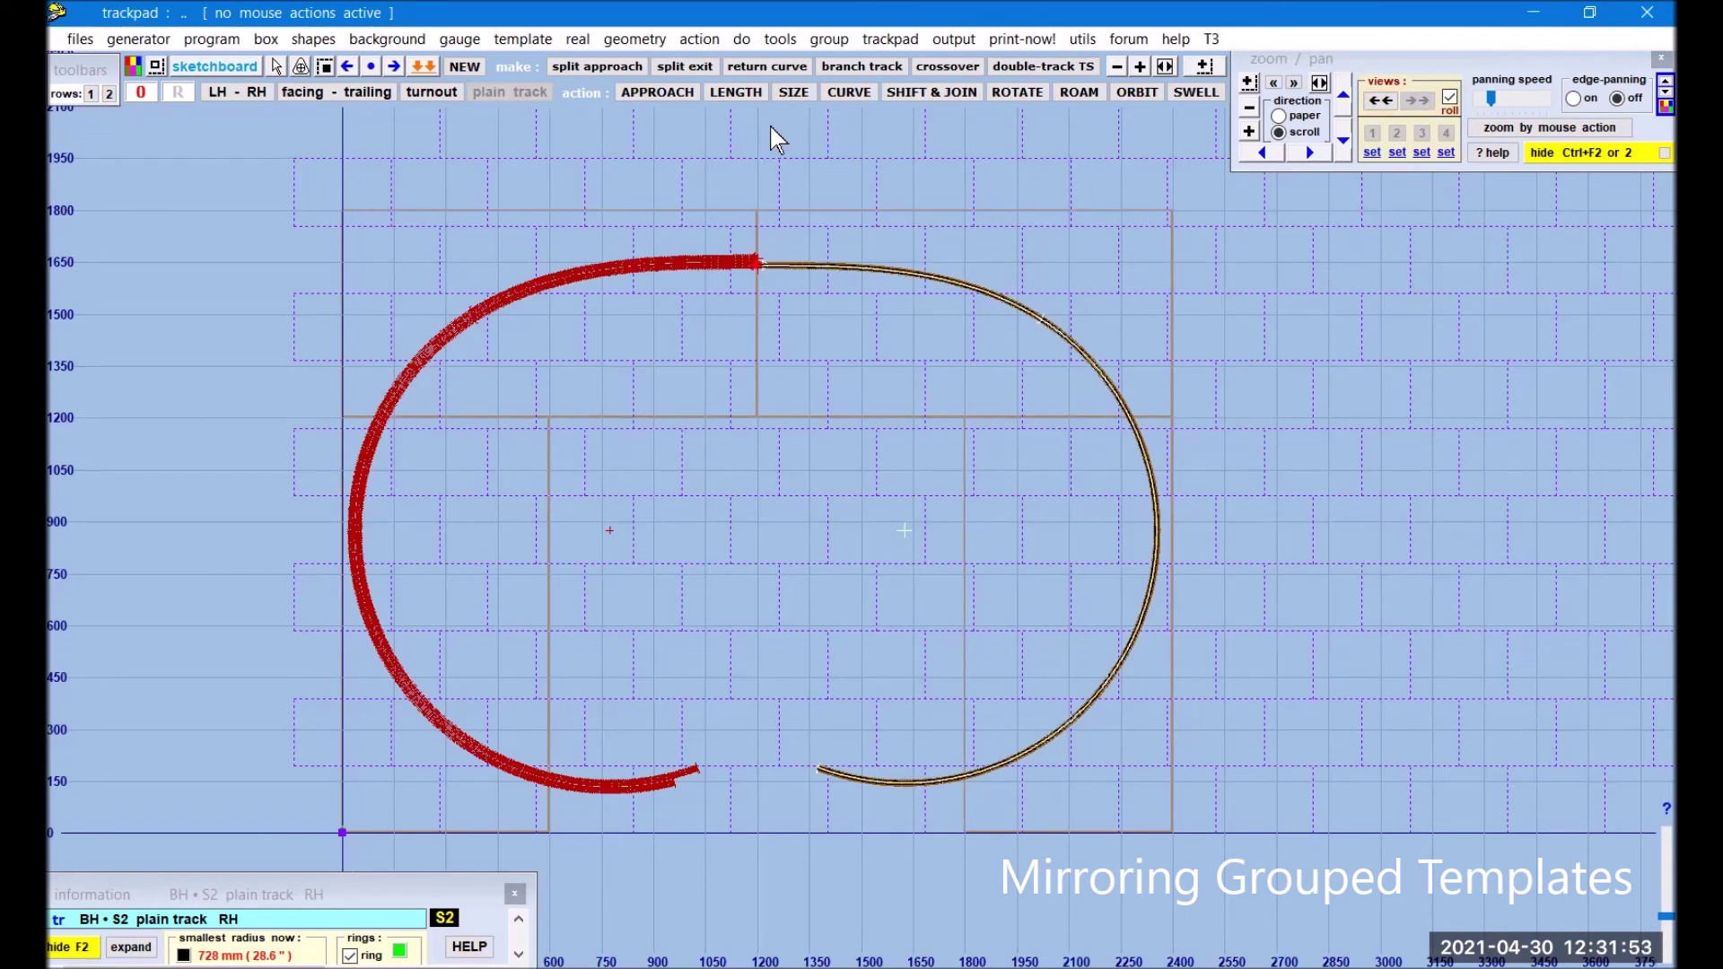
left_click(826, 41)
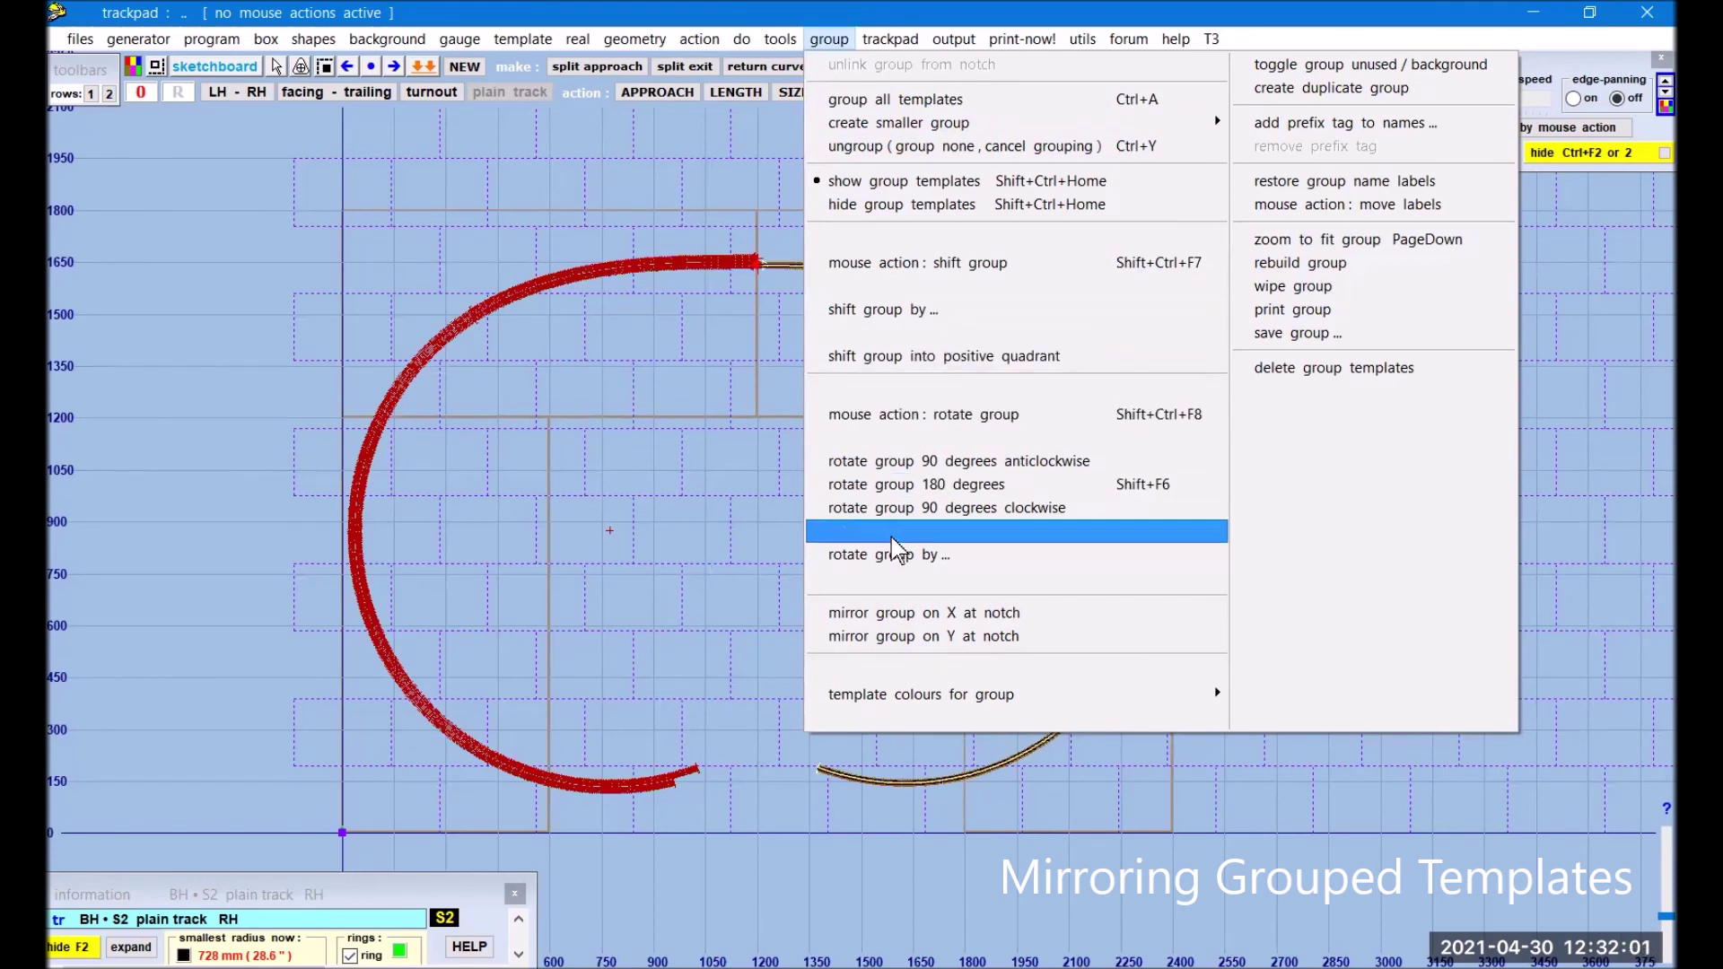
left_click(896, 612)
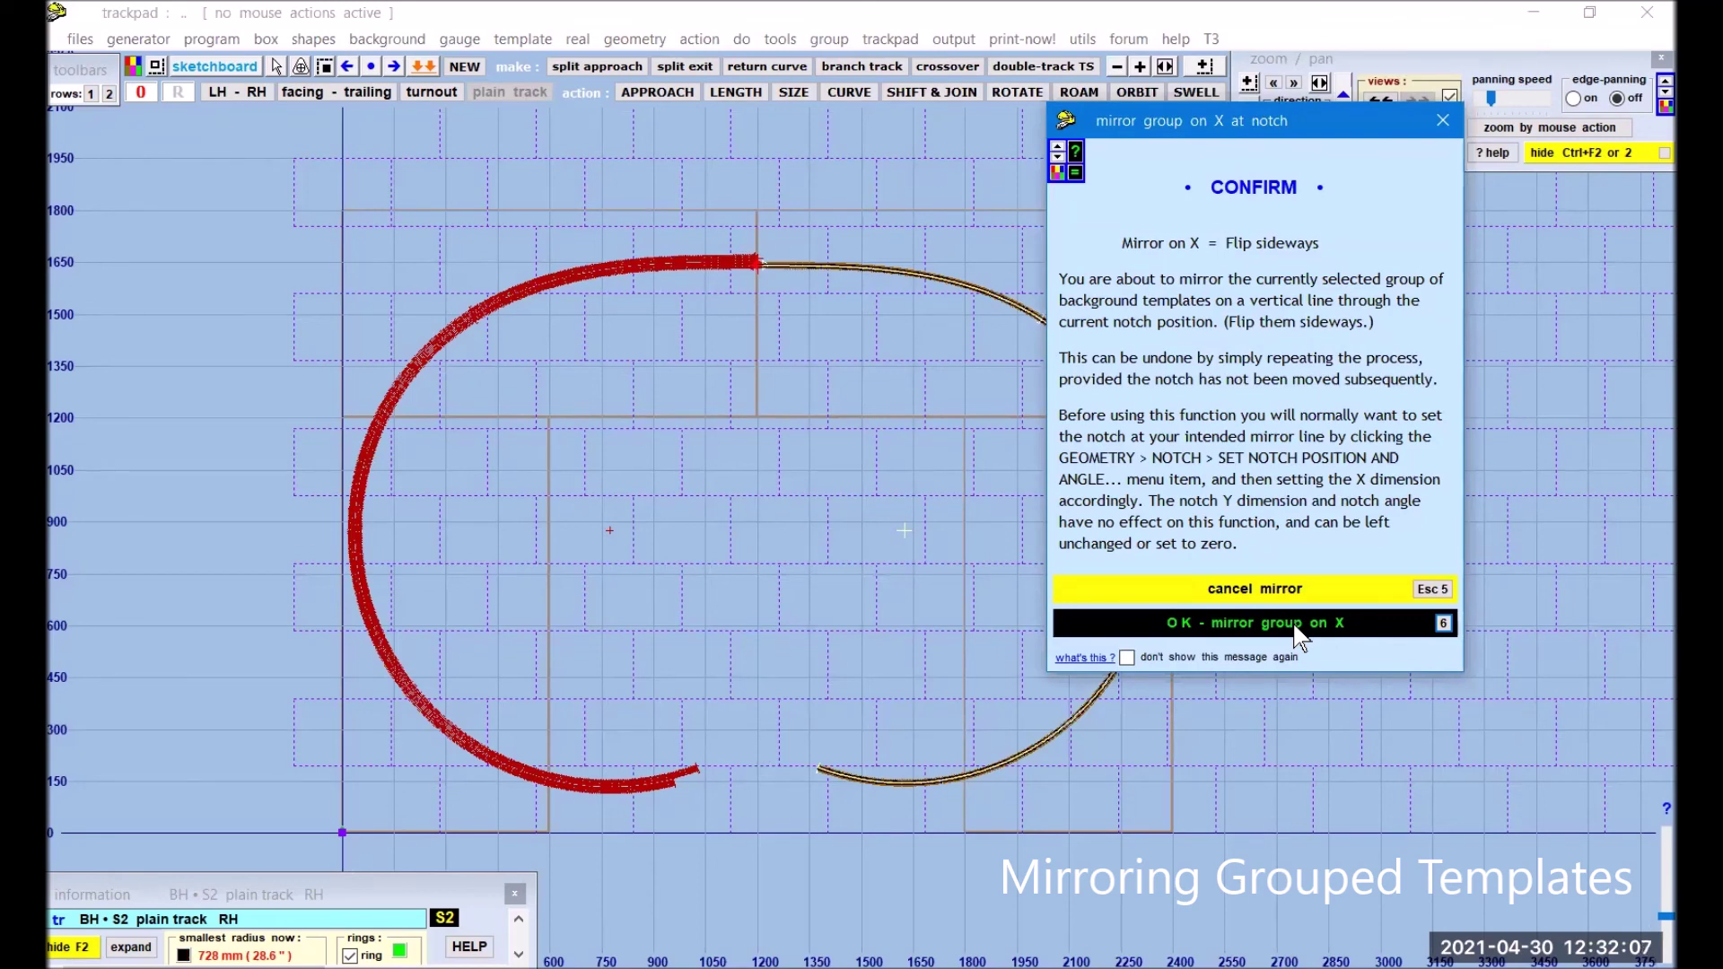
left_click(1290, 625)
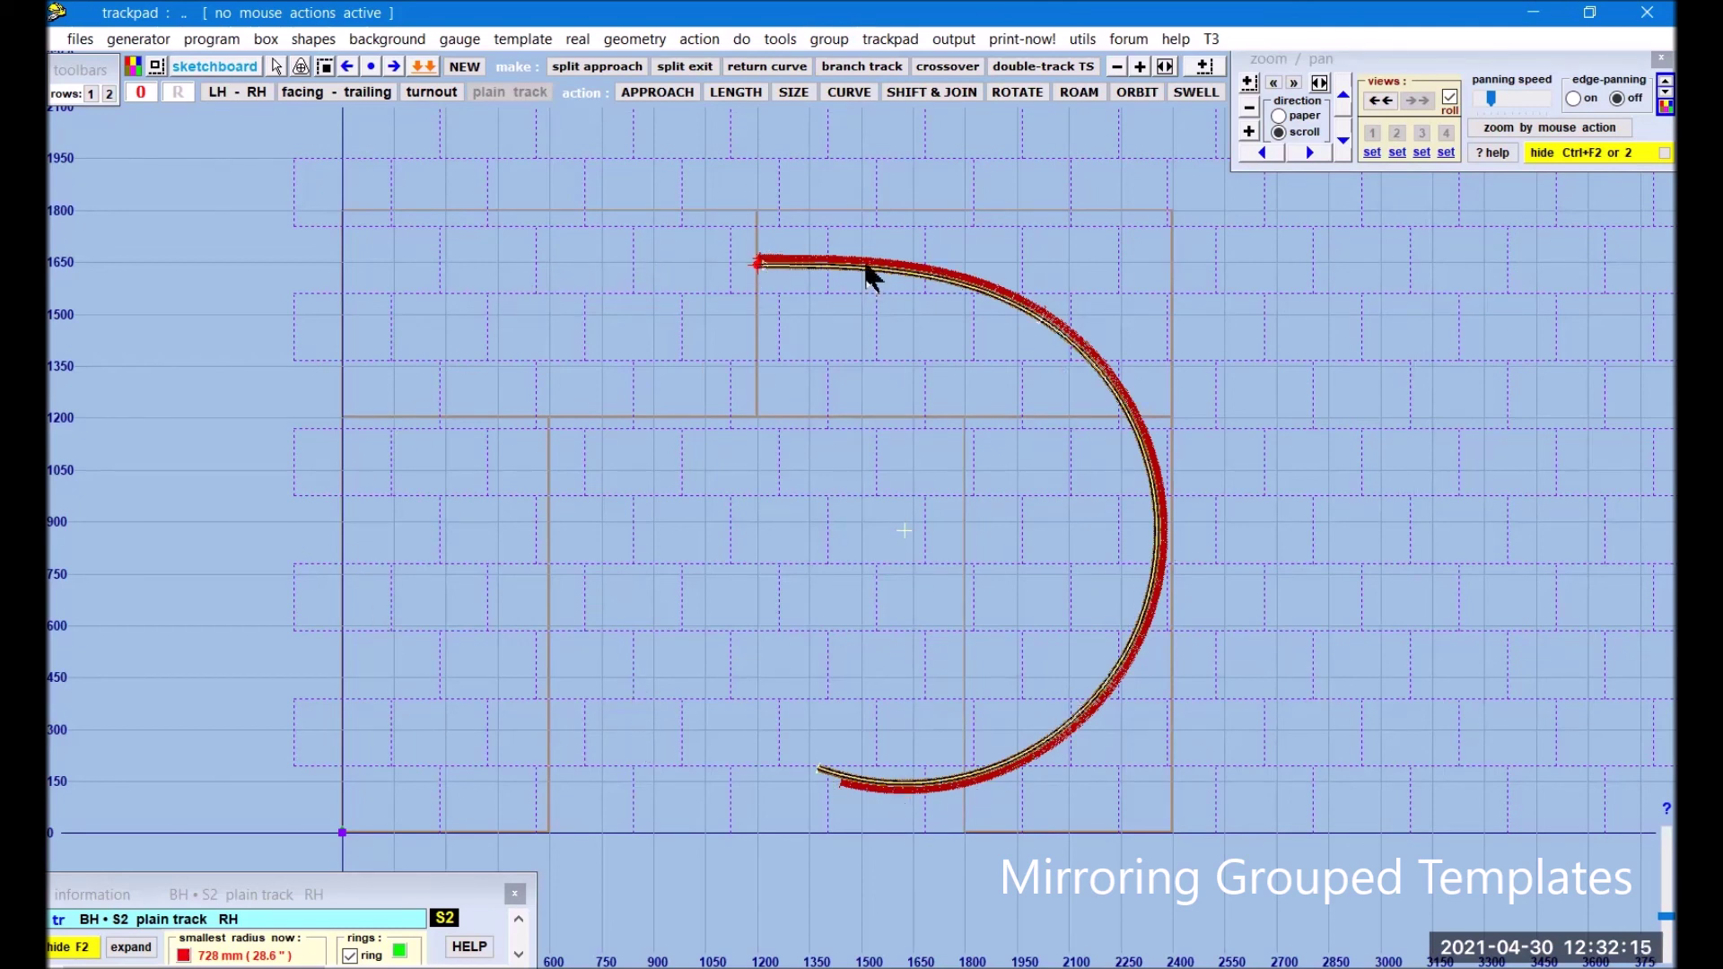
- Create a duplicate of the grouped double-track templates in place
left_click(827, 39)
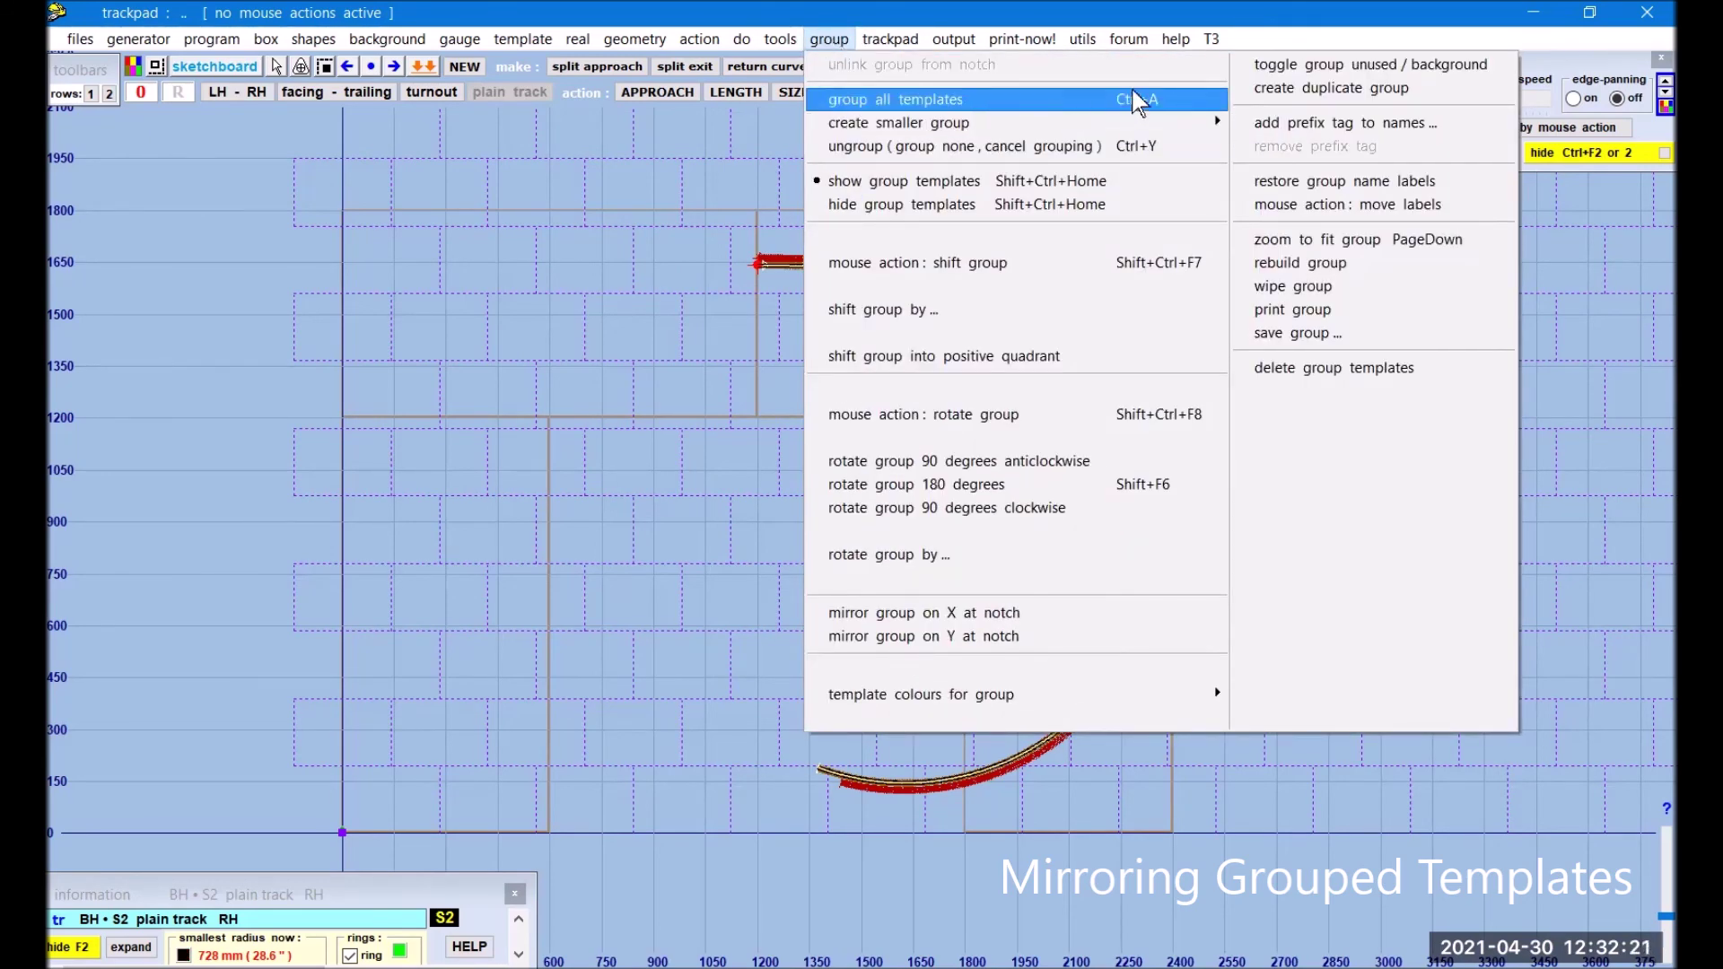
left_click(1339, 90)
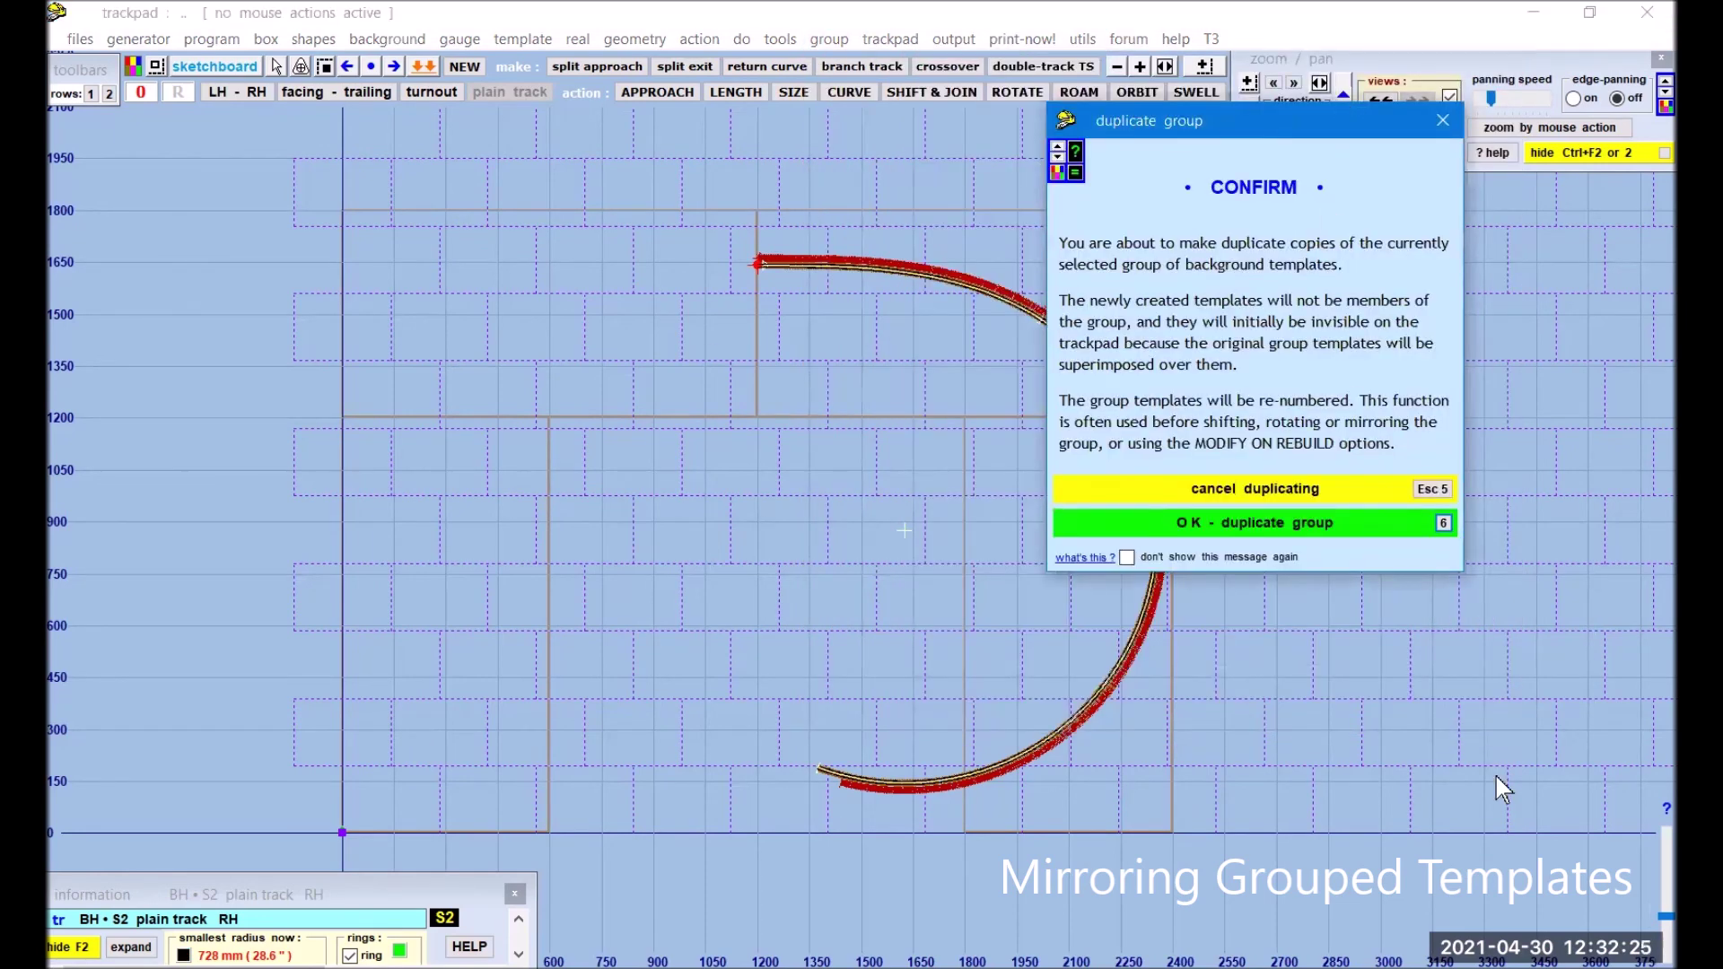
left_click(1325, 529)
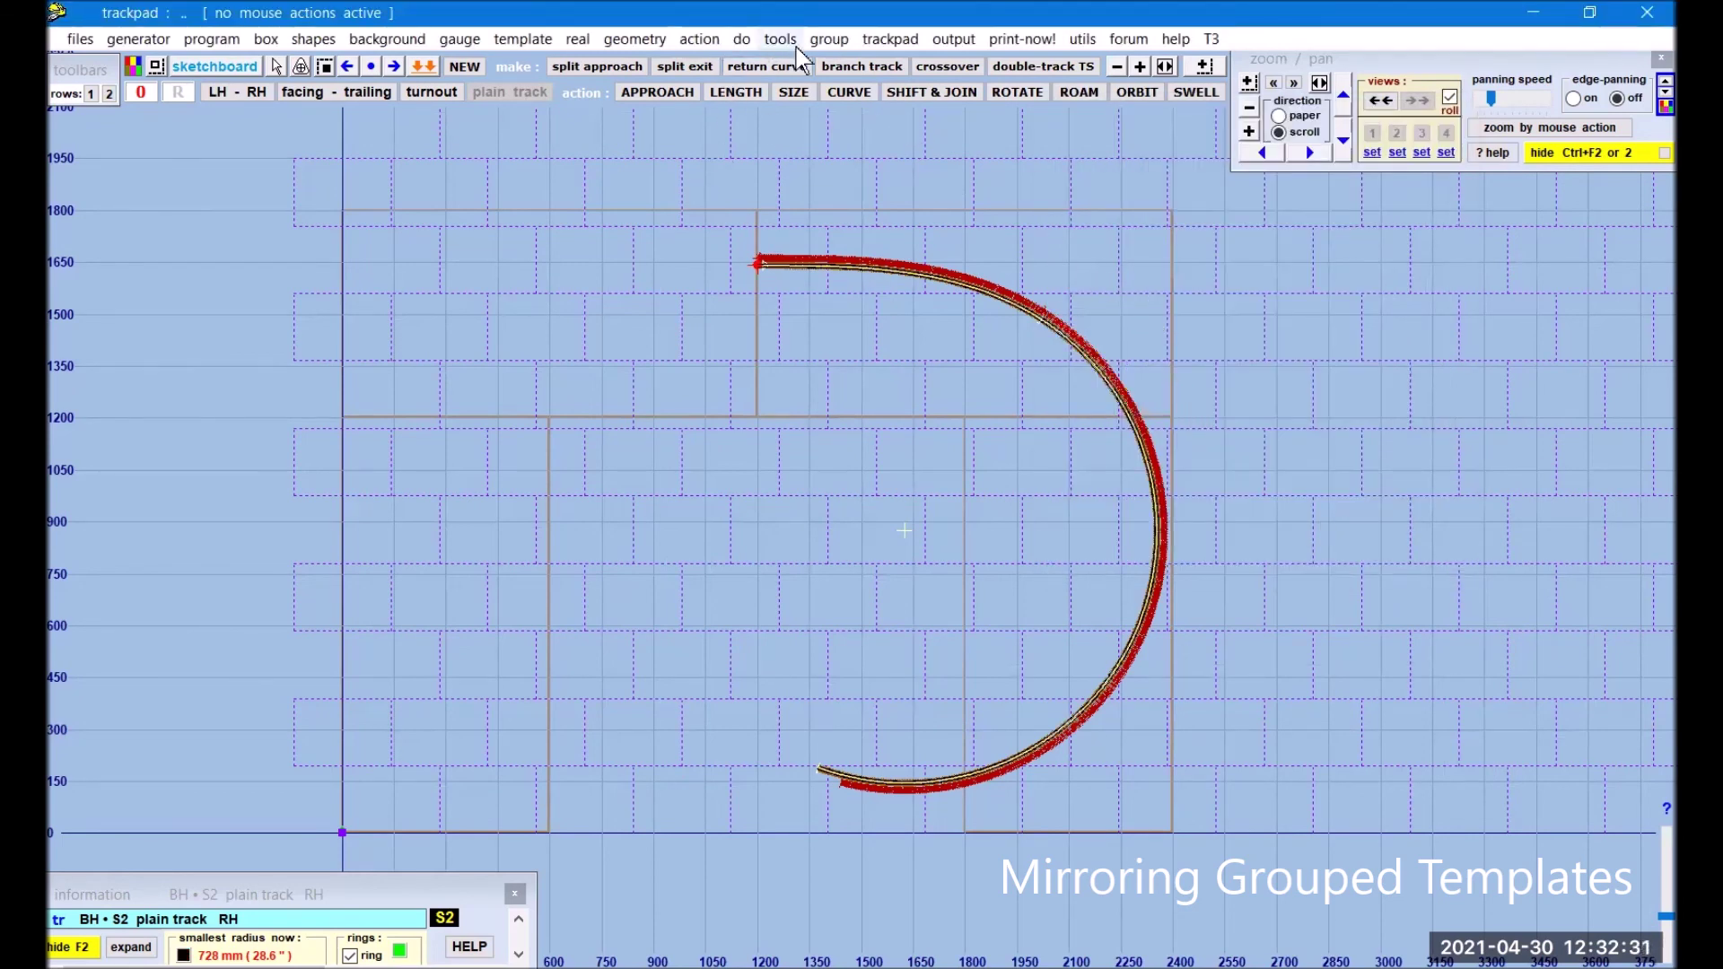
- Mirror the group on X at the notch onto the opposite half of the baseboard, leaving the duplicates in place
left_click(830, 40)
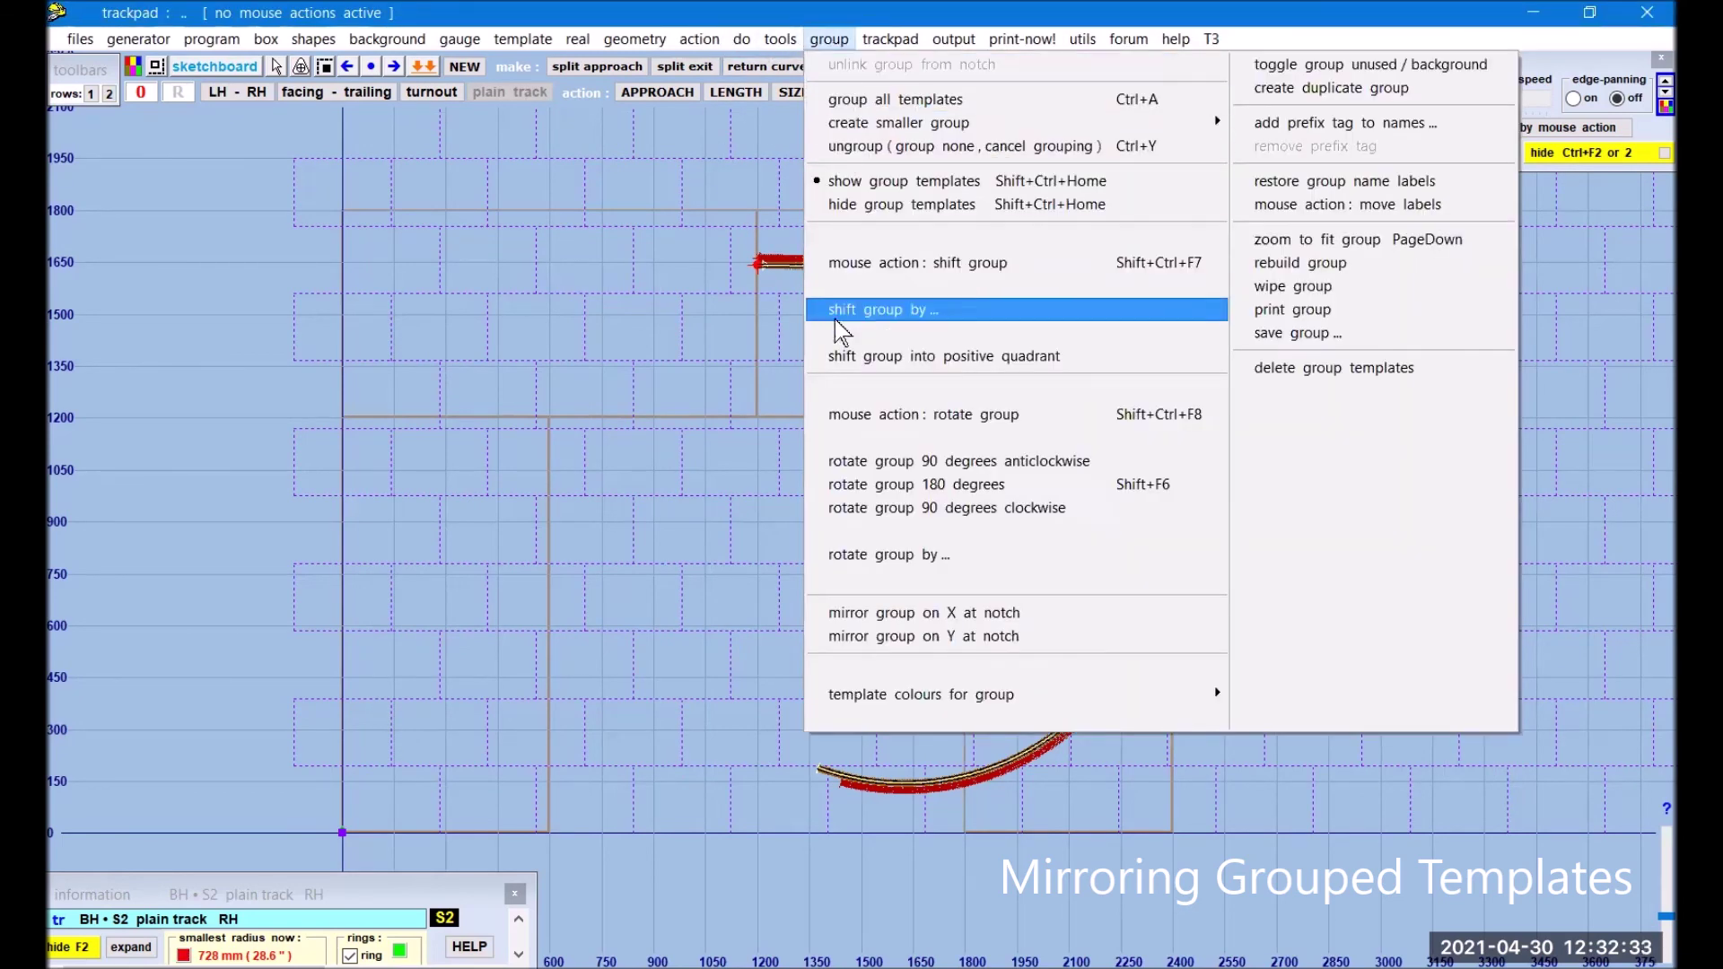
left_click(918, 614)
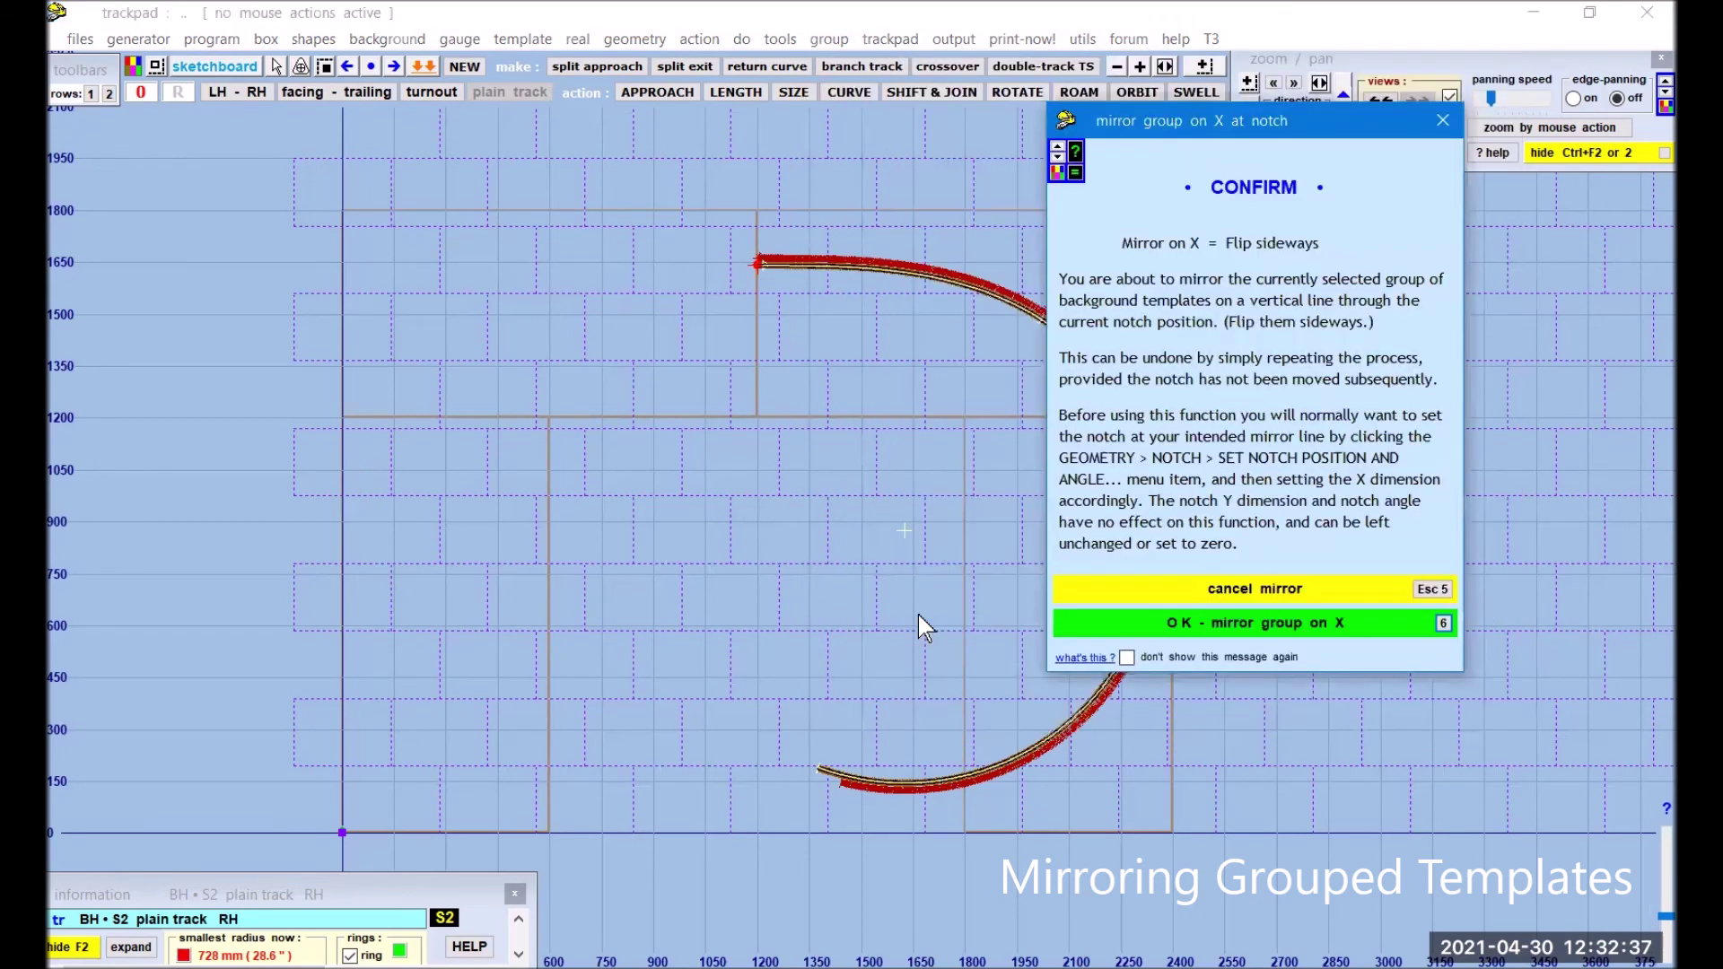
left_click(1348, 633)
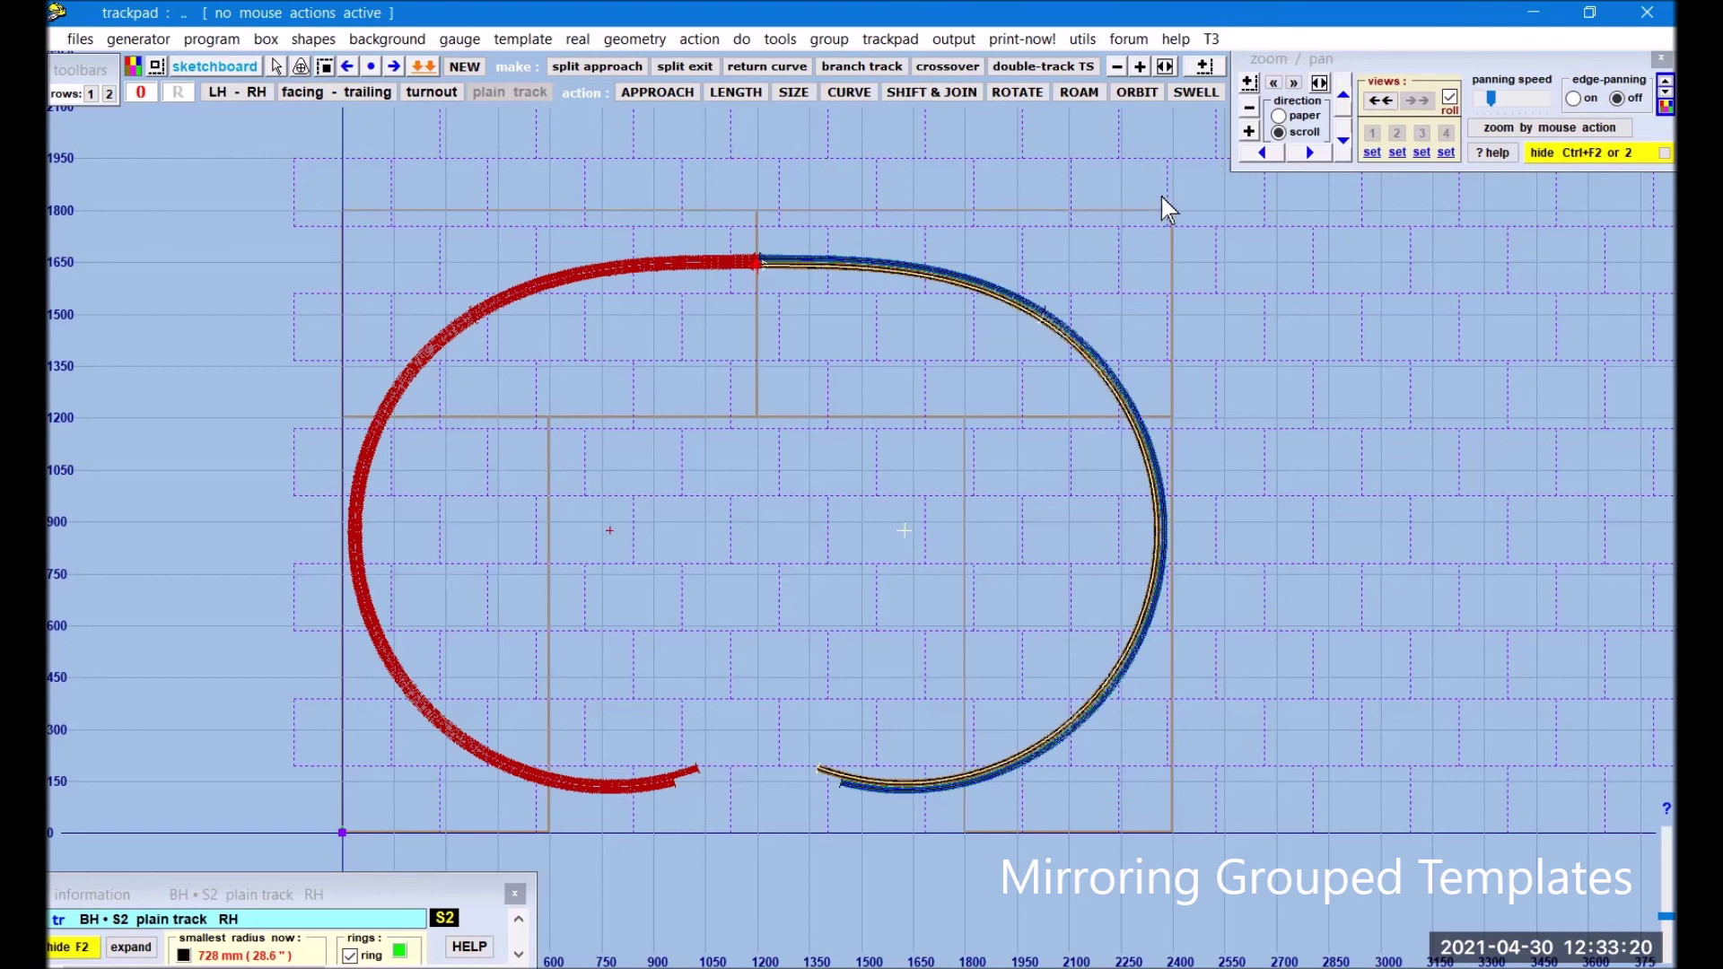
- Mirror the grouped double-track curve on Y at the notch, flipping it top-to-bottom
left_click(1248, 131)
mouse_move(844, 214)
left_mouse_down()
mouse_move(924, 607)
mouse_move(989, 724)
mouse_move(1064, 708)
left_mouse_up()
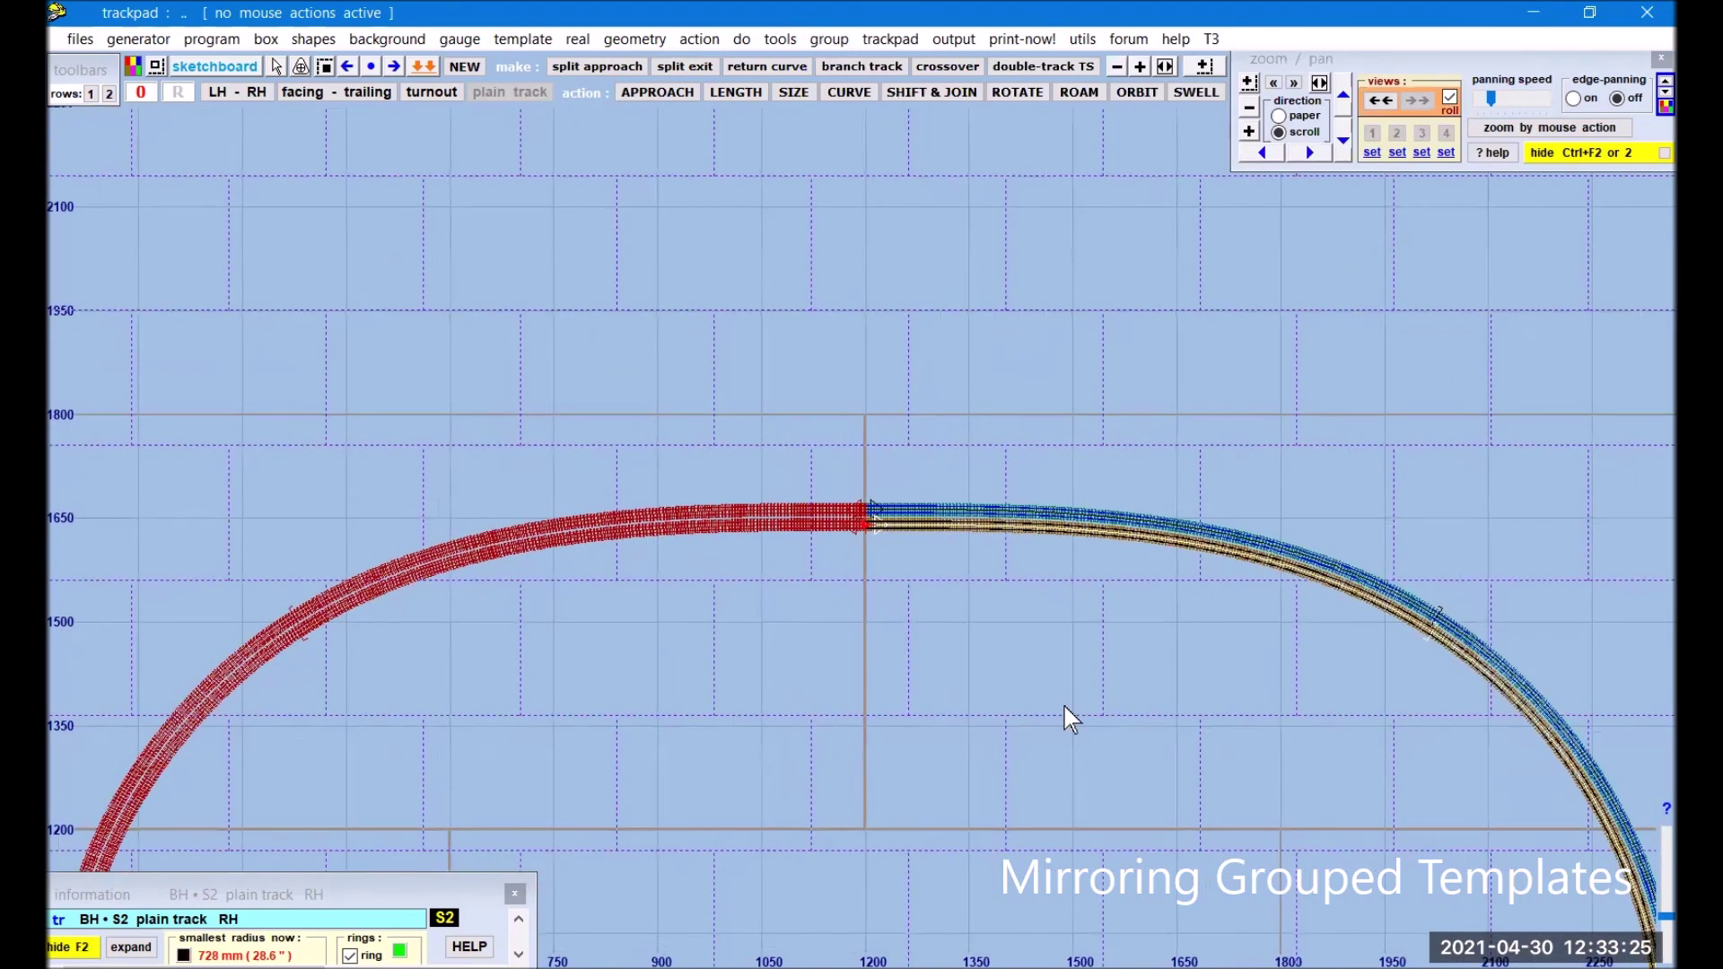
left_click(826, 39)
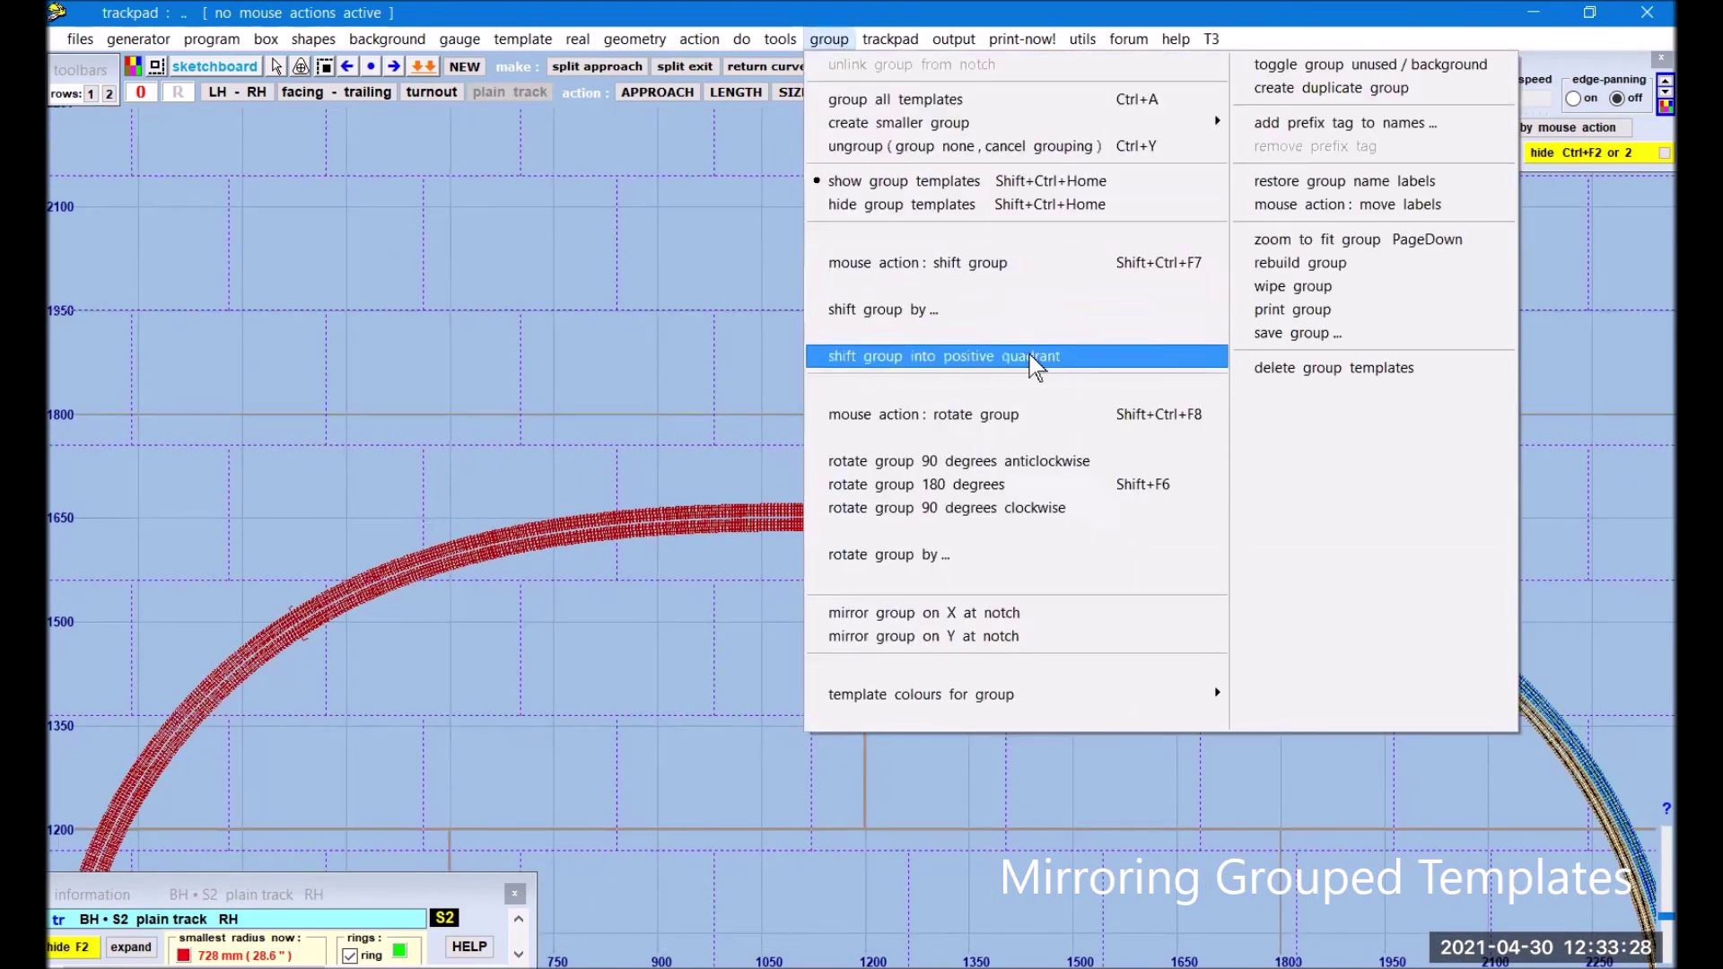
left_click(952, 638)
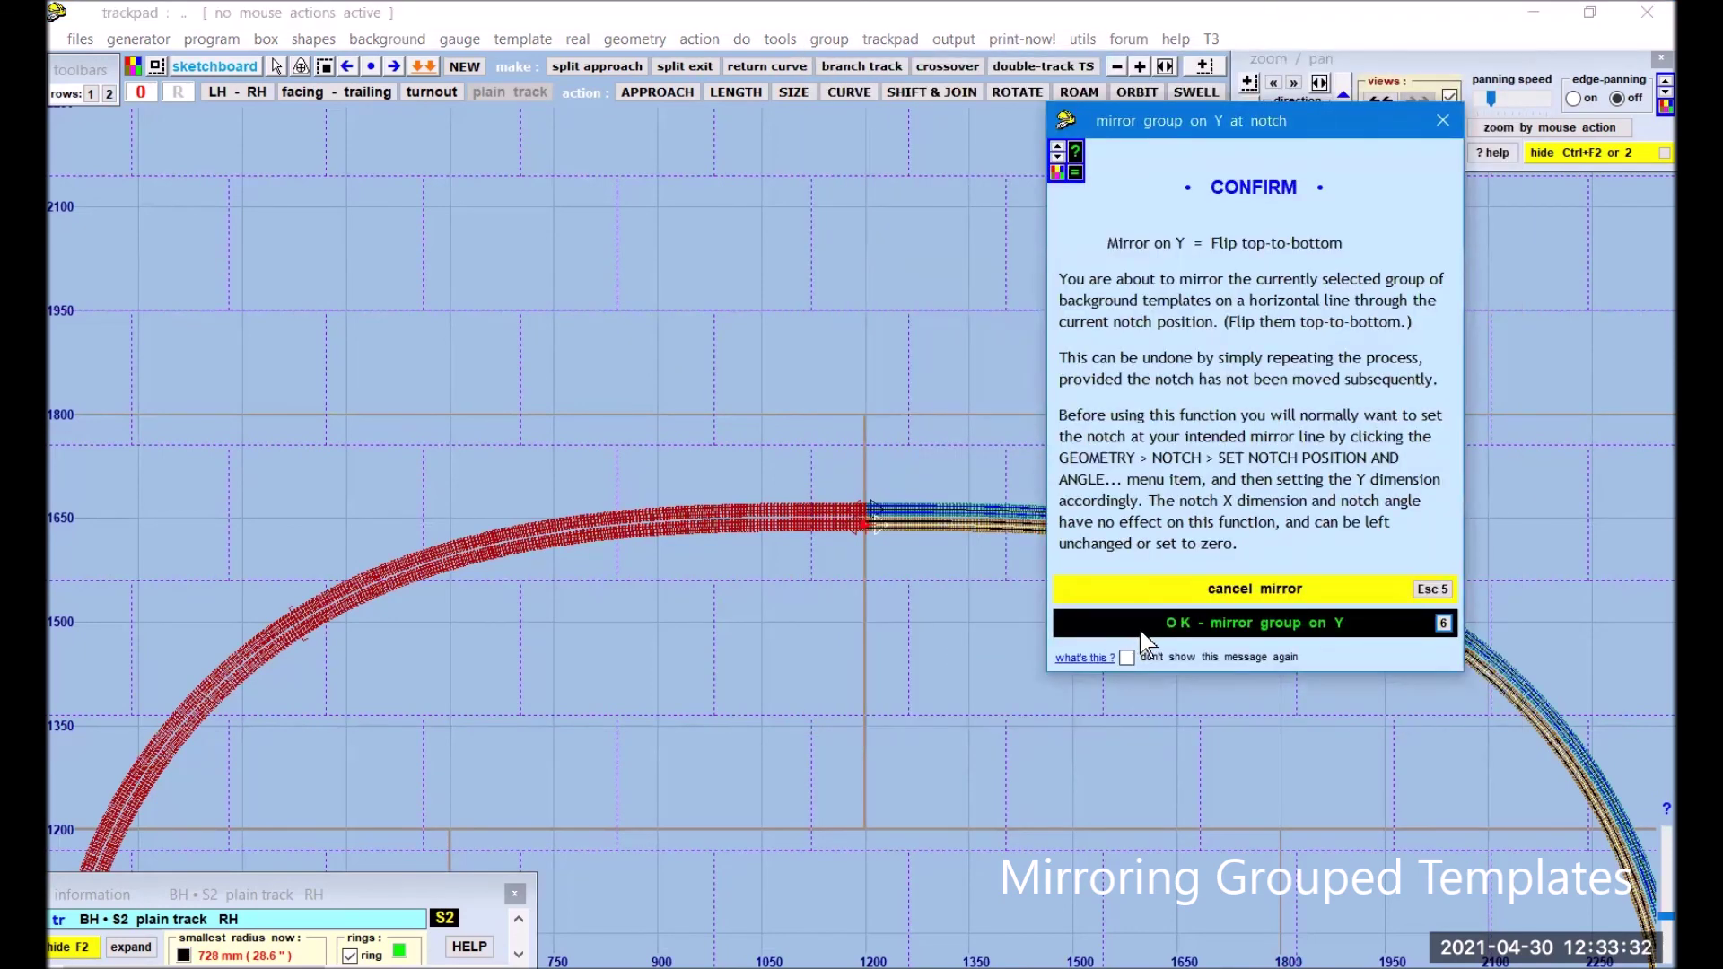
left_click(1142, 628)
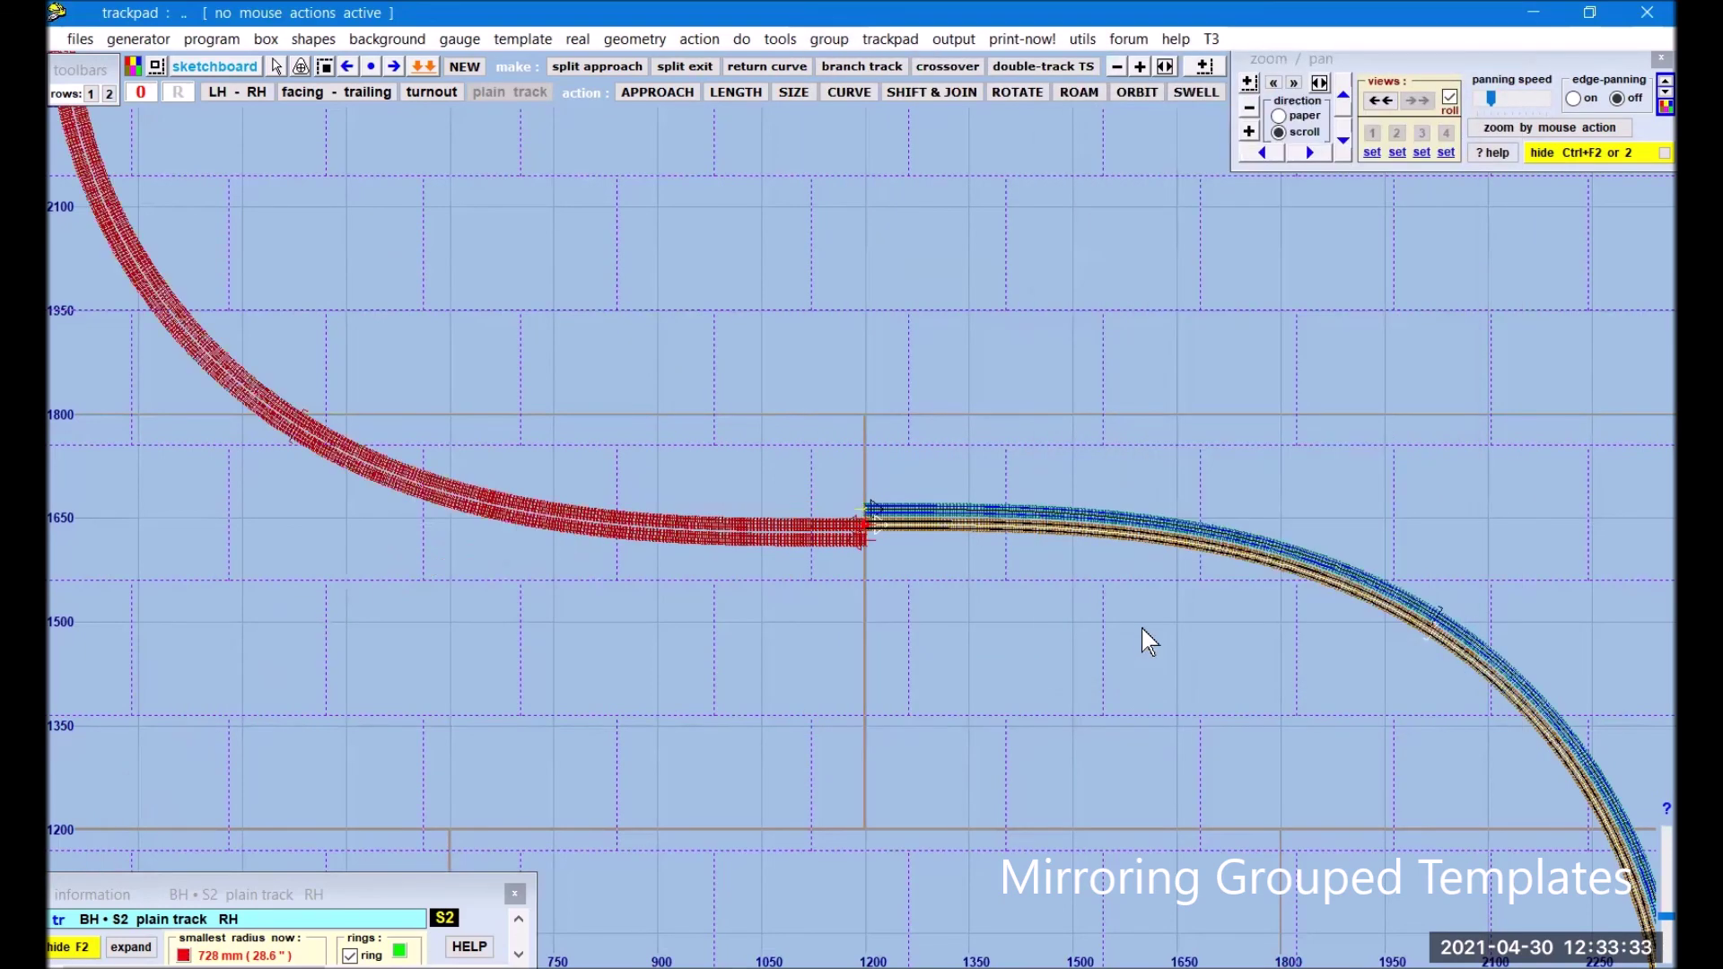
- Reverse the group's top-to-bottom flip by repeating the mirror on Y at the notch
left_click(1249, 131)
left_click(1249, 131)
left_click_drag(942, 736, 942, 520)
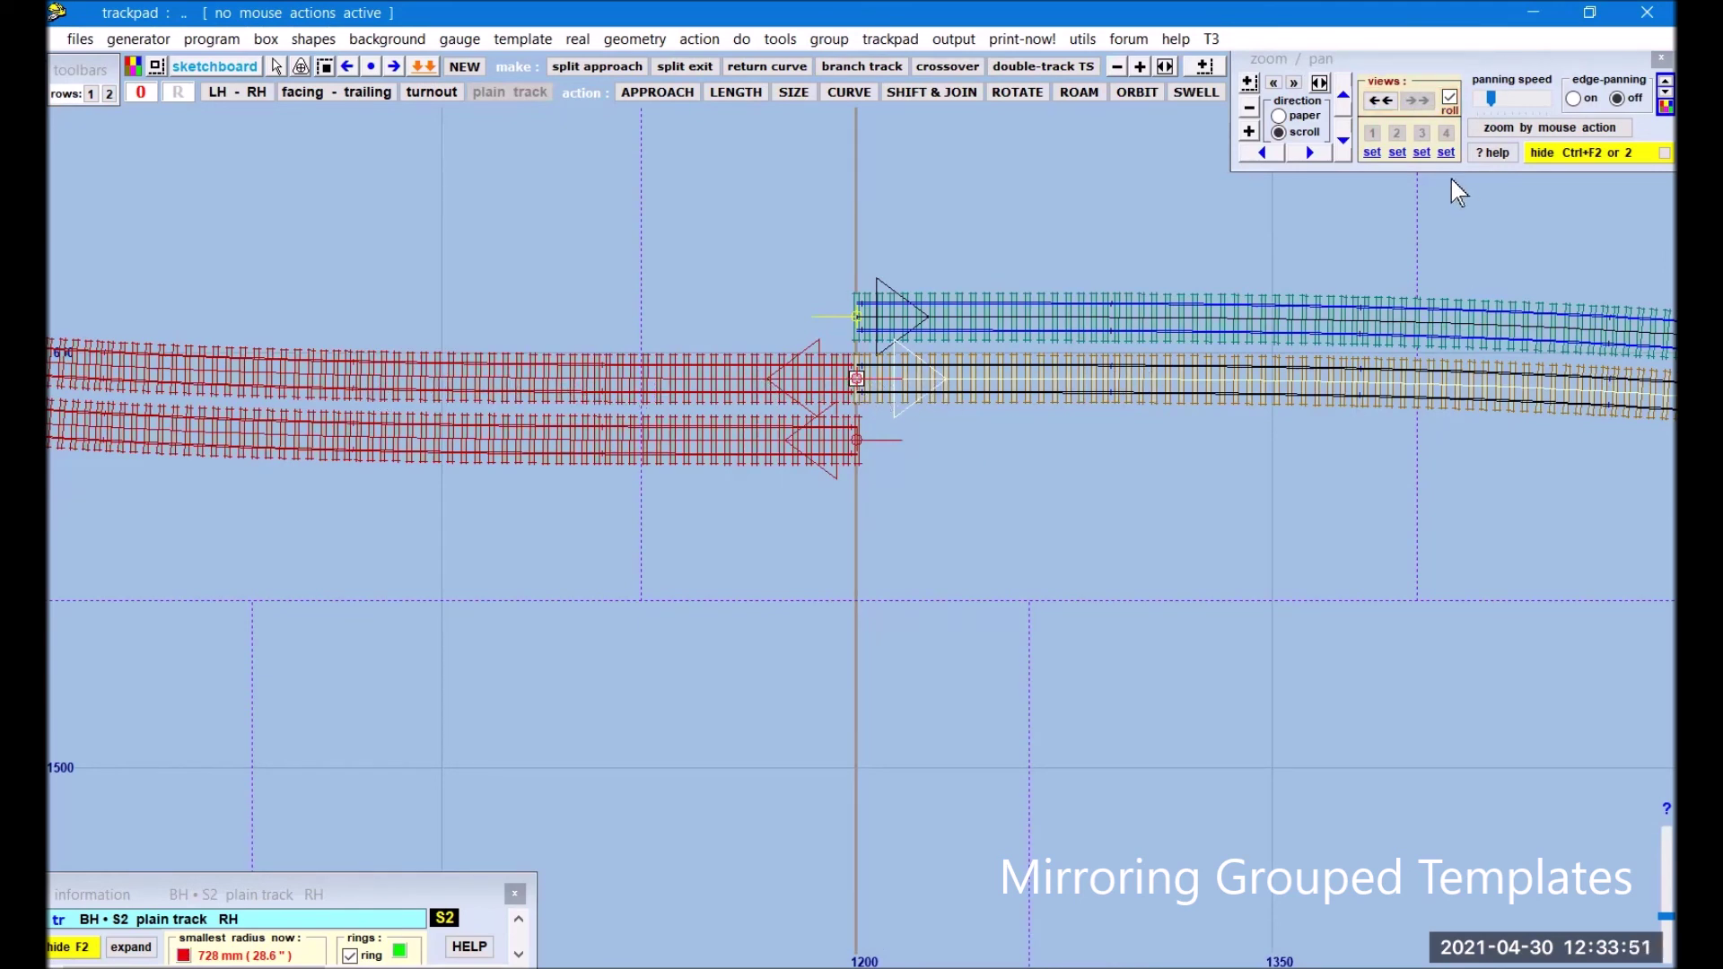
left_click(1253, 109)
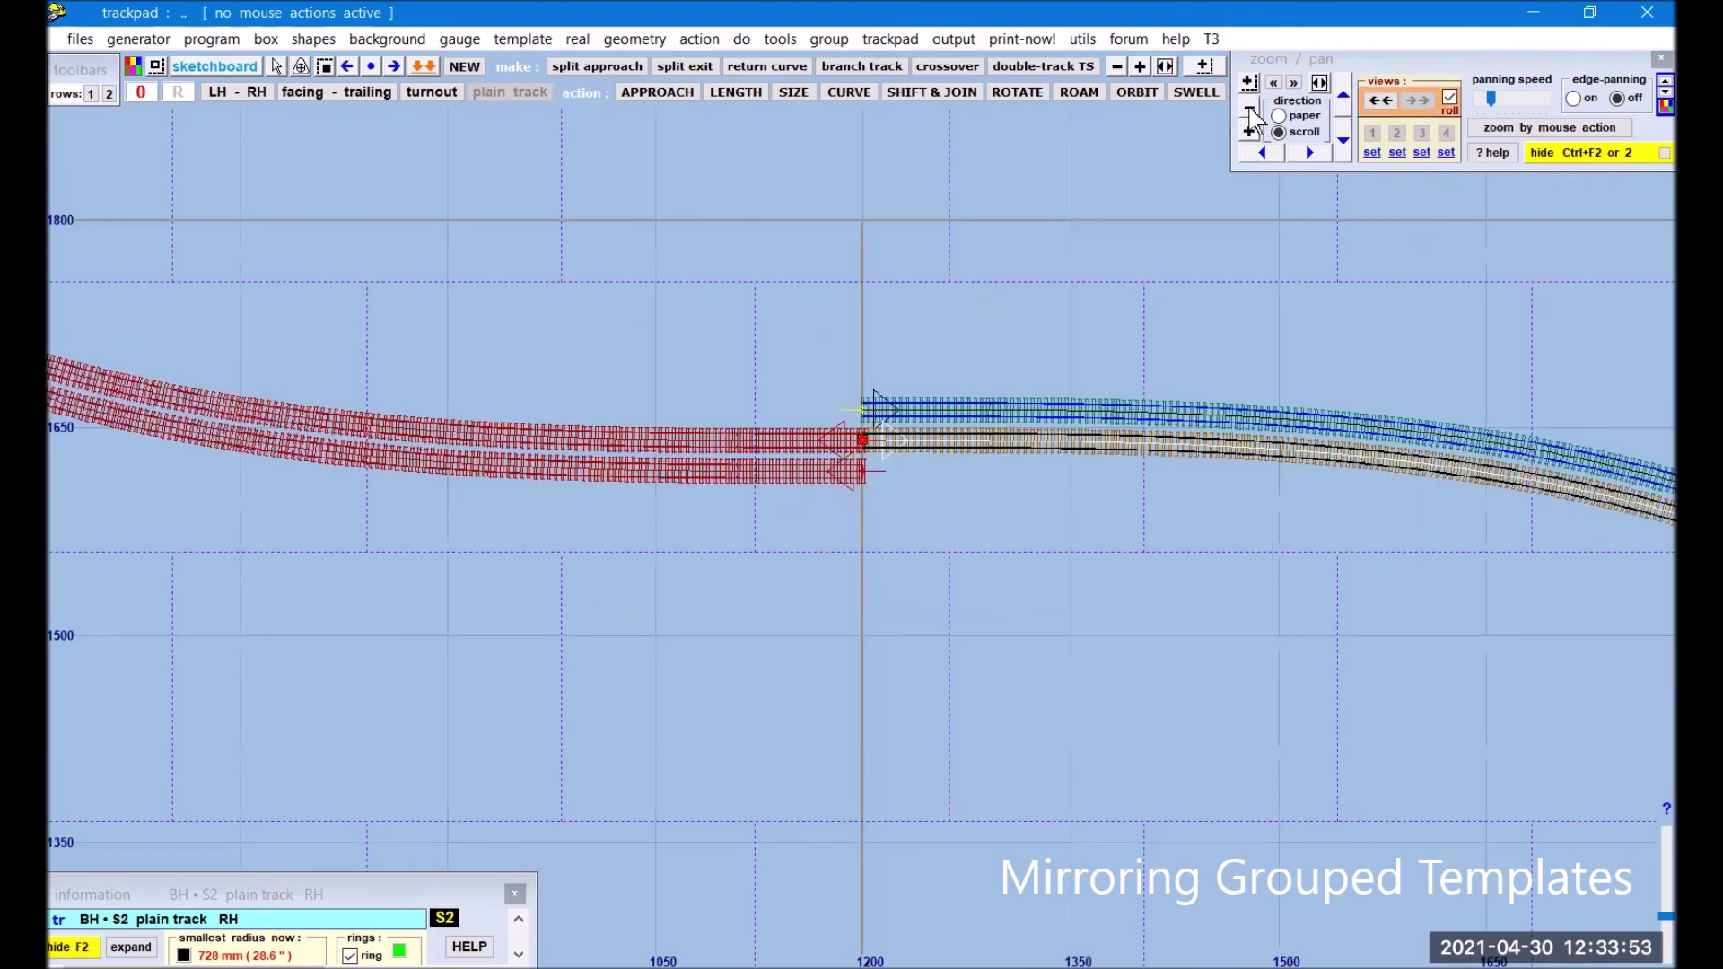
left_click(1254, 111)
left_click(1251, 110)
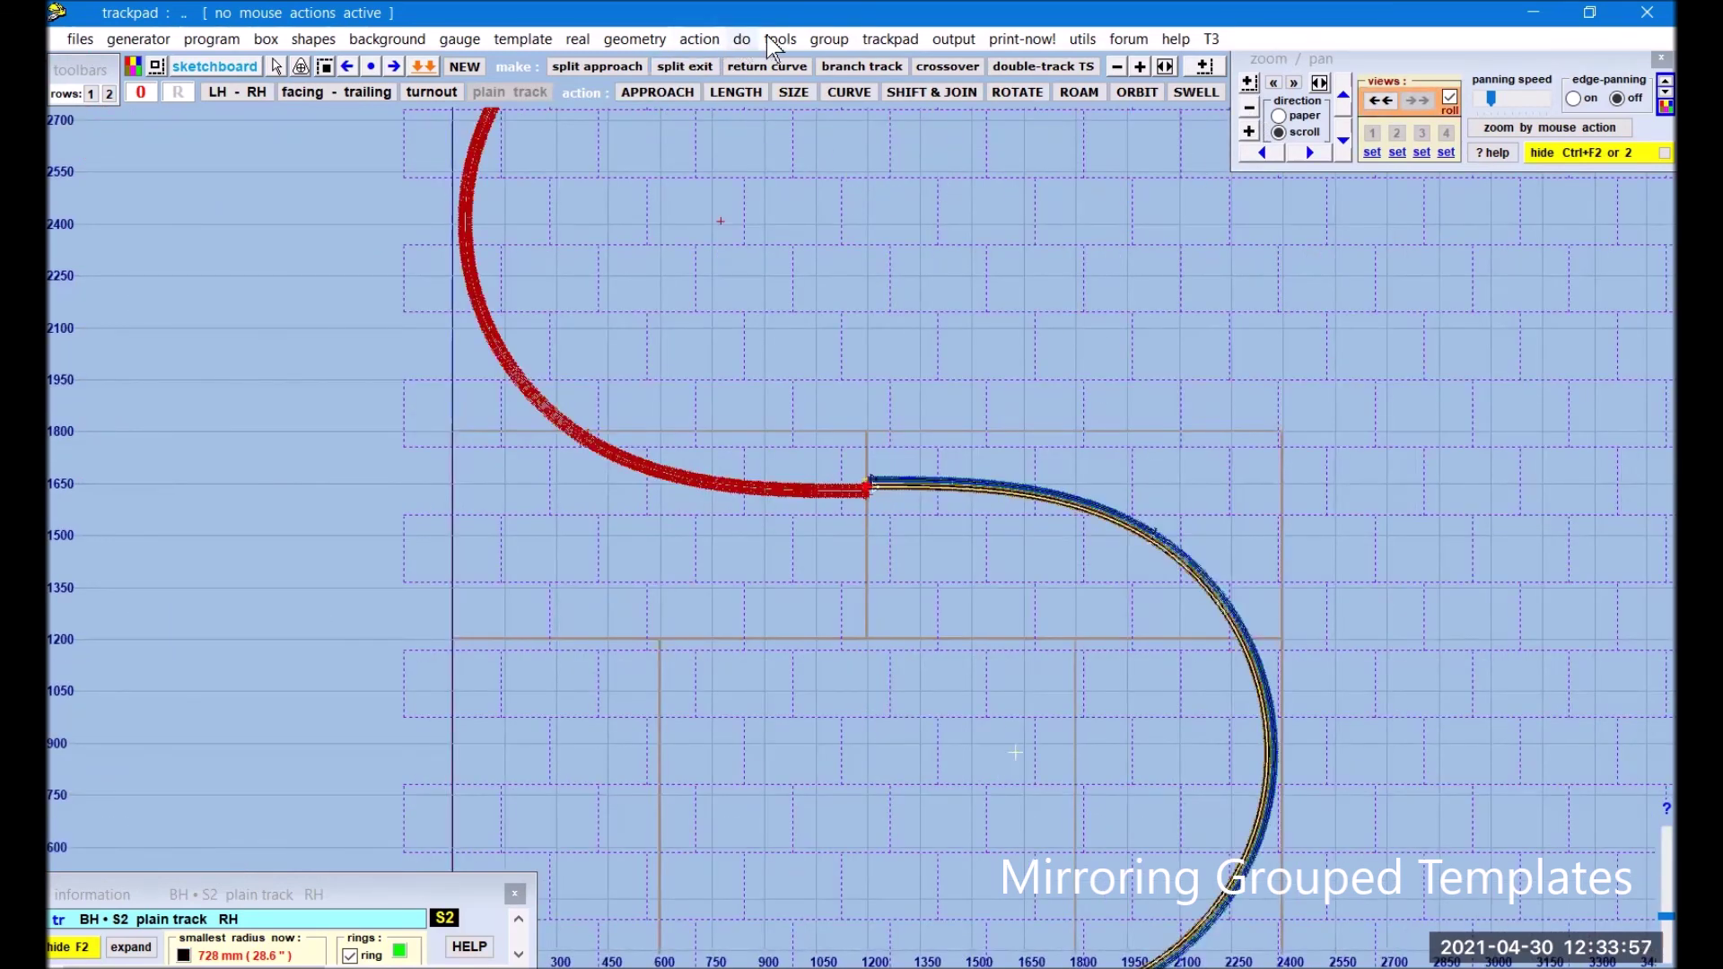
left_click(829, 40)
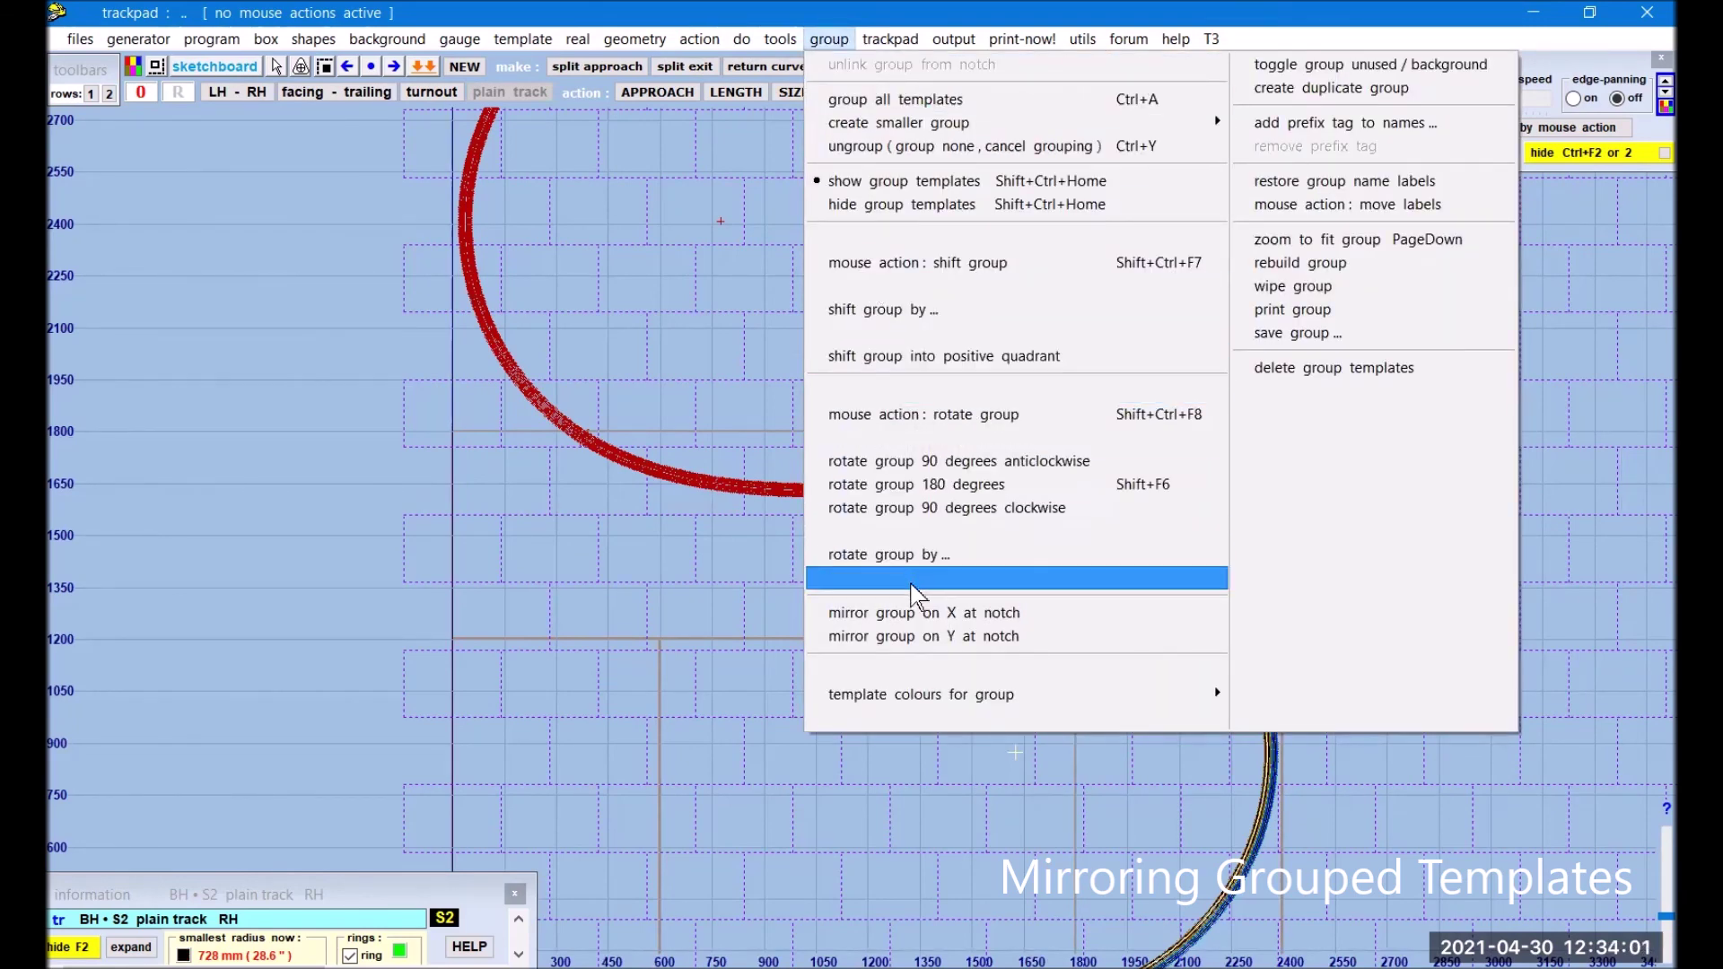
left_click(919, 632)
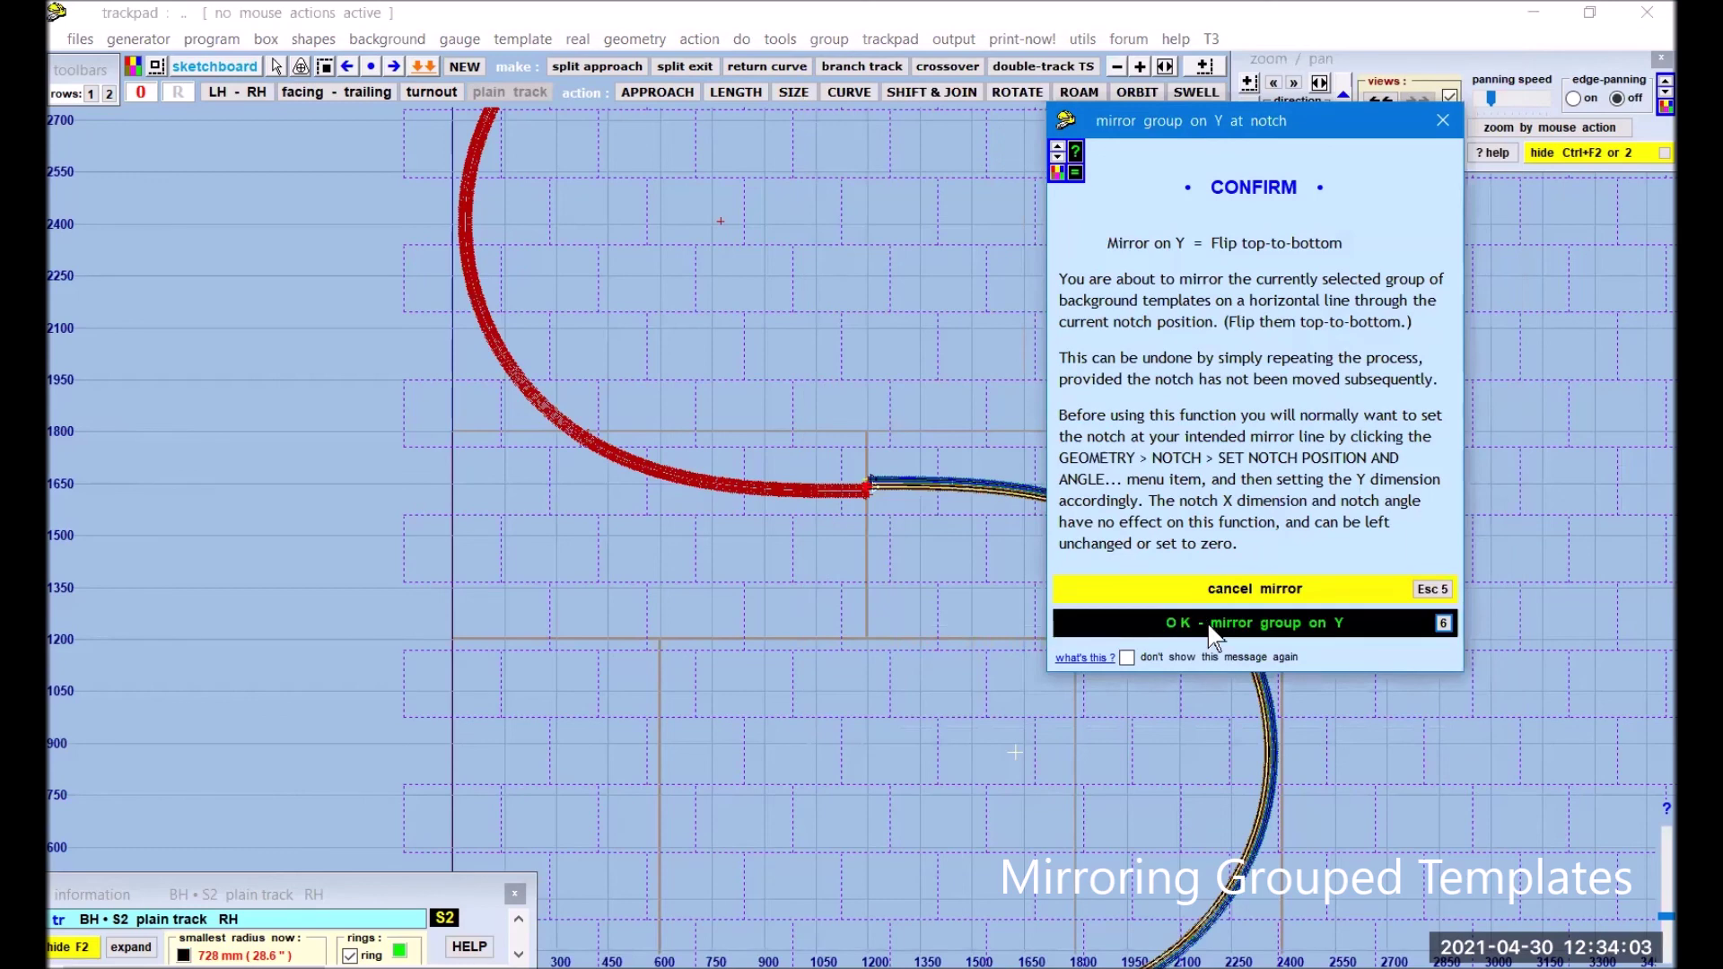
left_click(1214, 628)
right_click_drag(1443, 542, 1316, 297)
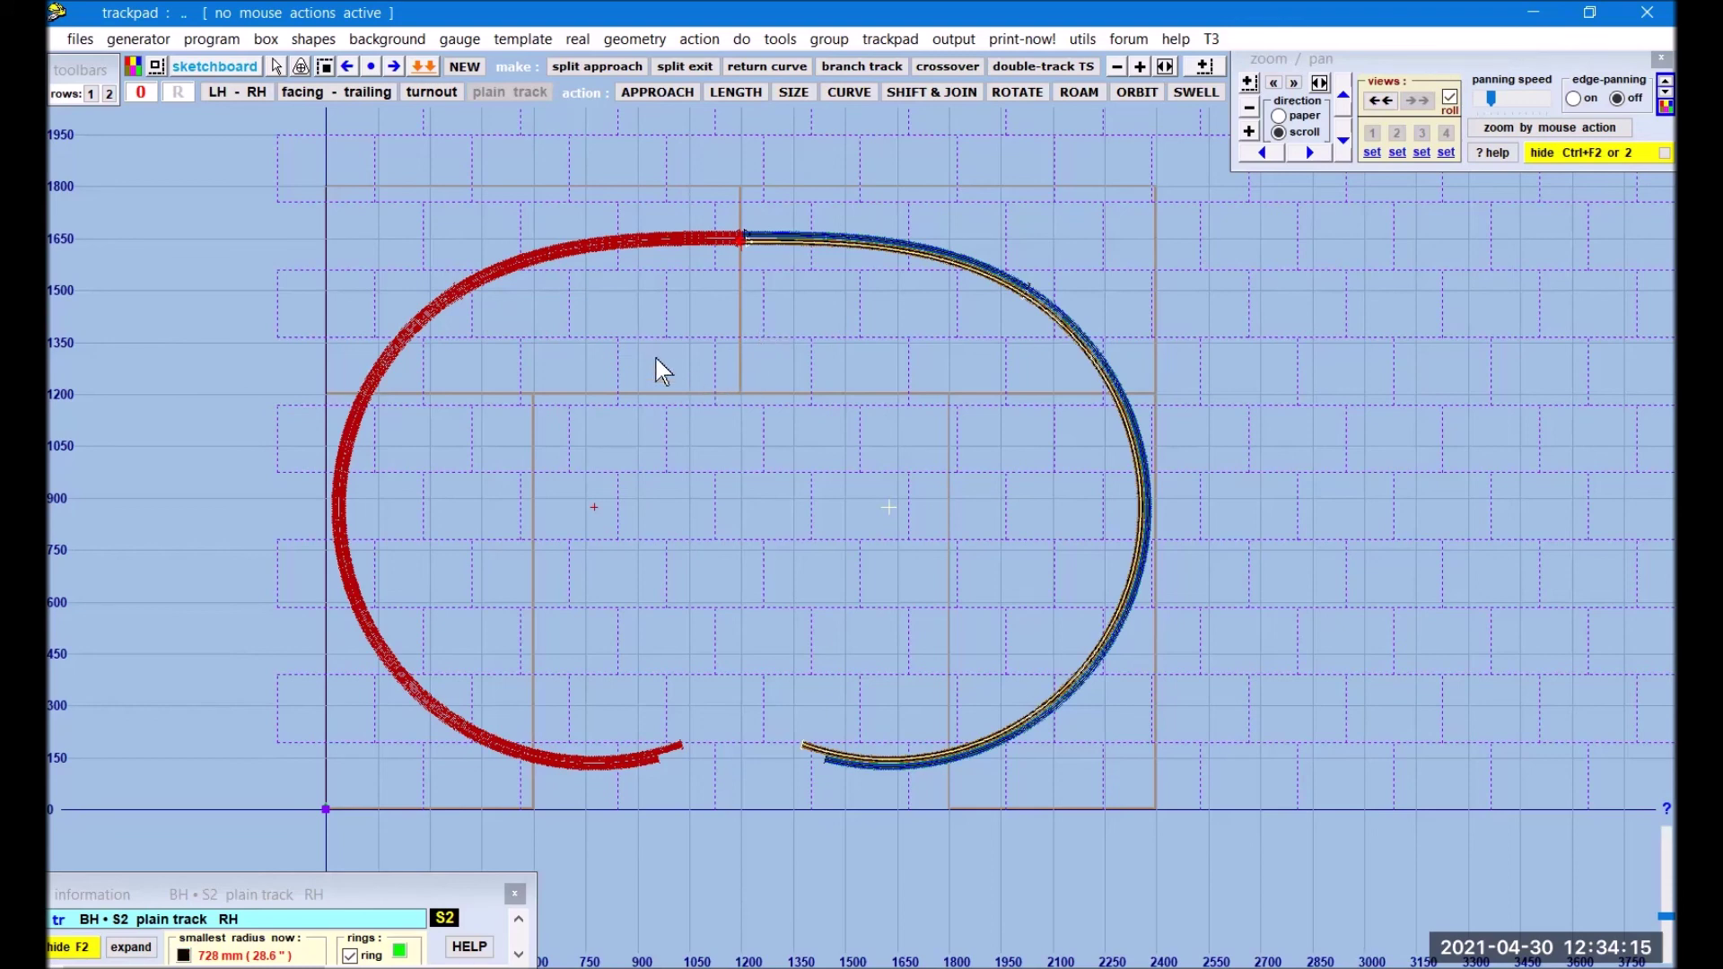
left_click(780, 38)
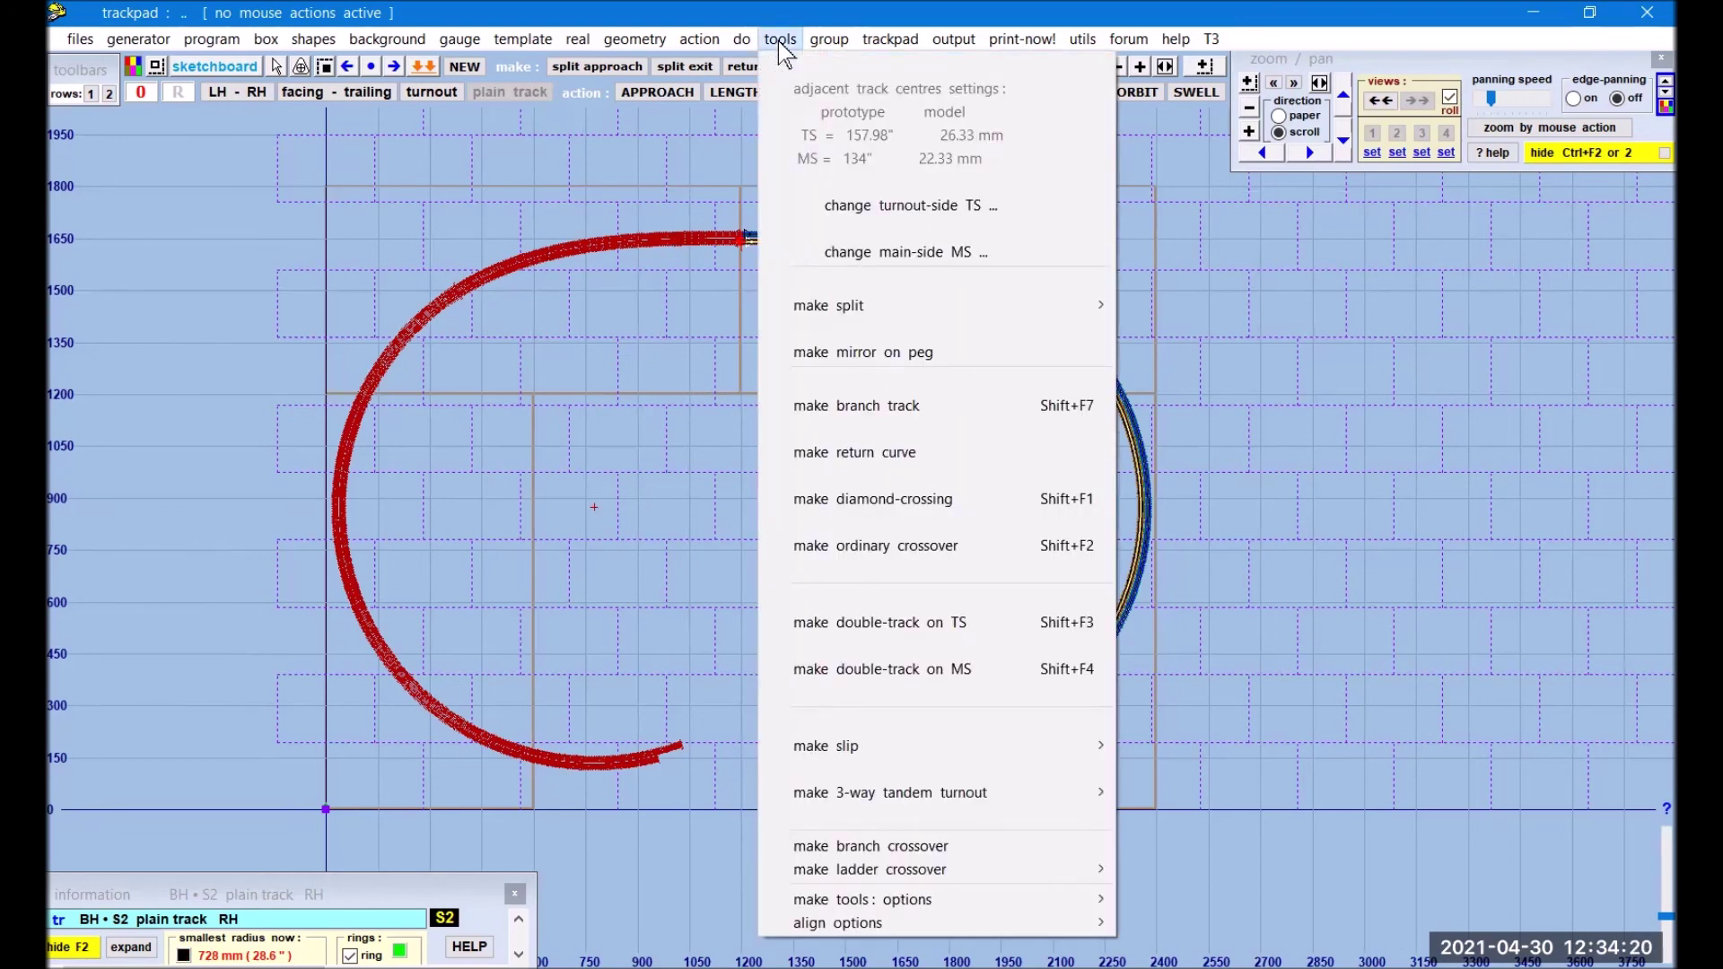
left_click(844, 355)
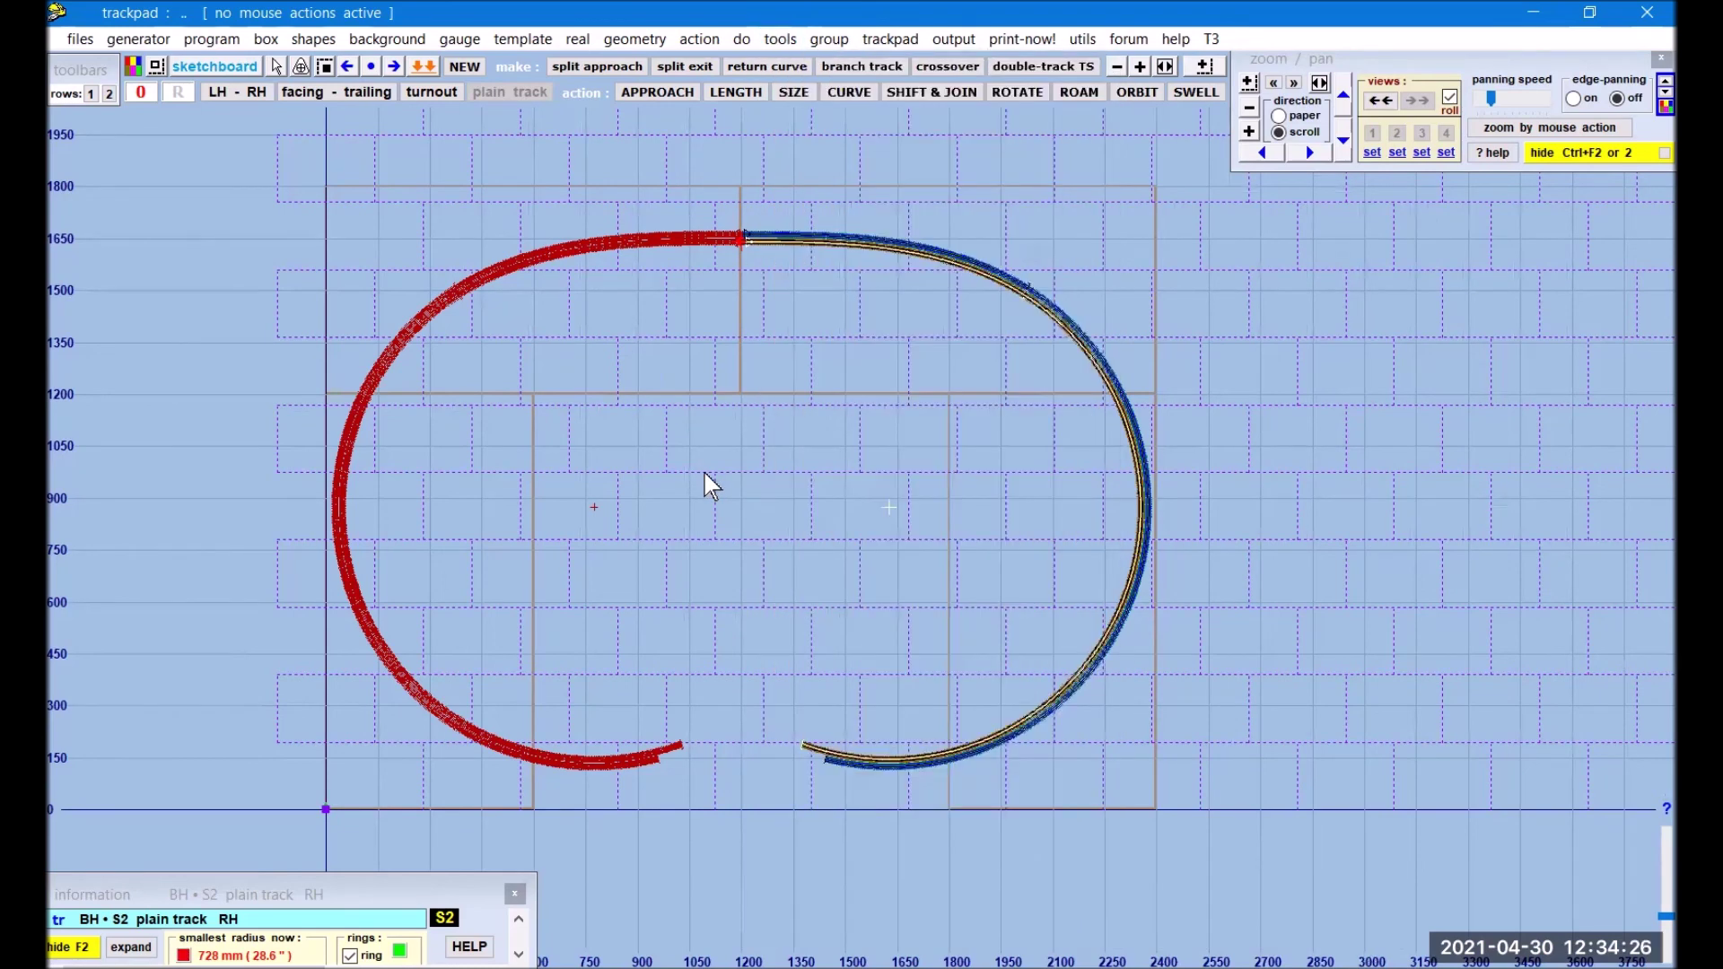